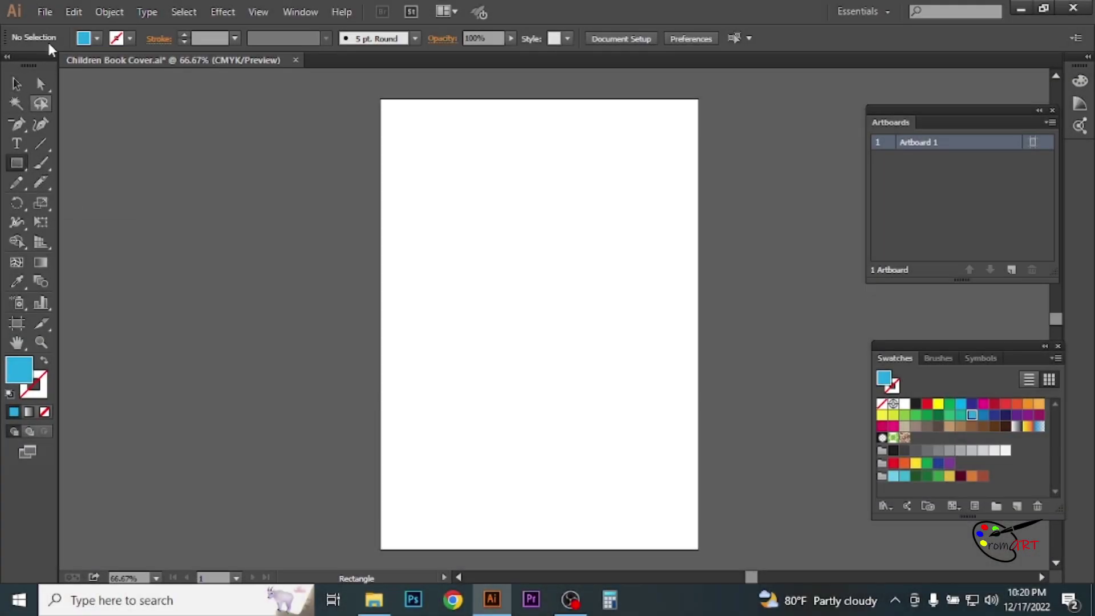
- With fill None and a black stroke, draw a rectangle covering the artboard
left_click(96, 38)
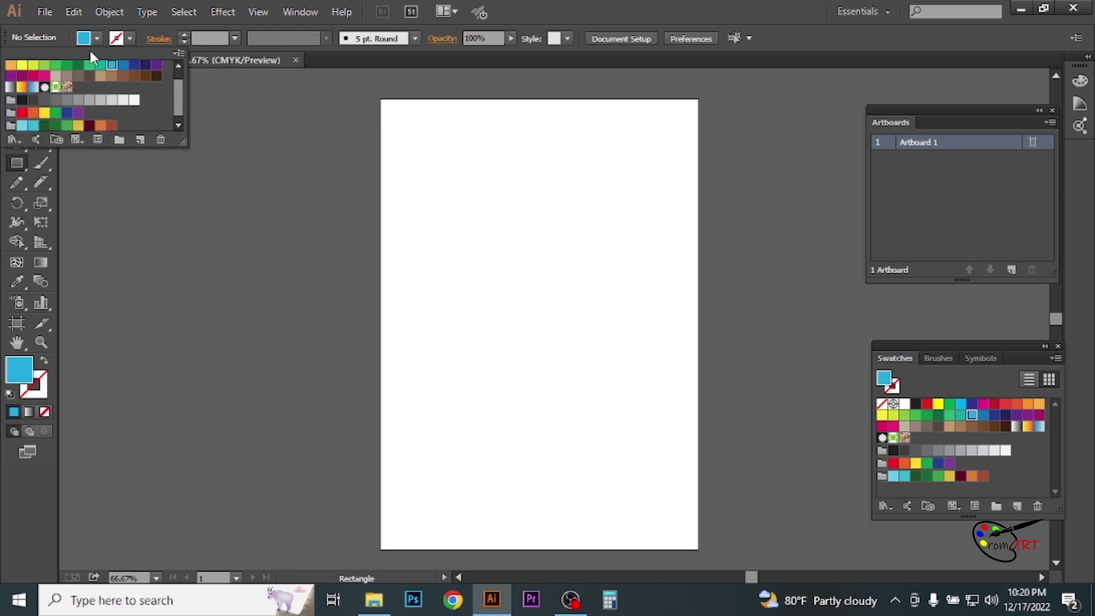
left_click(11, 66)
left_click(130, 39)
left_click(44, 65)
left_click(380, 98)
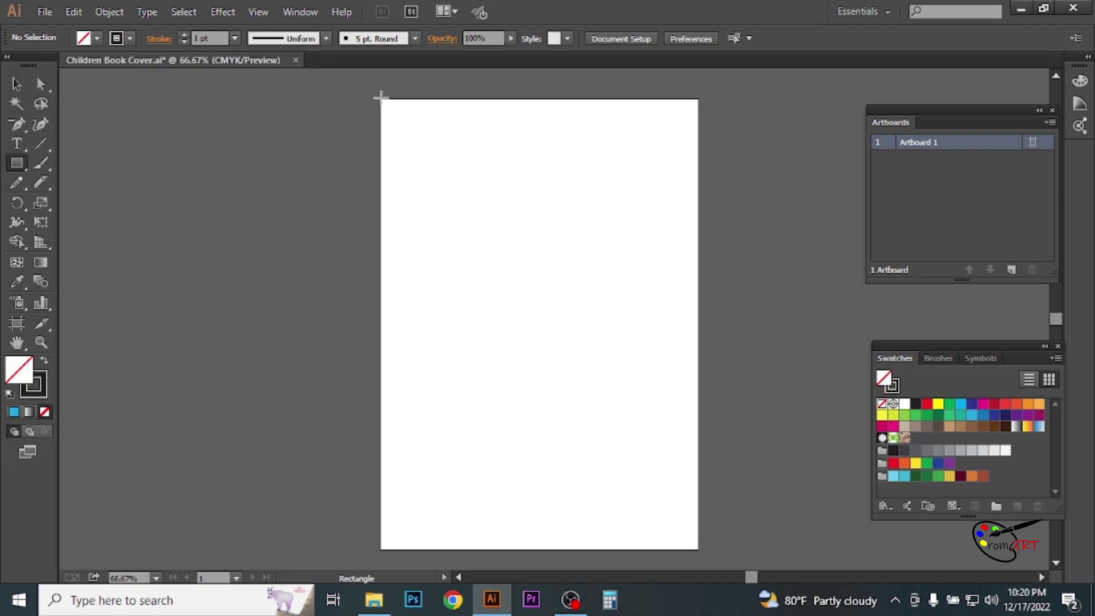
left_click(517, 326)
- Knife-cut two wavy ground bands, a mountain ridge and a sky line into the rectangle
left_click(41, 183)
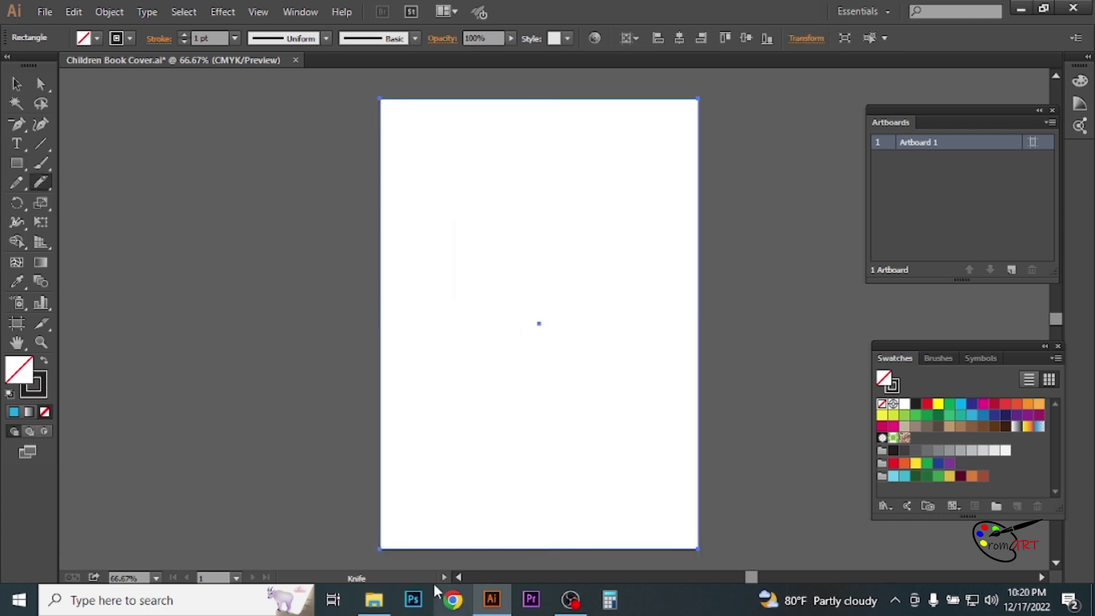
left_click_drag(372, 535, 350, 487)
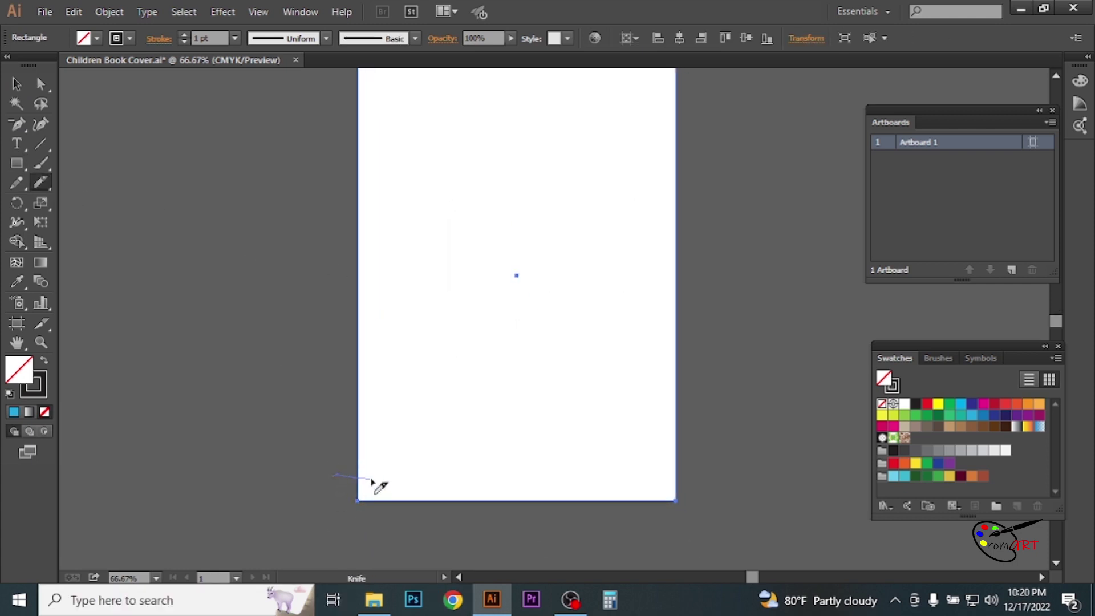
left_click_drag(544, 478, 708, 441)
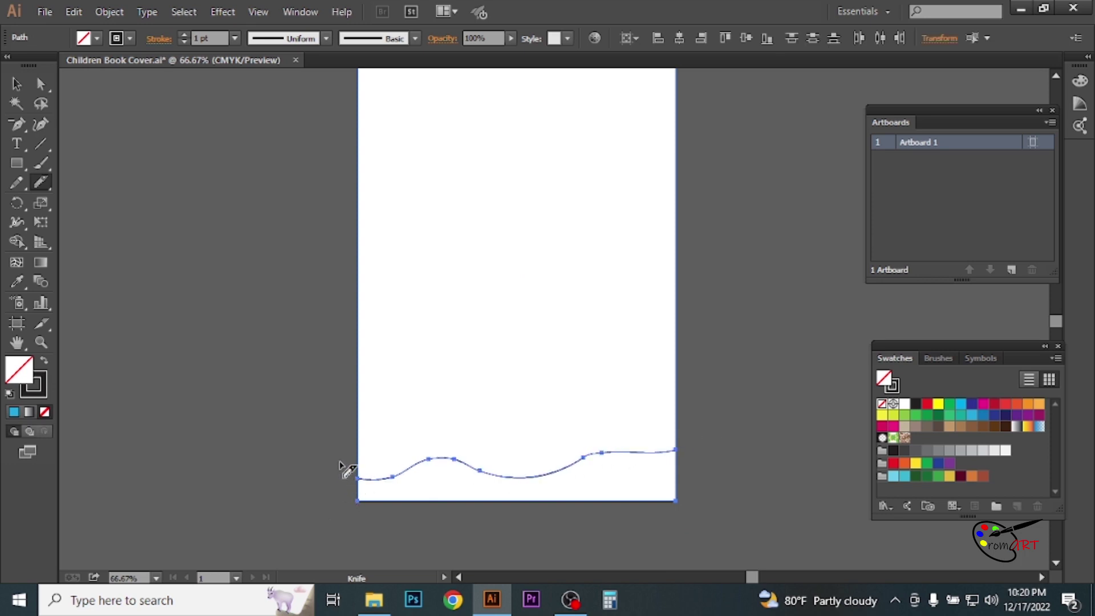
left_click_drag(667, 407, 693, 375)
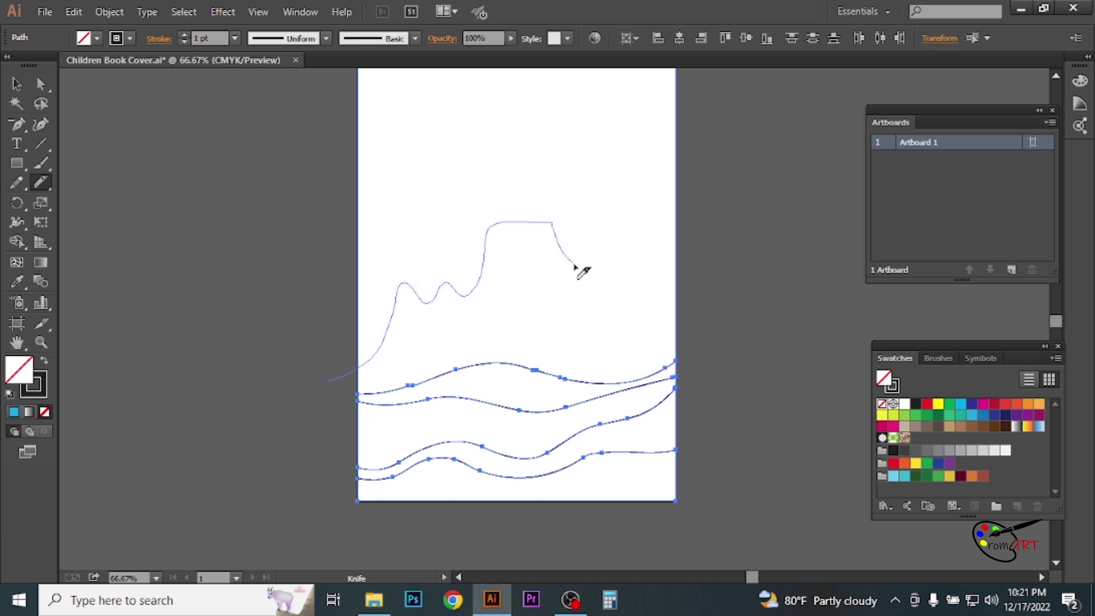
left_click_drag(665, 306, 799, 345)
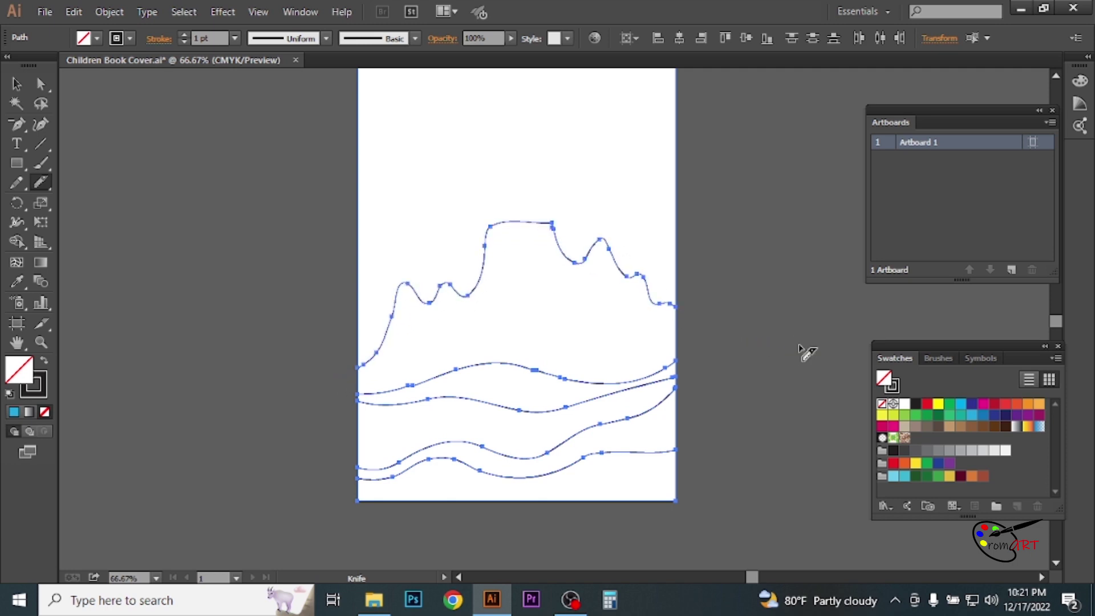
scroll(478, 207, "up", 1)
scroll(479, 208, "up", 2)
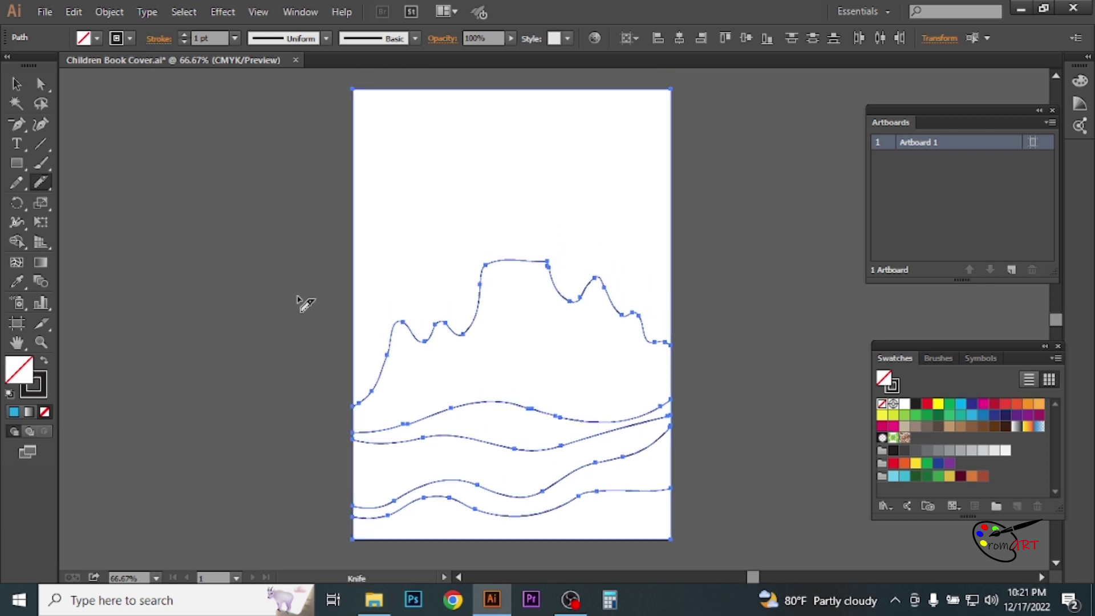
left_click_drag(686, 208, 741, 231)
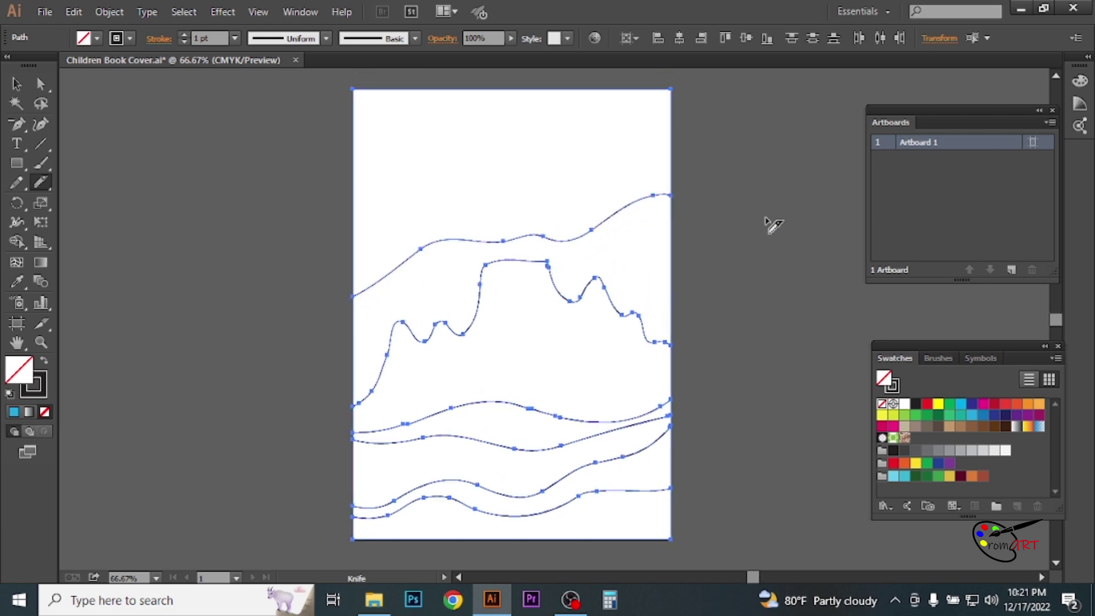
- Shape-Builder fill the four hill bands with light, darker, bright and dark greens
left_click(16, 242)
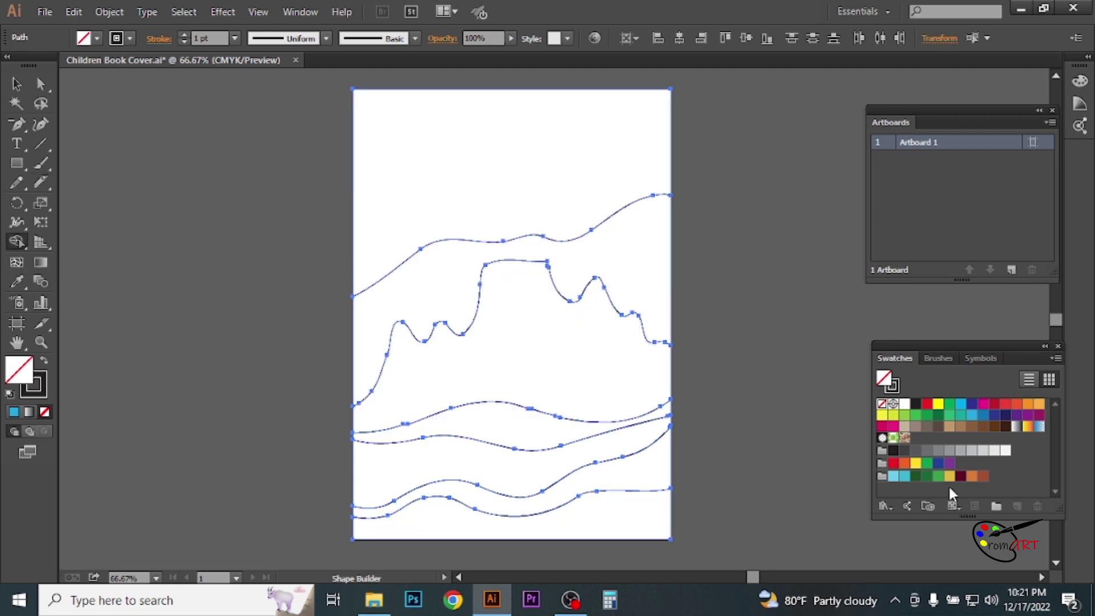
left_click(904, 415)
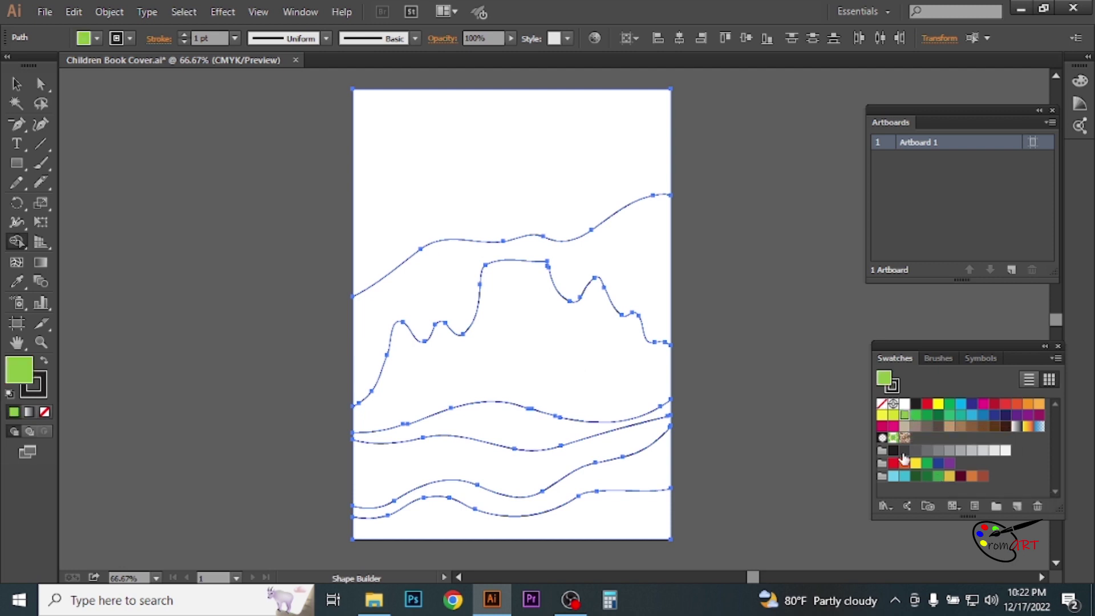
left_click(638, 519)
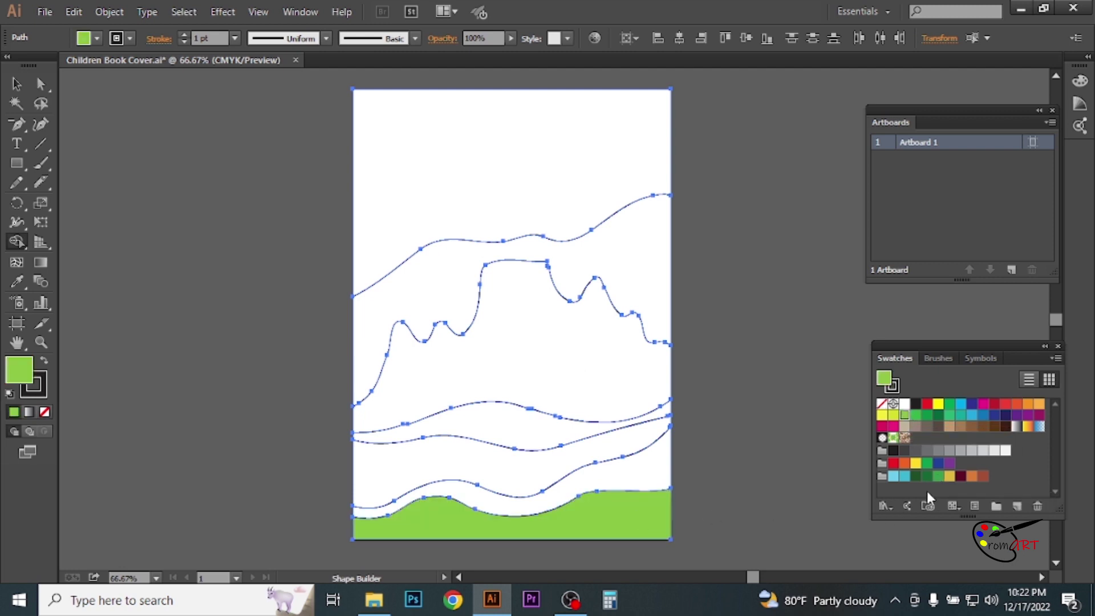
left_click(938, 476)
left_click(652, 479)
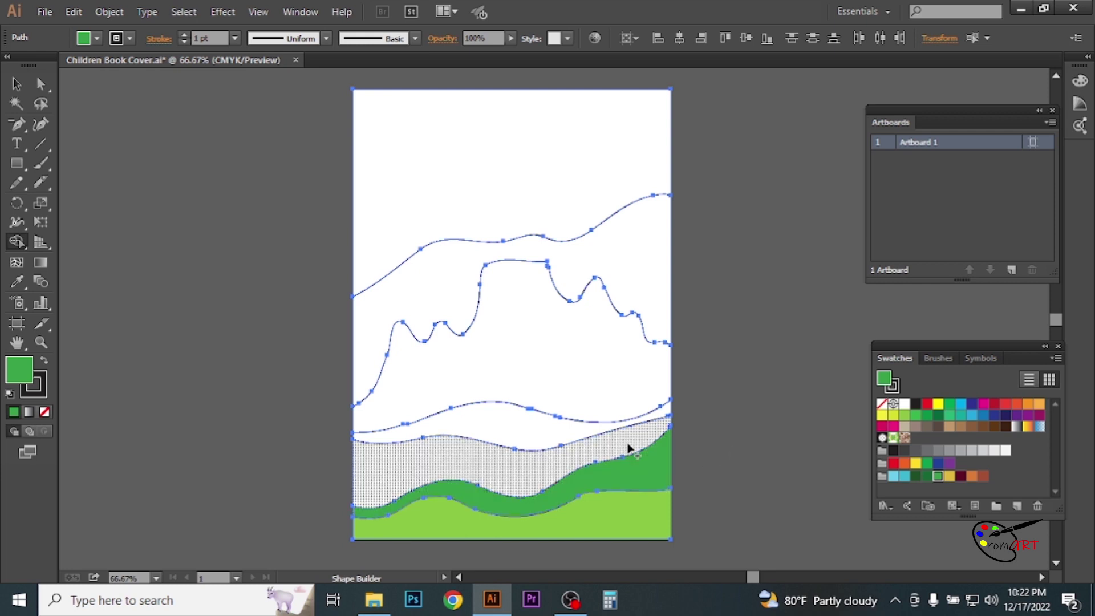
left_click(915, 414)
left_click(624, 448)
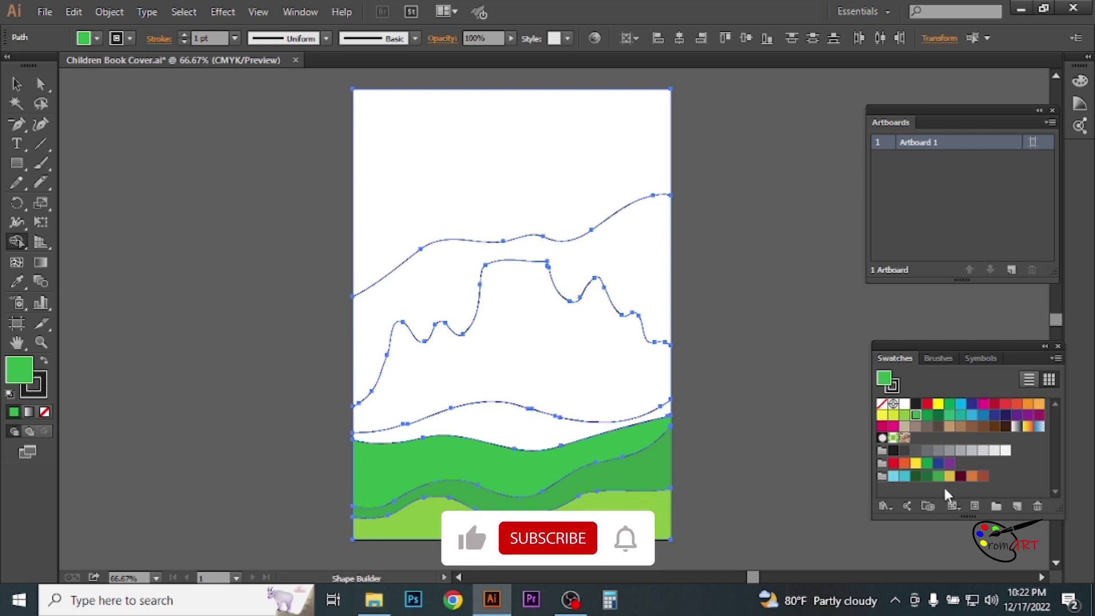
left_click(915, 476)
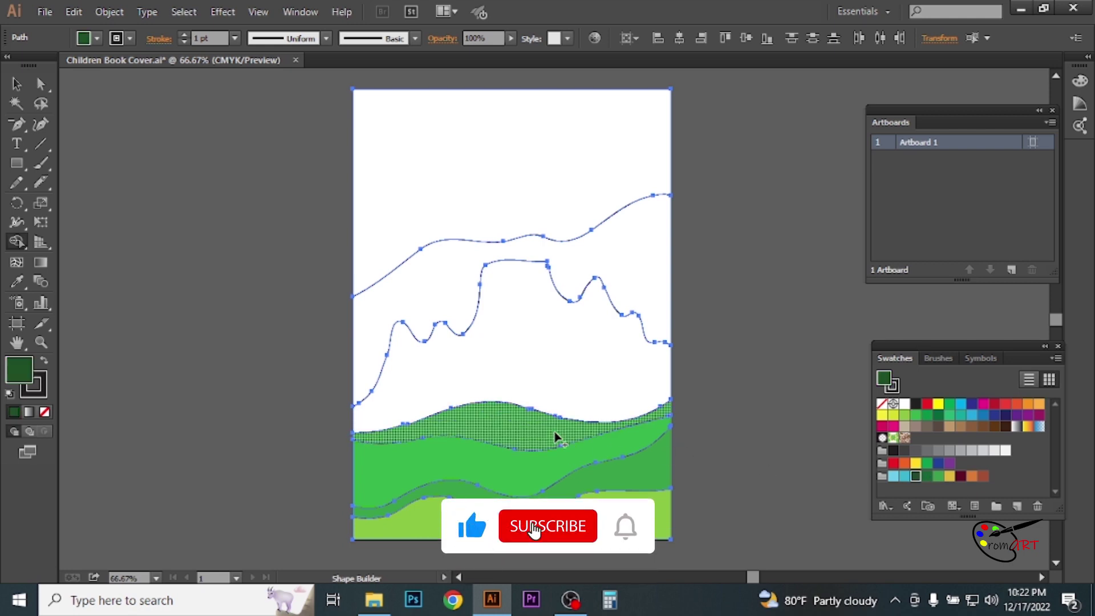
left_click(557, 437)
- Fill the mountain medium green and the two sky regions light and deeper blue
left_click(938, 414)
left_click(625, 364)
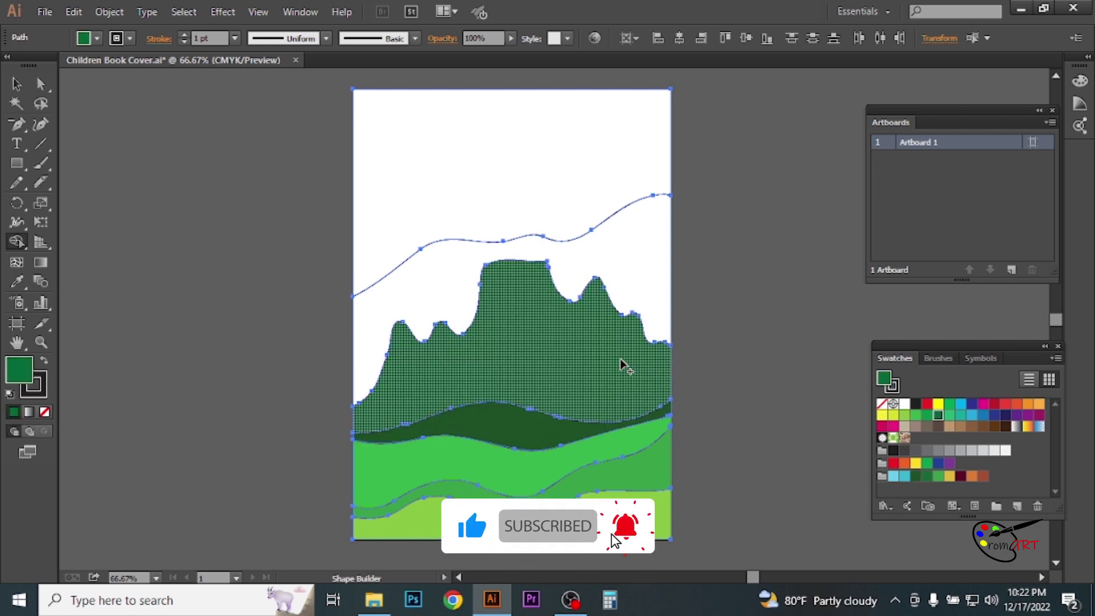
left_click(904, 476)
left_click(620, 263)
left_click(893, 477)
left_click(572, 147)
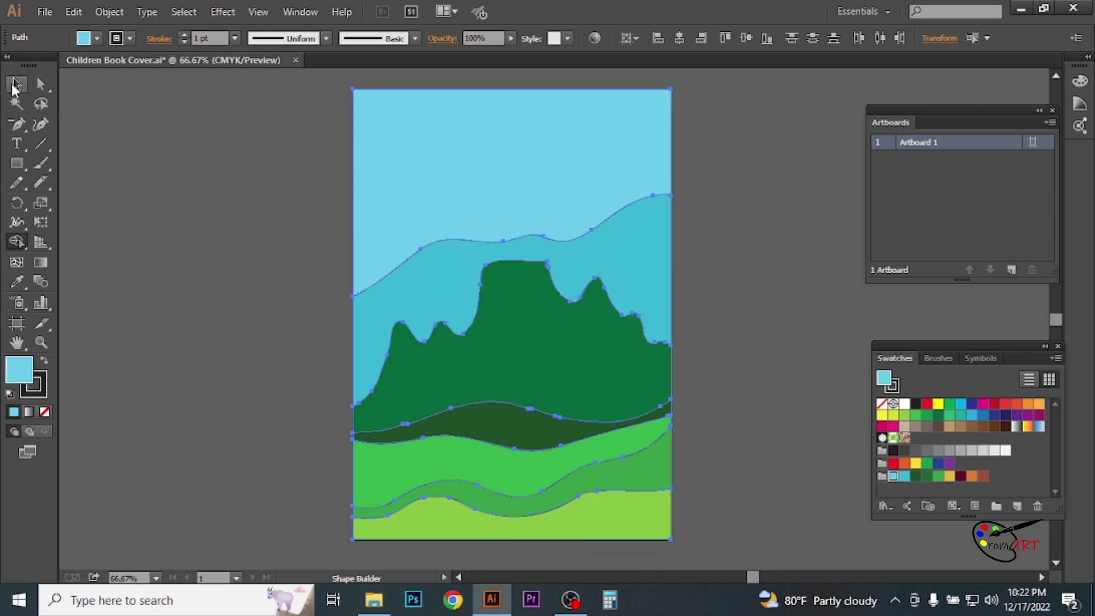
- With the Selection tool, select all the landscape paths
left_click(16, 83)
left_click(150, 153)
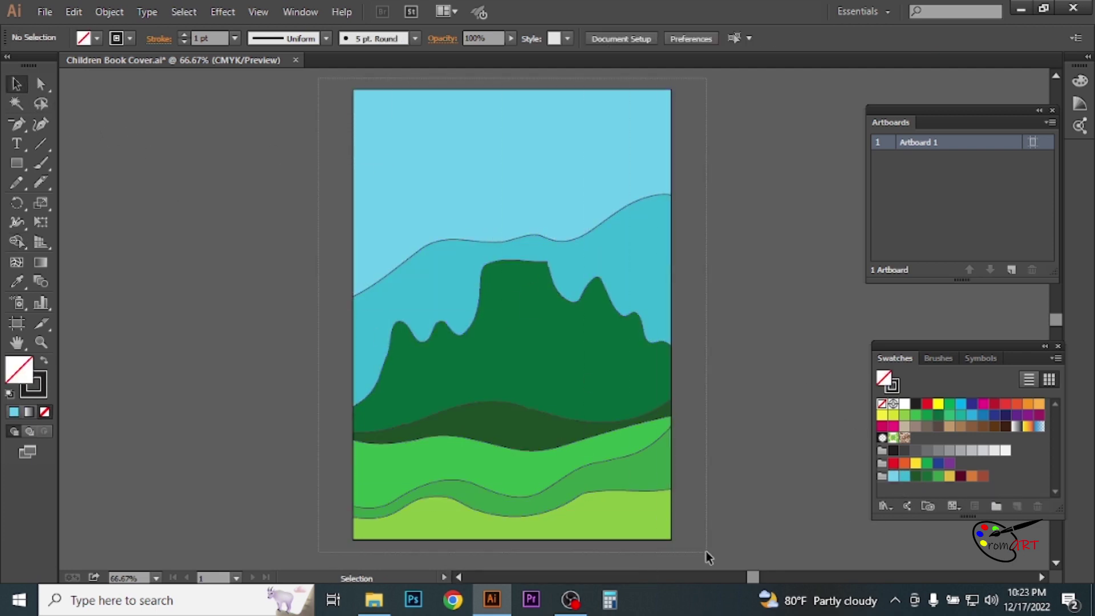
left_click_drag(313, 91, 708, 557)
left_click(97, 38)
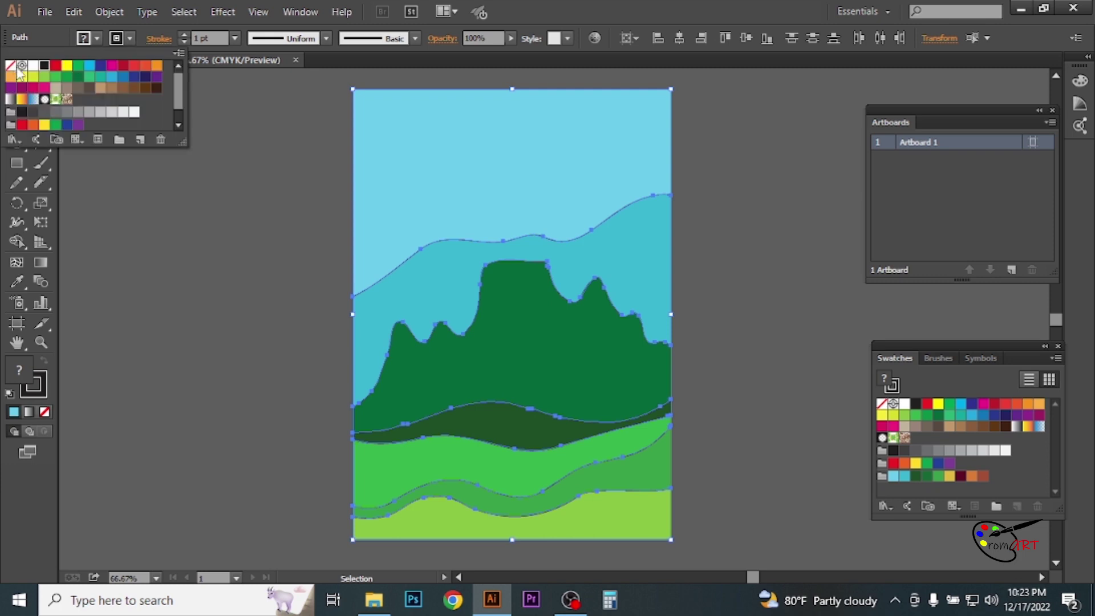
- Group the landscape paths and save the document
left_click(194, 314)
right_click(574, 357)
left_click(618, 186)
left_click(782, 259)
key("ctrl+s")
- Load the Nature symbol library and place a grass clump on the bottom-right hill
left_click(980, 358)
left_click(1055, 358)
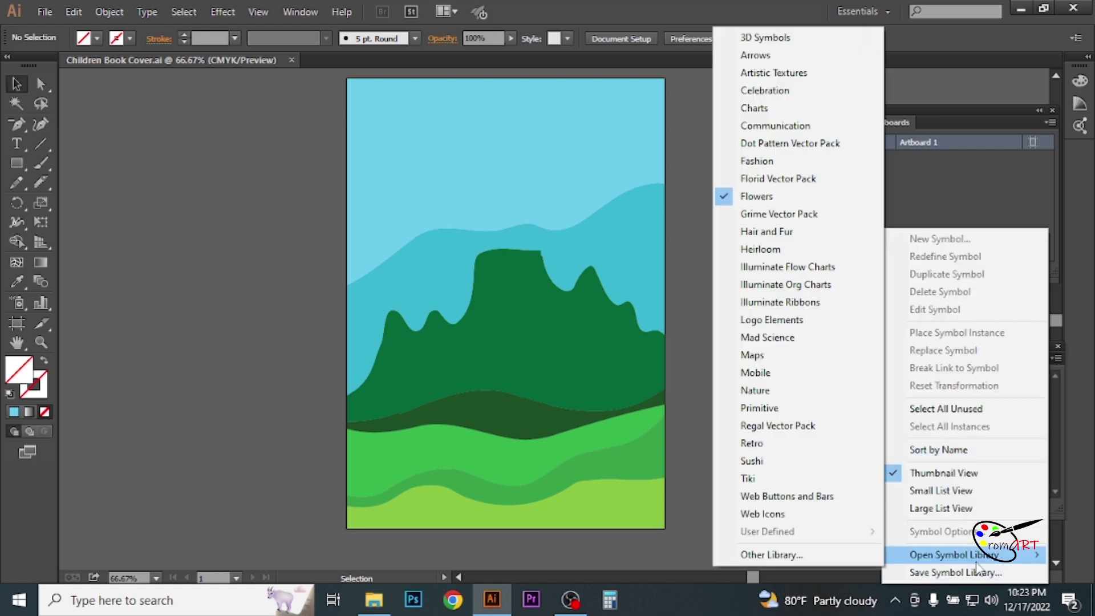
left_click(755, 390)
mouse_move(699, 263)
left_mouse_down()
mouse_move(921, 244)
mouse_move(908, 309)
left_mouse_up()
left_click(778, 404)
left_click_drag(636, 507, 636, 511)
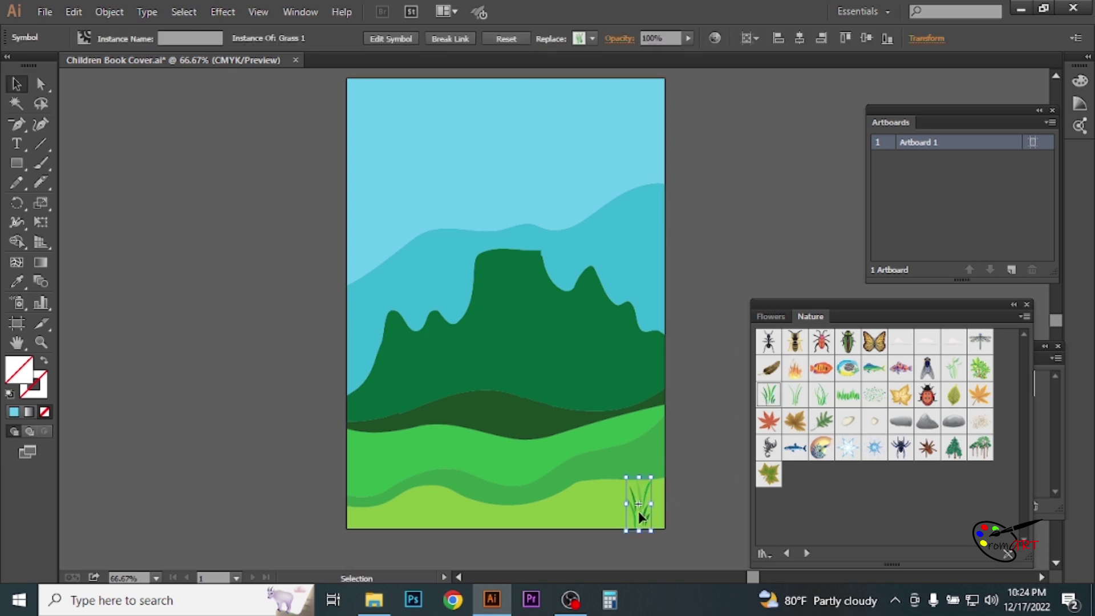
left_click(674, 511)
- At 100% zoom, place three more grass clumps along the bottom hill
key("ctrl+1")
left_click_drag(619, 479, 676, 453)
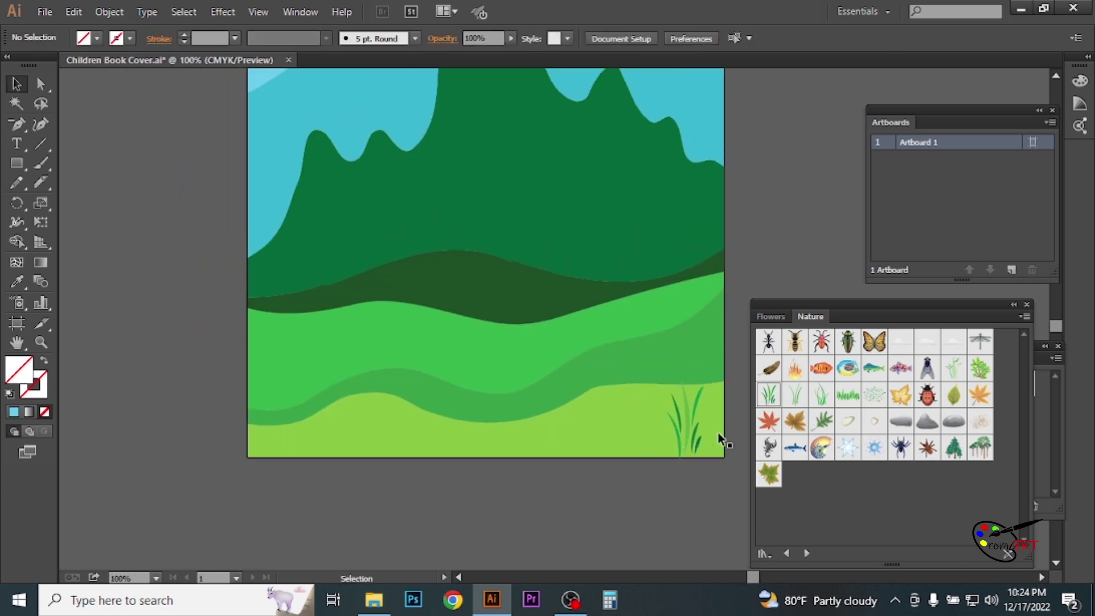
left_click_drag(803, 403, 649, 423)
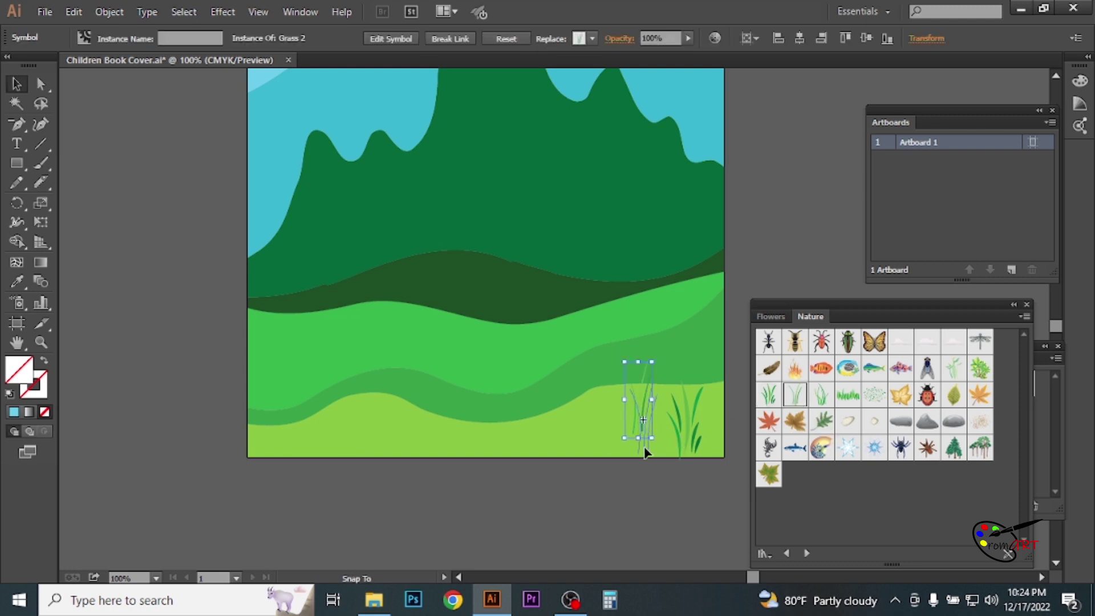
left_click_drag(821, 395, 631, 439)
left_click_drag(577, 325, 611, 446)
left_click(687, 493)
left_click_drag(768, 394, 563, 439)
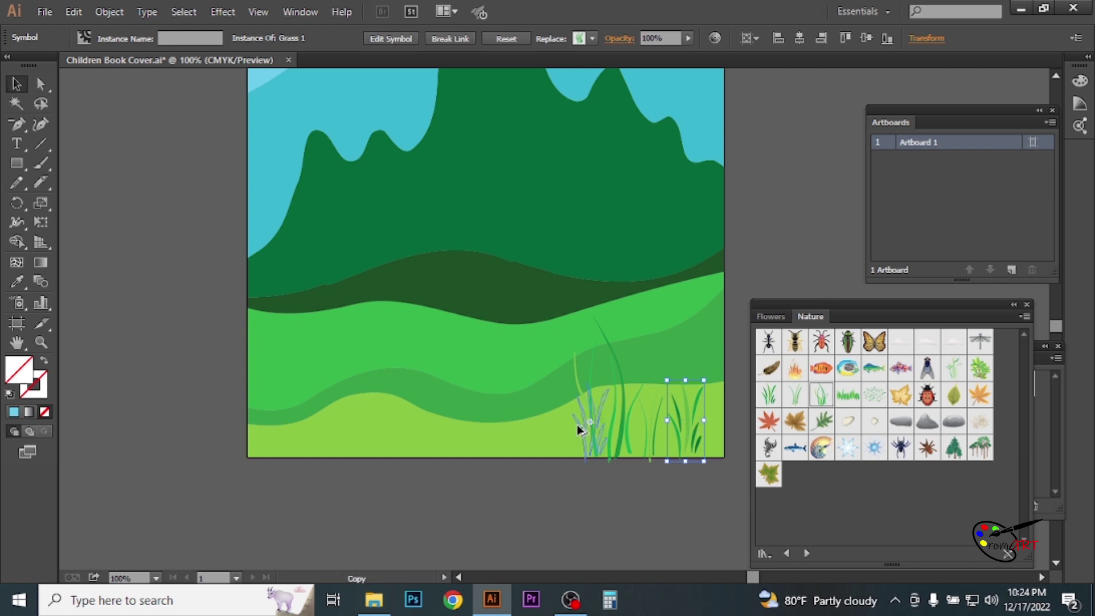
- Show the Layers panel and lock Layer 1 to protect the background
key("ctrl+a")
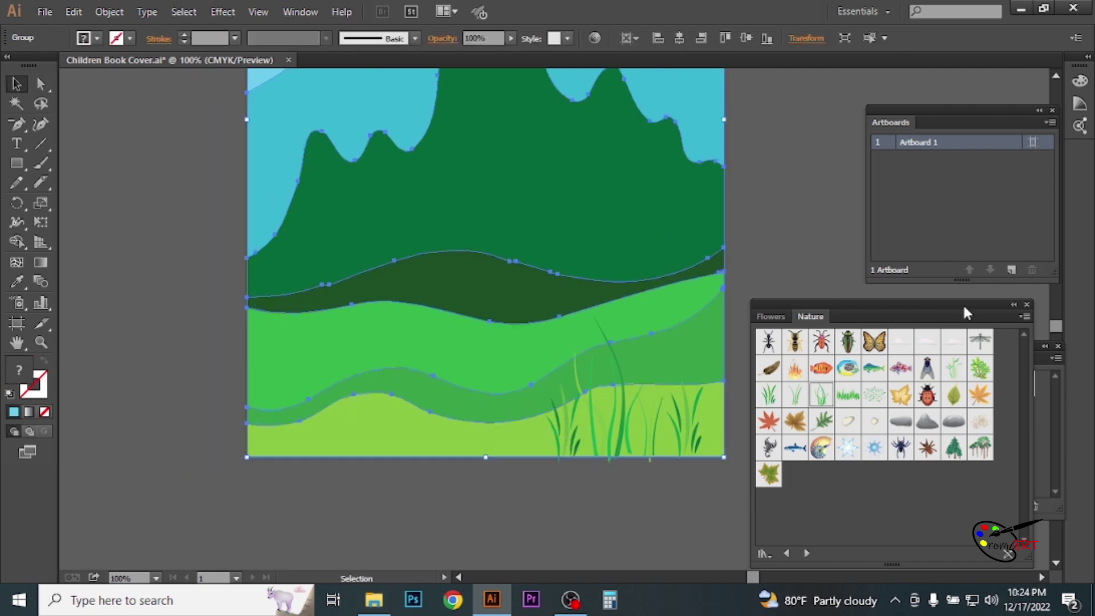
key("ctrl+shift+F11")
key("F7")
key("ctrl+shift+a")
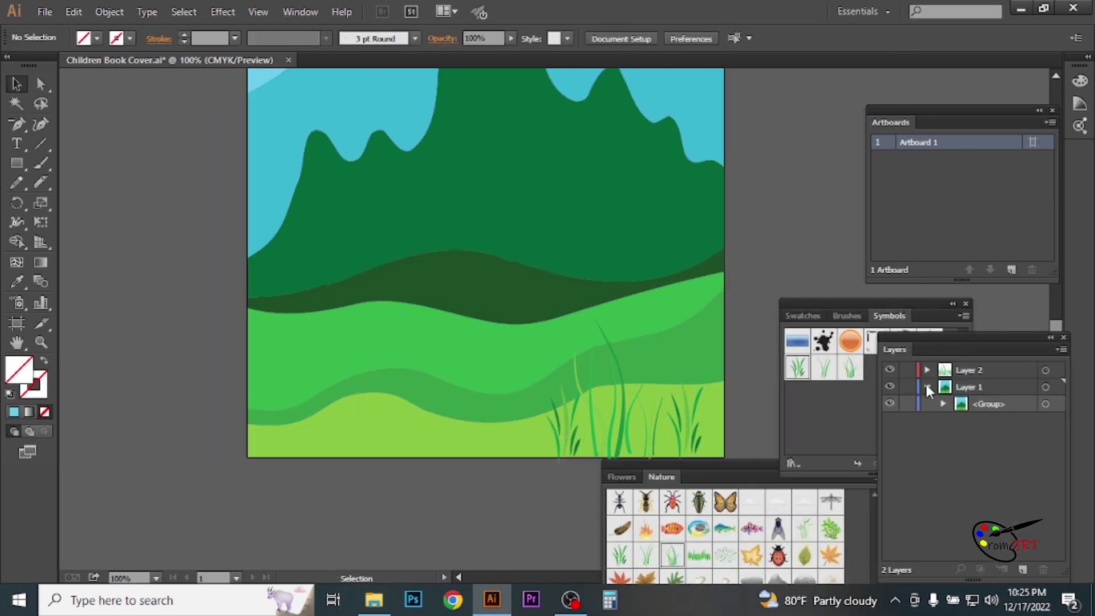
left_click(906, 387)
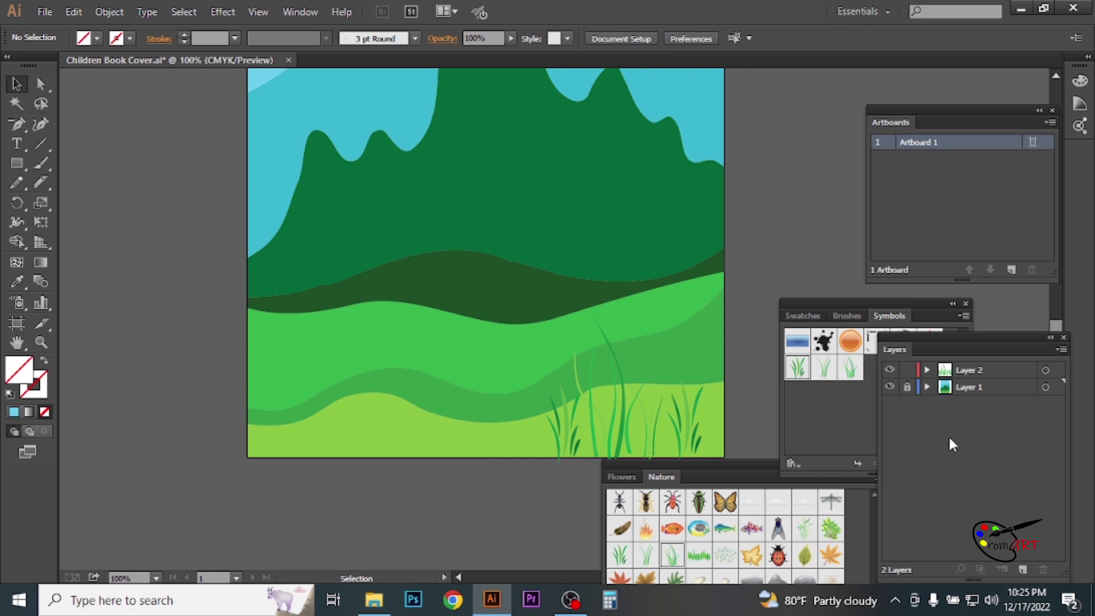
- Copy grass clumps leftward along the bottom, adding a wide one and a tall one
left_click(620, 425)
left_click(966, 304)
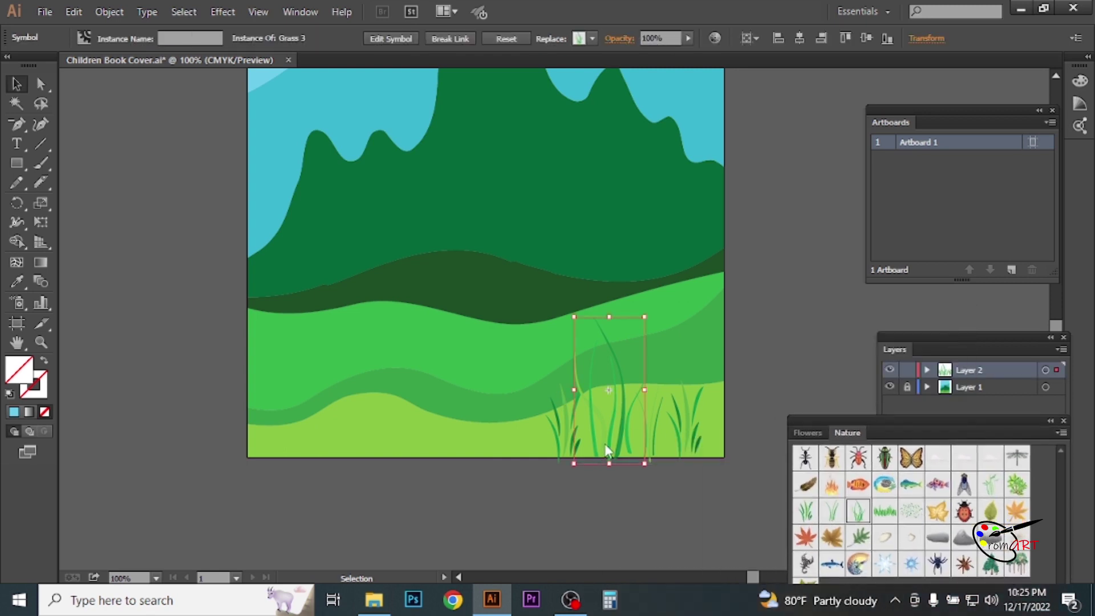
left_click(689, 437)
left_click_drag(534, 438, 533, 439)
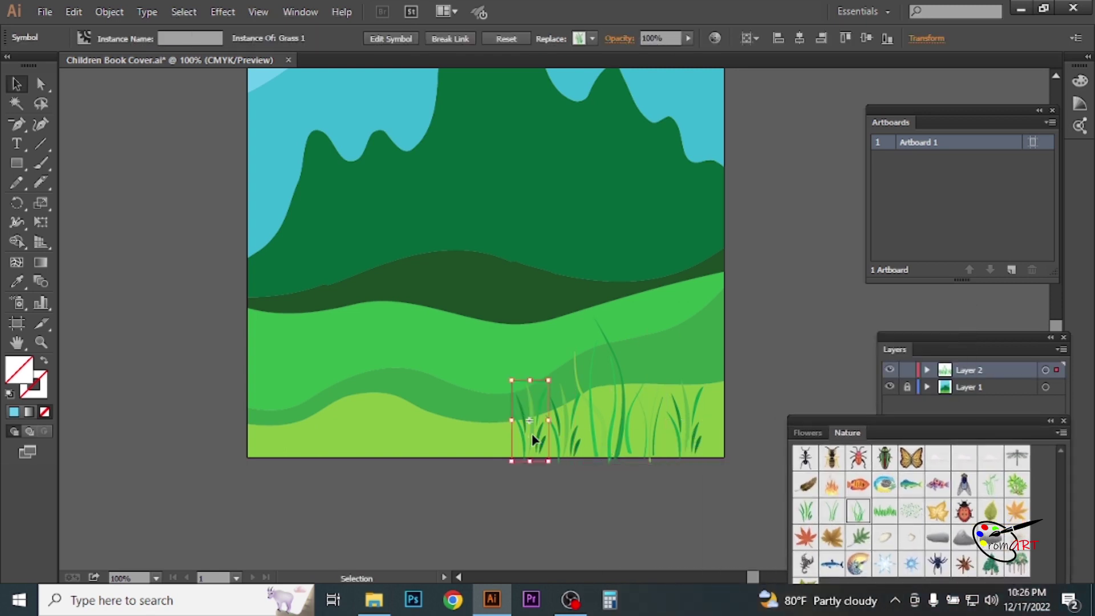
mouse_move(884, 511)
left_mouse_down()
mouse_move(445, 448)
mouse_move(236, 401)
left_mouse_up()
left_click(416, 435)
key("ctrl+=")
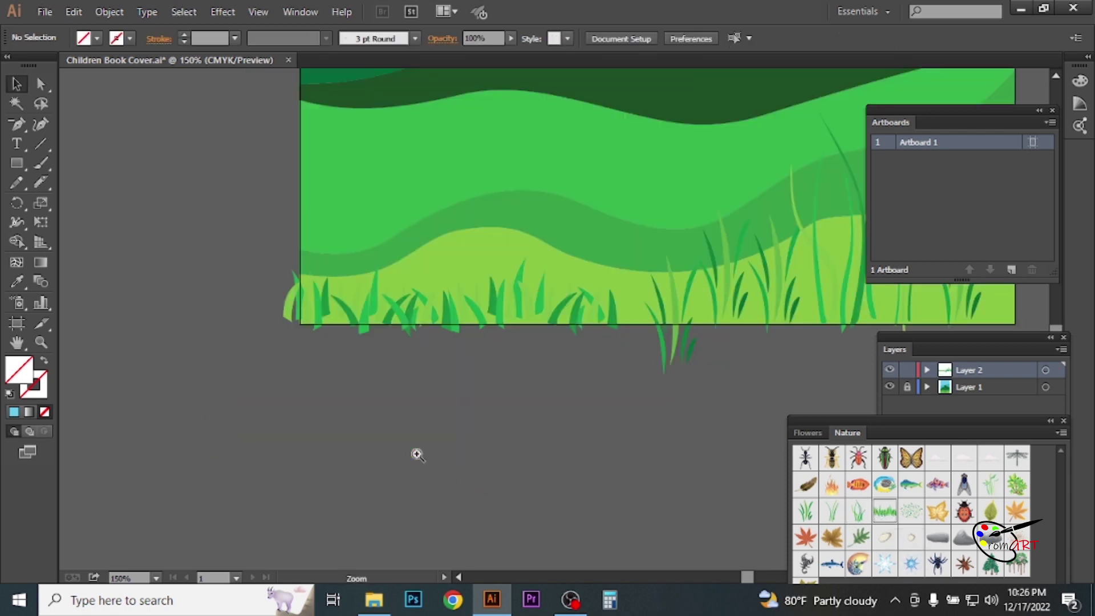
left_click_drag(626, 403, 248, 416)
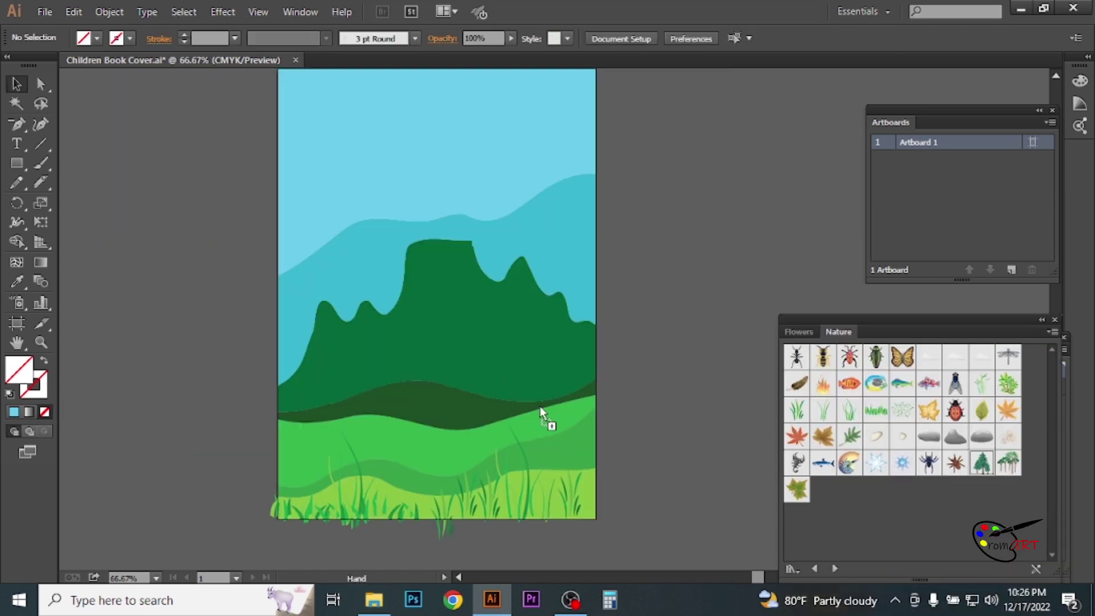
- Place and enlarge a Trees 1 pine cluster, then copy it onto the left and right hills
mouse_move(982, 468)
left_mouse_down()
mouse_move(546, 399)
mouse_move(596, 326)
left_mouse_up()
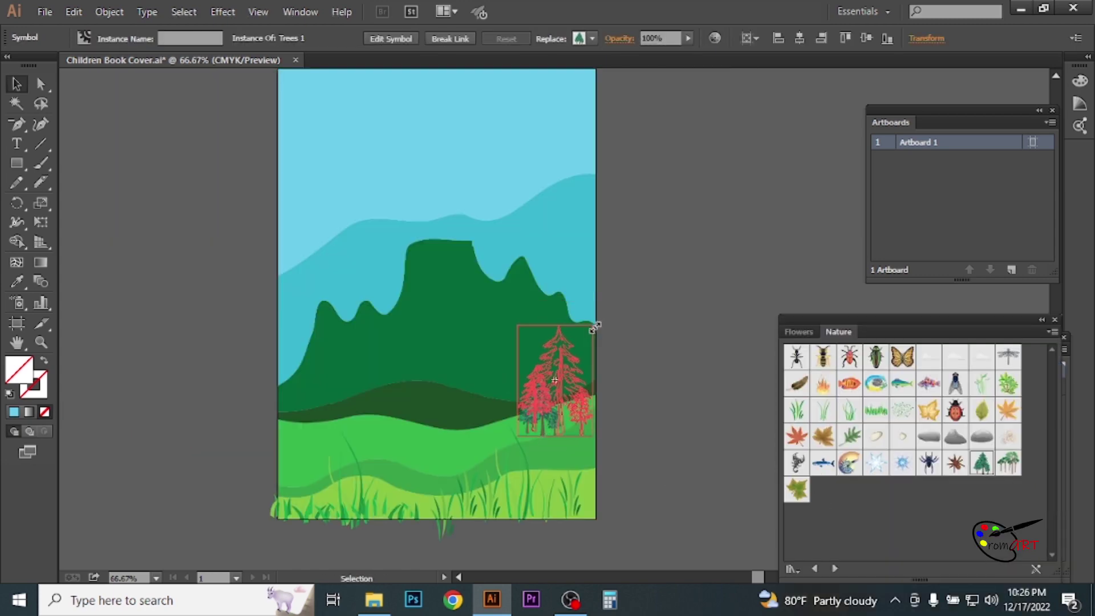
mouse_move(557, 412)
left_mouse_down()
mouse_move(563, 403)
mouse_move(323, 413)
mouse_move(305, 402)
mouse_move(348, 406)
left_mouse_up()
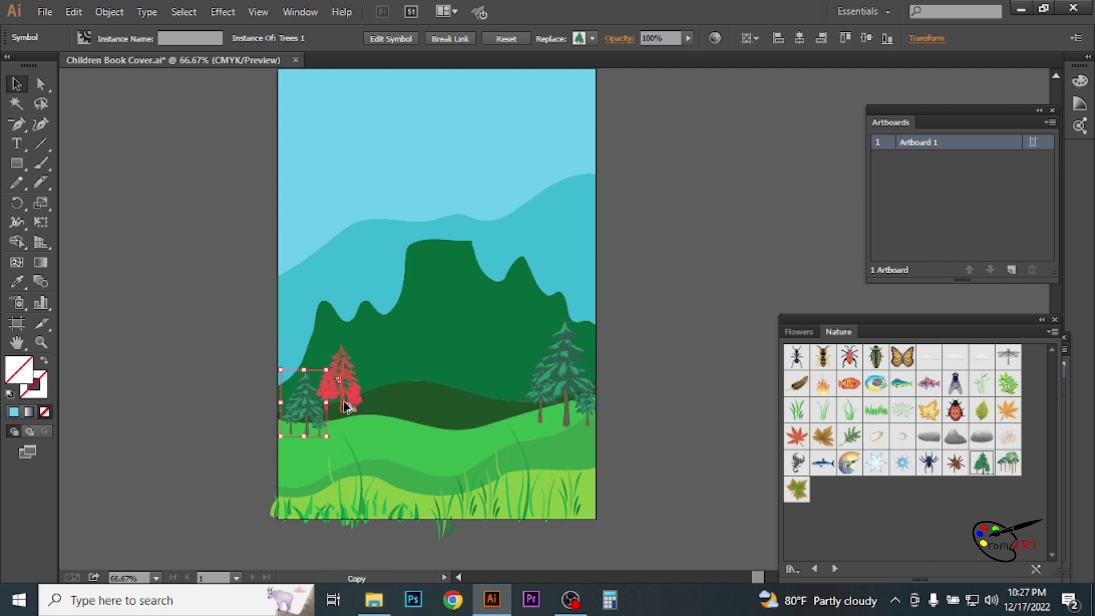
mouse_move(349, 365)
left_mouse_down()
mouse_move(339, 370)
mouse_move(368, 365)
left_mouse_up()
left_click(168, 444)
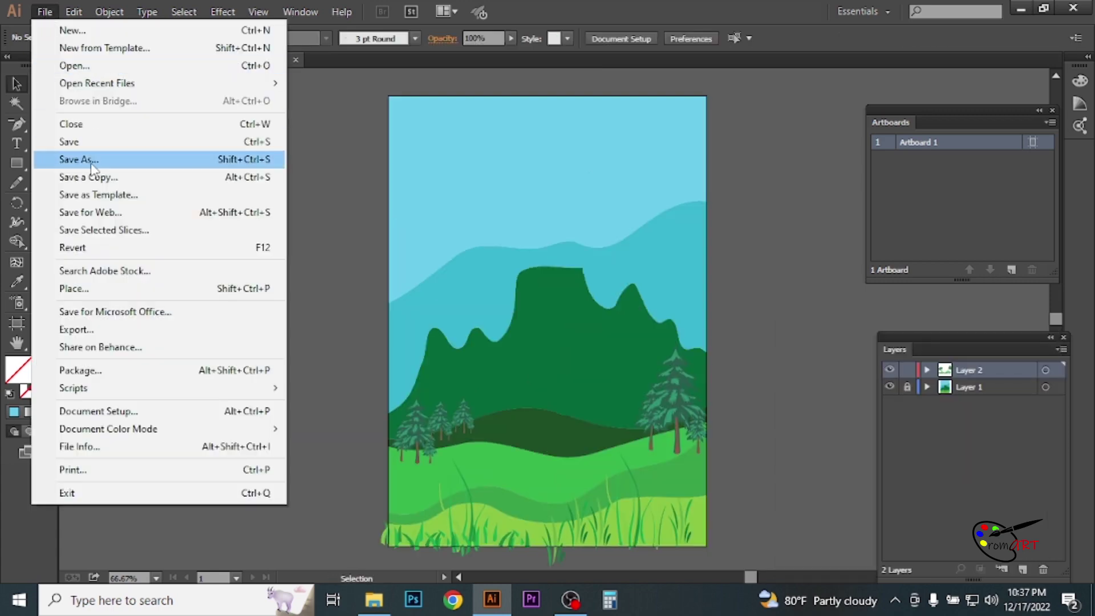
- Place the tropical leaves image left of the artboard and Image Trace it
key("ctrl+shift+p")
left_click(281, 128)
left_click(410, 430)
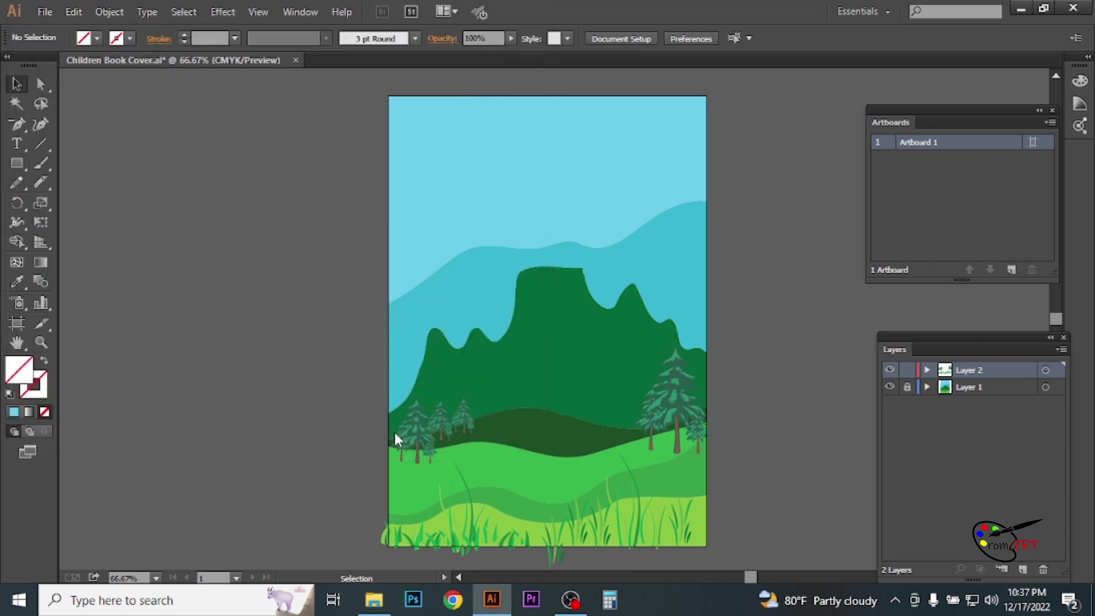
left_click_drag(121, 198, 370, 370)
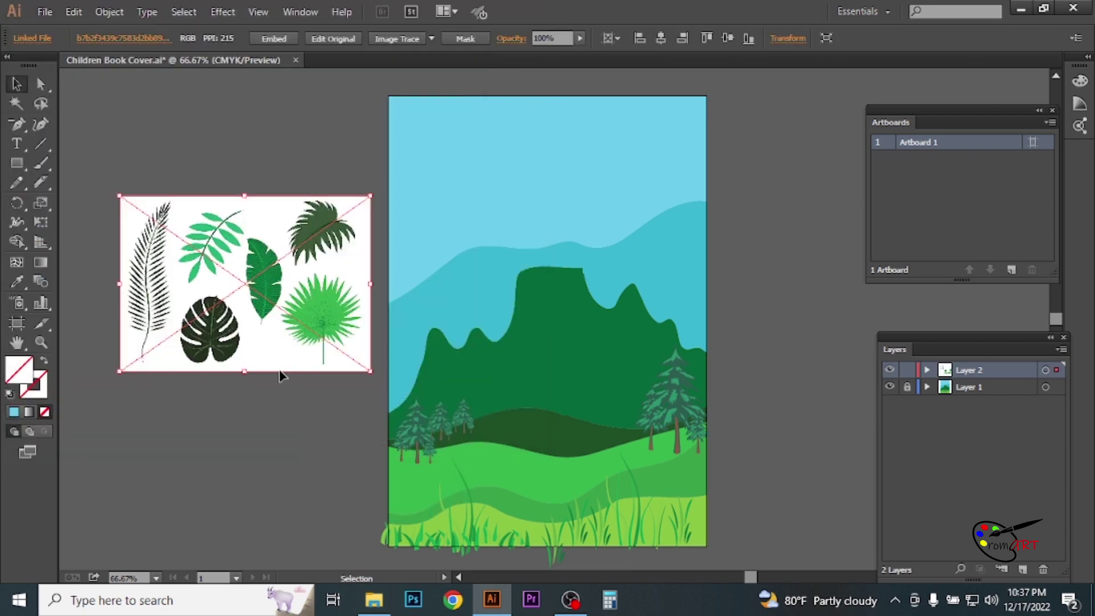
left_click(397, 38)
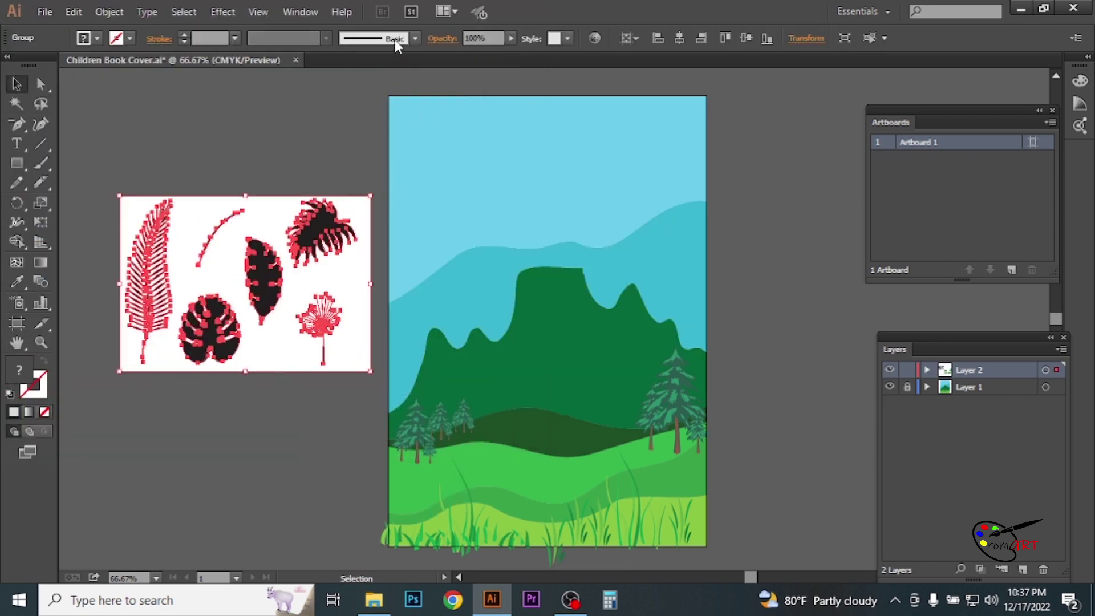
- Delete the traced white background, fern leaf, stray stroke and dandelion
left_click_drag(42, 86, 63, 103)
left_click_drag(193, 170, 196, 218)
key("Delete")
key("Delete")
left_click_drag(98, 188, 166, 367)
key("Delete")
left_click_drag(296, 294, 342, 379)
key("Delete")
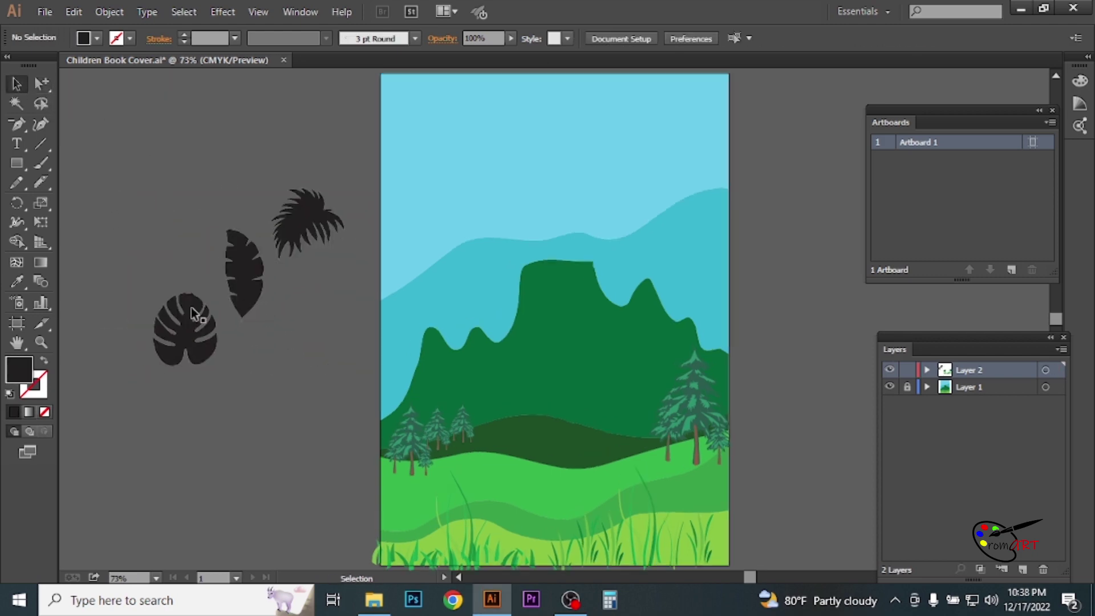
- Cut and paste the black monstera leaf to the right of the artboard
right_click(193, 317)
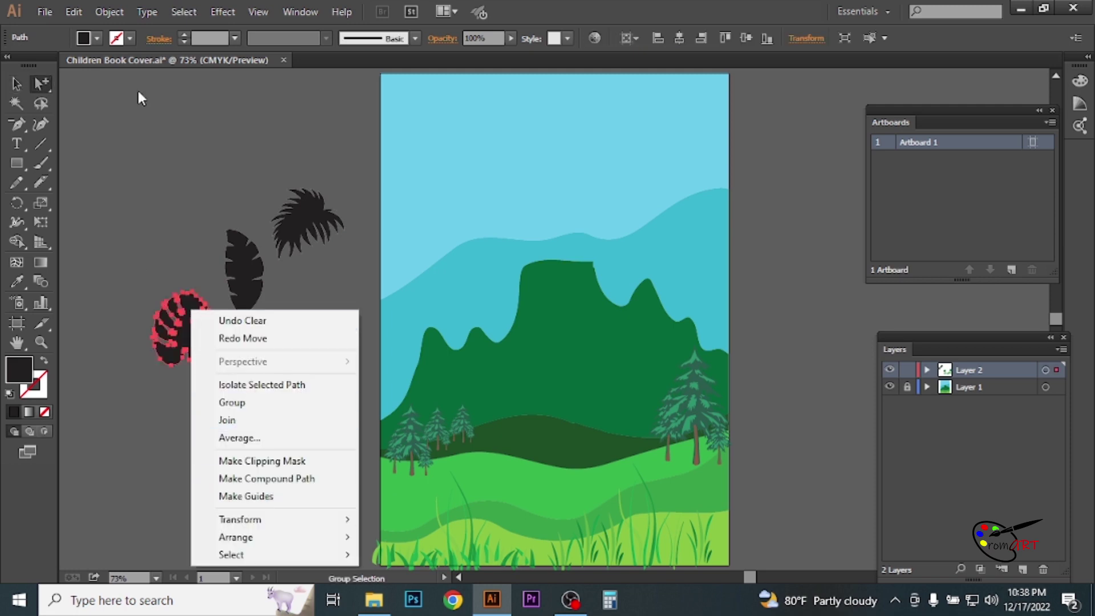
left_click(74, 11)
left_click(104, 73)
key("ctrl+v")
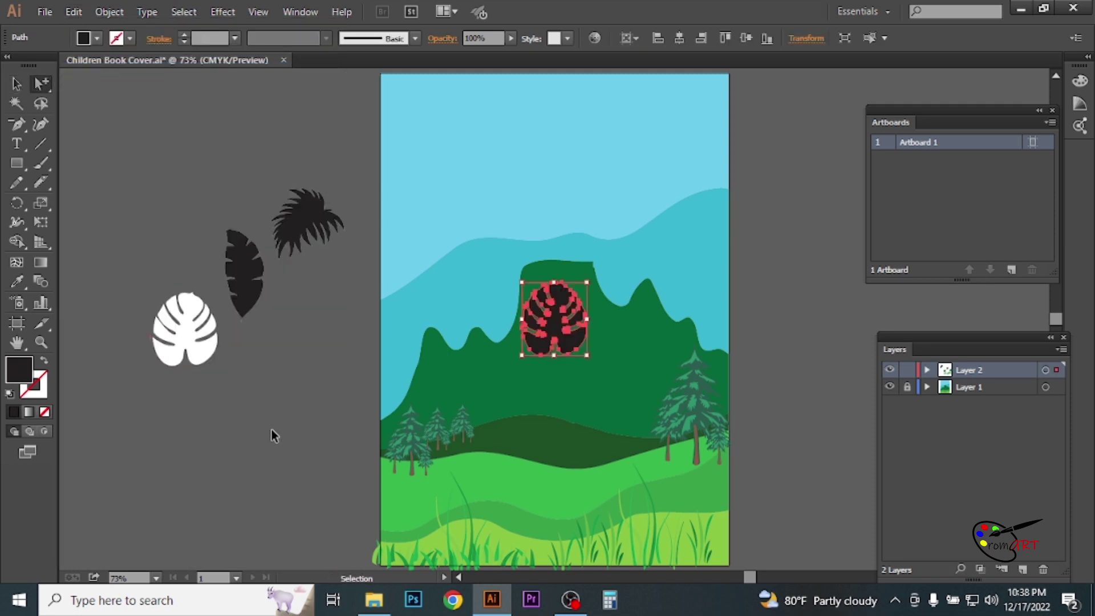
key("v")
left_click_drag(556, 328, 797, 444)
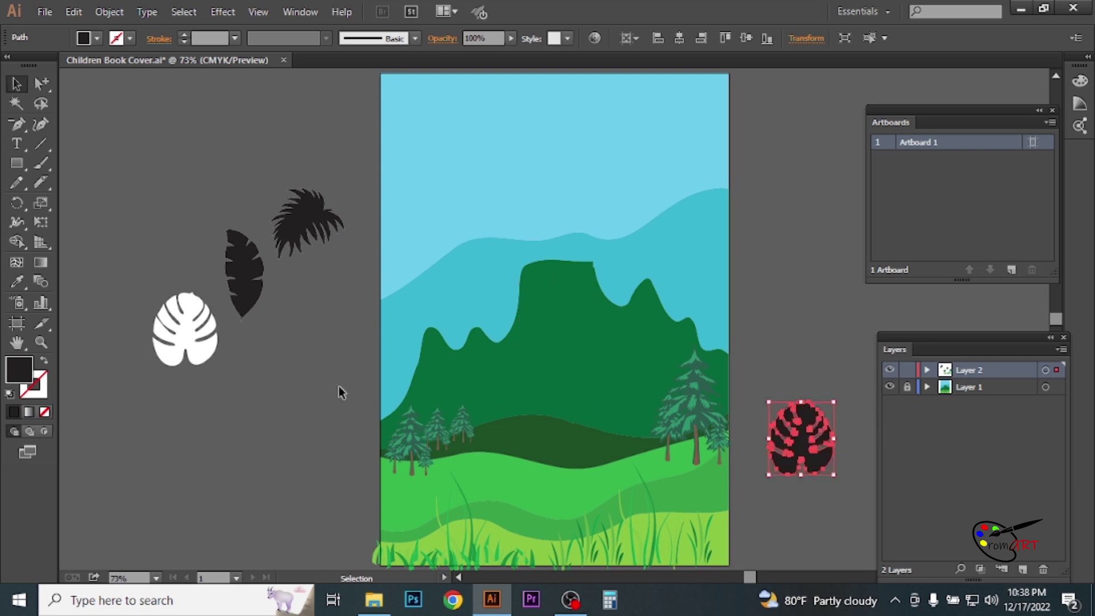
left_click(752, 422)
- Move the dark long leaf and palm leaf beside the artboard, then select the leftover white leaves
key("a")
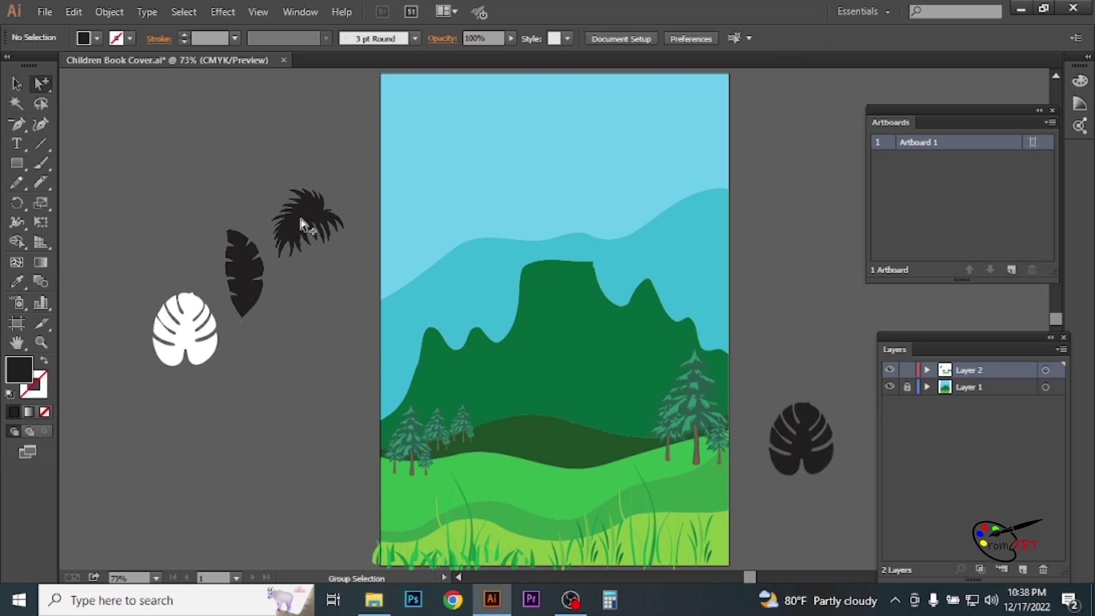
left_click(243, 283)
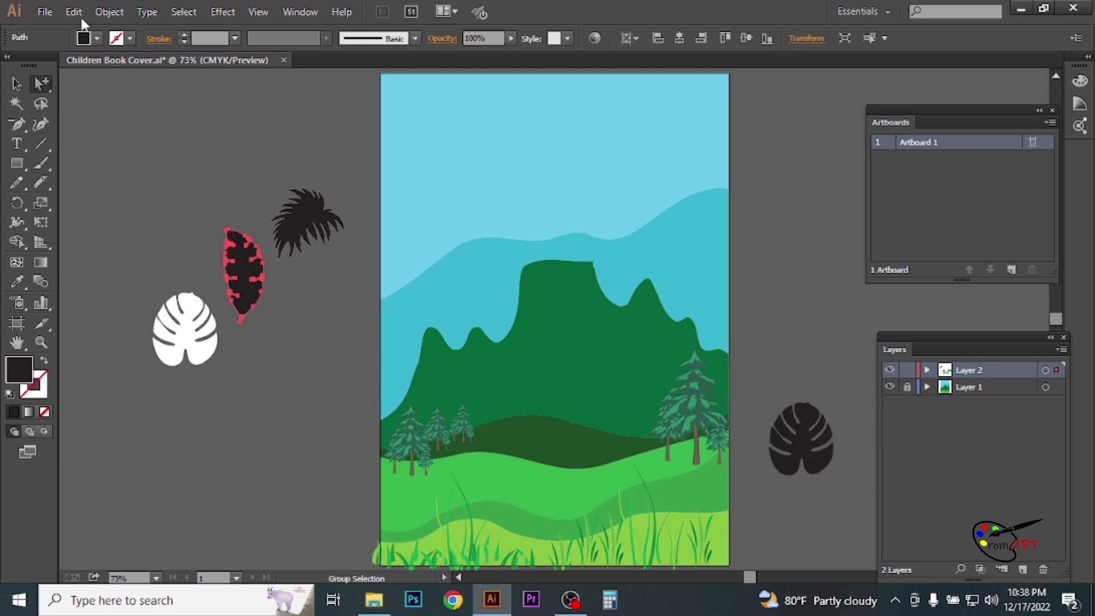
key("ctrl+x")
key("ctrl+v")
left_click_drag(553, 320, 806, 325)
left_click(305, 223)
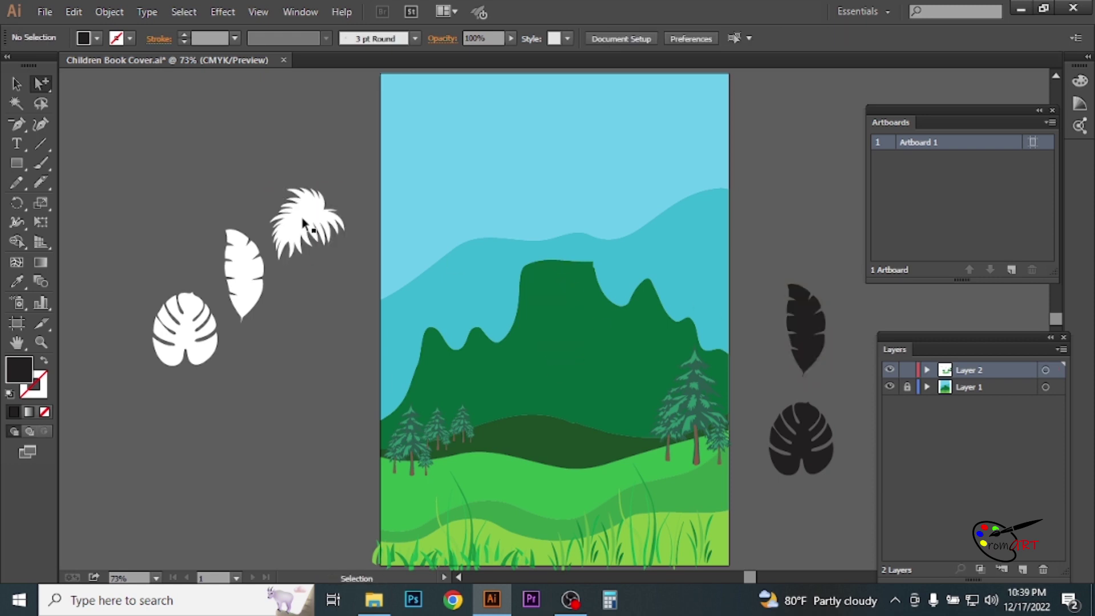
key("ctrl+x")
key("ctrl+v")
left_click_drag(558, 317, 809, 218)
left_click(16, 84)
left_click_drag(117, 164, 320, 393)
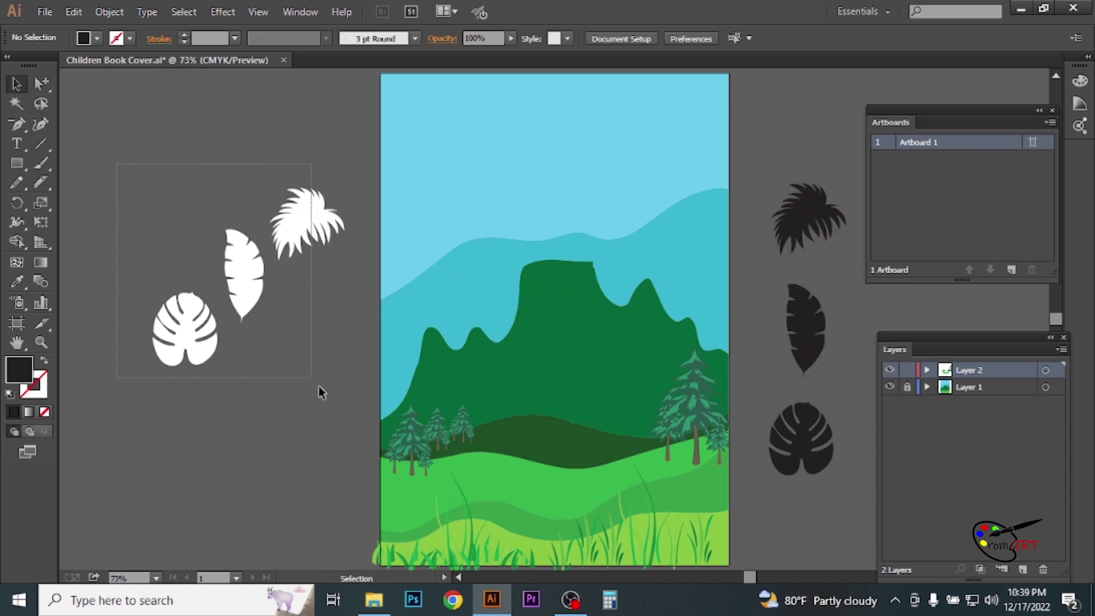
- Remove the white leaves, move the monstera onto the grass, and tuck a palm-leaf copy behind it
key("ctrl+x")
scroll(485, 359, "right", 3)
left_click_drag(669, 443, 582, 496)
key("z")
left_click(589, 471)
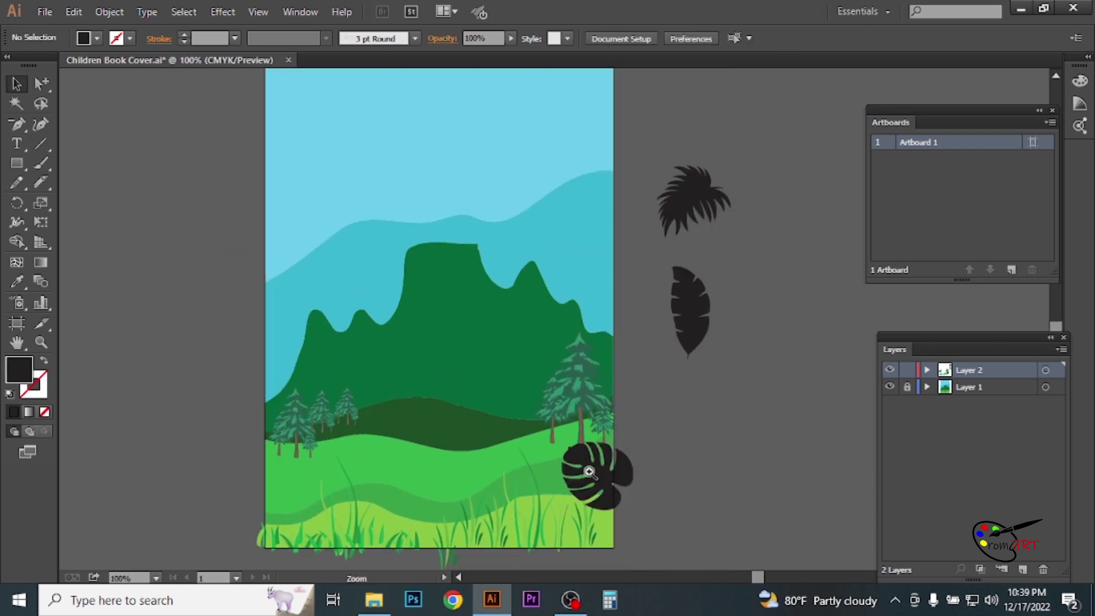
mouse_move(723, 111)
left_mouse_down()
mouse_move(524, 462)
mouse_move(590, 431)
left_mouse_up()
key("ctrl+bracketleft")
left_click(661, 508)
- Fill the monstera and the palm leaf with dark green from the Swatches panel
left_click(300, 12)
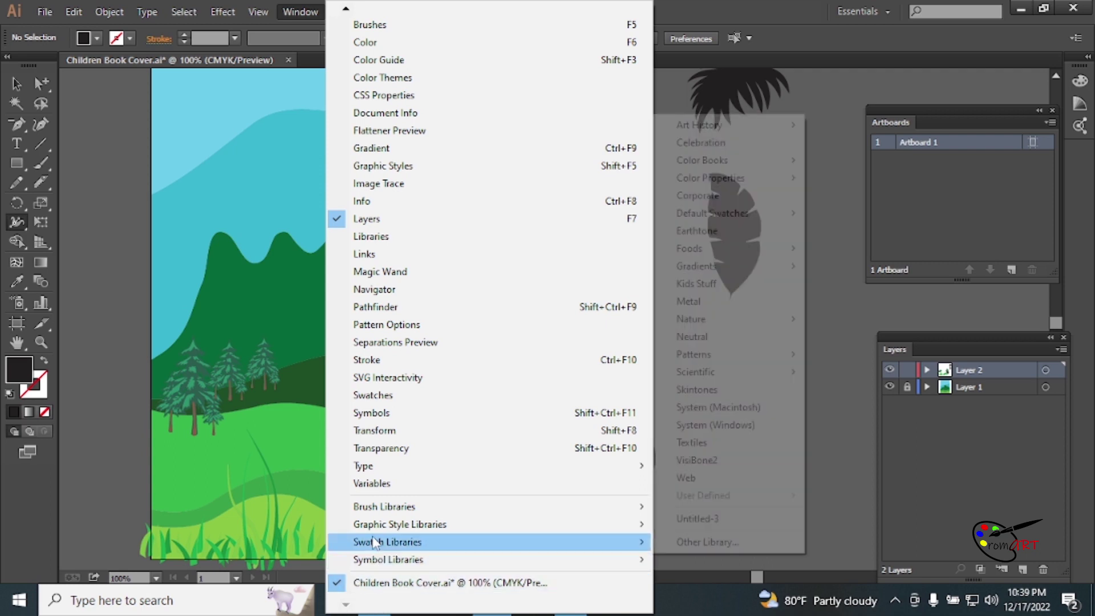
left_click(356, 395)
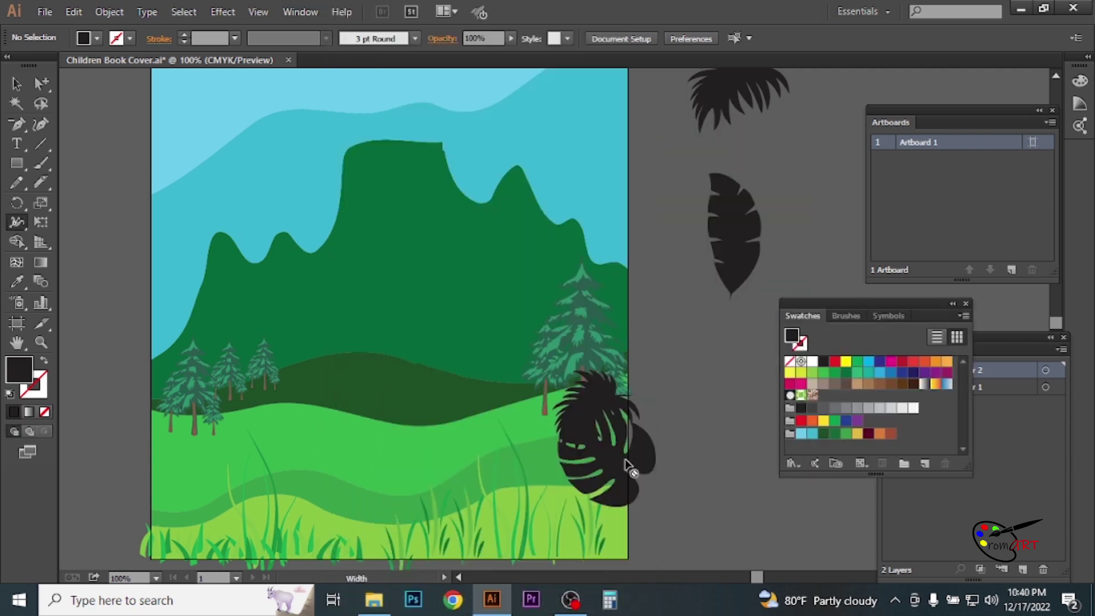
left_click(649, 459)
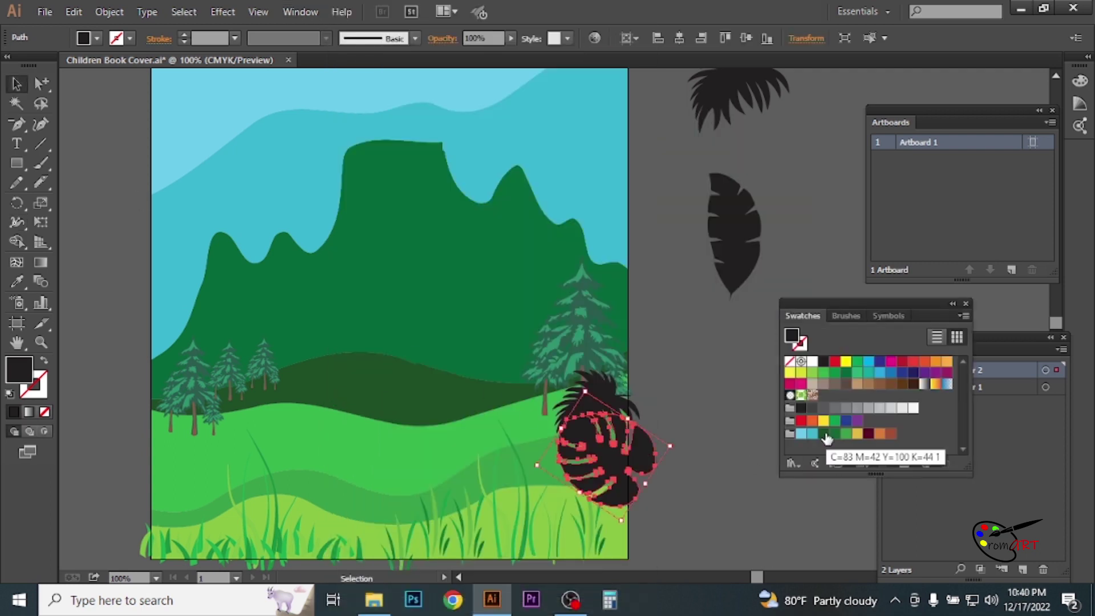
left_click(835, 435)
key("ctrl+alt+bracketleft")
left_click(823, 372)
left_click(703, 366)
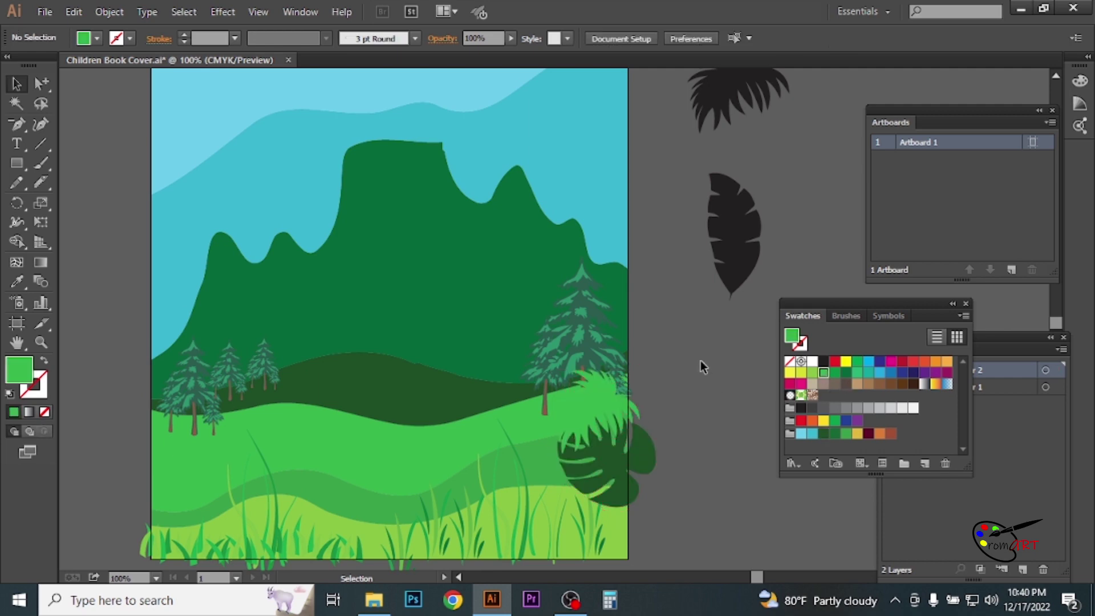
left_click(579, 412)
left_click(835, 372)
left_click(846, 372)
- Give the monstera a darker green fill through the colour picker
left_click(688, 435)
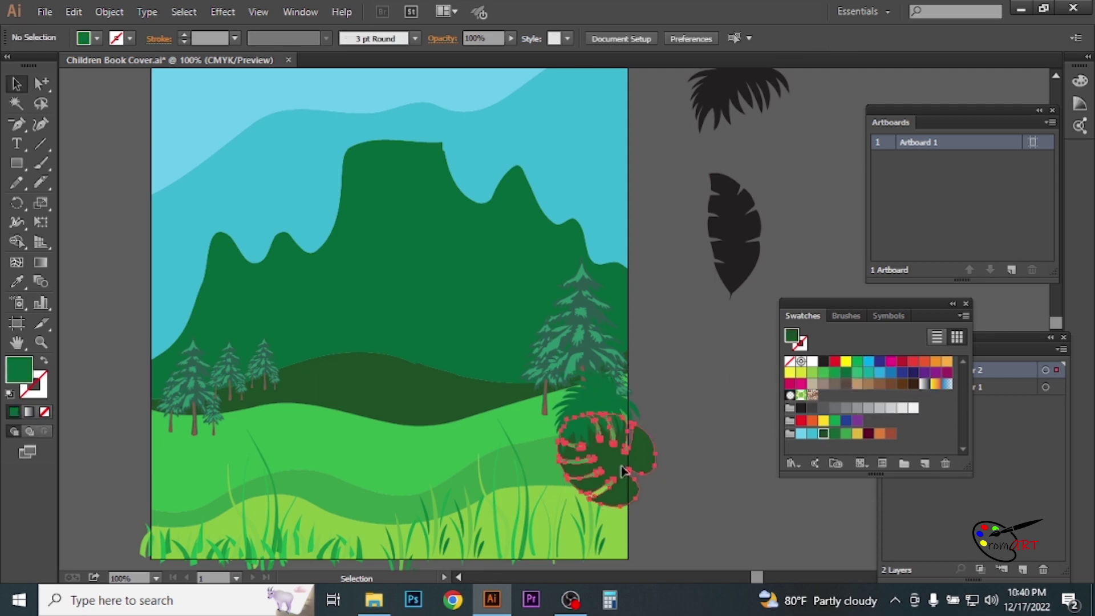
left_click(623, 471)
double_click(19, 369)
left_click(730, 342)
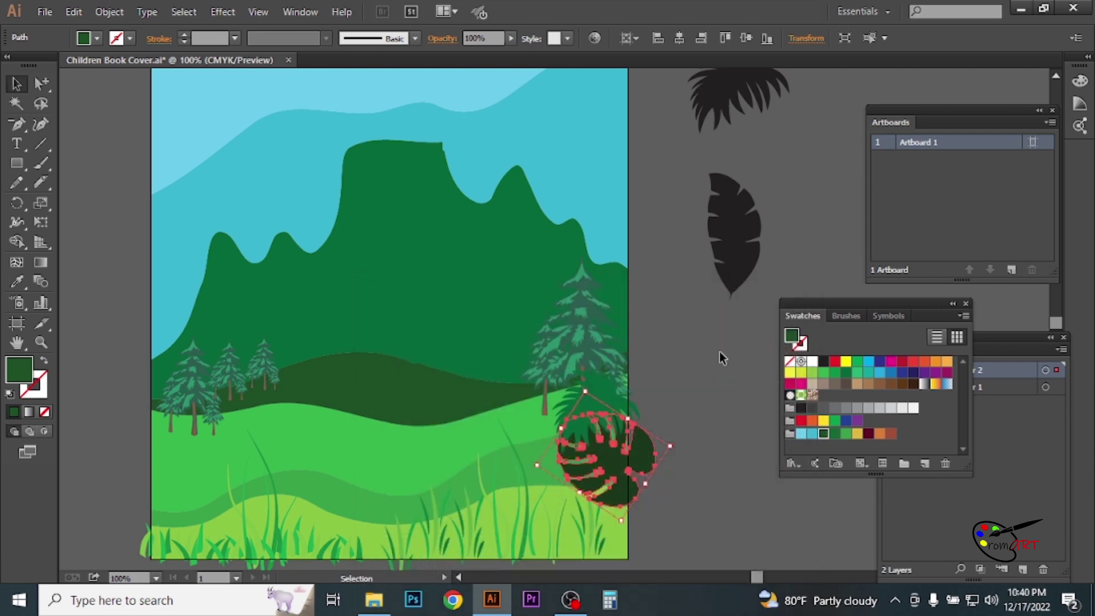
- Add a rotated copy of the monstera below it, filled bright green
mouse_move(631, 479)
left_mouse_down()
mouse_move(599, 515)
mouse_move(606, 544)
left_mouse_up()
left_click_drag(684, 520, 728, 459)
left_click(729, 460)
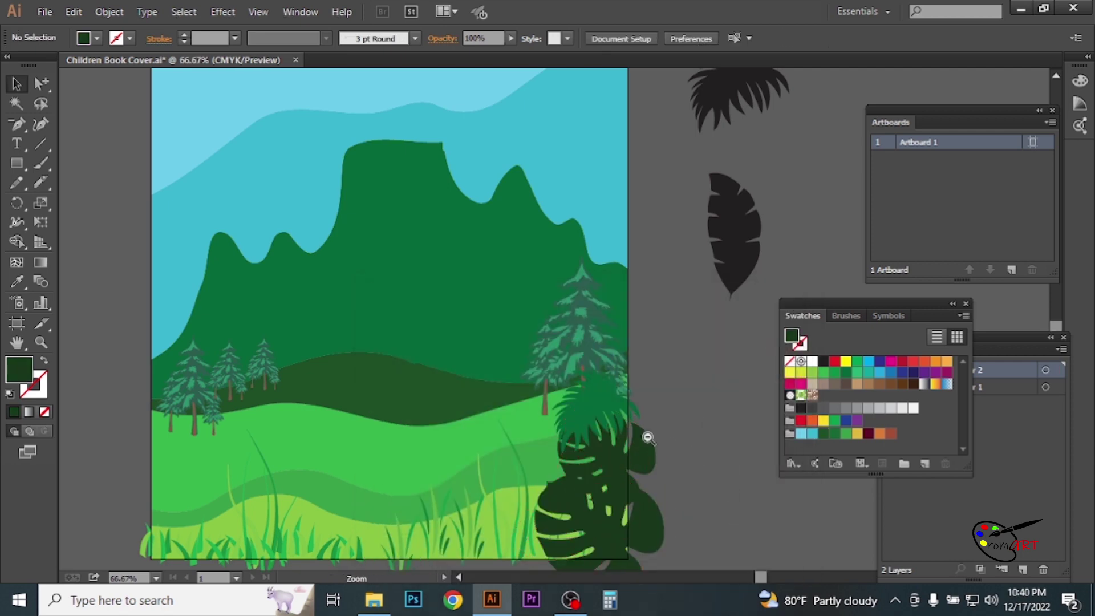
key("ctrl+minus")
left_click(835, 372)
left_click(670, 413)
key("ctrl+plus")
key("ctrl+plus")
scroll(630, 472, "up", 3)
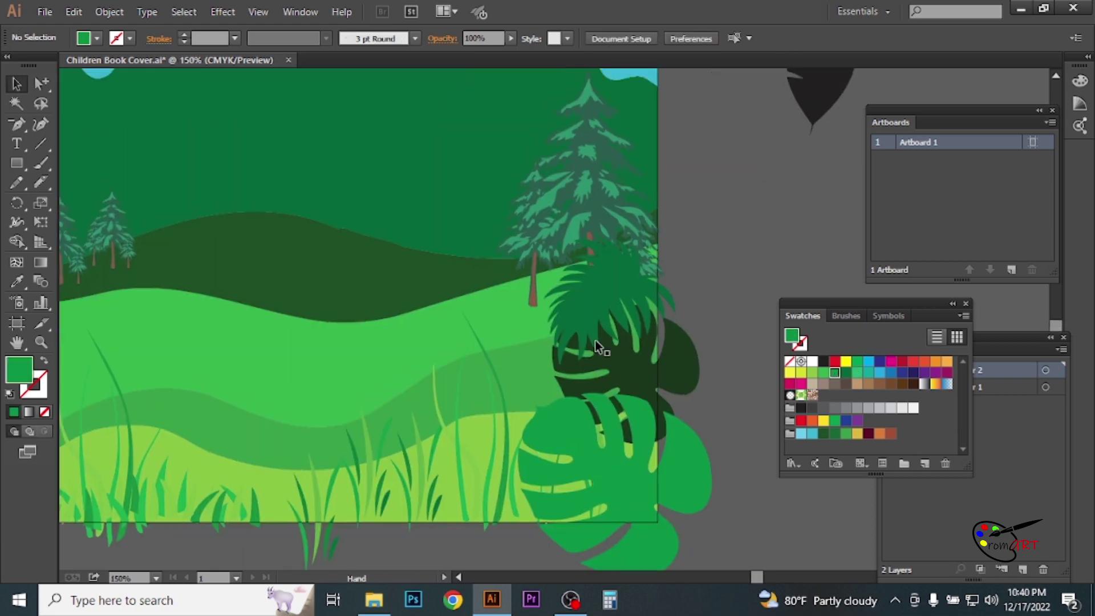
- Send the dark spiky leaf behind the green leaves, recolour it, and enlarge it down-left
left_click(599, 342)
right_click(550, 409)
mouse_move(599, 376)
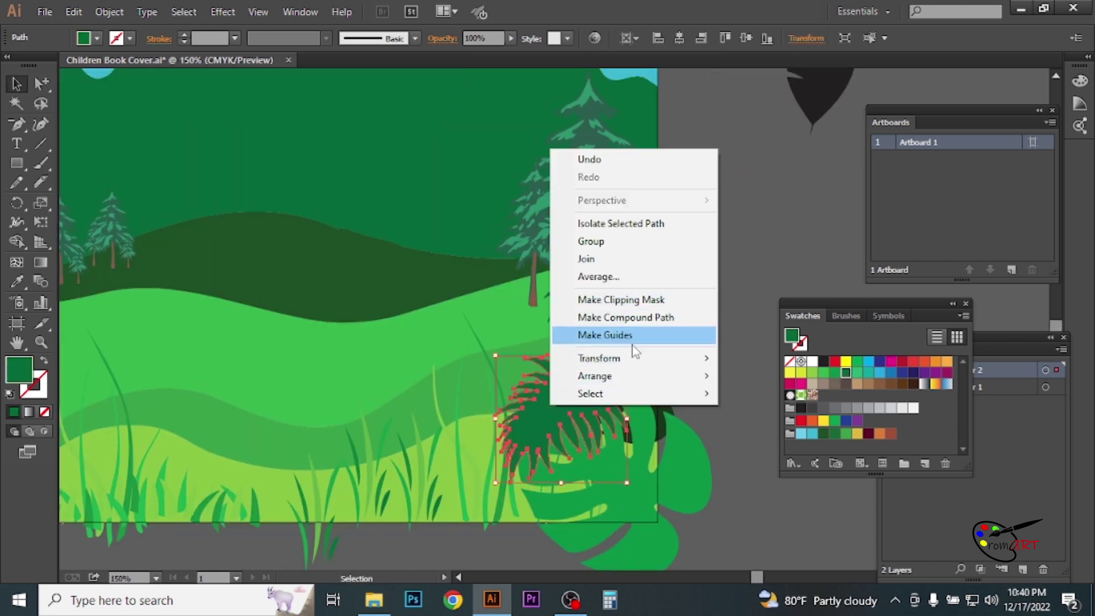
left_click(772, 411)
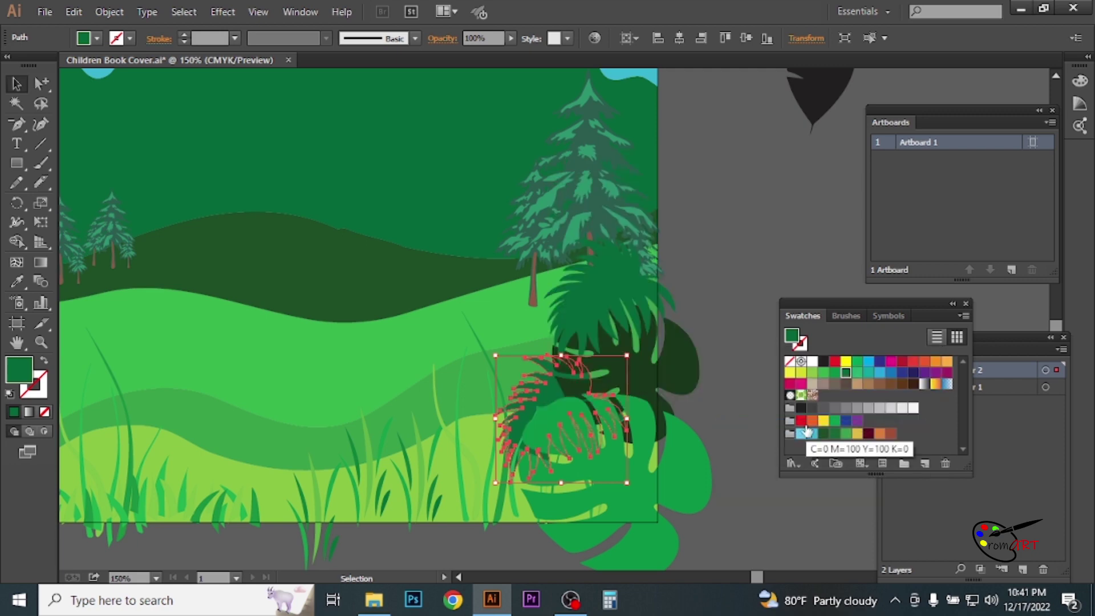
double_click(19, 370)
left_click(758, 340)
left_click(630, 484, "shift")
left_click(630, 485, "shift")
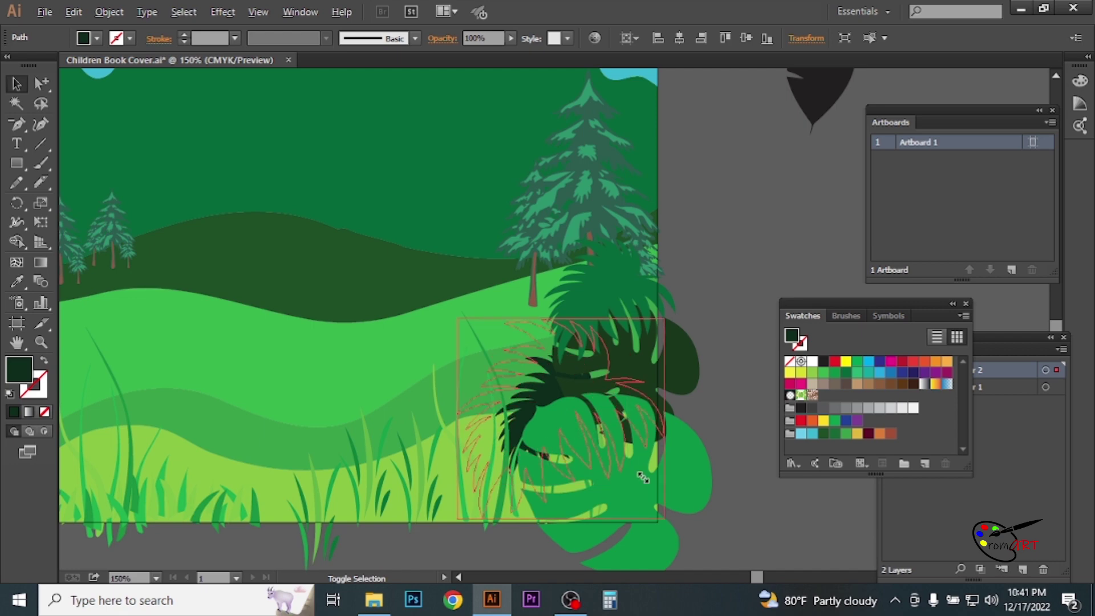
left_click_drag(495, 479, 458, 559)
left_click(757, 360)
- Send the grass clump to the back, behind all the leaves
key("ctrl+minus")
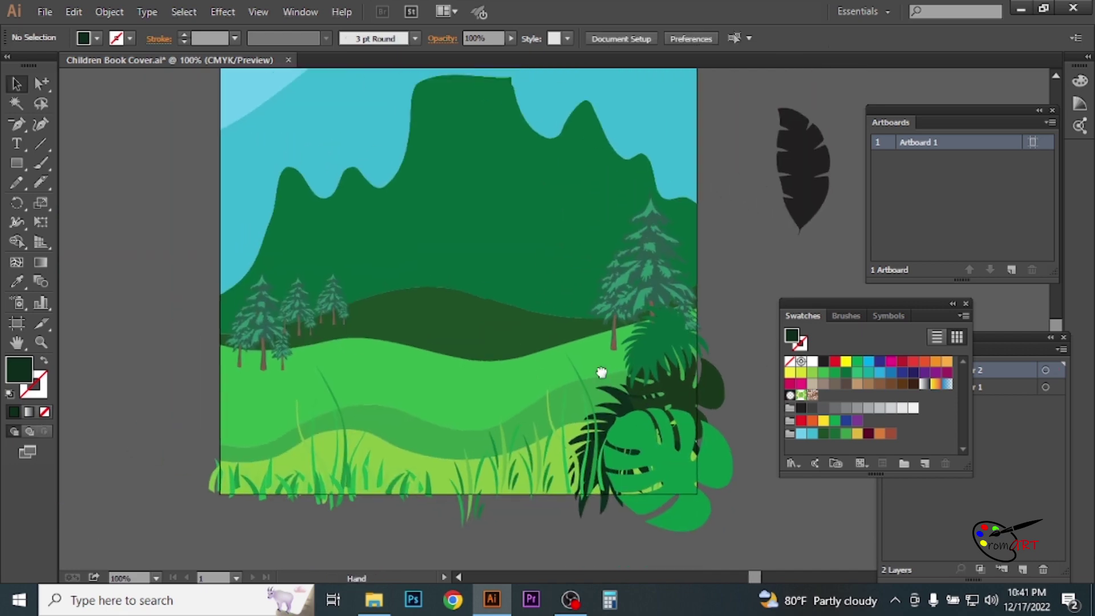
right_click(565, 470)
left_click(783, 491)
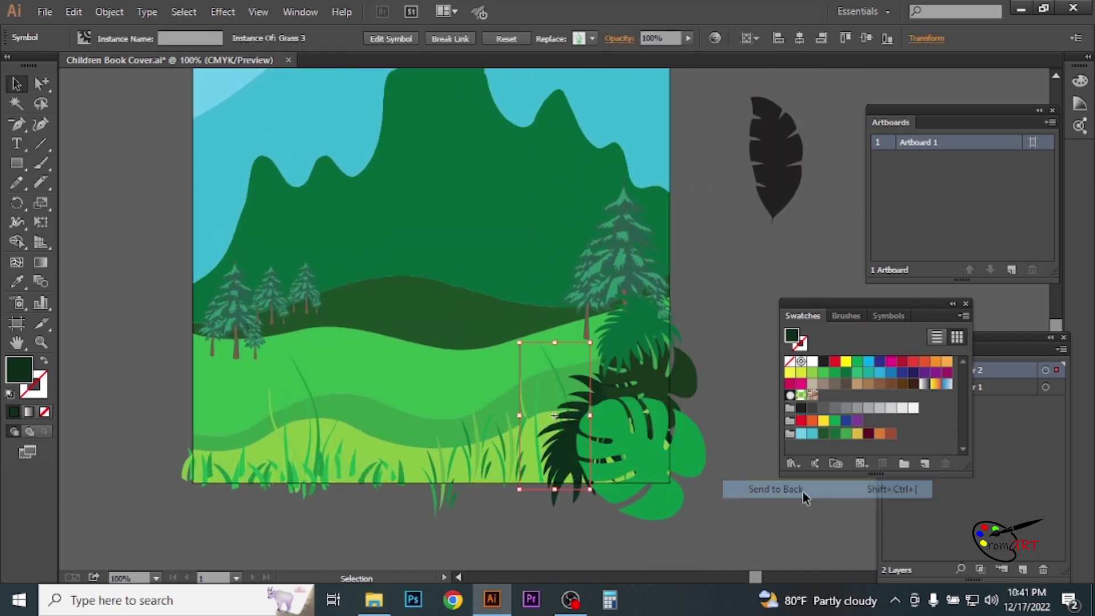
left_click(687, 392, "ctrl")
left_click(797, 254)
- Move the black long leaf to the left edge, reflect it horizontally and tilt it
mouse_move(797, 255)
left_mouse_down()
mouse_move(179, 305)
mouse_move(273, 358)
left_mouse_up()
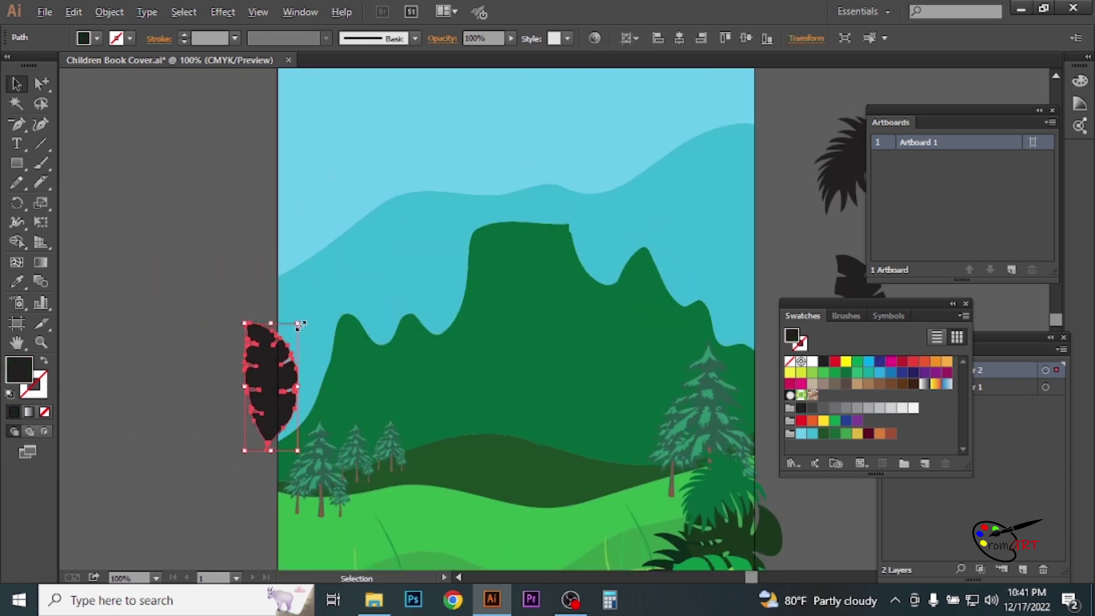
left_click_drag(304, 321, 213, 351)
right_click(283, 385)
mouse_move(323, 371)
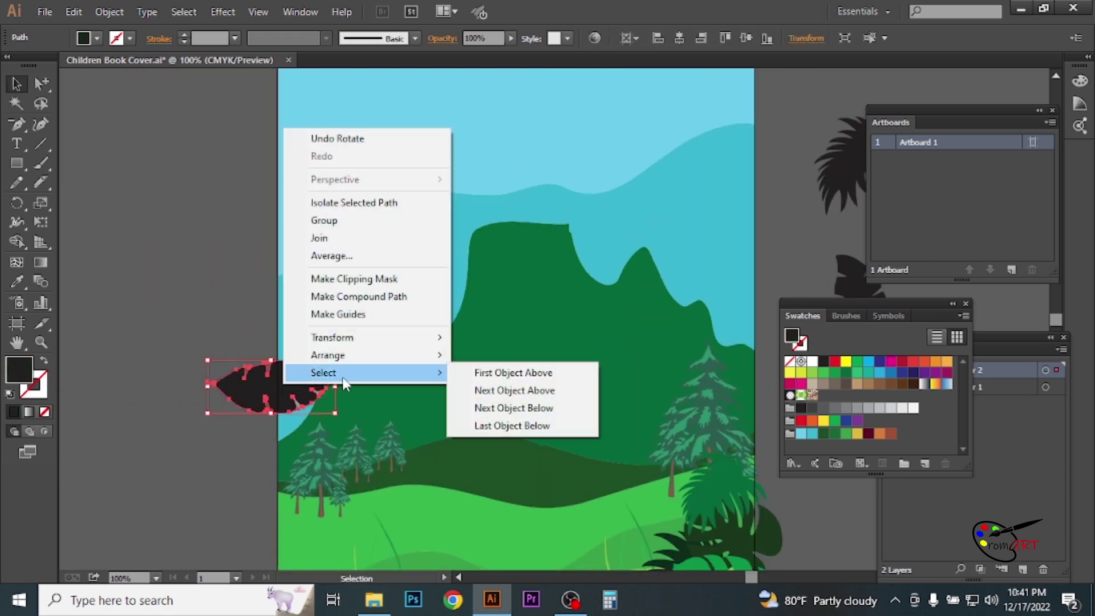
left_click(541, 396)
left_click(812, 408)
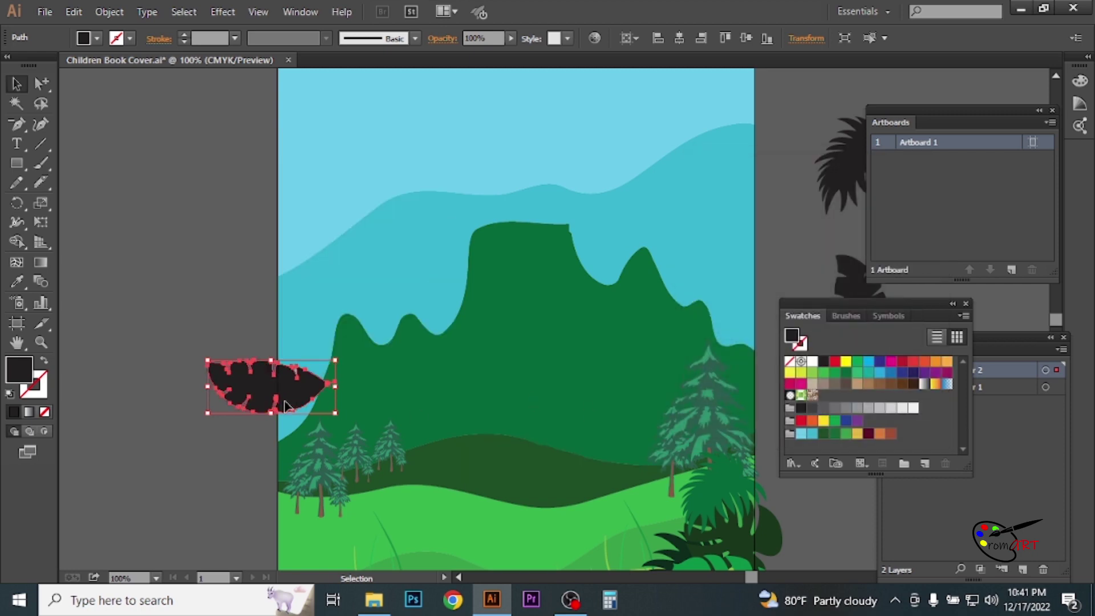
left_click_drag(342, 356, 259, 335)
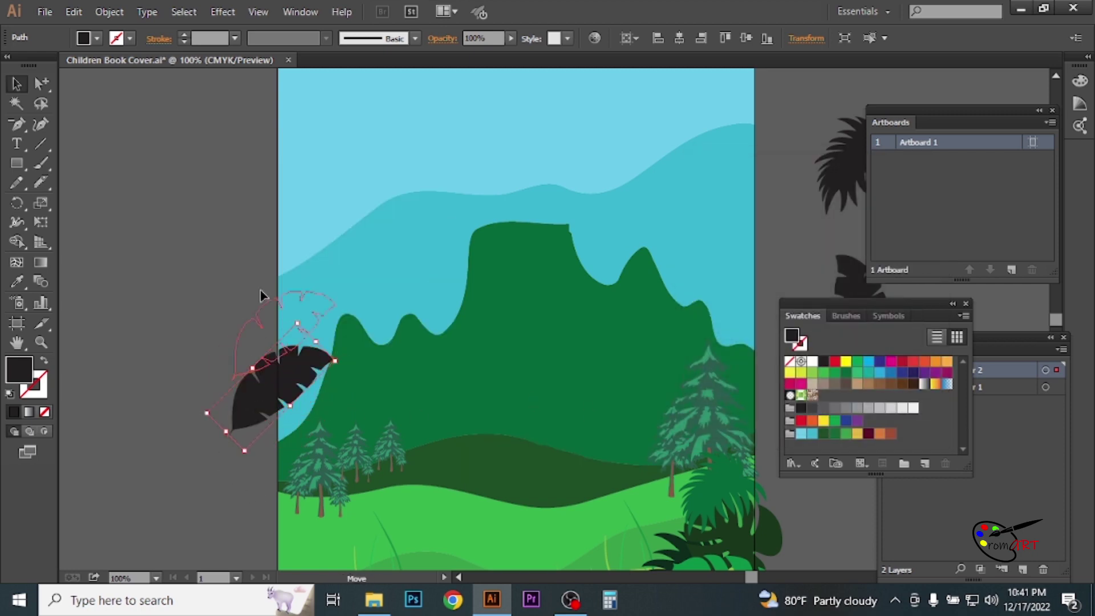
left_click_drag(325, 233, 326, 233)
- Fill the long leaf with dark green
key("ctrl+minus")
left_click(846, 373)
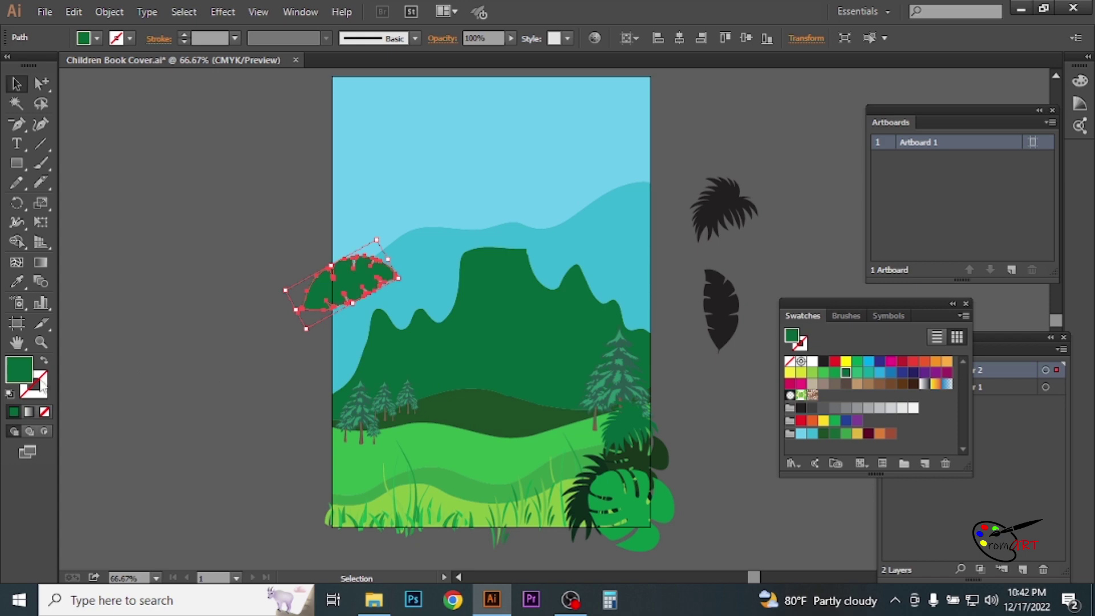
double_click(19, 370)
type("022614")
left_click(765, 345)
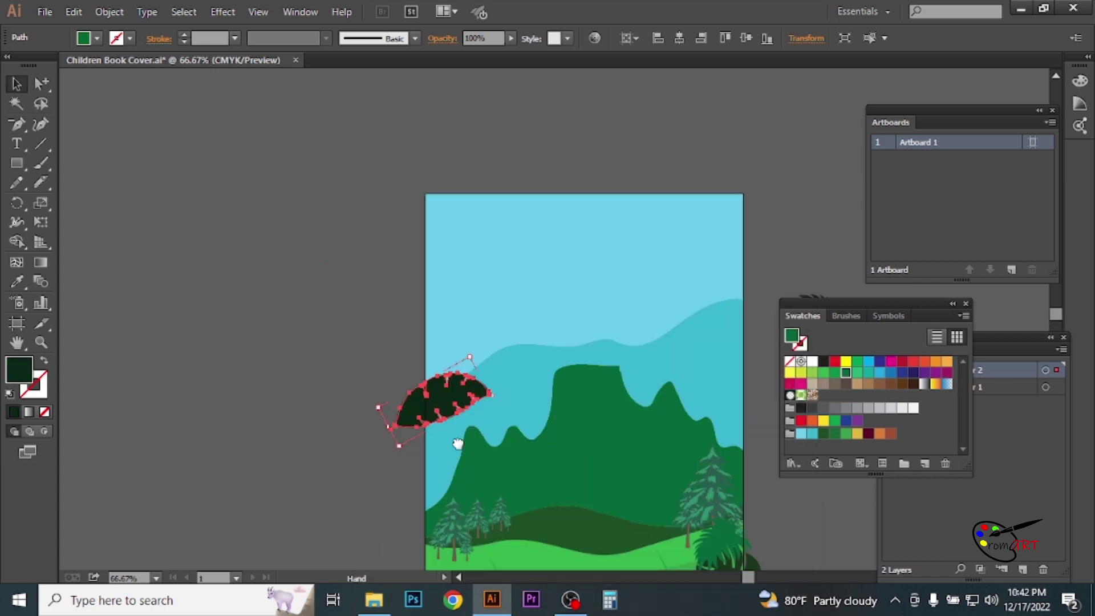
left_click(199, 197)
- Add a resized, rotated copy of the leaf above the original in medium green
key("ctrl+plus")
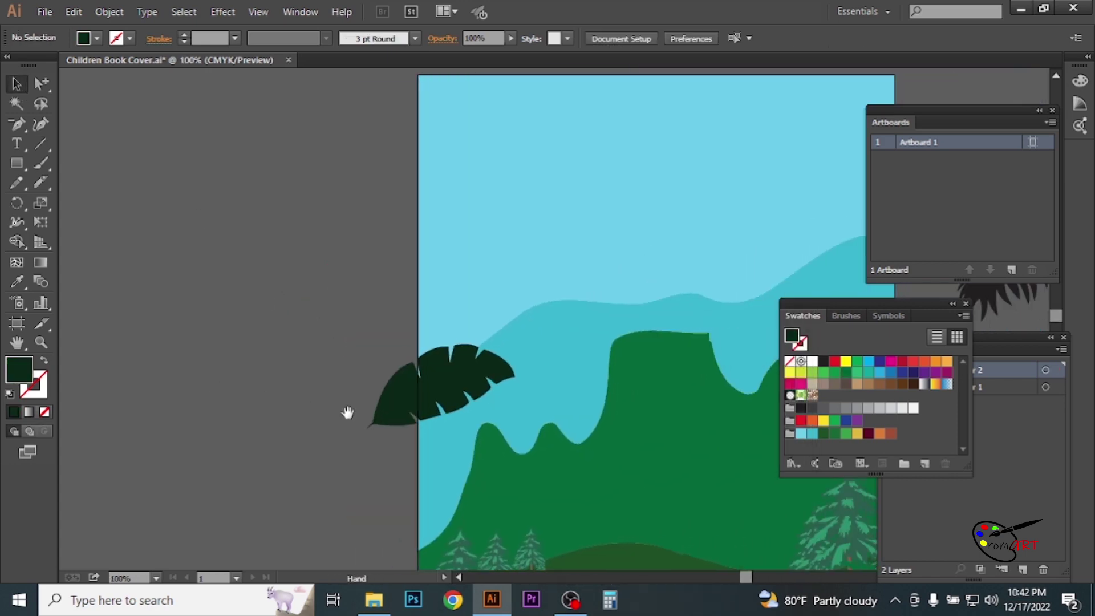
left_click(439, 393)
key("ctrl+t")
left_click(762, 96)
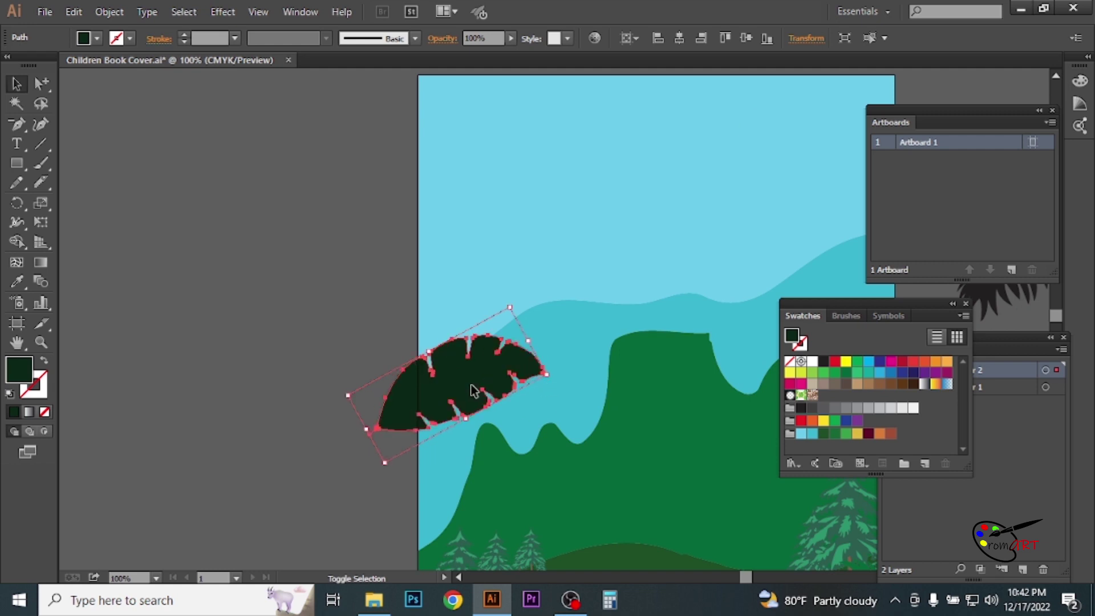
left_click_drag(456, 394, 435, 344)
mouse_move(500, 312)
left_mouse_down()
mouse_move(476, 288)
mouse_move(484, 297)
left_mouse_up()
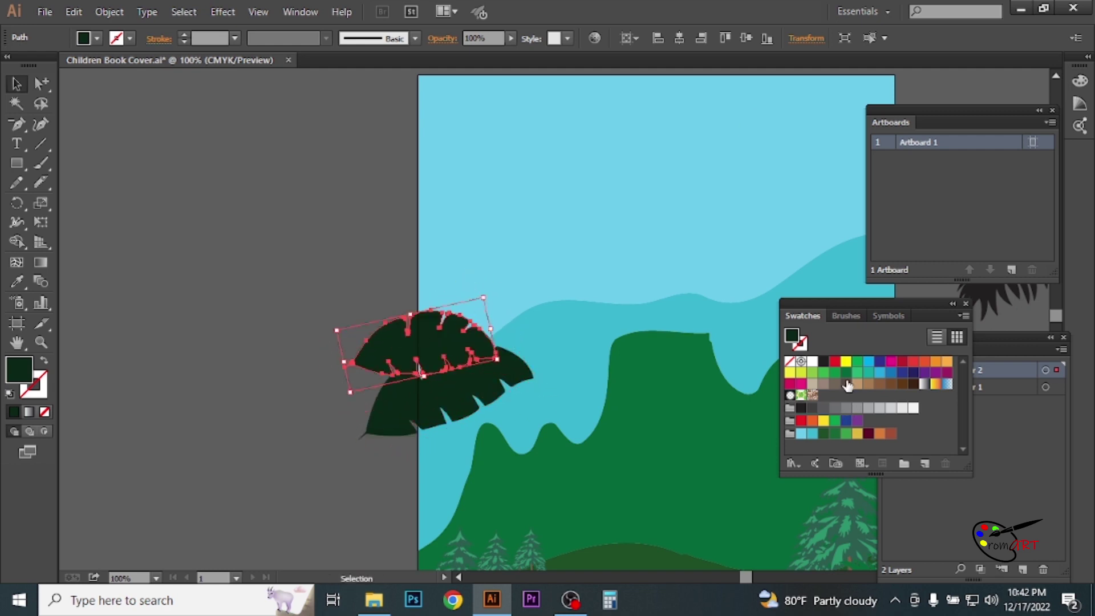
left_click(846, 372)
left_click(823, 433)
- Rotate a third leaf over the others and fill it bright green
key("ctrl+shift+a")
key("ctrl+0")
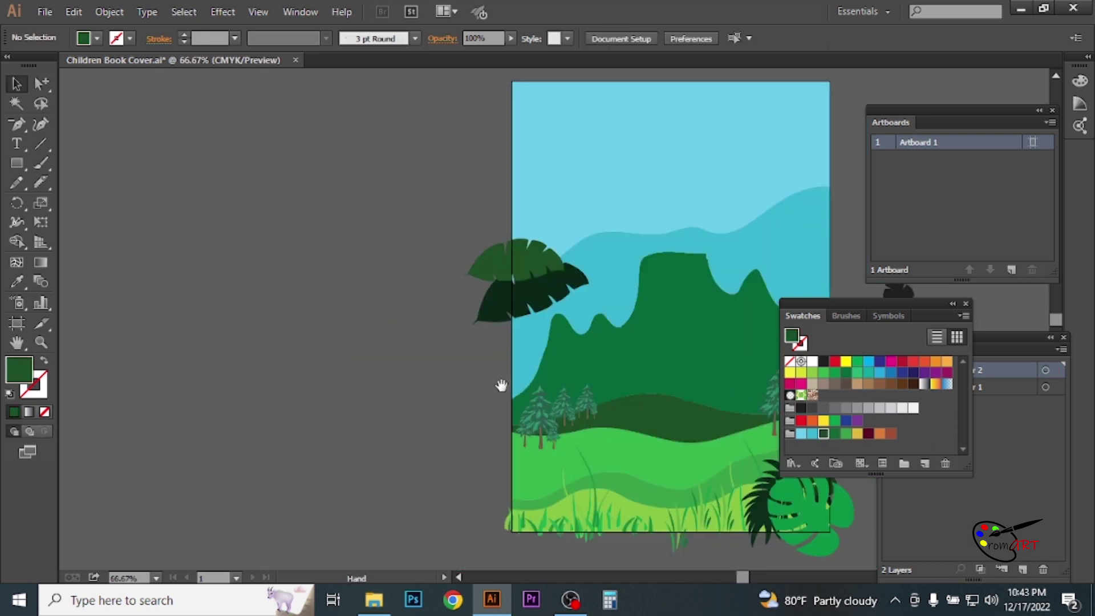
scroll(470, 342, "up", 5)
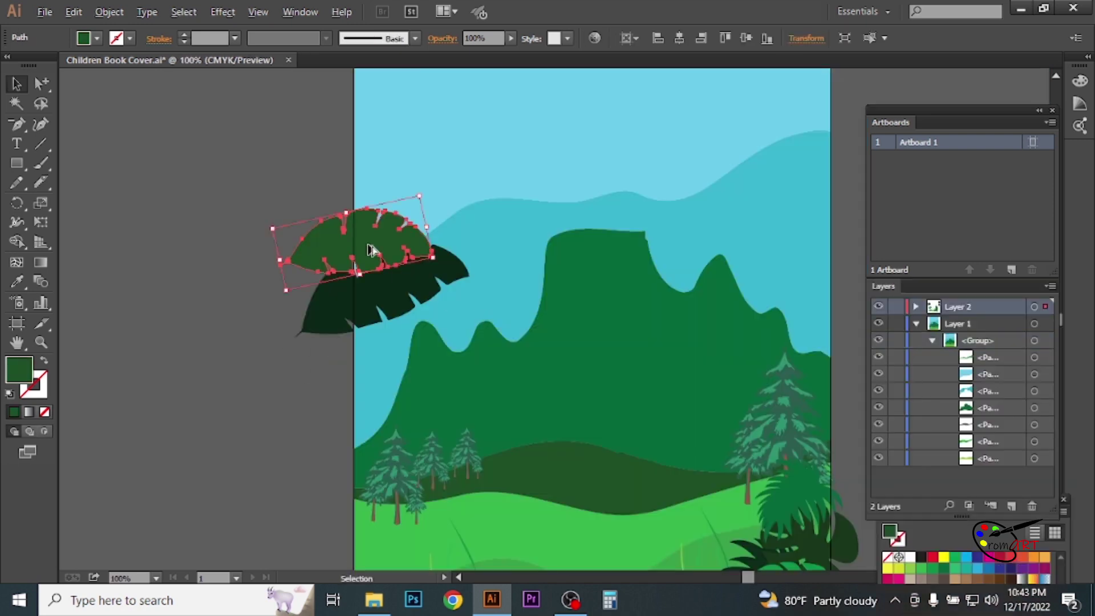
mouse_move(379, 245)
left_mouse_down()
mouse_move(390, 243)
mouse_move(409, 267)
left_mouse_up()
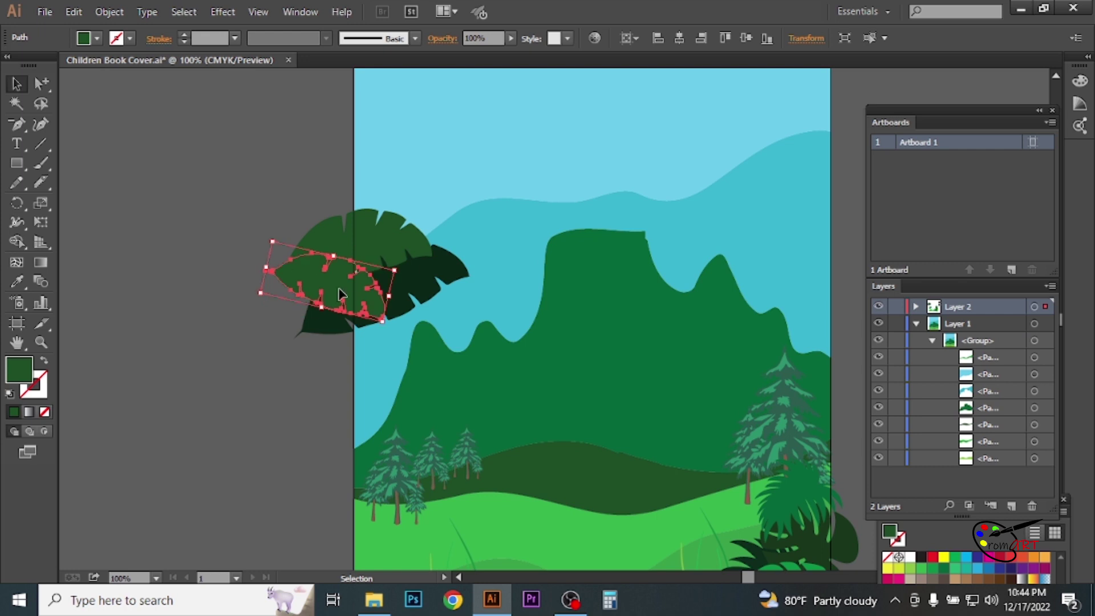
left_click(933, 569)
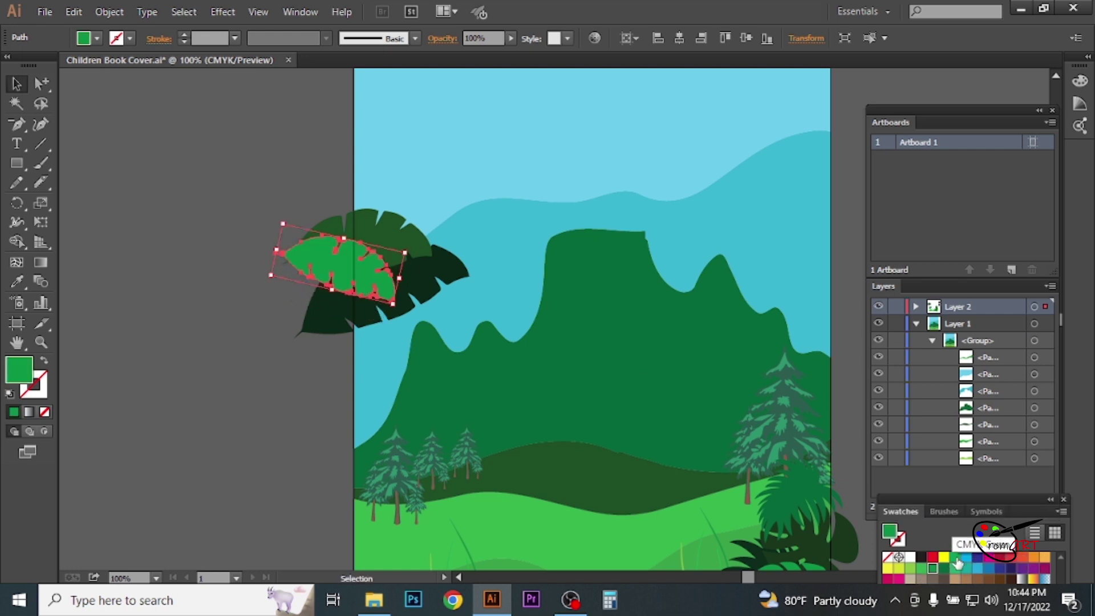
left_click(943, 569)
left_click(933, 570)
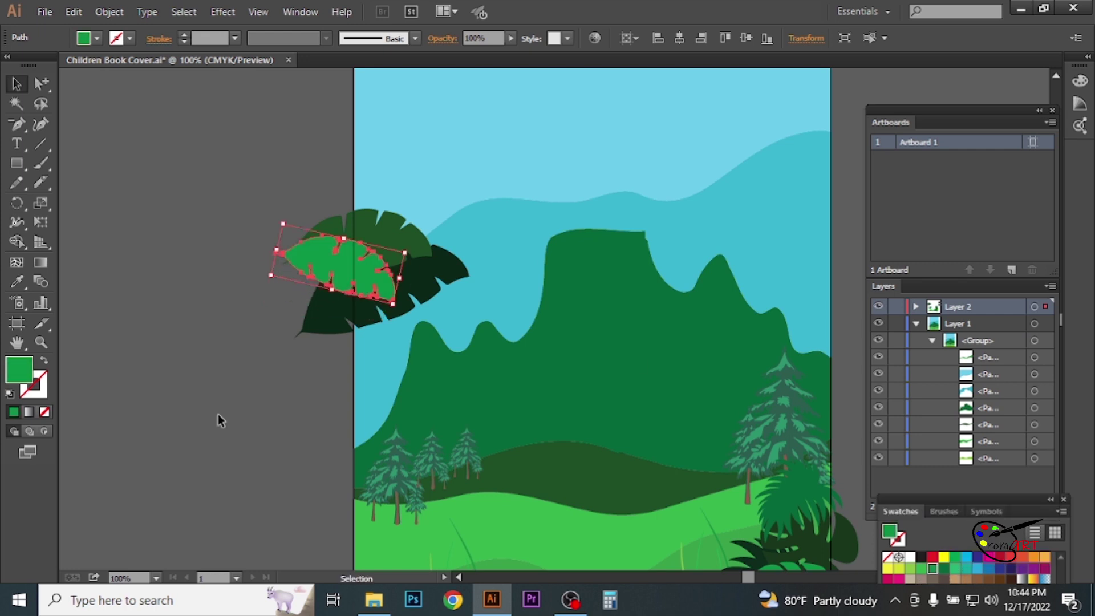
left_click(220, 416)
key("ctrl+minus")
left_click_drag(221, 411, 119, 275)
scroll(526, 362, "up", 1)
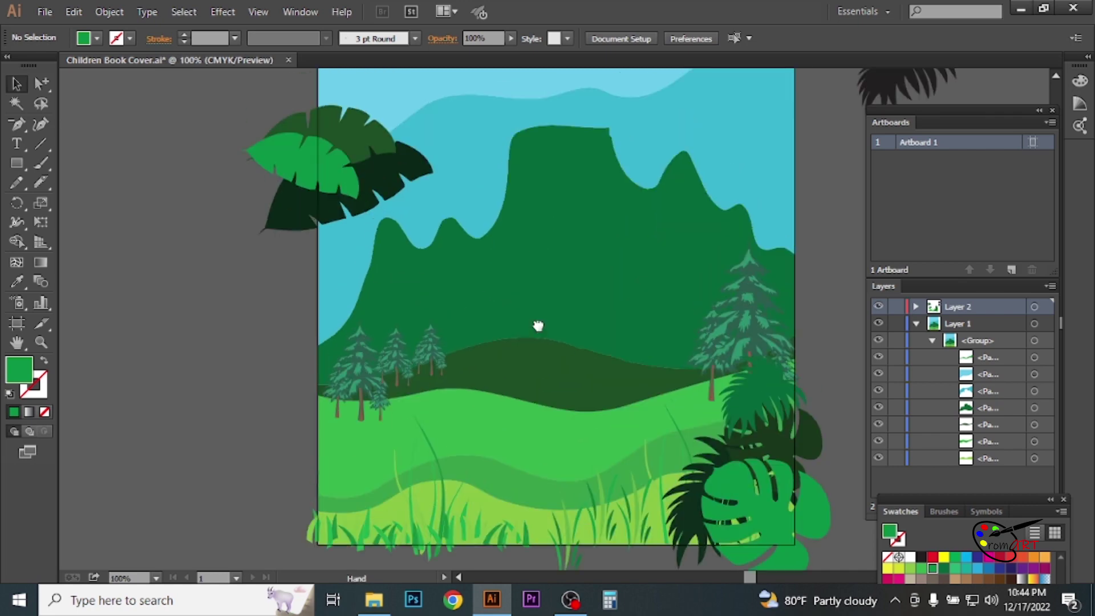
- Recolour the upper bush at bottom right light green
left_click_drag(537, 325, 484, 293)
left_click(708, 368)
left_click(910, 569)
left_click(801, 432)
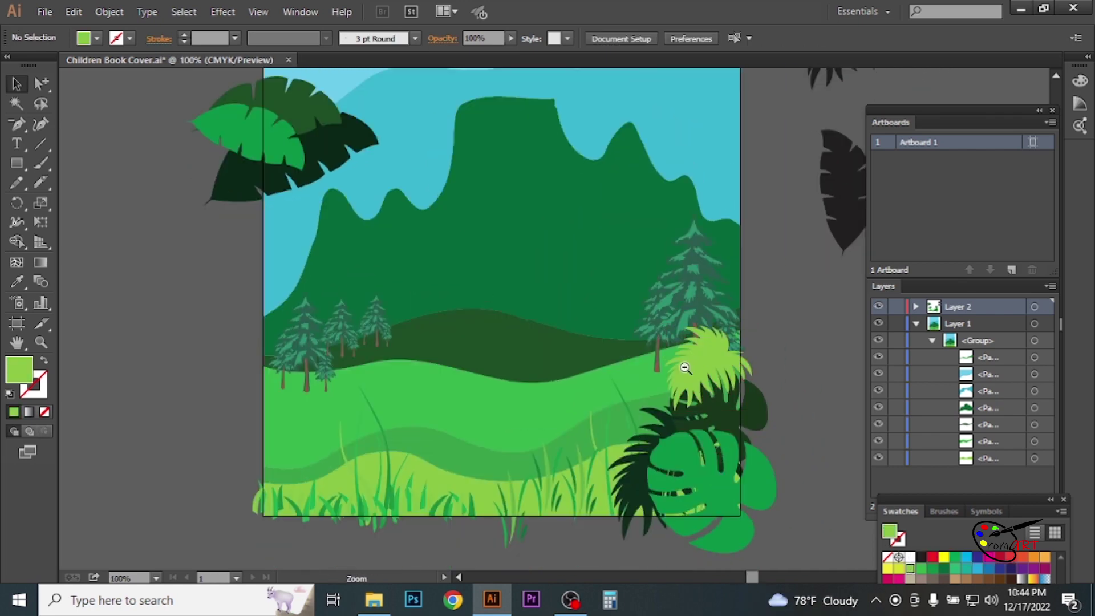
- Rotate the monstera leaf to a new angle
key("ctrl+minus")
left_click_drag(560, 437, 731, 414)
left_click(732, 415)
left_click_drag(643, 361, 756, 425)
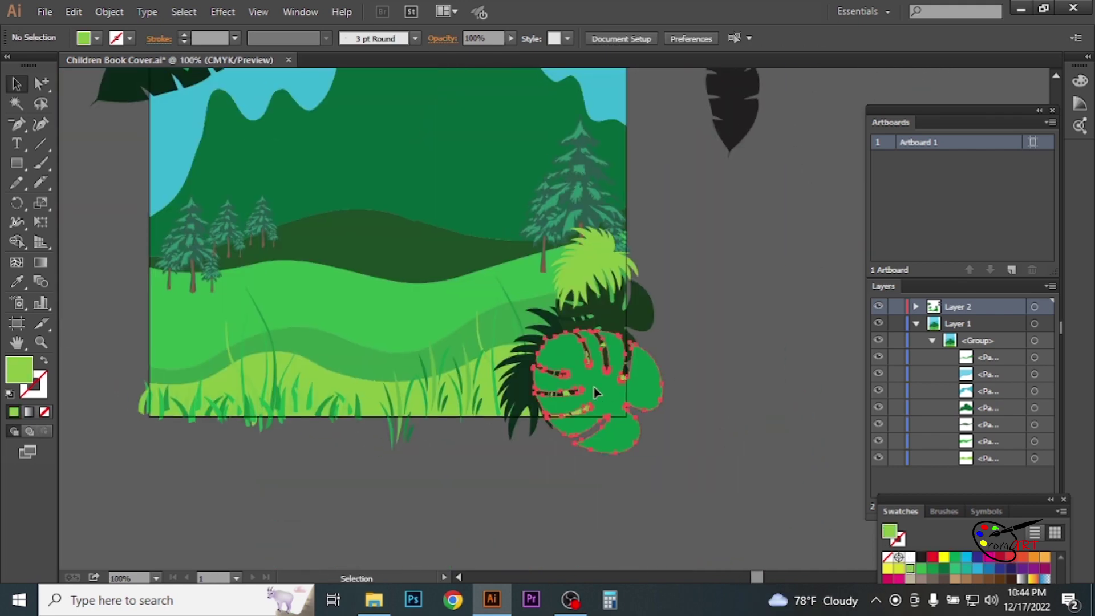
left_click(595, 393)
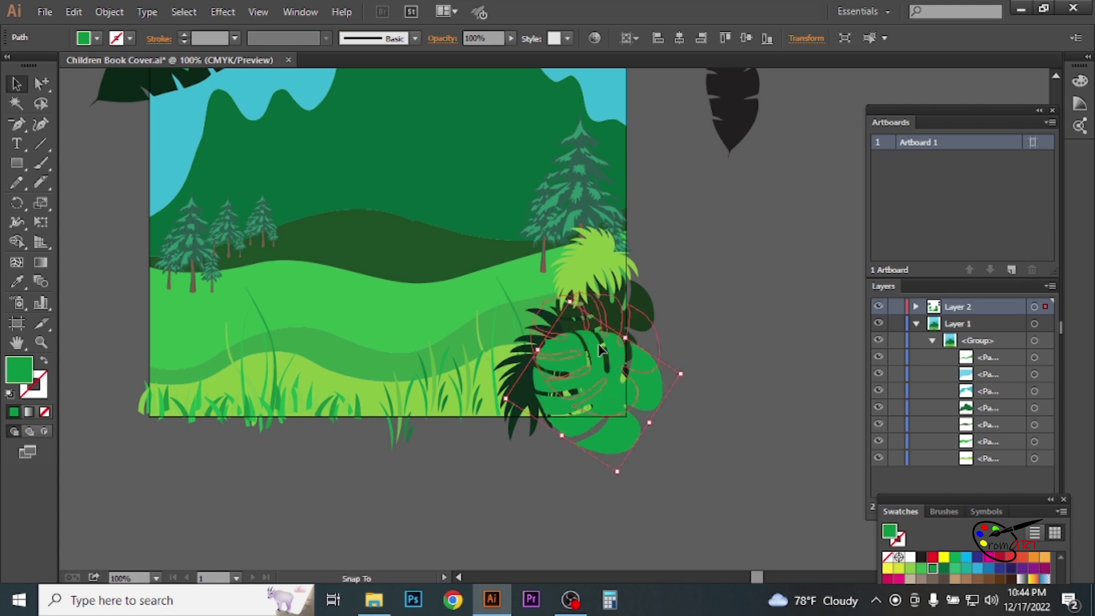
mouse_move(679, 411)
left_mouse_down()
mouse_move(681, 337)
mouse_move(622, 366)
left_mouse_up()
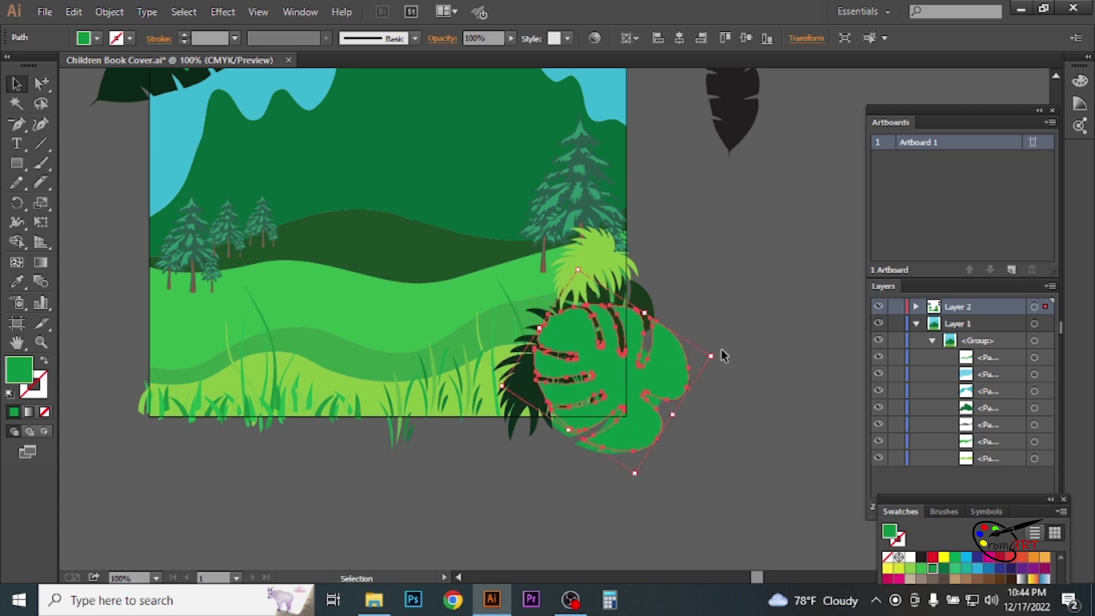
left_click_drag(716, 354, 639, 346)
double_click(638, 347)
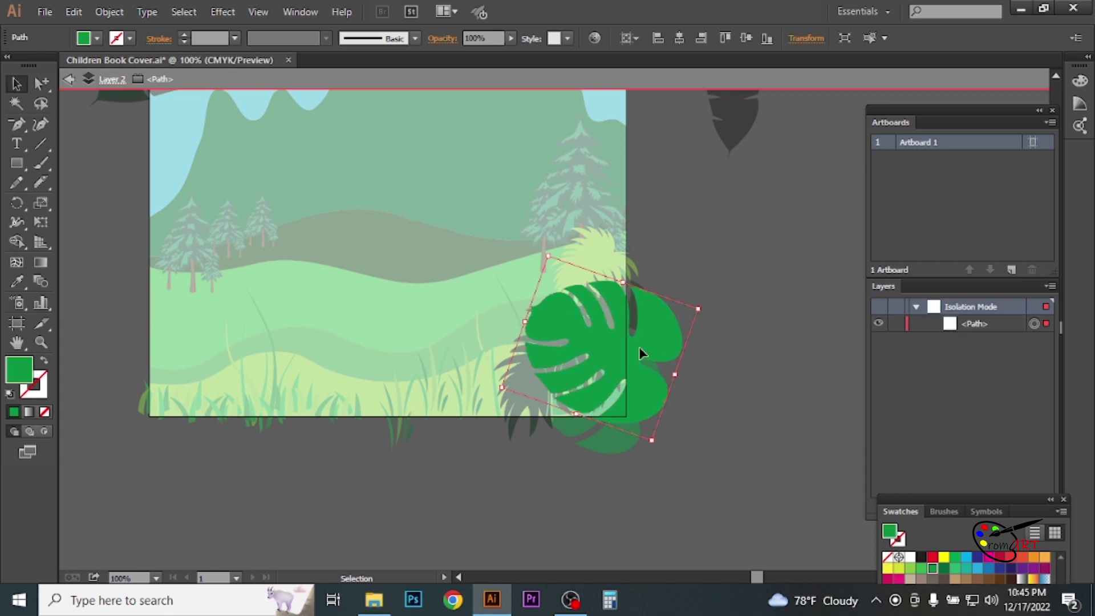
double_click(736, 364)
- Send the leaf group backward in the stacking order and fill it black
right_click(651, 336)
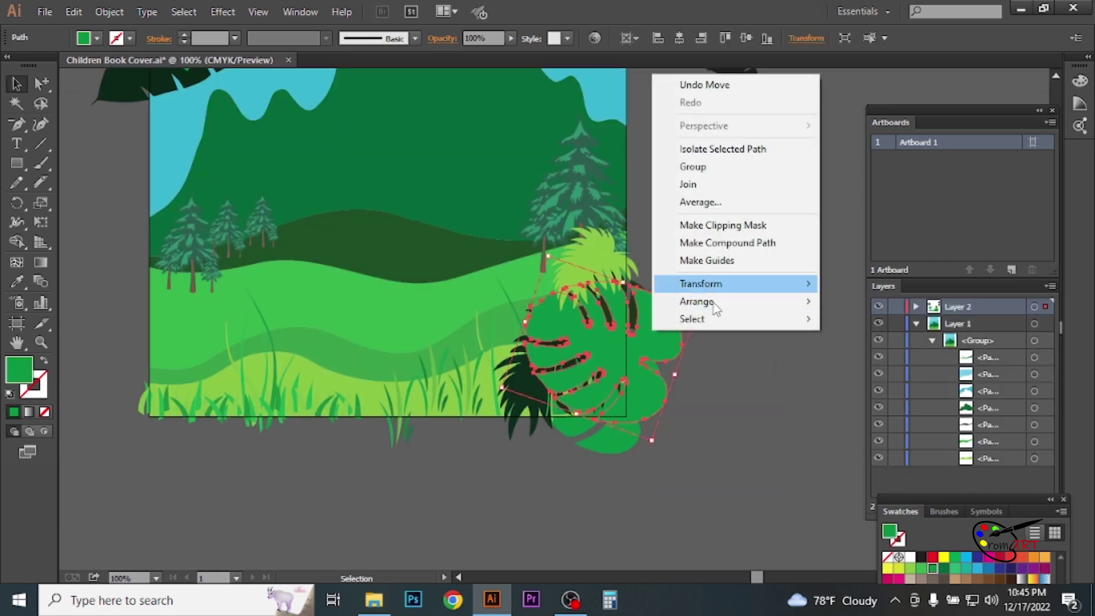
left_click(893, 359)
left_click(921, 557)
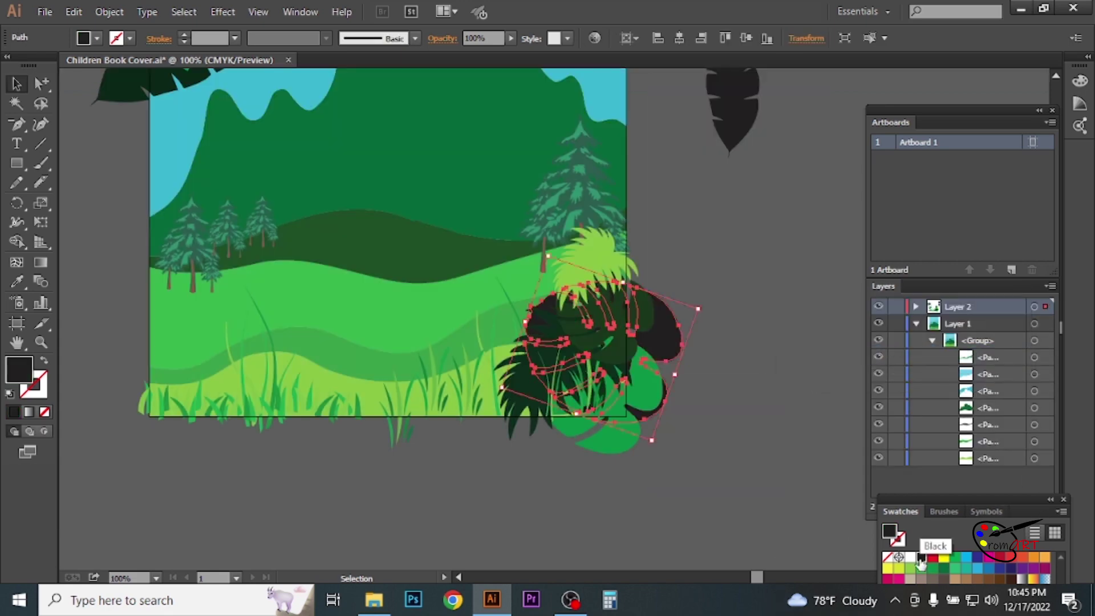
left_click(735, 418)
left_click(661, 351)
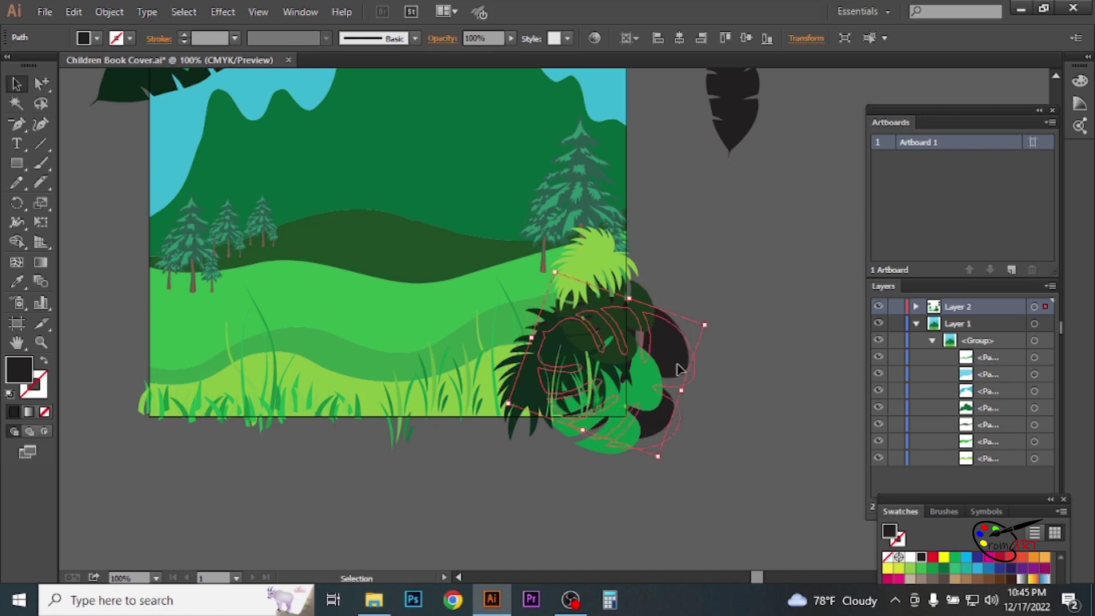
left_click(717, 329)
key("ctrl+minus")
left_click_drag(661, 246, 734, 370)
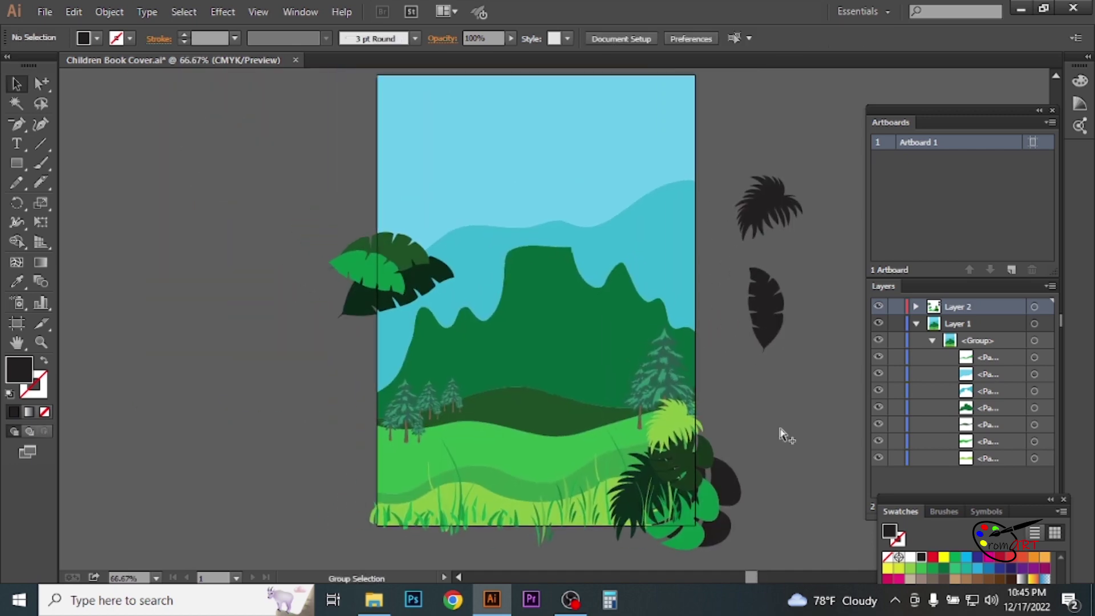
- Copy the dark bush to the bottom left and reflect it horizontally
left_click(629, 506)
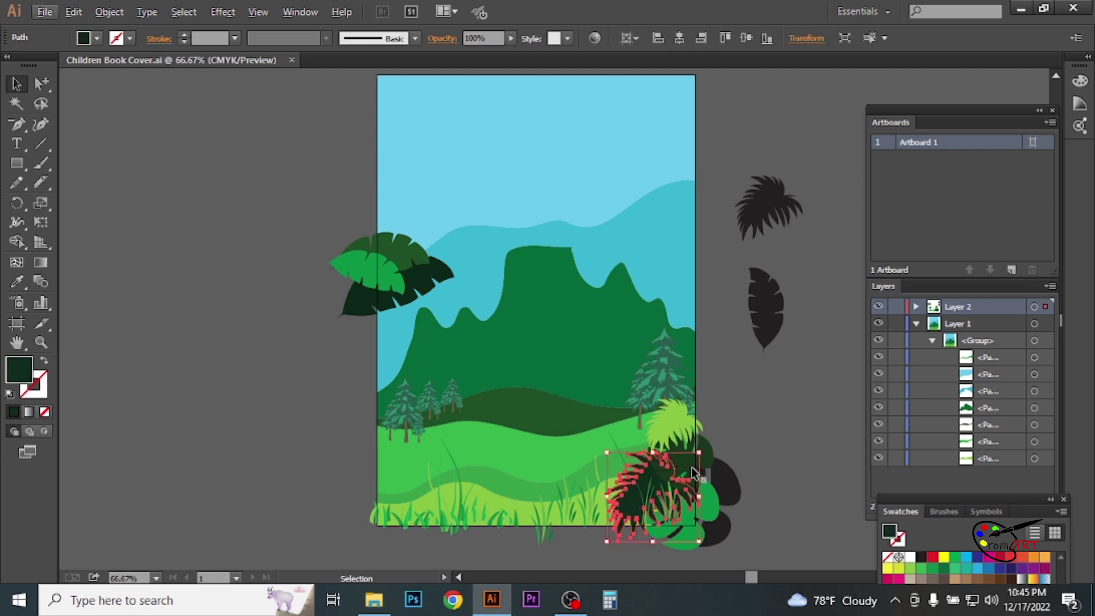
left_click_drag(694, 503, 427, 511)
right_click(427, 465)
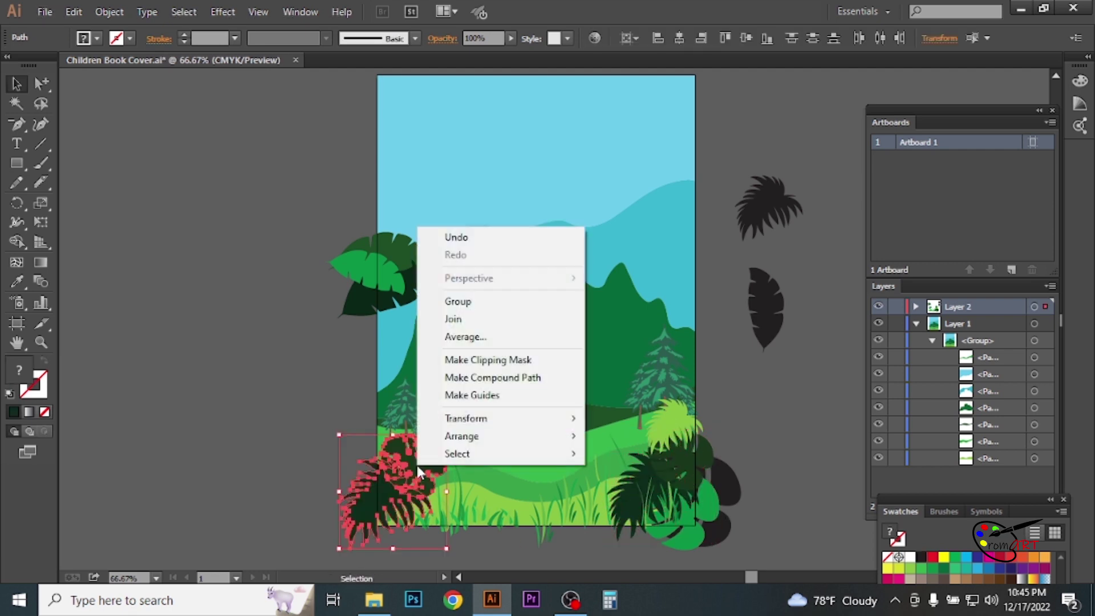
left_click(573, 479)
left_click(794, 416)
left_click_drag(410, 533, 392, 534)
left_click(784, 398)
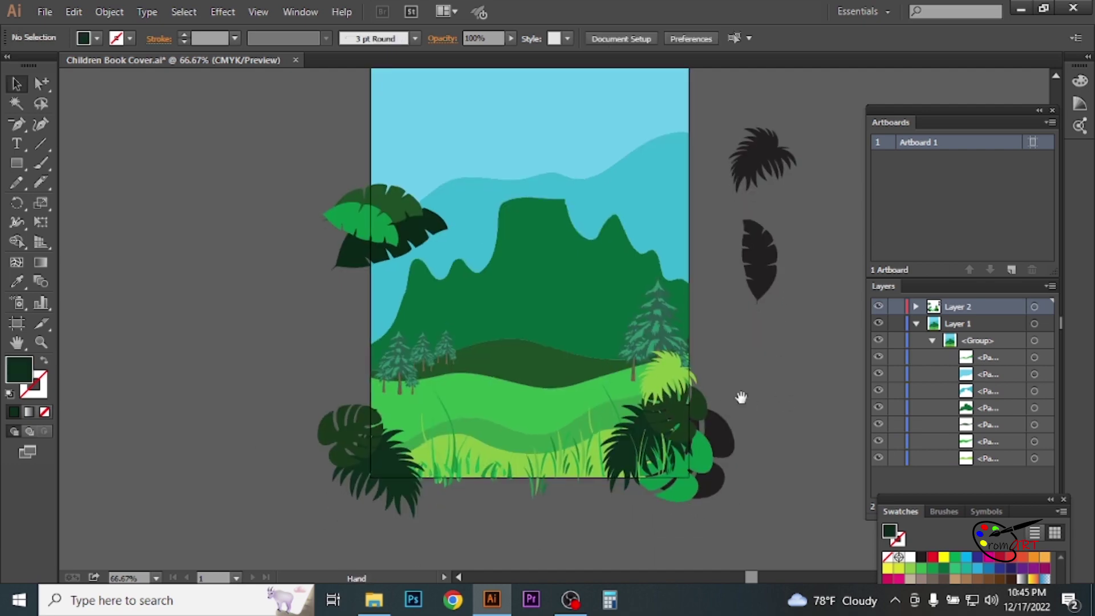
left_click_drag(1002, 286, 872, 430)
left_click(976, 431)
- Open the Nature symbol library from the Symbols panel
left_click_drag(979, 416, 952, 308)
left_click_drag(796, 425, 947, 488)
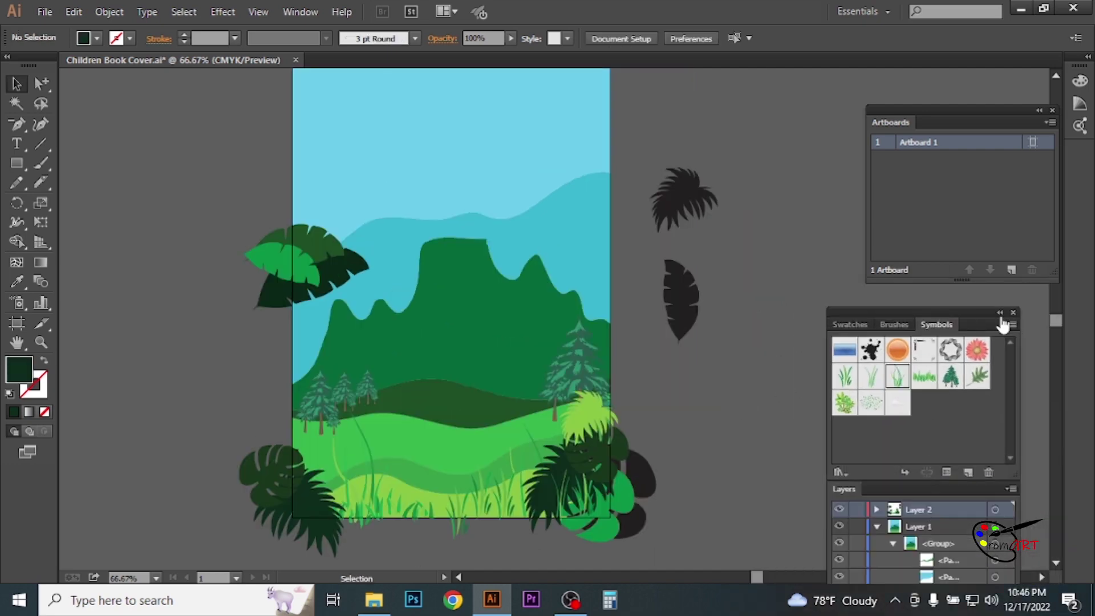
left_click(1011, 324)
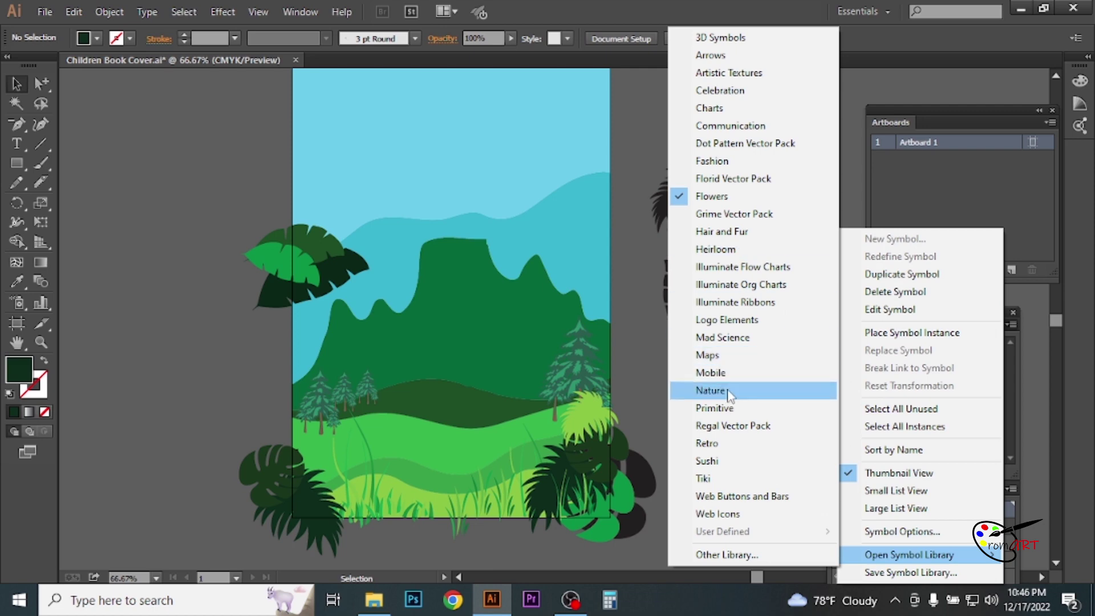
left_click(728, 395)
- Reposition a cloud symbol in the sky
left_click_drag(432, 180, 432, 177)
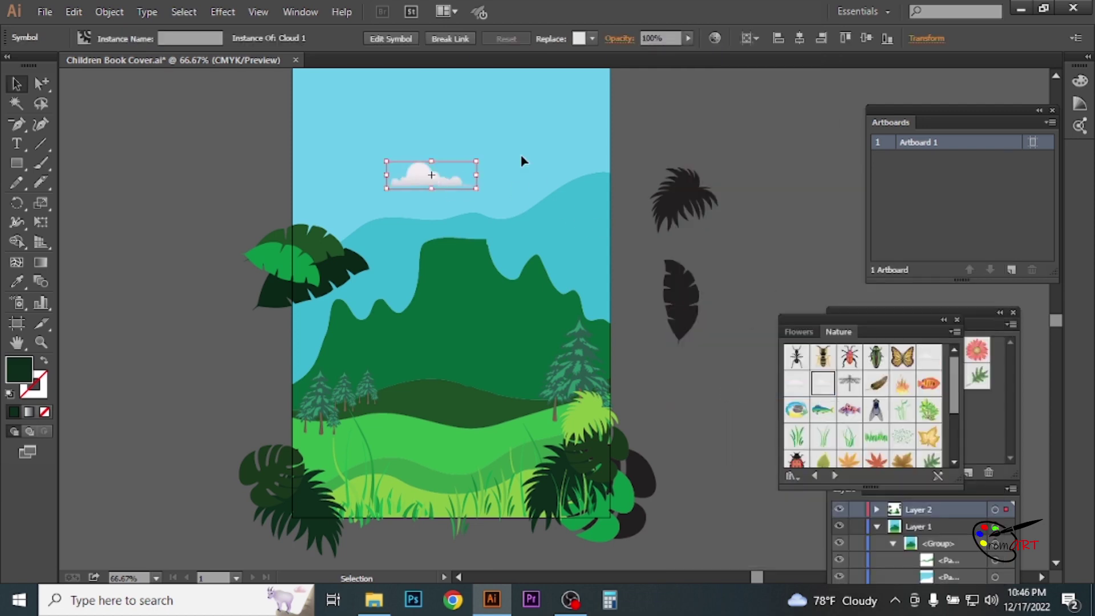
left_click_drag(512, 216, 619, 324)
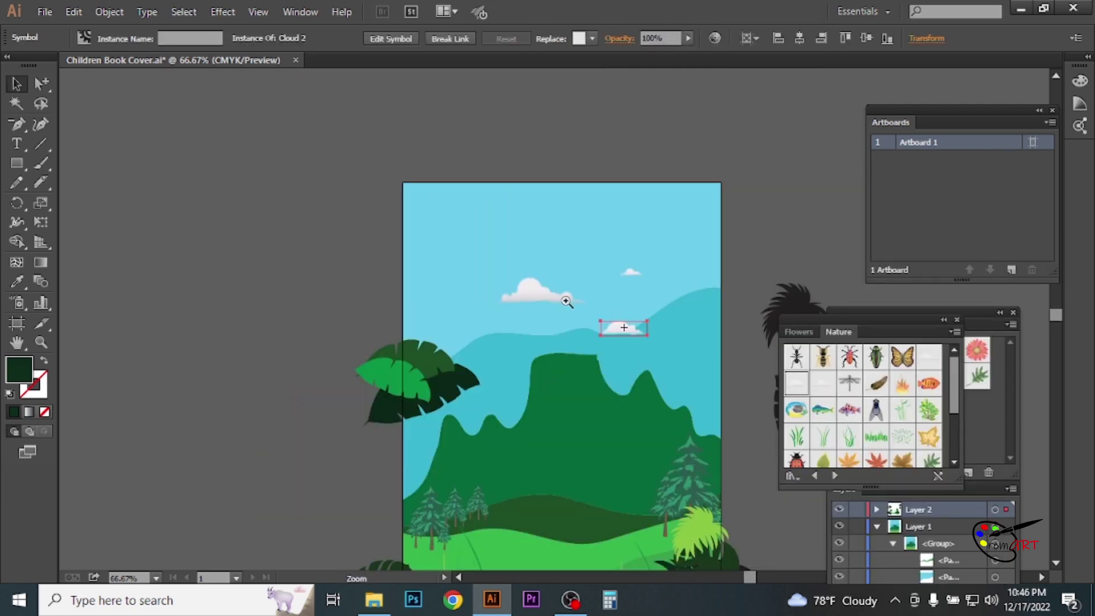
key("ctrl+plus")
left_click_drag(419, 310, 417, 310)
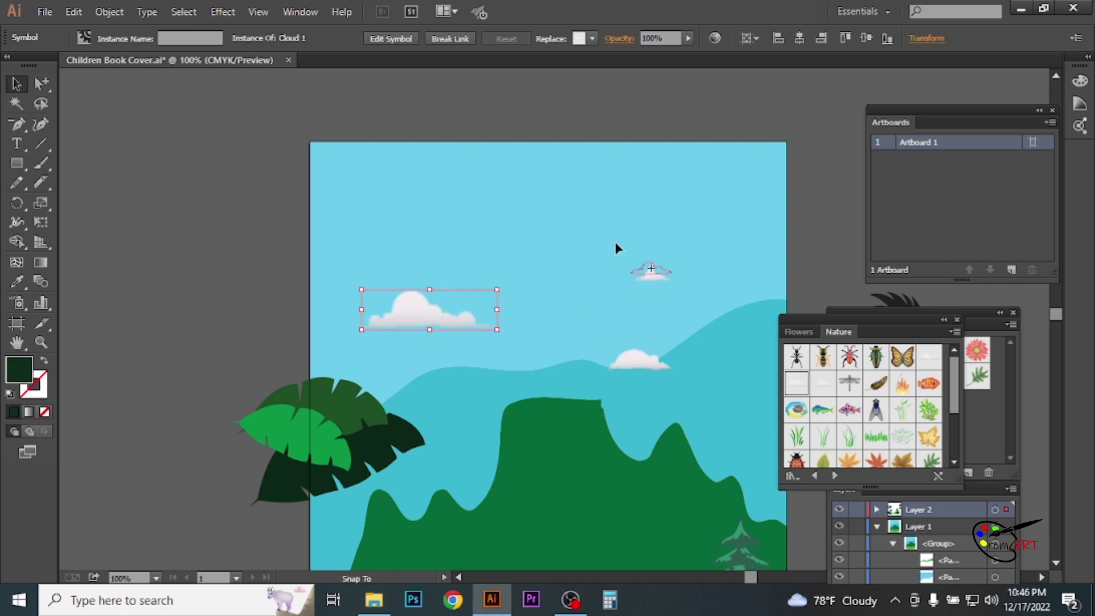
left_click(716, 240)
- Duplicate the small cloud to another spot in the sky
left_click_drag(594, 236, 722, 265)
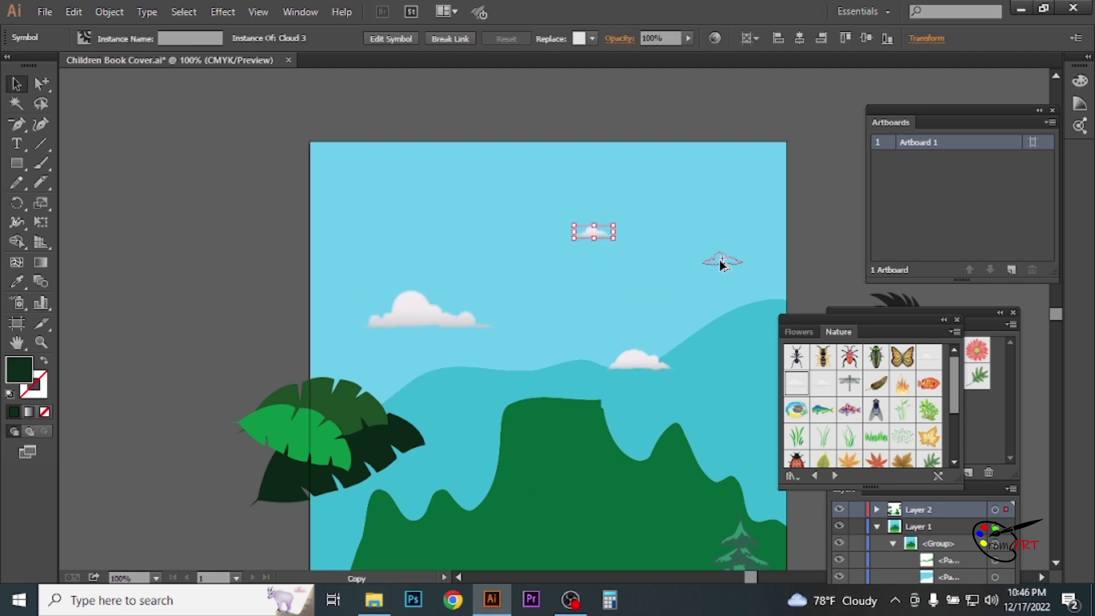
left_click_drag(707, 371, 707, 371)
key("ctrl+minus")
left_click_drag(487, 301, 461, 211)
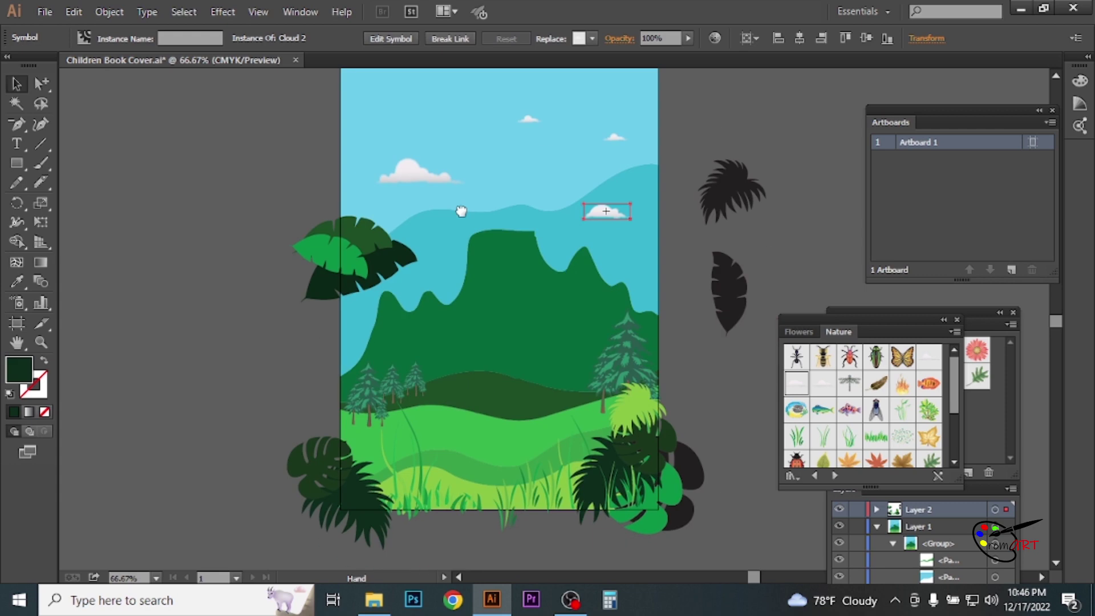
left_click_drag(563, 280, 559, 298)
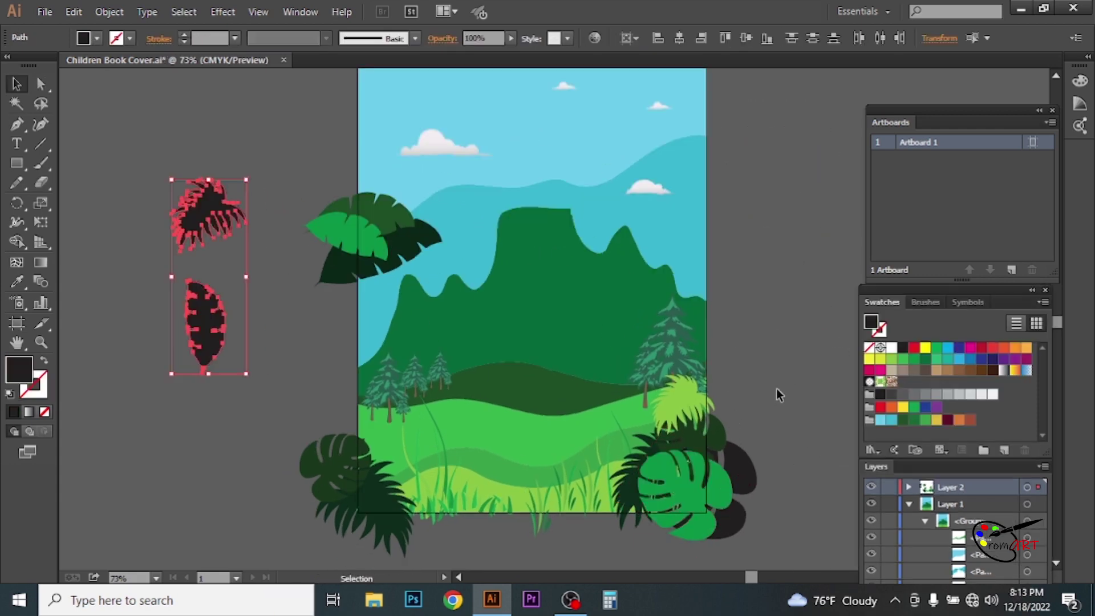
- Place the palm-tree PNG beside the artboard and resize it
left_click(45, 12)
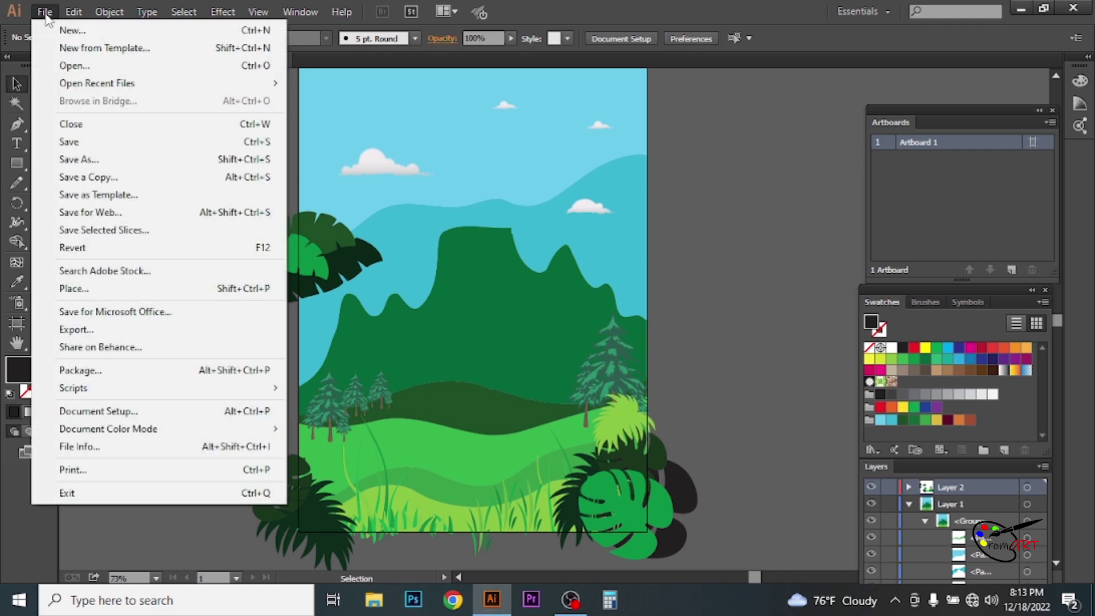
left_click(86, 287)
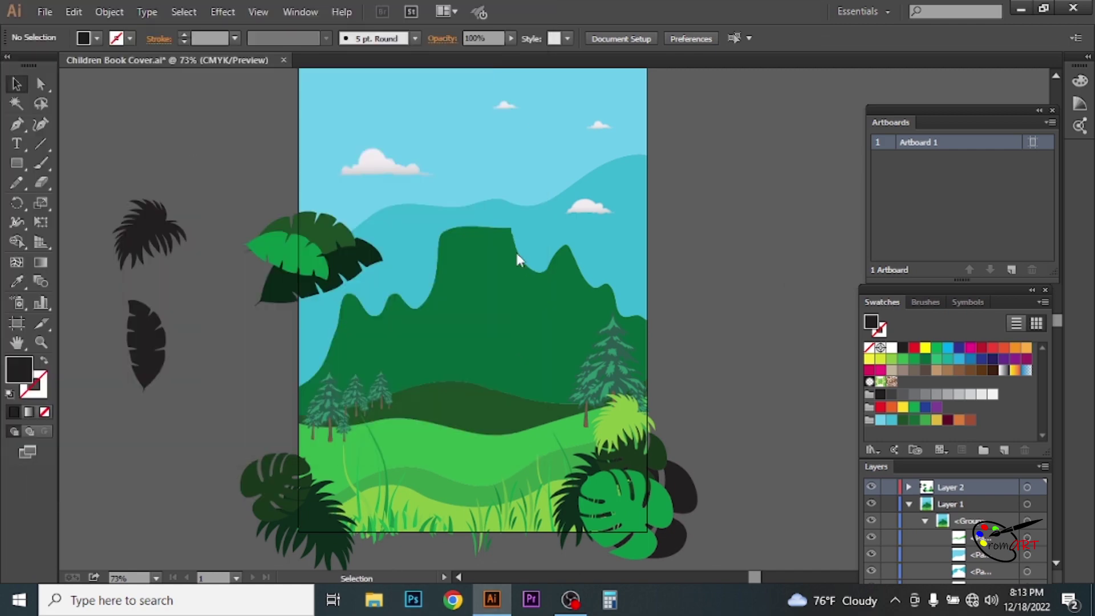
left_click(662, 169)
left_click_drag(663, 178, 823, 400)
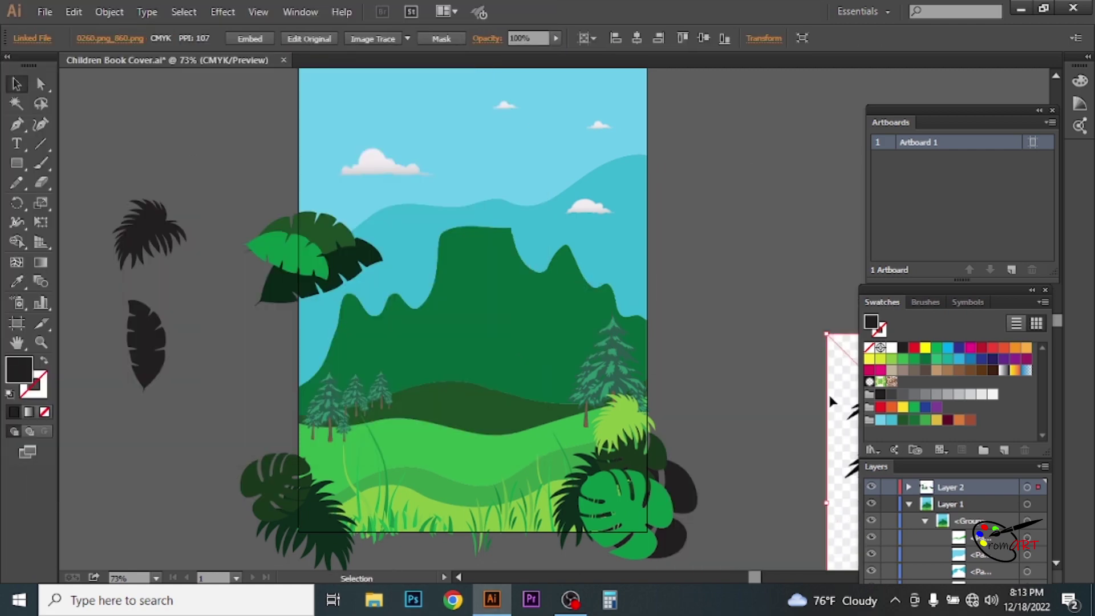
left_click_drag(671, 190, 671, 189)
left_click_drag(792, 219, 738, 210)
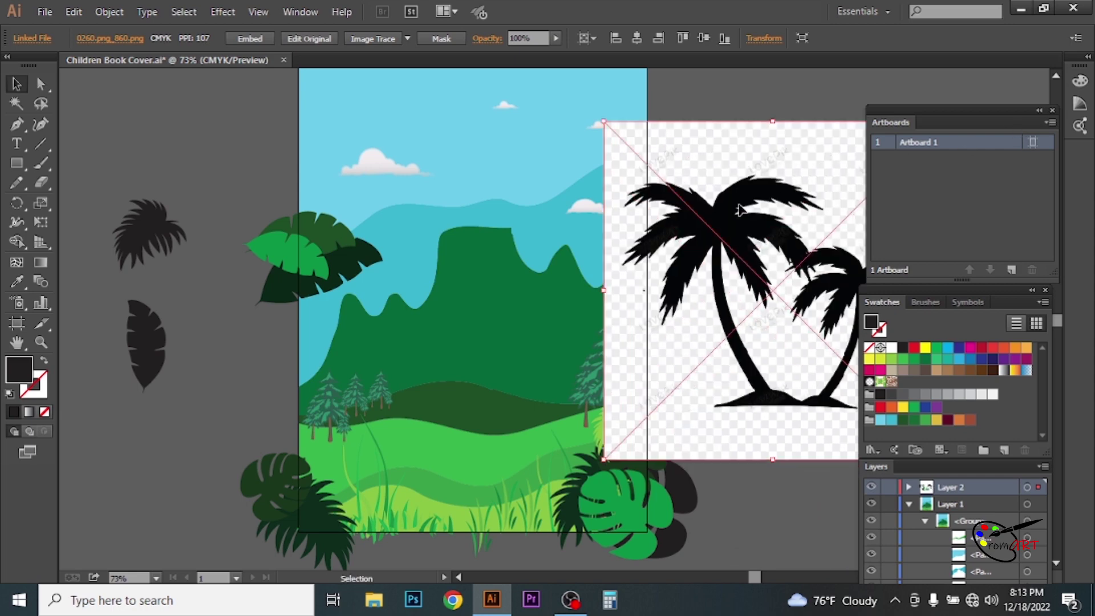
- Expand the traced palms, delete the white background and remove the inner white fill
left_click(372, 38)
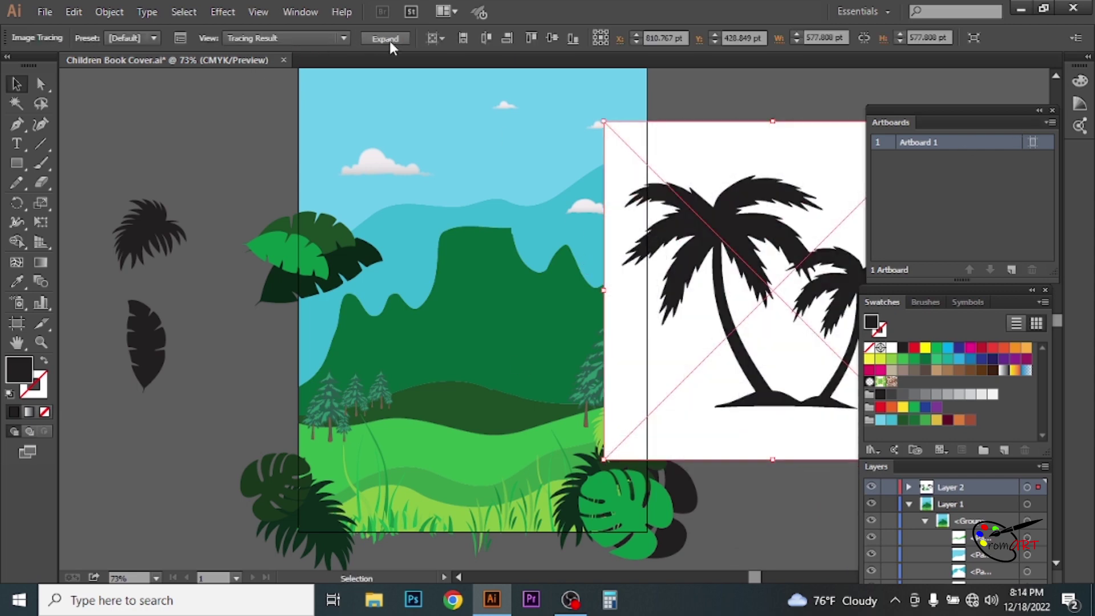
left_click_drag(41, 84, 86, 100)
left_click(763, 151)
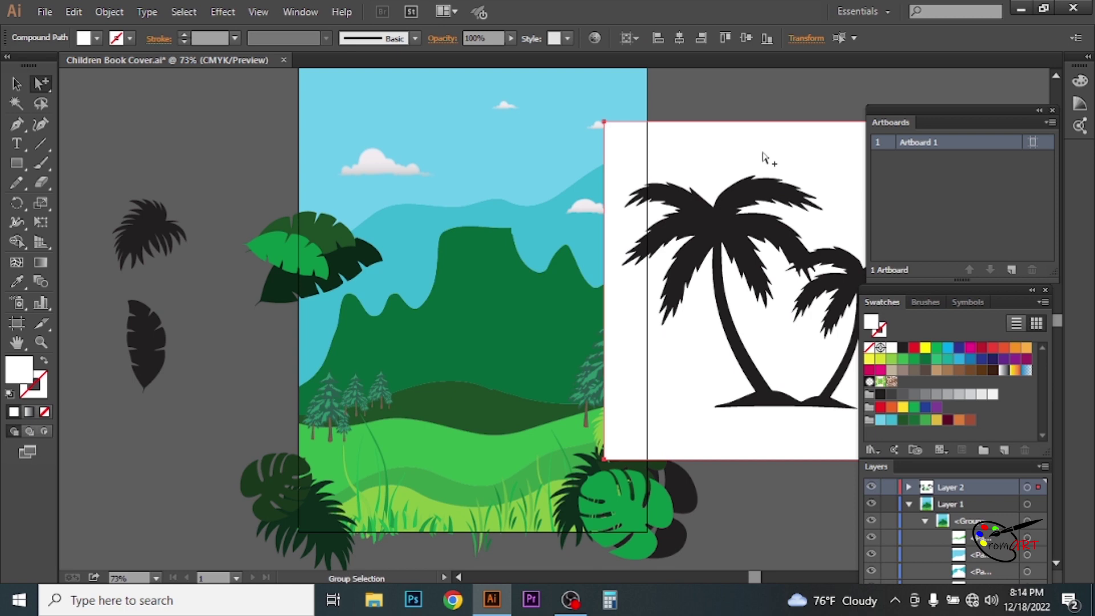
key("Delete")
key("shift+m")
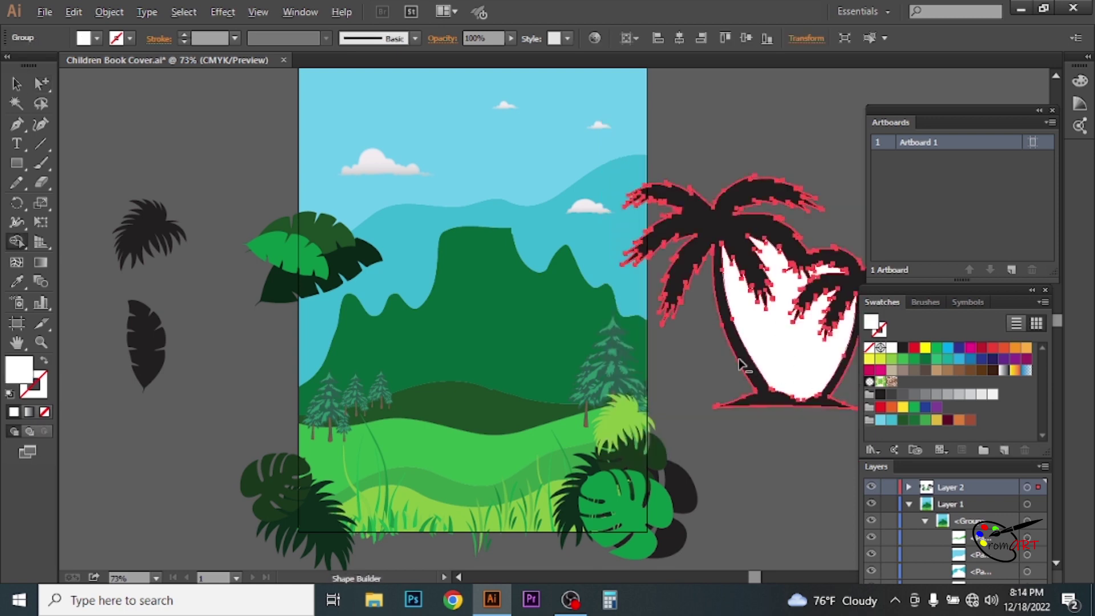
left_click(801, 349, "alt")
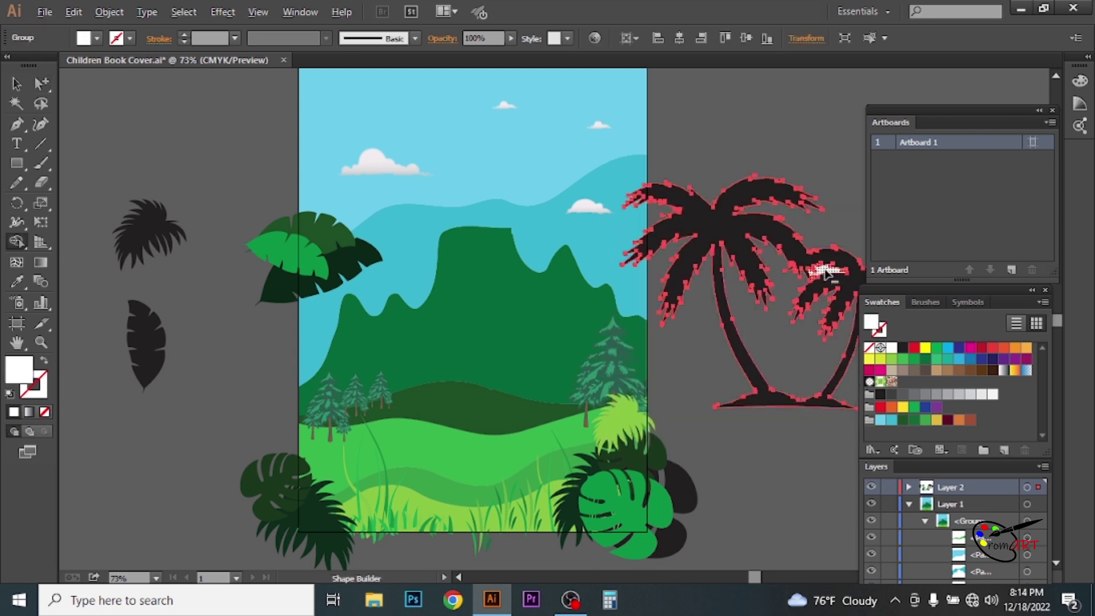
- Scale the palms down onto the left hill, replacing the small pine trees
left_click_drag(744, 178, 477, 241)
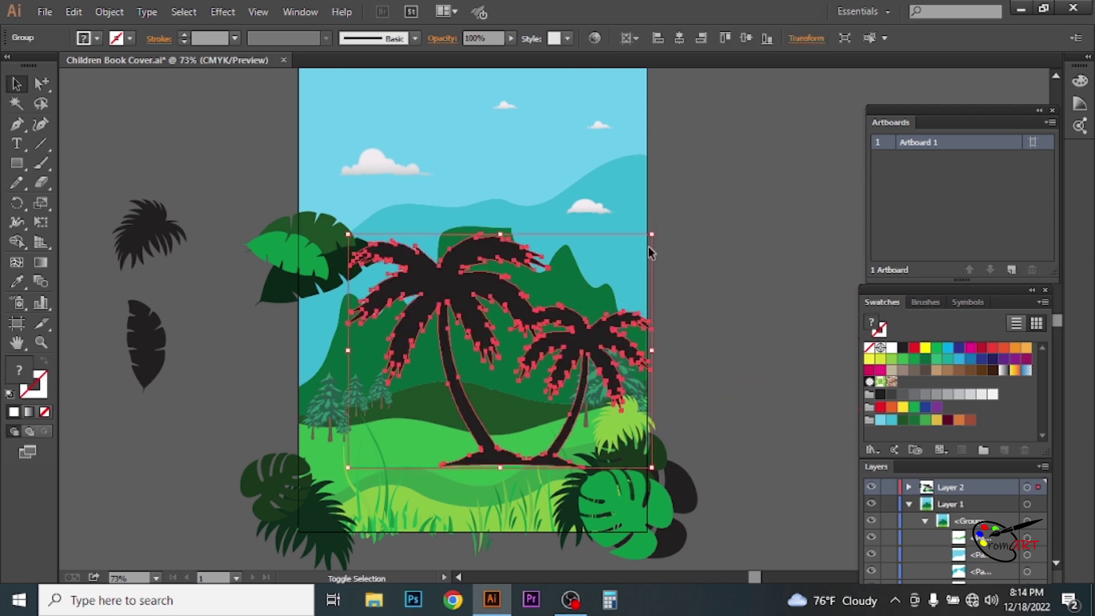
mouse_move(648, 231)
left_mouse_down()
mouse_move(501, 395)
mouse_move(442, 379)
left_mouse_up()
left_click_drag(399, 433, 448, 388)
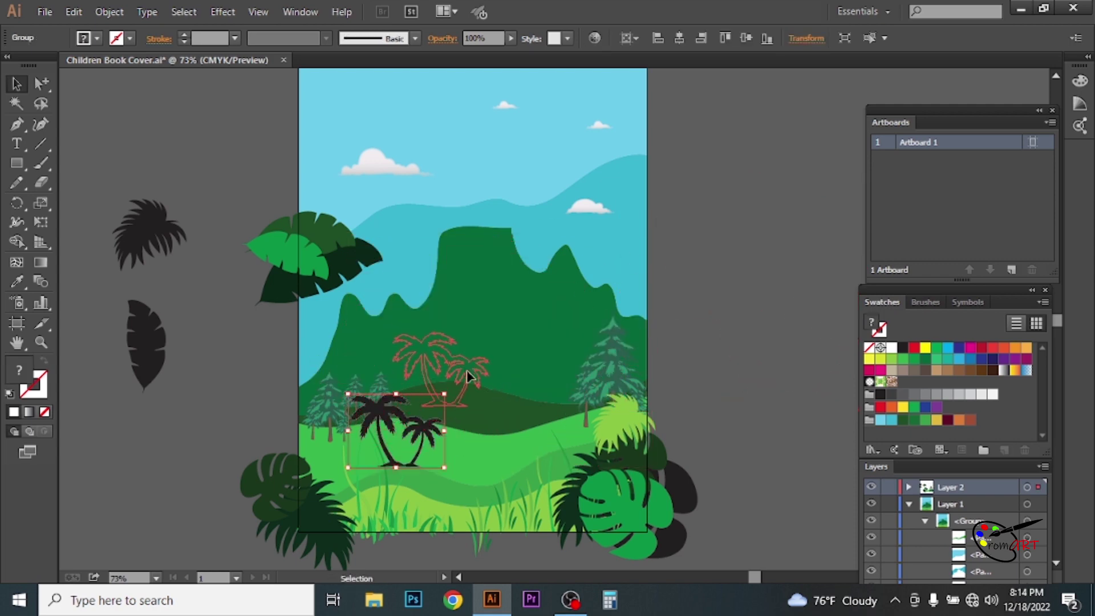
key("ctrl+shift+a")
left_click(324, 391)
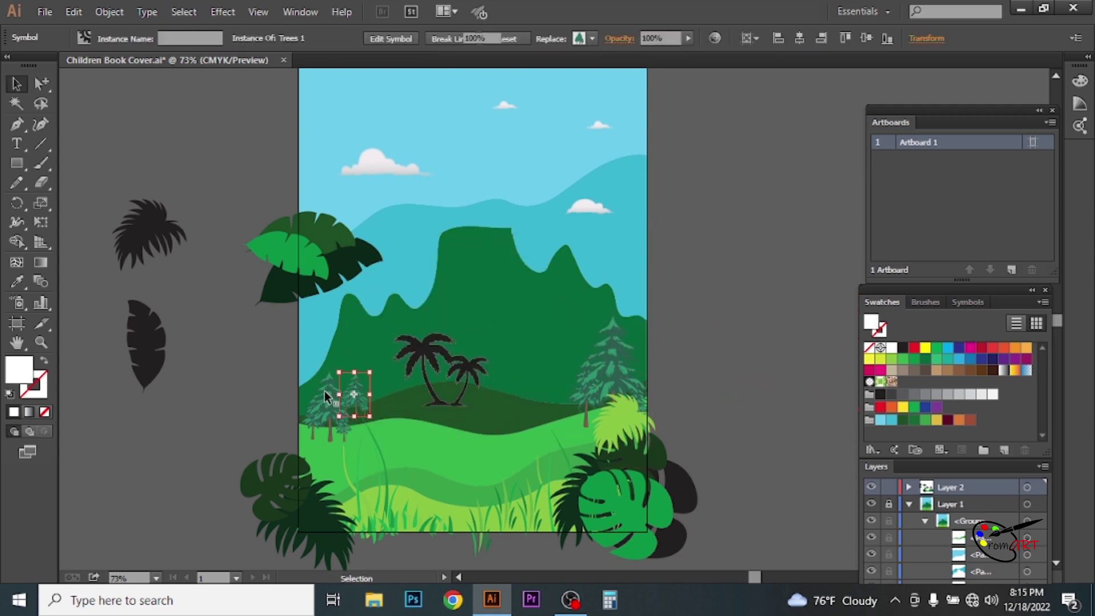
left_click_drag(336, 408, 596, 372)
key("ctrl+shift+a")
- Fill the palm-tree group with dark green
scroll(439, 371, "up", 1)
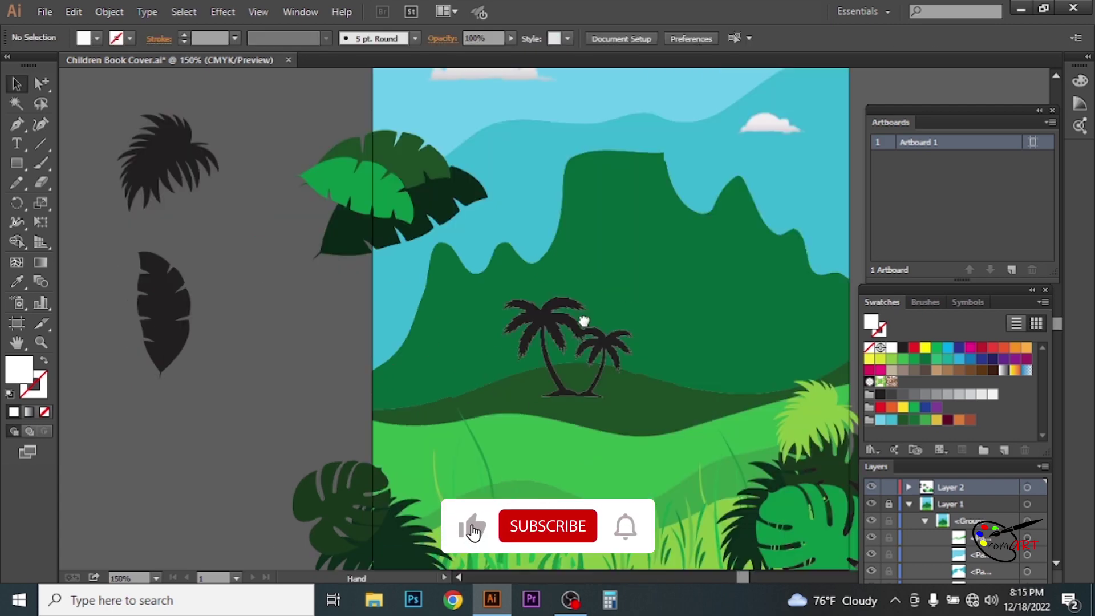
scroll(557, 342, "up", 1)
mouse_move(545, 230)
left_mouse_down()
mouse_move(403, 275)
mouse_move(374, 253)
left_mouse_up()
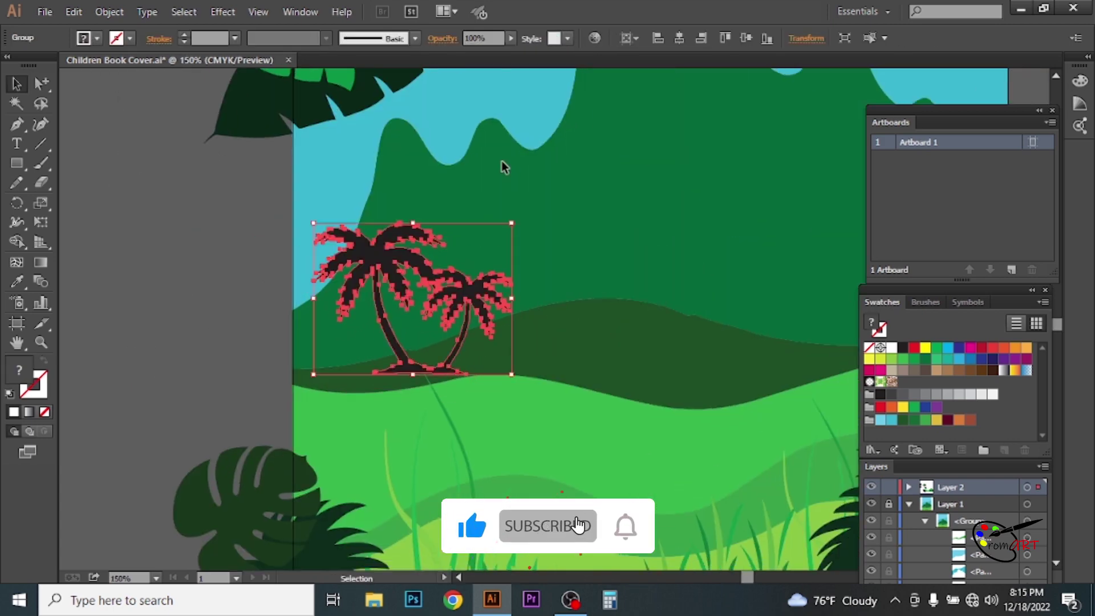
left_click(98, 40)
left_click(78, 77)
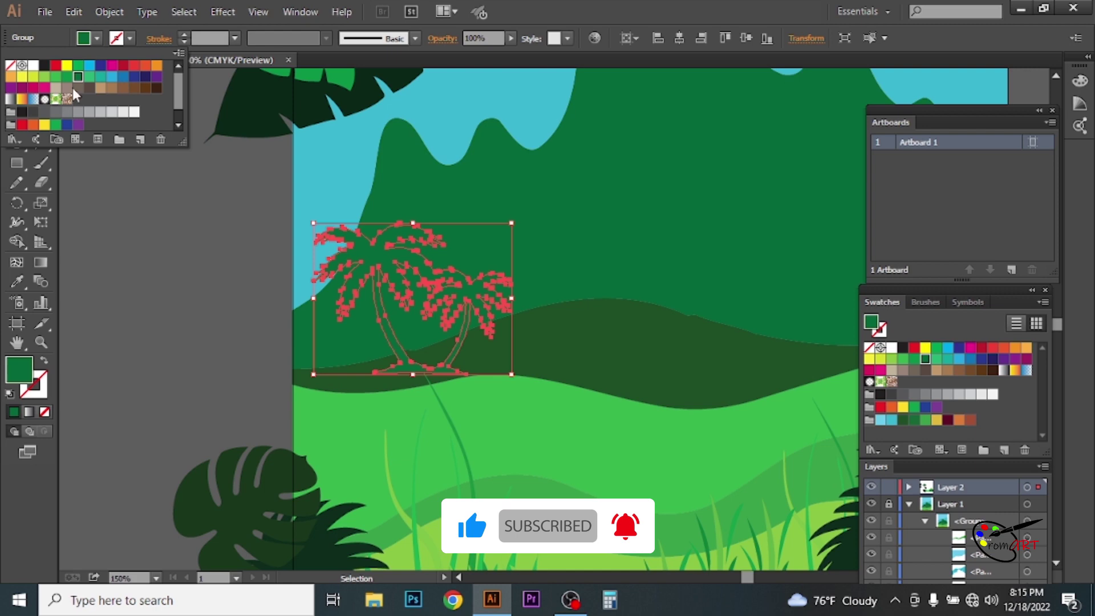
key("Escape")
key("ctrl+minus")
left_click(333, 317)
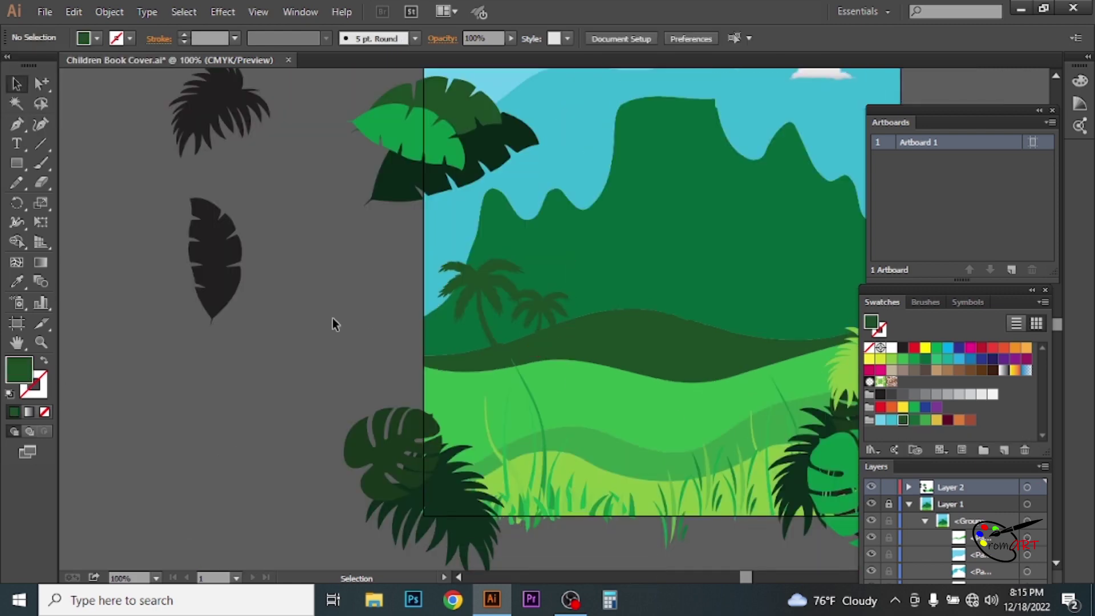
- Alt-drag a smaller copy of the palms and place it on the hill
left_click(501, 285)
left_click_drag(513, 275, 638, 294)
left_click_drag(570, 306, 570, 307)
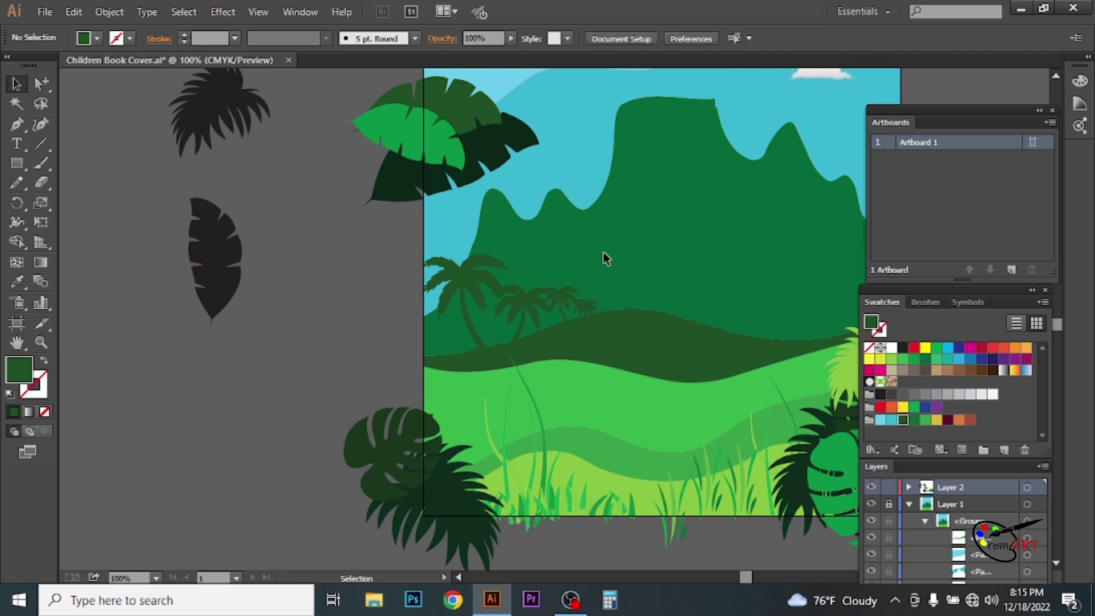
left_click(603, 255)
key("ctrl+plus")
left_click_drag(509, 388, 335, 429)
left_click(593, 325)
key("ctrl+minus")
key("ctrl+minus")
mouse_move(645, 285)
left_mouse_down()
mouse_move(517, 298)
mouse_move(569, 312)
mouse_move(515, 348)
left_mouse_up()
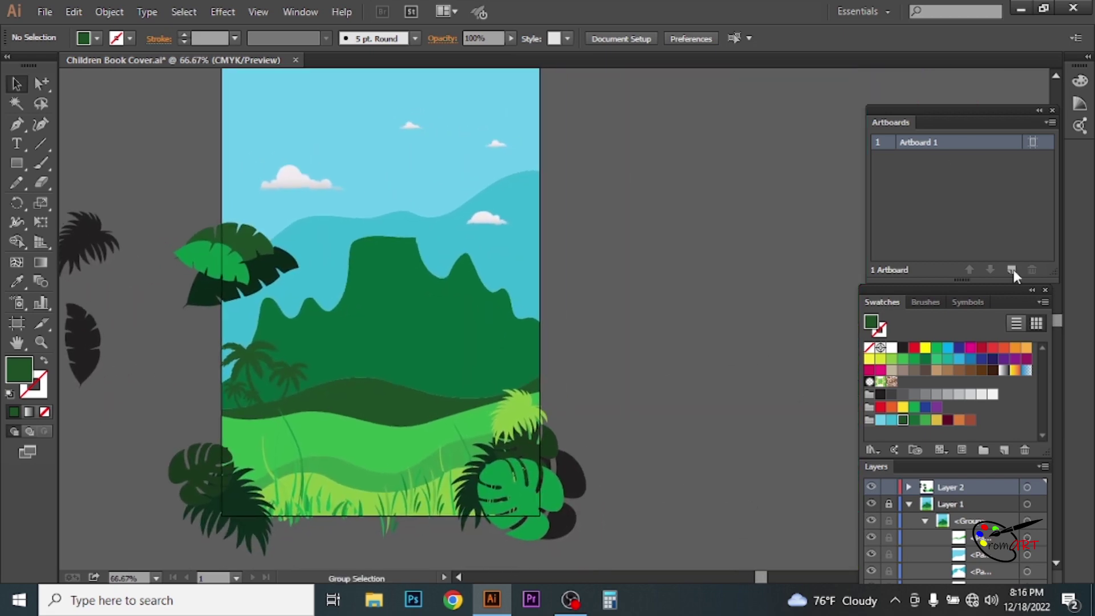
- Add a second artboard and new layer, and place the dinosaur sketch JPG there
left_click(1012, 269)
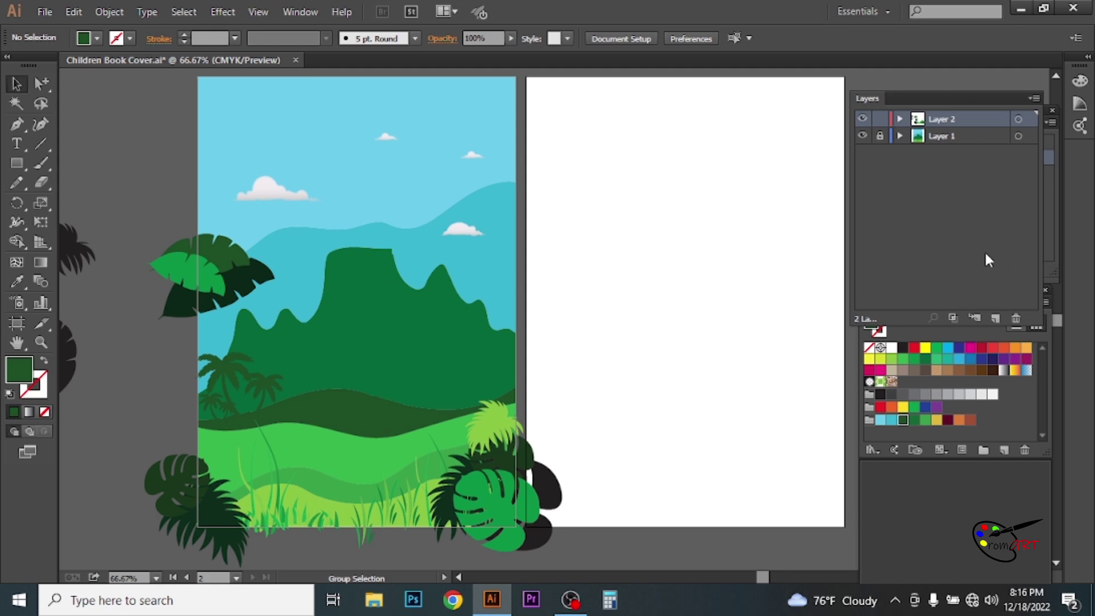
left_click(995, 318)
left_click(44, 11)
left_click(74, 286)
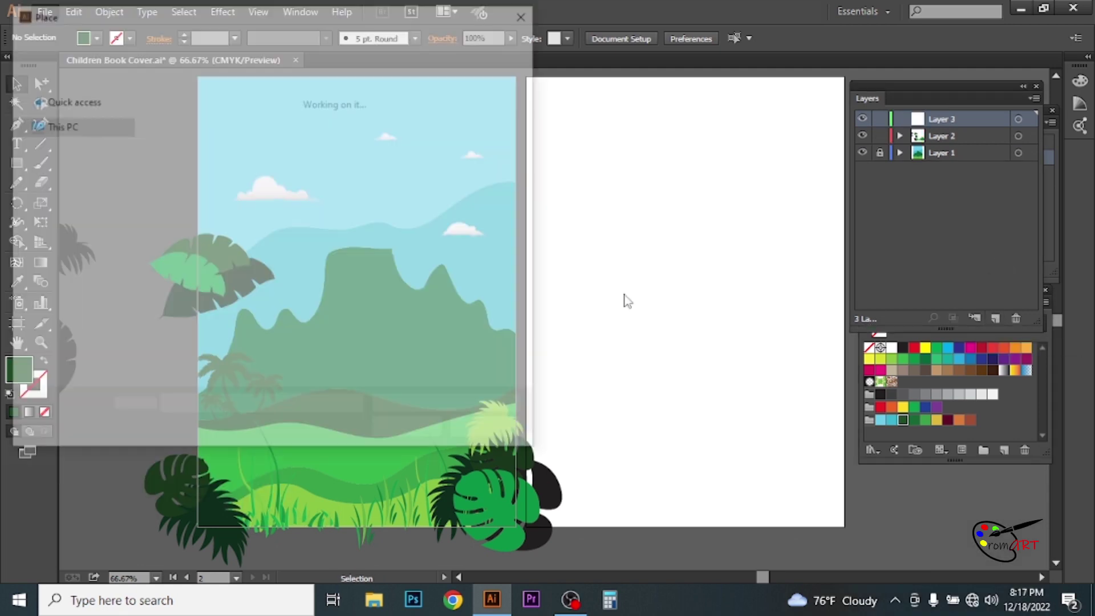
left_click_drag(557, 105, 726, 306)
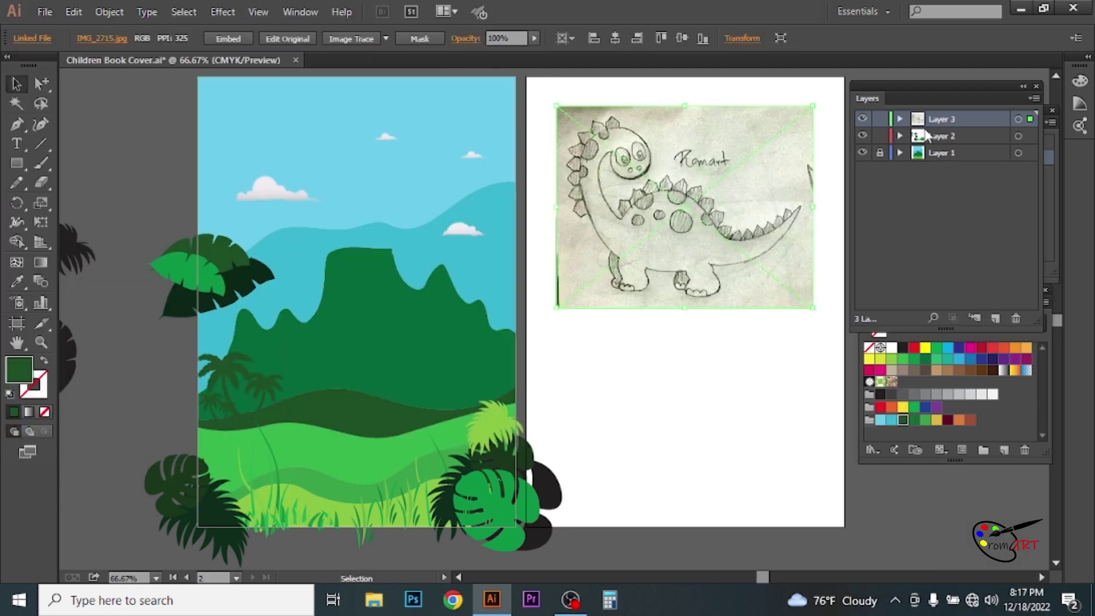
left_click(879, 118)
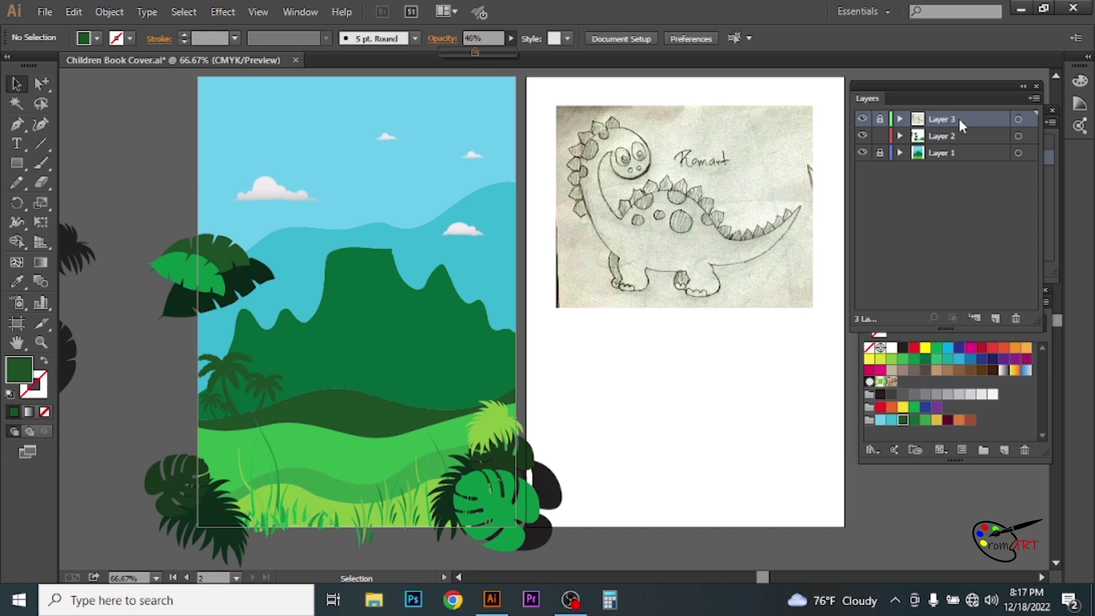
left_click(880, 118)
- Fade the sketch to about 48% opacity, lock it, and set fill to None
left_click(1018, 118)
left_click(534, 39)
left_click_drag(497, 51, 500, 51)
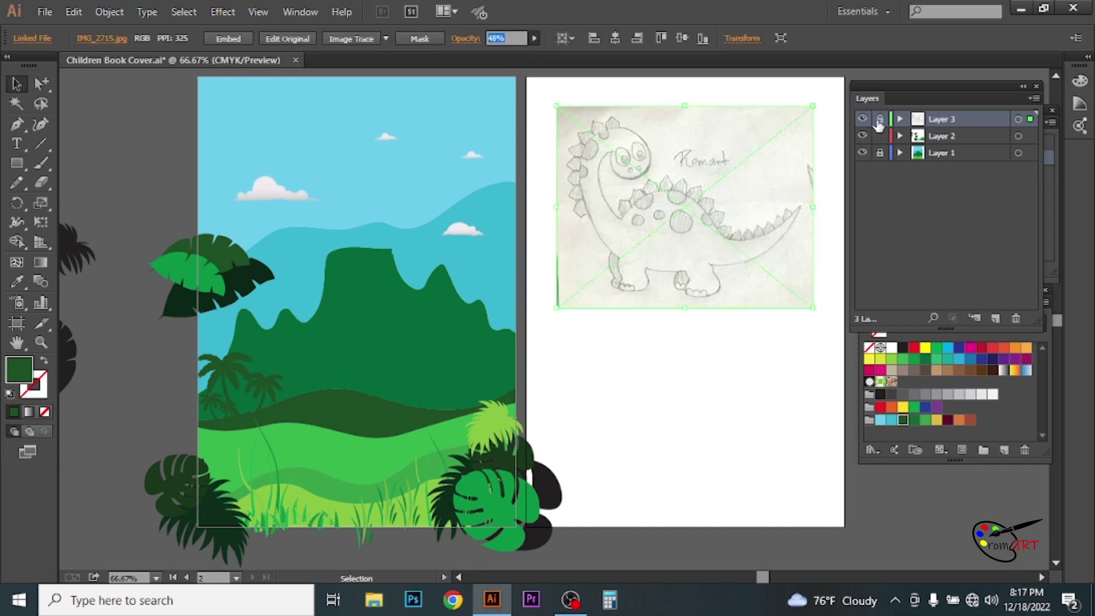
key("ctrl+2")
left_click(683, 198)
left_click_drag(573, 218, 623, 240)
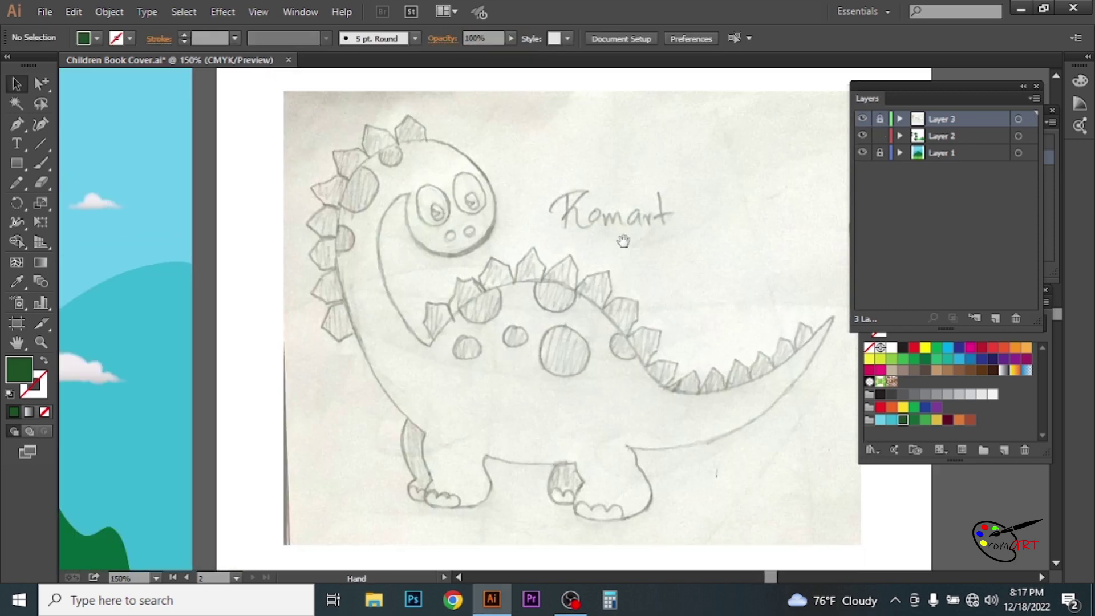
left_click(97, 39)
left_click(11, 65)
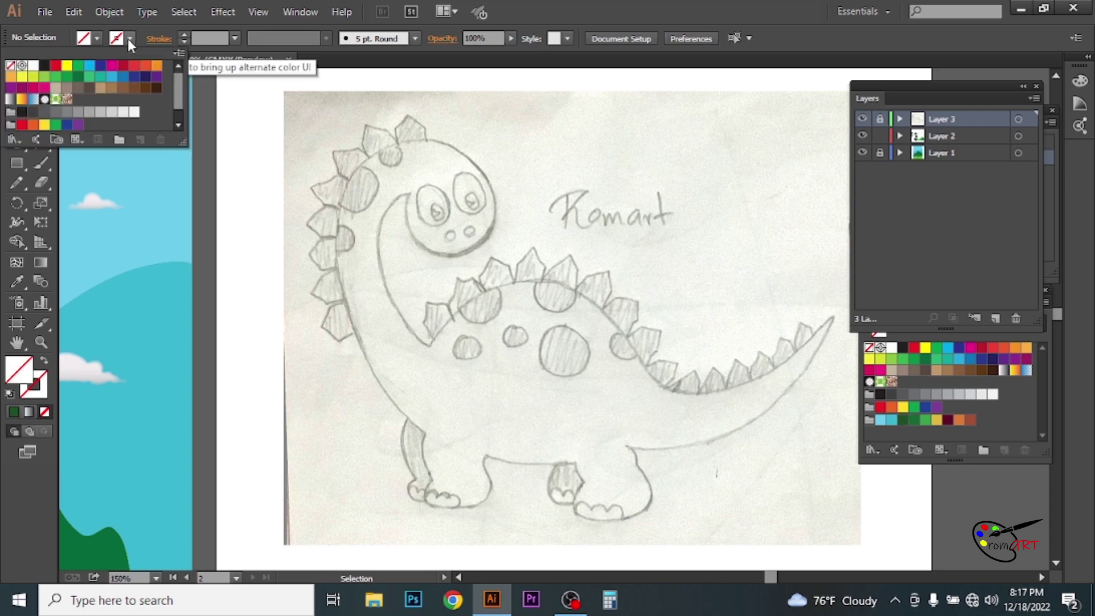
key("l")
key("ctrl+plus")
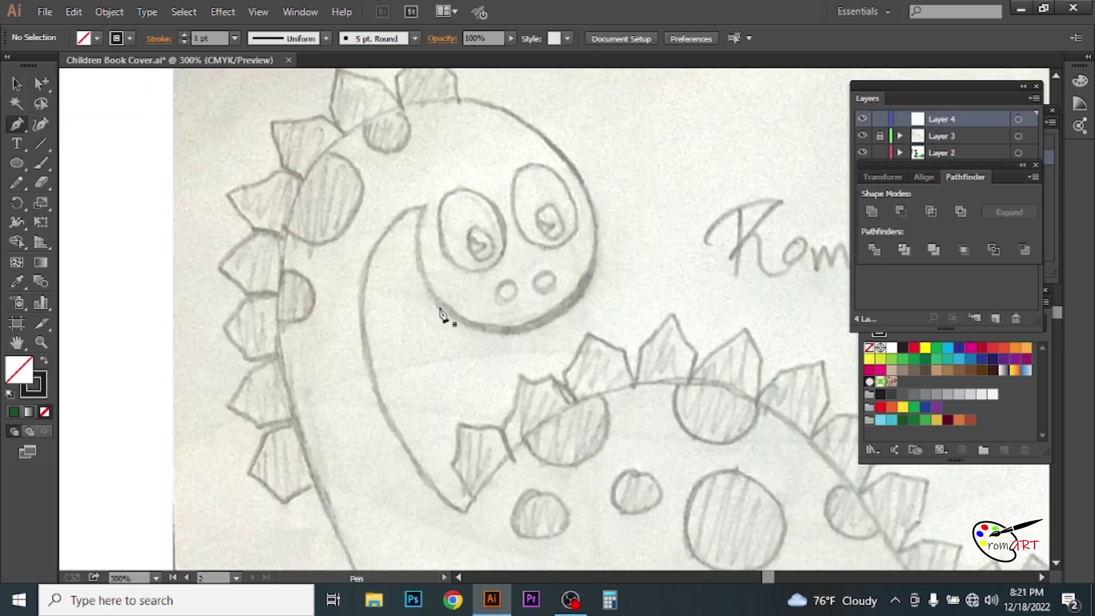
- Trace the dinosaur's head outline and start down the back of the neck
left_click(423, 206)
left_click(555, 148)
key("shift+grave")
left_click(540, 317)
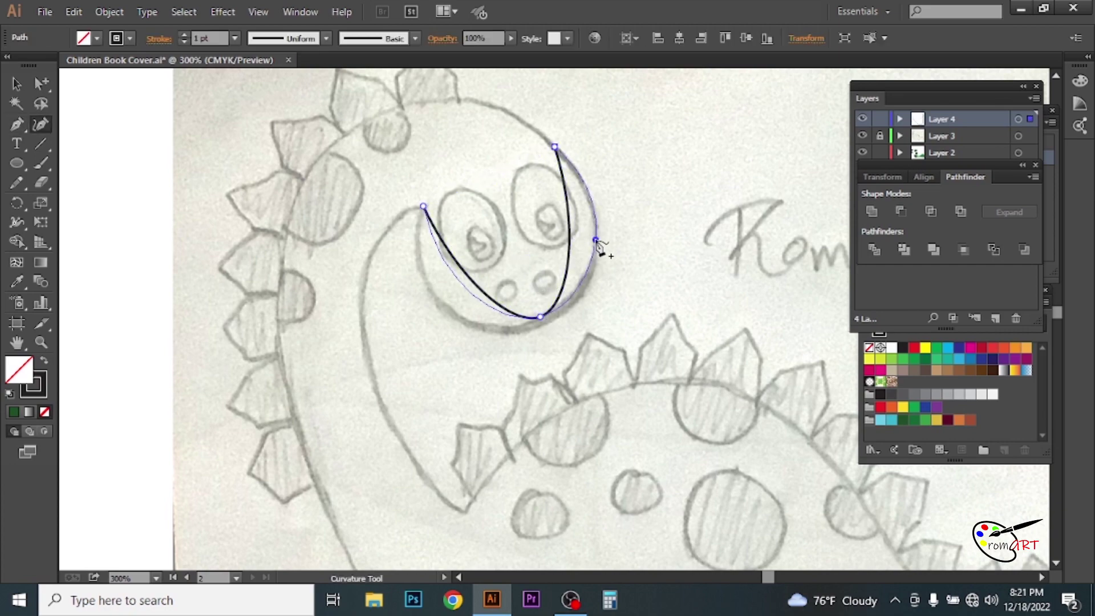
left_click(595, 240)
left_click(438, 298)
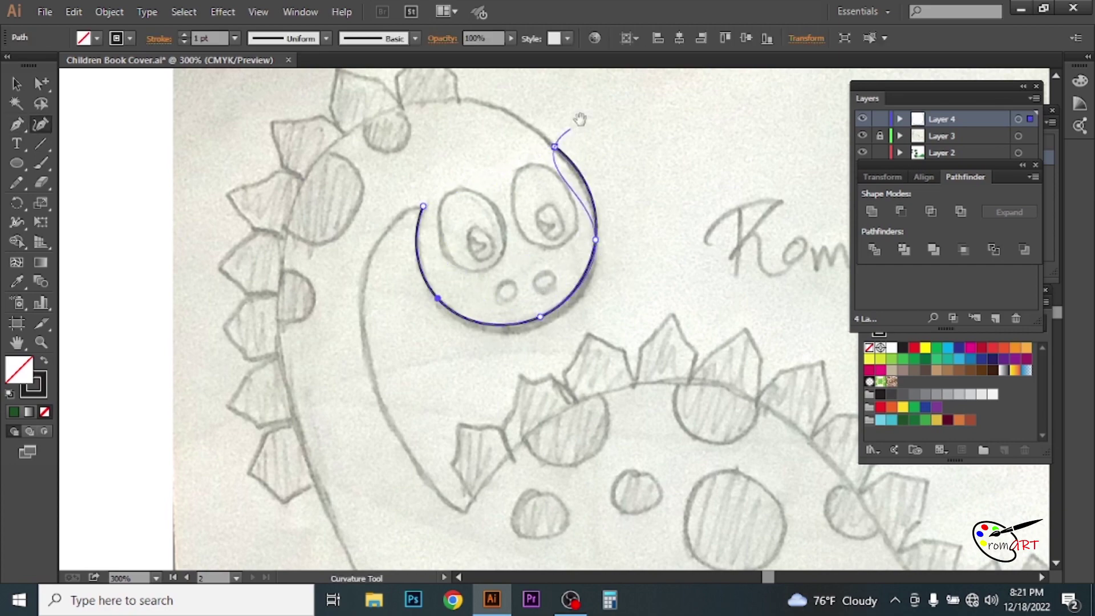
left_click_drag(569, 142, 575, 230)
scroll(362, 232, "down", 3)
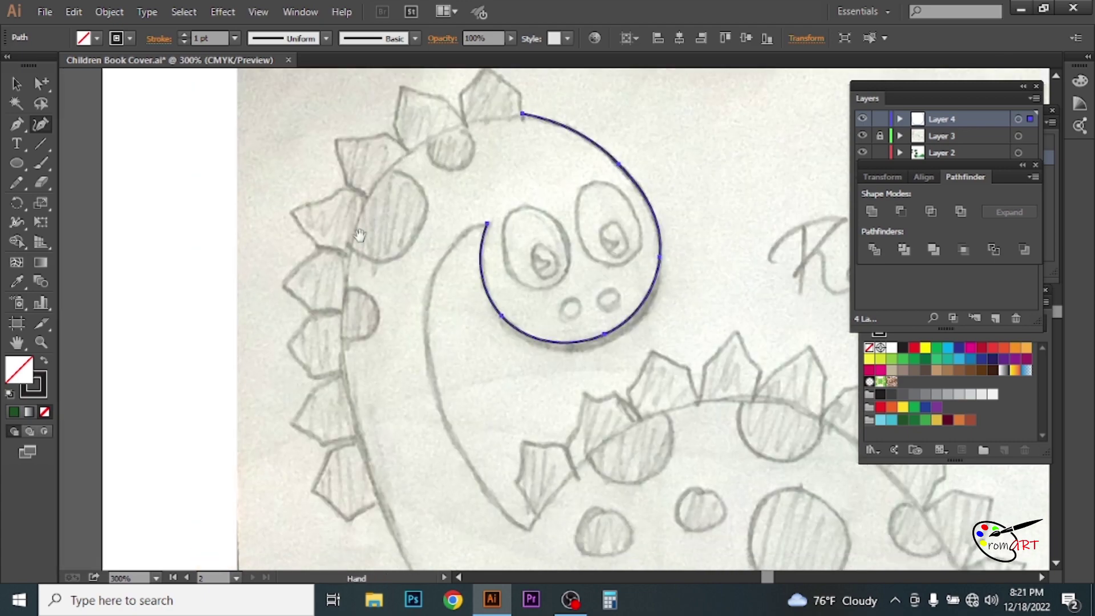
left_click(360, 213)
scroll(365, 399, "down", 4)
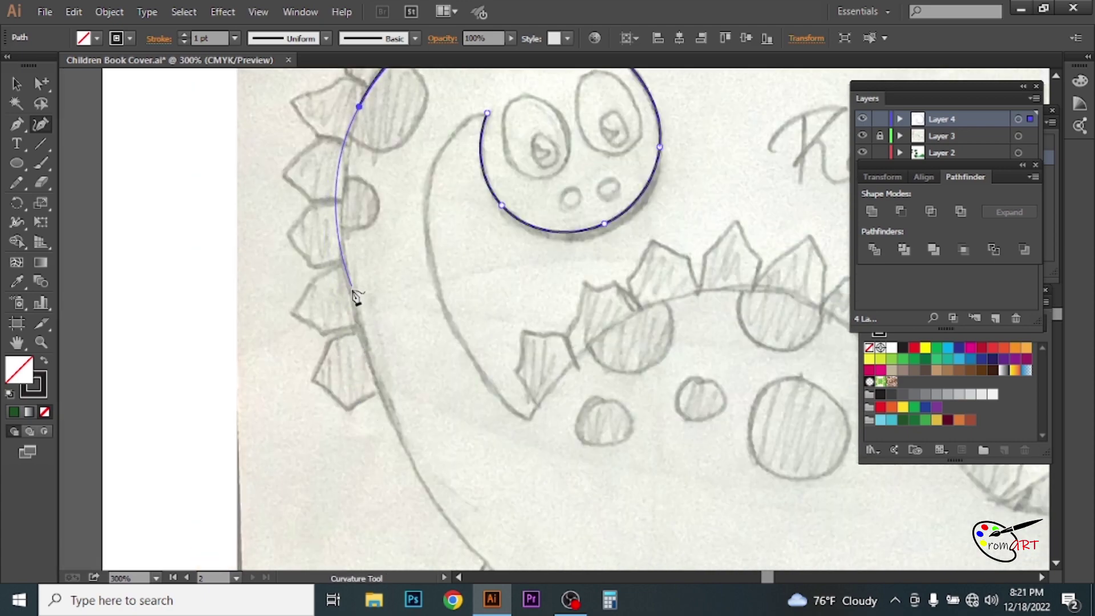
scroll(365, 171, "up", 3)
- Curve the outline down the neck to the front leg and around the front foot
key("p")
scroll(399, 342, "down", 4)
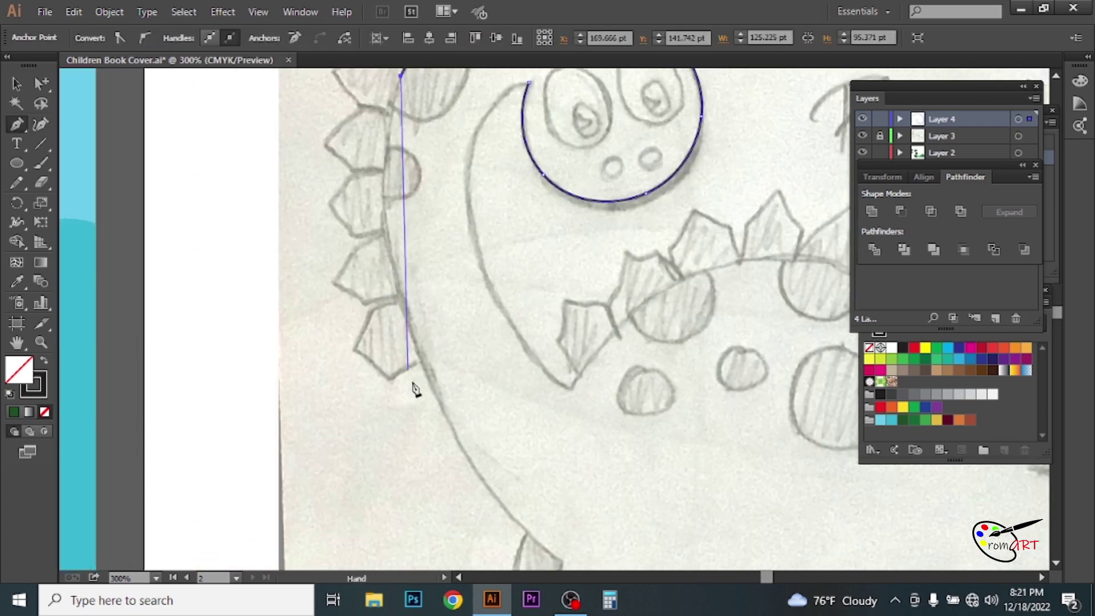
left_click_drag(421, 360, 478, 460)
scroll(492, 479, "down", 3)
left_click_drag(519, 413, 593, 468)
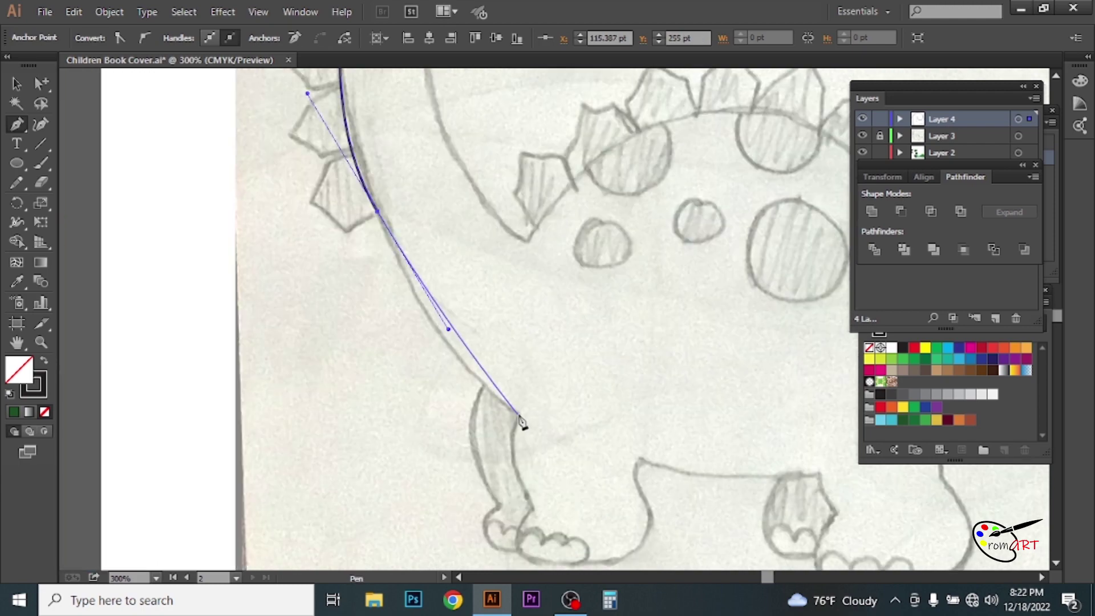
left_click_drag(638, 528, 637, 520)
scroll(581, 416, "down", 4)
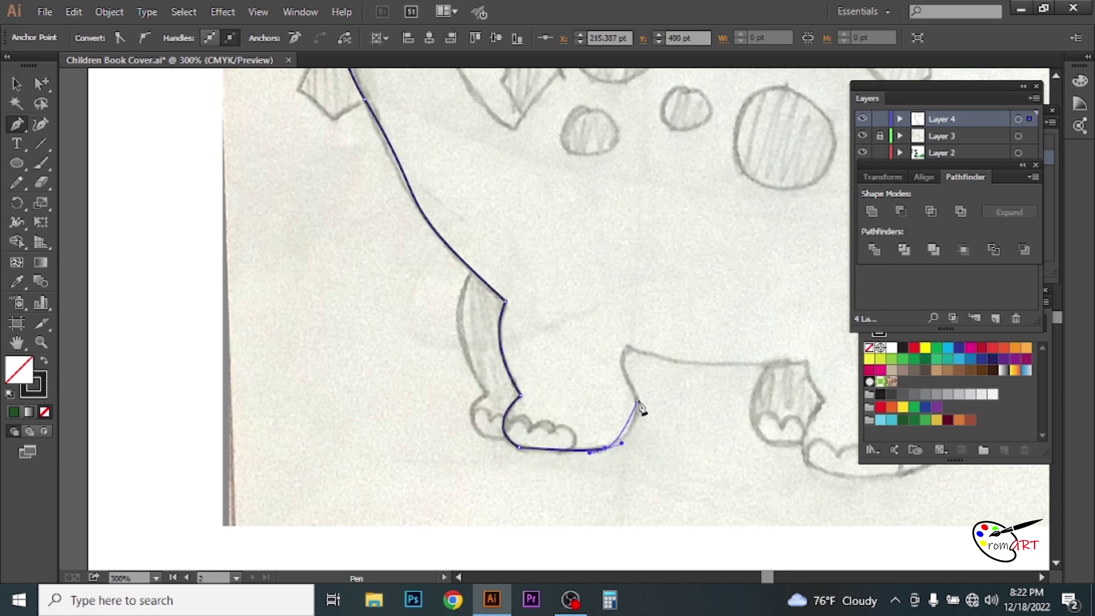
left_click_drag(628, 347, 654, 331)
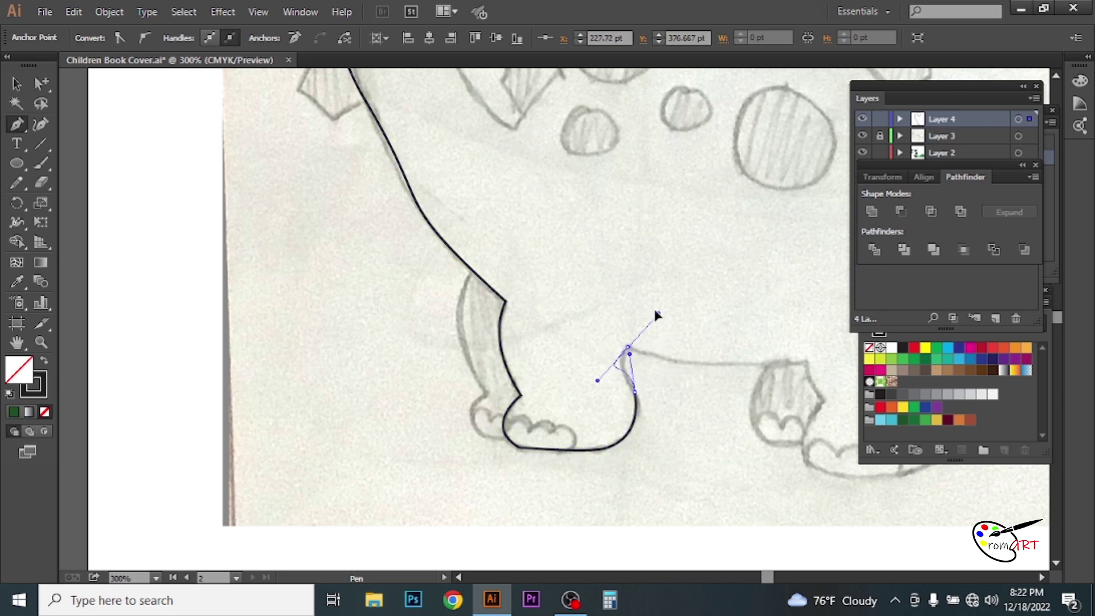
- Continue the outline up the inner front leg, along the belly and around the back leg
scroll(654, 335, "right", 4)
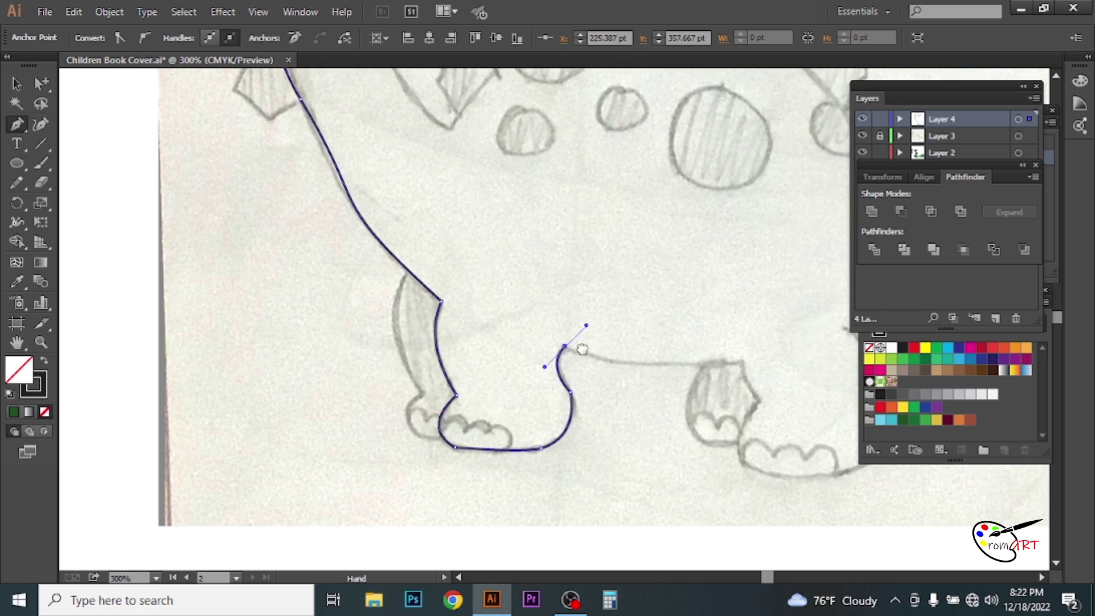
left_click_drag(687, 361, 718, 355)
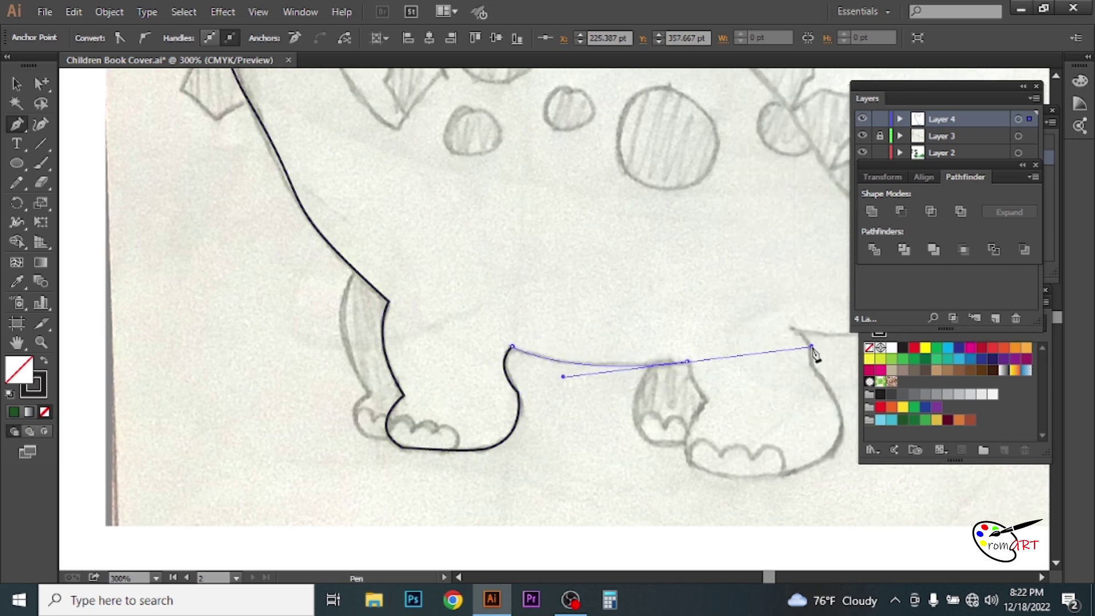
scroll(814, 353, "right", 4)
left_click(562, 329)
mouse_move(578, 367)
left_mouse_down()
mouse_move(596, 403)
mouse_move(579, 442)
left_mouse_up()
left_click_drag(715, 395, 750, 338)
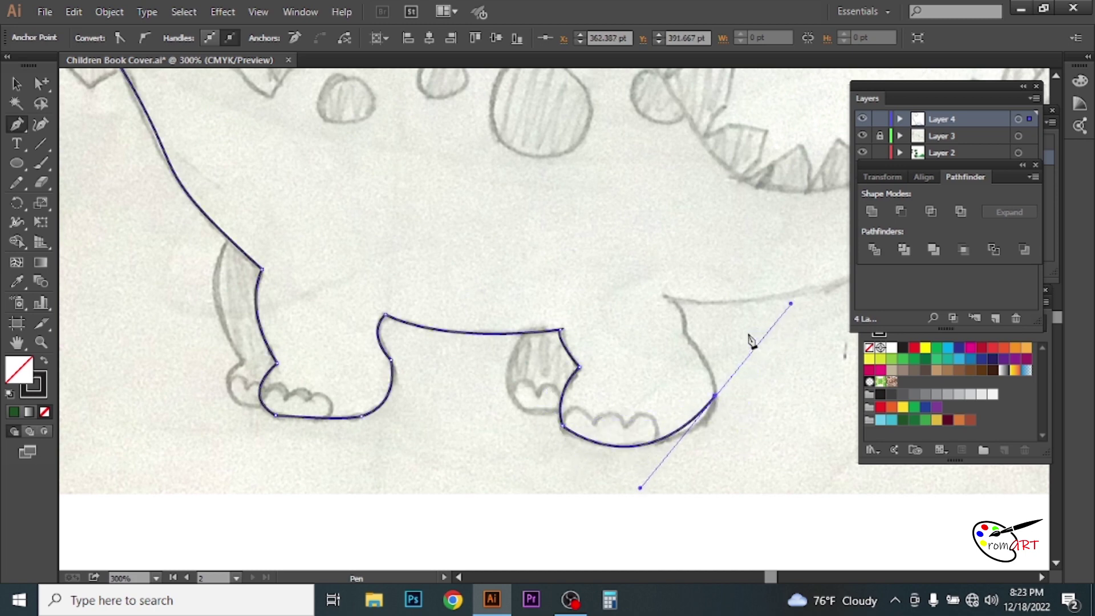
key("shift+grave")
key("p")
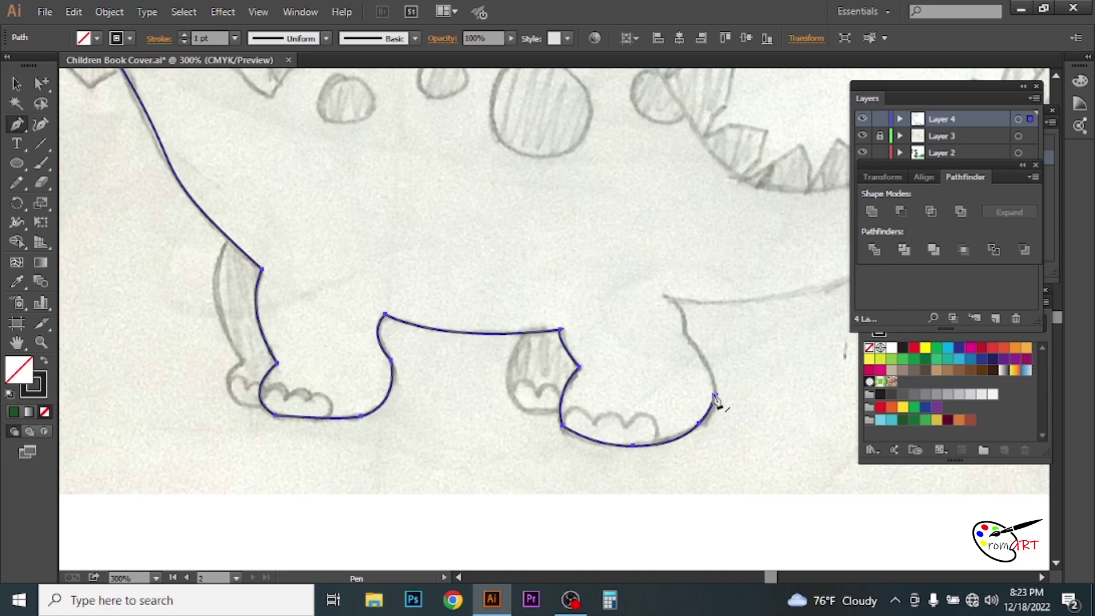
left_click_drag(683, 329, 655, 336)
left_click(665, 297)
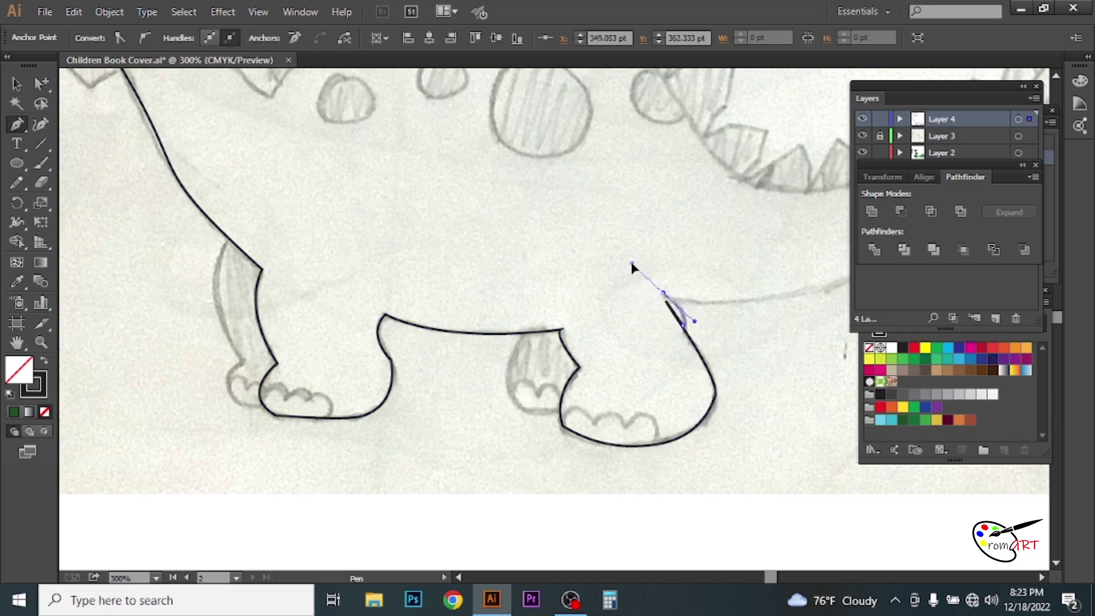
- Trace the tail underside to its tip and back along the tail's top edge
left_click_drag(632, 266, 432, 393)
left_click_drag(547, 395, 475, 458)
left_click_drag(656, 201, 678, 291)
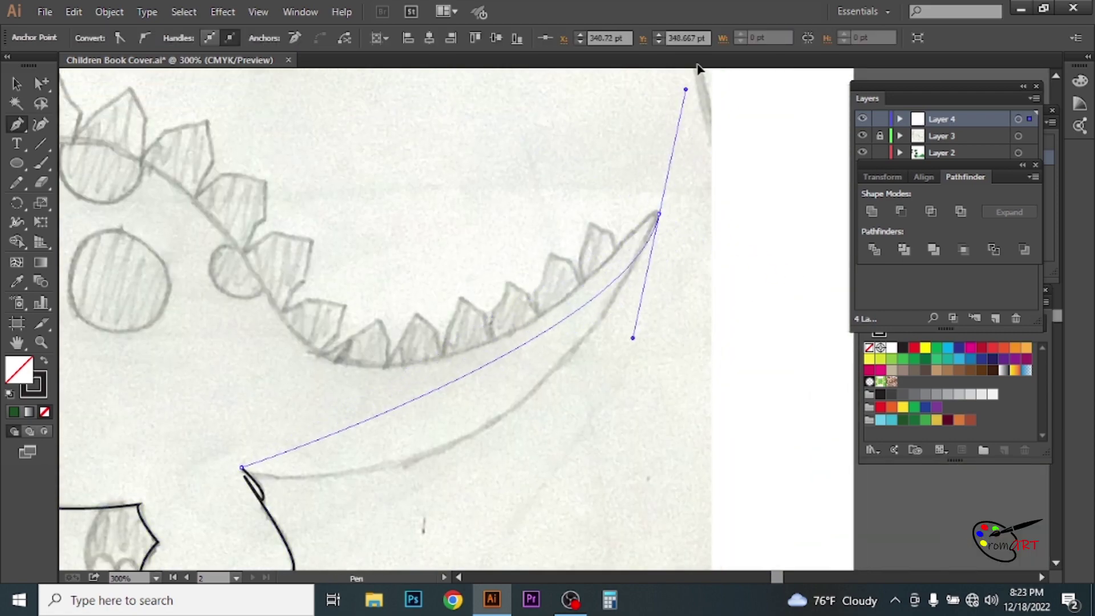
left_click_drag(532, 434, 569, 301)
key("shift+grave")
left_click_drag(535, 415, 488, 435)
scroll(702, 225, "up", 1)
key("p")
mouse_move(701, 224)
left_mouse_down()
mouse_move(391, 431)
mouse_move(365, 369)
mouse_move(208, 372)
mouse_move(361, 438)
left_mouse_up()
left_click_drag(446, 343, 370, 198)
left_click(524, 447, "ctrl")
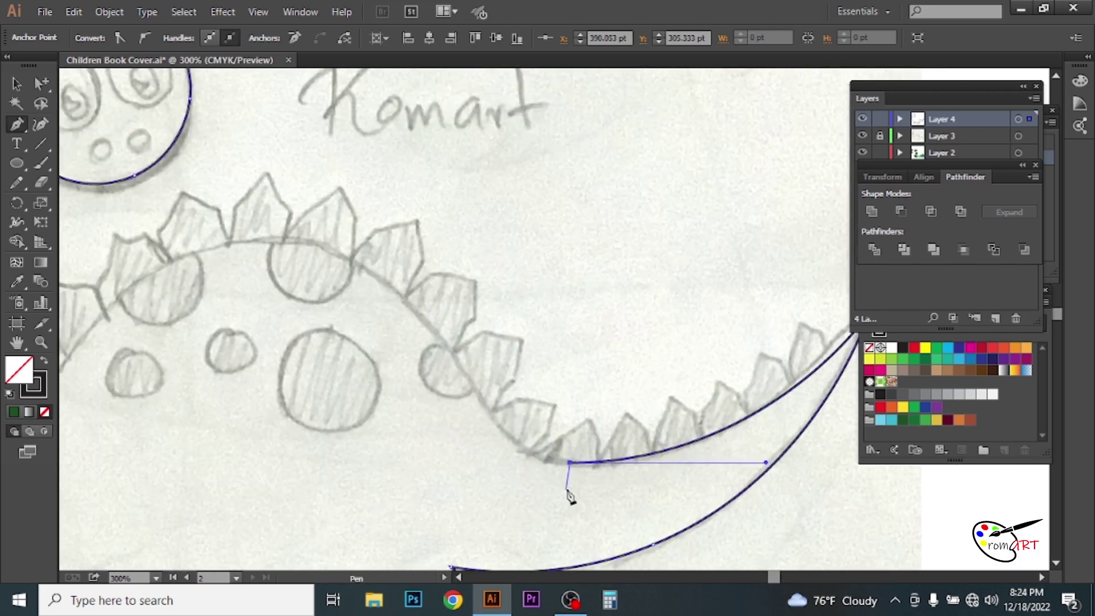
- Trace the back from its base over its highest point, joining it to the tail
left_click_drag(402, 381, 468, 429)
mouse_move(567, 476)
left_mouse_down()
mouse_move(515, 436)
mouse_move(630, 423)
left_mouse_up()
left_click(241, 401)
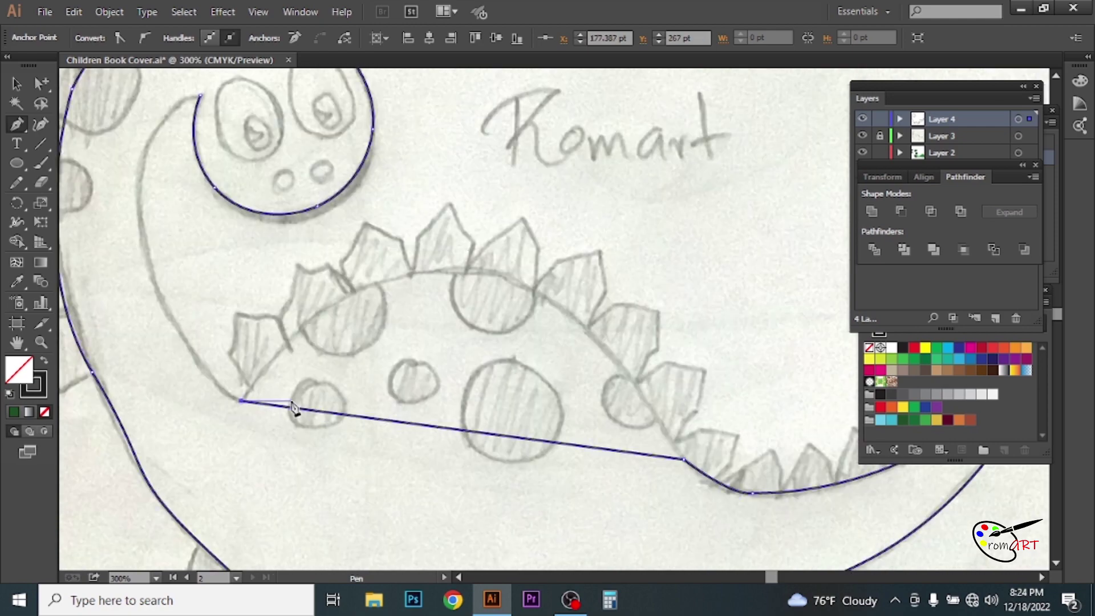
key("shift+grave")
left_click(462, 270)
left_click(624, 372)
left_click(685, 460)
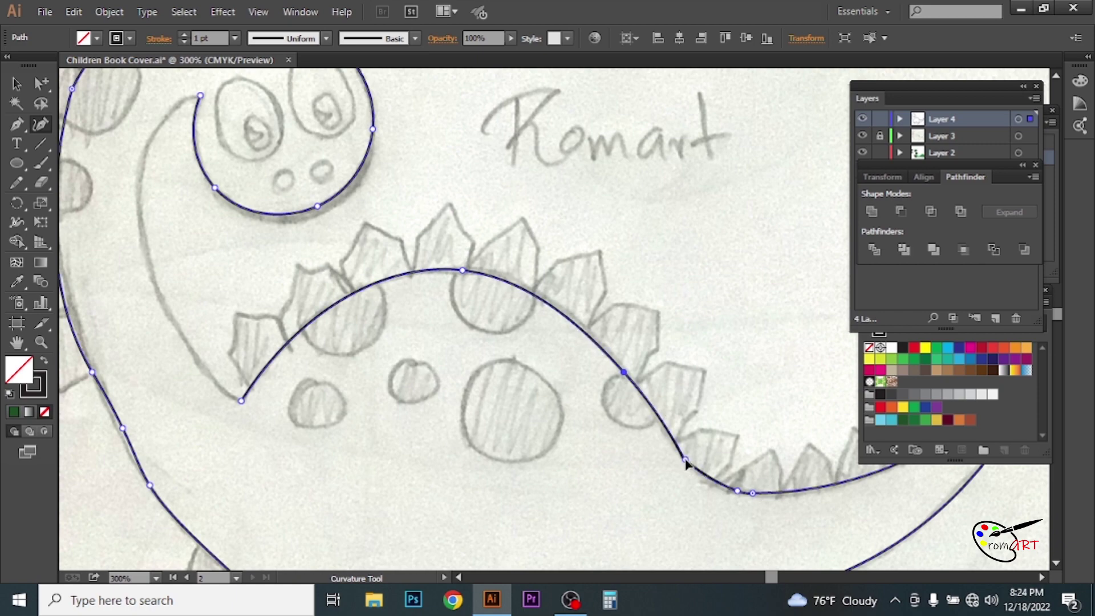
- Connect the back to the head spiral's end and trace the inner neck line
left_click_drag(213, 337, 344, 439)
key("p")
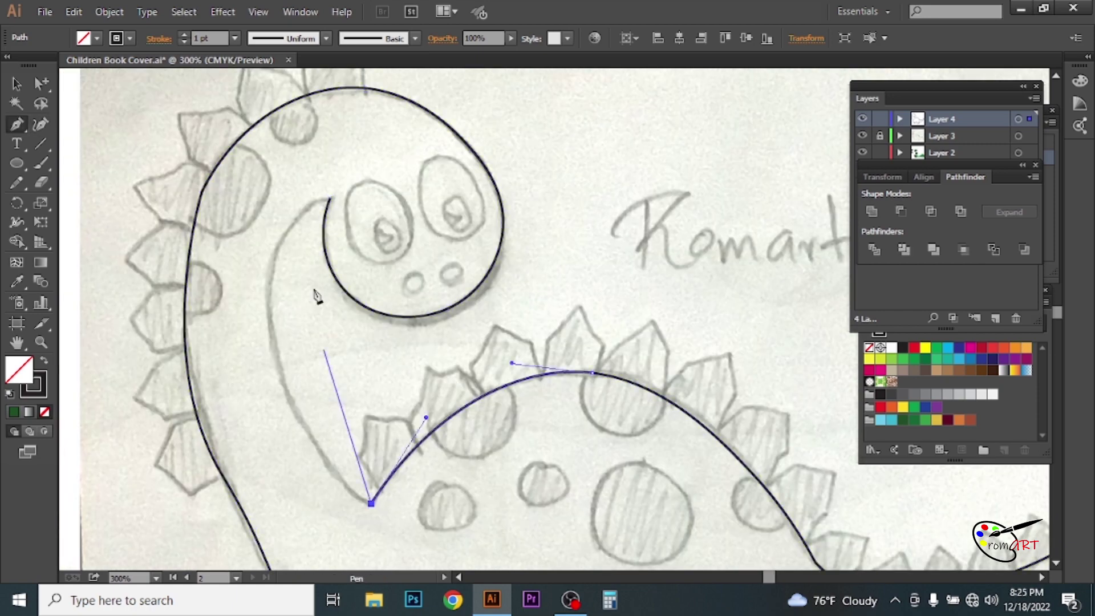
left_click(330, 198)
key("shift+grave")
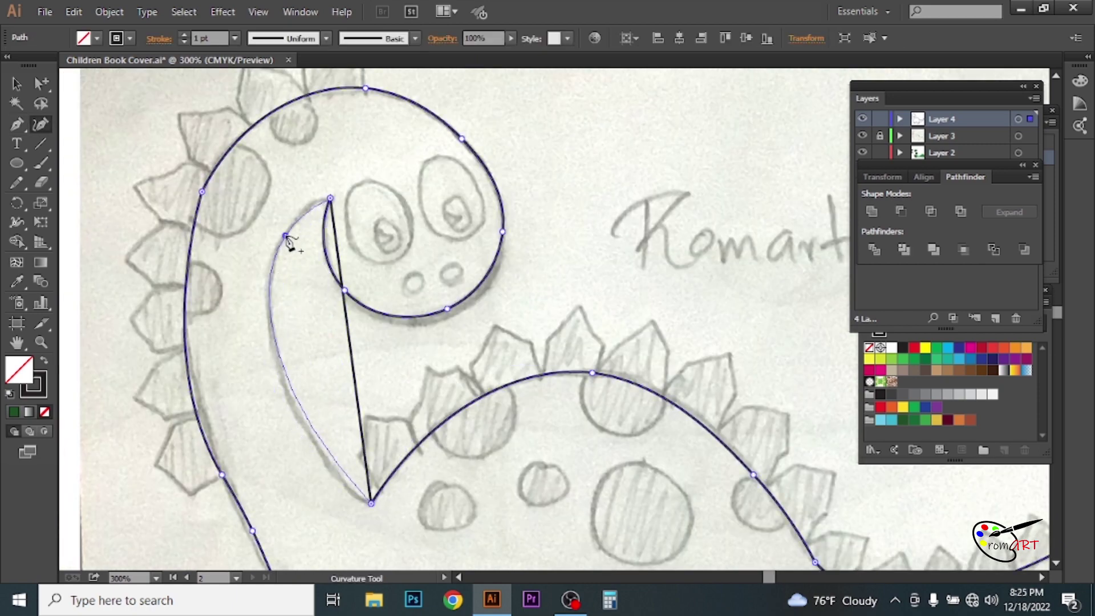
left_click(288, 229)
left_click(302, 425)
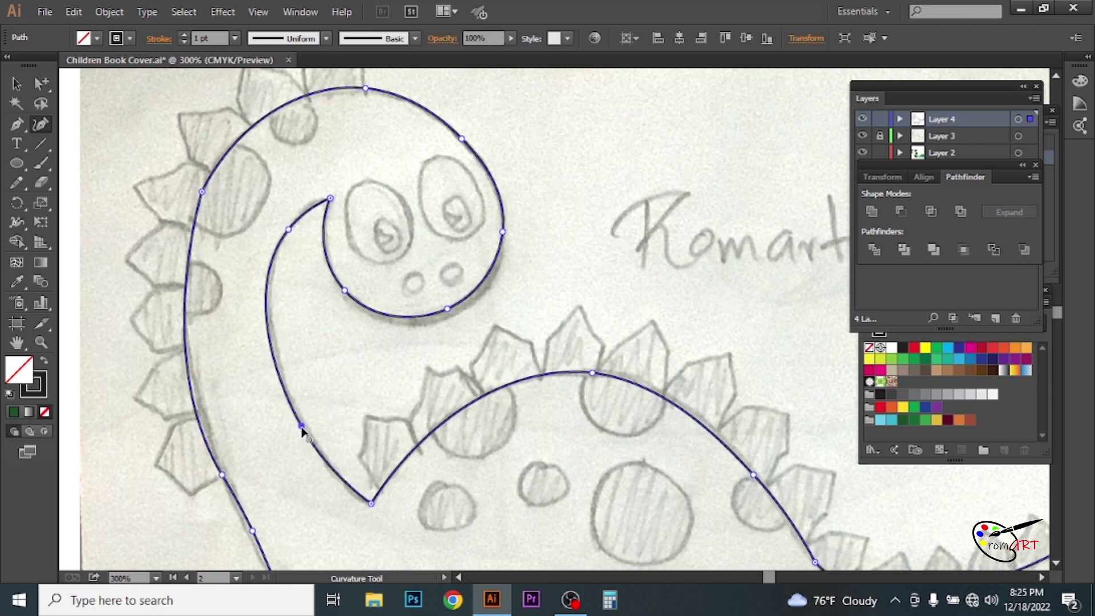
- Adjust the outer neck curve's anchor with Direct Selection to match the sketch
left_click(38, 85)
left_click(371, 503)
scroll(677, 470, "down", 3)
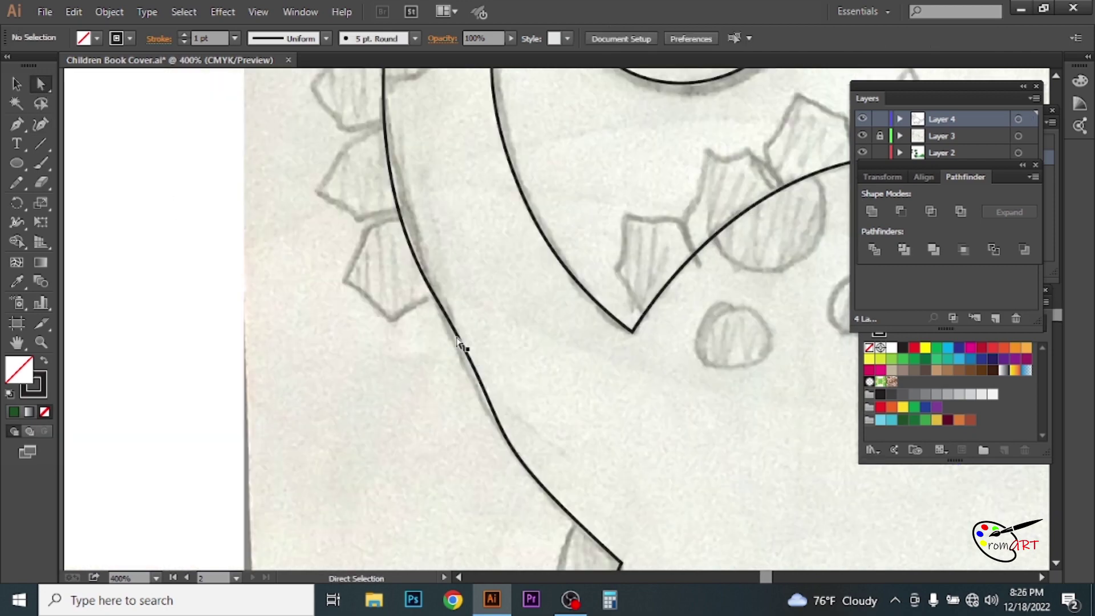
left_click(438, 303)
left_click_drag(438, 302, 499, 422)
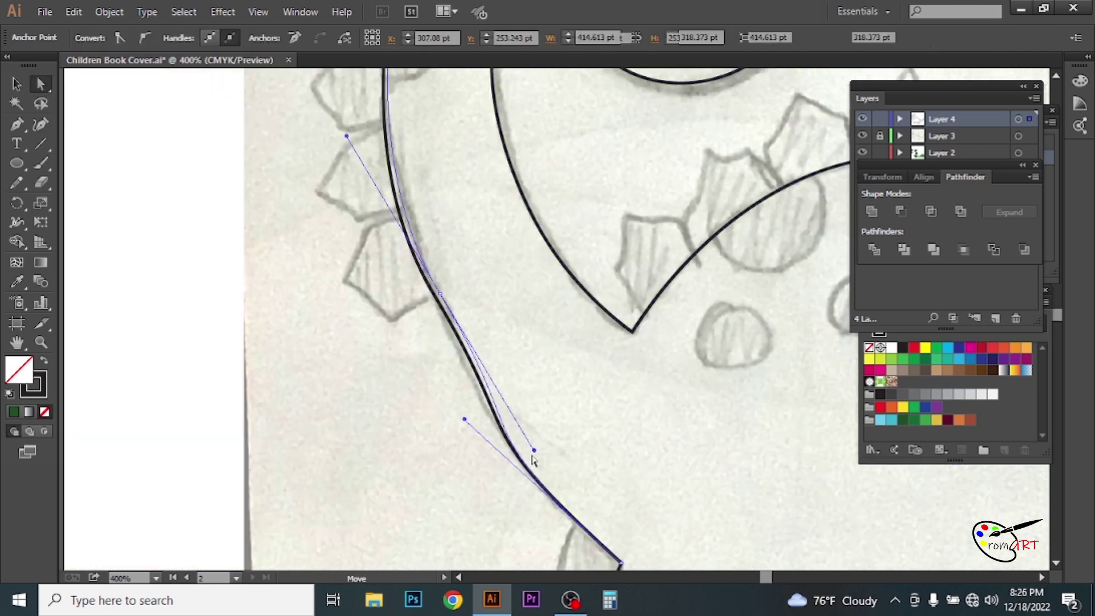
key("ctrl+minus")
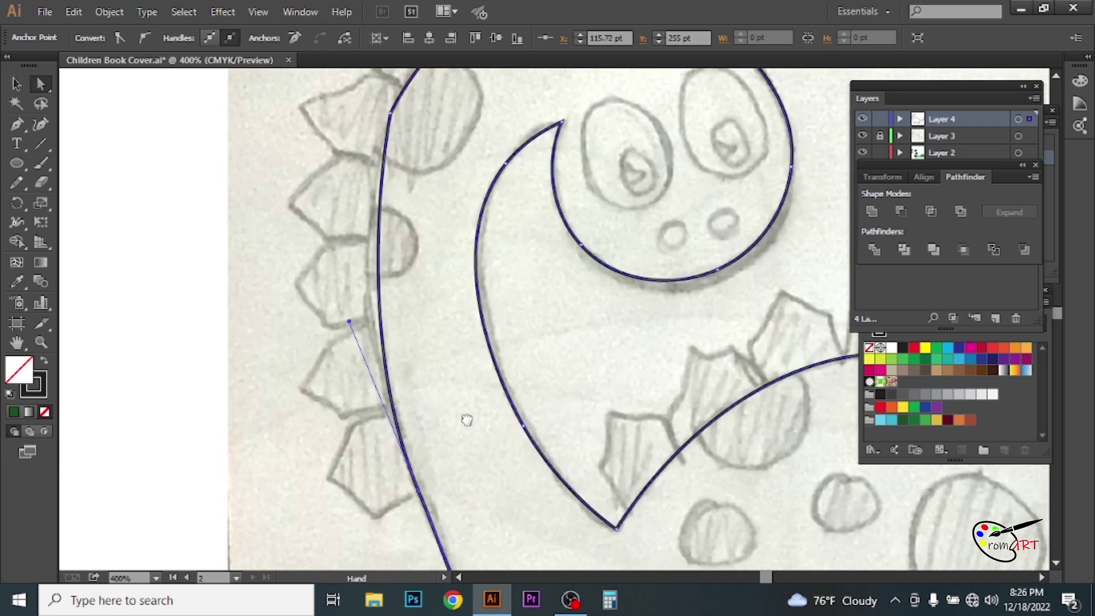
key("shift+grave")
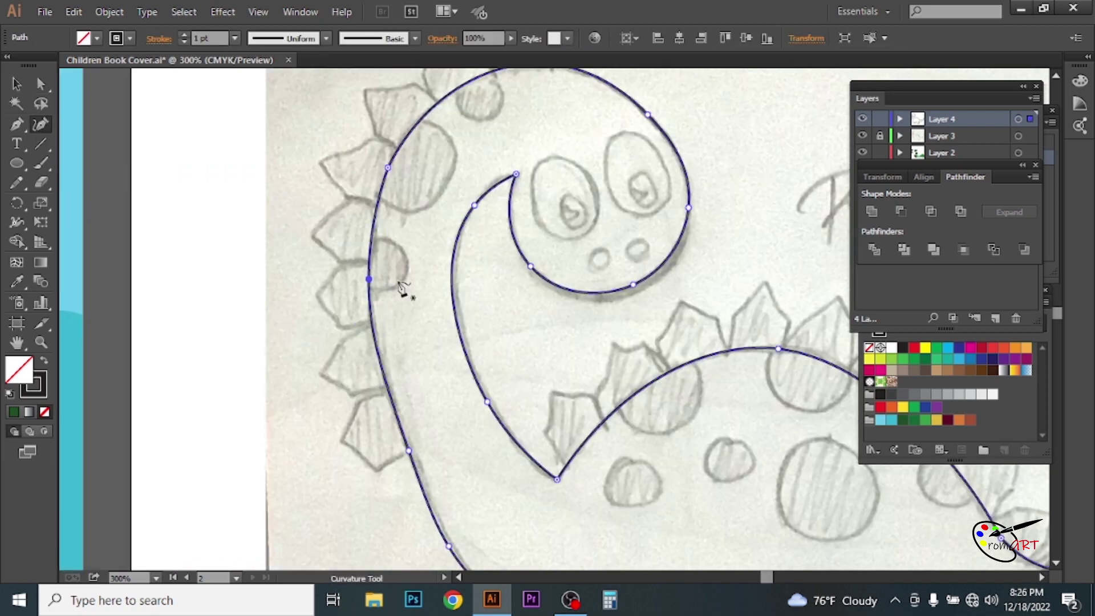
scroll(399, 370, "down", 3)
scroll(447, 477, "down", 3)
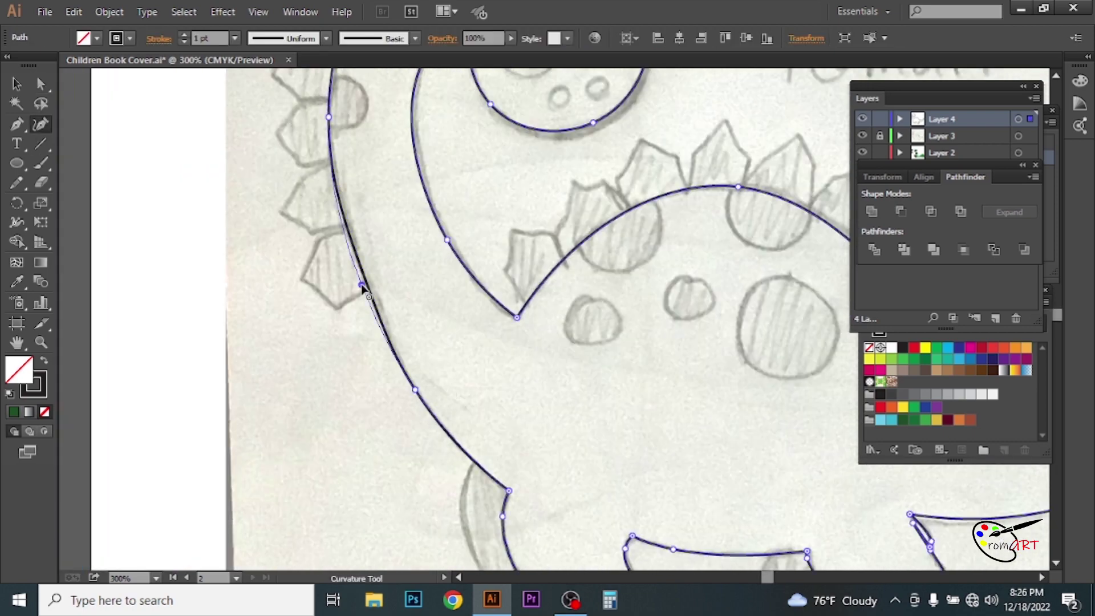
scroll(483, 334, "down", 4)
scroll(484, 334, "right", 2)
- Draw a detail line down the inner front leg to the front foot
key("p")
key("ctrl+plus")
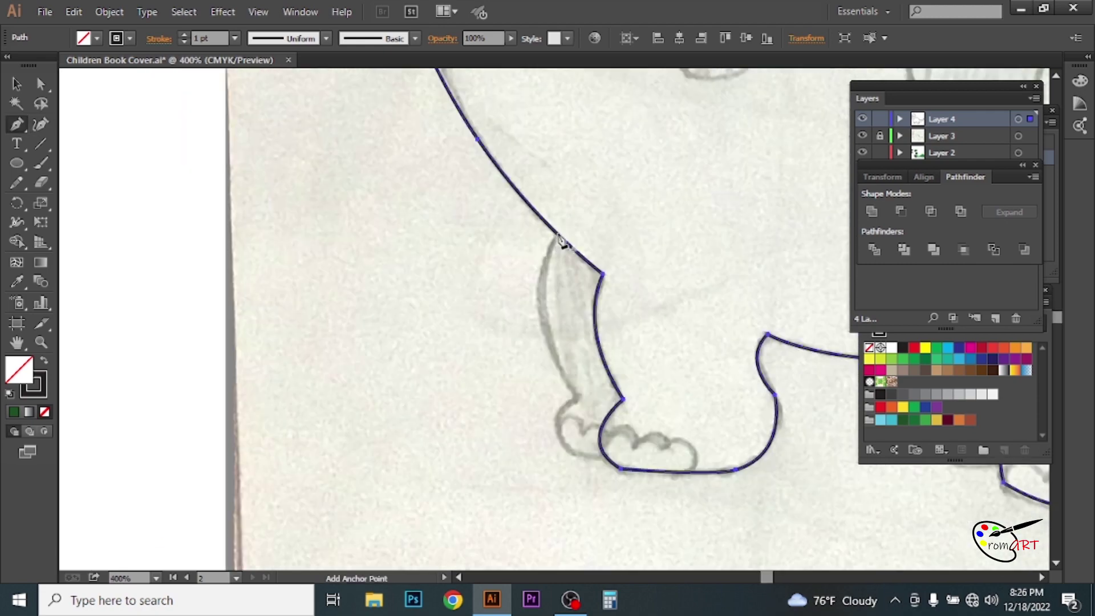
left_click(555, 233)
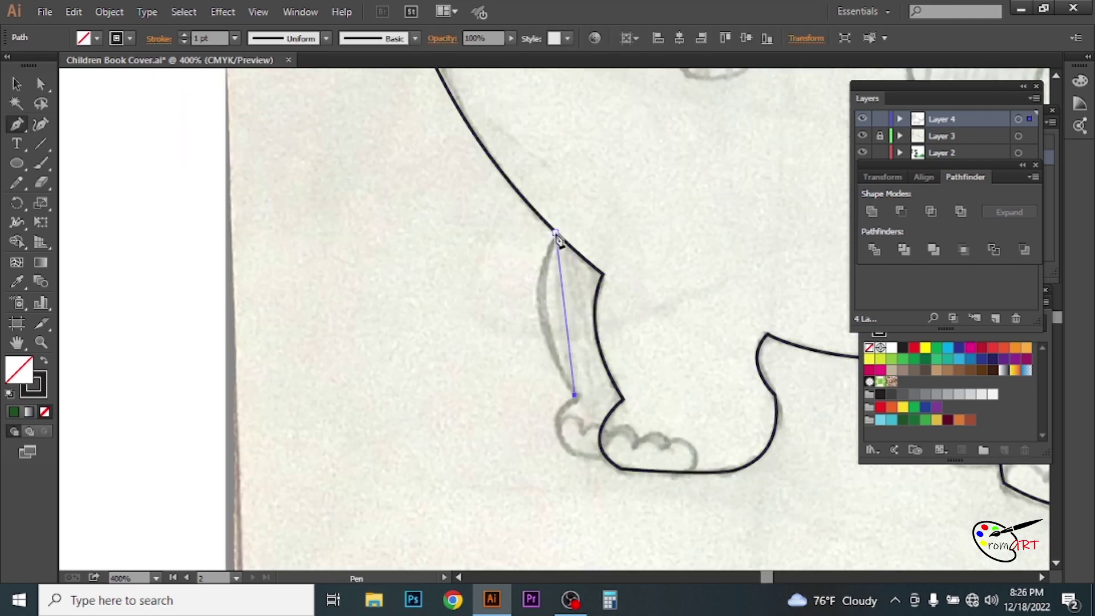
key("shift+grave")
left_click(542, 325)
left_click(574, 395)
key("p")
left_click(602, 454)
key("shift+grave")
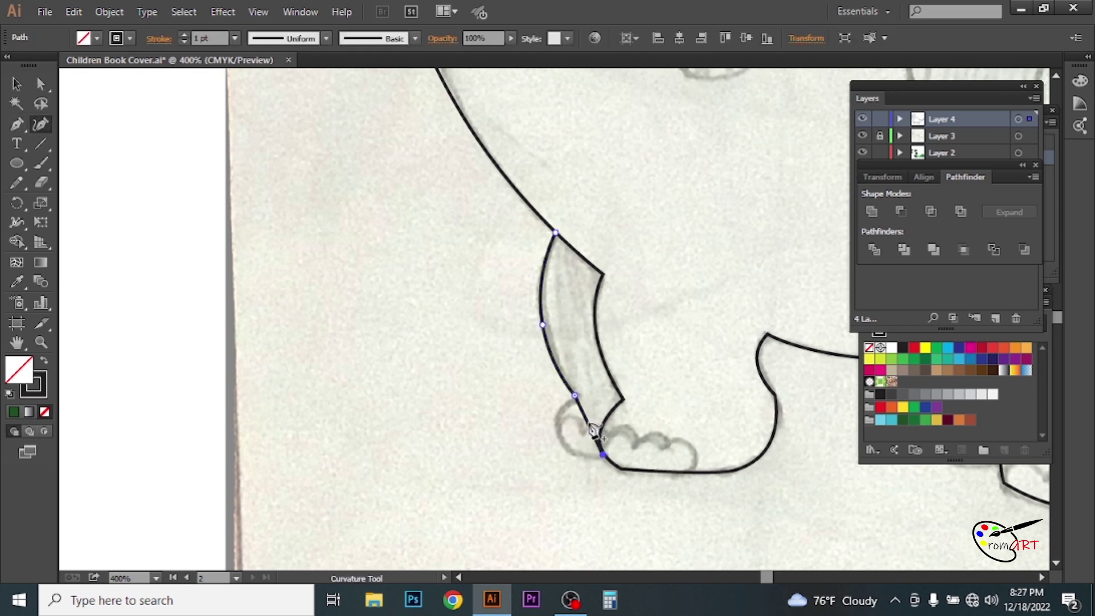
- Add a back-leg detail line and rotate the eye ellipse to match the sketch
left_click_drag(558, 438, 308, 456)
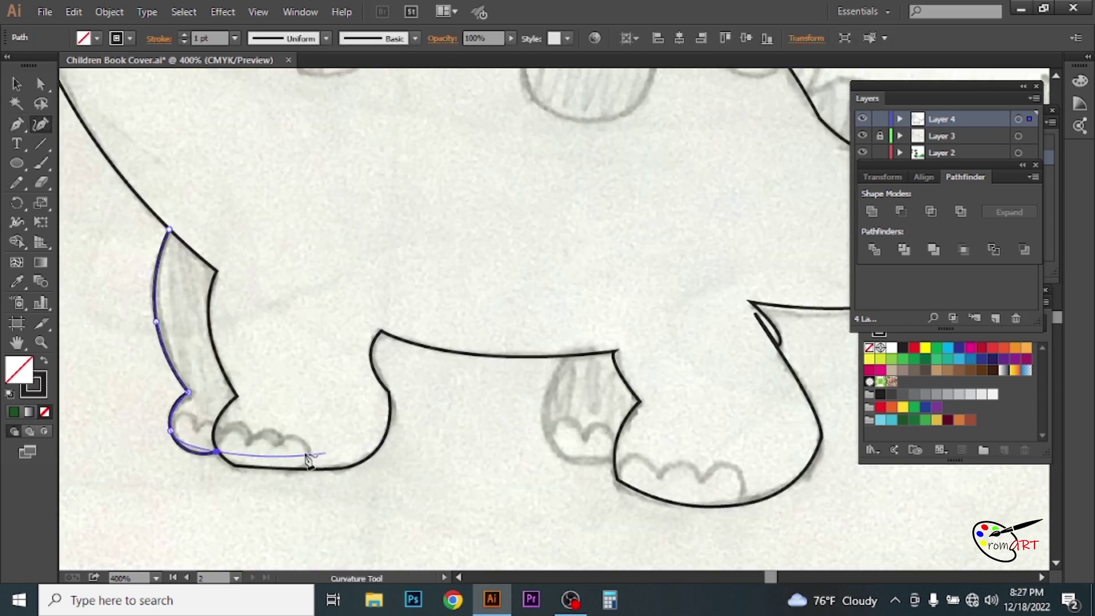
key("p")
left_click(561, 456)
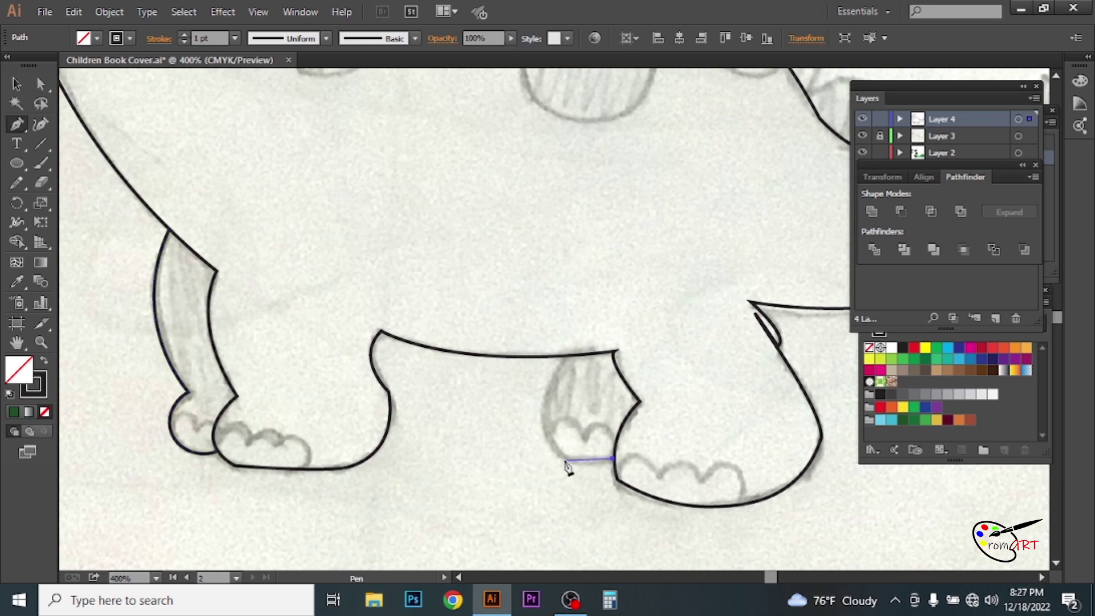
left_click_drag(564, 354, 609, 273)
key("a")
left_click(619, 490)
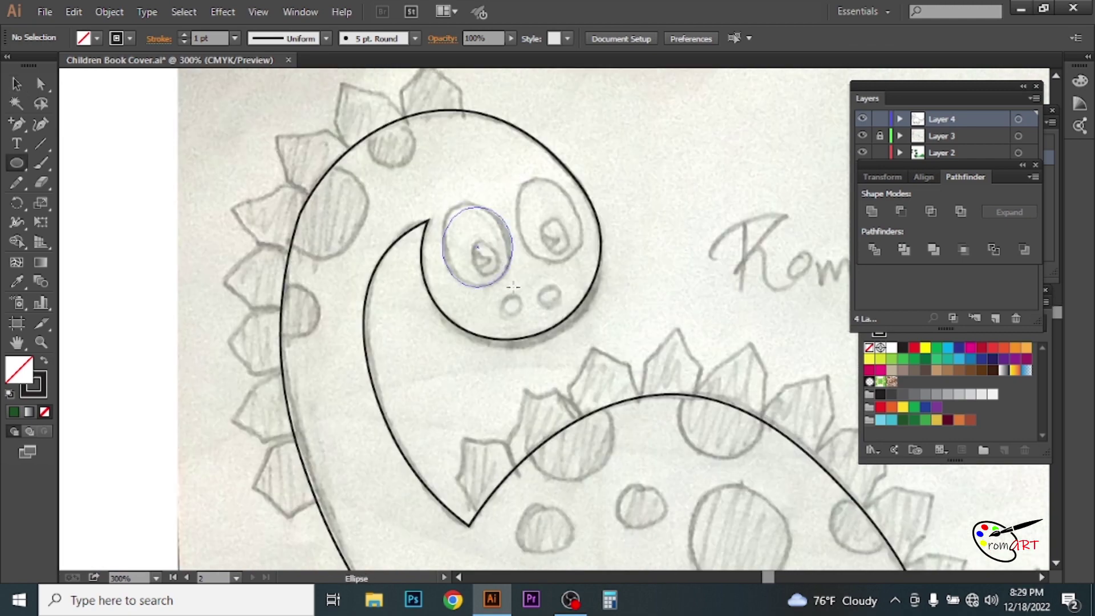
left_click_drag(522, 264, 522, 264)
- Rotate the eye ellipse to match the sketch and draw a pupil inside it
key("v")
left_click_drag(518, 203, 519, 238)
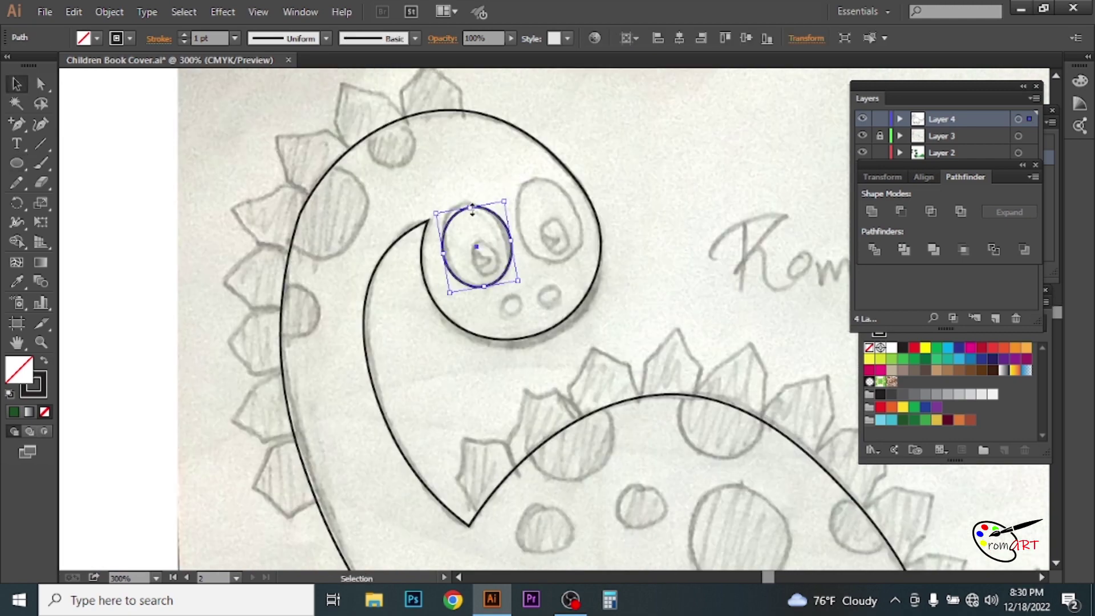
left_click(538, 272)
key("l")
left_click_drag(482, 268, 489, 233)
key("ctrl+z")
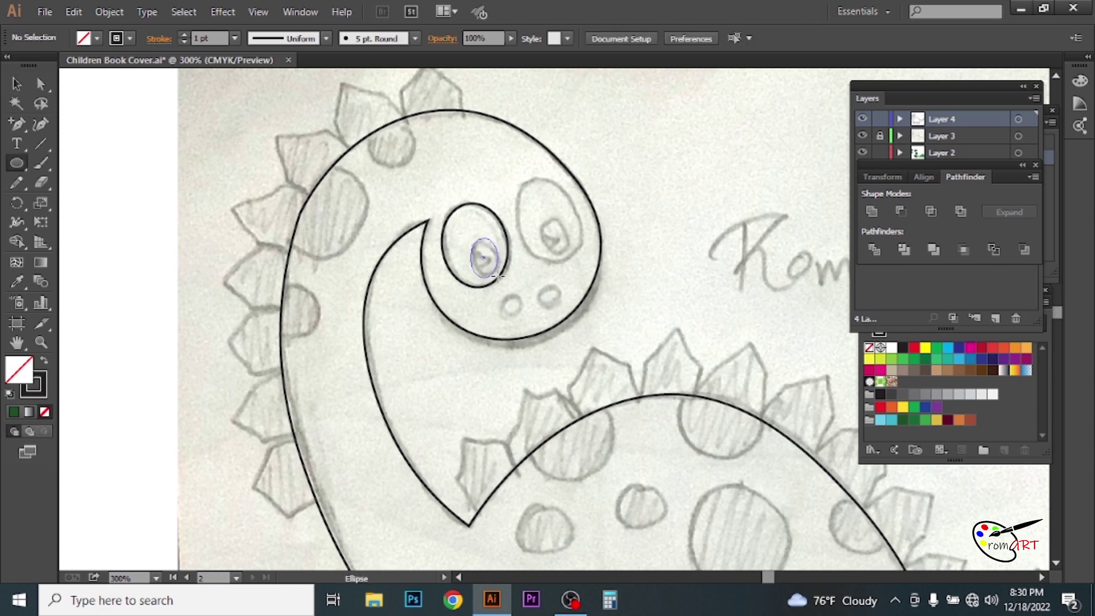
left_click_drag(497, 277, 495, 276)
key("v")
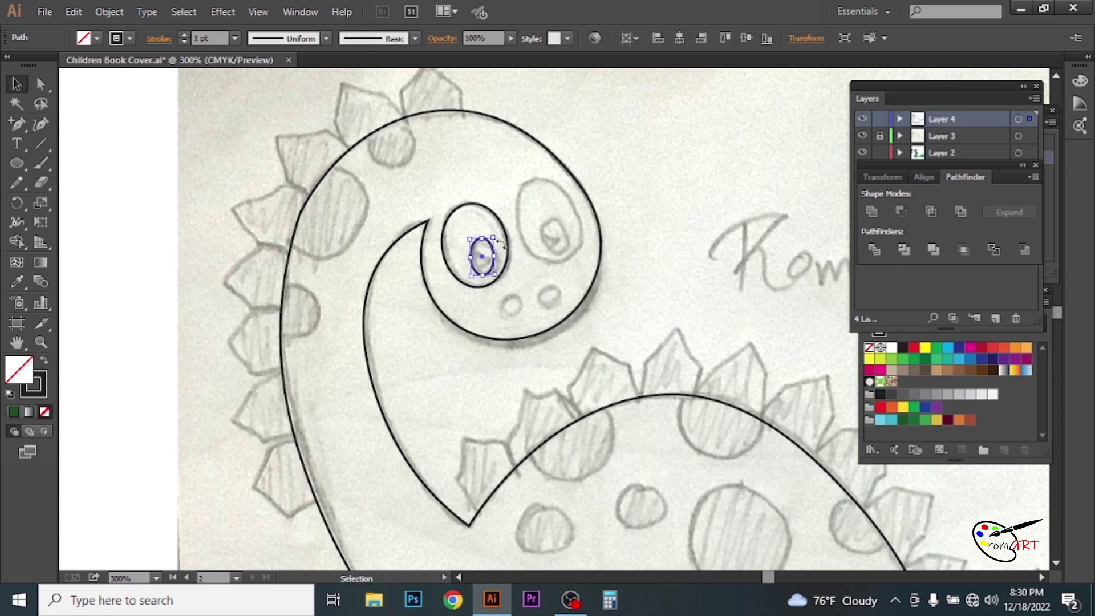
left_click(491, 225)
- Group the left eye outline with its pupil, then select the right eye
key("ctrl+equal")
scroll(460, 331, "right", 3)
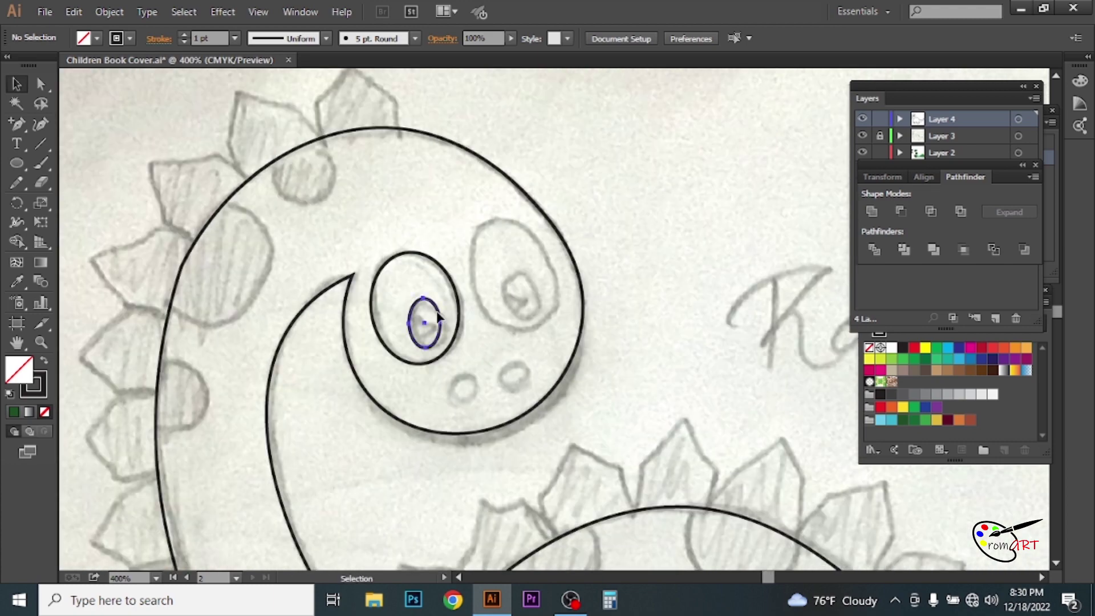
right_click(460, 330)
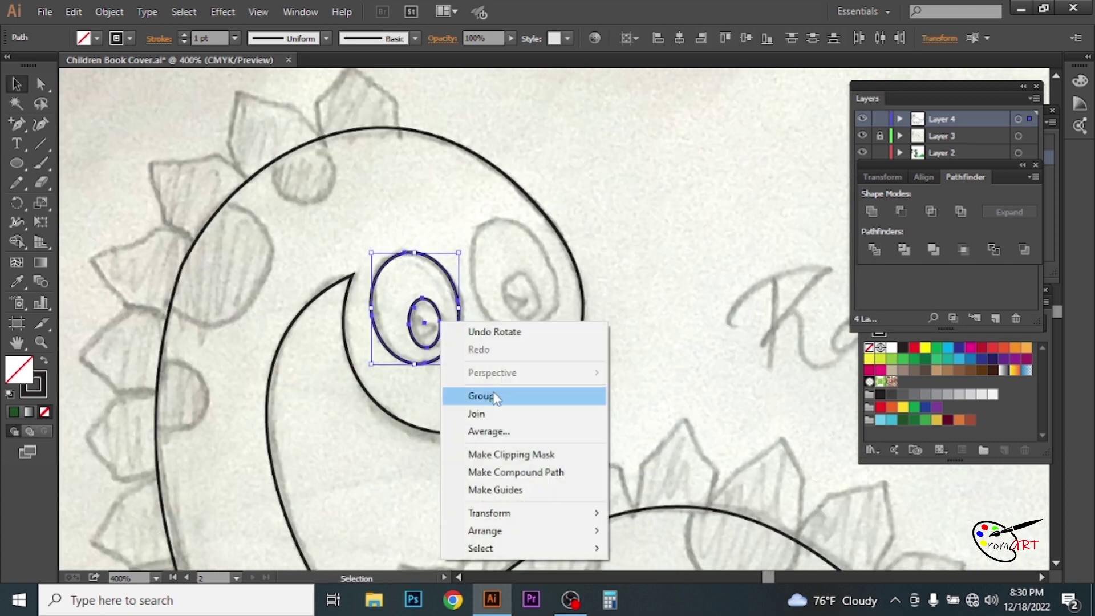
left_click(501, 394)
left_click(521, 298)
left_click(522, 365)
- Draw the left nostril ellipse on the snout and begin tracing a neck spike
key("ctrl+minus")
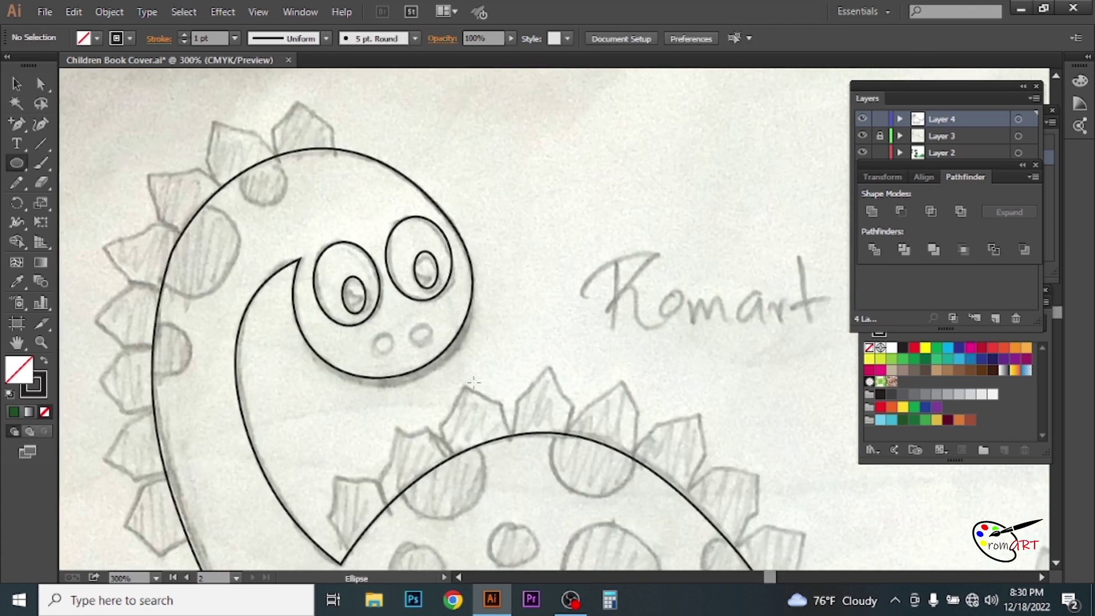
left_click_drag(396, 355, 397, 356)
key("v")
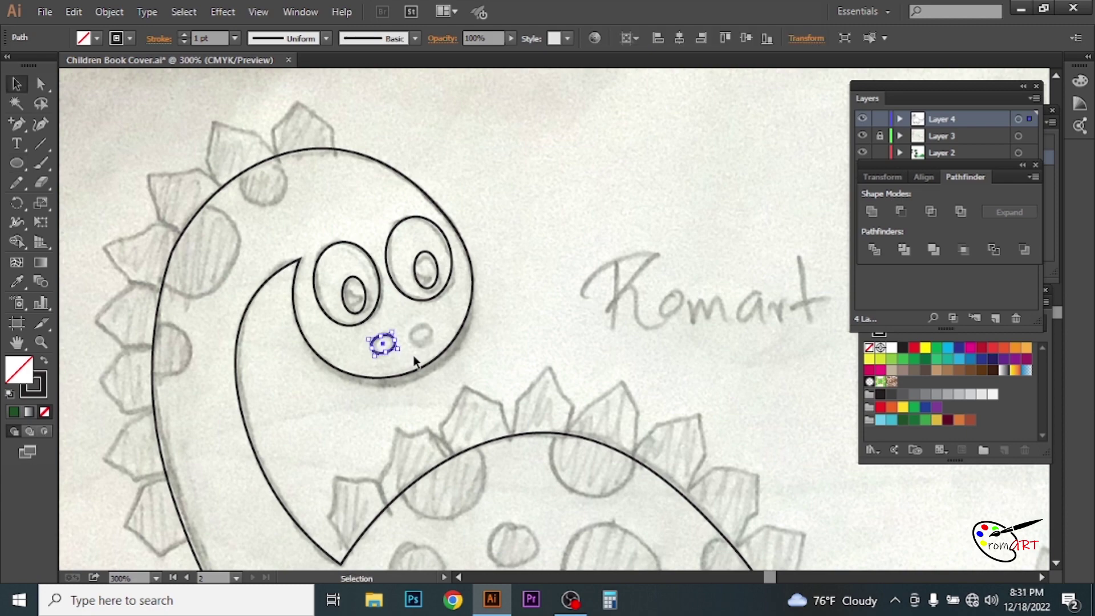
left_click(403, 358)
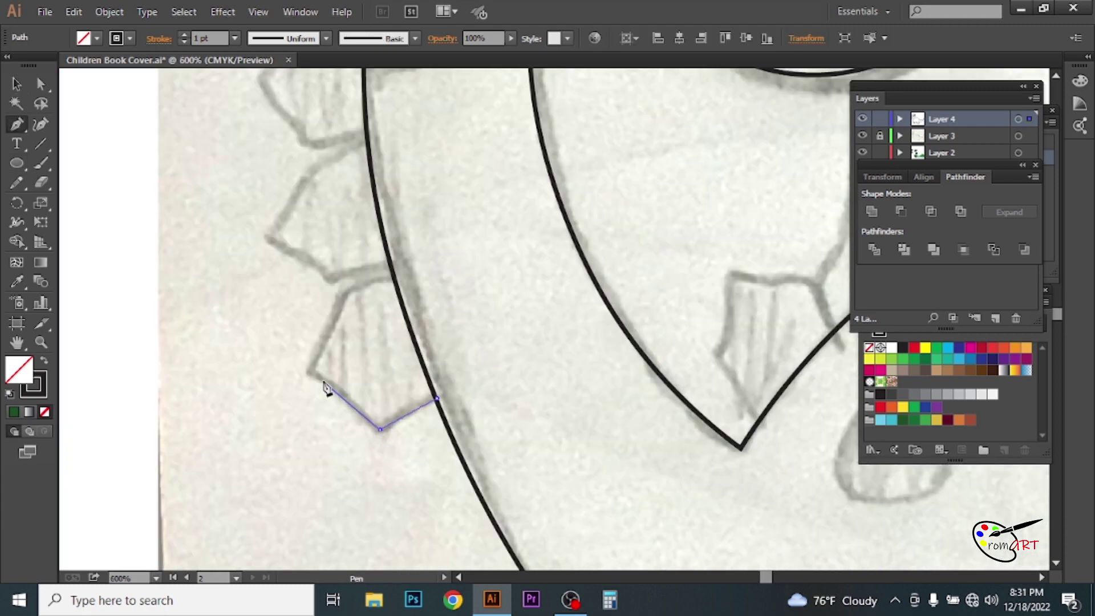
left_click(276, 361)
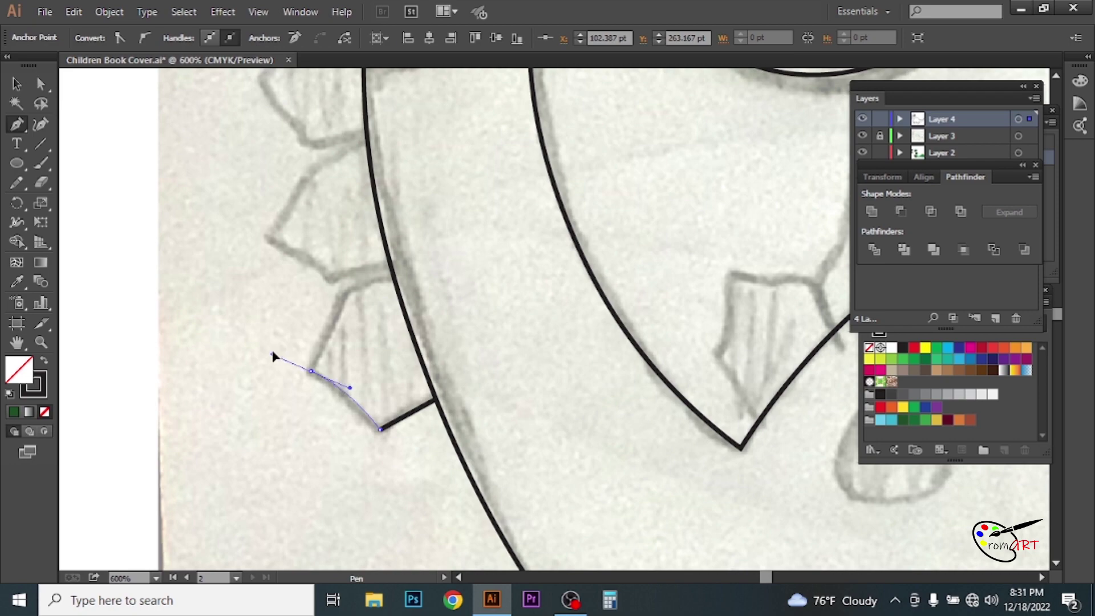
- Complete the first neck spike as a closed pentagon
left_click(311, 371)
left_click(342, 292)
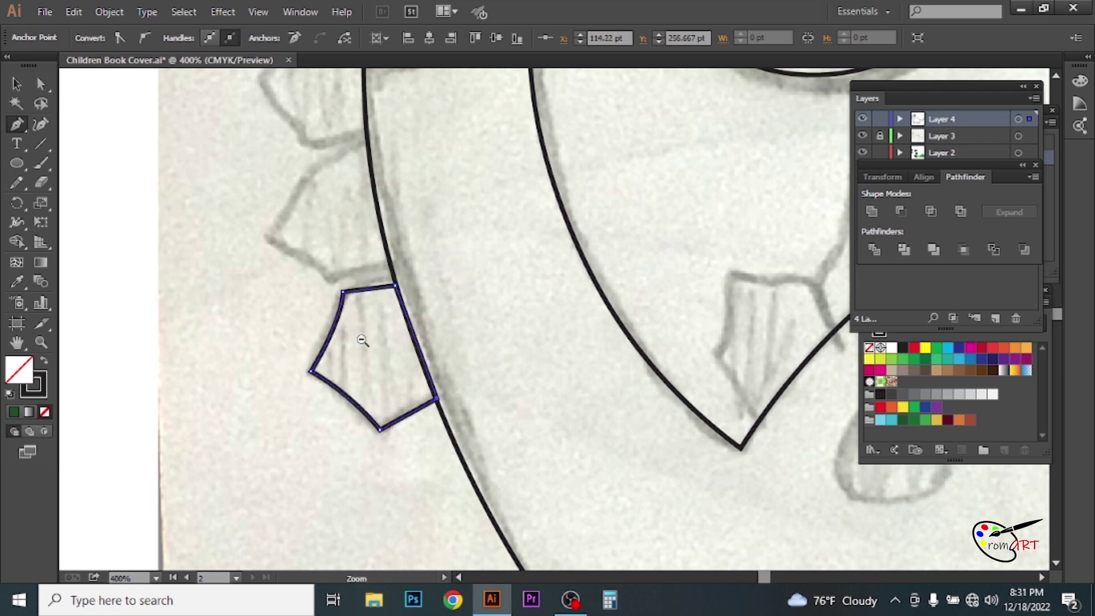
left_click(395, 371, "ctrl+alt")
left_click(257, 428, "ctrl")
- Copy the spike up to the next sketched spike and rotate it to match
key("v")
left_click_drag(306, 372, 266, 230)
left_click_drag(366, 181, 388, 187)
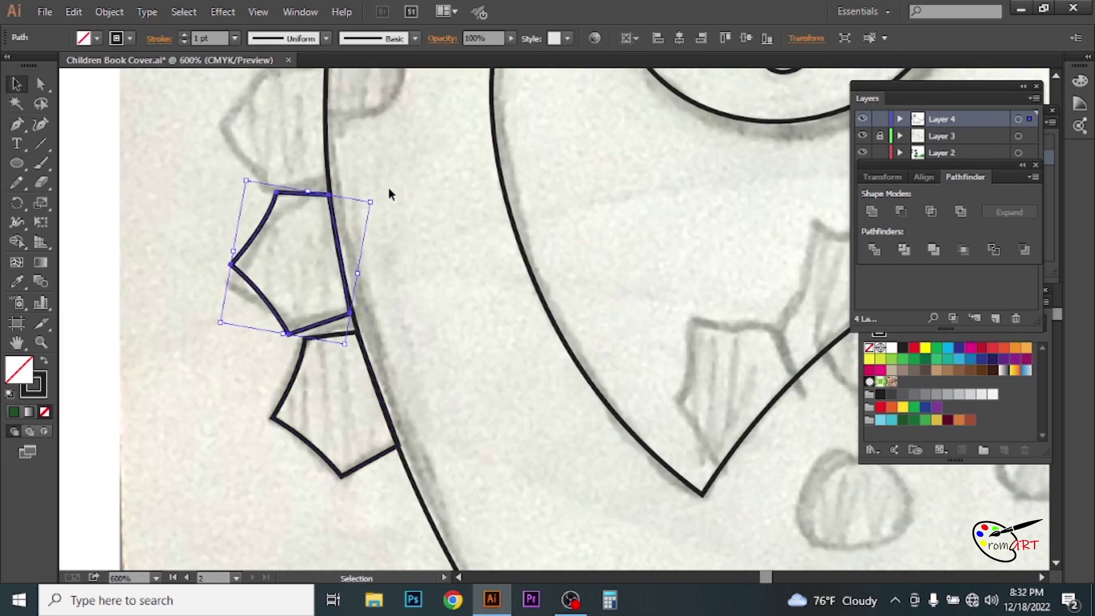
key("ctrl+minus")
scroll(85, 418, "left", 10)
scroll(85, 417, "right", 10)
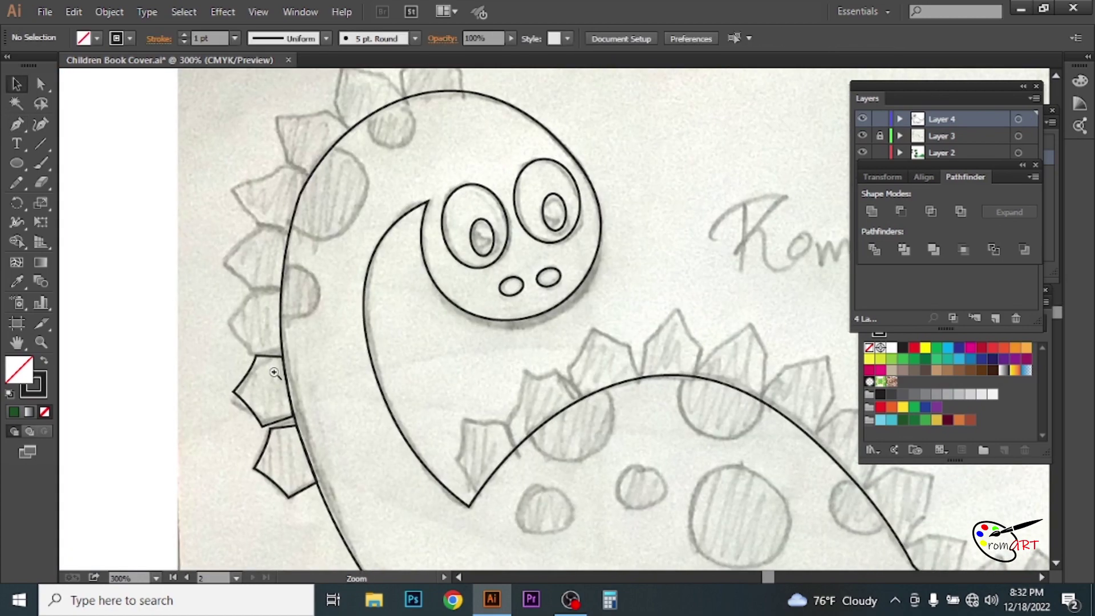
scroll(284, 342, "up", 2)
scroll(315, 379, "up", 2)
- Duplicate a third spike further up the neck
left_click(386, 389)
mouse_move(421, 403)
left_mouse_down()
mouse_move(345, 322)
mouse_move(303, 171)
left_mouse_up()
left_click_drag(396, 171, 411, 183)
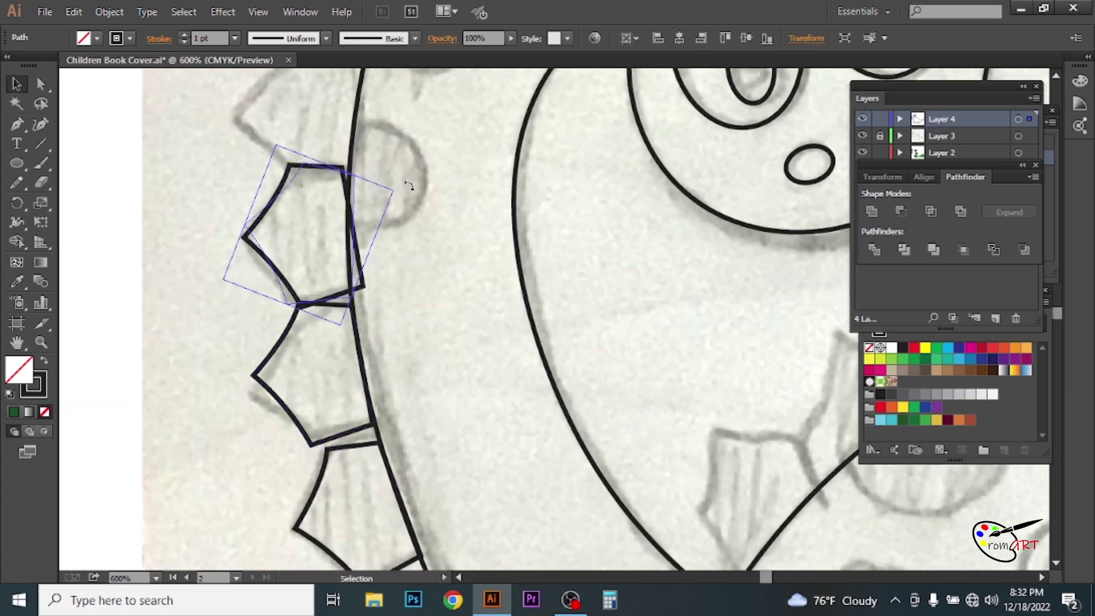
left_click(233, 297)
scroll(233, 297, "down", 2)
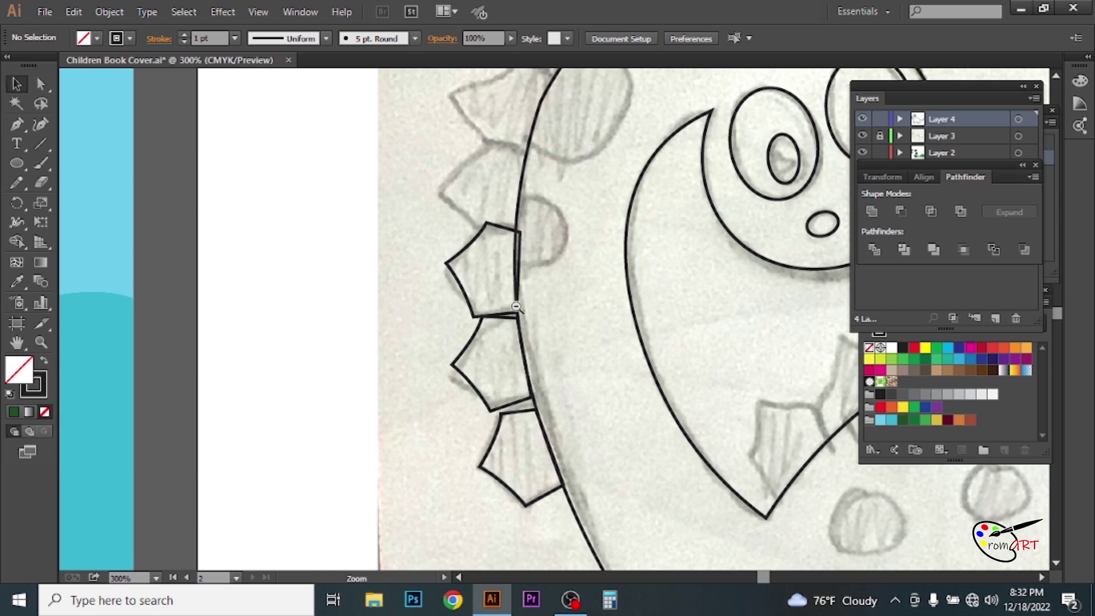
scroll(399, 320, "down", 5)
- Trace a closed toe outline along the front foot
key("p")
left_click(473, 333)
mouse_move(519, 329)
left_mouse_down()
mouse_move(561, 328)
mouse_move(501, 297)
left_mouse_up()
left_click(605, 364)
left_click(500, 360)
- Bend the front foot's toe outline into rounded bumps
key("shift+asciitilde")
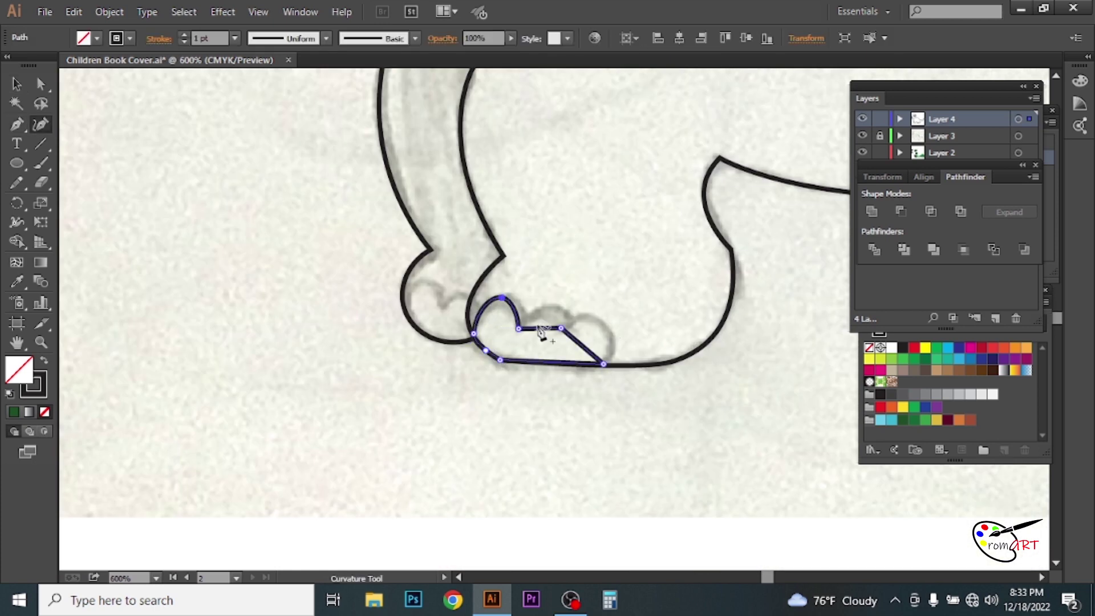
left_click_drag(584, 348, 609, 331)
left_click(17, 83)
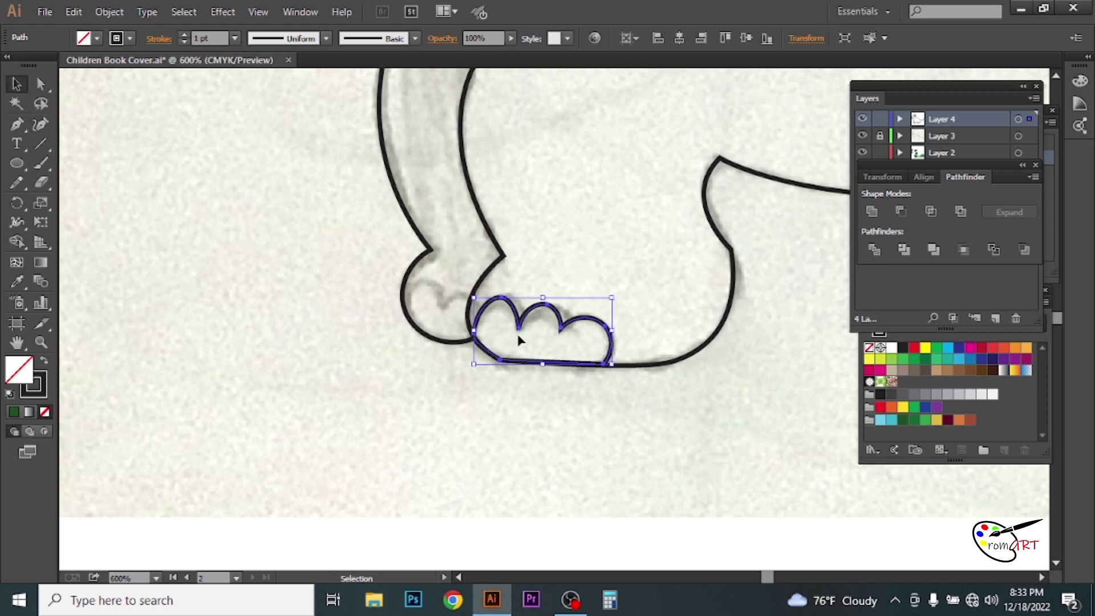
- Outline the toes of the back foot along the sketch
key("p")
left_click(422, 342)
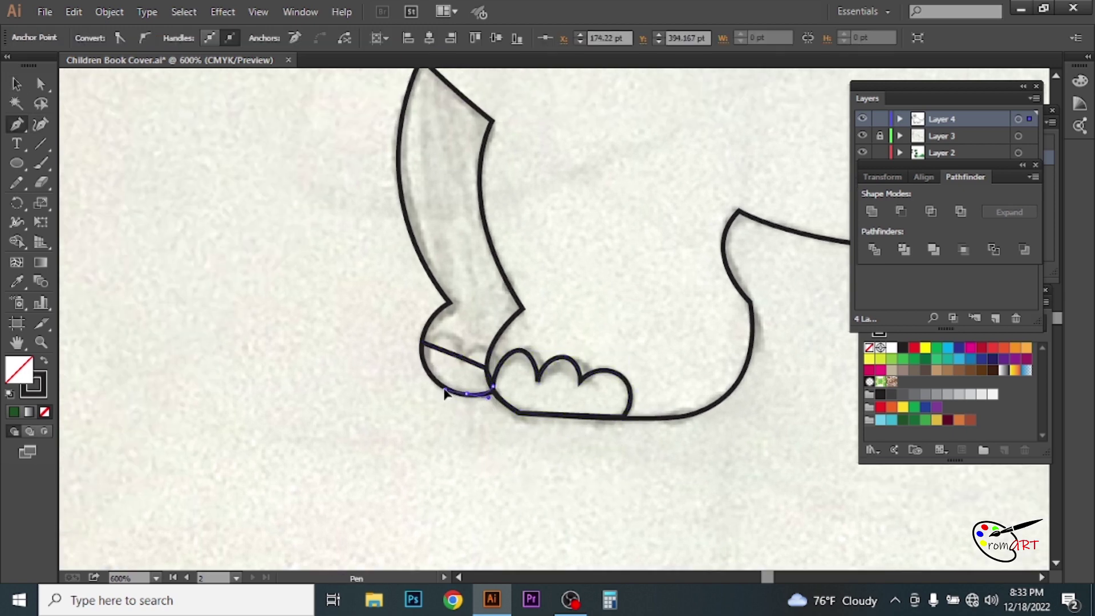
key("shift+grave")
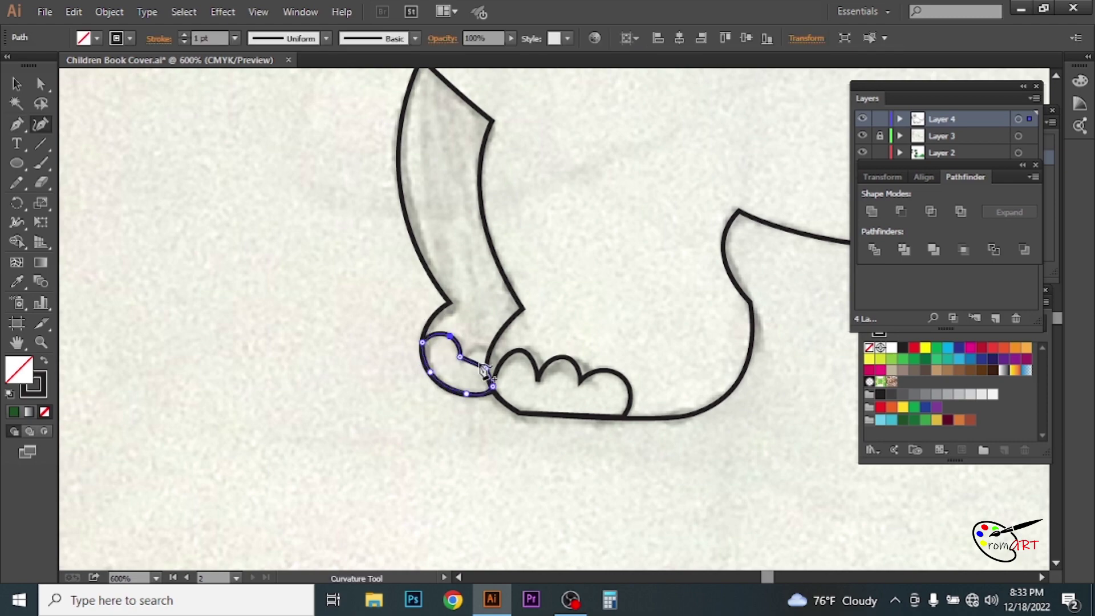
left_click(16, 120)
scroll(643, 330, "right", 5)
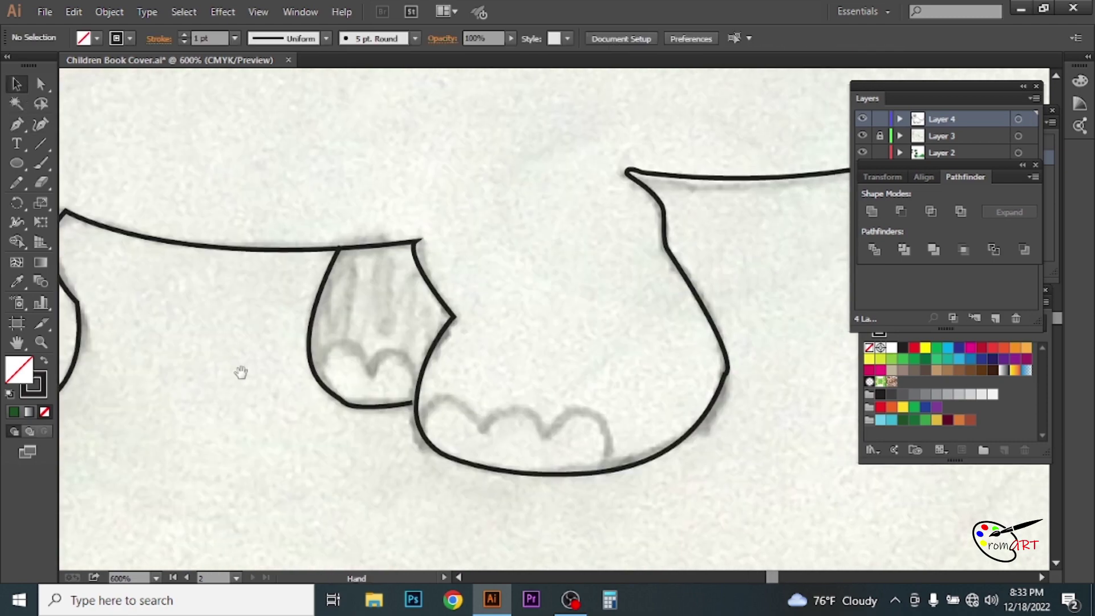
left_click(370, 374)
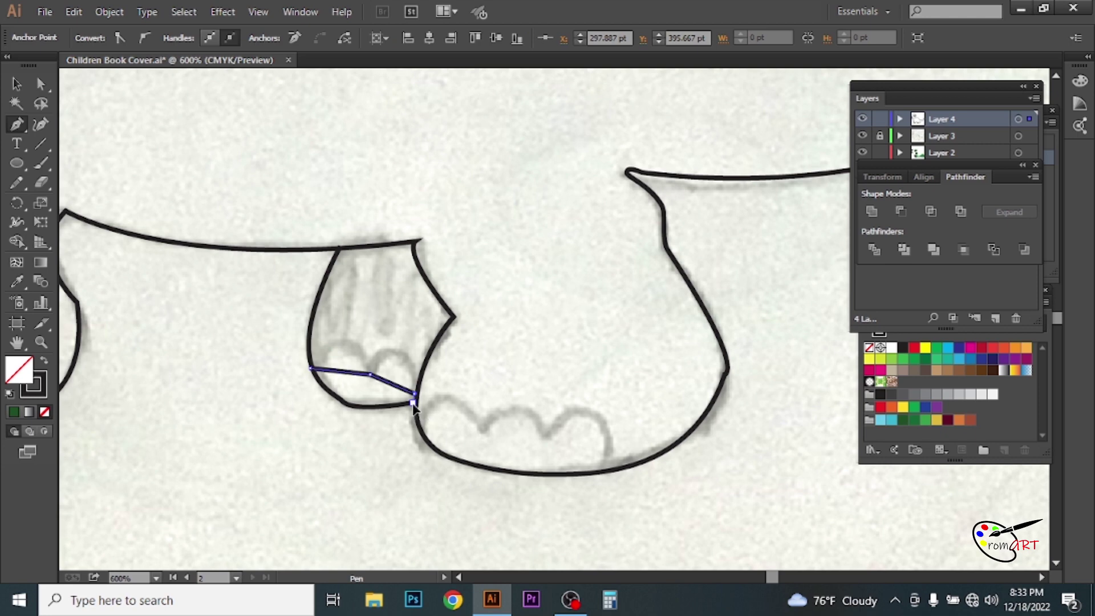
left_click(414, 402)
- Close the back toe path with a curved segment and round its toes
key("ctrl+z")
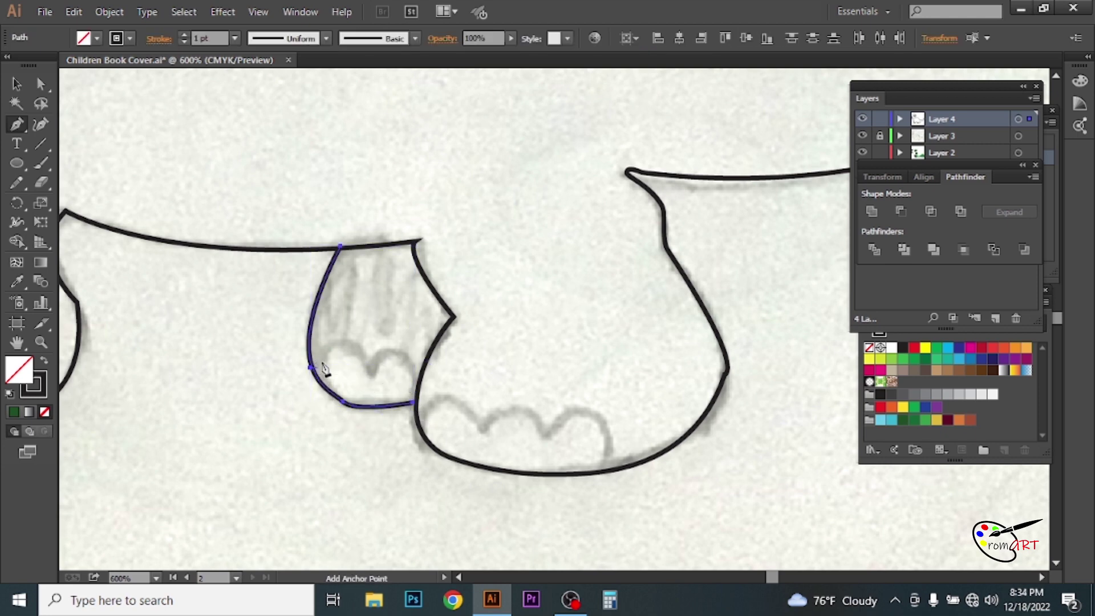
left_click(371, 372)
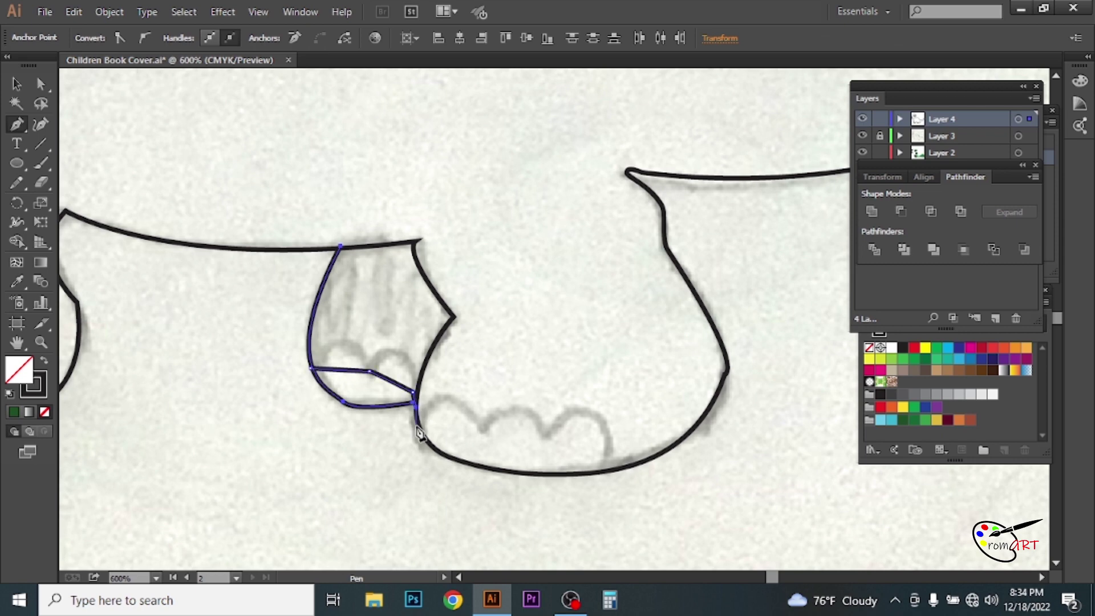
left_click_drag(311, 371, 285, 308)
key("shift+grave")
left_click(401, 418)
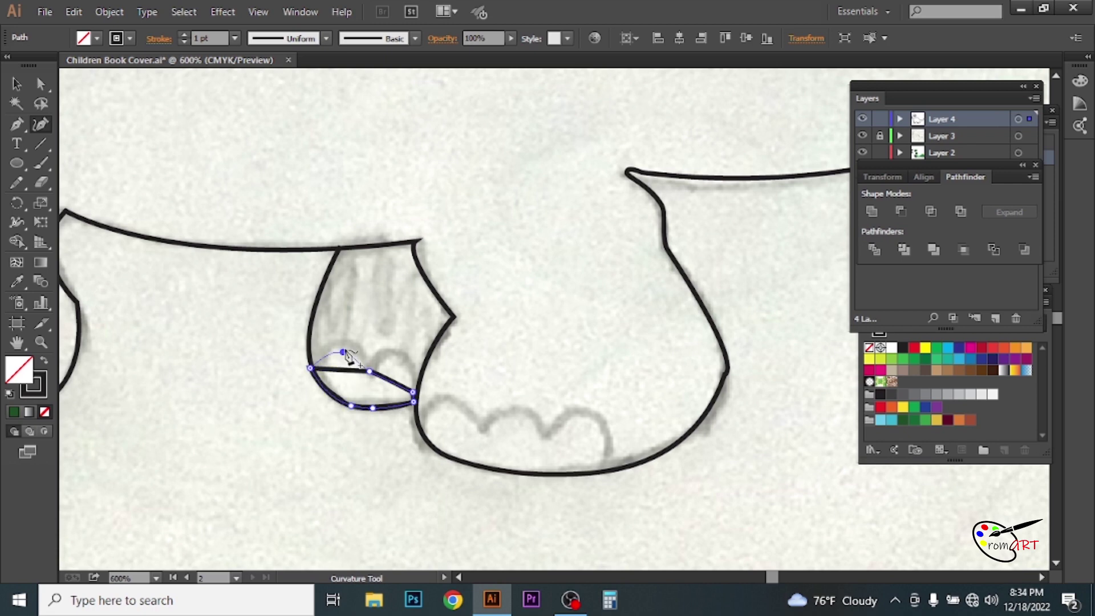
left_click(345, 341)
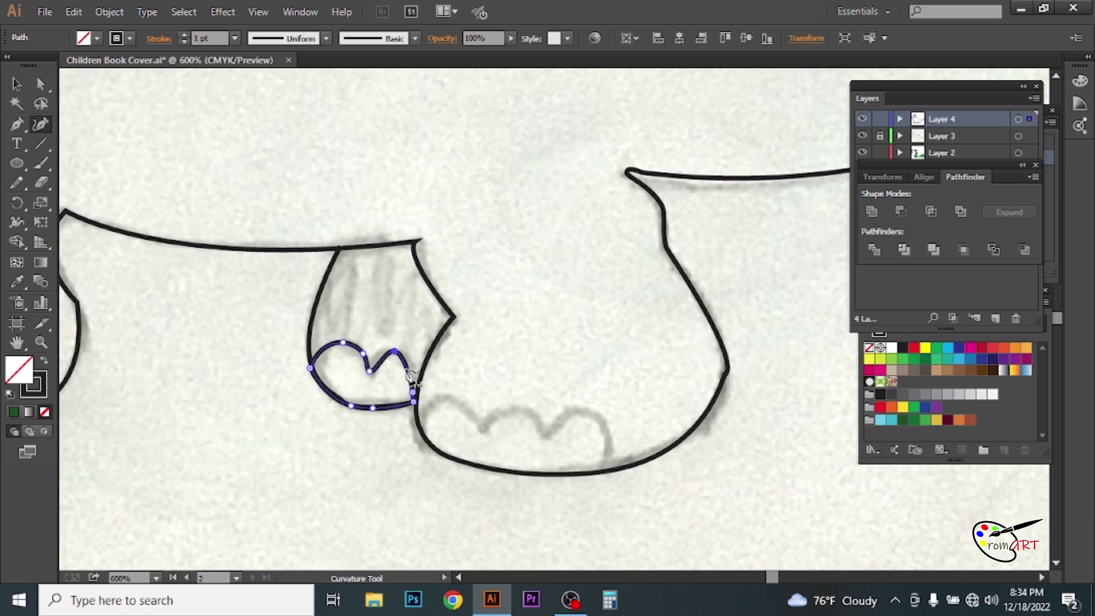
- Outline the other foot's toes and curve them into scalloped bumps
key("v")
left_click(313, 476)
left_click_drag(457, 492, 283, 476)
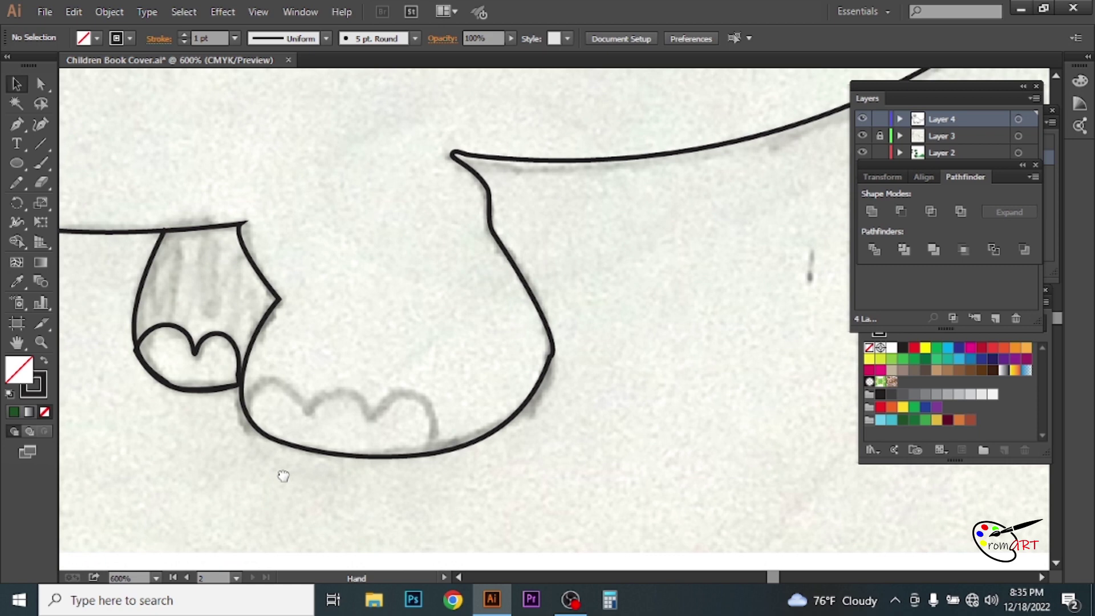
left_click(250, 420)
left_click(306, 411)
left_click(369, 418)
left_click(431, 452)
left_click(249, 420)
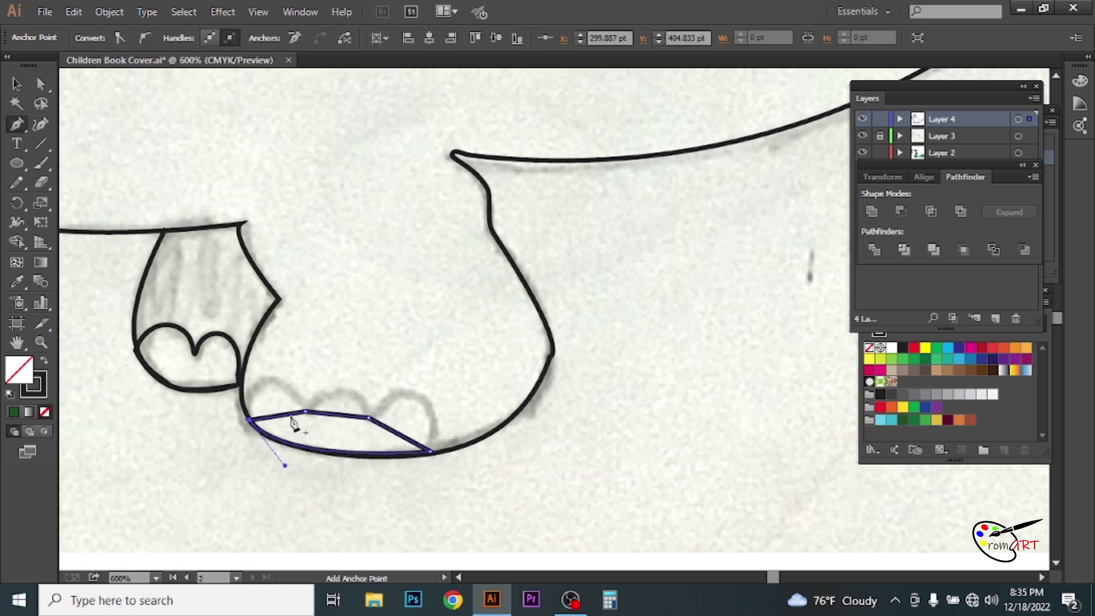
key("shift+grave")
left_click(352, 453)
left_click_drag(277, 415, 261, 381)
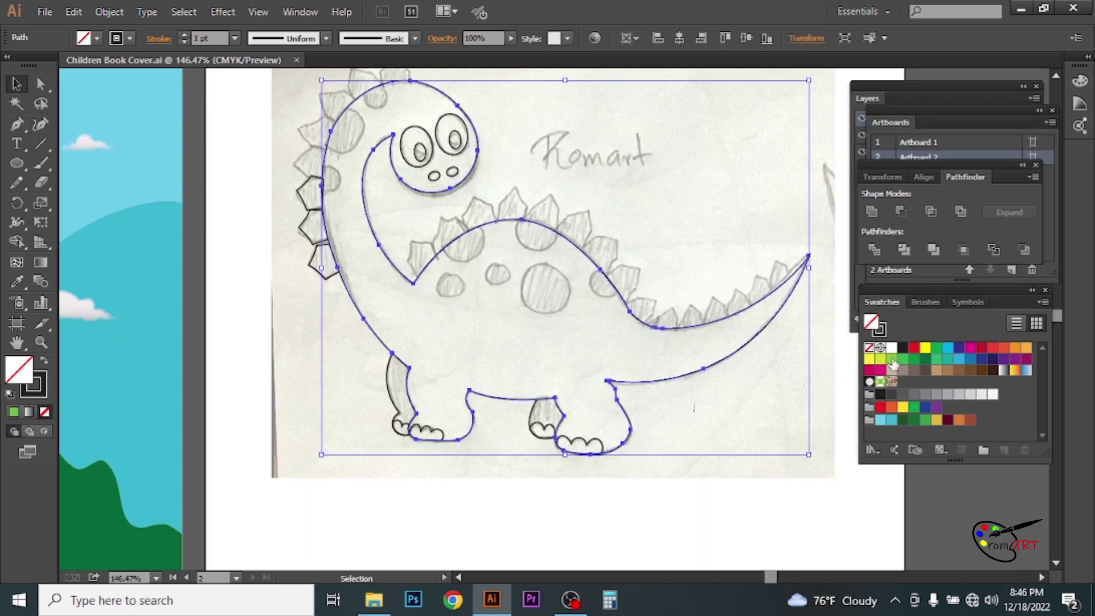
- Fill the dinosaur body green, refining the shade in the Color Picker
left_click(892, 360)
double_click(16, 377)
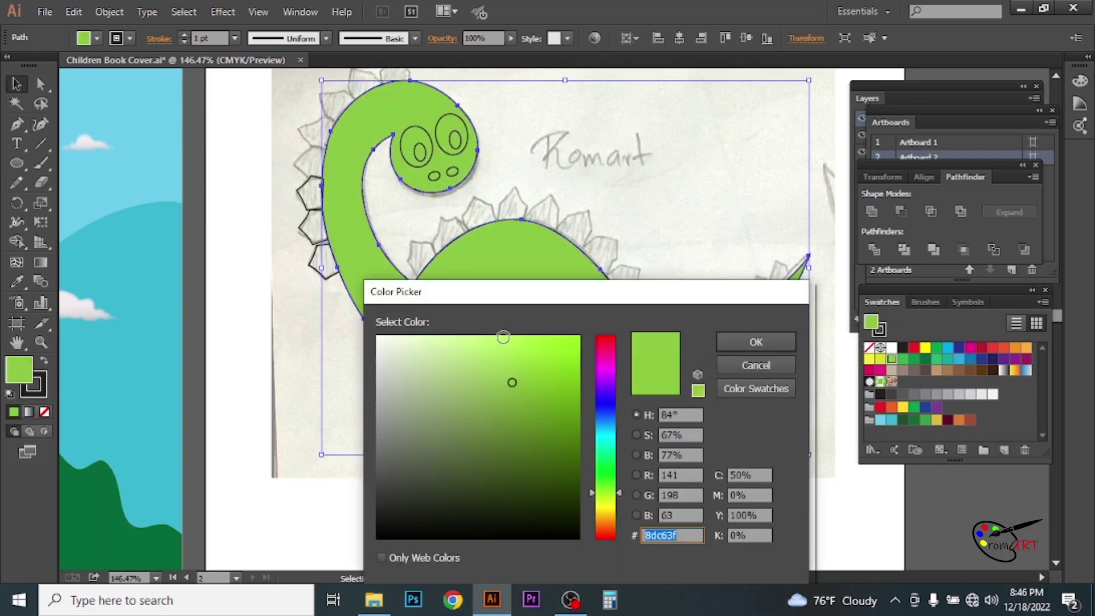
left_click_drag(503, 342, 502, 336)
left_click(758, 344)
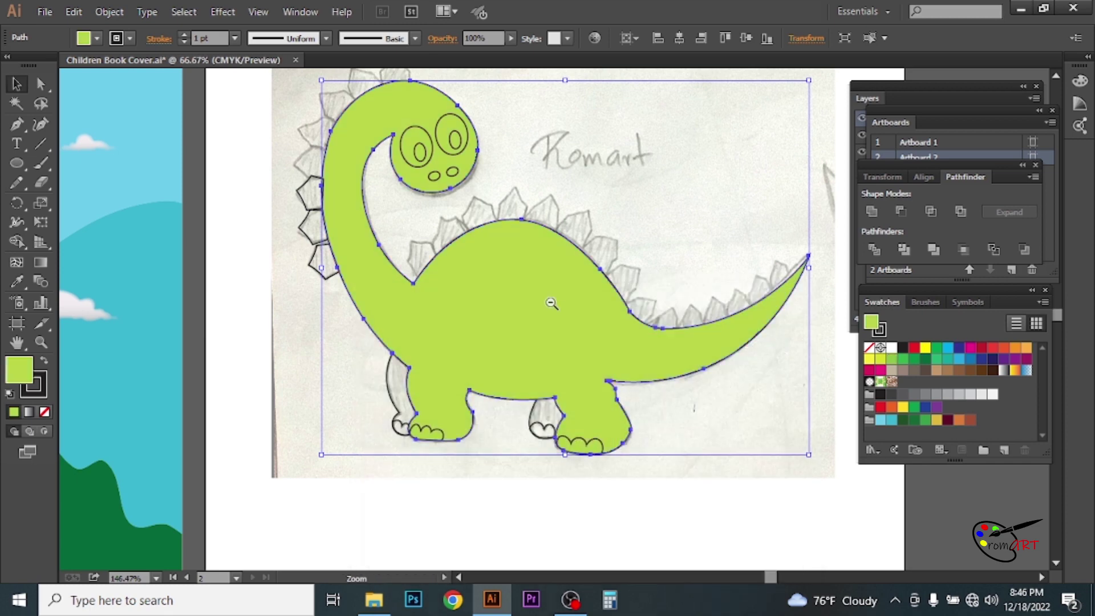
key("ctrl+alt+0")
double_click(19, 370)
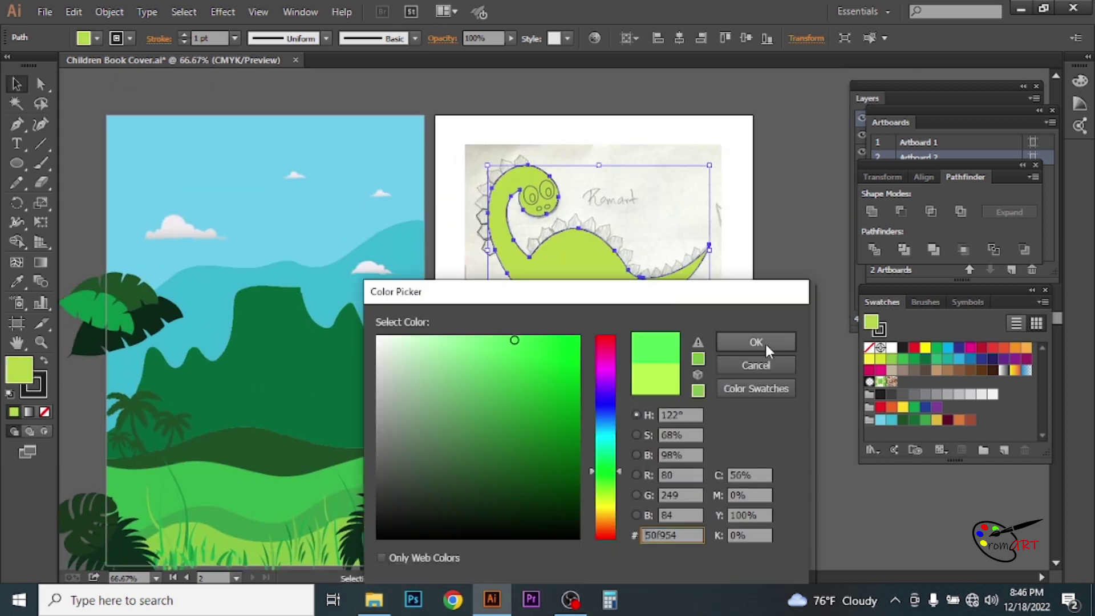
left_click(757, 342)
double_click(20, 374)
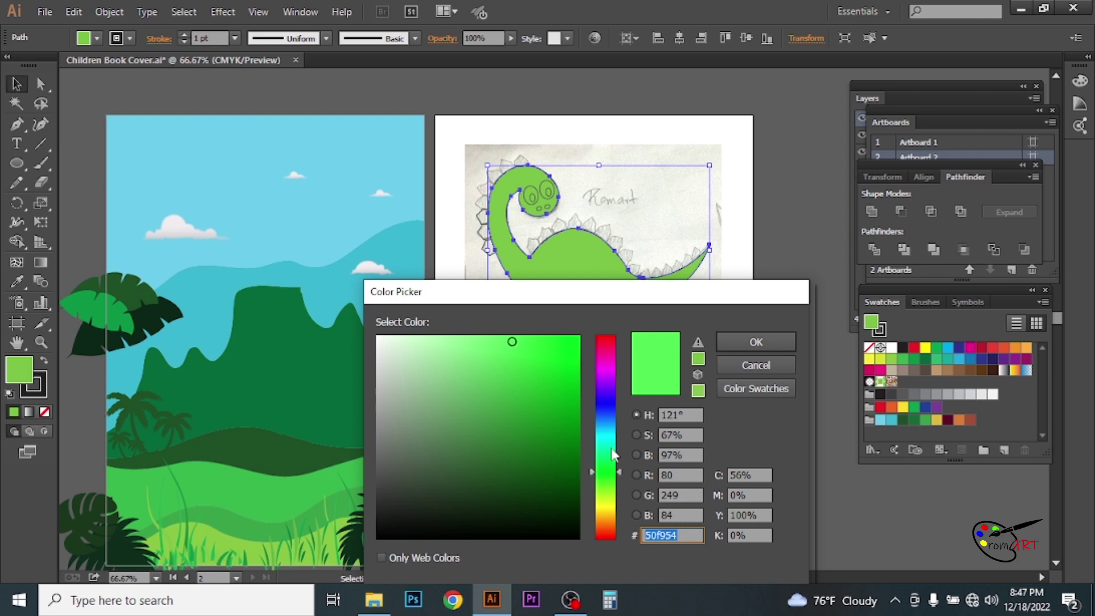
left_click(610, 467)
left_click(756, 342)
key("ctrl+1")
- With Shape Builder, fill one neck spike a lighter blue
key("shift+m")
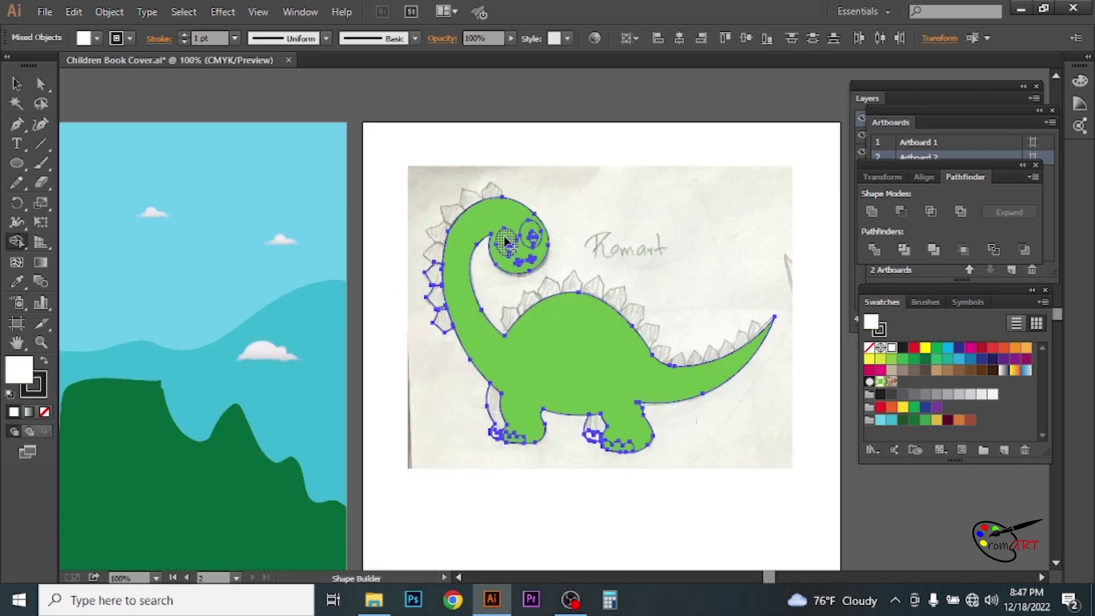
left_click(97, 38)
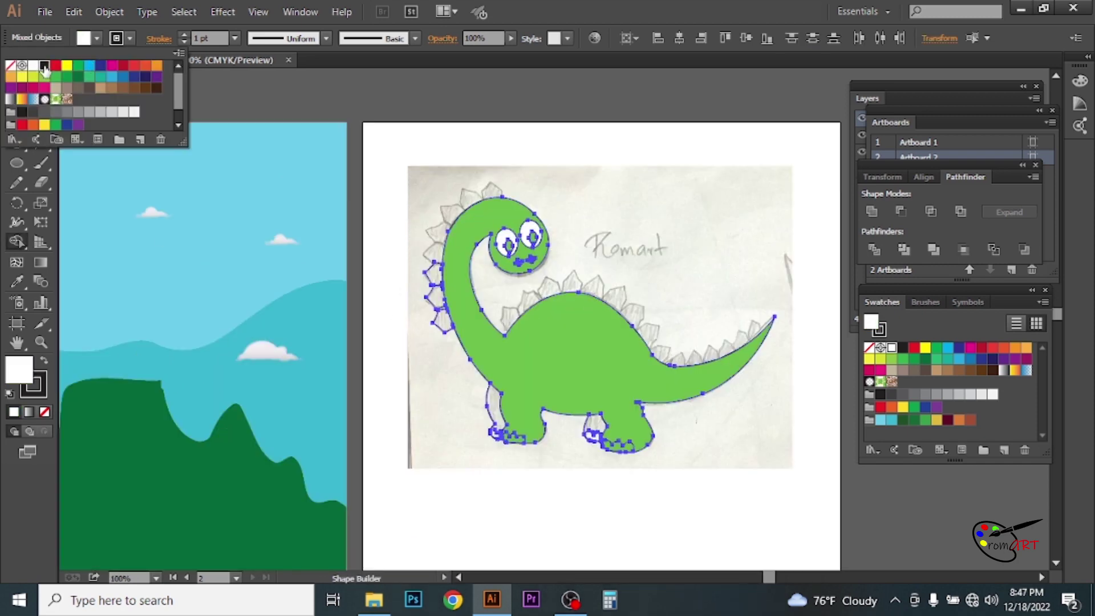
left_click(47, 73)
key("Escape")
scroll(539, 259, "up", 1)
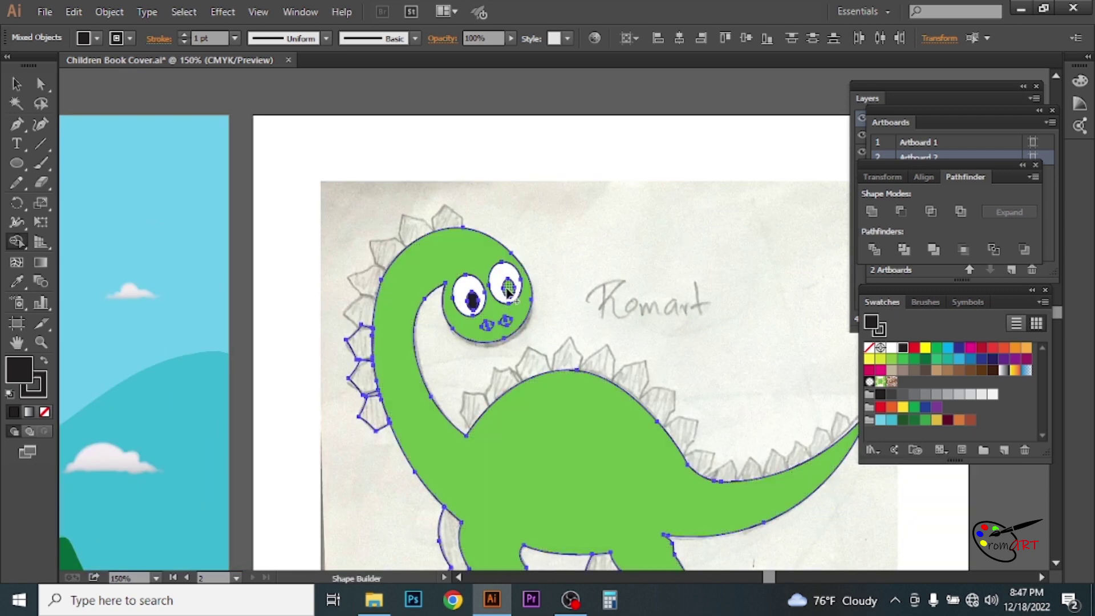
left_click(958, 347)
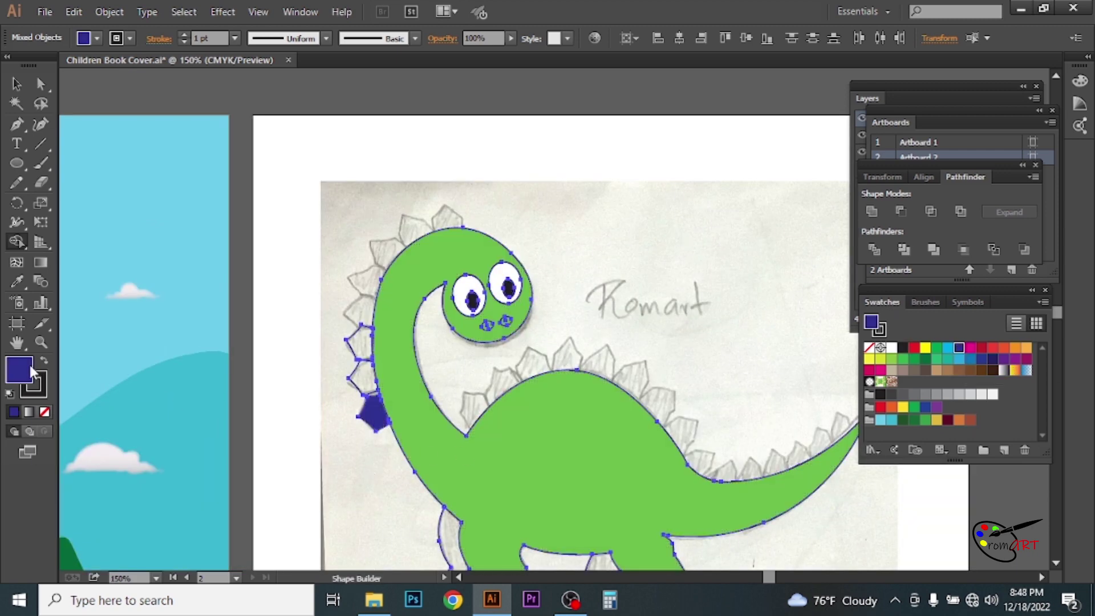
double_click(32, 373)
left_click(603, 392)
left_click(755, 340)
left_click(375, 412)
double_click(32, 373)
left_click(768, 340)
- Fill the back leg and the far front leg dark green
key("v")
scroll(400, 342, "down", 2)
scroll(796, 482, "up", 2)
key("shift+m")
left_click(913, 421)
left_click(447, 410)
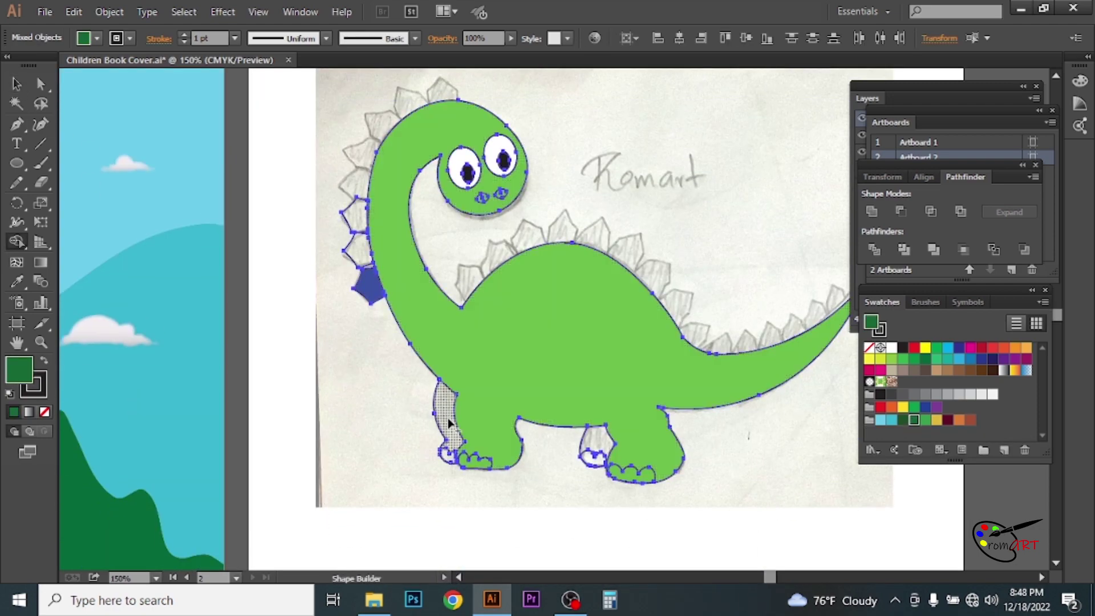
scroll(614, 512, "up", 3)
left_click(590, 340)
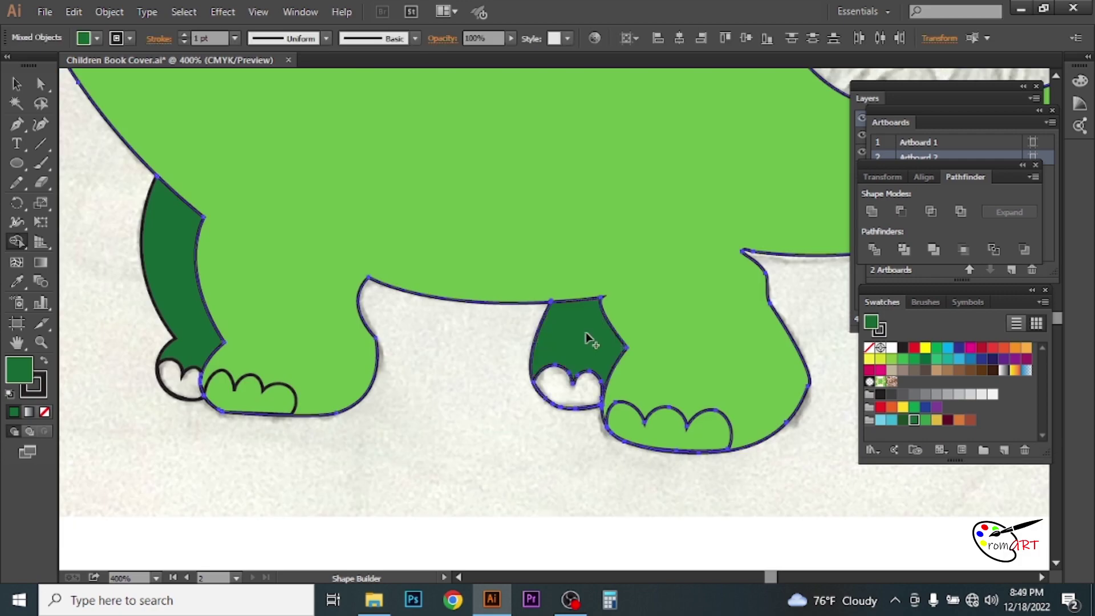
- Fill the toes on the front and back feet white
left_click(992, 394)
left_click(667, 430)
left_click(255, 403)
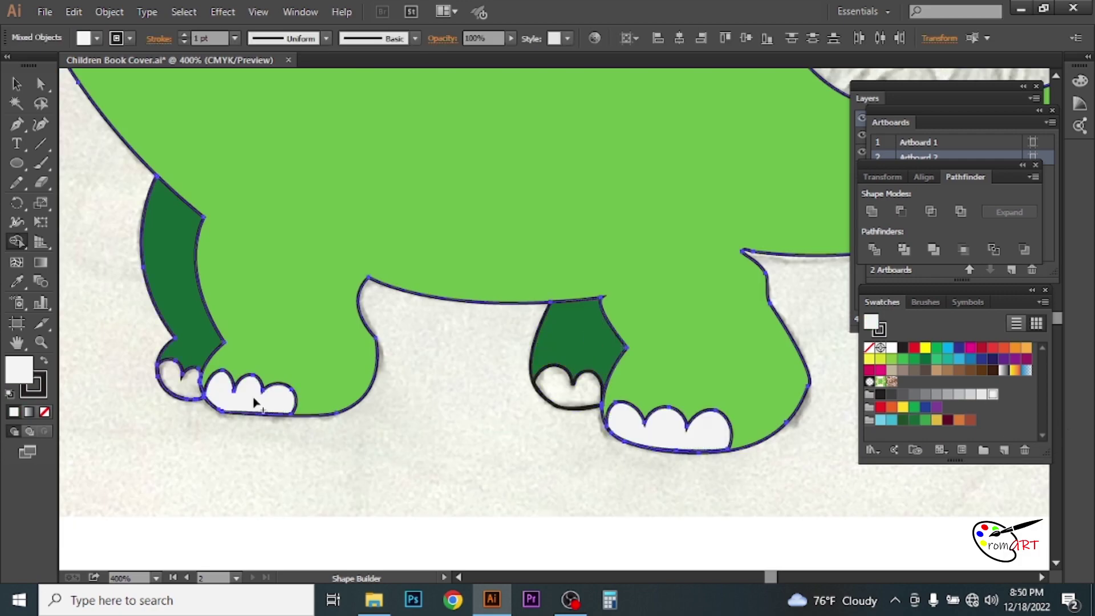
key("v")
left_click(507, 425)
key("ctrl+0")
scroll(506, 428, "up", 5)
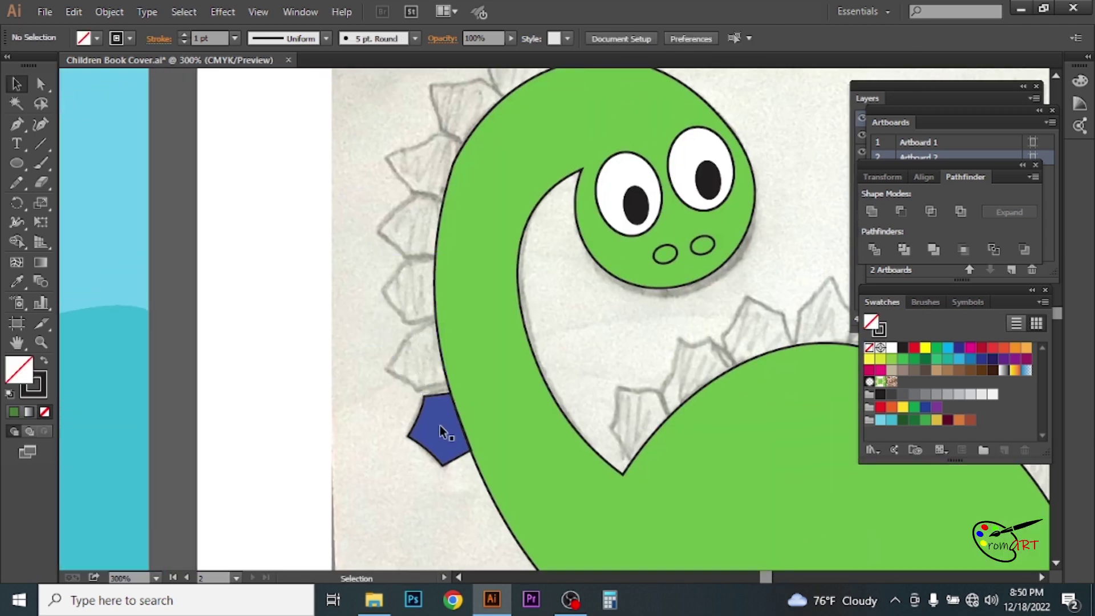
- Copy the blue spike up the neck, rotate it, and reshape its corner to meet the neck
left_click_drag(440, 425, 432, 375)
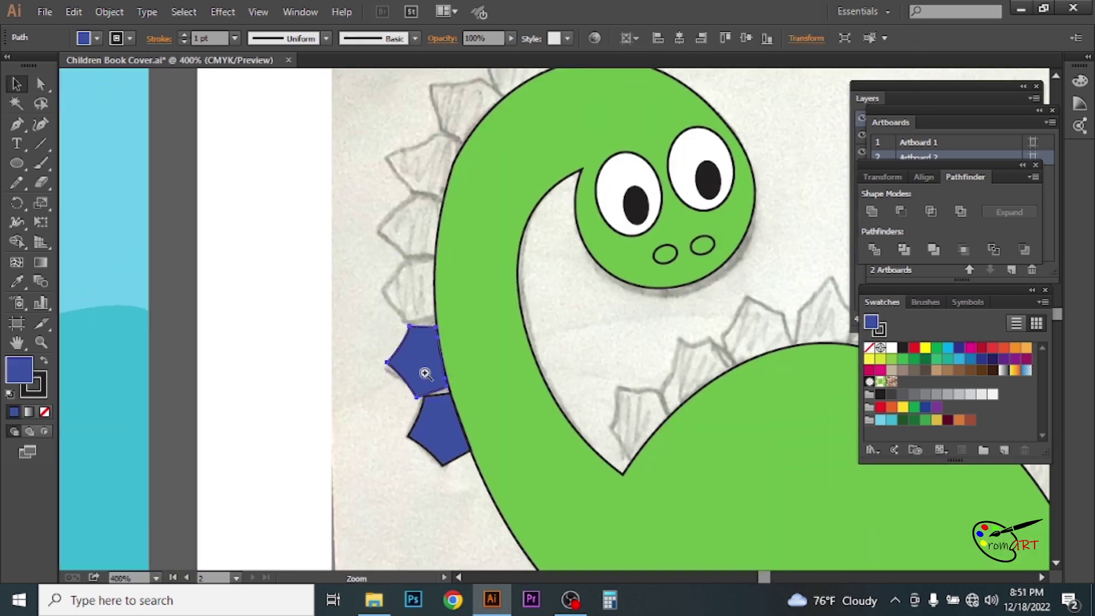
scroll(428, 372, "up", 1)
left_click_drag(460, 427, 423, 379)
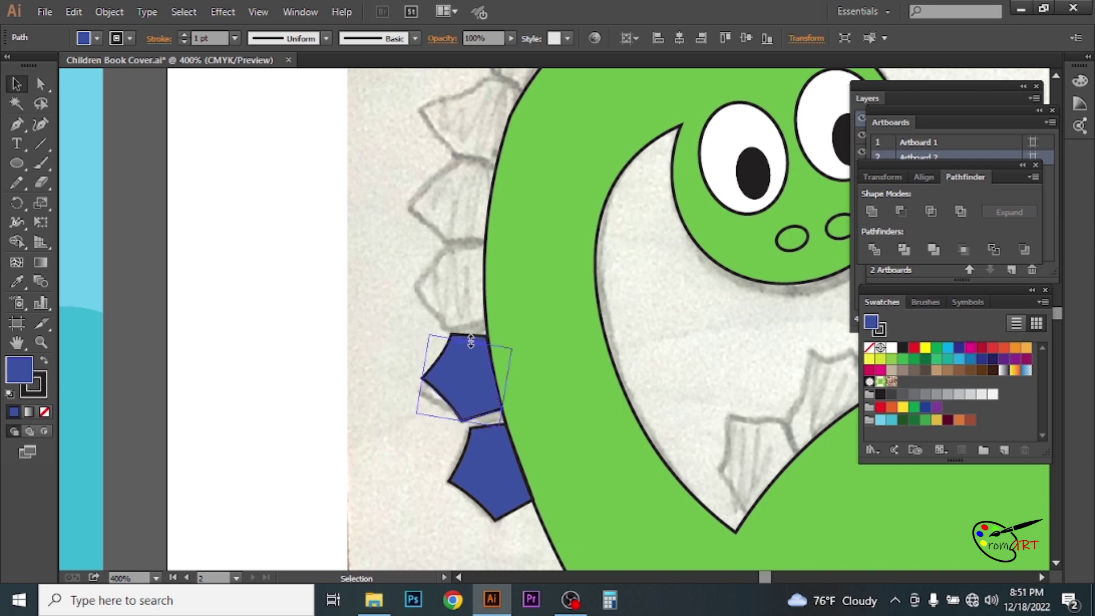
scroll(464, 393, "right", 1)
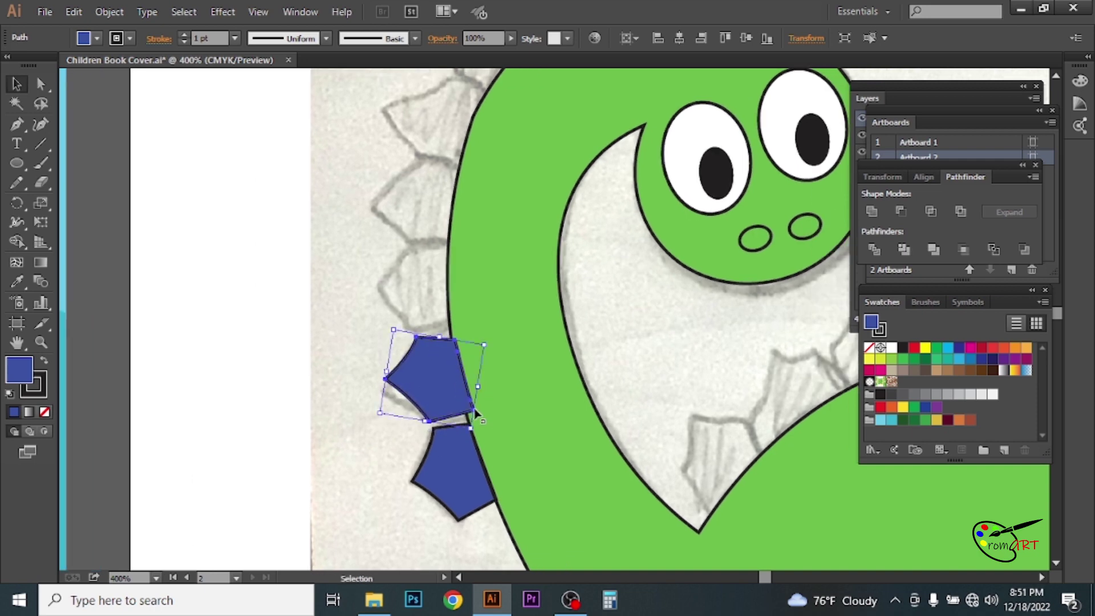
left_click_drag(468, 416, 465, 416)
left_click(41, 84)
left_click(342, 434)
left_click_drag(471, 421, 469, 420)
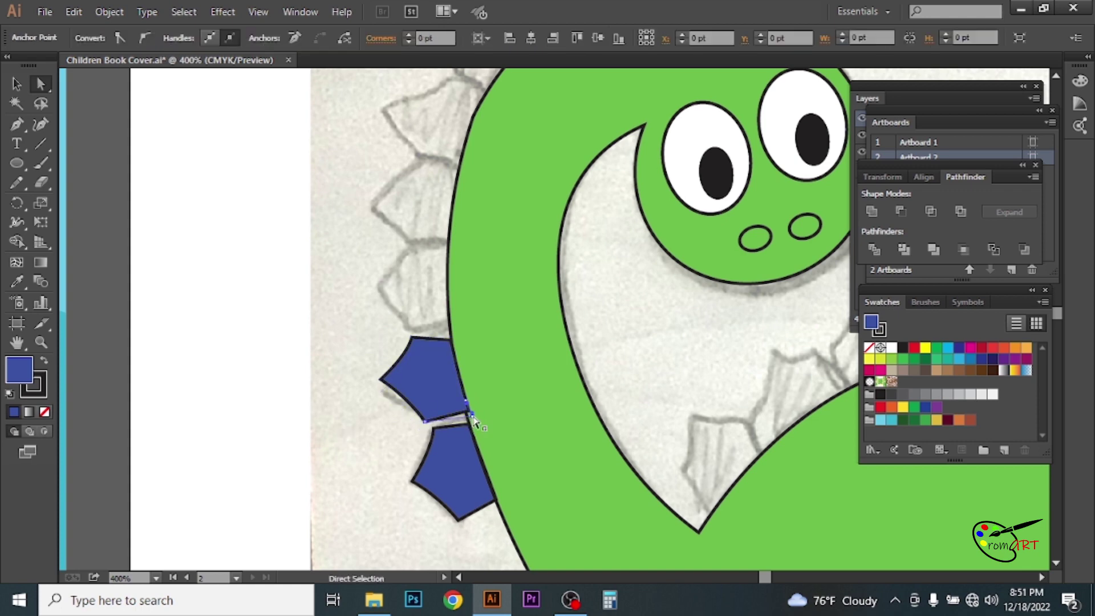
left_click(454, 332)
left_click(457, 351)
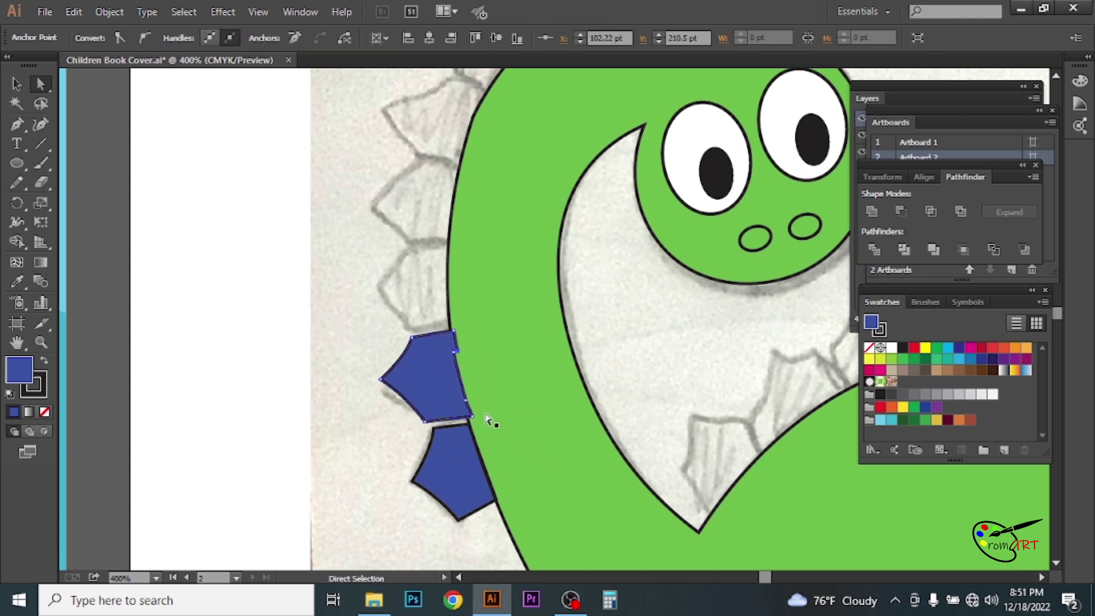
- Try sending the spike behind the body, undo that, and shift the lower spike slightly right
key("v")
key("ctrl+bracketleft")
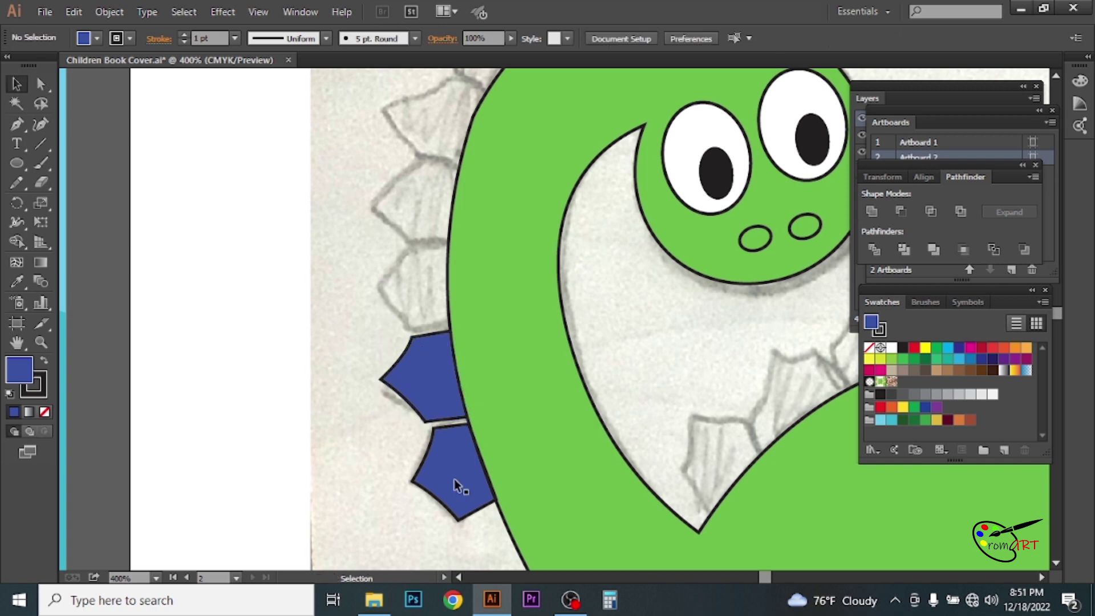
key("ctrl+z")
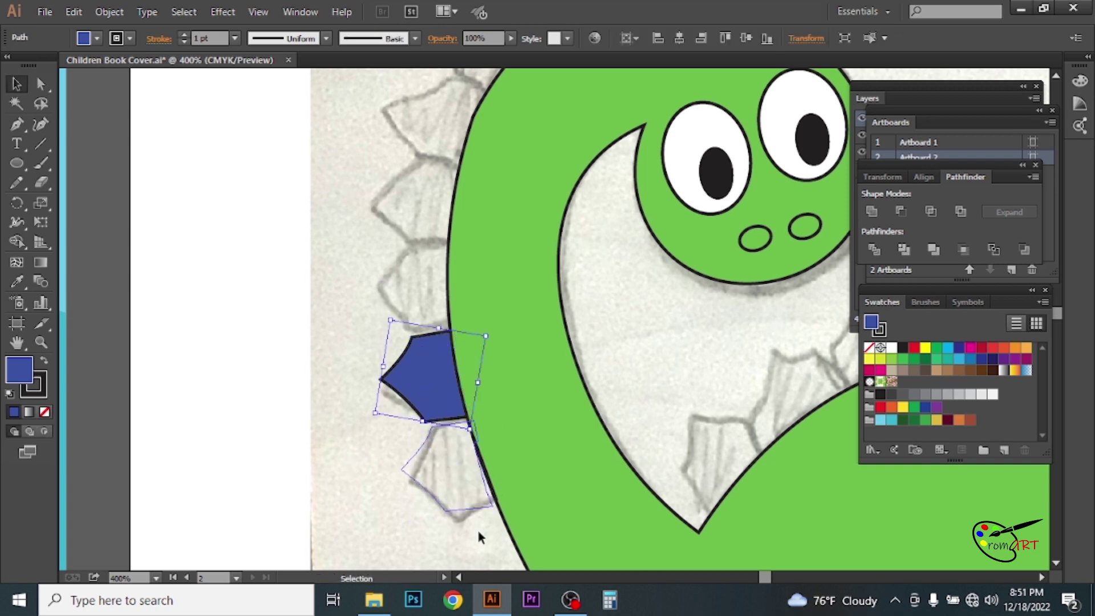
left_click_drag(455, 457, 457, 458)
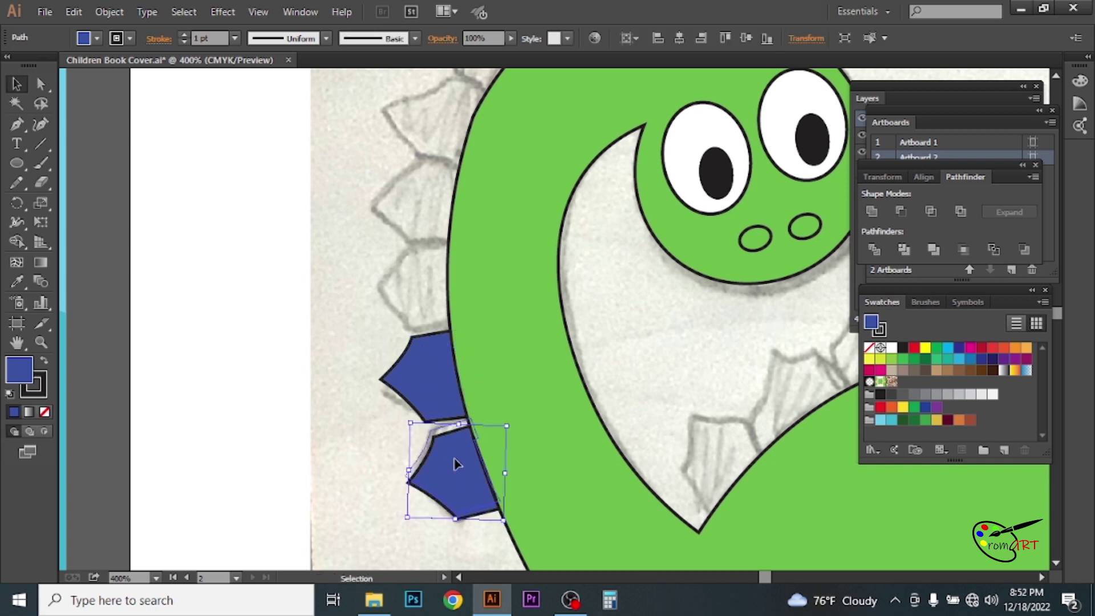
- Add another spike copy above the middle one and rotate it slightly
left_click_drag(425, 377, 426, 285)
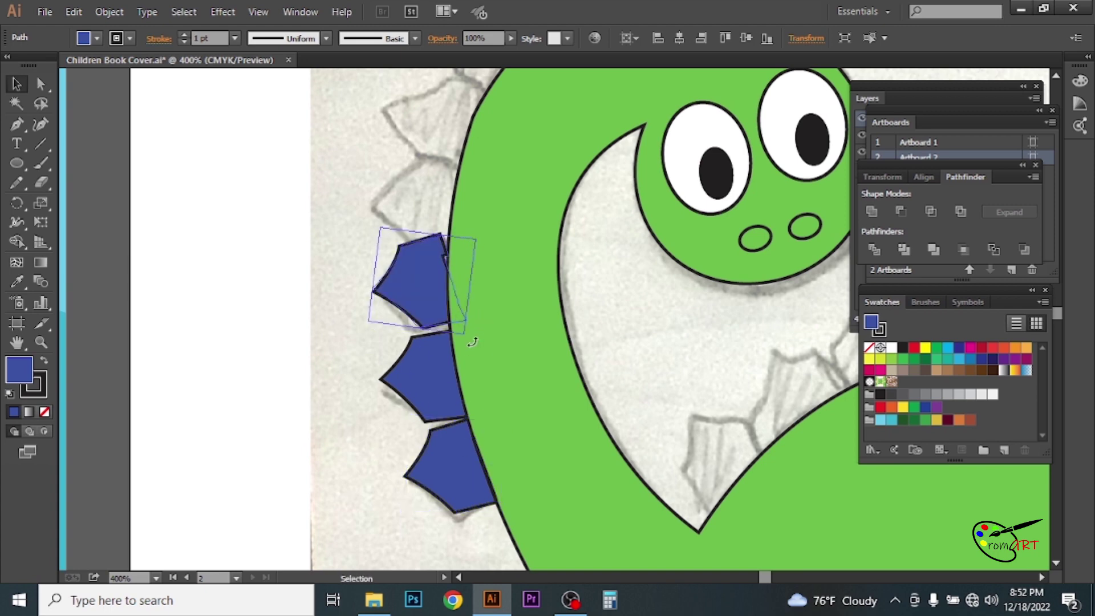
scroll(468, 260, "up", 3)
left_click_drag(428, 371, 428, 279)
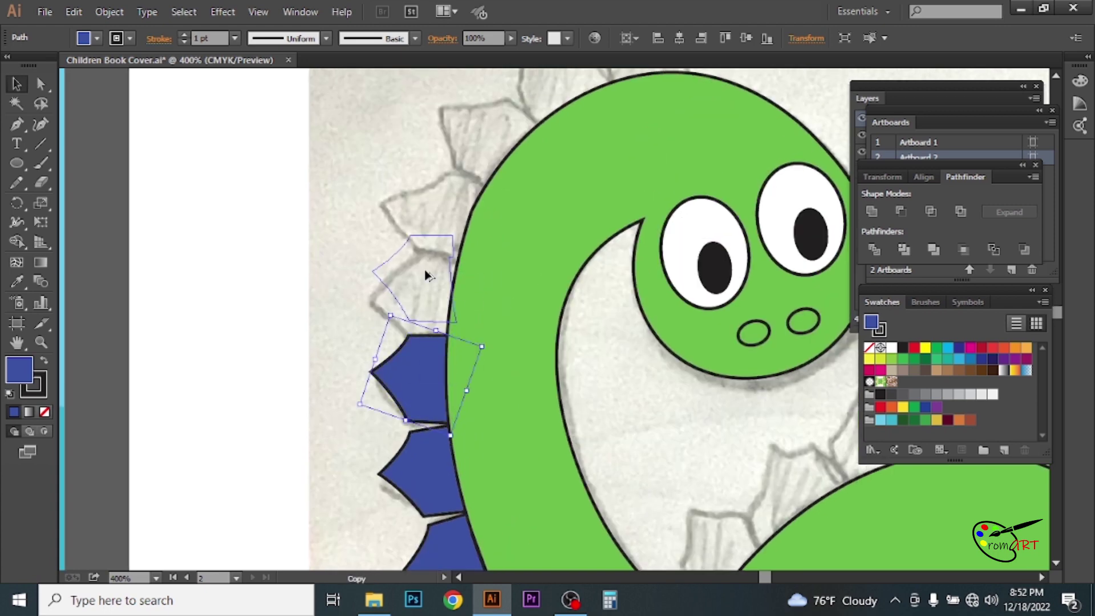
left_click_drag(482, 335, 456, 354)
left_click_drag(437, 217, 423, 286)
scroll(408, 318, "up", 2)
scroll(408, 318, "down", 3)
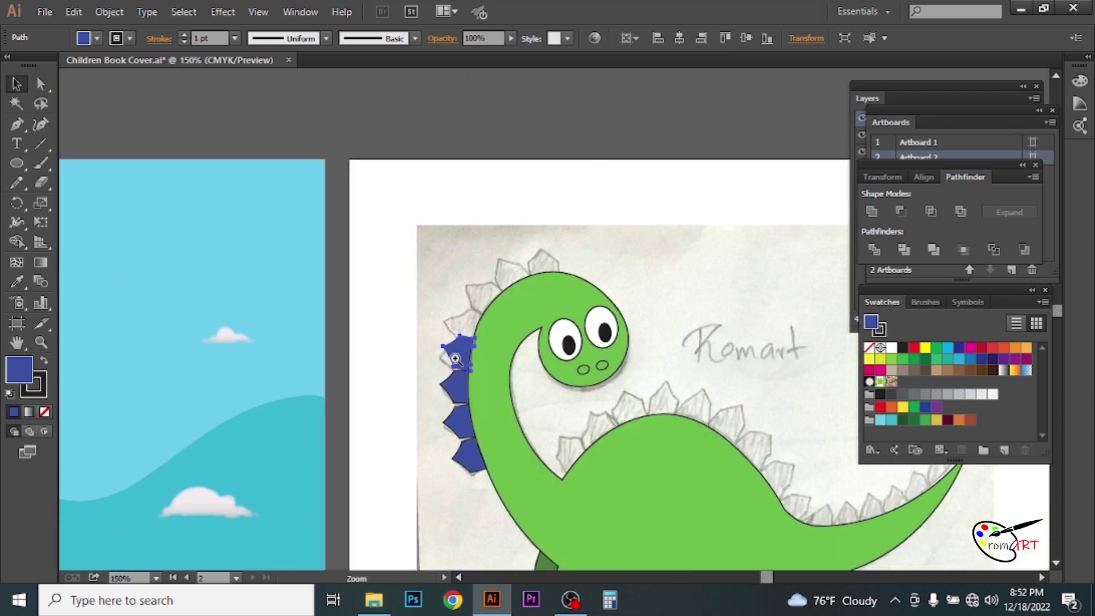
scroll(409, 318, "up", 4)
- Add a taller spike copy at the top of the neck, adjusting its anchor point
left_click_drag(406, 362, 414, 305)
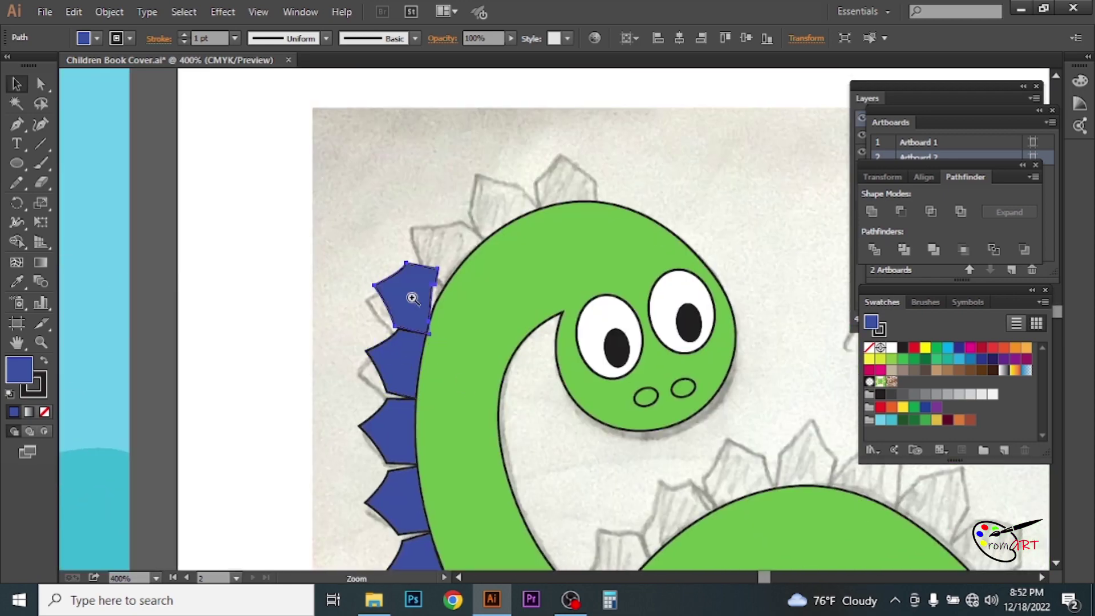
scroll(415, 305, "up", 1)
mouse_move(408, 342)
left_mouse_down()
mouse_move(428, 336)
mouse_move(362, 375)
mouse_move(401, 303)
mouse_move(432, 303)
left_mouse_up()
left_click(450, 280)
key("a")
left_click(340, 217)
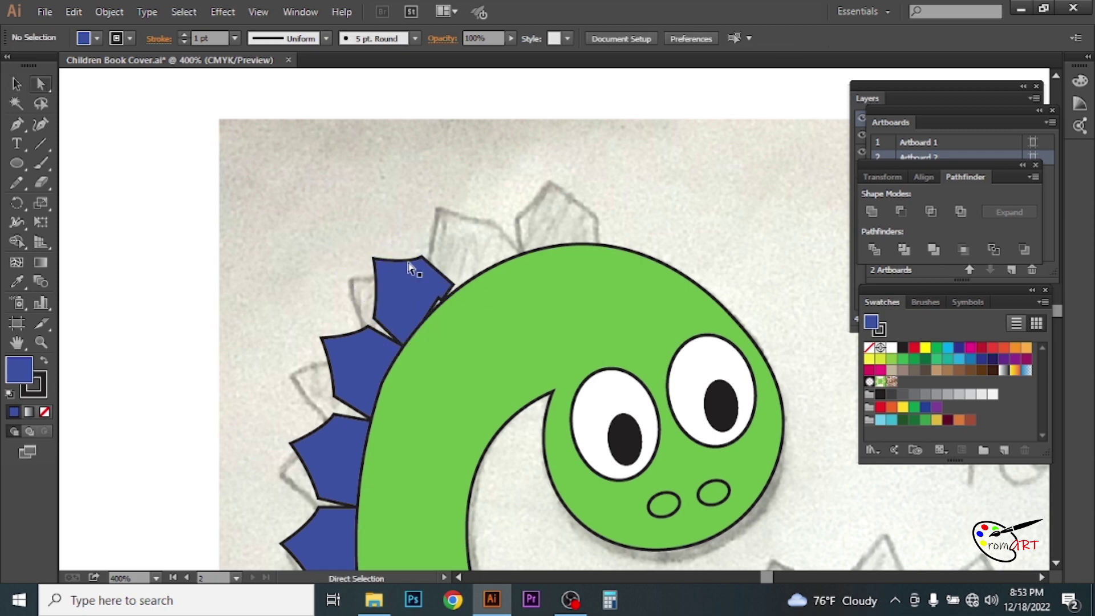
left_click(452, 283)
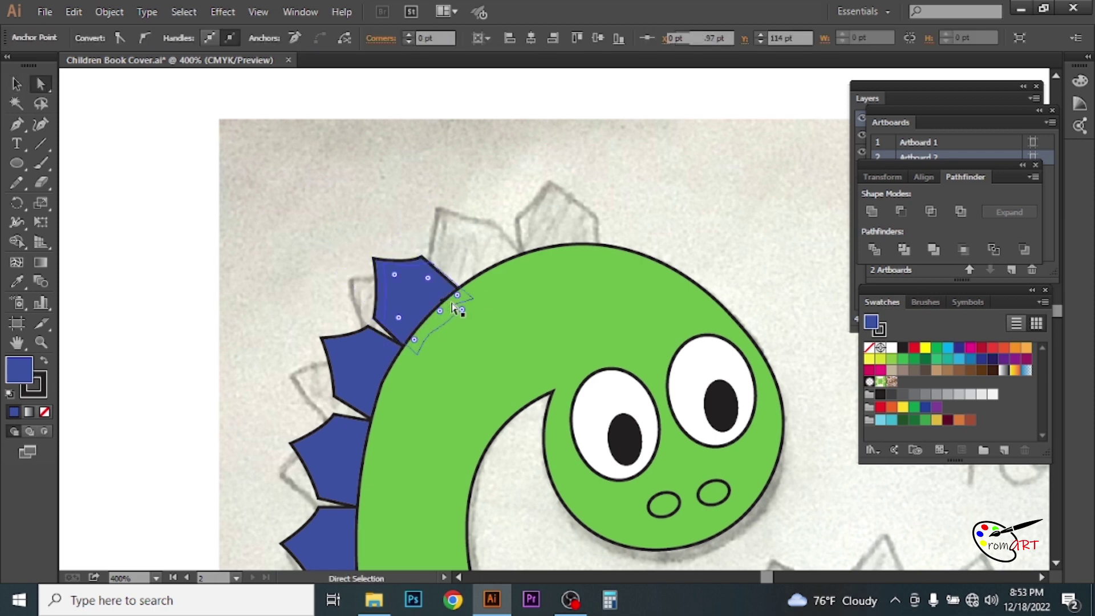
left_click_drag(455, 305, 460, 304)
left_click(16, 82)
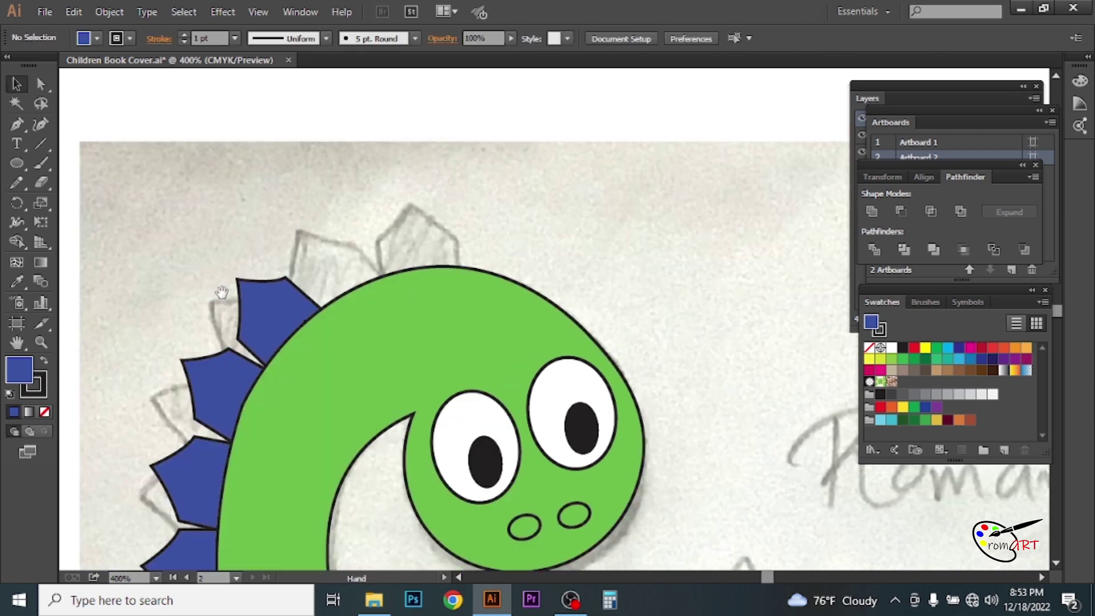
left_click_drag(290, 330, 355, 269)
left_click_drag(328, 209, 327, 203)
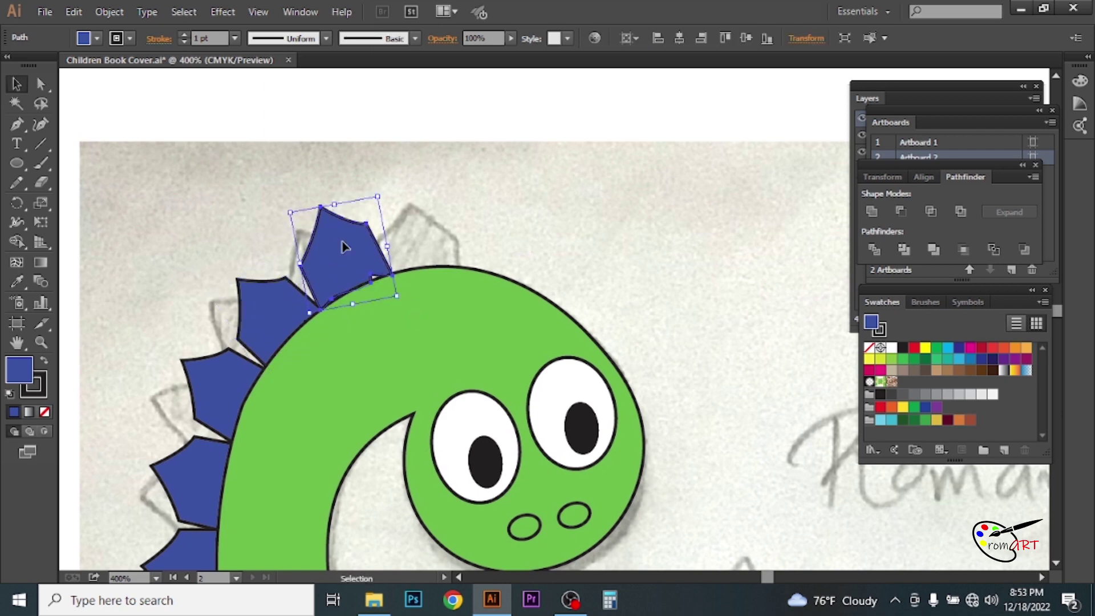
left_click_drag(322, 289, 418, 258)
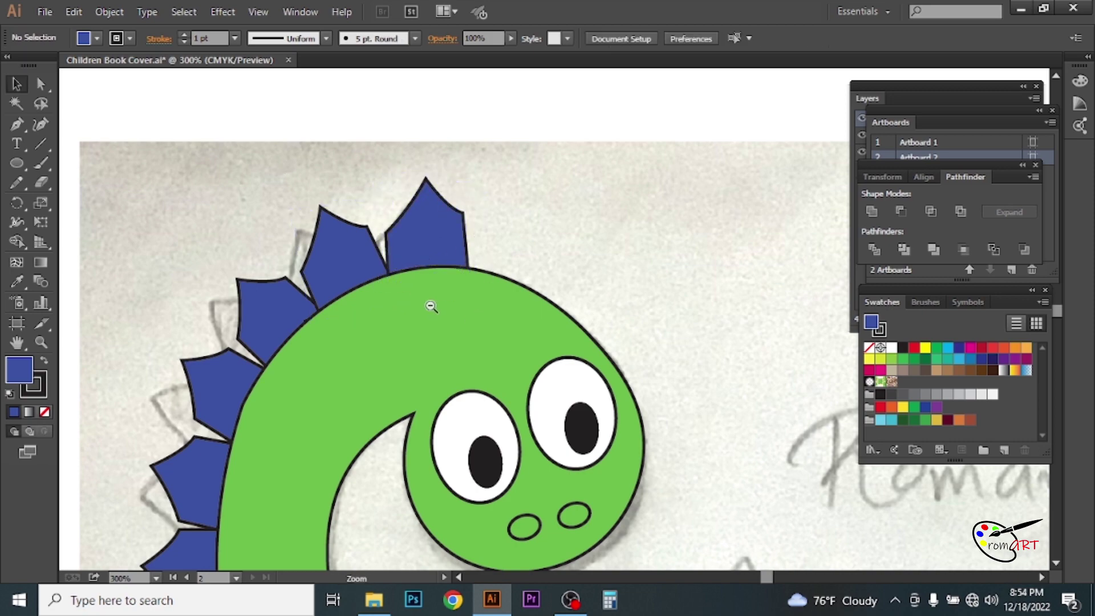
key("ctrl+minus")
key("ctrl+minus")
- Copy a spike onto the back just behind the neck and rotate it to fit
key("ctrl+equal")
left_click_drag(459, 328, 568, 349)
key("ctrl+equal")
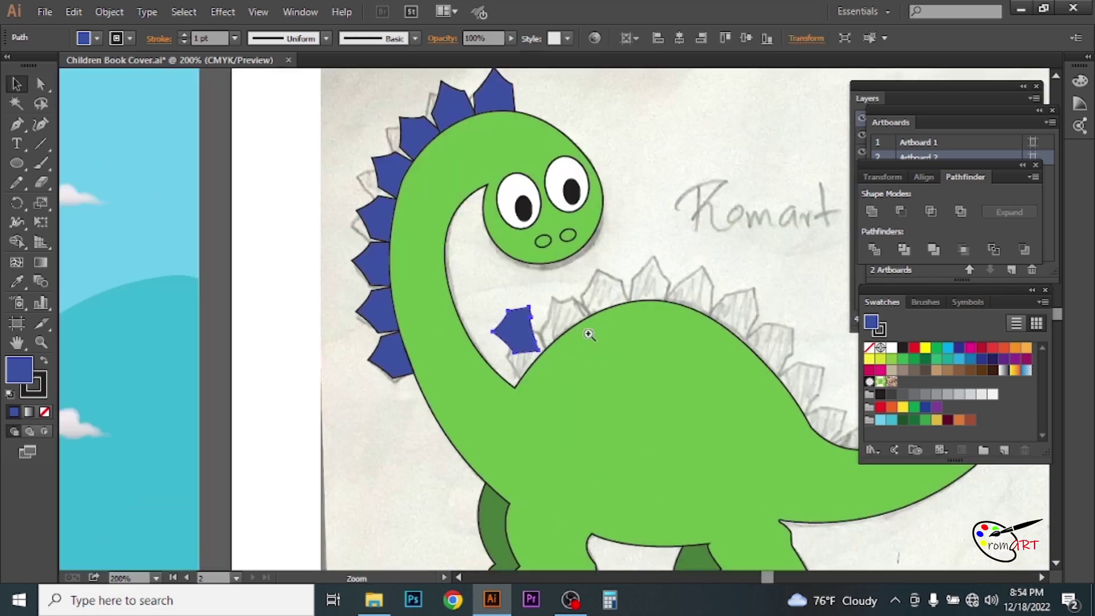
key("ctrl+equal")
left_click_drag(502, 285, 523, 327)
left_click_drag(445, 320, 462, 350)
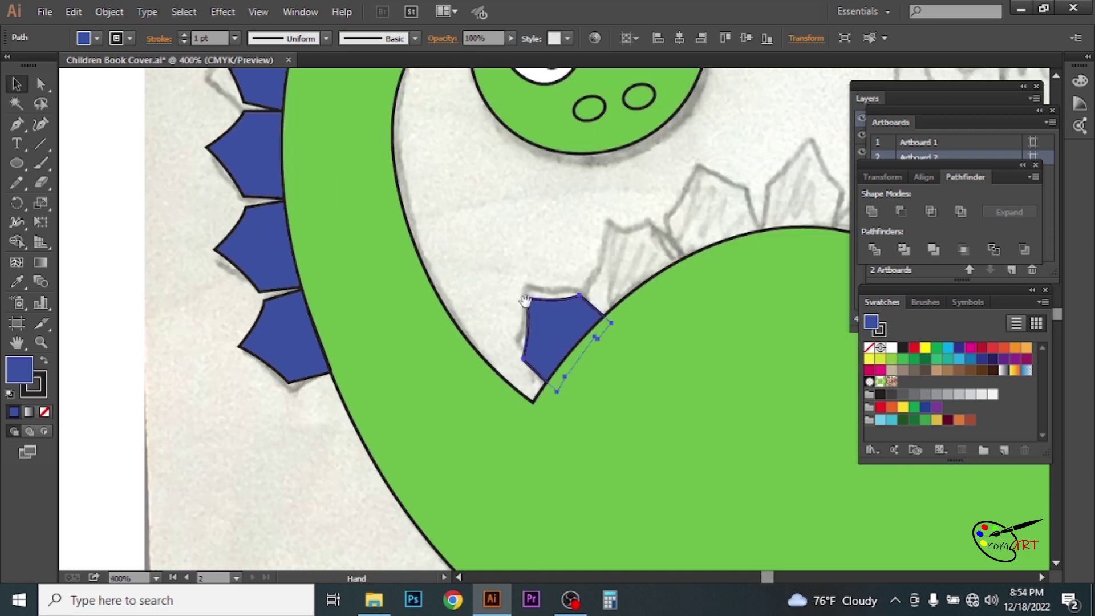
left_click(607, 354)
key("ctrl+equal")
- Add three more rotated spike copies along the top of the back
left_click_drag(342, 399, 393, 363)
mouse_move(407, 297)
left_mouse_down()
mouse_move(423, 302)
mouse_move(506, 257)
left_mouse_up()
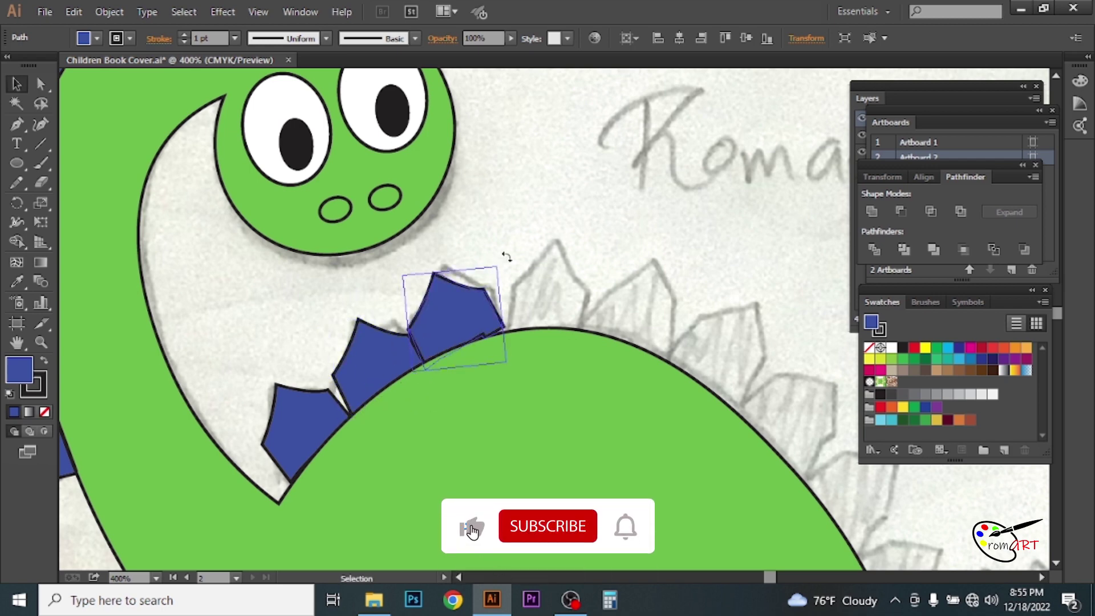
left_click_drag(465, 311, 550, 299)
mouse_move(603, 273)
left_mouse_down()
mouse_move(620, 263)
mouse_move(627, 282)
left_mouse_up()
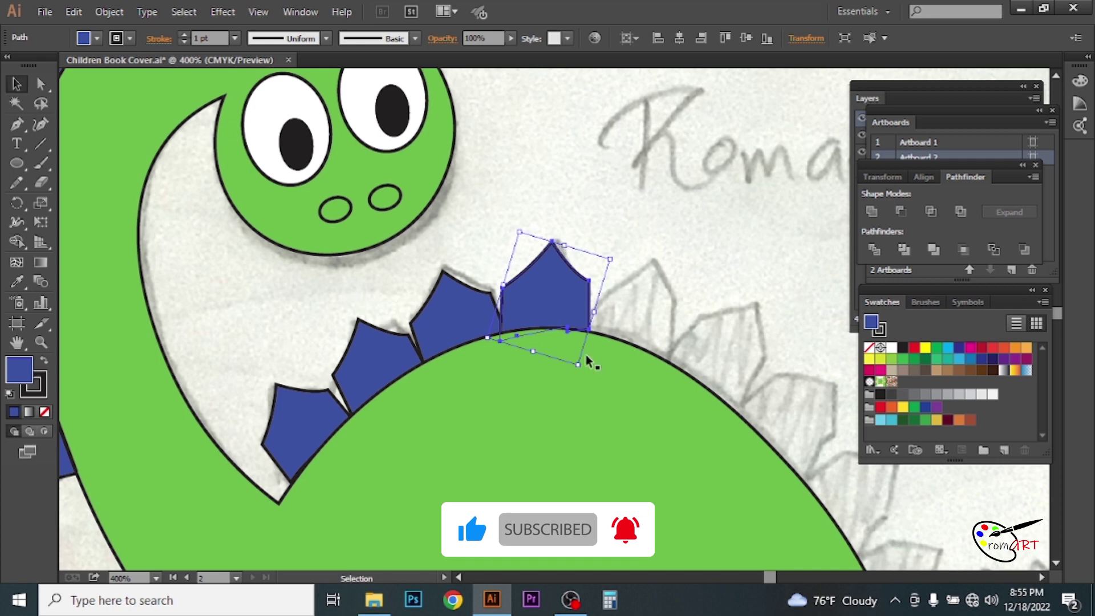
left_click_drag(550, 308, 550, 305)
left_click_drag(684, 313, 684, 313)
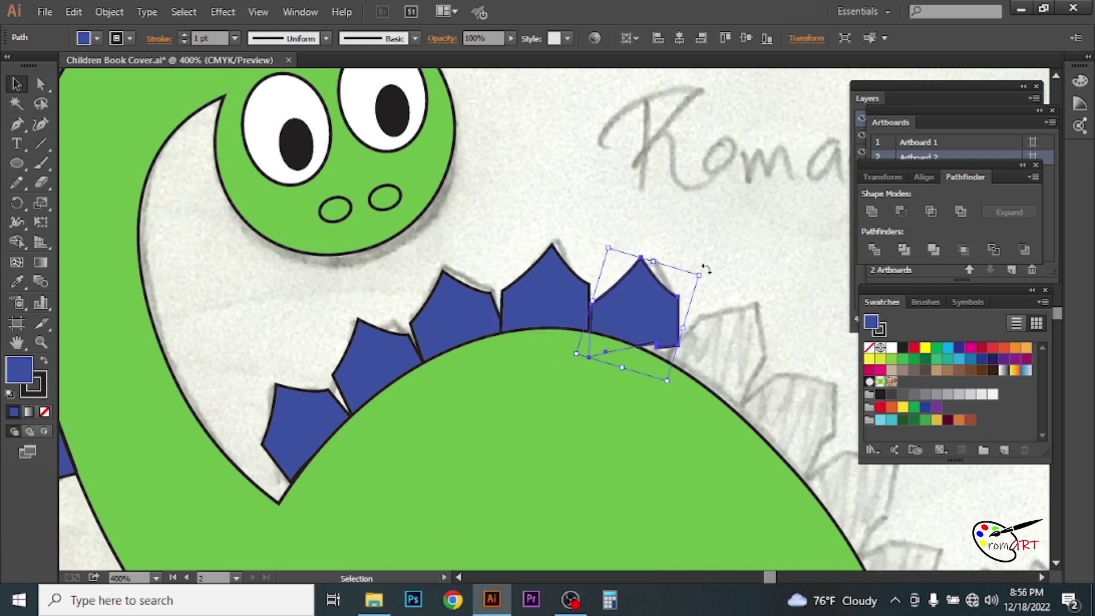
left_click_drag(662, 350, 608, 374)
scroll(721, 263, "down", 2)
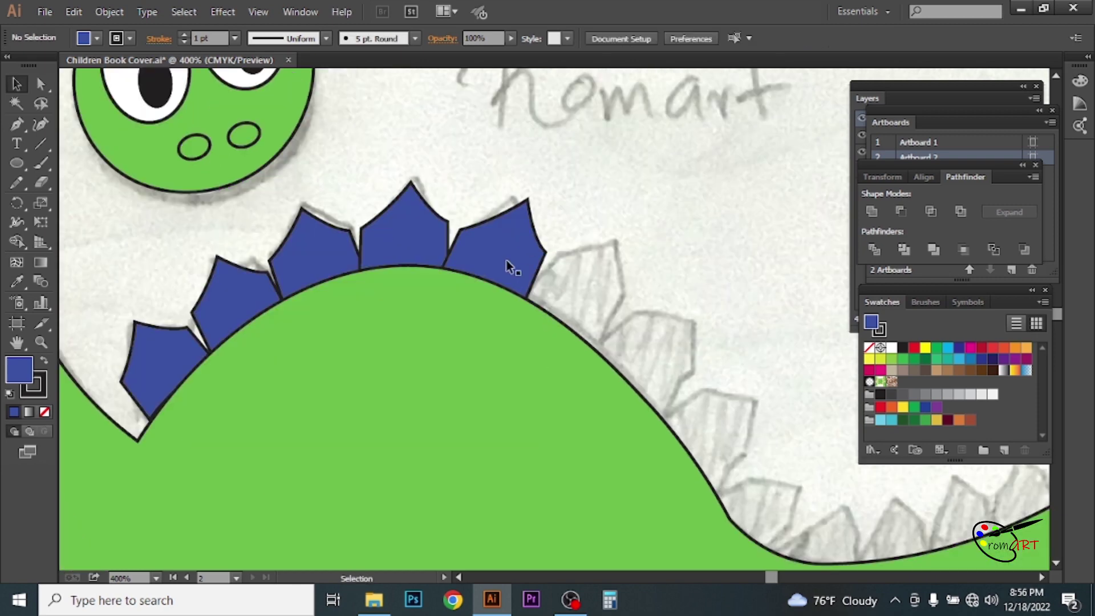
- Copy a spike further down the back, rotate it onto the curve, and nudge it left
key("a")
left_click(523, 207)
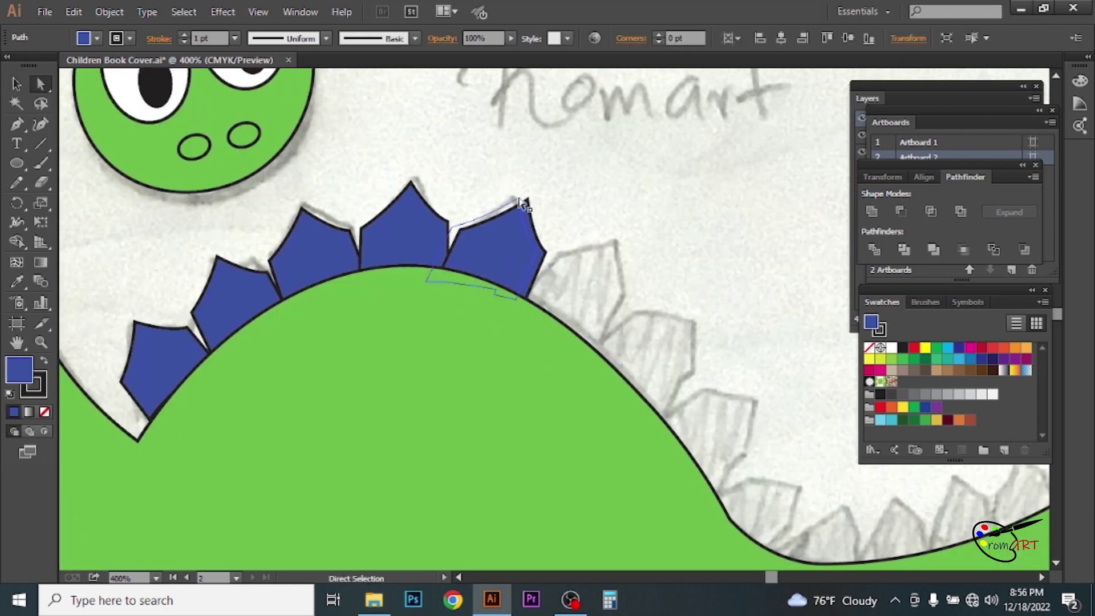
left_click(543, 200)
left_click(523, 205)
key("v")
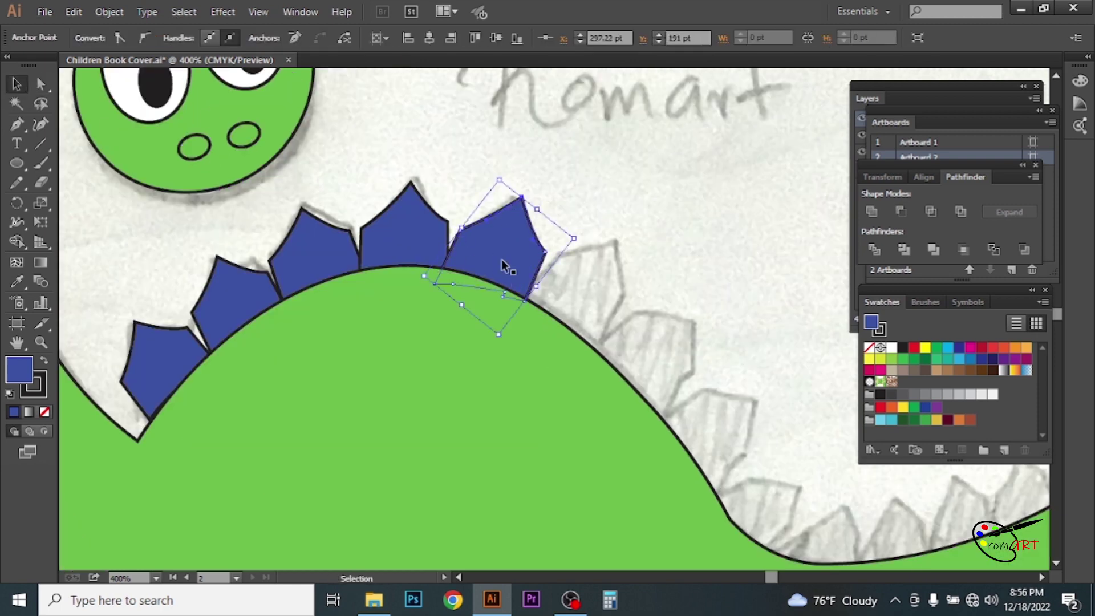
left_click_drag(495, 265, 578, 316)
left_click_drag(661, 278, 679, 311)
scroll(570, 285, "down", 2)
scroll(570, 285, "right", 2)
key("Left")
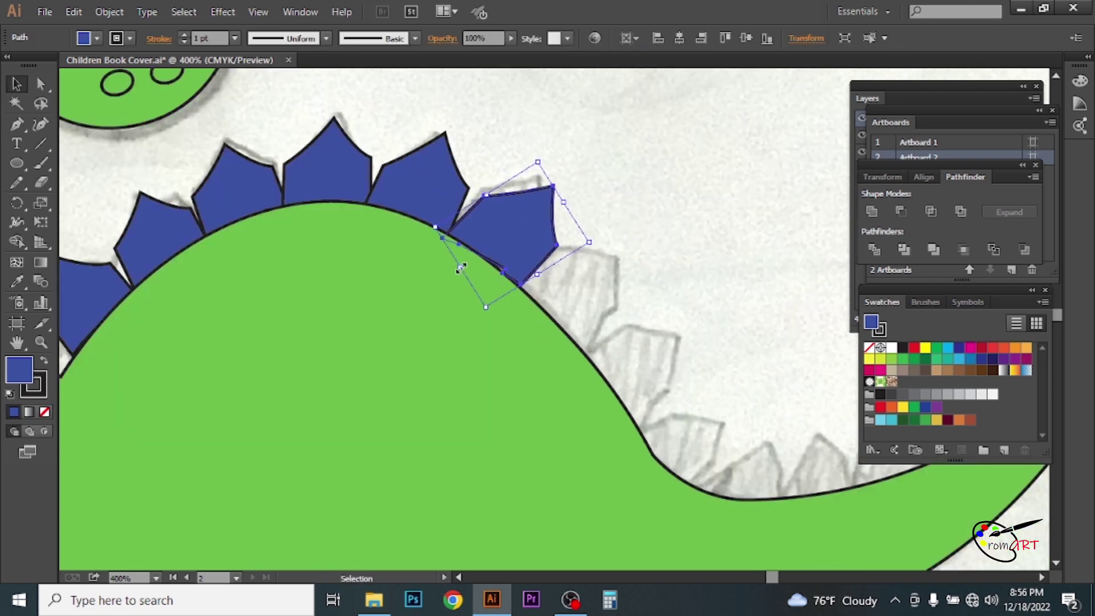
scroll(499, 249, "down", 1)
scroll(499, 249, "right", 2)
- Add two more tilted spikes down the back toward the tail, then reshape one's corner
left_click_drag(478, 226, 547, 285)
mouse_move(619, 311)
left_mouse_down()
mouse_move(580, 262)
mouse_move(593, 346)
left_mouse_up()
left_click_drag(658, 378, 659, 391)
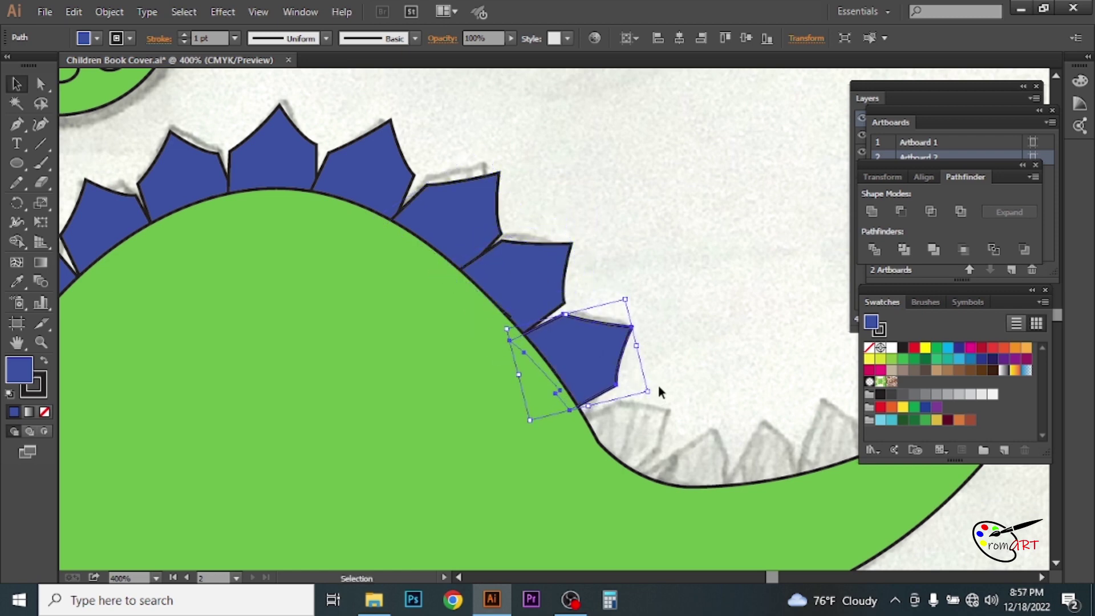
mouse_move(633, 341)
left_mouse_down()
mouse_move(692, 414)
mouse_move(698, 379)
left_mouse_up()
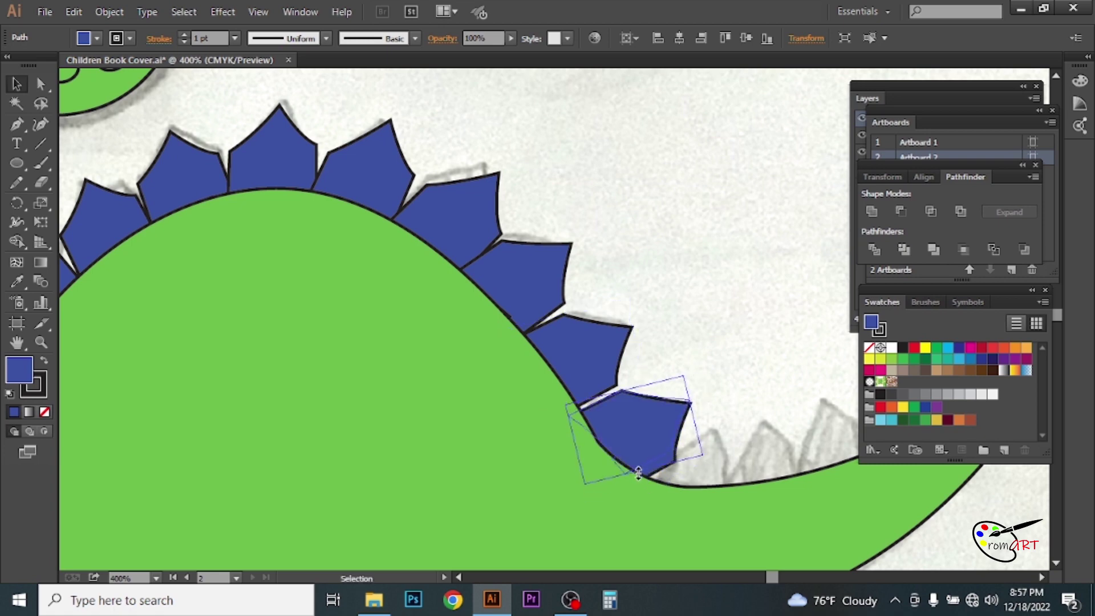
left_click_drag(579, 447, 716, 386)
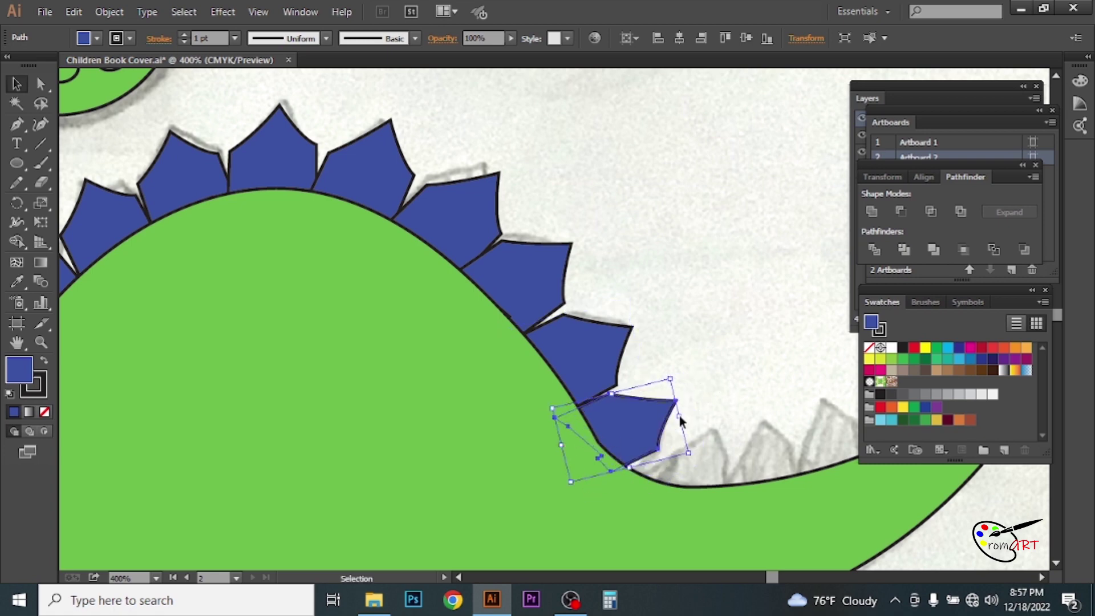
key("ctrl+shift+a")
key("ctrl+minus")
key("ctrl+plus")
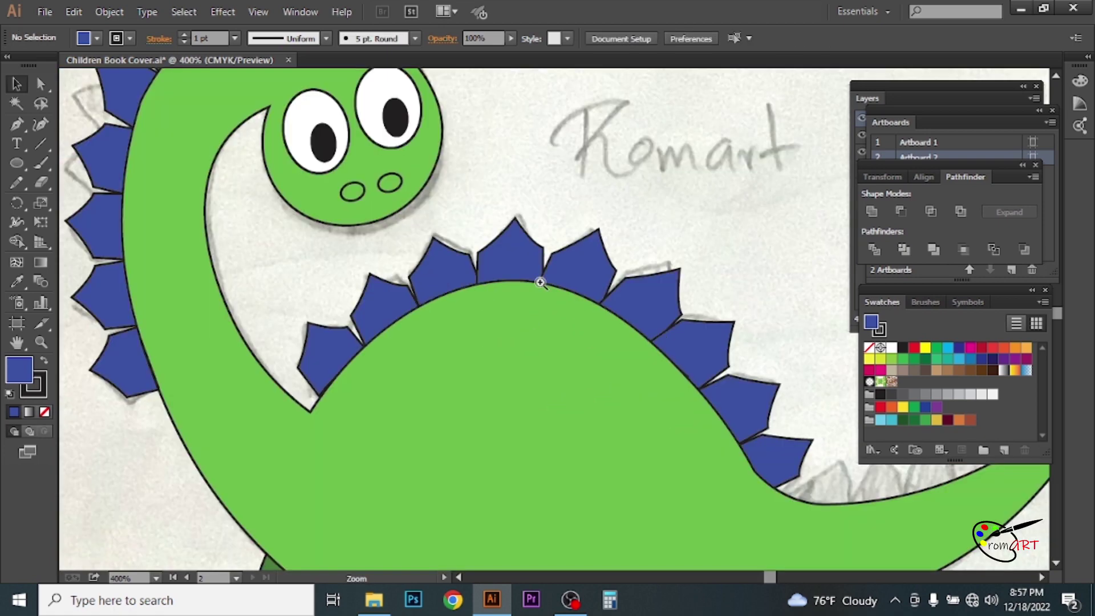
key("ctrl+plus")
left_click_drag(631, 286, 561, 166)
key("a")
left_click_drag(471, 217, 454, 234)
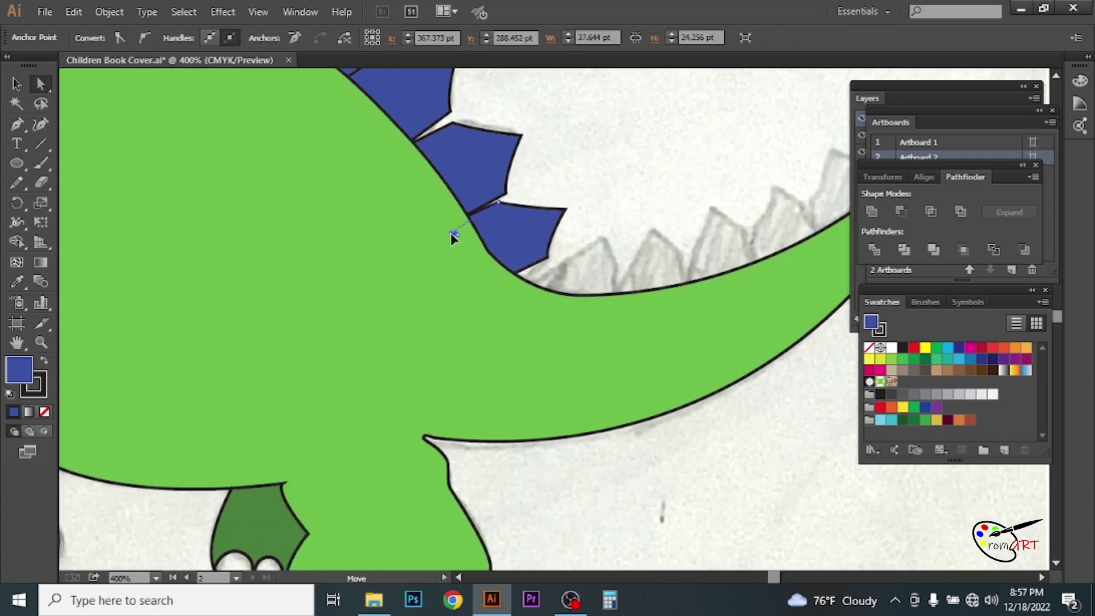
- Undo the corner change, then copy a spike onto the tail and rotate it into place
key("ctrl+z")
key("v")
left_click(580, 220)
scroll(456, 228, "up", 2)
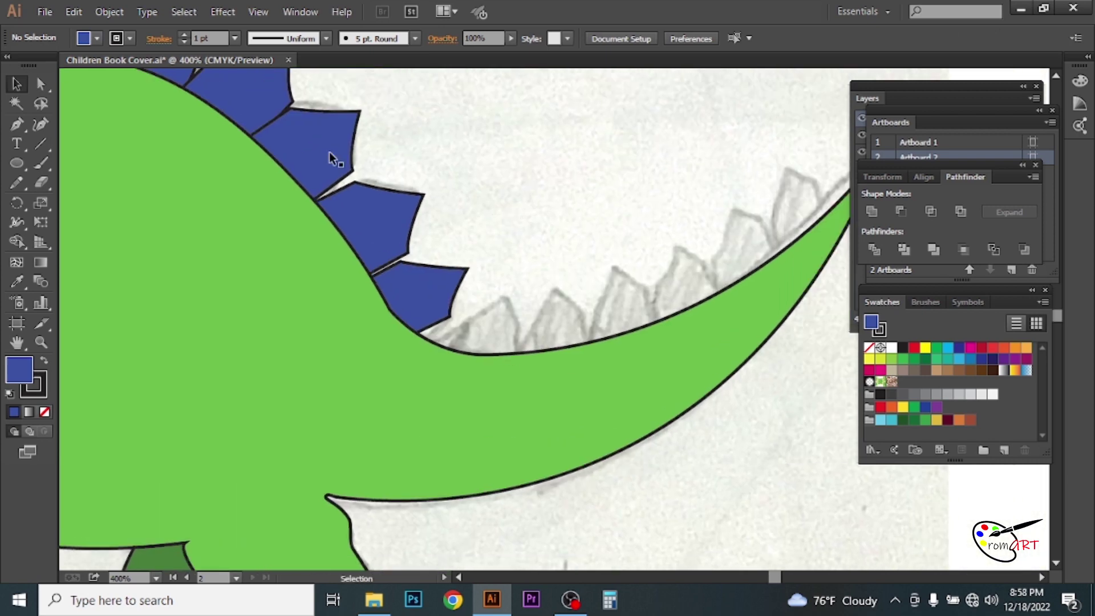
left_click_drag(331, 159, 496, 319)
mouse_move(516, 365)
left_mouse_down()
mouse_move(525, 395)
mouse_move(500, 379)
left_mouse_up()
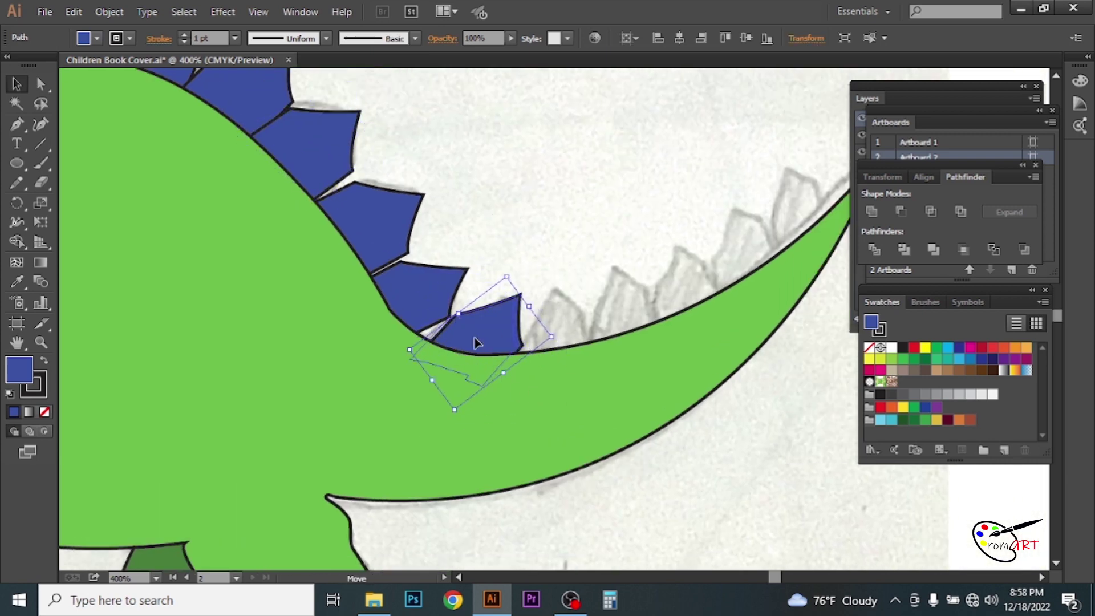
left_click(541, 245)
scroll(457, 318, "down", 1)
- Copy another spike further along the tail and inspect its hidden lower point
mouse_move(430, 393)
left_mouse_down()
mouse_move(505, 390)
mouse_move(498, 378)
mouse_move(562, 335)
mouse_move(538, 347)
left_mouse_up()
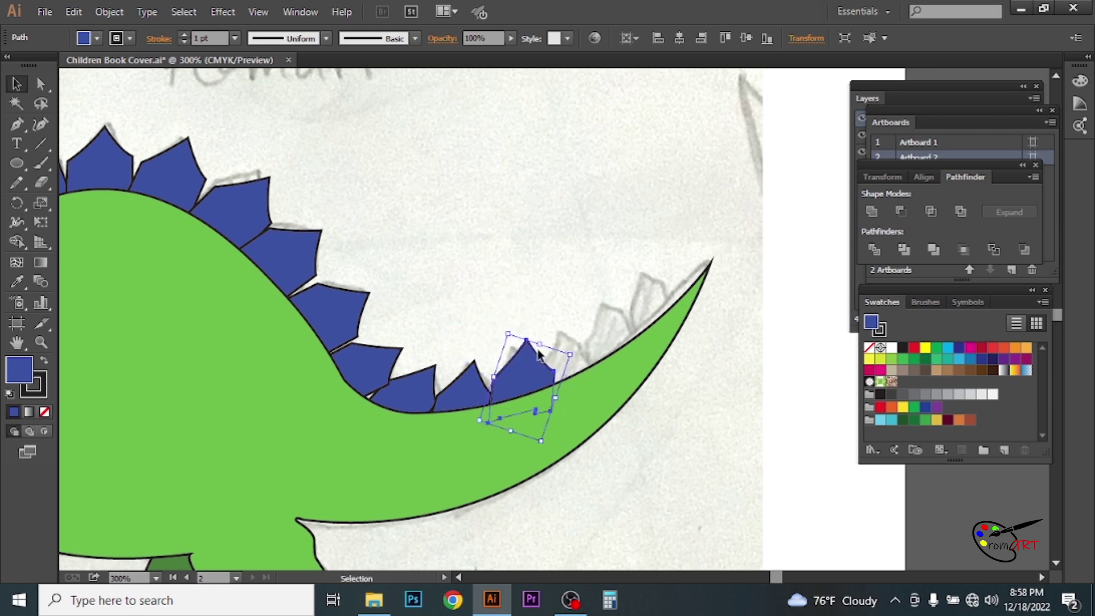
key("a")
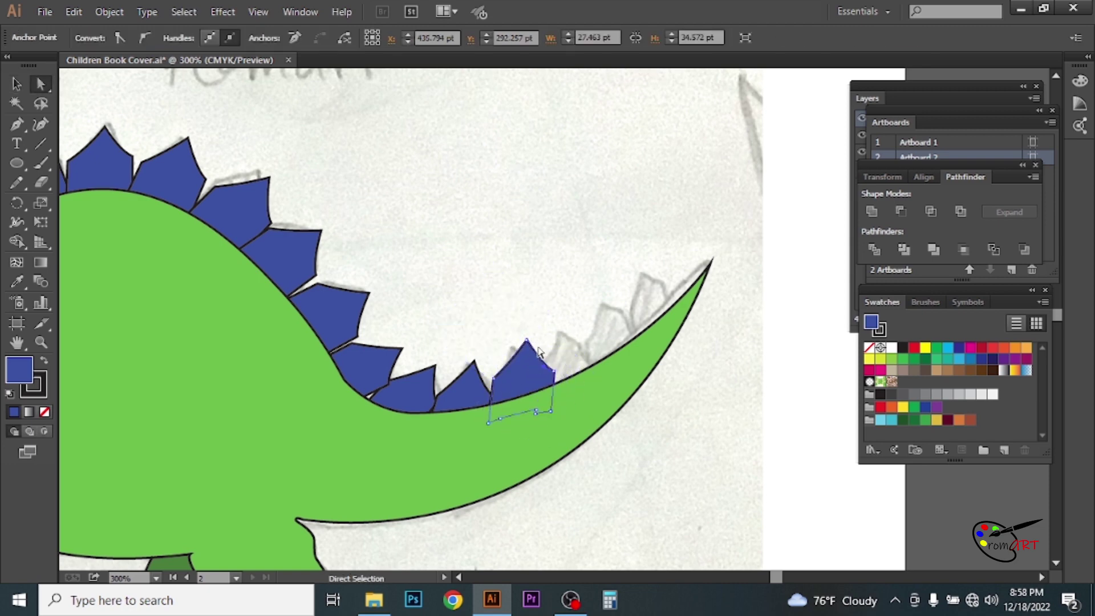
left_click(496, 420)
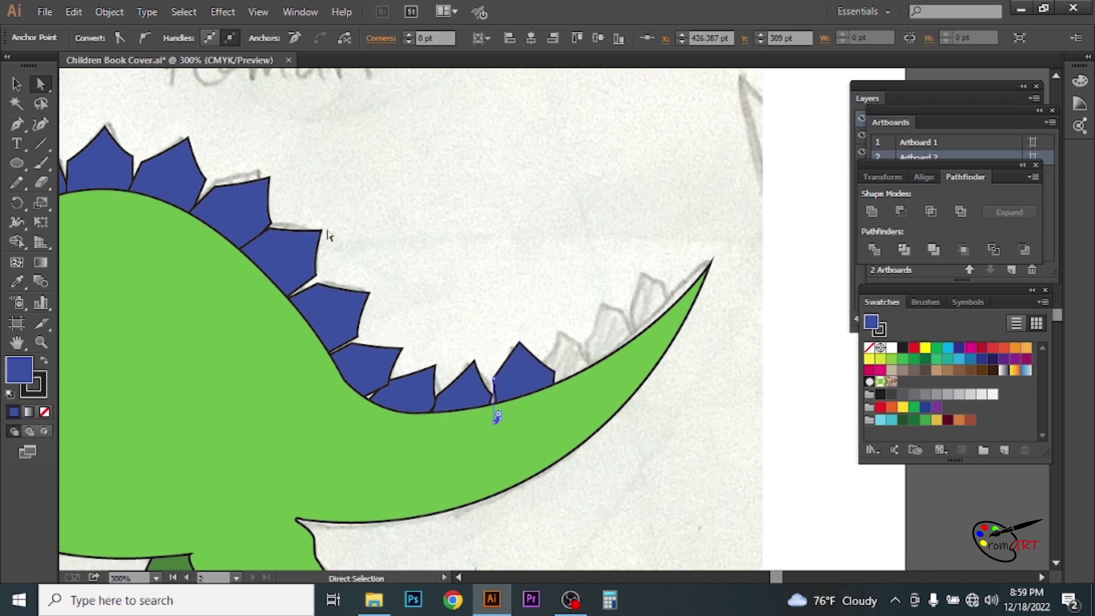
left_click(458, 178)
scroll(540, 300, "down", 3)
scroll(576, 317, "up", 4)
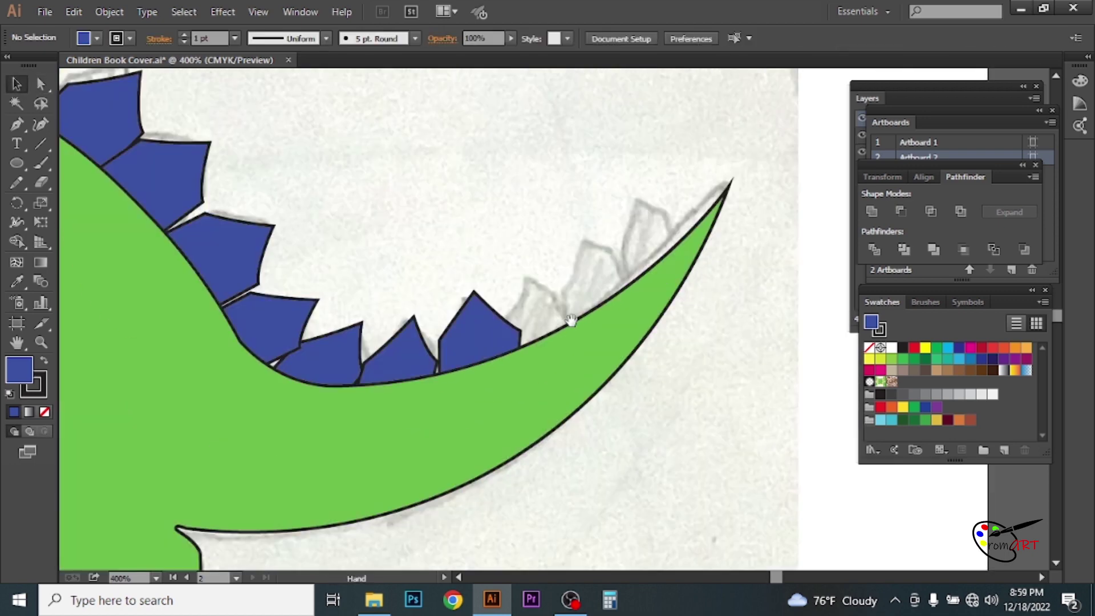
- Add the final angled spikes out to the tail tip and zoom out on the dinosaur
left_click_drag(496, 368, 548, 350)
left_click_drag(582, 301, 587, 319)
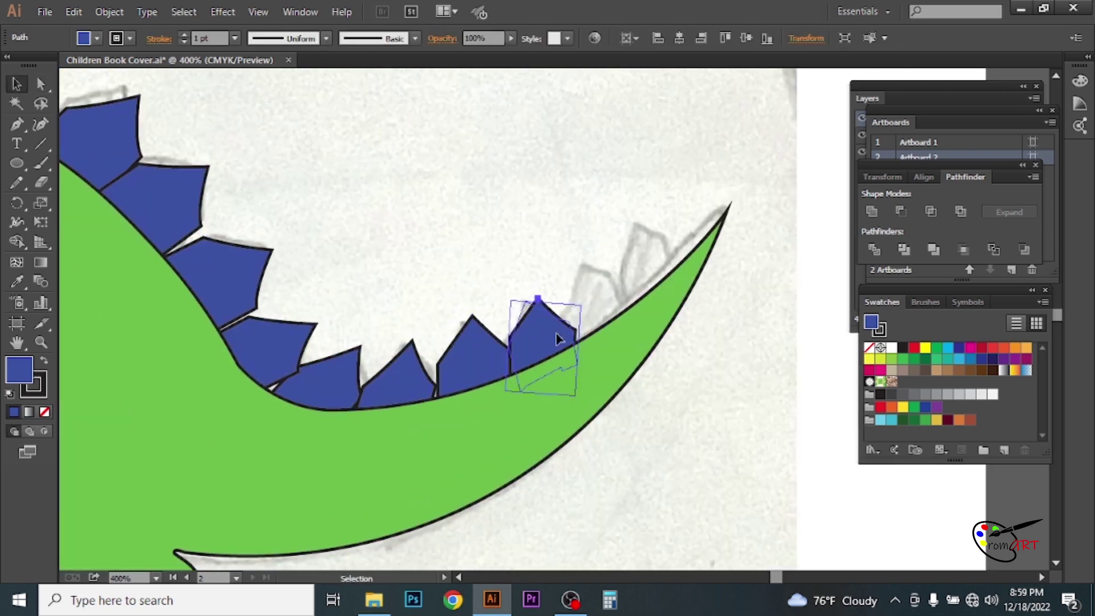
mouse_move(543, 341)
left_mouse_down()
mouse_move(652, 270)
mouse_move(650, 282)
mouse_move(647, 268)
mouse_move(691, 245)
mouse_move(711, 267)
left_mouse_up()
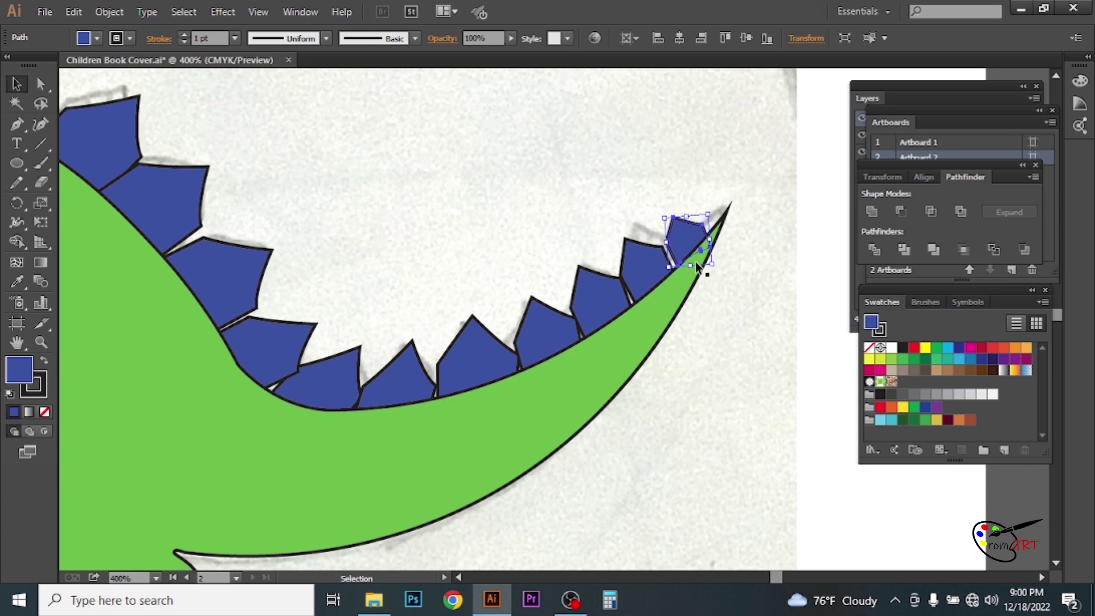
left_click_drag(722, 269, 719, 280)
left_click(538, 257)
key("ctrl+minus")
key("ctrl+minus")
key("ctrl+minus")
left_click_drag(537, 256, 596, 252)
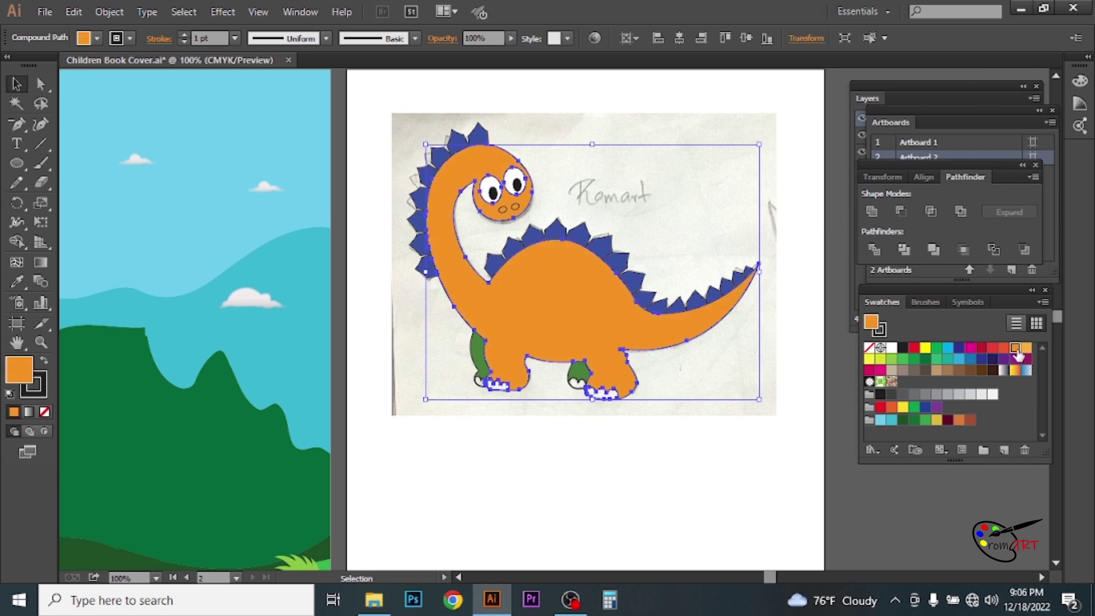
- Fill the dinosaur body with orange
double_click(18, 369)
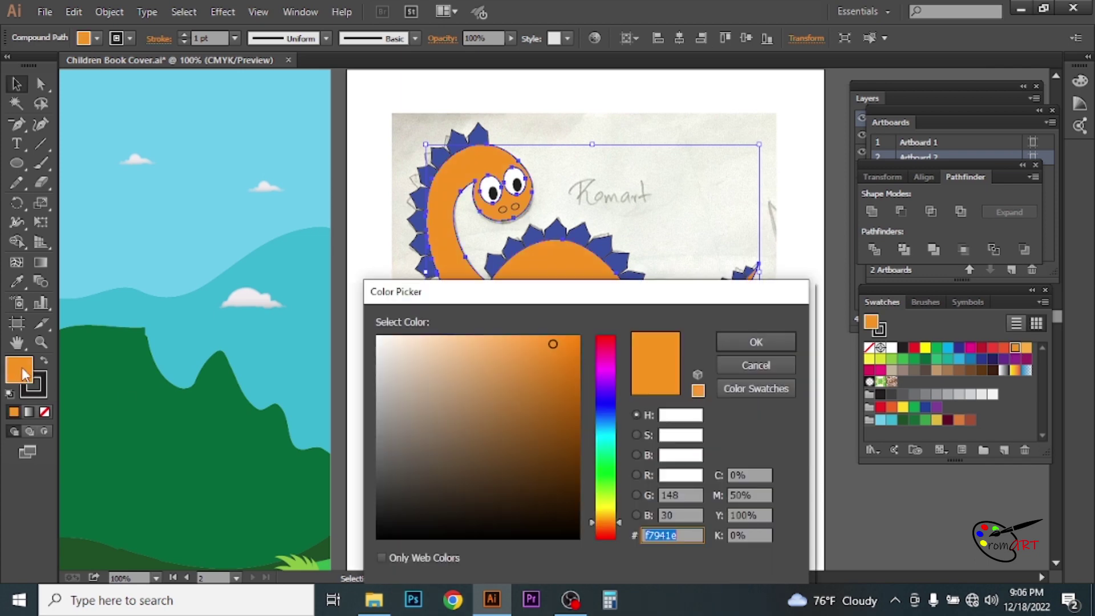
left_click(553, 359)
left_click(754, 341)
key("ctrl+z")
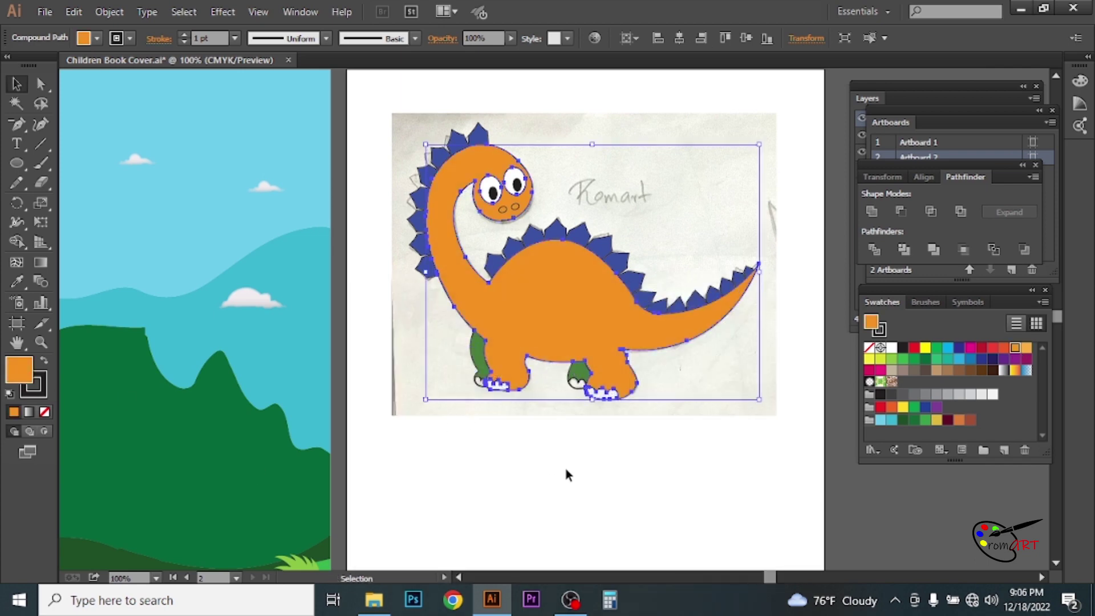
- Give the two far legs the body's orange, then change them to a darker orange
left_click(477, 350)
left_click(579, 373, "shift")
key("i")
left_click(558, 292)
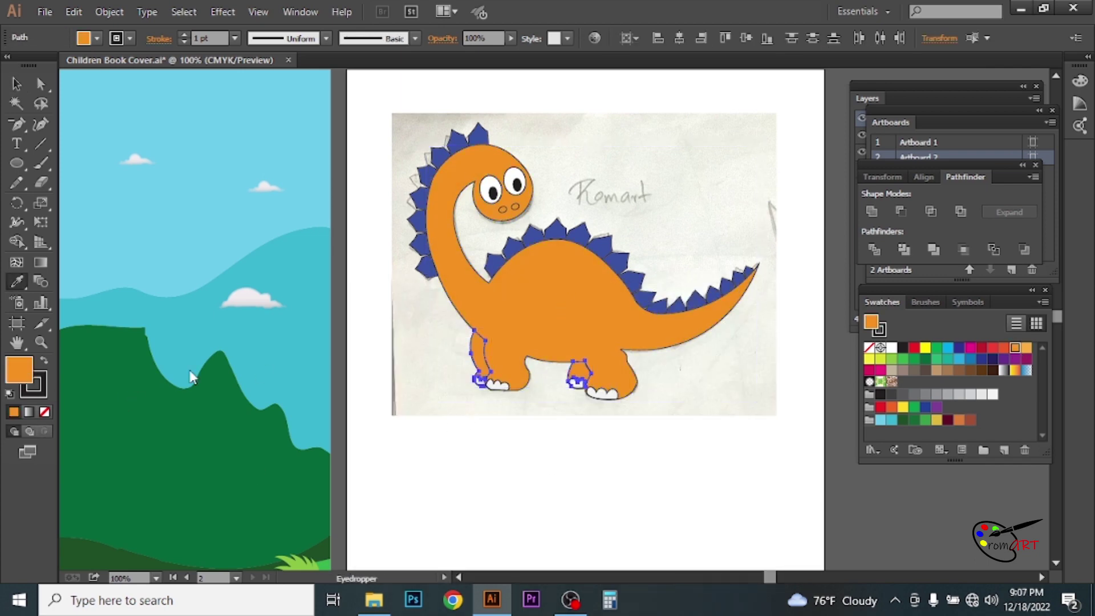
double_click(19, 370)
left_click_drag(702, 342, 763, 383)
left_click(730, 442)
left_click(930, 425)
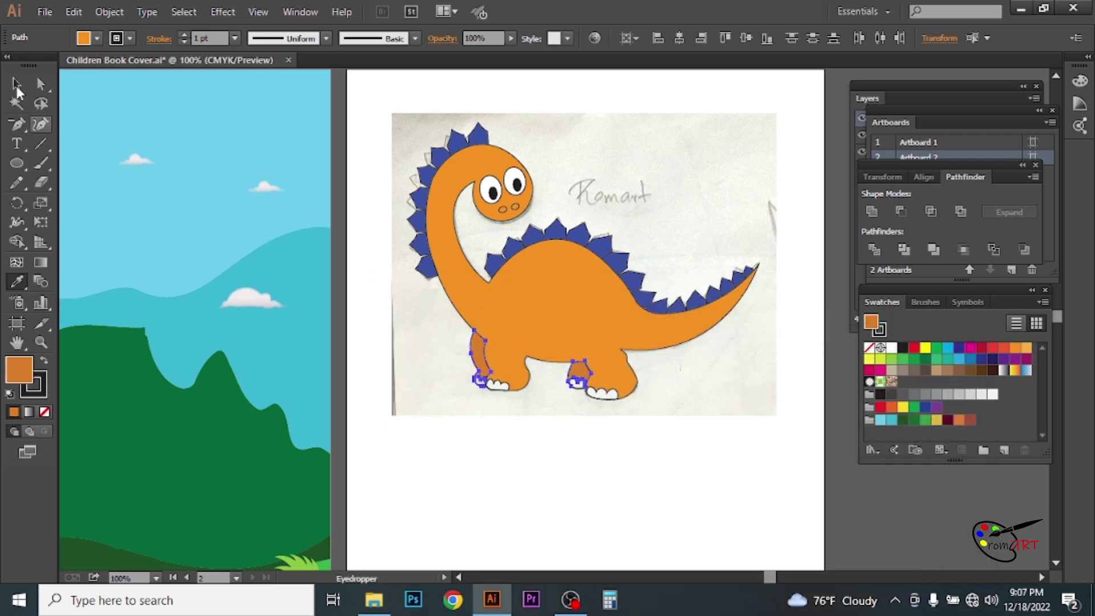
- Ungroup the eye, make the small pupil ellipse white, and copy it into the other pupil
key("v")
left_click(717, 399)
scroll(502, 188, "up", 4)
right_click(566, 377)
left_click(611, 468)
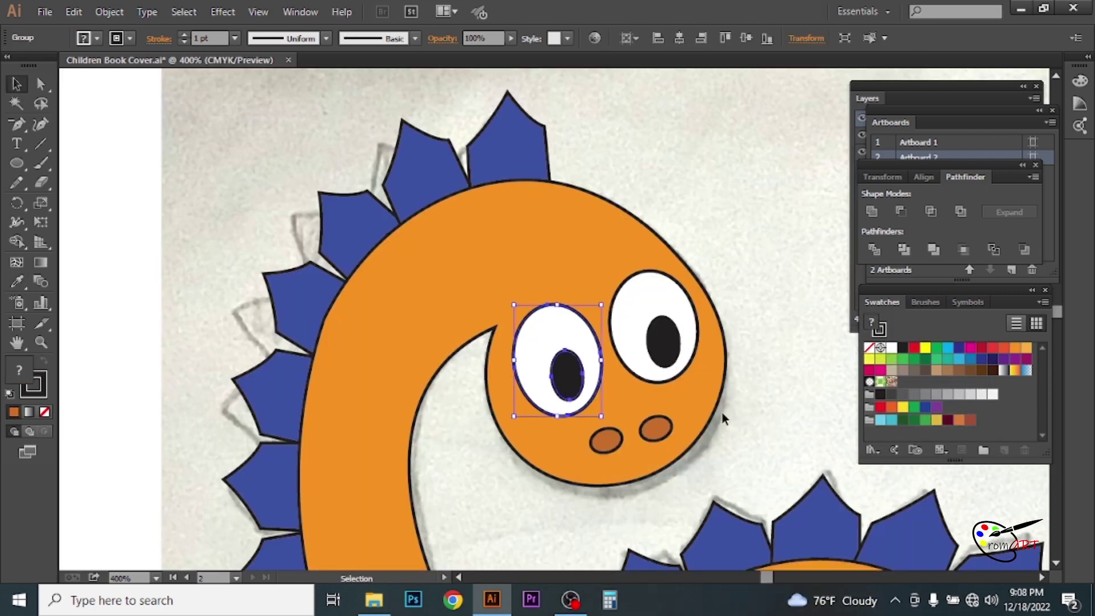
left_click(573, 380)
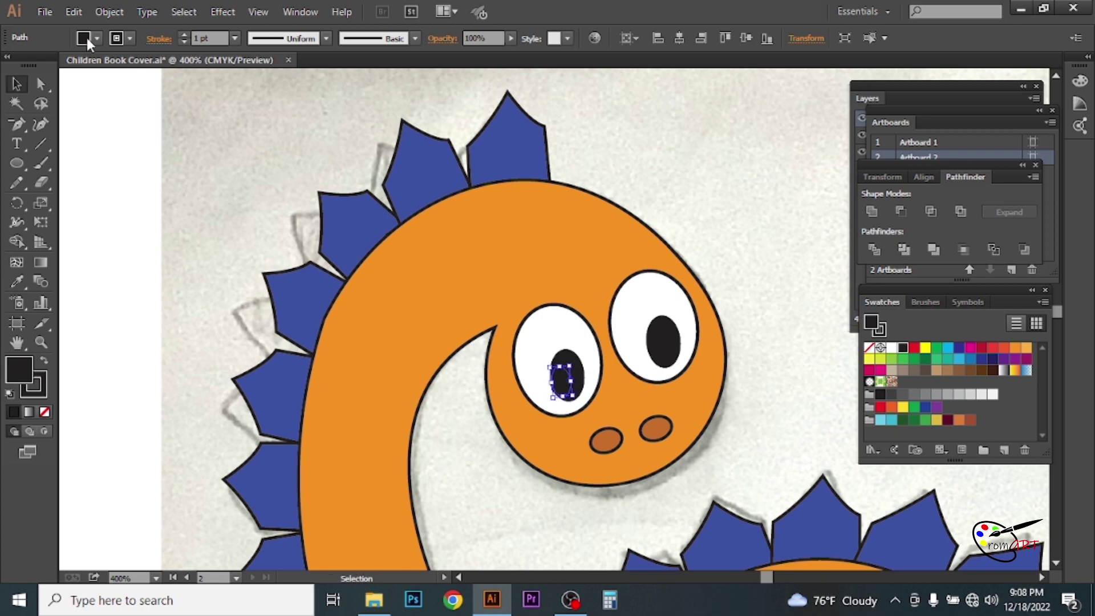
left_click(97, 38)
left_click(24, 73)
key("Escape")
scroll(251, 359, "up", 5)
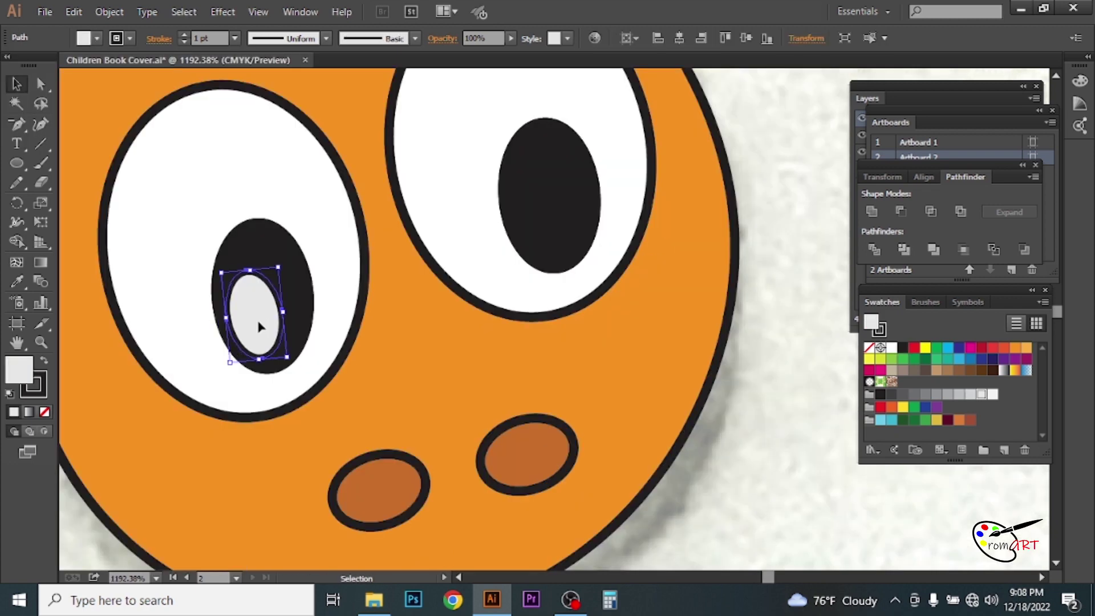
left_click_drag(254, 336, 552, 227)
left_click(769, 413)
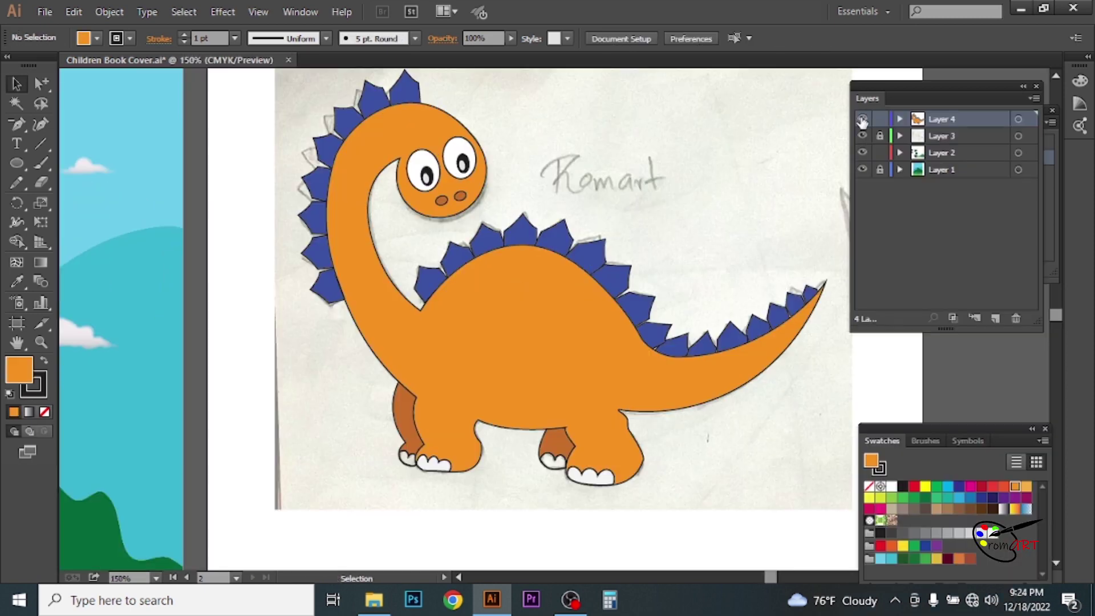
- Draw three yellow round spots on the dinosaur's body and neck
key("l")
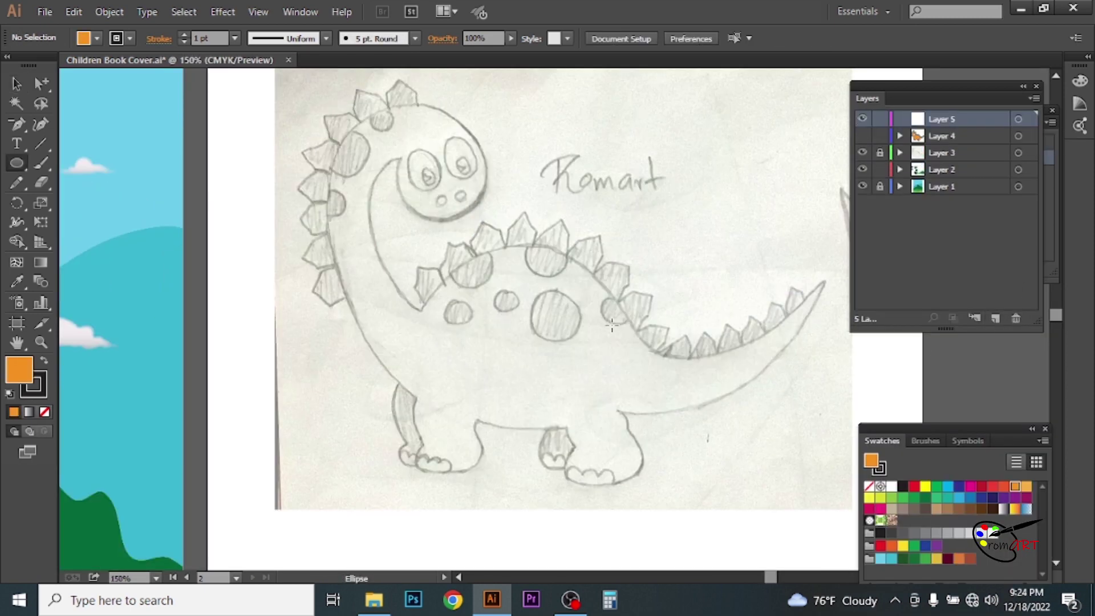
left_click_drag(581, 307, 582, 307)
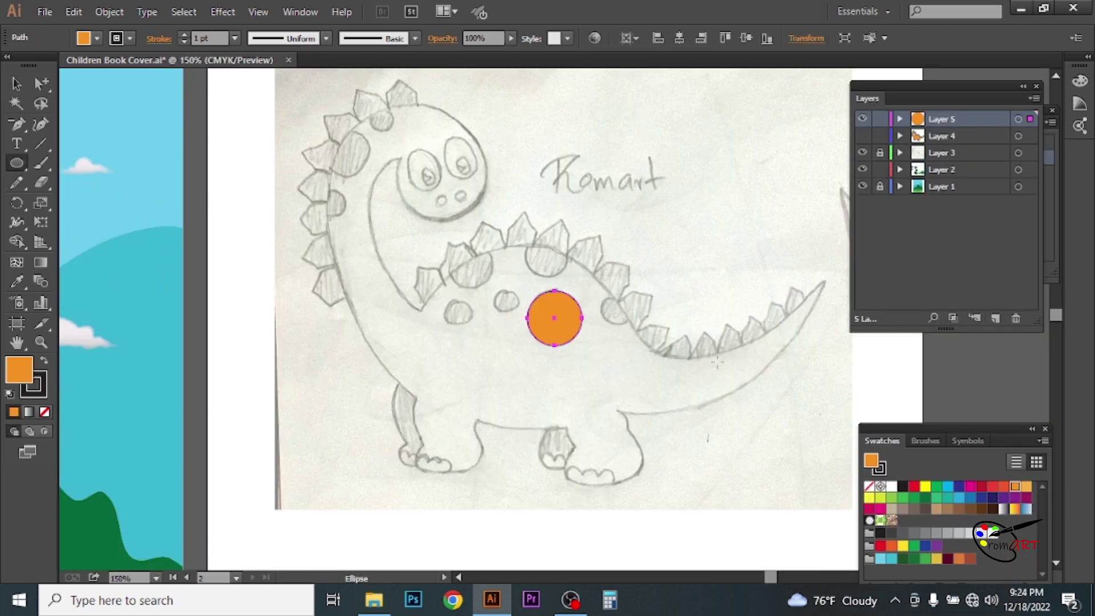
left_click(869, 498)
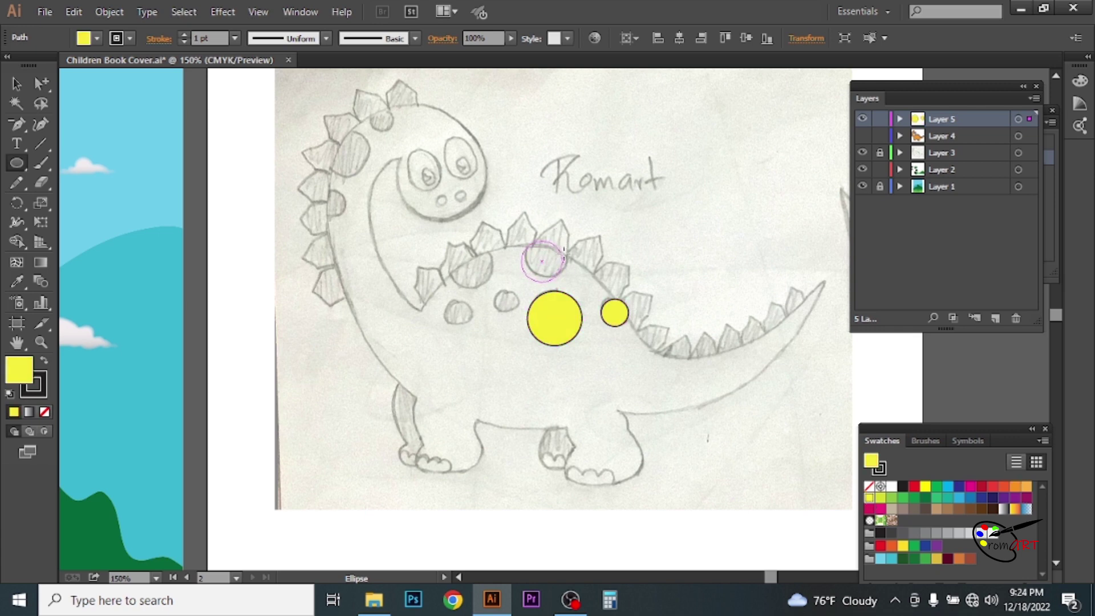
left_click_drag(471, 268, 471, 269)
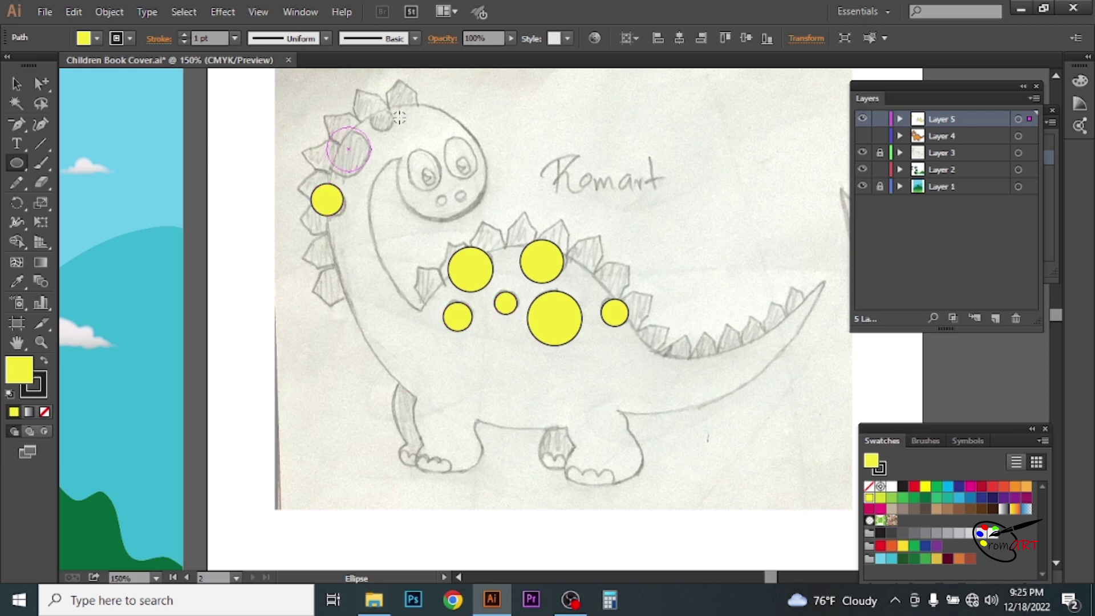
left_click_drag(384, 118, 400, 116)
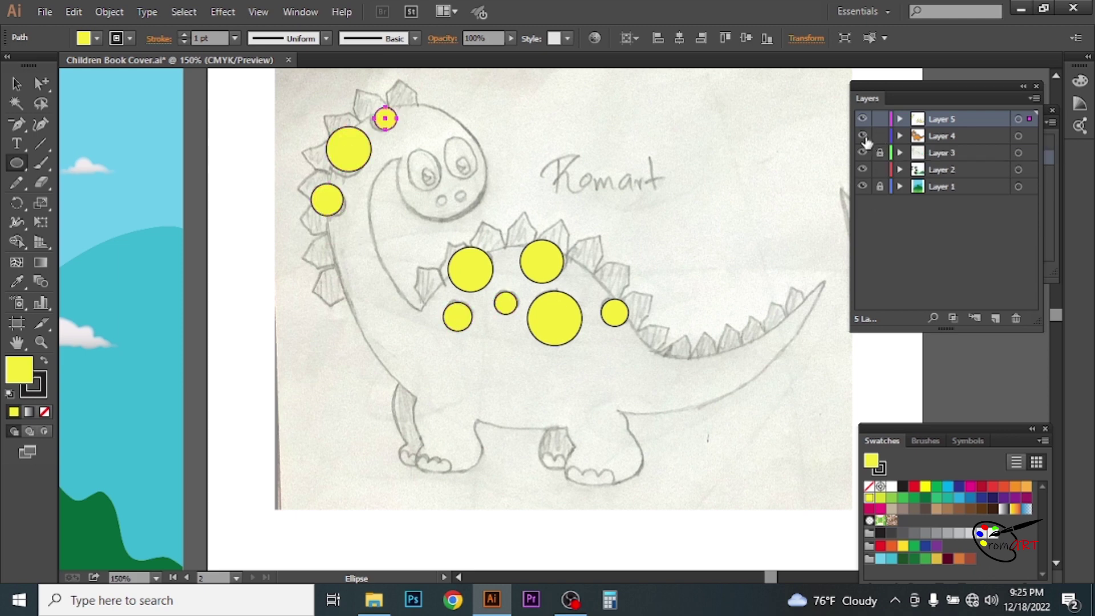
- Show the dinosaur layer and trim the spot overhanging the body with Shape Builder
left_click(862, 136)
key("v")
left_click(425, 170)
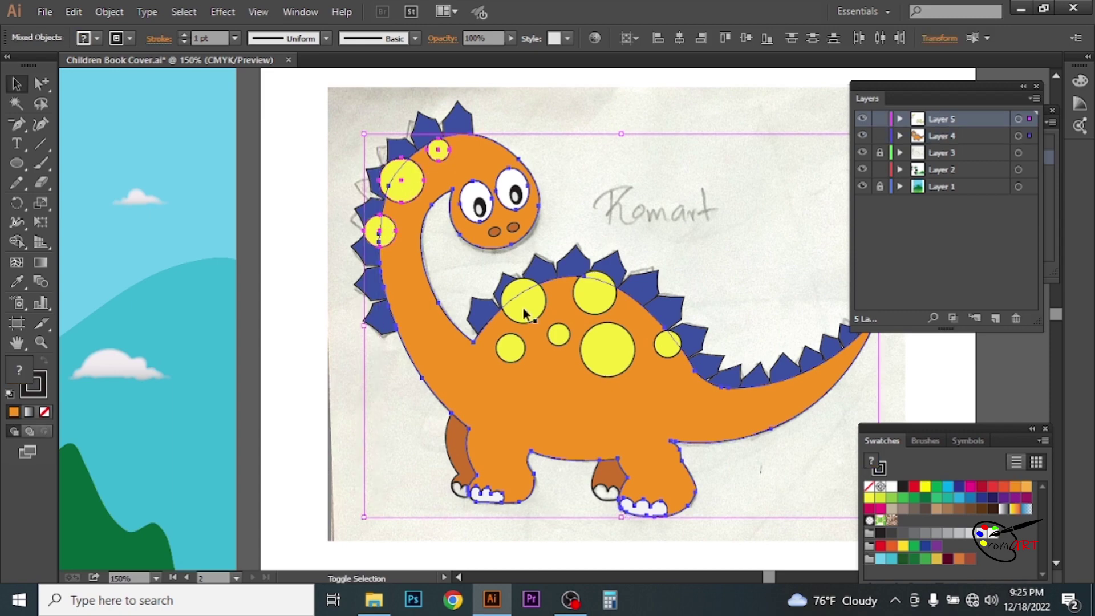
key("shift+m")
left_click(514, 292, "alt")
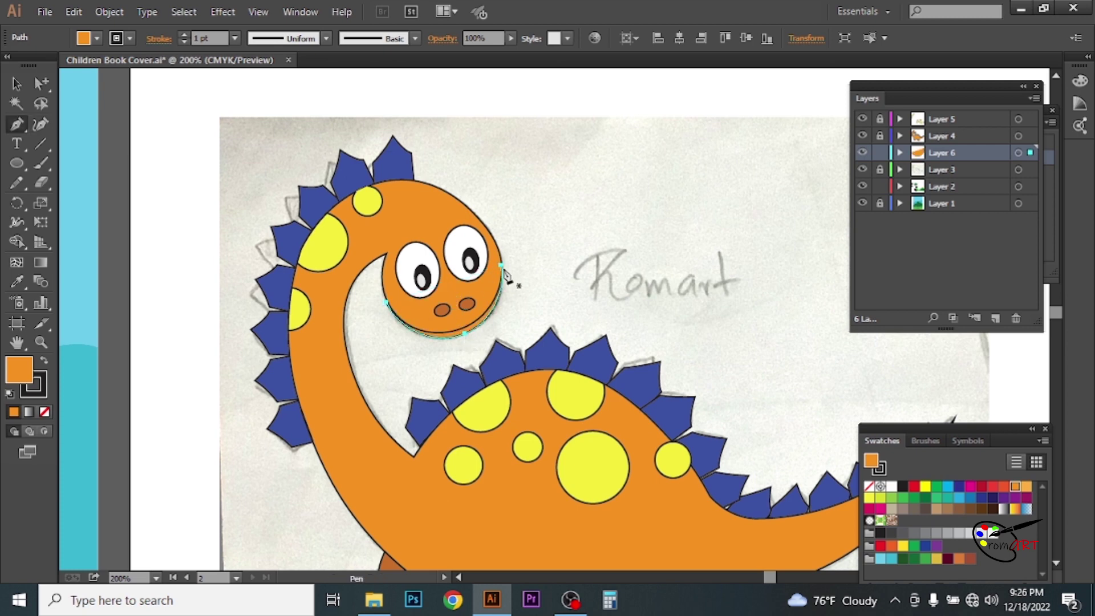
- Trim the yellow back spot to the dinosaur's body with the Shape Builder, checking its fill
key("p")
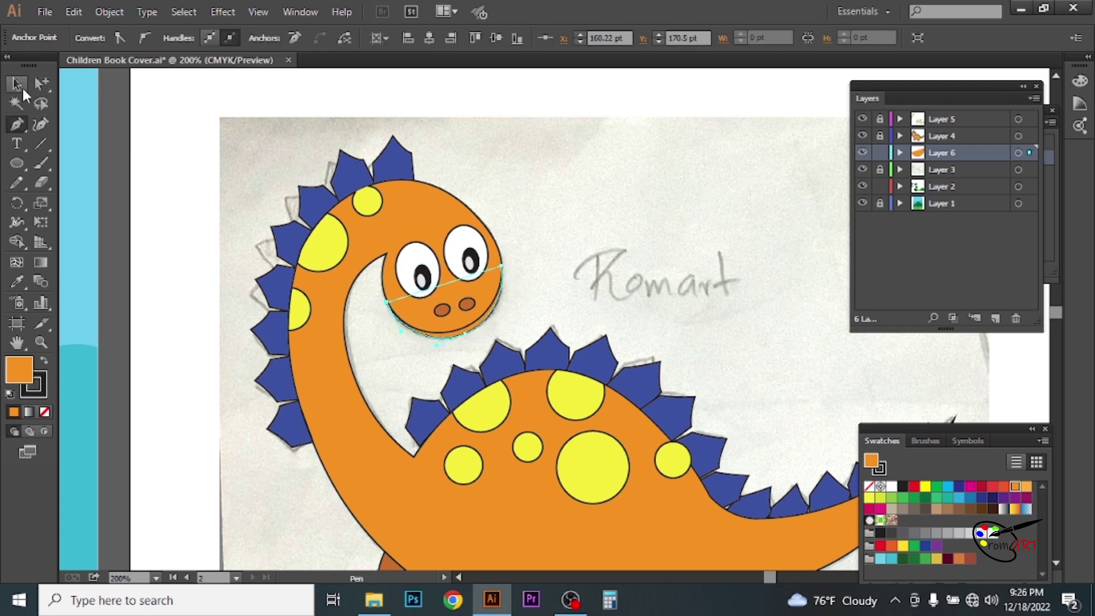
left_click_drag(507, 382, 470, 323)
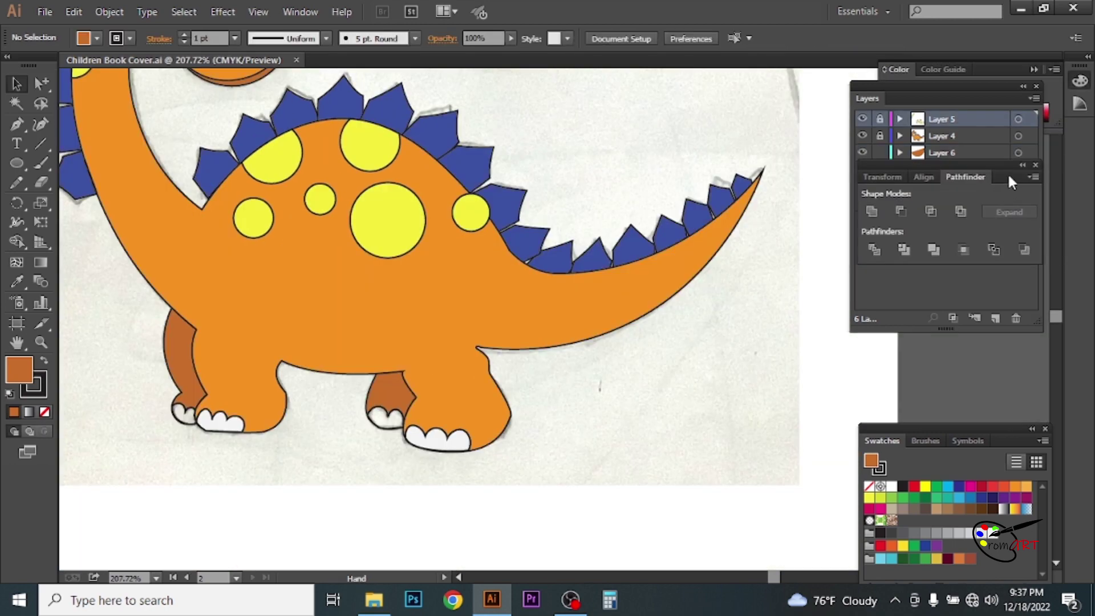
left_click(460, 215)
left_click(450, 225, "shift")
key("shift+m")
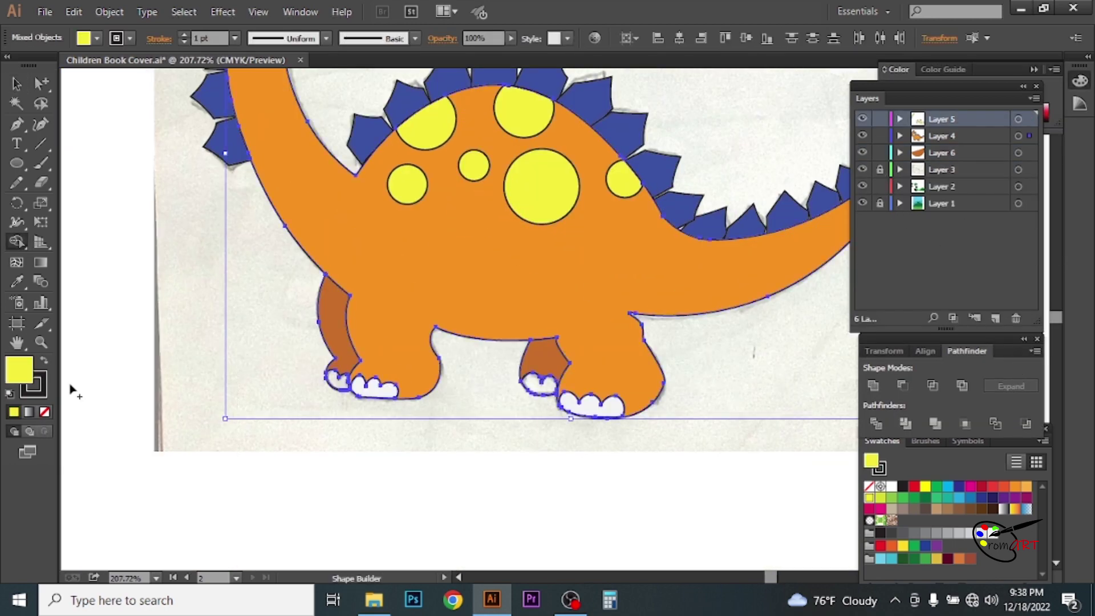
double_click(19, 369)
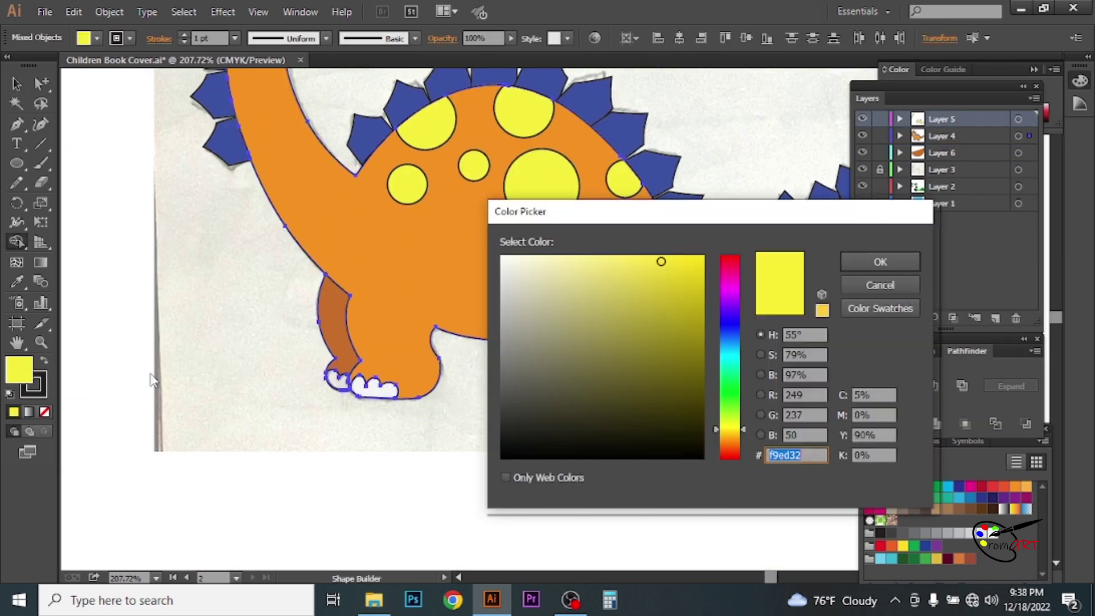
left_click(886, 263)
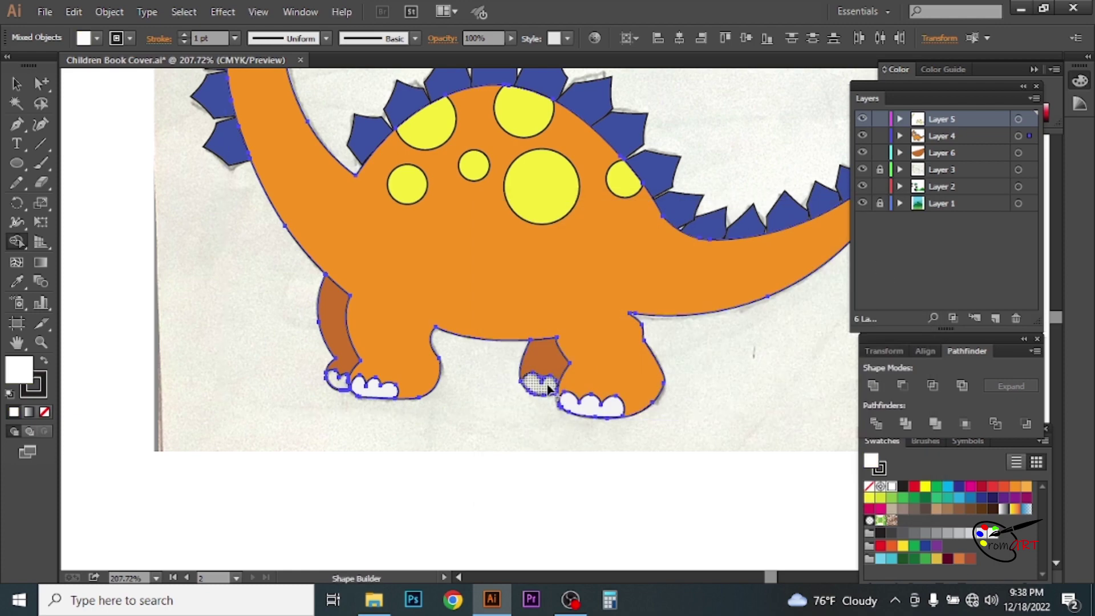
- Zoom out and select all the dinosaur parts together
key("ctrl+minus")
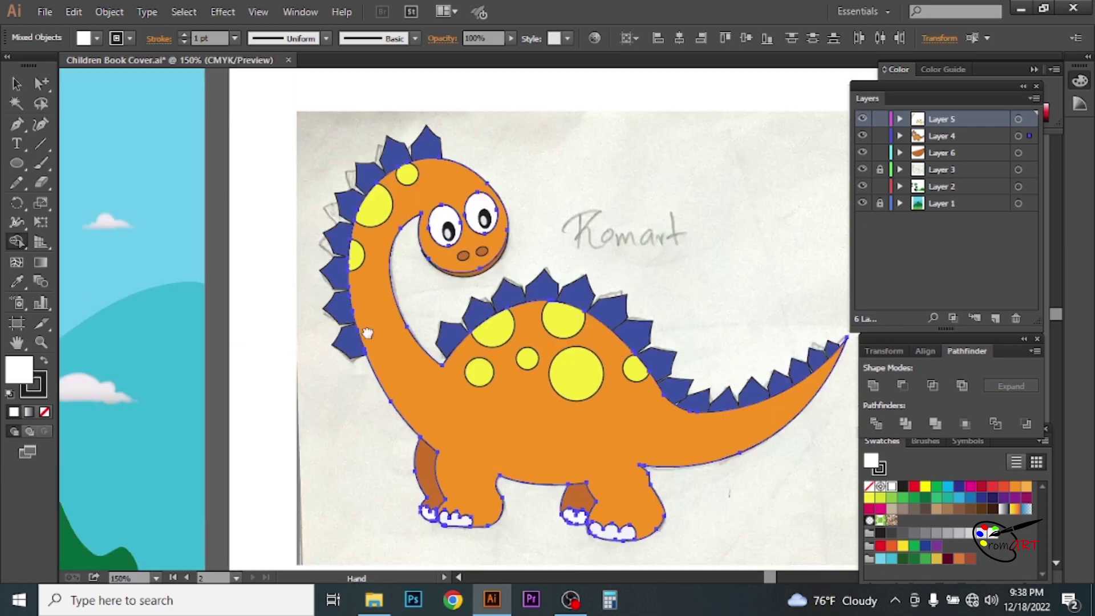
left_click(734, 458)
key("ctrl+a")
right_click(510, 351)
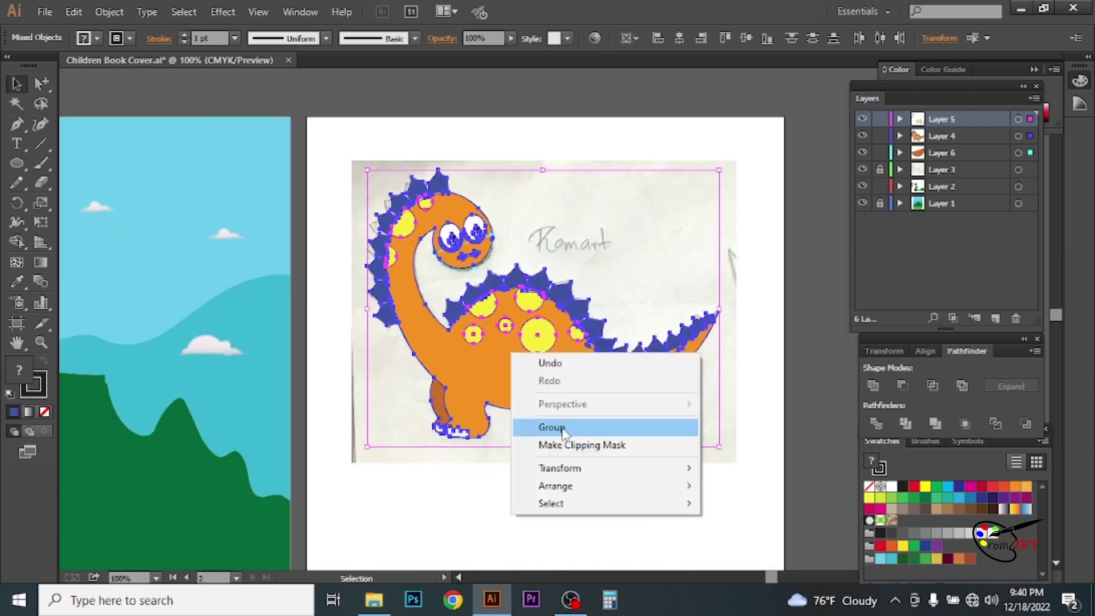
- Group the dinosaur parts and move the group off the sketch photo
left_click(550, 426)
left_click(83, 38)
left_click(530, 515)
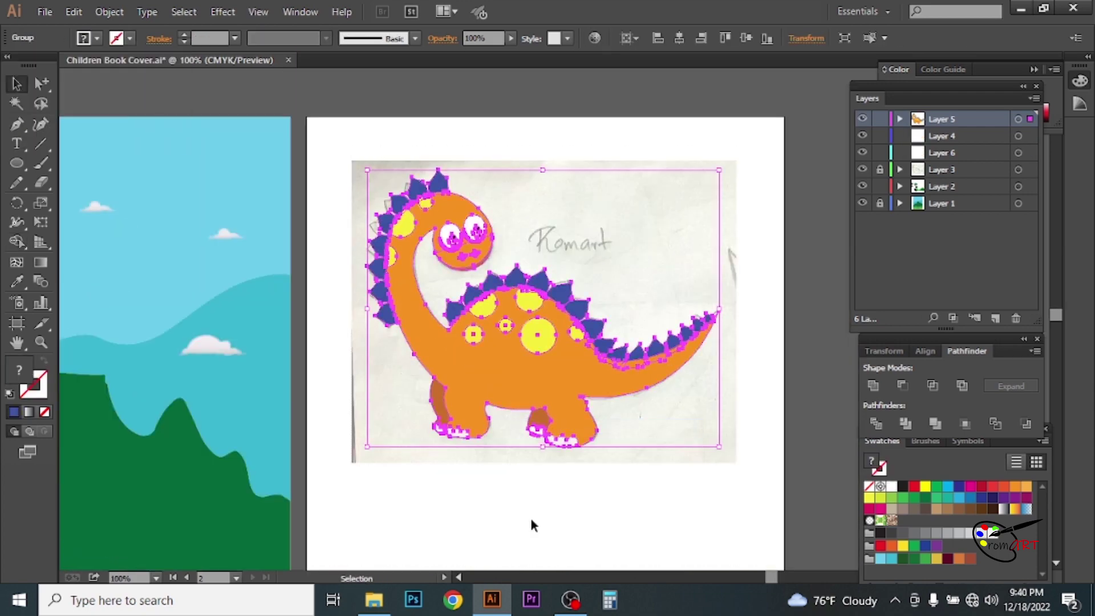
left_click(512, 358, "alt")
left_click_drag(599, 278, 628, 496)
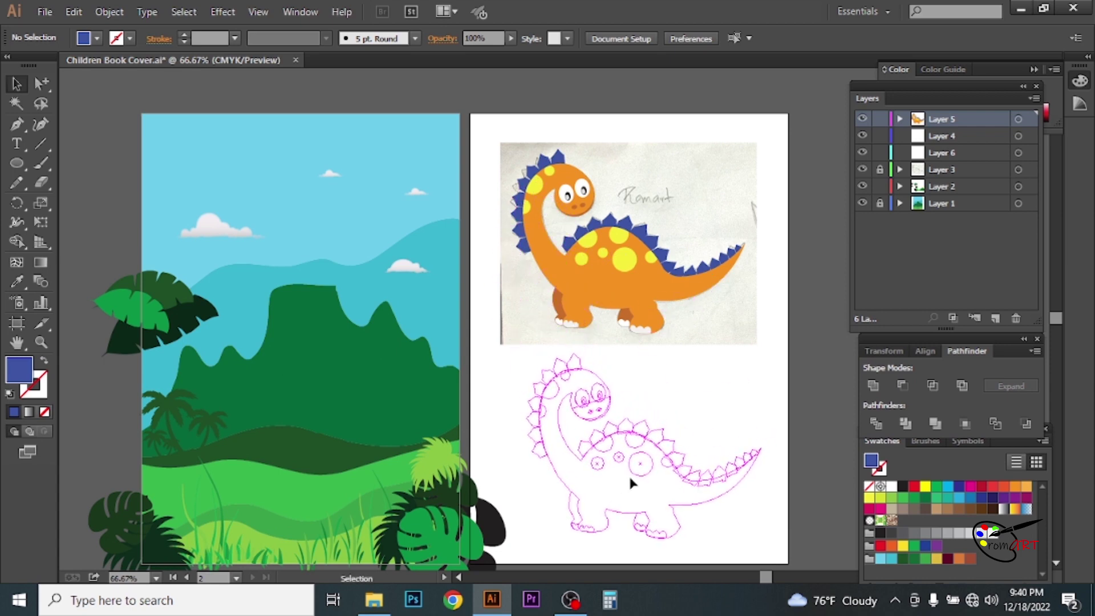
- Move the dinosaur onto the jungle cover, shrinking it to sit on the green hills
key("ctrl+1")
scroll(616, 396, "down", 2)
left_click_drag(639, 391, 827, 293)
left_click_drag(724, 373, 403, 348)
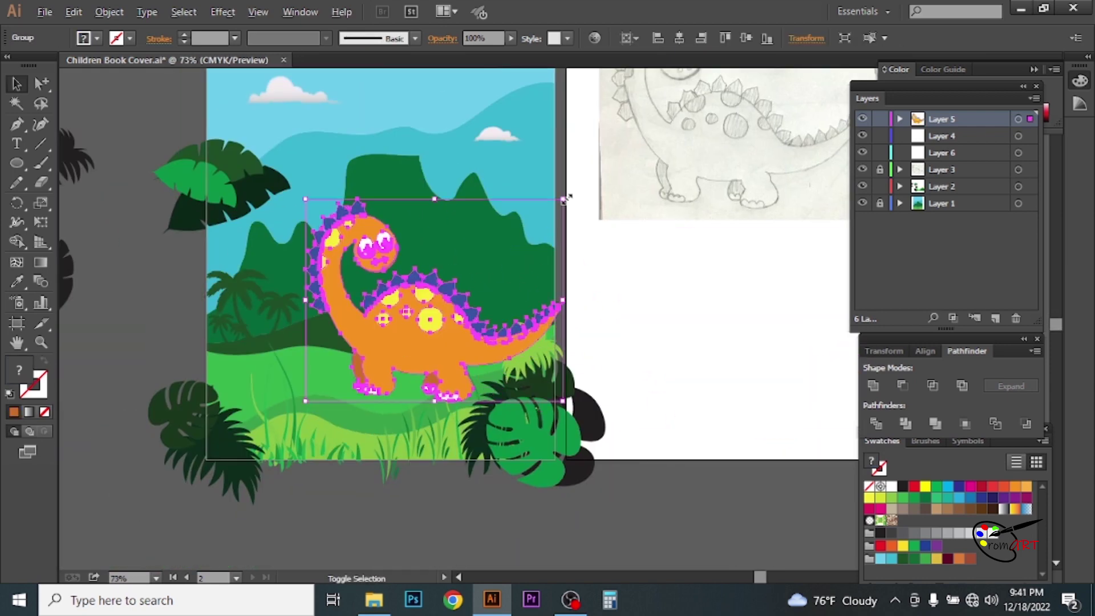
left_click_drag(567, 198, 506, 243)
left_click_drag(422, 328, 459, 350)
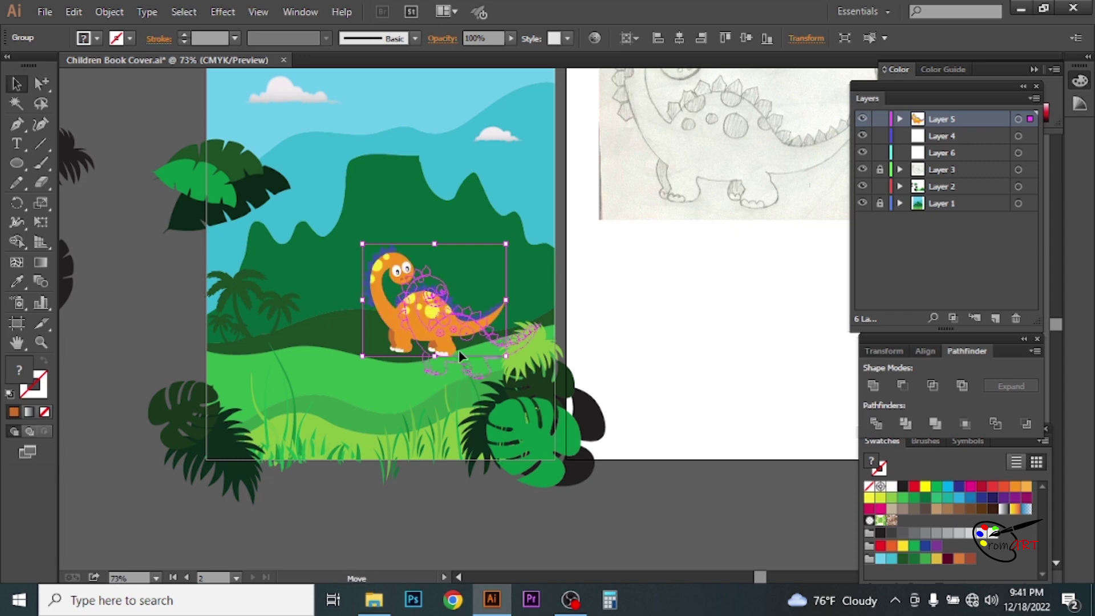
- Send the dinosaur to the back and move the Layer 7 plants to the top
scroll(459, 350, "up", 1)
scroll(446, 345, "up", 1)
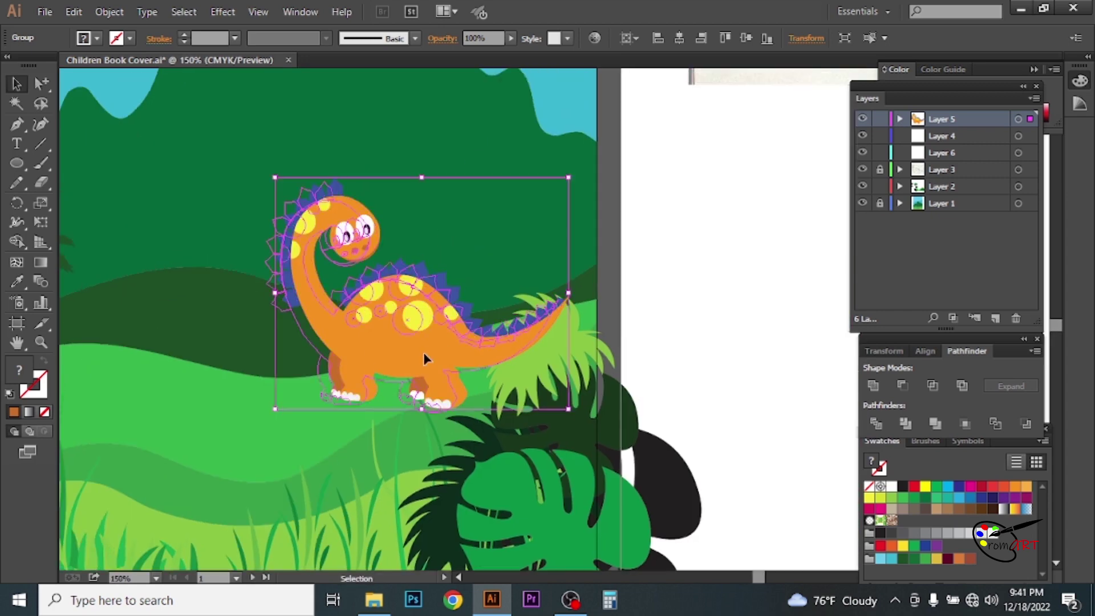
right_click(423, 351)
left_click(700, 540)
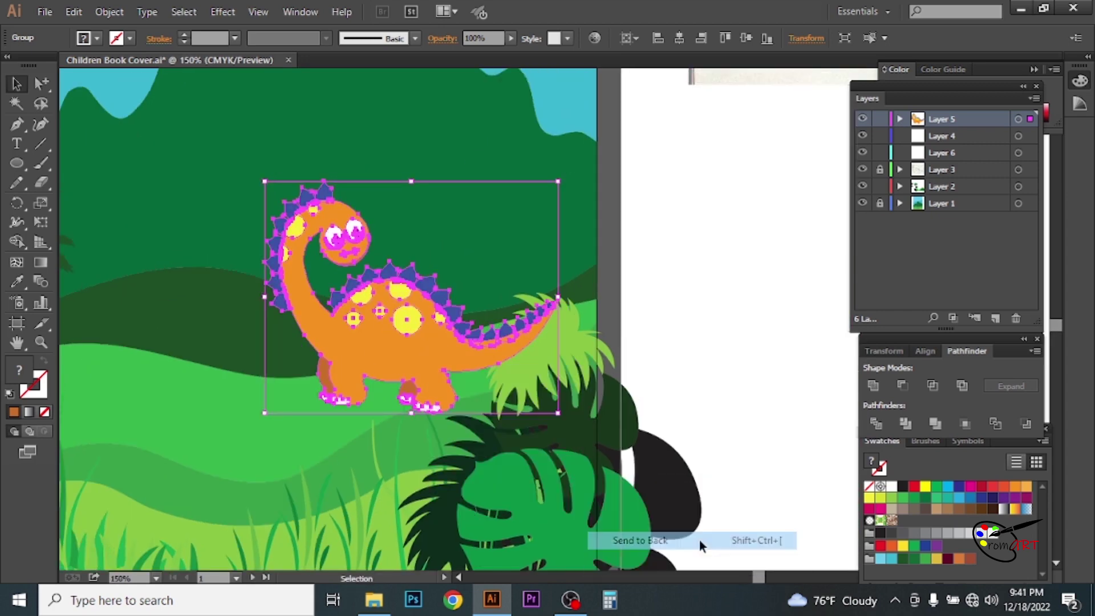
left_click(656, 328)
left_click(755, 320)
left_click_drag(981, 204, 983, 114)
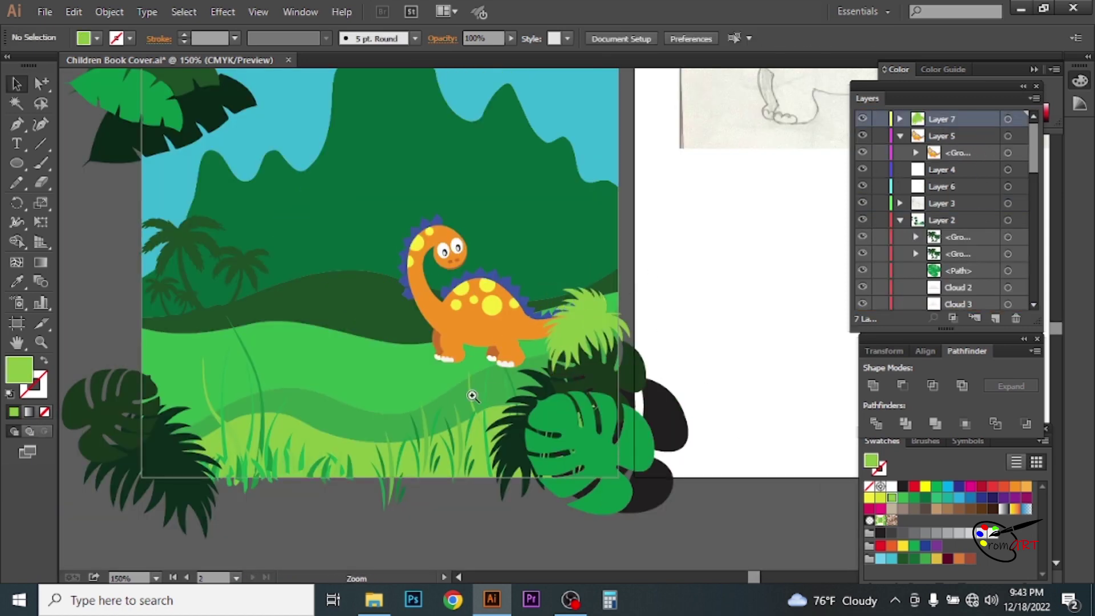
- Nudge the dinosaur group slightly lower onto the hills
left_click(473, 395)
left_click(592, 196)
key("ctrl+1")
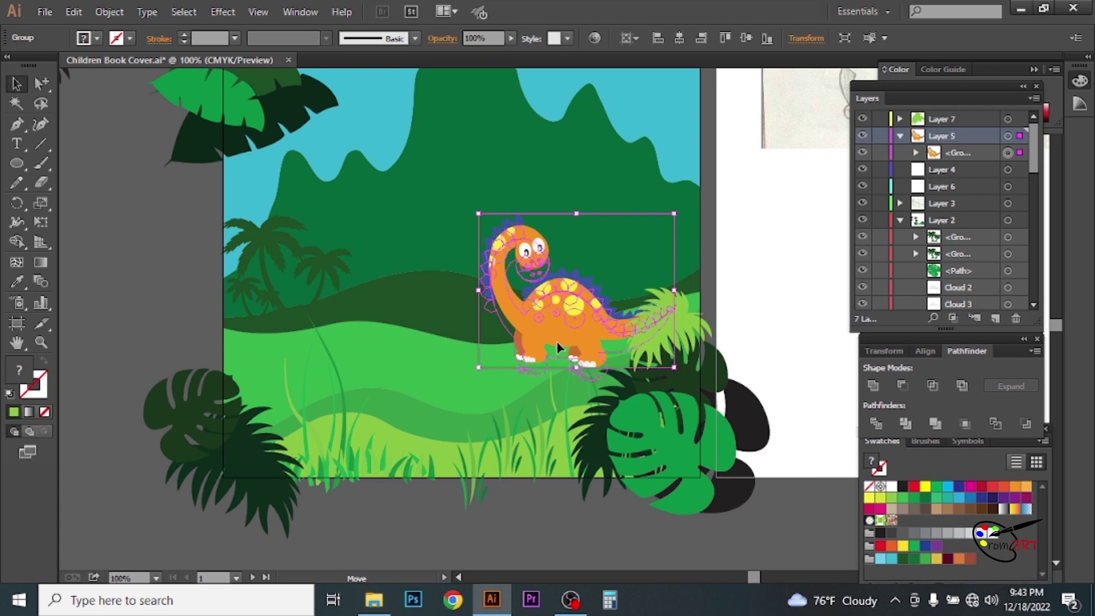
left_click_drag(558, 348, 565, 371)
left_click(476, 365)
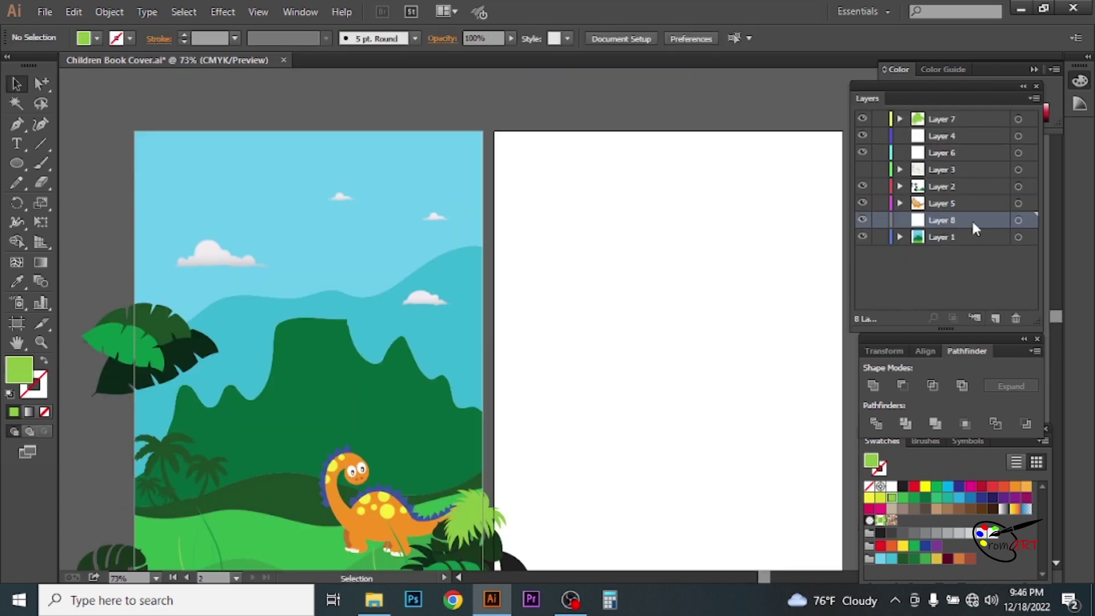
- Move Layer 8 above Layer 5 and place the flying-creature sketch on the blank page
left_click_drag(971, 218, 976, 195)
left_click(44, 11)
left_click(80, 286)
double_click(283, 260)
left_click_drag(515, 157, 823, 346)
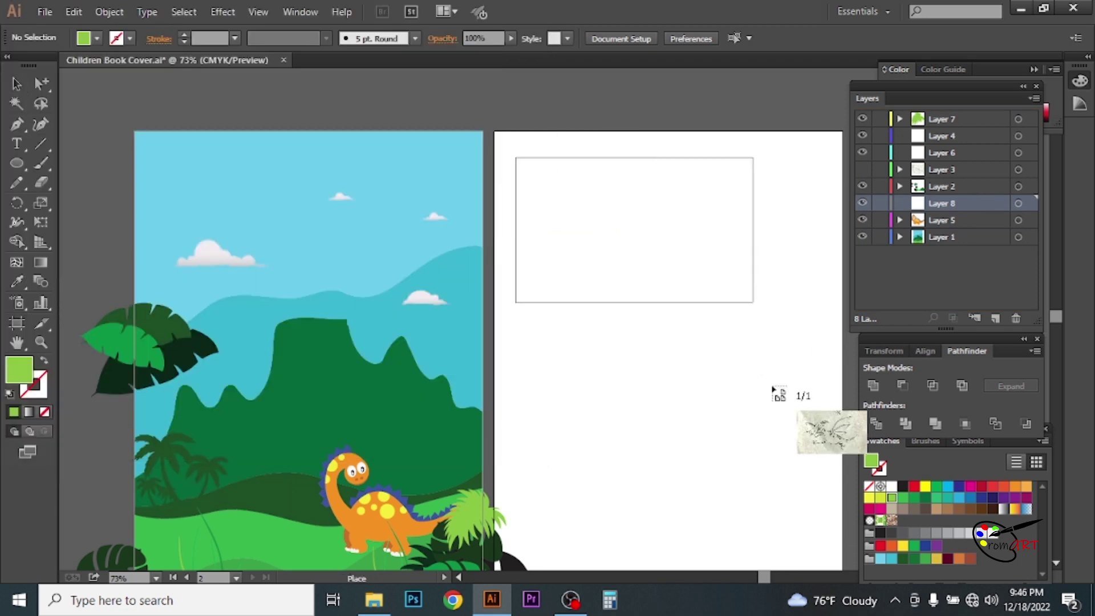
- Lower the sketch's opacity, lock its layer, and add a new tracing layer
left_click(534, 38)
left_click_drag(539, 52, 487, 50)
left_click(880, 203)
key("ctrl+plus")
key("ctrl+plus")
left_click(995, 318)
- Draw an ellipse around the creature's eye with no fill and a black outline
key("l")
scroll(536, 326, "down", 2)
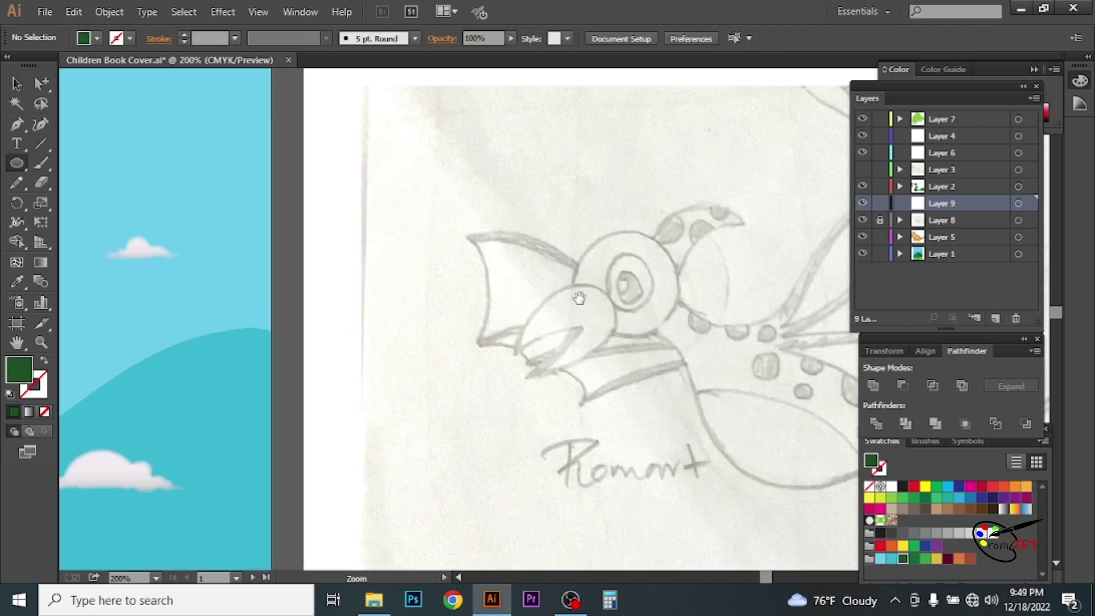
key("ctrl+plus")
left_click_drag(452, 321, 509, 313)
key("v")
left_click(97, 38)
left_click(11, 64)
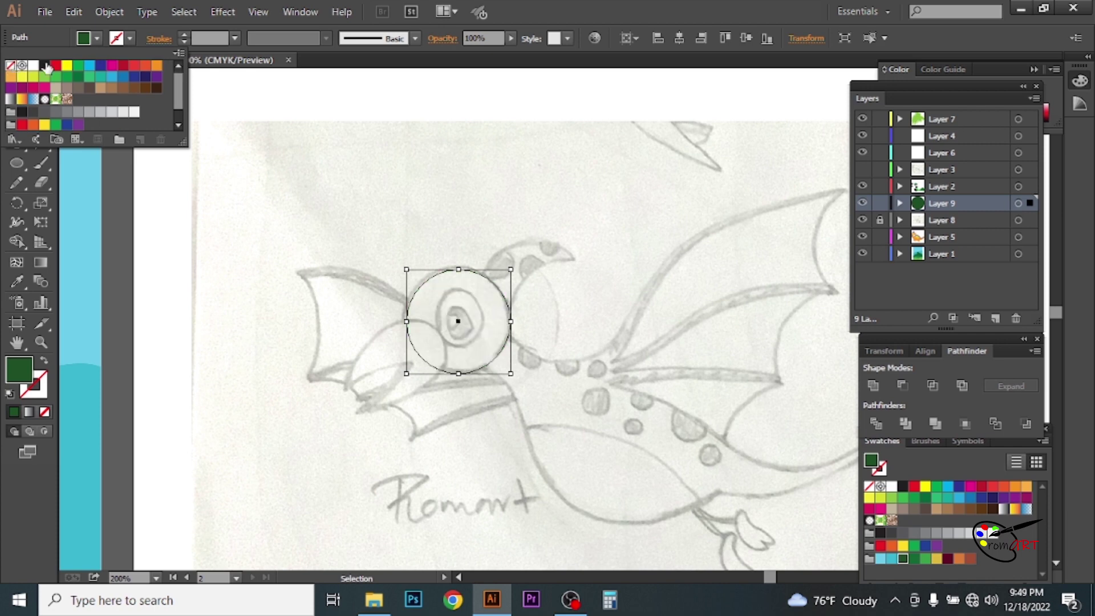
left_click(130, 38)
left_click(44, 64)
key("Escape")
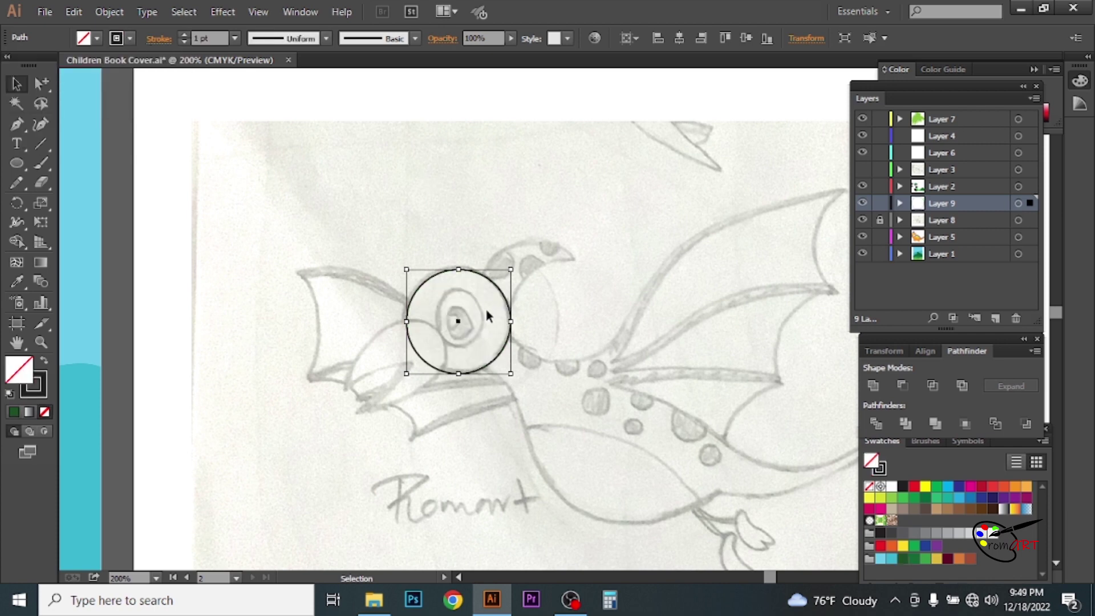
- Add a smaller circle and a small pupil ellipse inside the eye outline
mouse_move(510, 269)
left_mouse_down()
mouse_move(485, 293)
mouse_move(459, 288)
left_mouse_up()
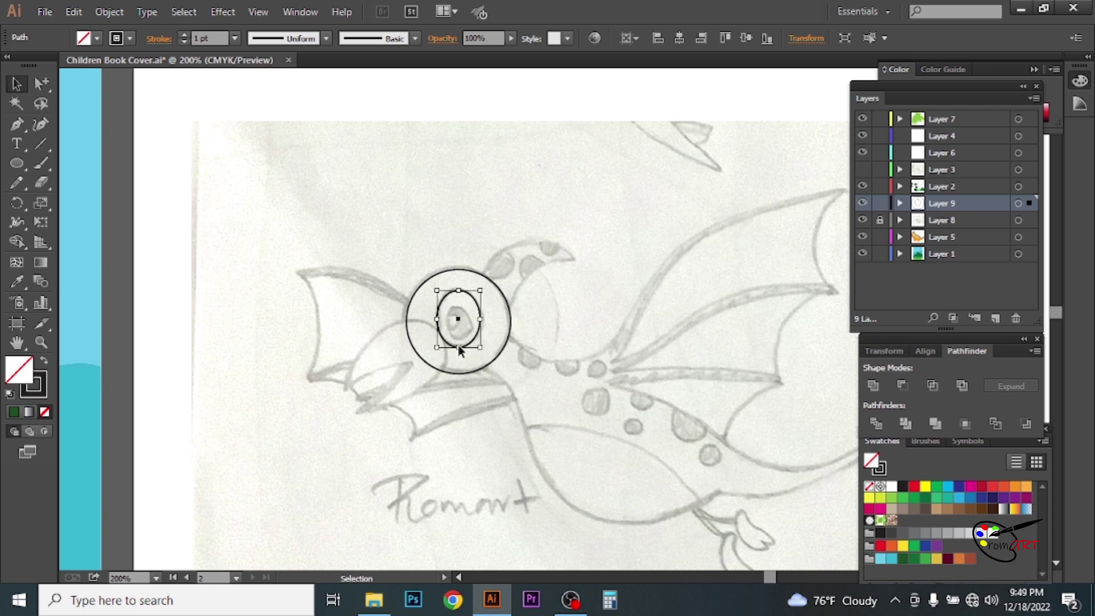
key("ctrl+plus")
key("ctrl+c")
key("ctrl+f")
left_click_drag(586, 260, 562, 288)
left_click(559, 315)
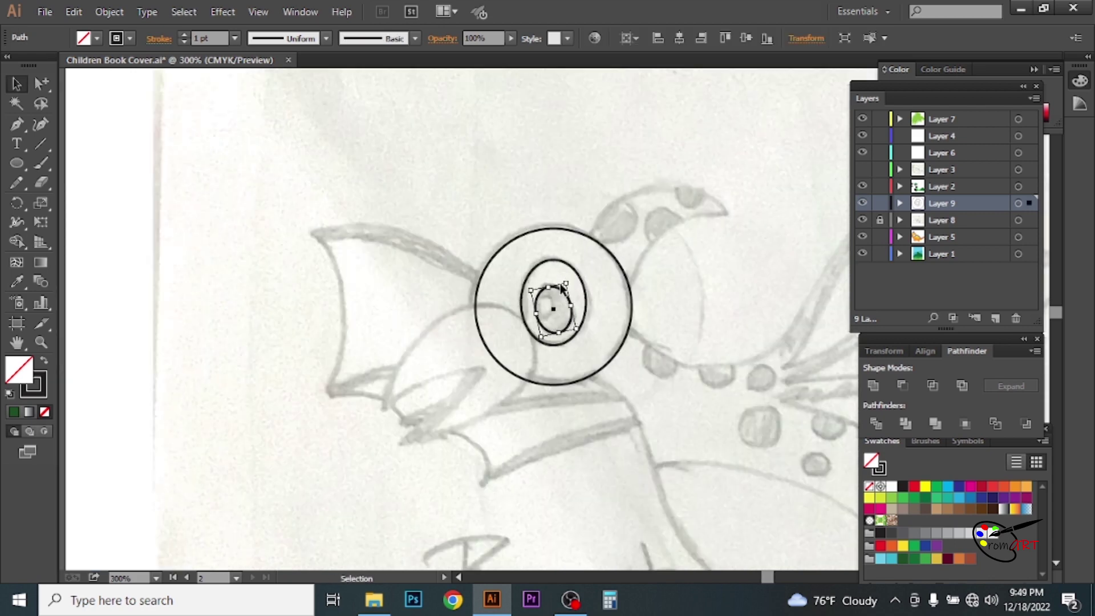
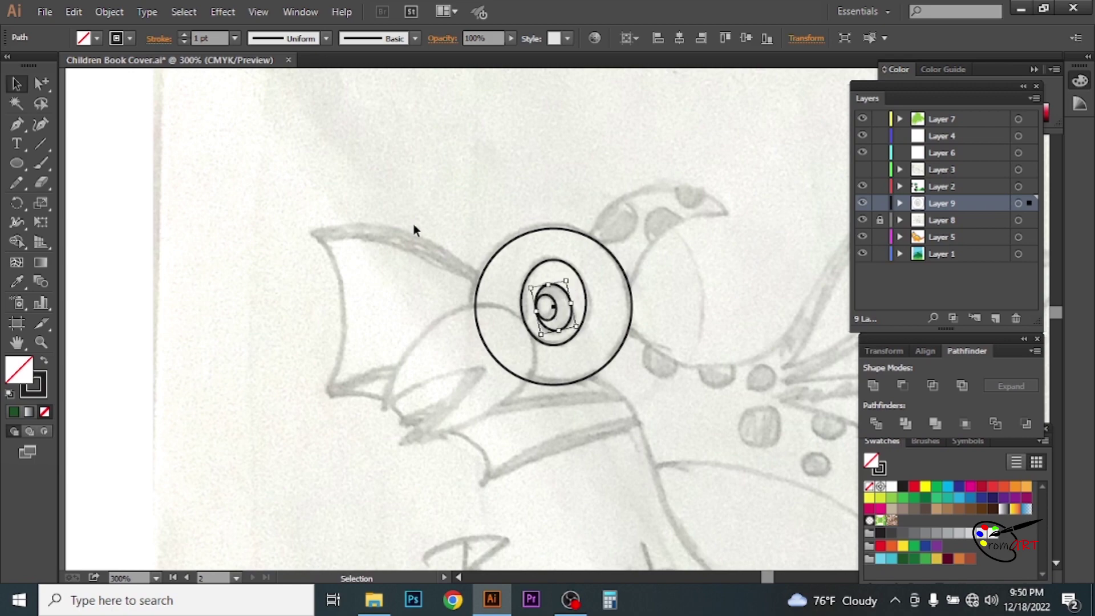
- Pen-trace the right wing from the eye circle through its tip, notch and lower point
left_click(630, 325)
left_click_drag(736, 351, 418, 350)
key("p")
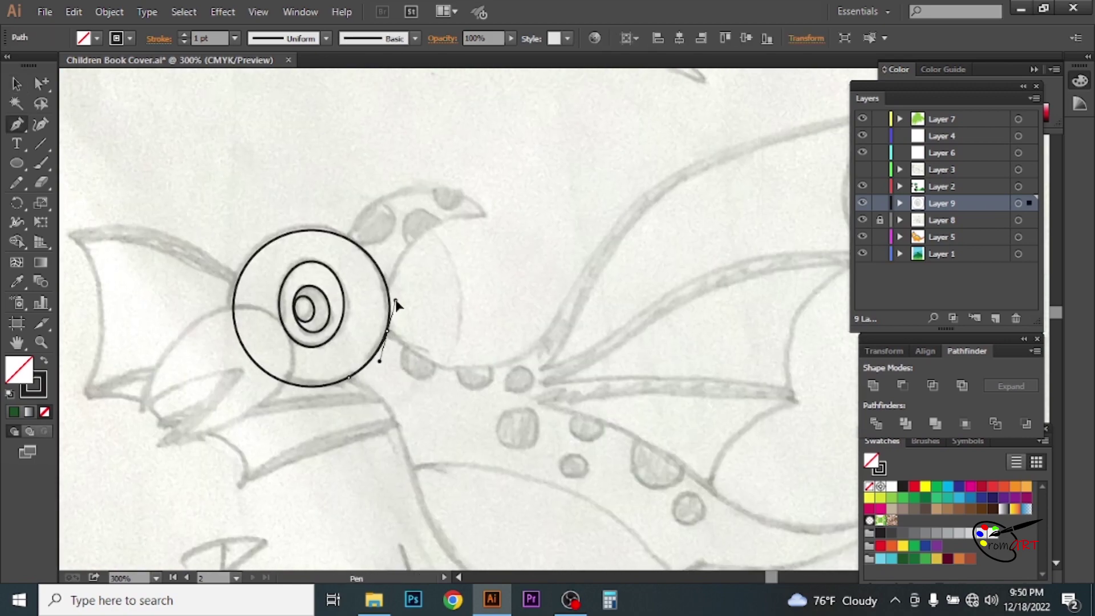
left_click(388, 331)
mouse_move(537, 342)
left_mouse_down()
mouse_move(604, 273)
mouse_move(455, 391)
left_mouse_up()
left_click_drag(741, 232, 533, 189)
left_click(533, 154)
left_click(518, 305)
left_click_drag(521, 314, 561, 277)
left_click(478, 408)
left_click(394, 492)
- Bend the wing's top edge and three trailing-edge segments into curves with the Curvature tool
key("shift+grave")
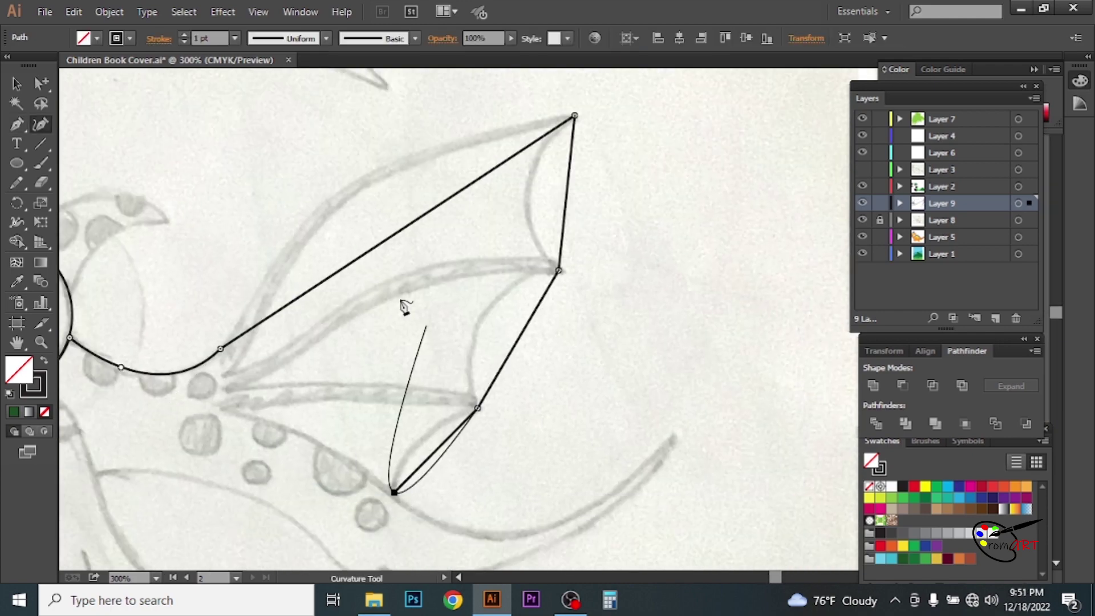
left_click_drag(371, 251, 337, 196)
left_click_drag(569, 240, 528, 199)
left_click_drag(516, 341, 473, 337)
left_click_drag(439, 454, 413, 446)
scroll(410, 479, "down", 5)
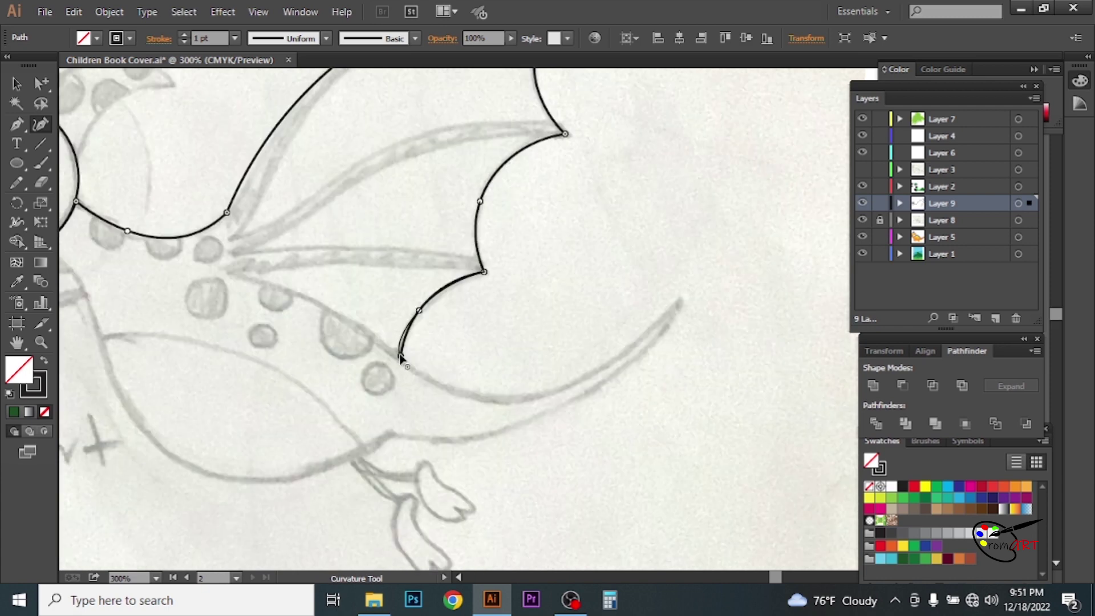
- Extend the outline along the tail and belly toward the chest, curving the undersides
left_click(680, 301)
left_click(532, 399)
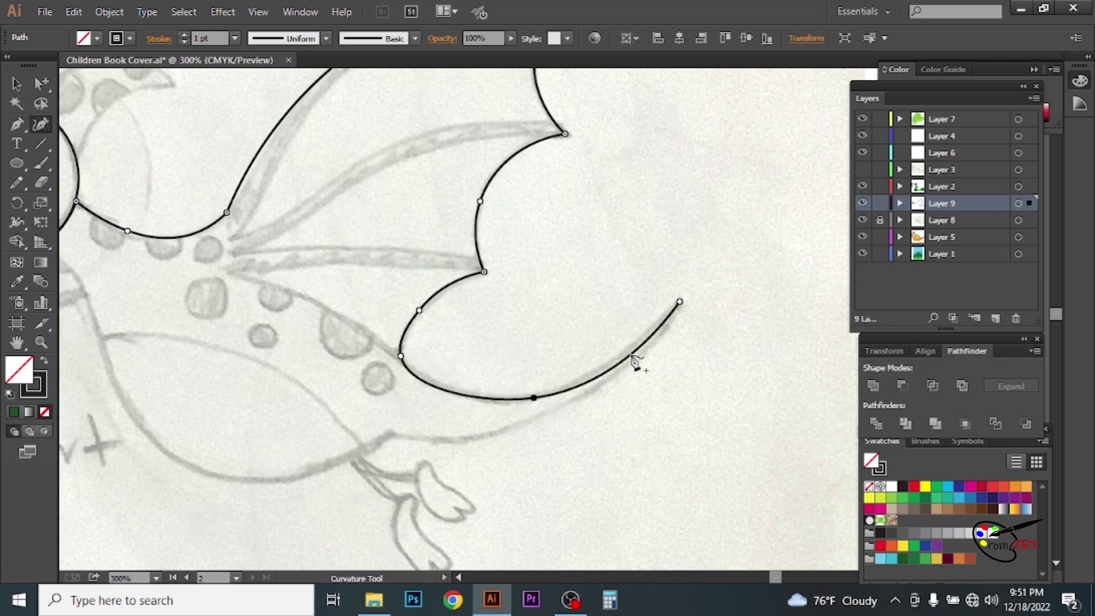
key("p")
mouse_move(391, 432)
left_mouse_down()
mouse_move(194, 387)
mouse_move(325, 362)
left_mouse_up()
left_click(229, 315)
key("shift+grave")
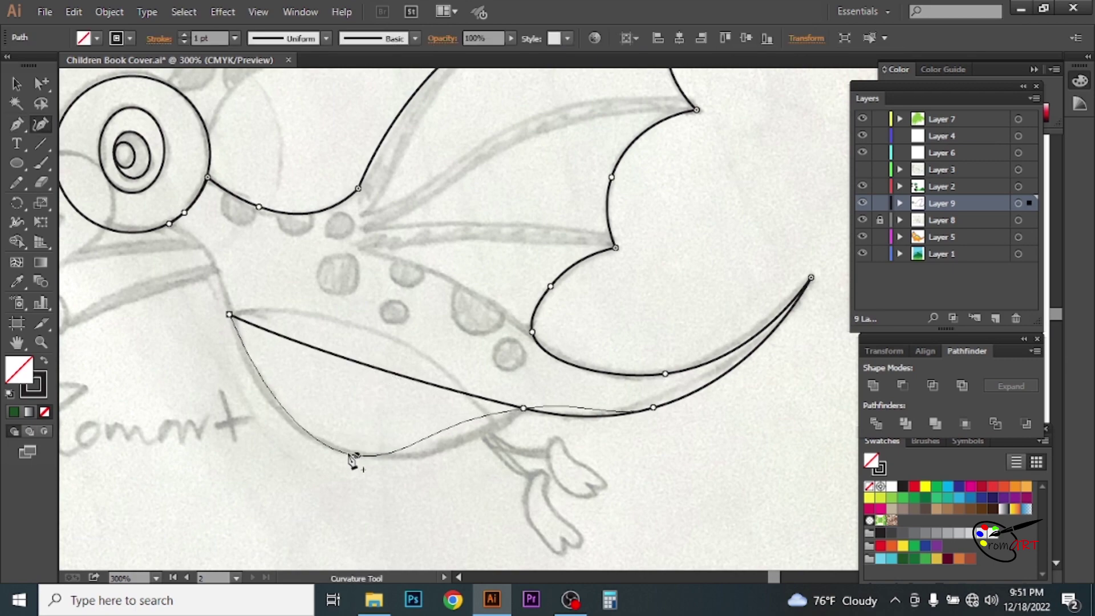
left_click(337, 450)
- Finish the body outline path near the neck
left_click_drag(338, 425, 483, 471)
key("p")
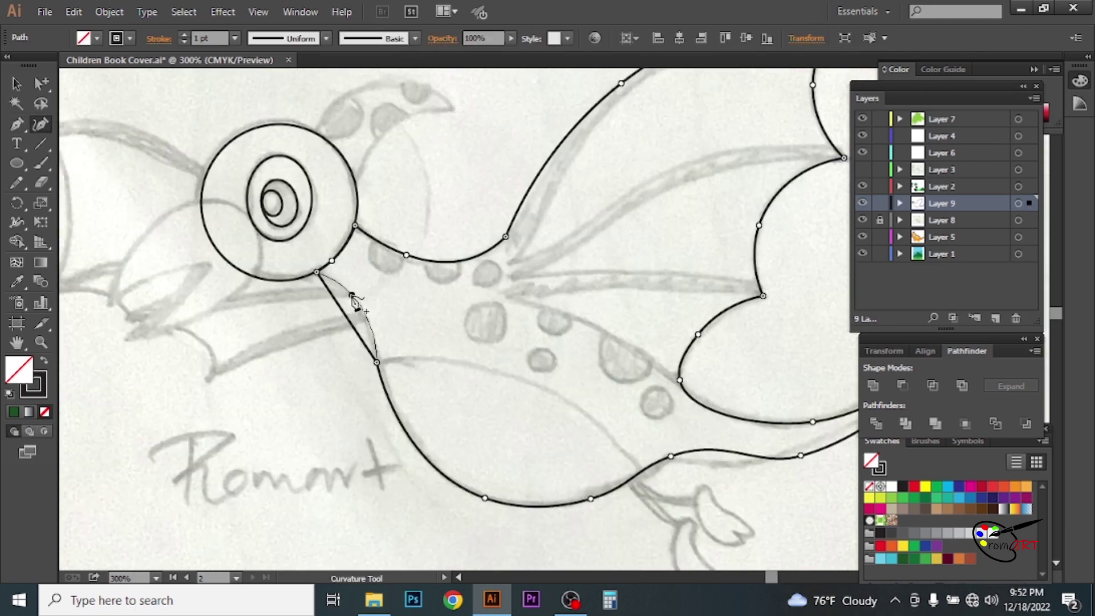
key("Escape")
scroll(354, 301, "up", 1)
- Draw the pointed crescent crest above the eye, closing it on the eye circle
key("p")
left_click(301, 202)
left_click_drag(476, 176, 568, 274)
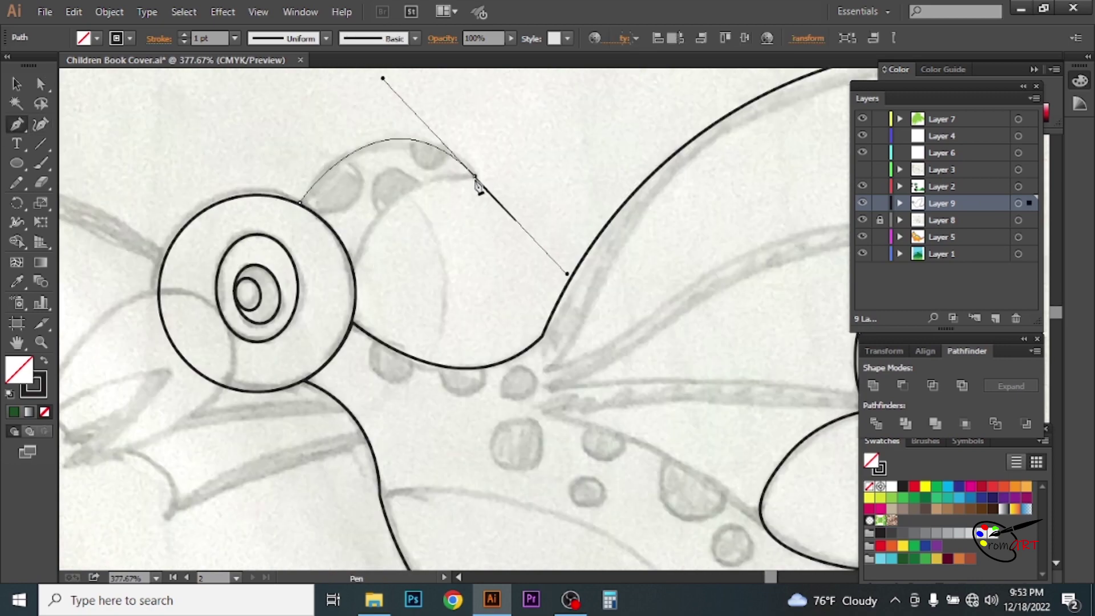
left_click(351, 271)
left_click_drag(301, 202, 274, 203)
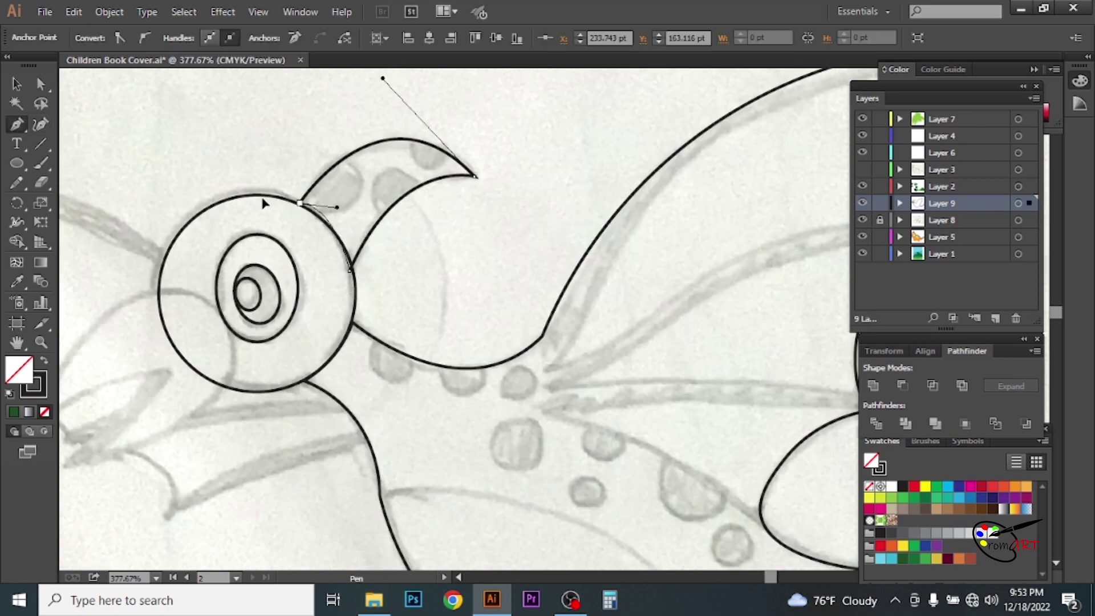
- Pen-draw the jagged left wing shape, starting and closing it on the eye
left_click_drag(441, 249, 563, 207)
left_click_drag(257, 239, 376, 217)
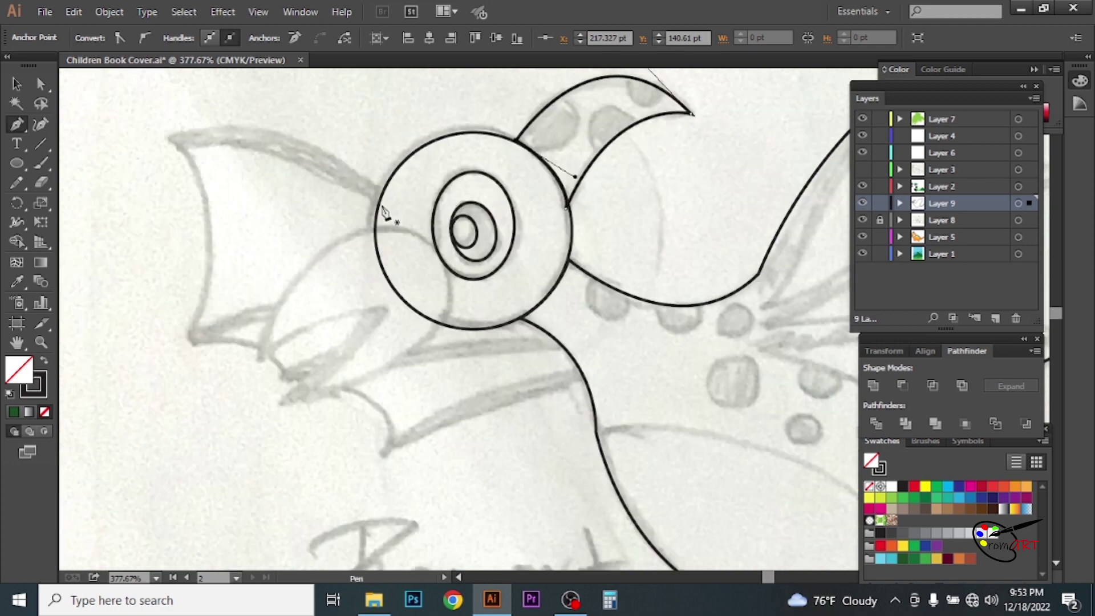
left_click(379, 199)
left_click_drag(166, 138, 266, 169)
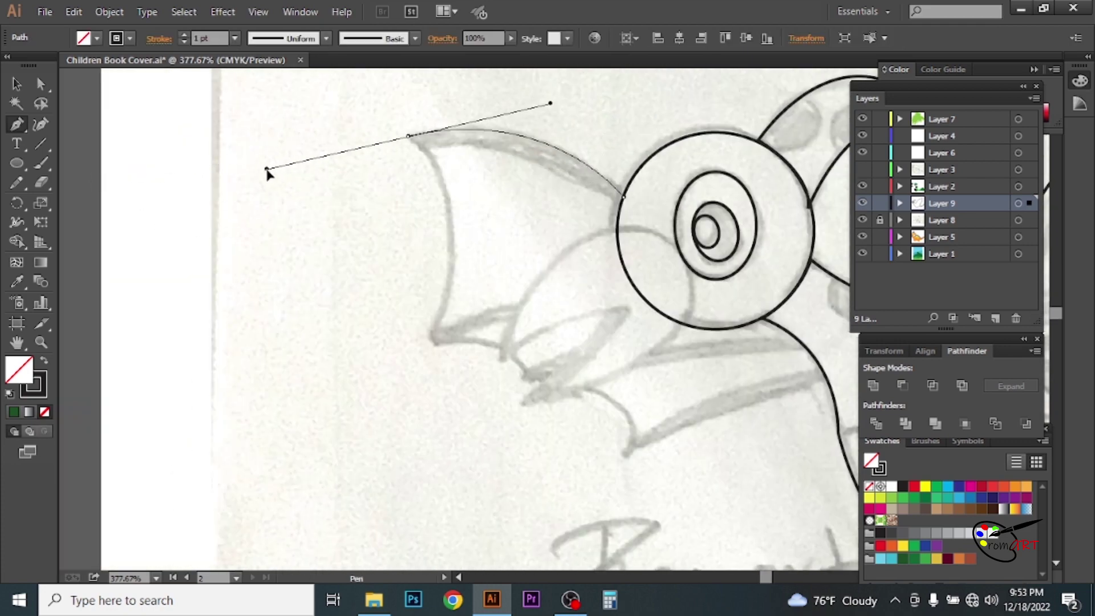
left_click(430, 345)
left_click_drag(529, 387, 399, 279)
left_click(493, 351)
left_click_drag(698, 275, 762, 269)
left_click_drag(684, 228, 723, 349)
left_click(636, 318)
left_click(577, 294)
left_click(541, 258)
left_click(530, 214)
- Curve the left wing's outer and lower edges with the Curvature tool
key("shift+grave")
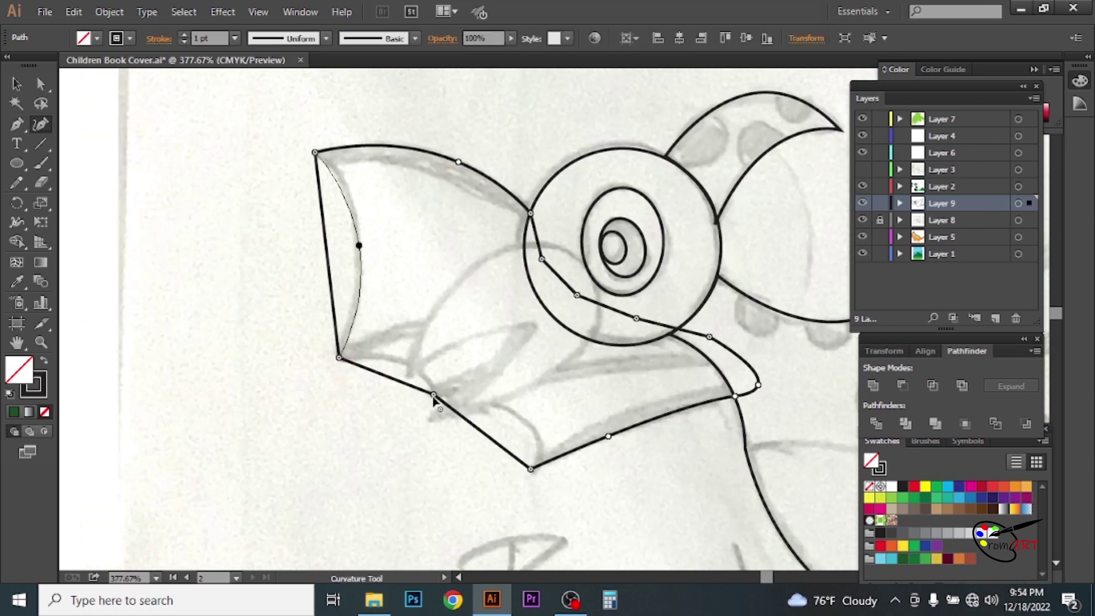
left_click_drag(408, 384, 408, 366)
left_click(540, 439)
key("v")
- Select the wing and eye together and Shape Builder away the wing lines crossing the eye
key("ctrl+a")
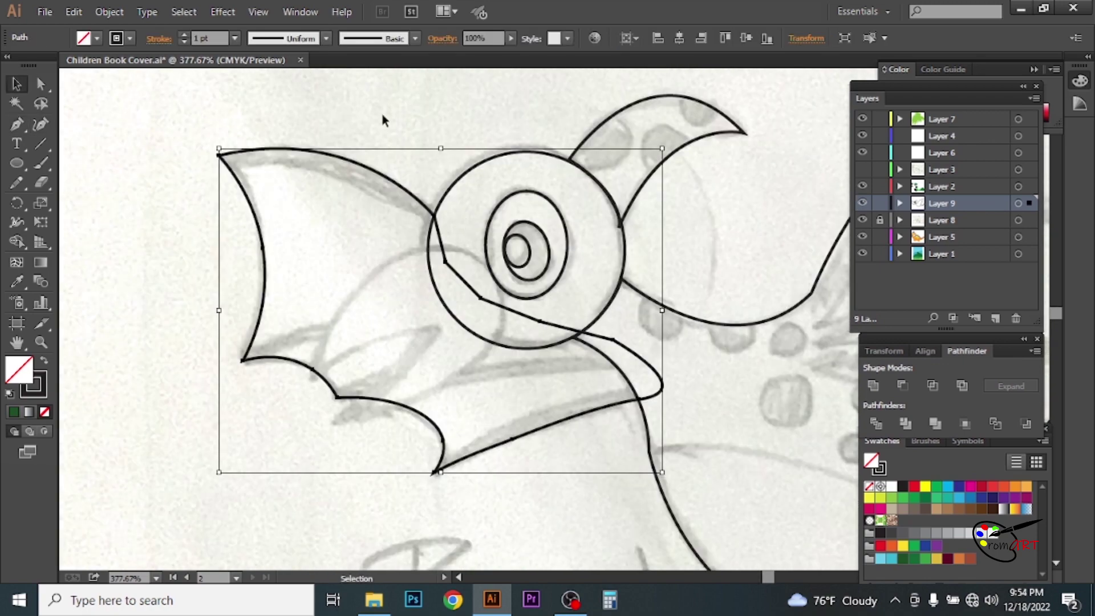
key("shift+m")
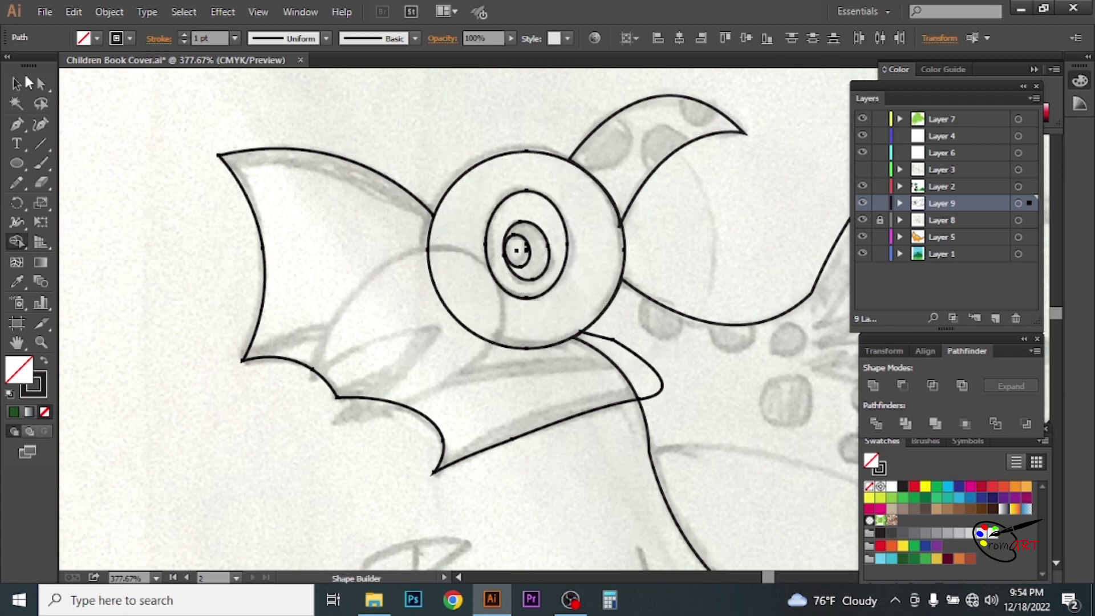
key("ctrl+minus")
left_click(430, 210)
left_click(17, 84)
key("ctrl+shift+a")
left_click_drag(832, 430, 529, 456)
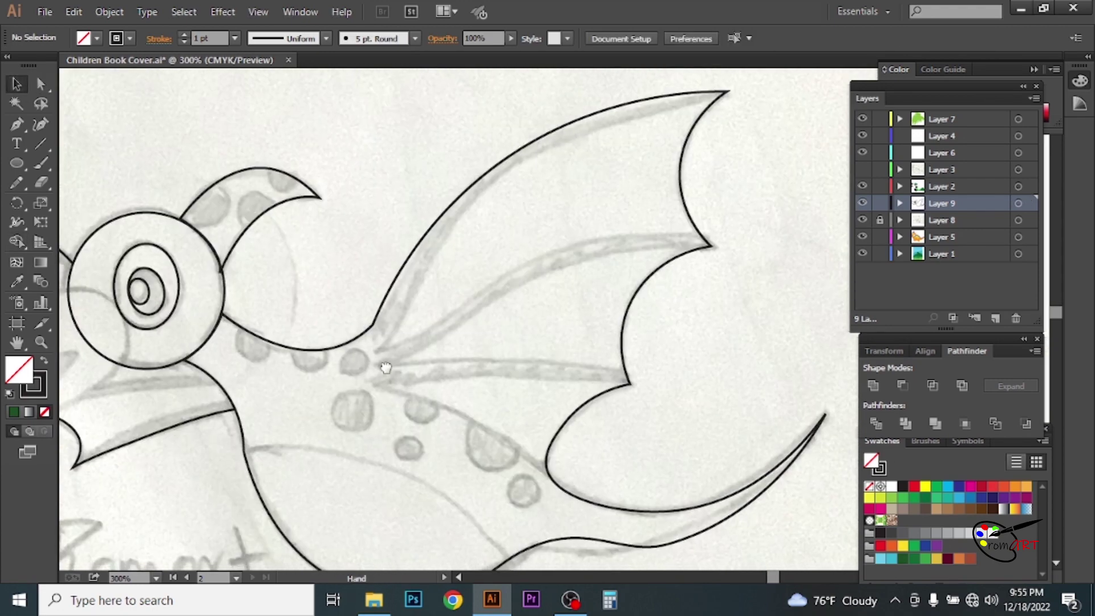
- Draw the first closed strip from the wing root out to the notch and wing tip
key("p")
left_click_drag(346, 352, 257, 342)
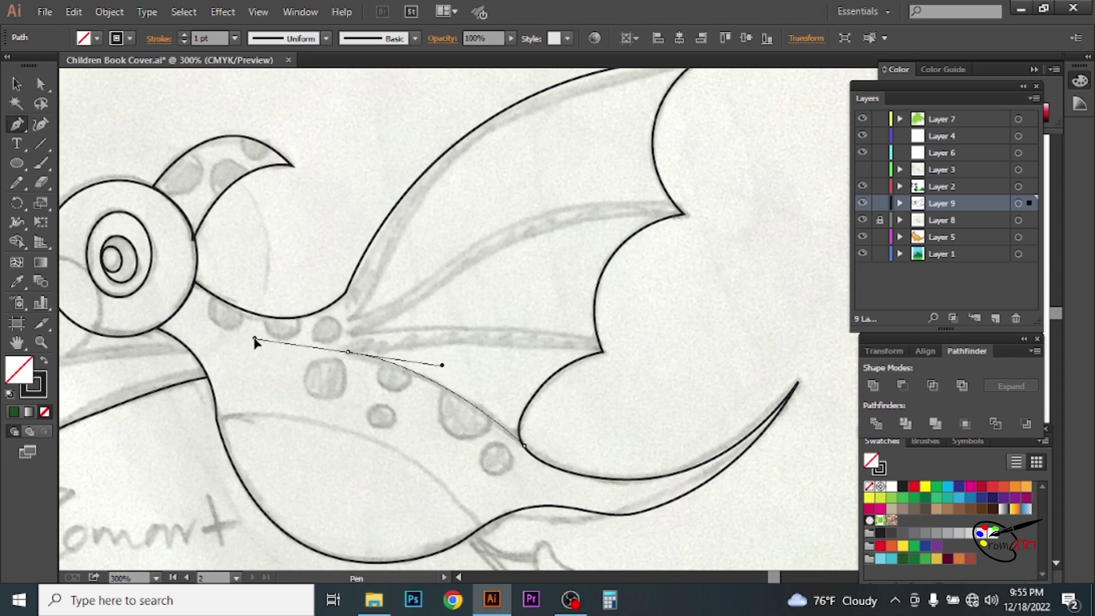
left_click(346, 352)
left_click(602, 352)
left_click(597, 335)
mouse_move(353, 332)
left_mouse_down()
mouse_move(336, 353)
mouse_move(496, 257)
left_mouse_up()
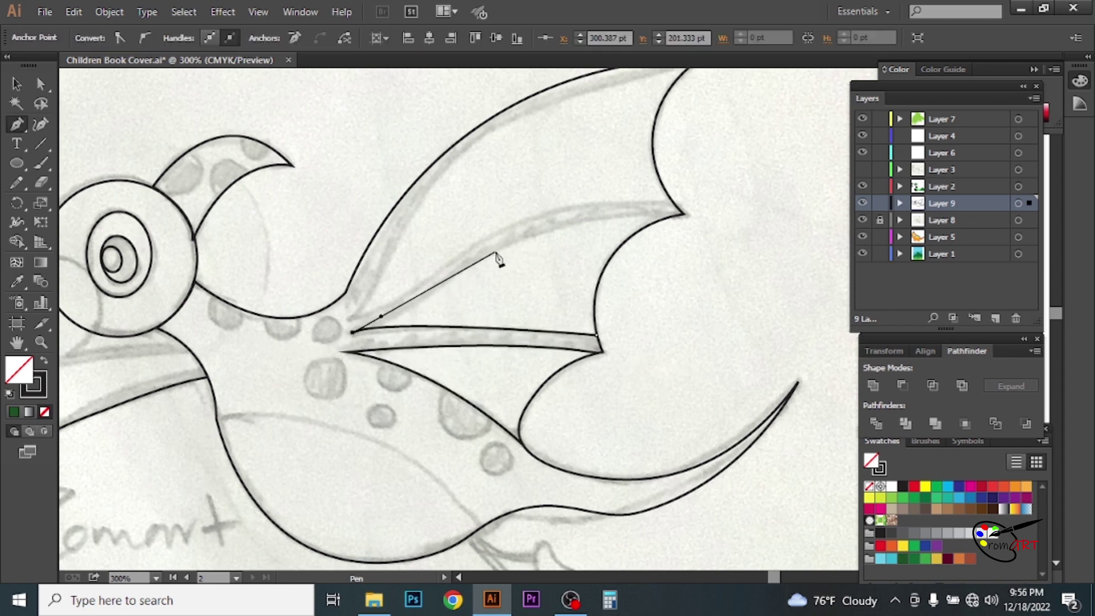
left_click_drag(661, 217, 721, 219)
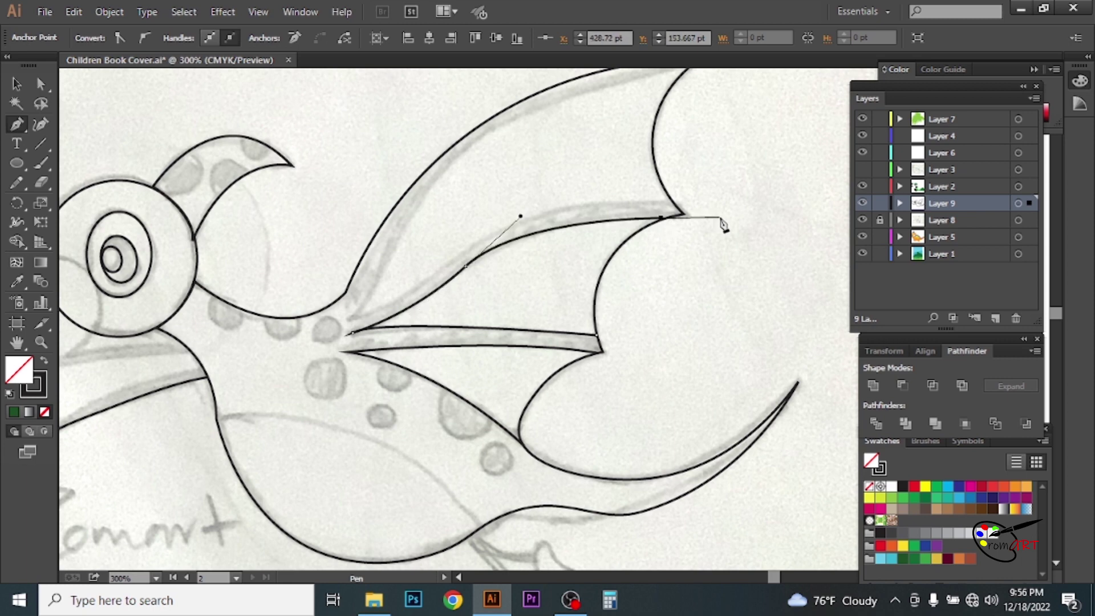
left_click(671, 205)
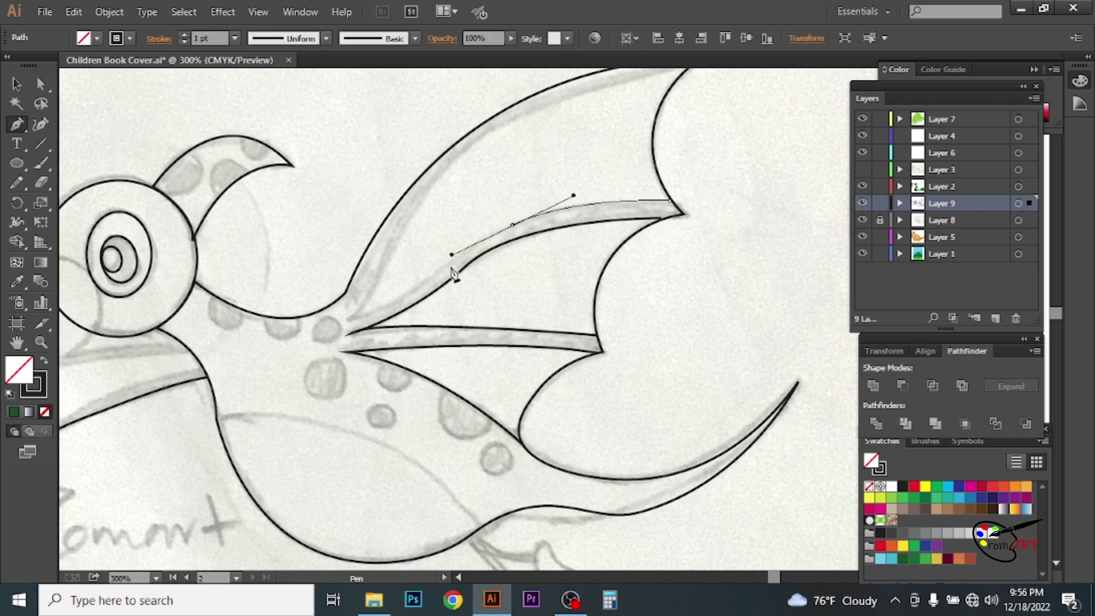
- Draw the upper strip from the wing root along the upper edge to the wing tip
left_click_drag(349, 318, 439, 183)
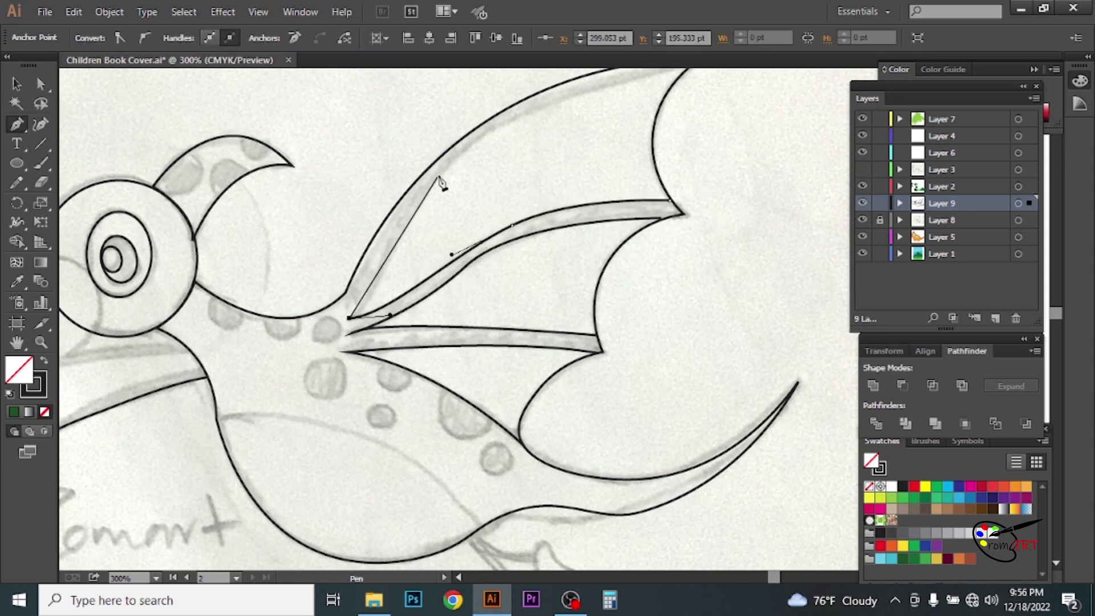
left_click_drag(401, 216, 426, 162)
left_click_drag(453, 203, 362, 291)
left_click(422, 205)
left_click_drag(593, 159, 694, 147)
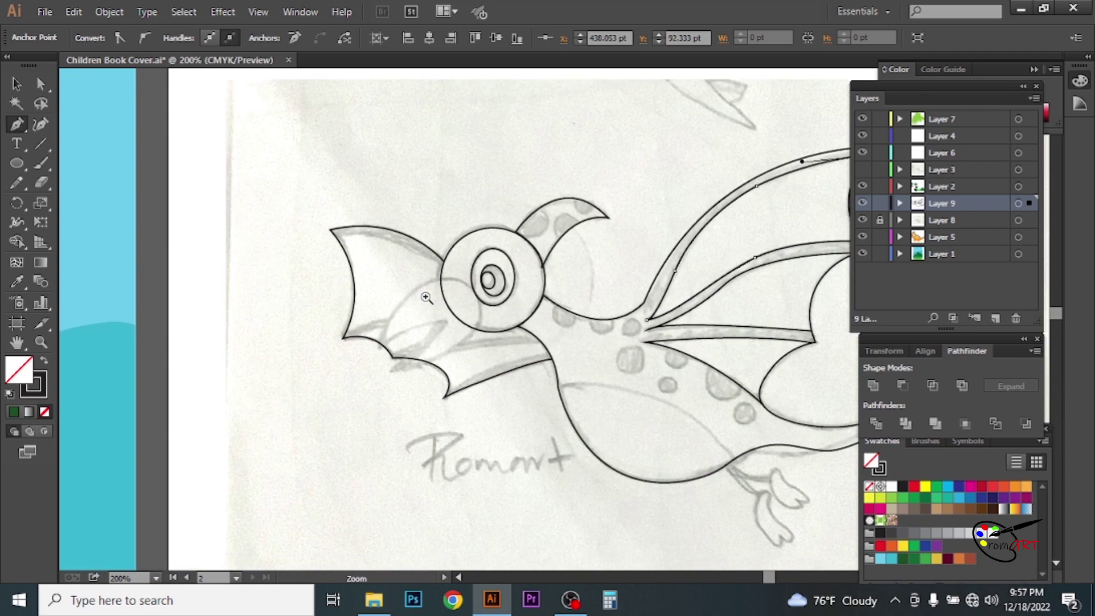
- Draw the closed upper beak shape curving over the eye down to its tip
key("l")
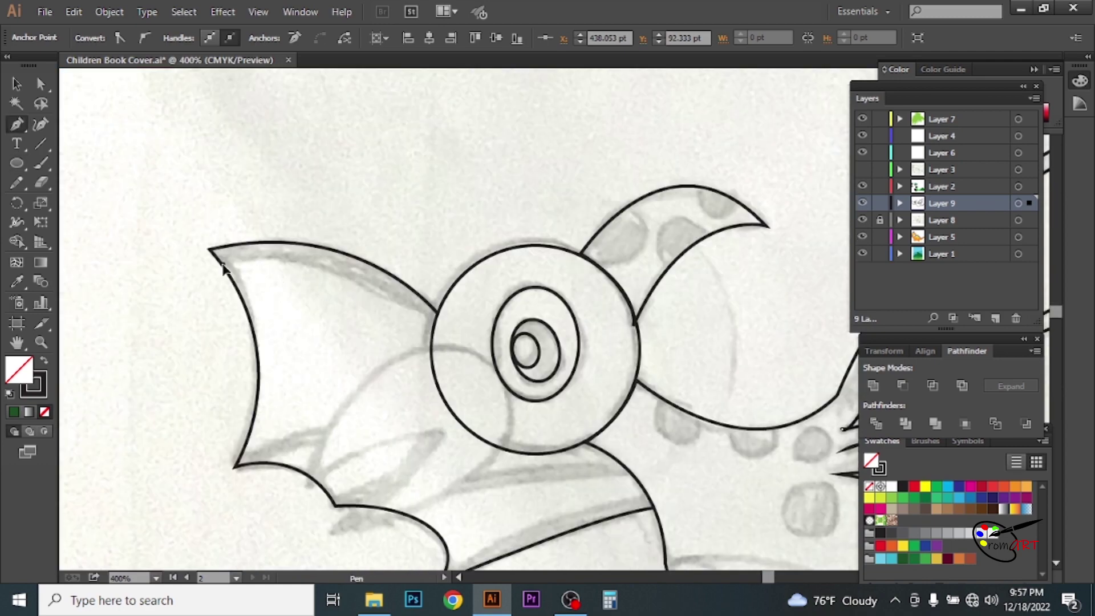
left_click_drag(436, 325, 543, 416)
left_click_drag(369, 482, 394, 353)
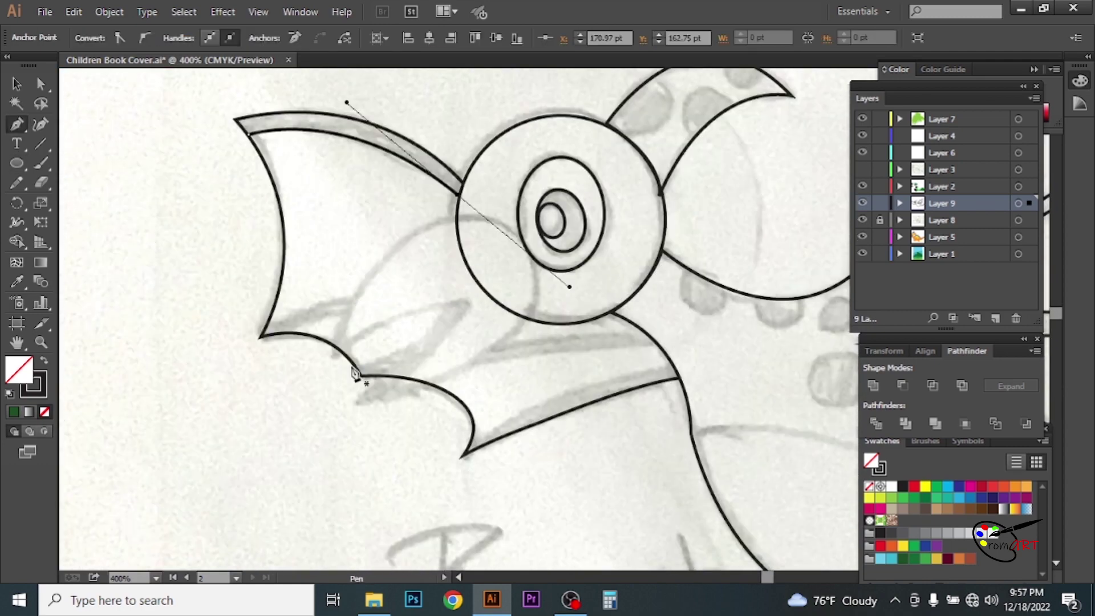
left_click(331, 356)
left_click_drag(524, 241, 656, 338)
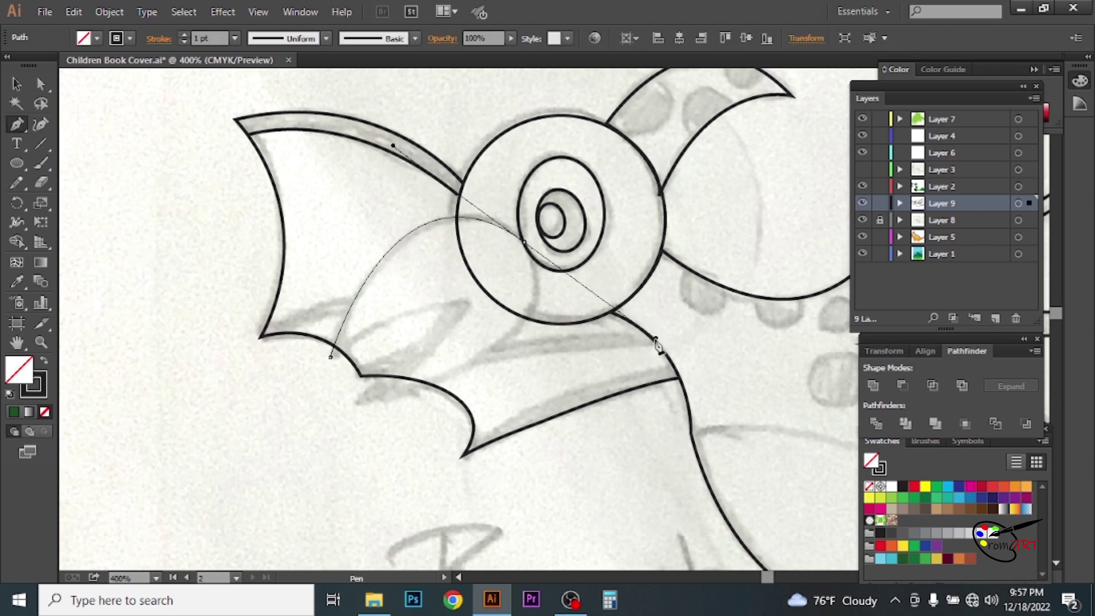
left_click_drag(360, 403, 113, 466)
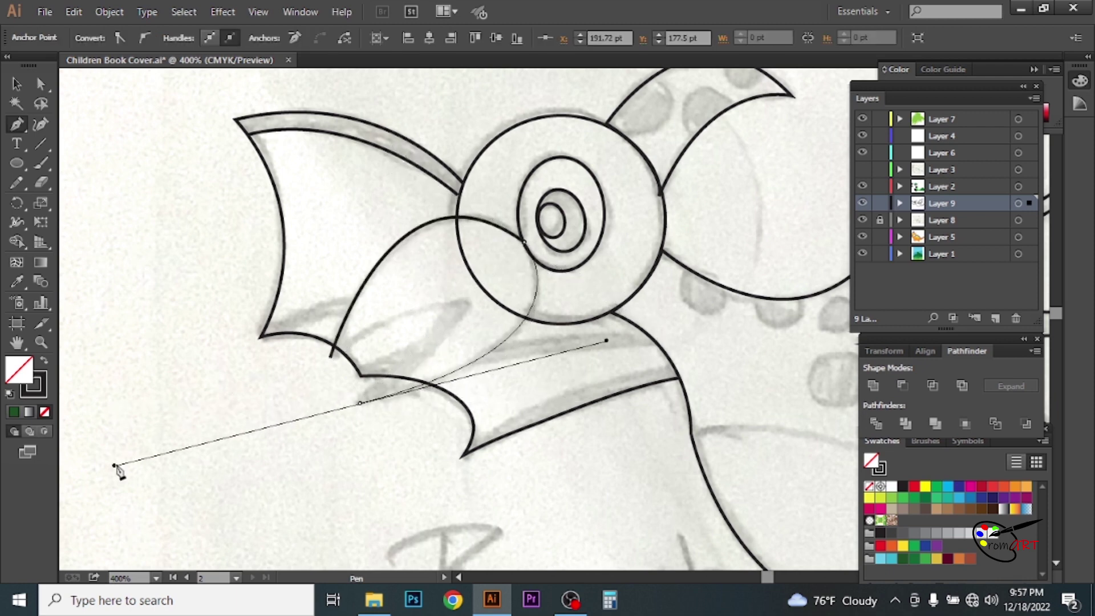
left_click(470, 308)
mouse_move(330, 358)
left_mouse_down()
mouse_move(244, 443)
mouse_move(489, 276)
left_mouse_up()
- Trace the lower beak line and the lower jaw's curved edge toward the neck
key("a")
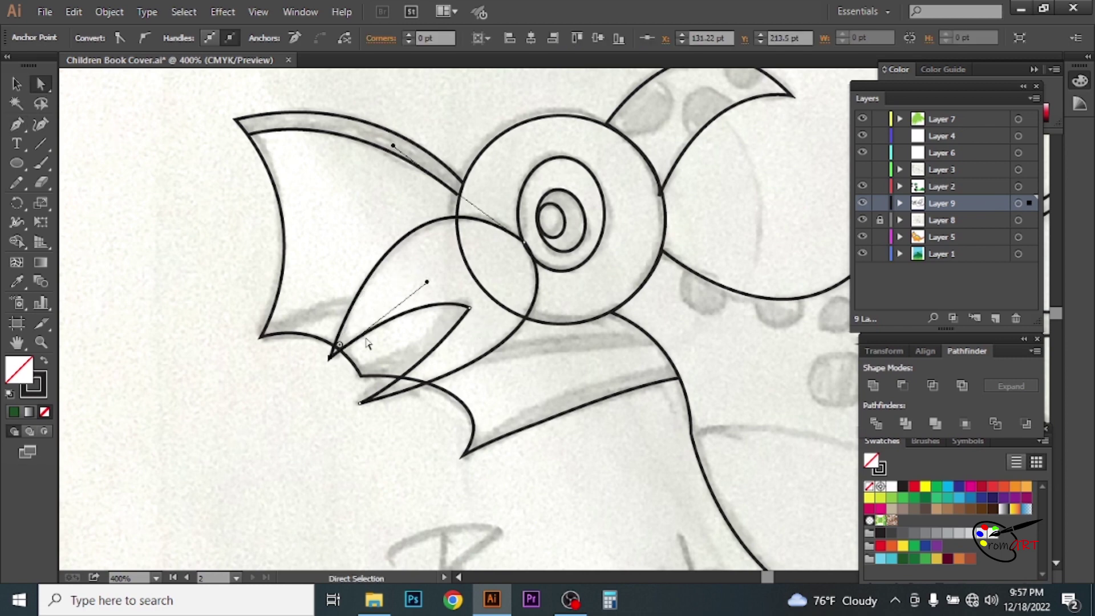
key("p")
key("ctrl+shift+a")
left_click(268, 321)
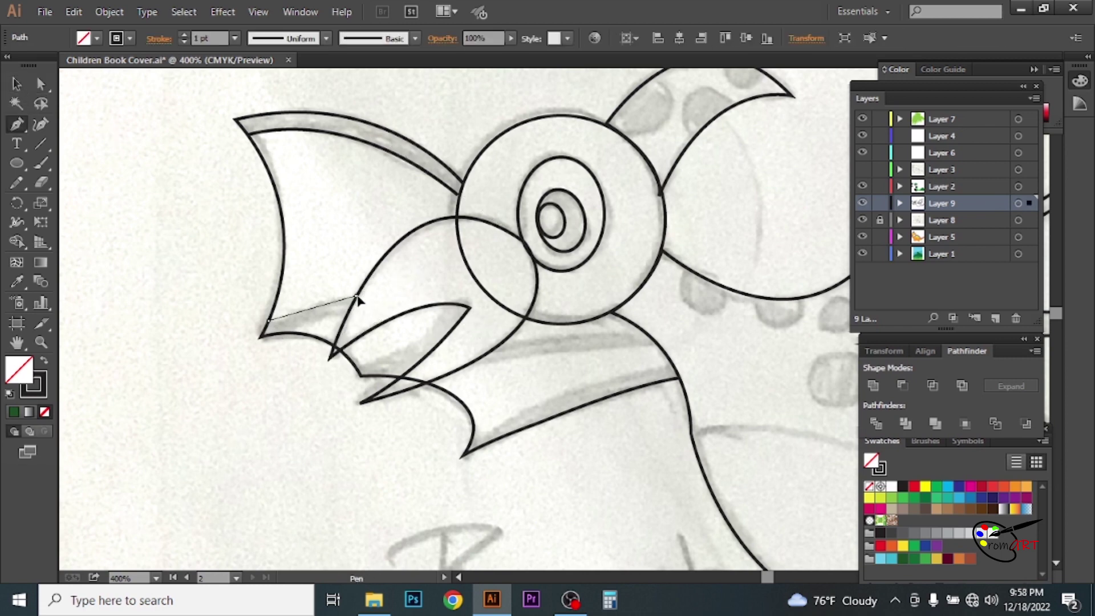
key("Escape")
left_click_drag(282, 322, 410, 305)
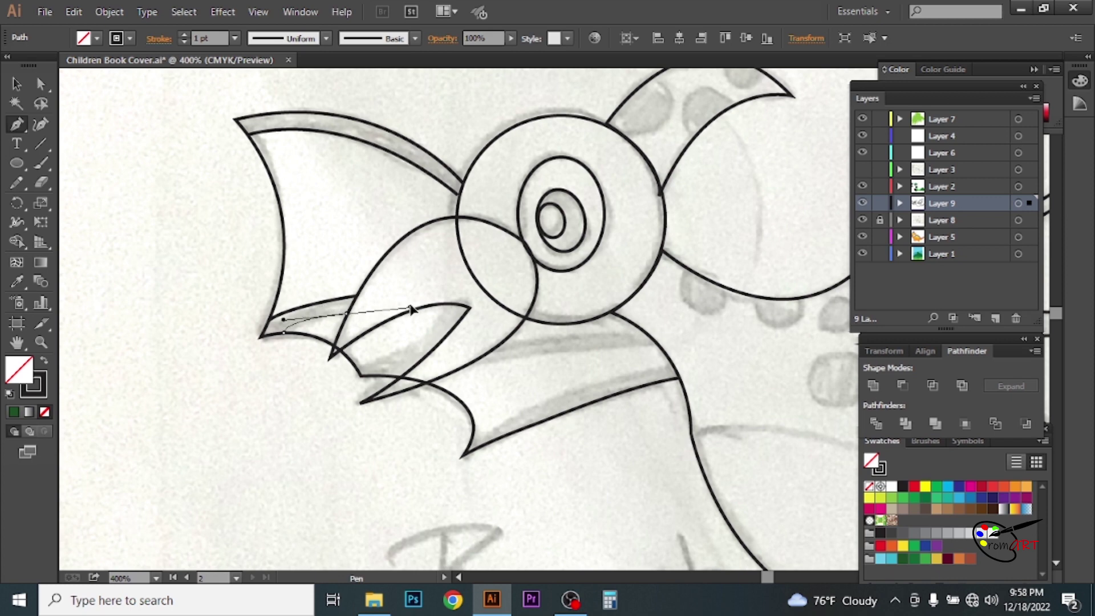
left_click(647, 336)
left_click_drag(358, 366, 180, 404)
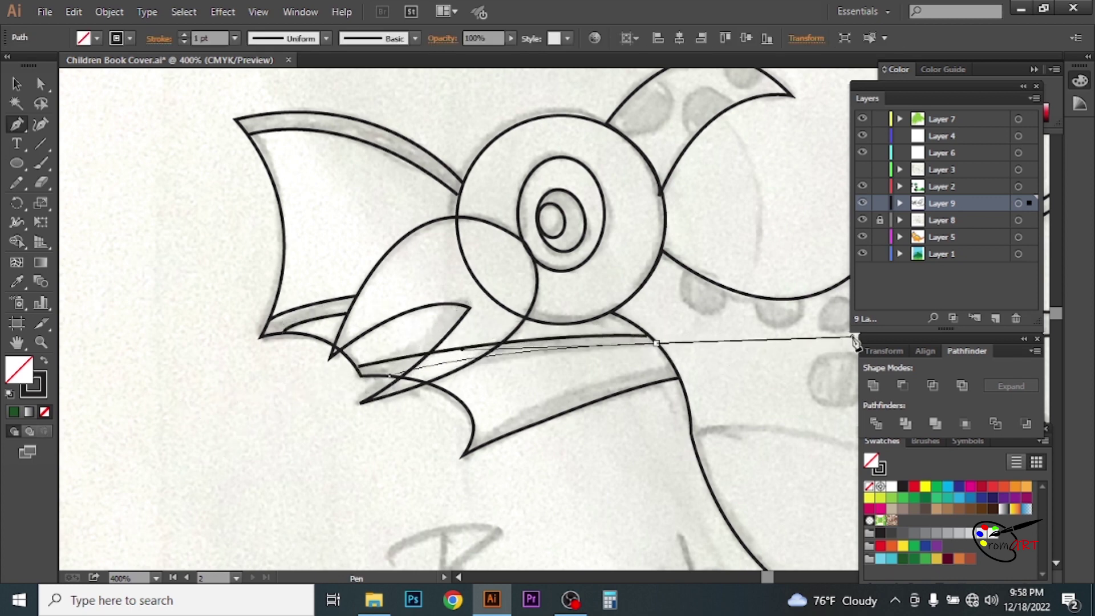
left_click(473, 435)
left_click(684, 376)
left_click_drag(685, 375, 819, 342)
- Select the beak paths and merge them into one shape with Shape Builder
key("v")
left_click_drag(215, 244, 581, 453)
key("shift+m")
left_click_drag(393, 358, 489, 339)
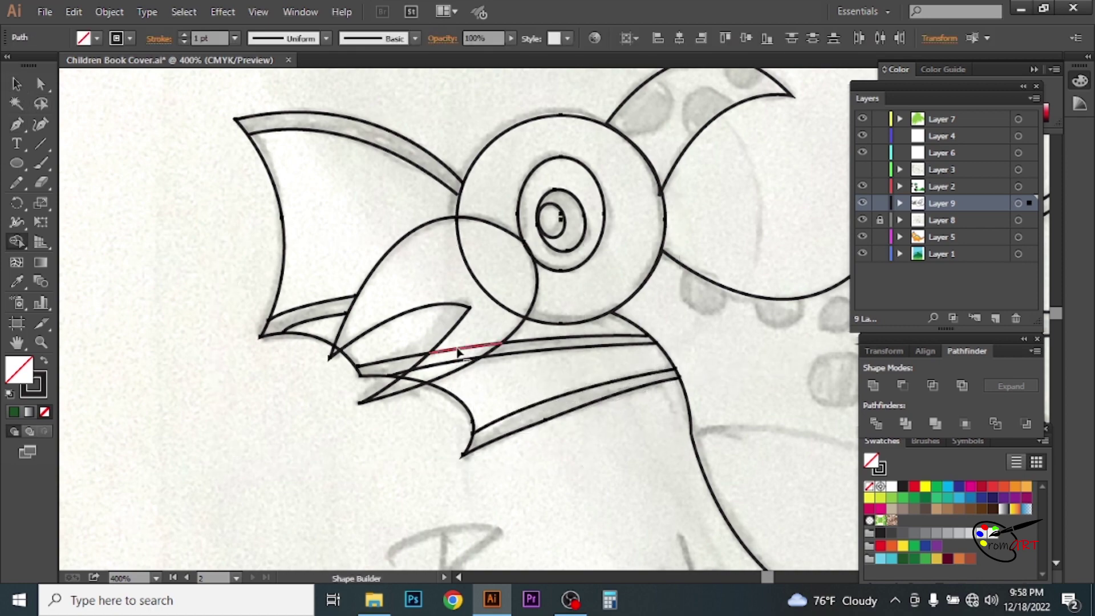
- Zoom out, then zoom back into the head and select its traced outlines to check
scroll(330, 350, "up", 3)
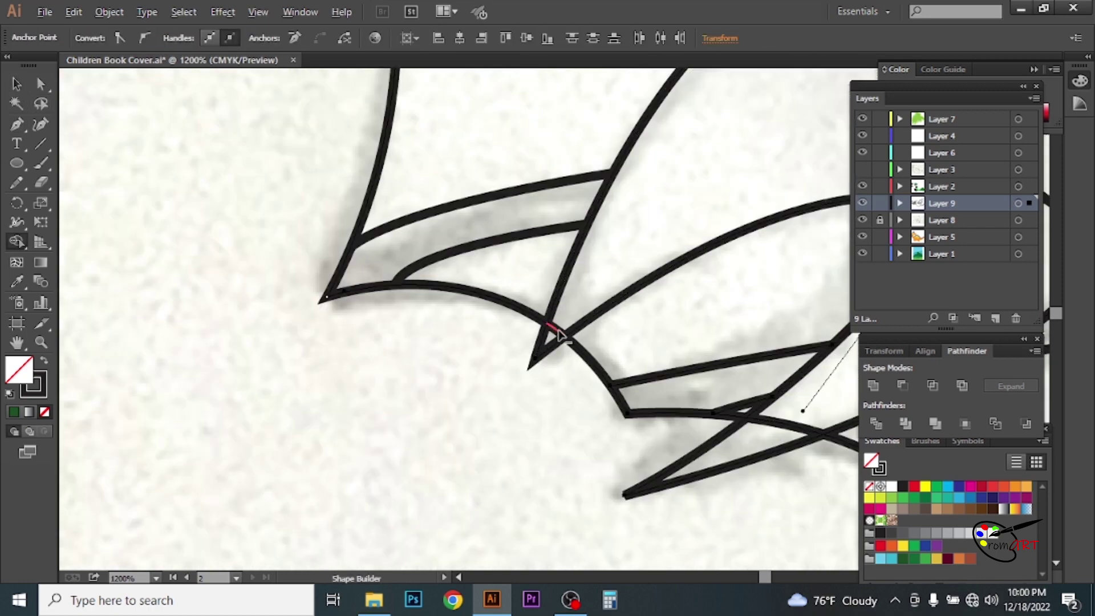
scroll(644, 333, "down", 2)
scroll(645, 334, "right", 5)
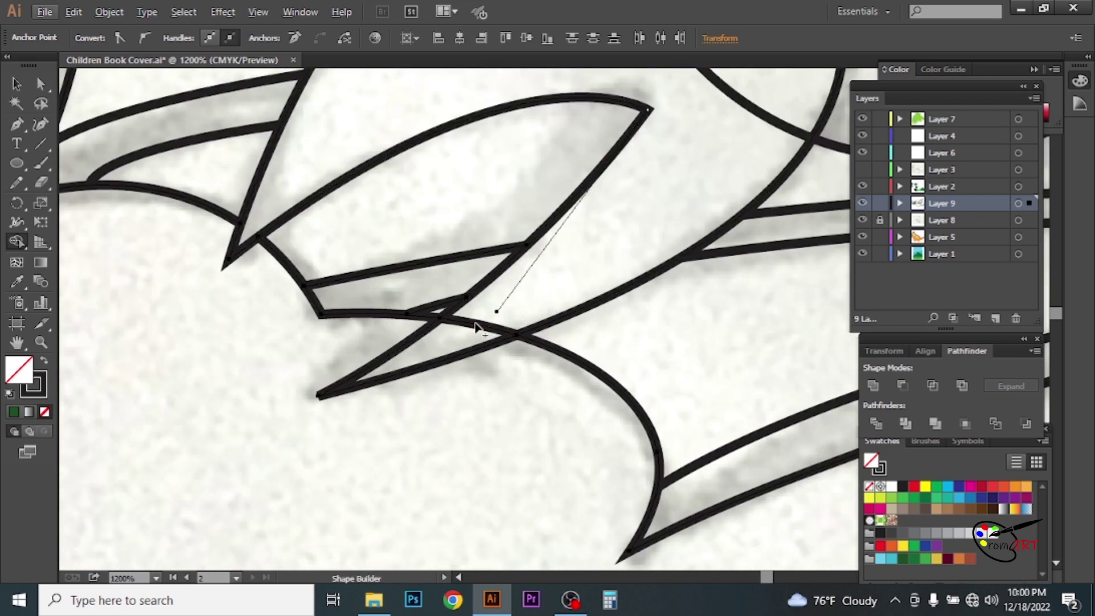
key("ctrl+0")
key("v")
mouse_move(425, 130)
left_mouse_down()
mouse_move(605, 276)
mouse_move(565, 311)
left_mouse_up()
left_click(561, 374)
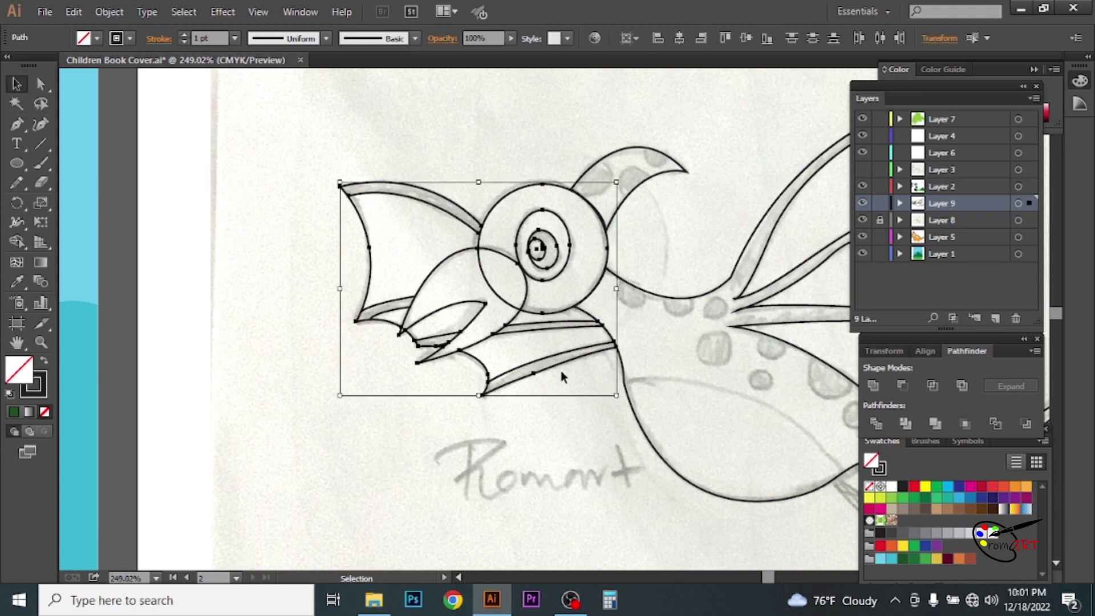
- Trace the belly curve down to the dangling foot, then deselect the foot path
left_click(681, 343)
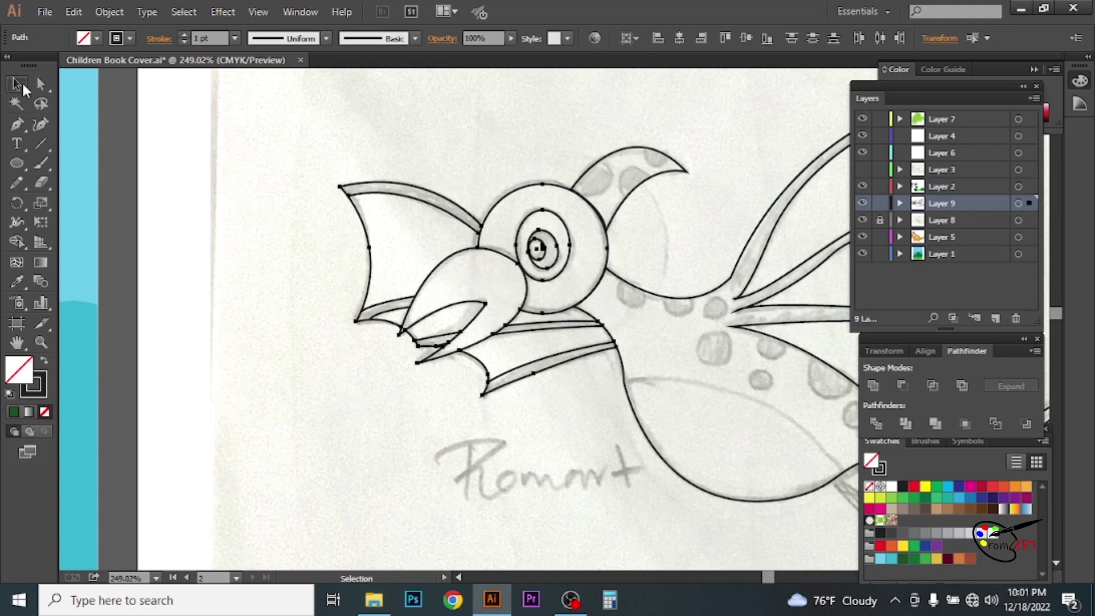
left_click(359, 380)
left_click(627, 489)
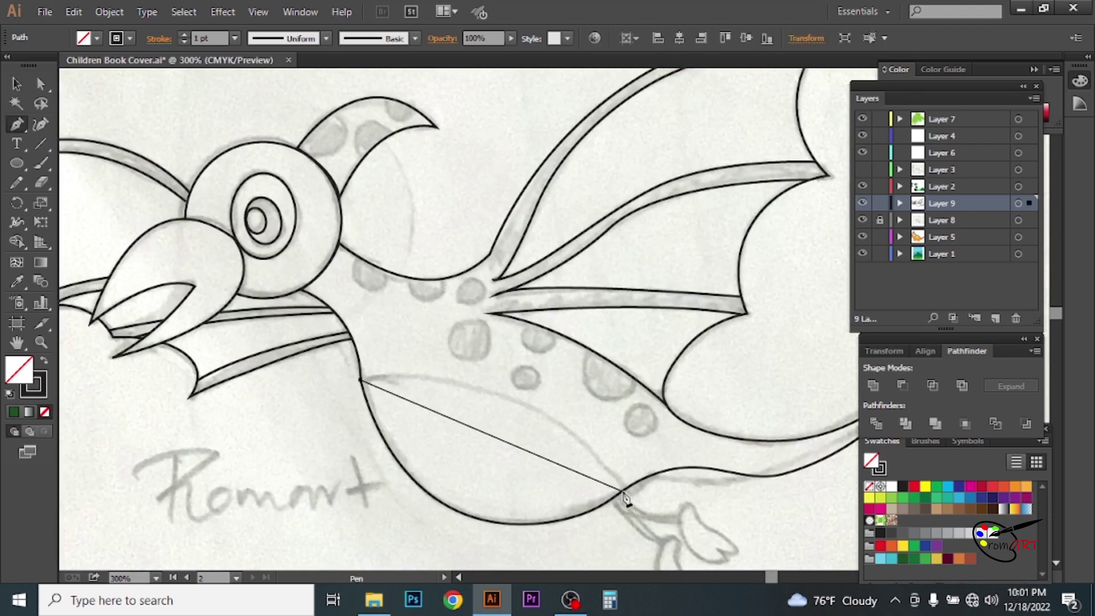
scroll(627, 489, "down", 2)
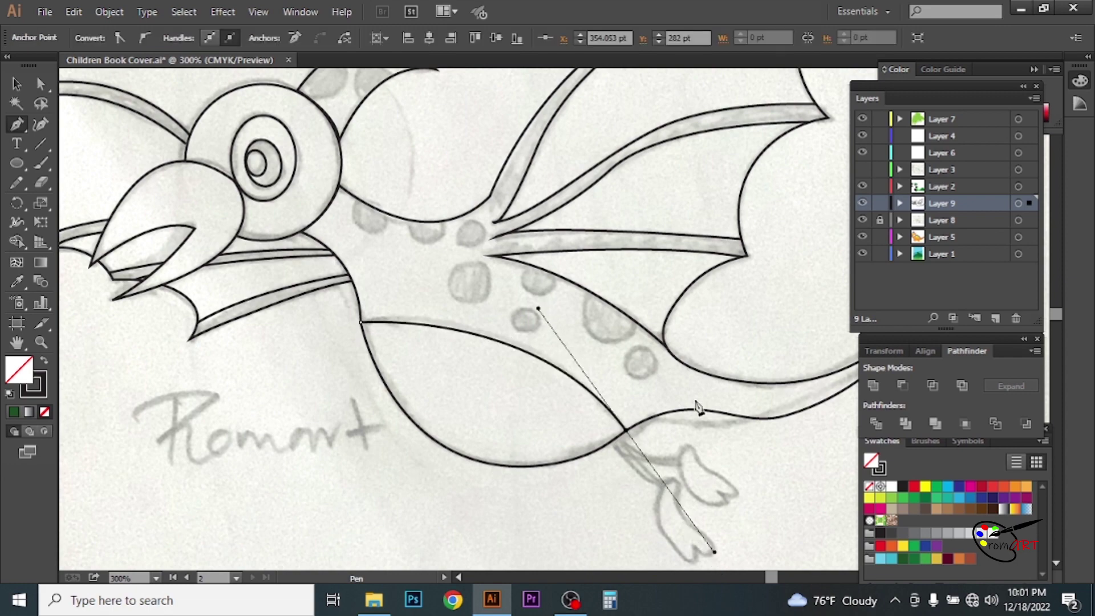
key("l")
key("ctrl+plus")
left_click_drag(487, 320, 515, 309)
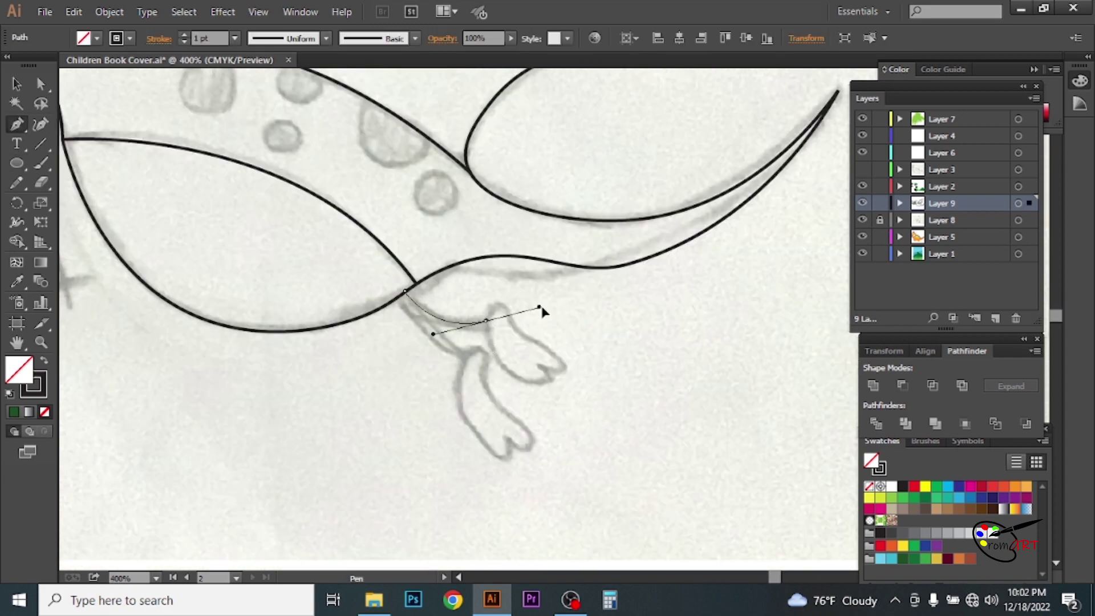
key("alt")
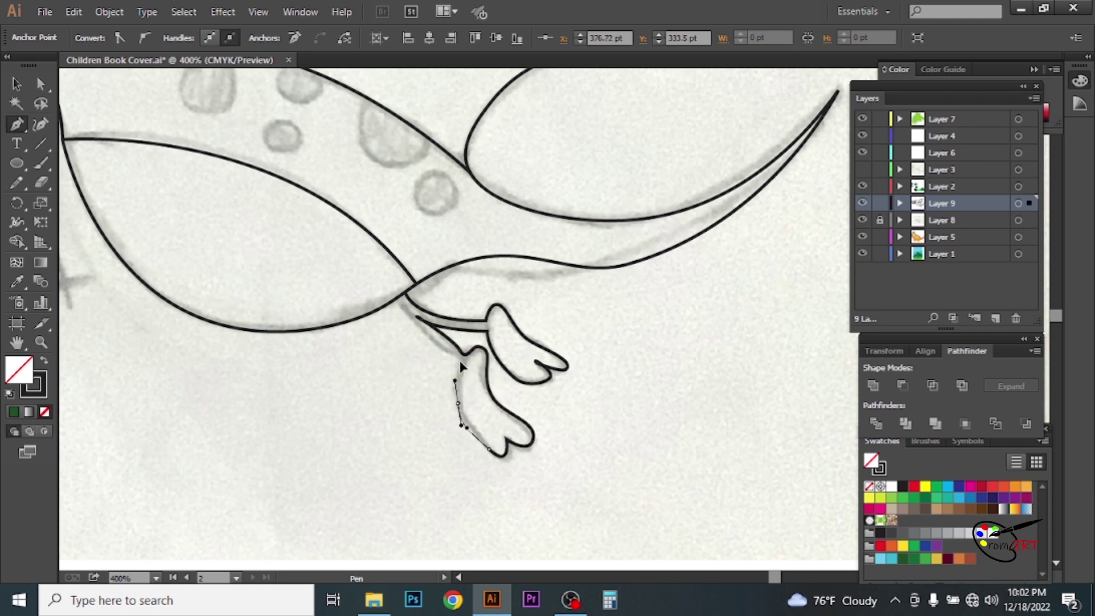
key("v")
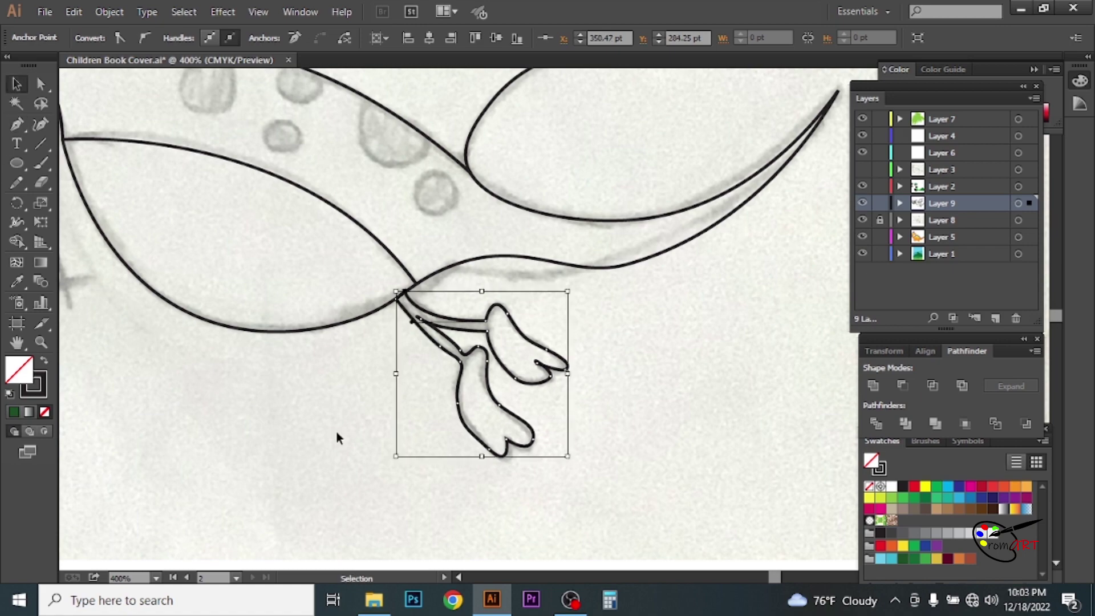
left_click(337, 435)
key("ctrl+minus")
key("ctrl+minus")
key("ctrl+plus")
- Draw ellipse circles over two body spots and one crest spot
key("l")
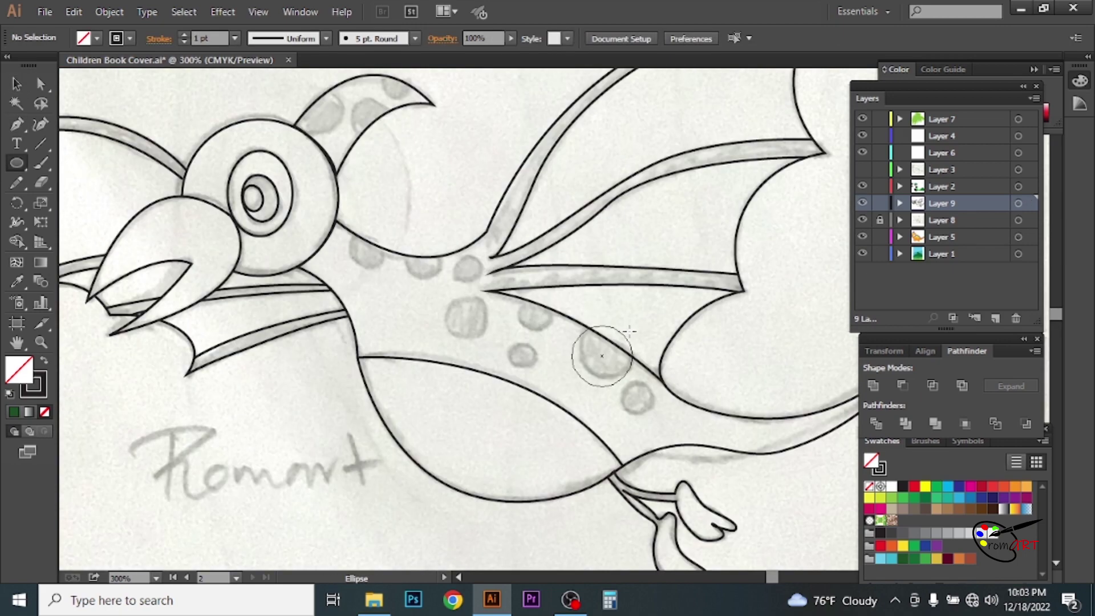
left_click_drag(637, 404, 656, 419)
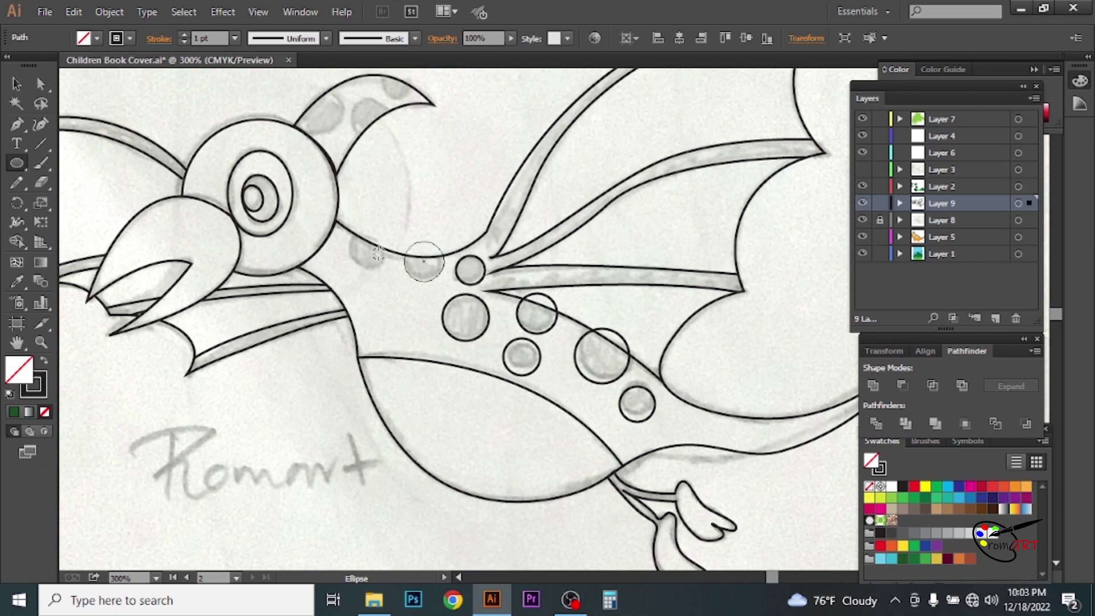
left_click_drag(390, 232, 390, 231)
scroll(384, 171, "up", 2)
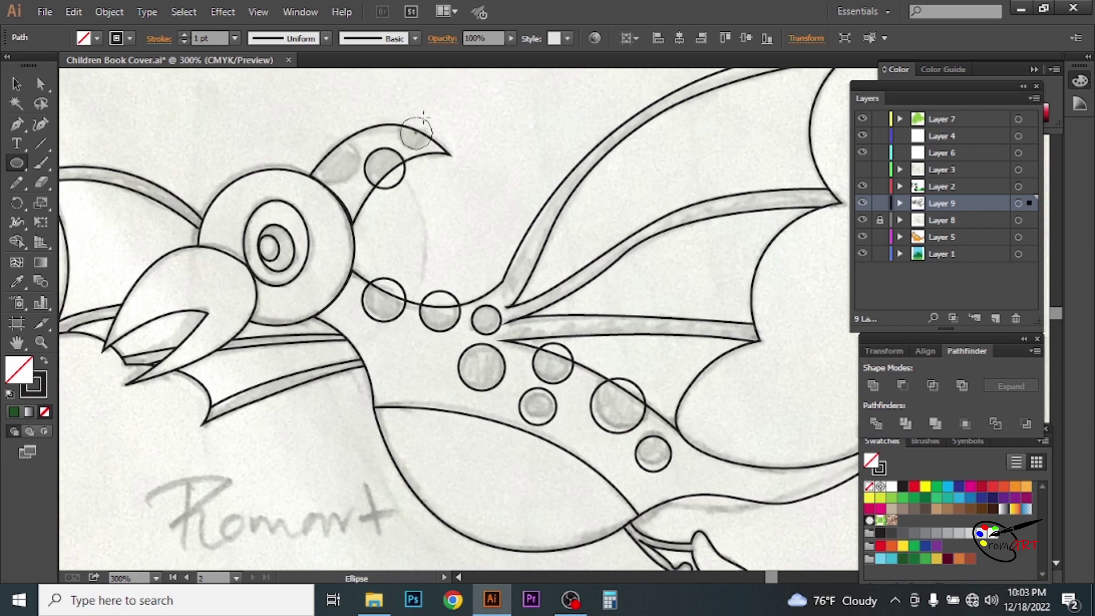
left_click_drag(349, 178, 350, 179)
- Select all paths and Shape Builder away the three spot arcs lying outside the body
key("ctrl+minus")
key("ctrl+minus")
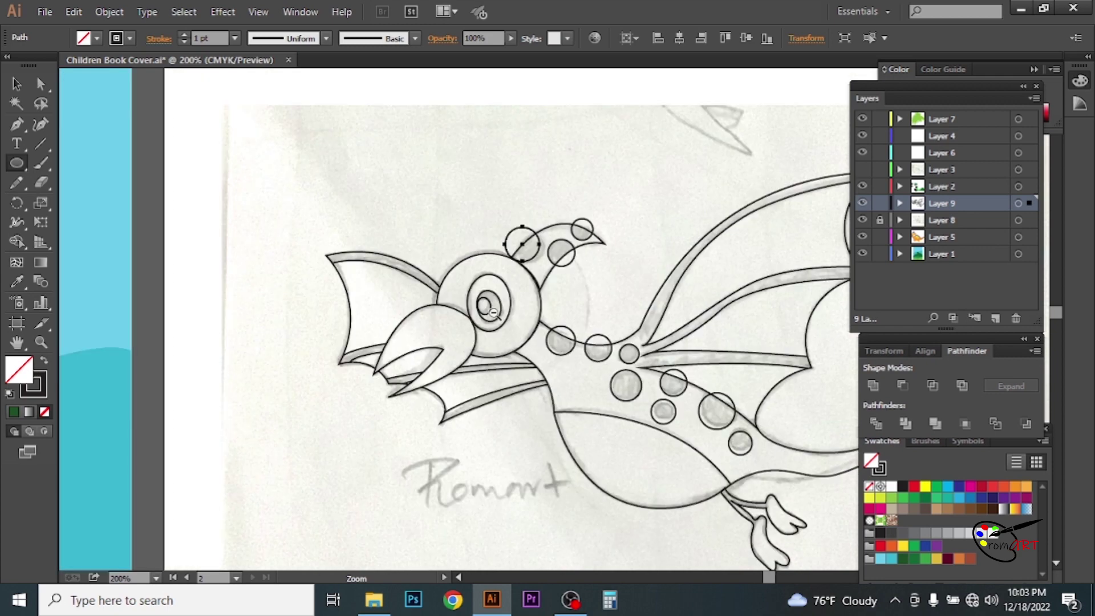
key("ctrl+plus")
key("v")
key("ctrl+a")
key("ctrl+plus")
key("shift+m")
key("ctrl+plus")
left_click(546, 292, "alt")
left_click(439, 237, "alt")
left_click(292, 169, "alt")
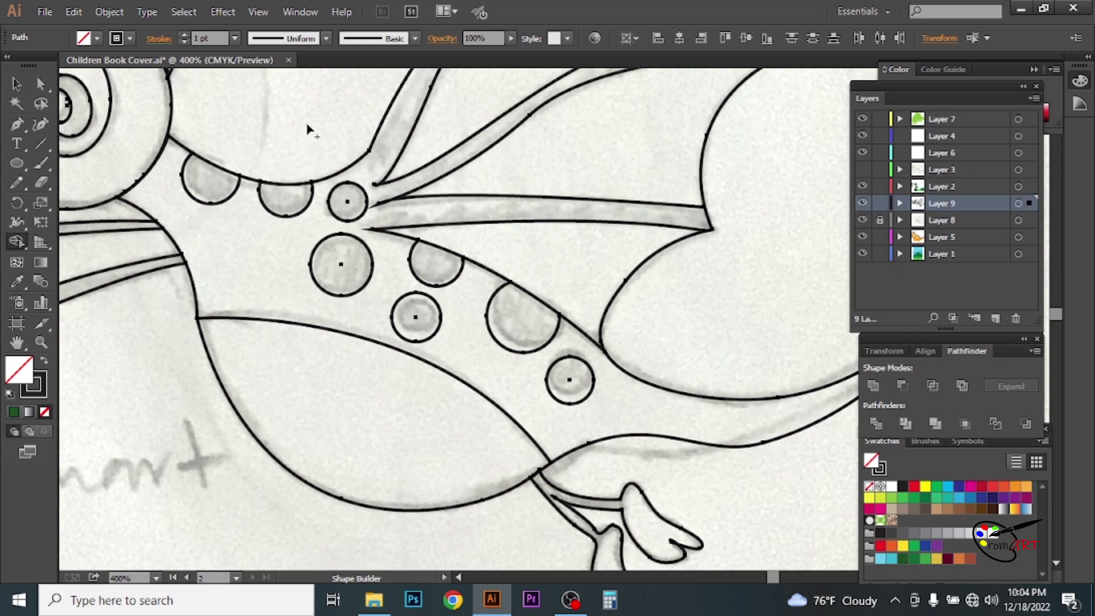
left_click_drag(307, 139, 407, 280)
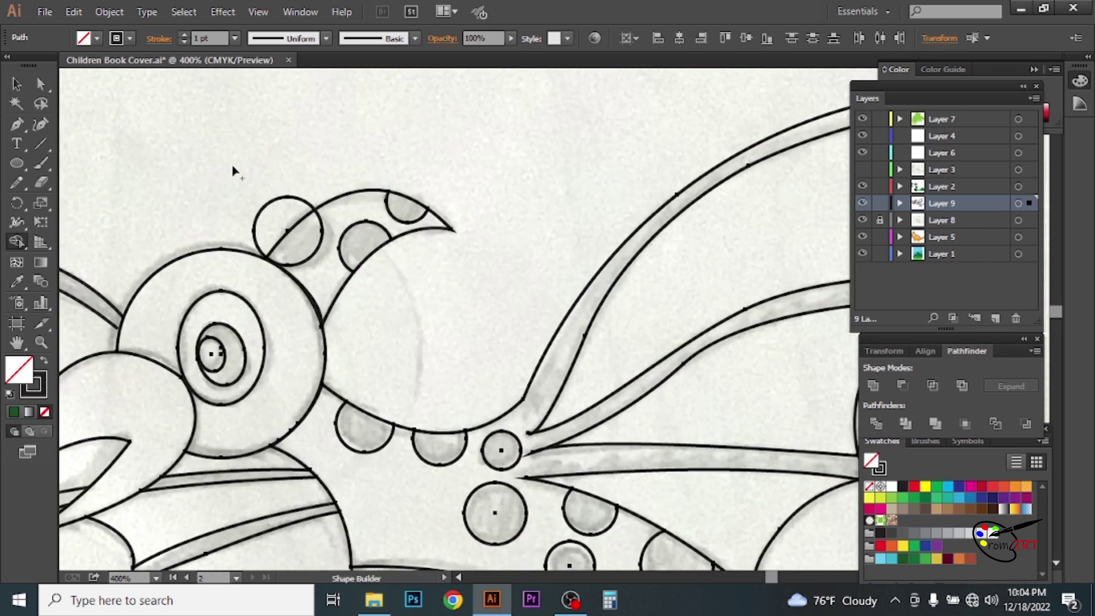
- Join the traced pterodactyl paths and move the line art below the sketch
key("ctrl+0")
key("v")
key("ctrl+shift+a")
right_click(620, 218)
left_click(661, 312)
left_click_drag(592, 247, 603, 453)
left_click(652, 500)
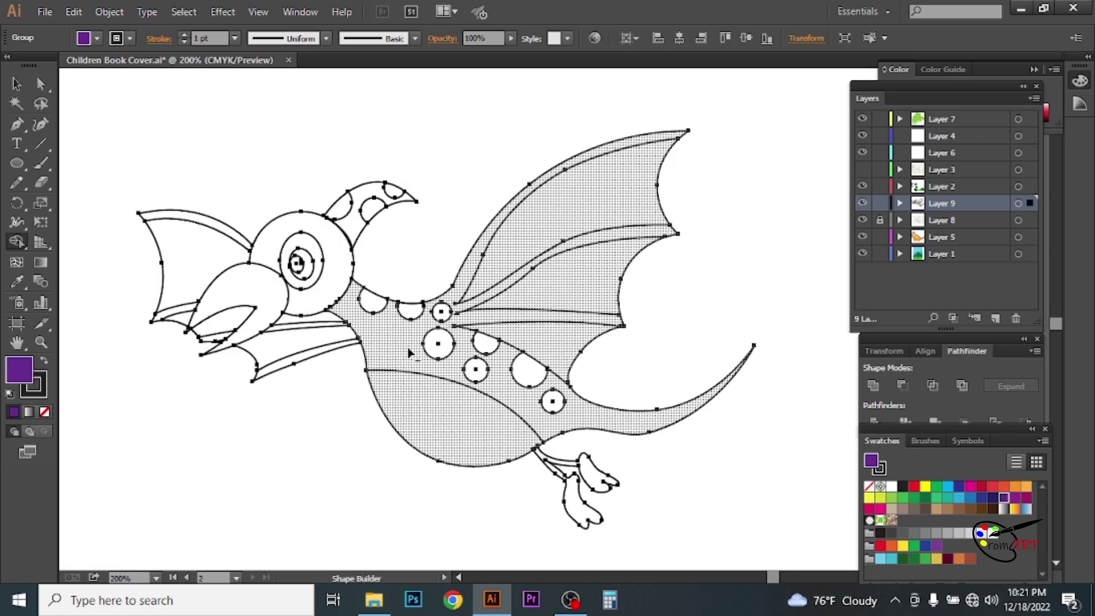
- Fill the pterodactyl's body, wings, head ring and feet purple and its beak yellow
left_click(409, 352)
left_click(258, 244)
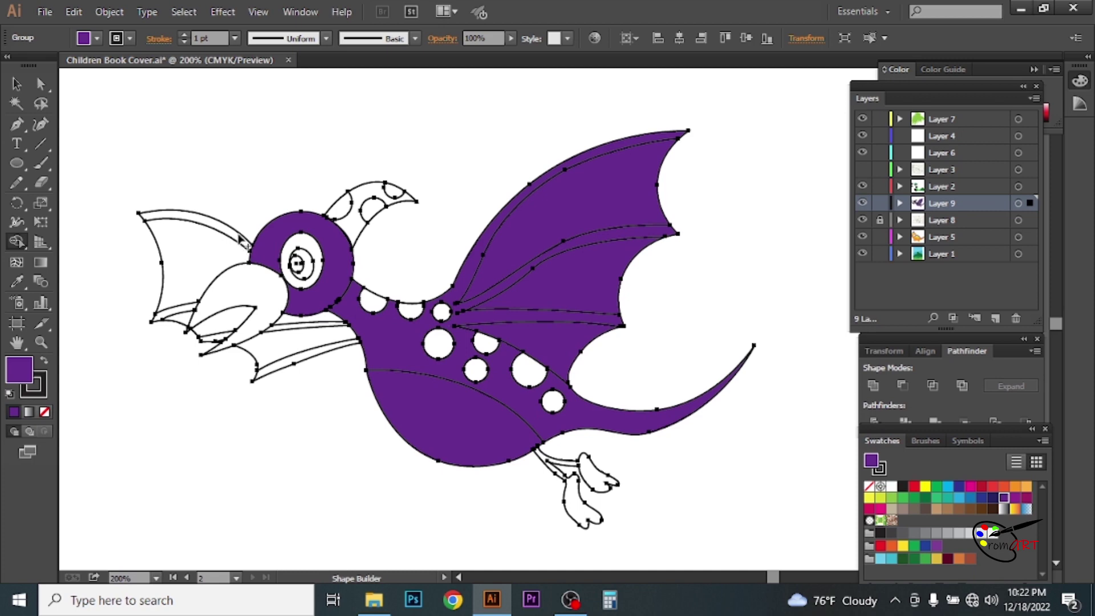
left_click_drag(596, 476, 579, 510)
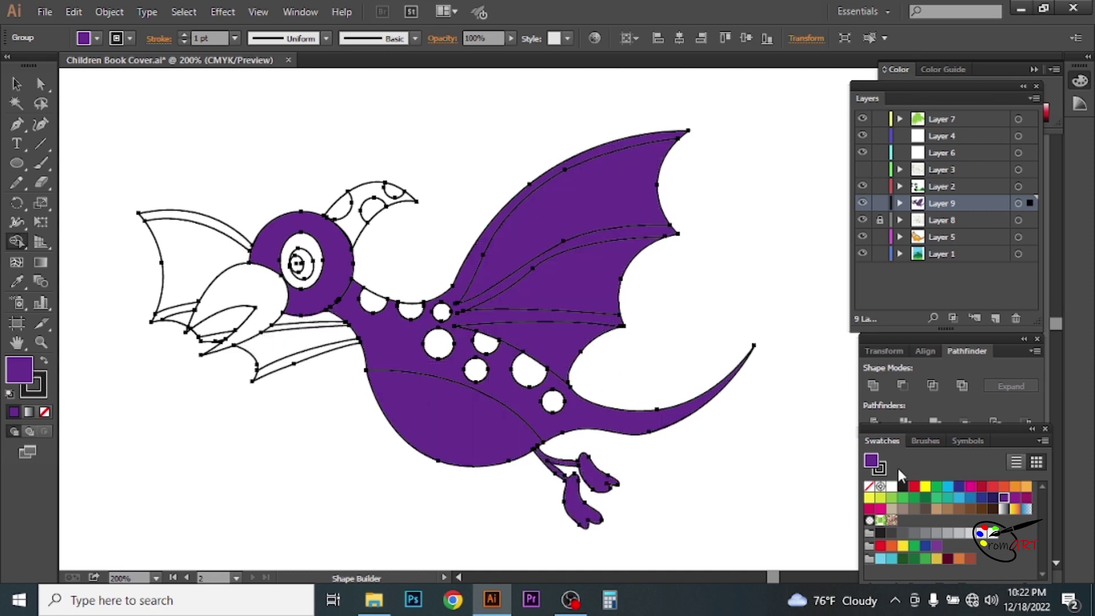
left_click(925, 486)
left_click(247, 292)
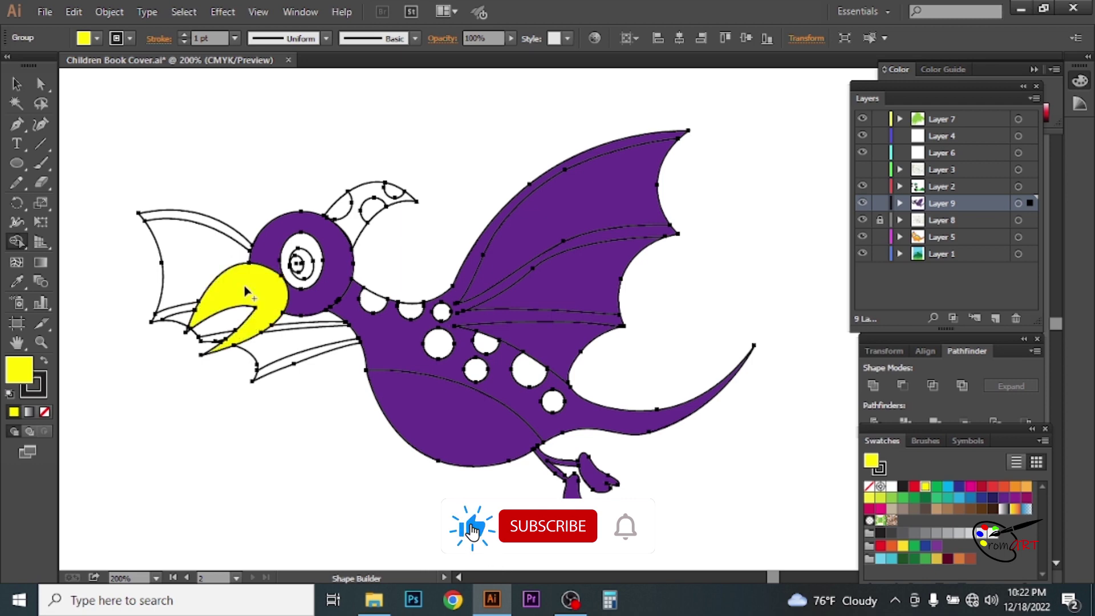
- Fill the crest dark navy and four spots on the body red
left_click(993, 497)
left_click(352, 226)
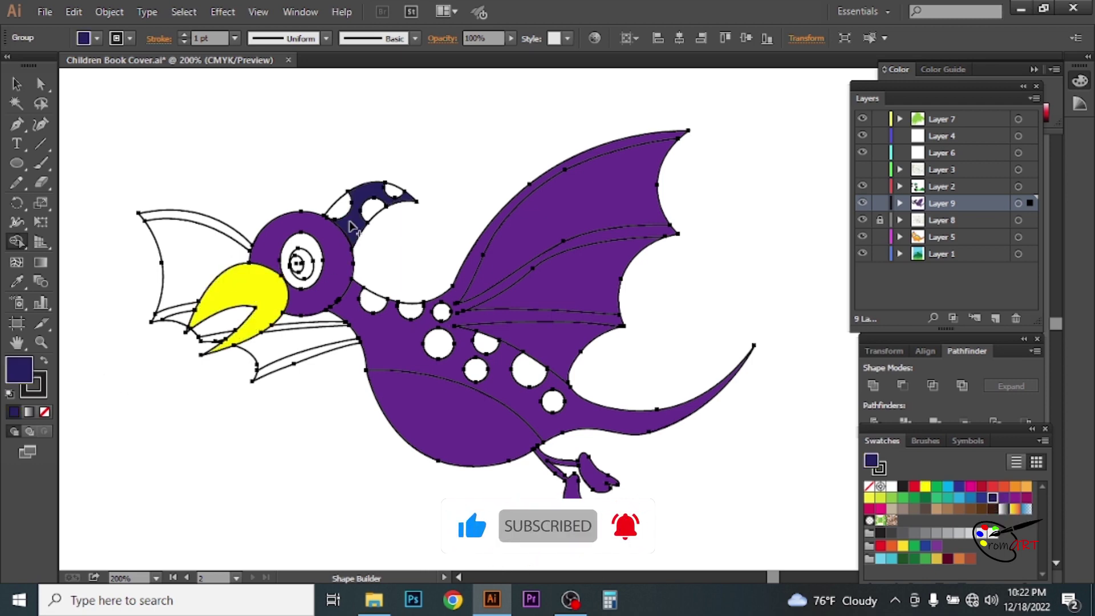
left_click(914, 486)
left_click(374, 300)
left_click(411, 309)
left_click(441, 311)
left_click(438, 344)
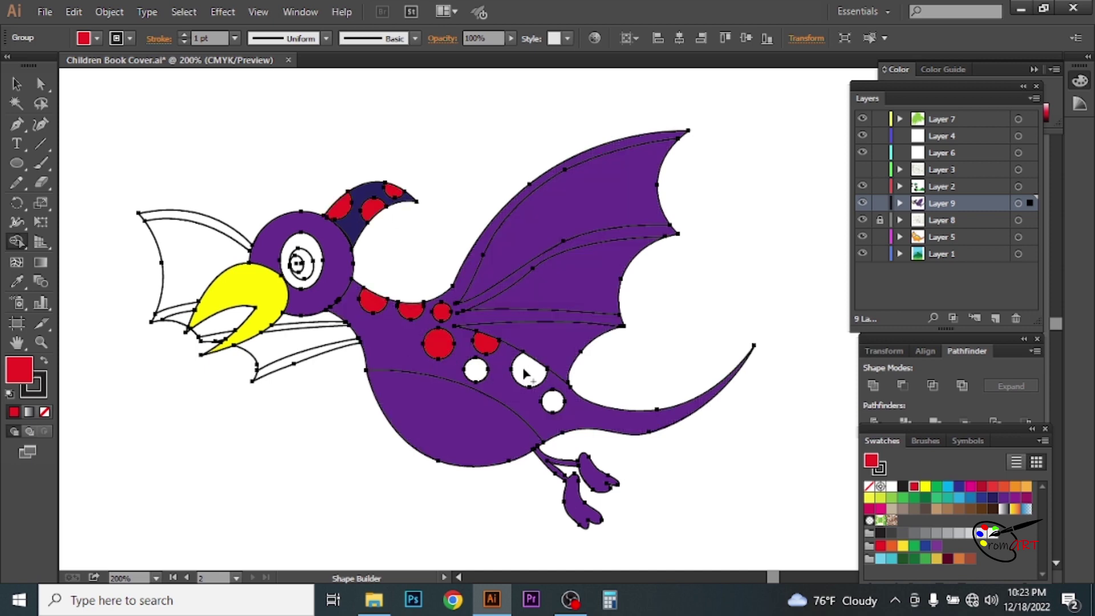
- Give the eye a black pupil and fill the lower wing, upper left wing and mouth purple
left_click(902, 486)
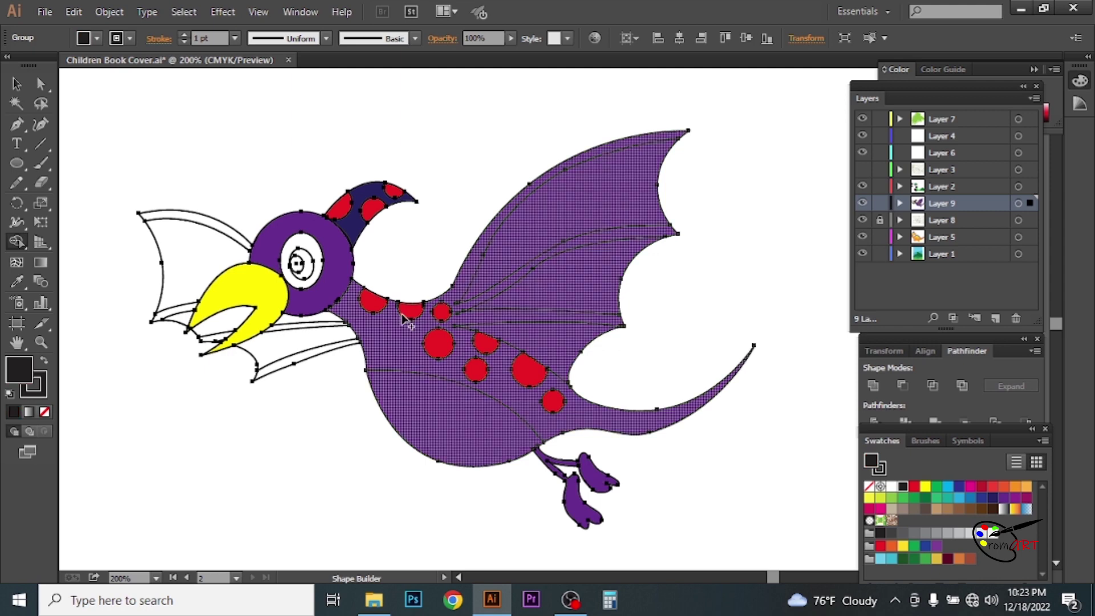
left_click(302, 263)
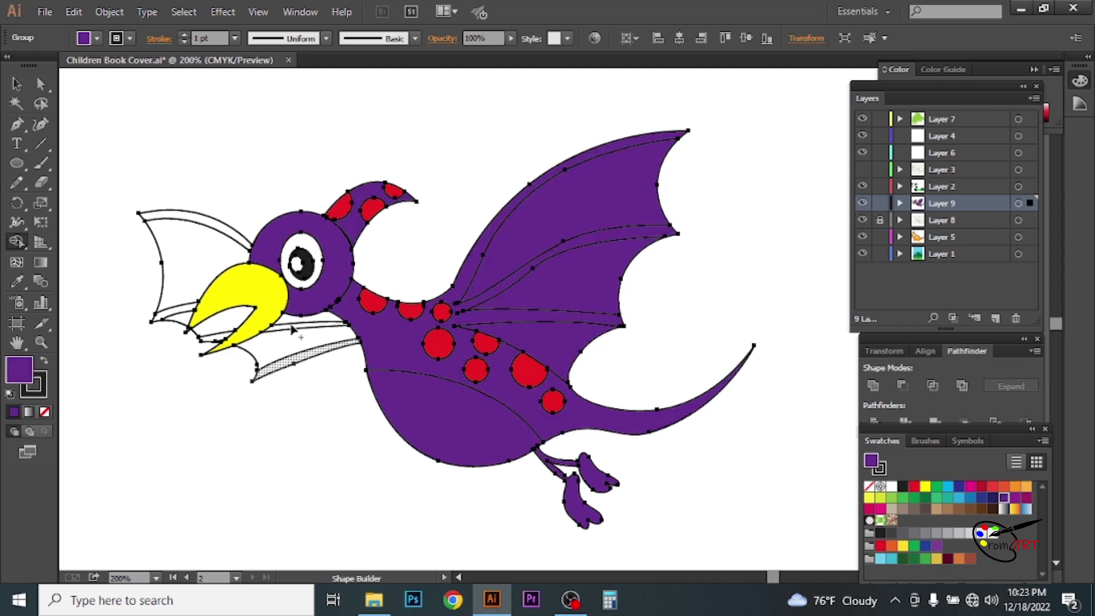
left_click(280, 332)
left_click(219, 339)
left_click(222, 327)
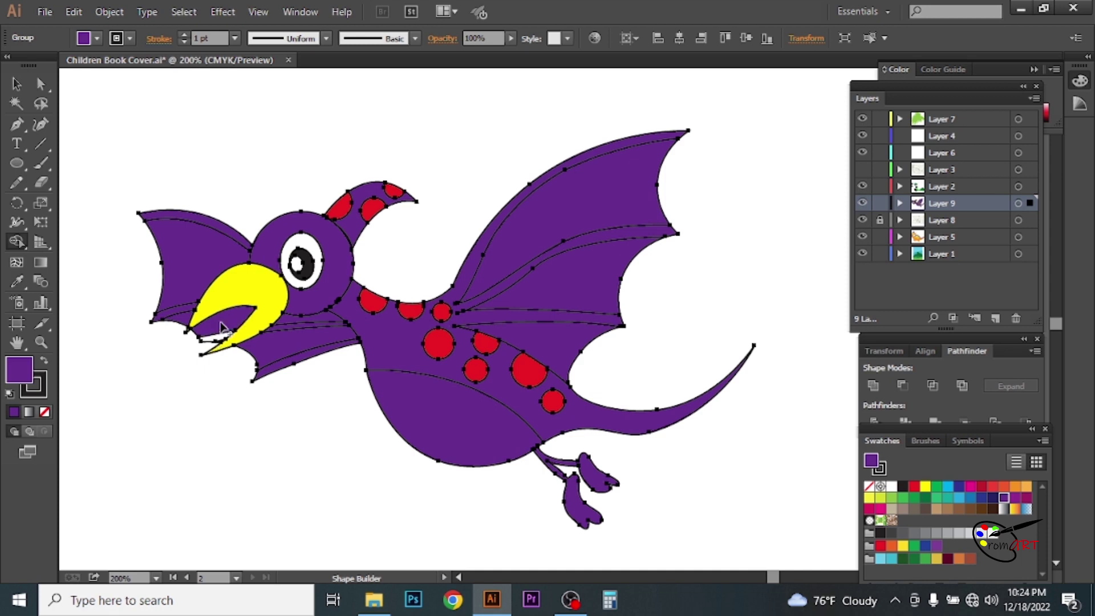
left_click_drag(137, 304, 313, 411)
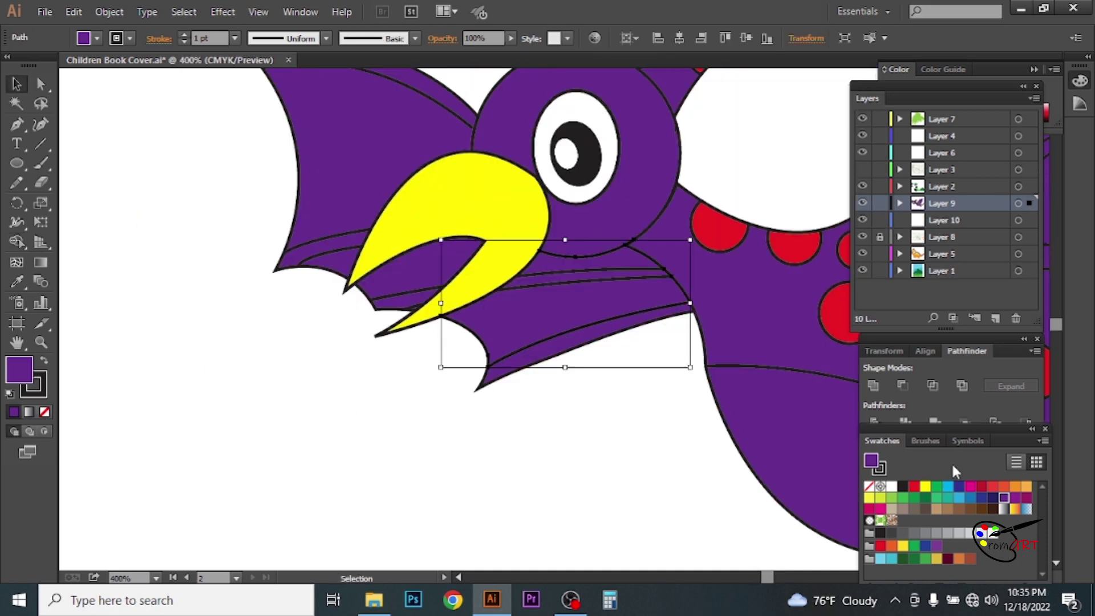
- Colour the pterodactyl's wing magenta
left_click(970, 485)
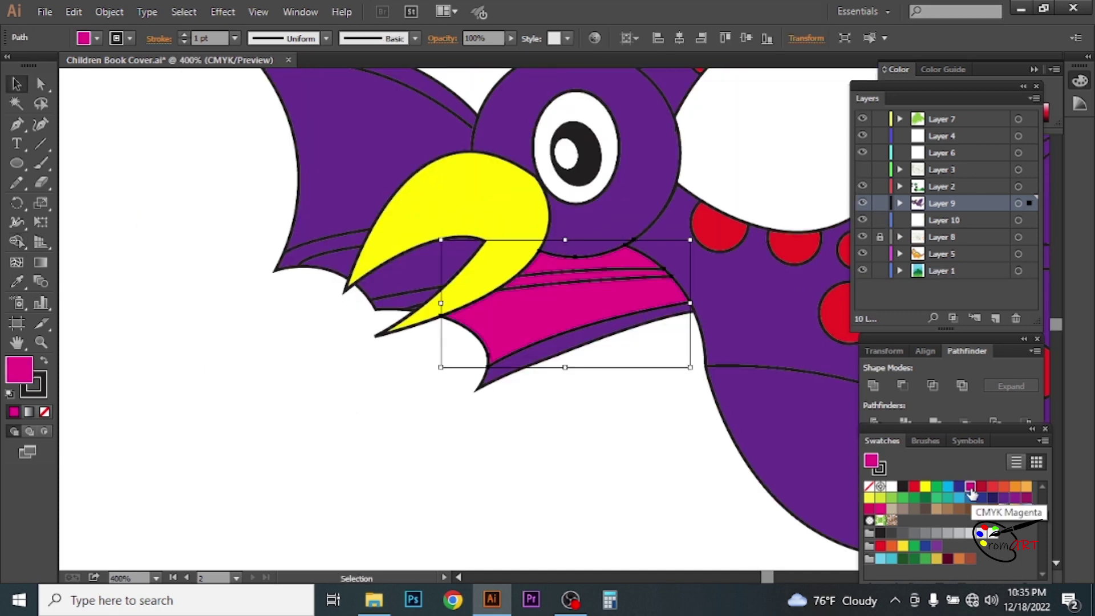
left_click(575, 454)
left_click(433, 255)
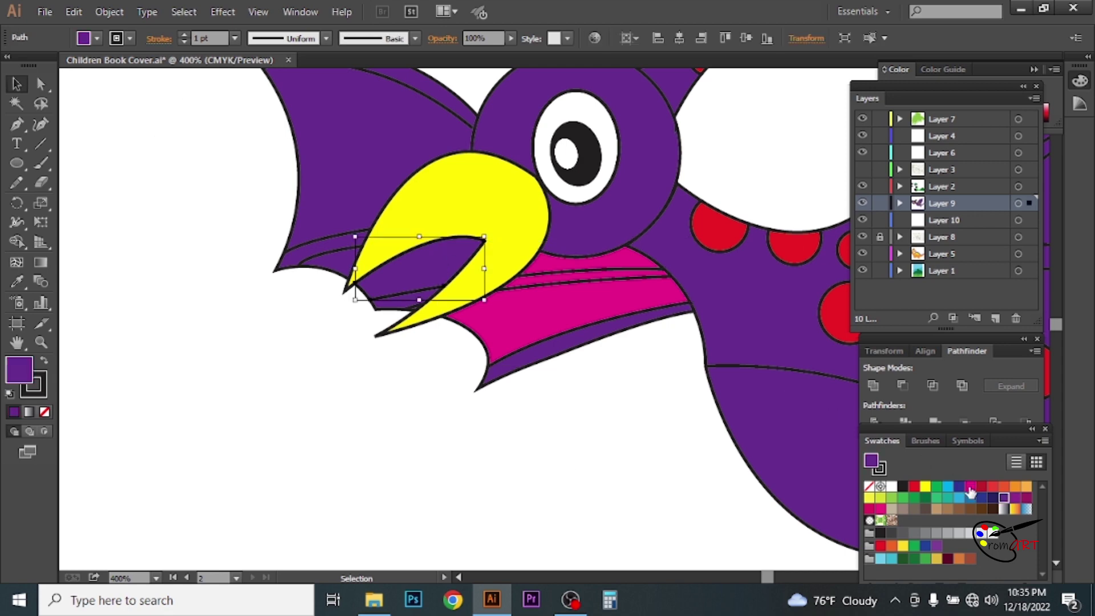
left_click(354, 147)
left_click_drag(354, 146, 374, 222)
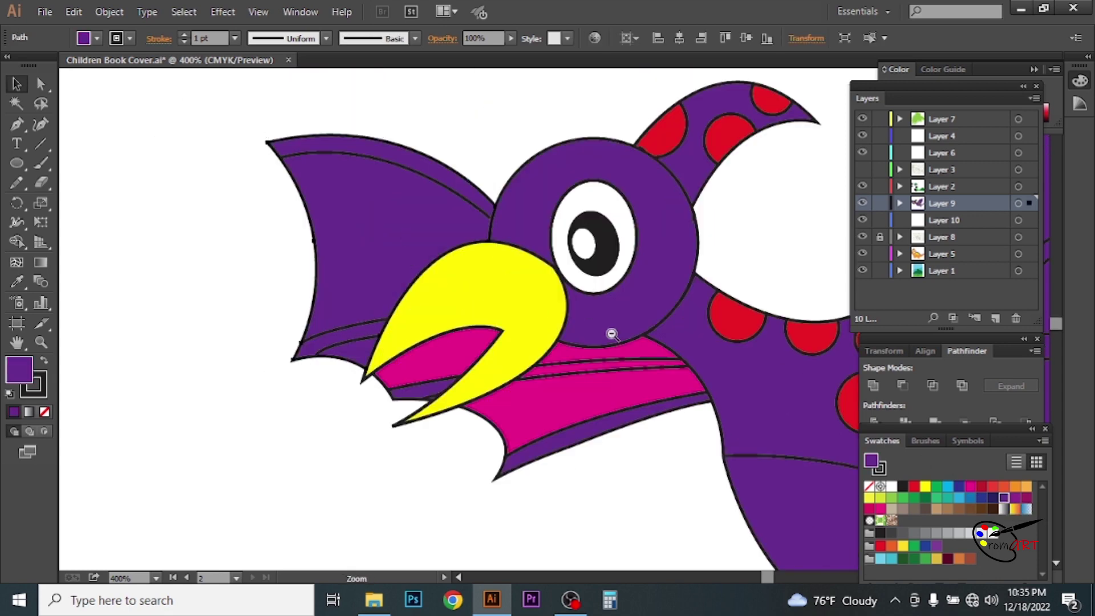
left_click(970, 486)
left_click(357, 490)
- Eyedrop purple onto the thin wing strip, then zoom back out
key("z")
left_click(580, 395)
left_click(689, 303, "ctrl")
key("i")
left_click(713, 471)
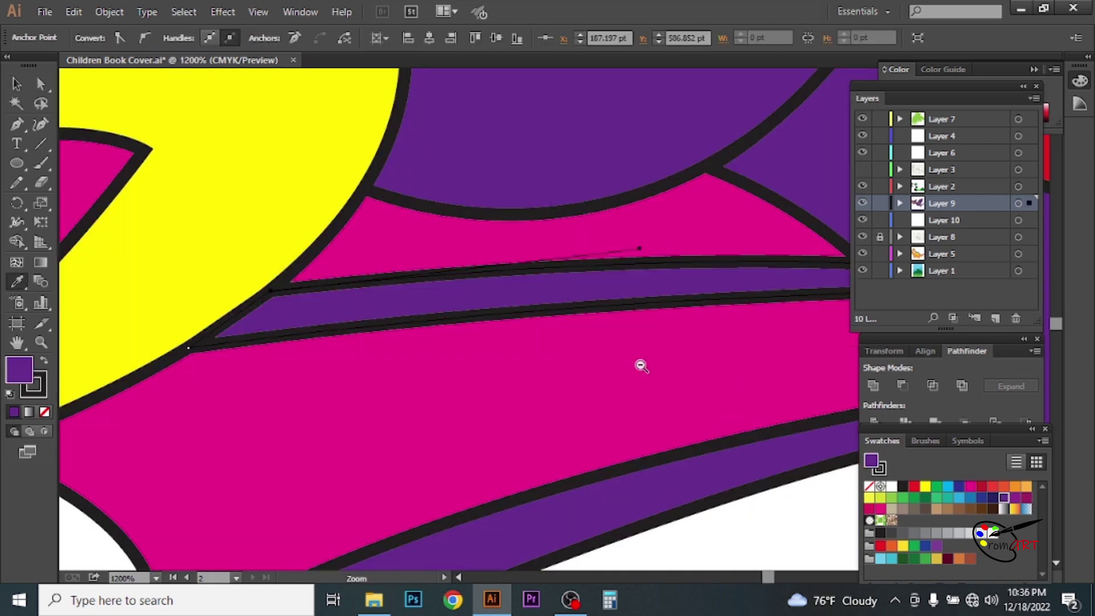
left_click(639, 365, "alt")
left_click(641, 366, "alt")
double_click(19, 370)
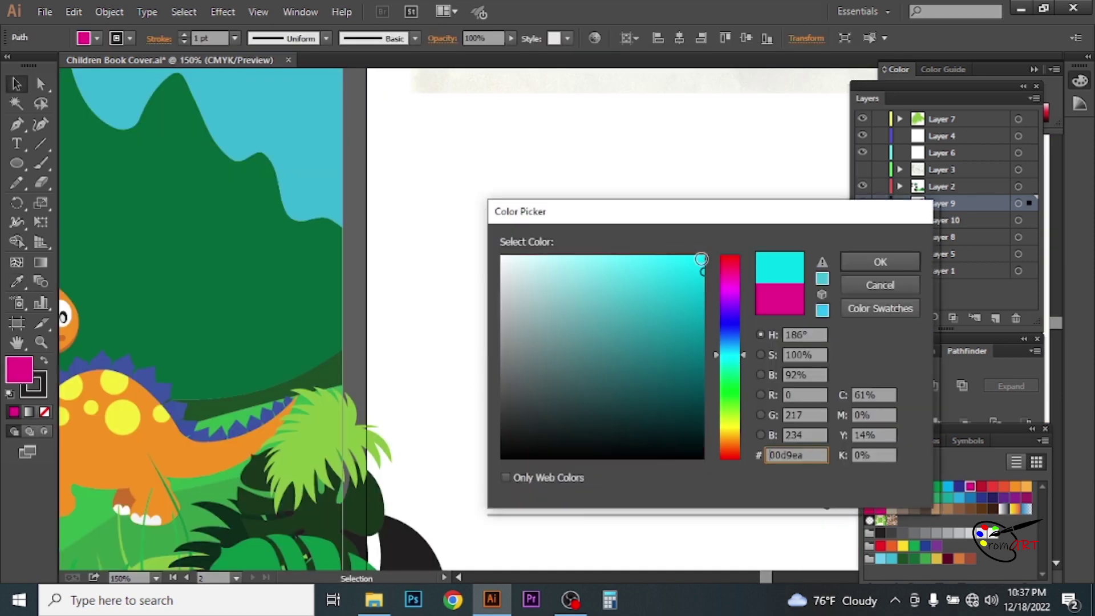
left_click(877, 283)
- Eyedrop light blue onto the magenta front wing membrane
key("i")
left_click(606, 363)
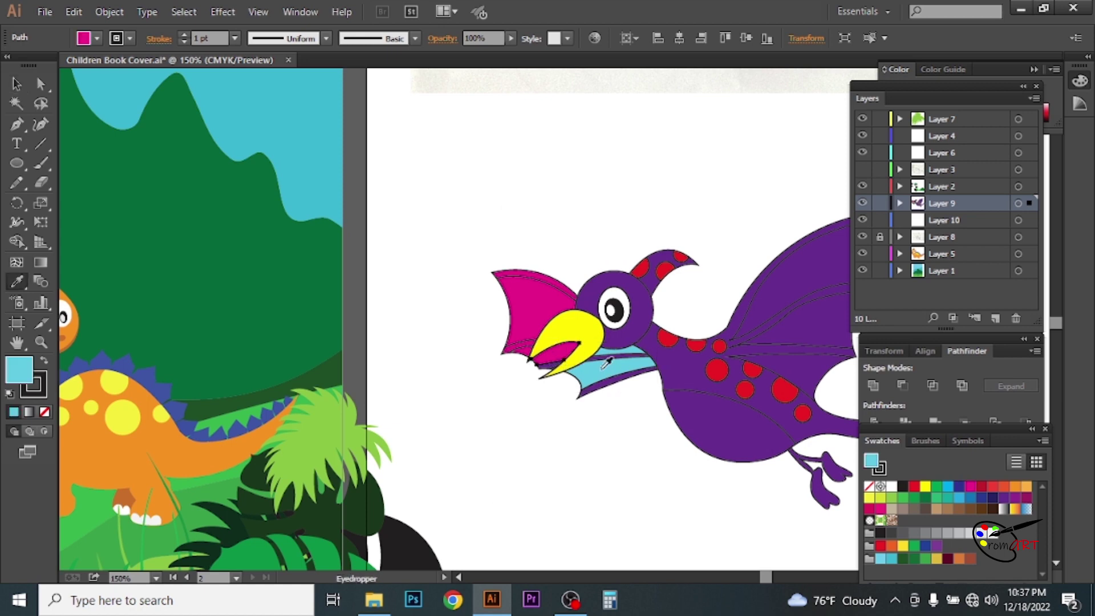
left_click(533, 303, "ctrl")
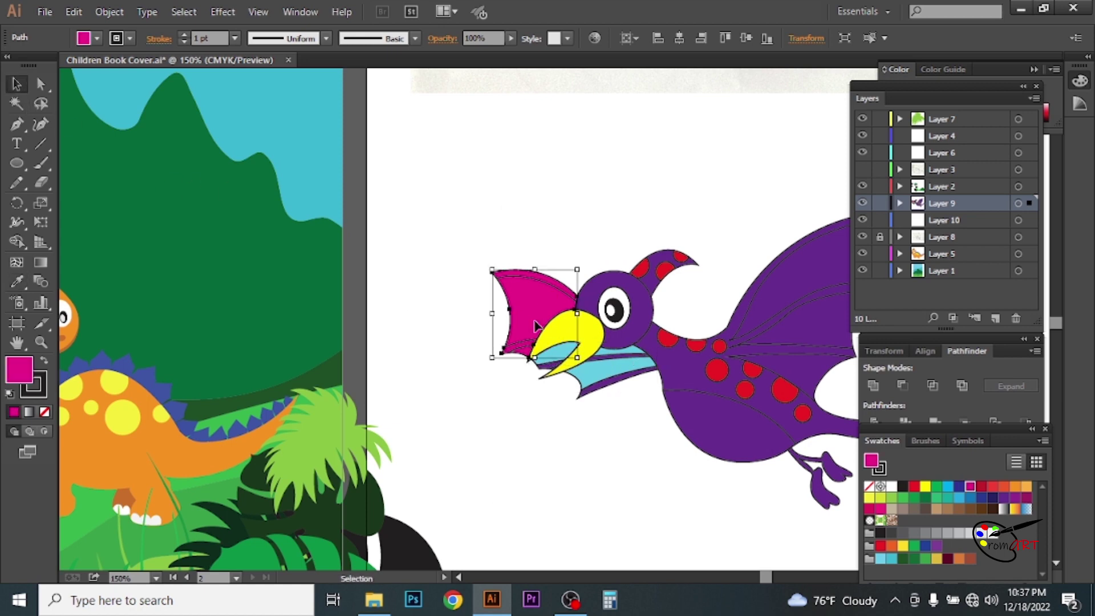
left_click(607, 364)
left_click(469, 251, "ctrl")
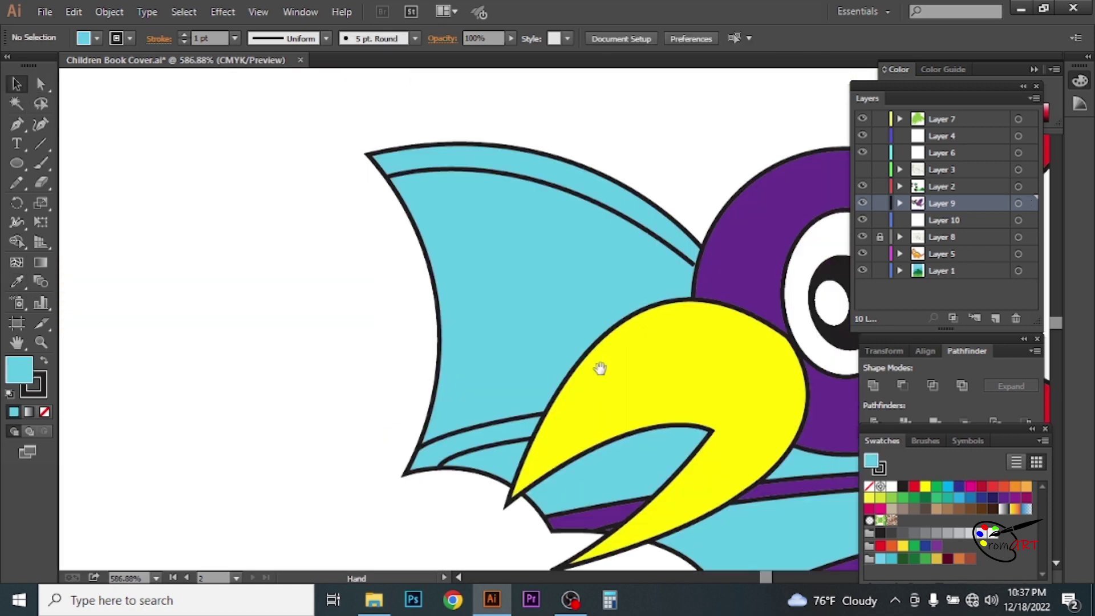
left_click(599, 367)
- Fill the upper and lower front-wing edge strips with the body's purple
left_click(289, 269, "ctrl")
key("i")
left_click(582, 280)
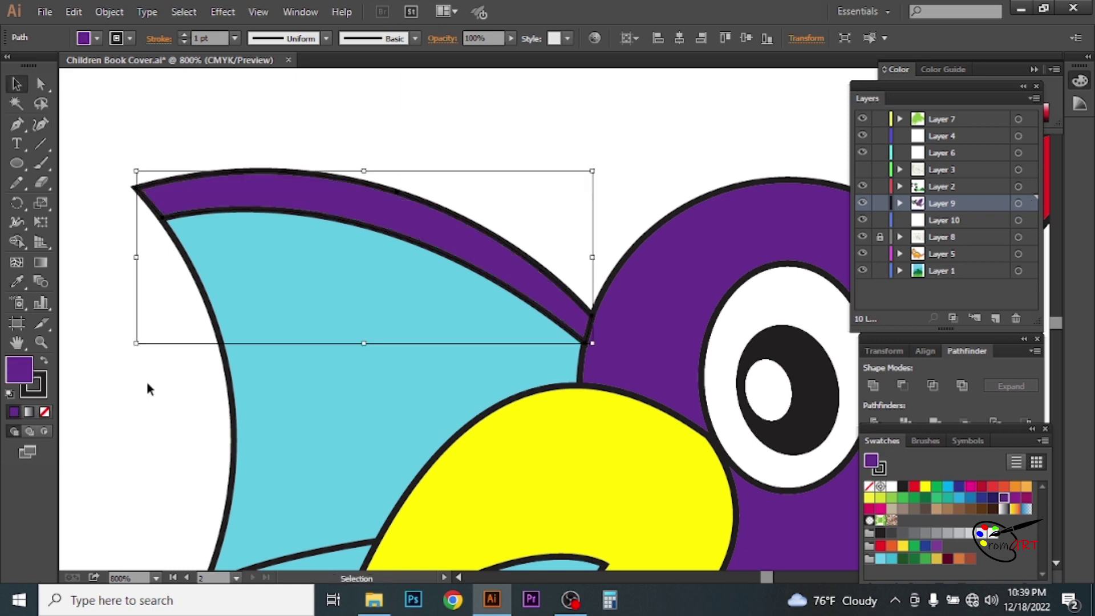
scroll(228, 342, "down", 5)
left_click(337, 298, "ctrl")
left_click(608, 456)
scroll(611, 464, "down", 3)
left_click(568, 159)
key("ctrl+0")
key("v")
left_click(576, 321)
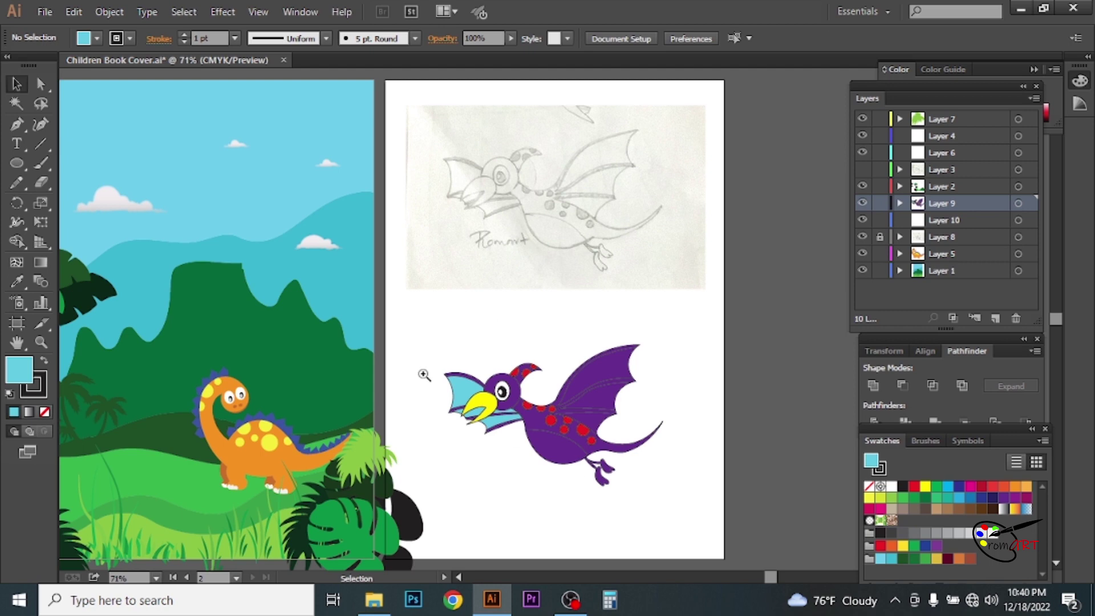
- Draw a curved dividing line across the pterodactyl's belly
left_click_drag(424, 373, 679, 491)
key("ctrl+plus")
key("p")
left_click(719, 394)
left_click(365, 251)
key("shift+grave")
left_click(499, 262)
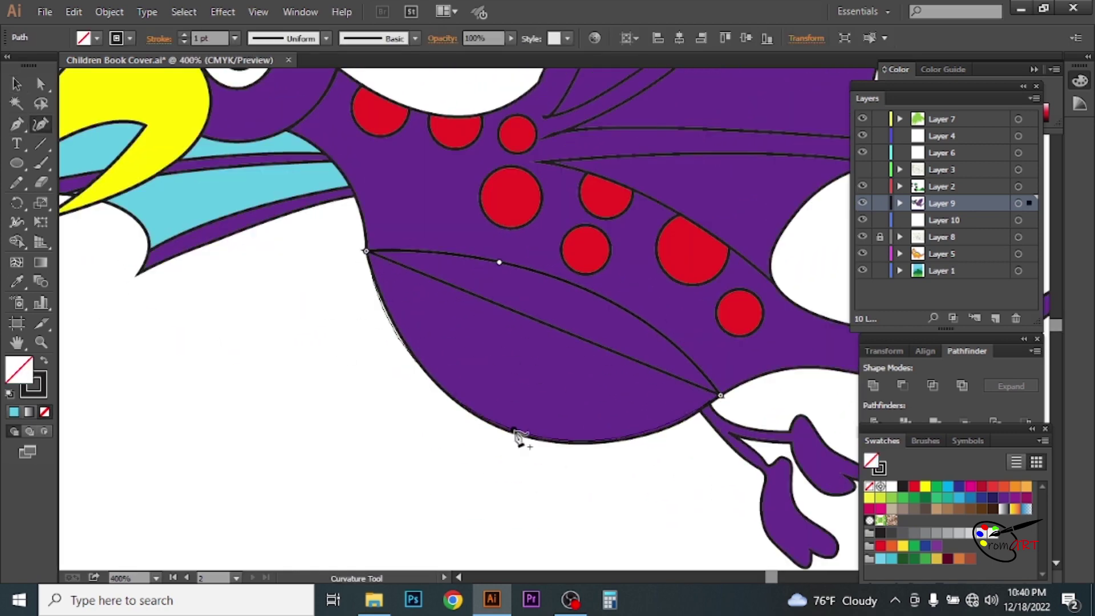
- Close the belly shape and fill it magenta, then trace a first curved line across the big wing
left_click(531, 439)
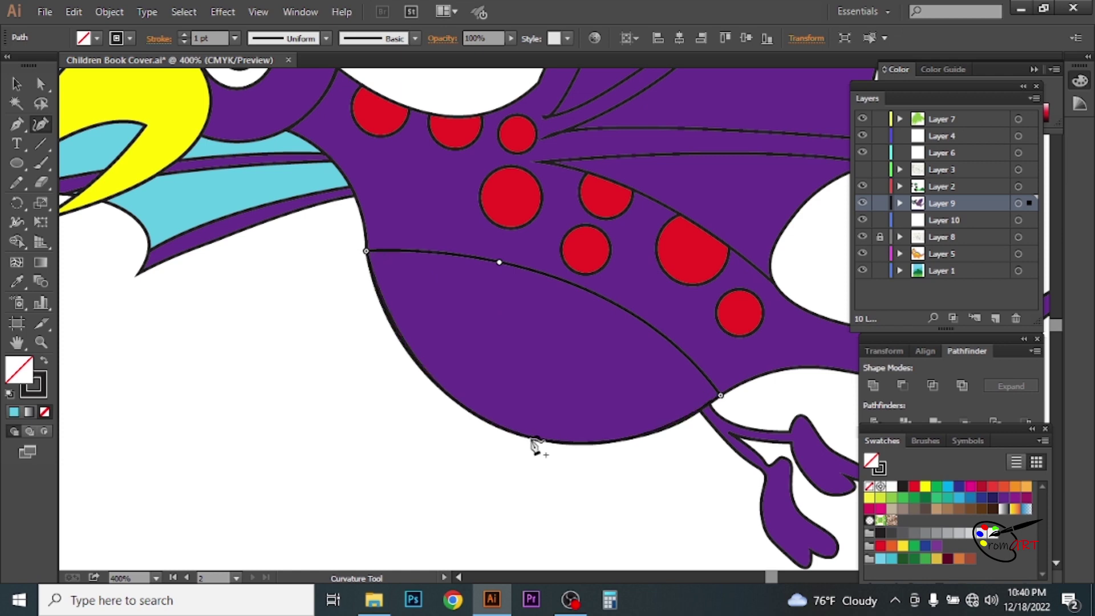
left_click(971, 489)
left_click(559, 209)
left_click(534, 469)
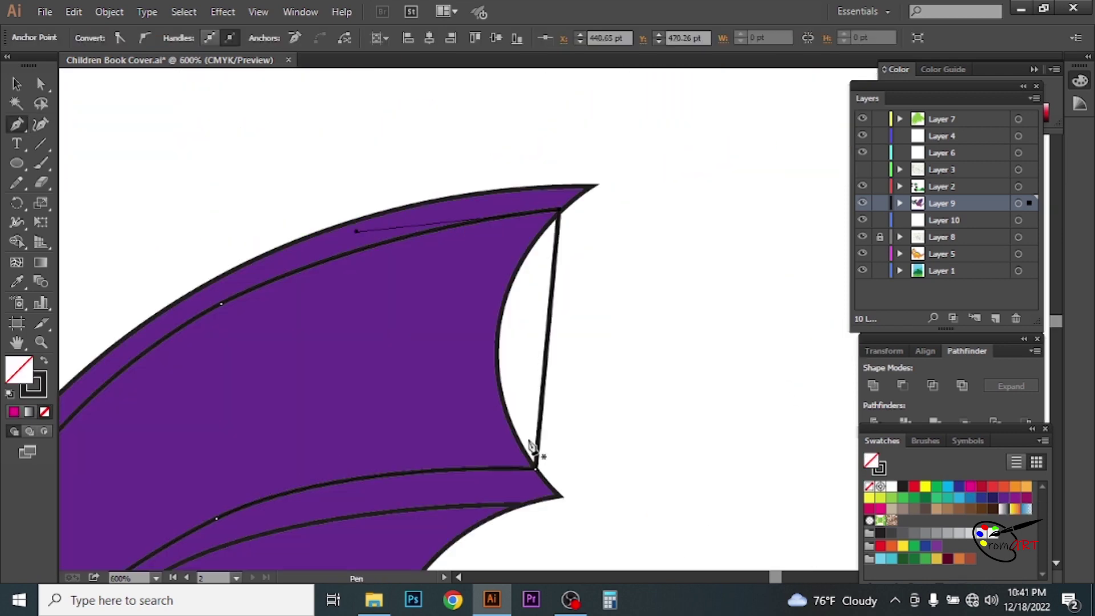
left_click(498, 343)
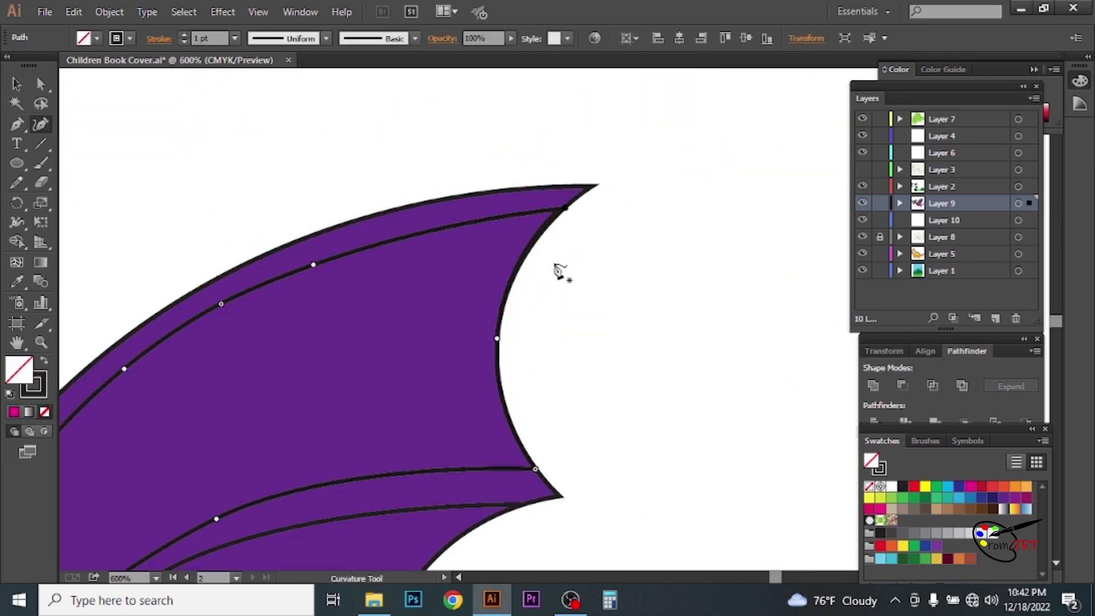
- Trace two more curved inner-edge lines across the big wing membrane
key("ctrl+minus")
left_click(626, 289)
left_click(534, 444)
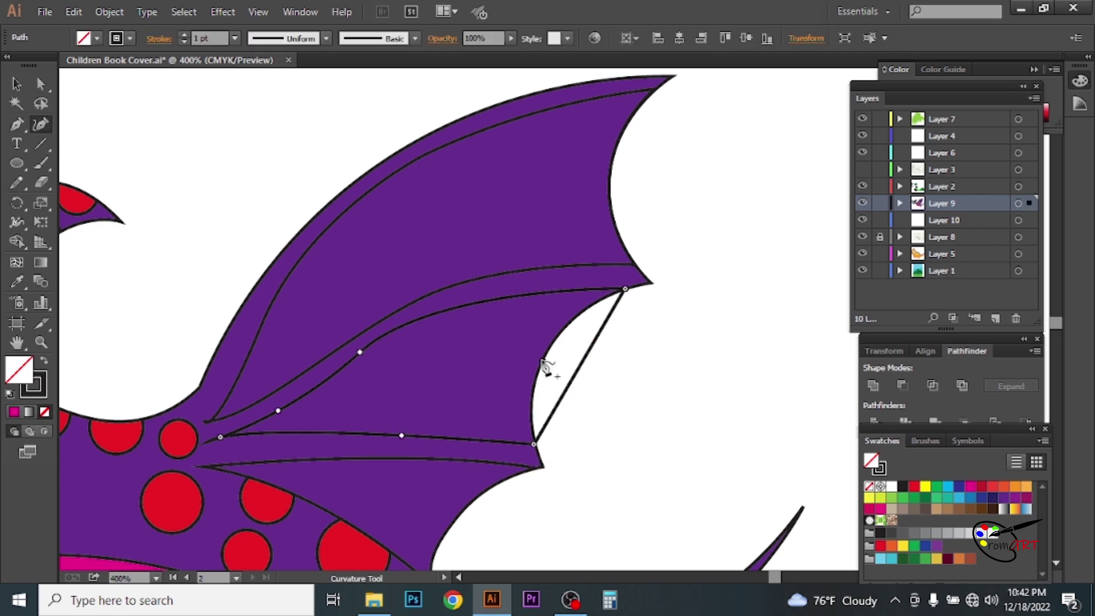
left_click(543, 365)
scroll(570, 353, "down", 3)
scroll(570, 353, "left", 1)
left_click(16, 83)
left_click(16, 124)
left_click(590, 332)
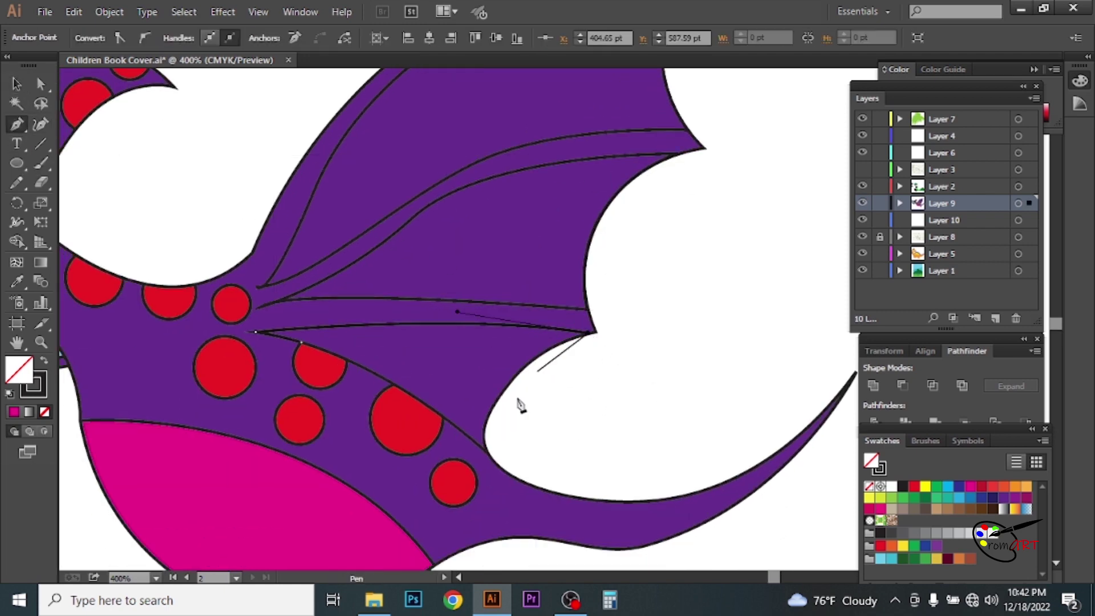
left_click(490, 457)
key("shift+grave")
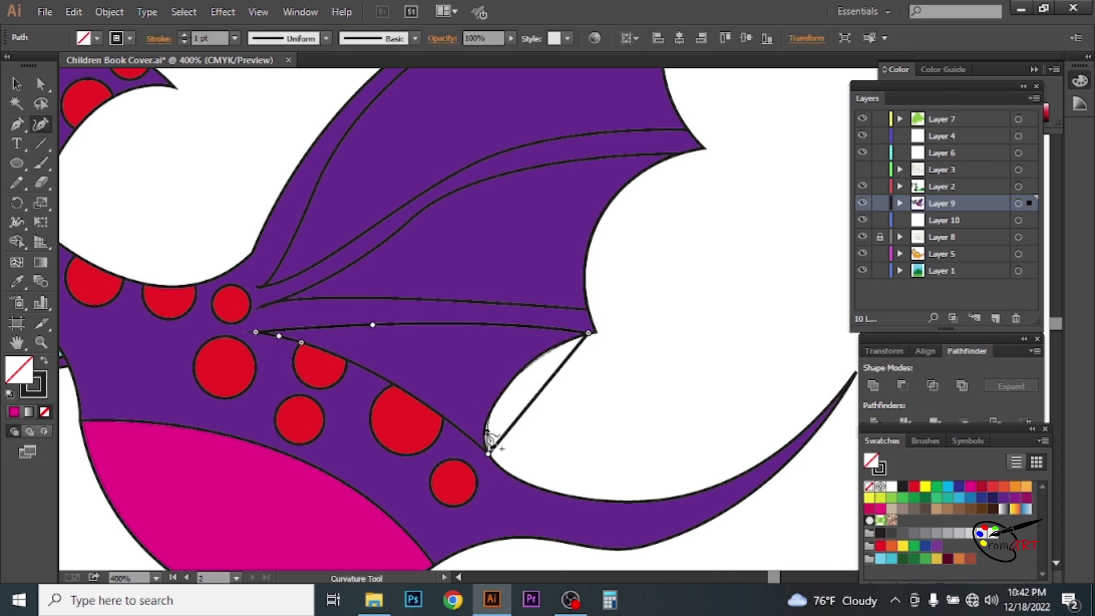
left_click(484, 438)
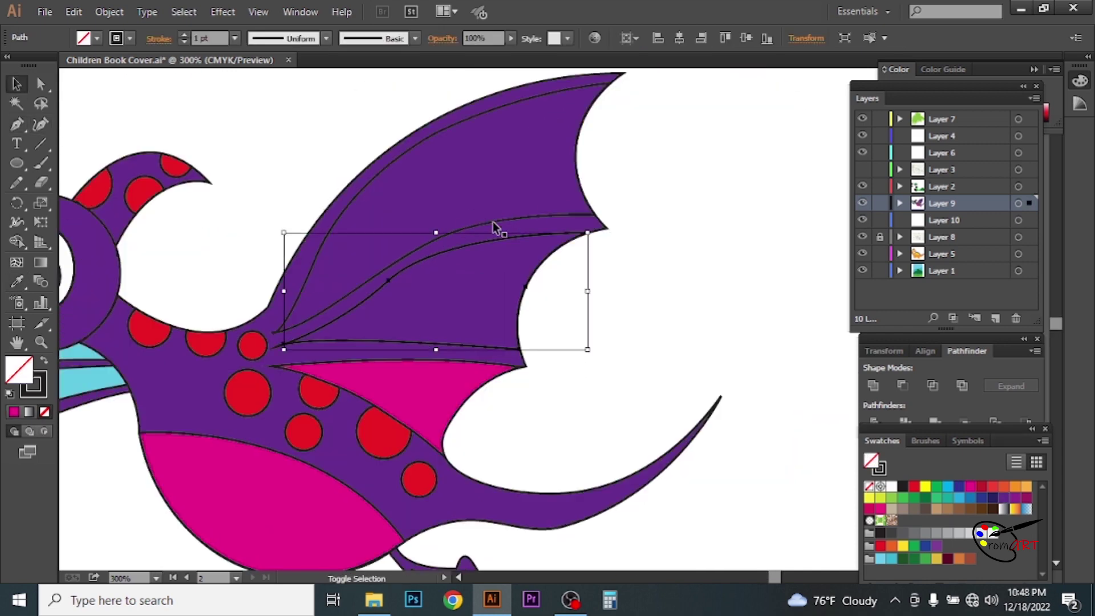
- Fill the big wing's membrane with the front wing's light blue
left_click(492, 221)
key("i")
left_click(420, 386)
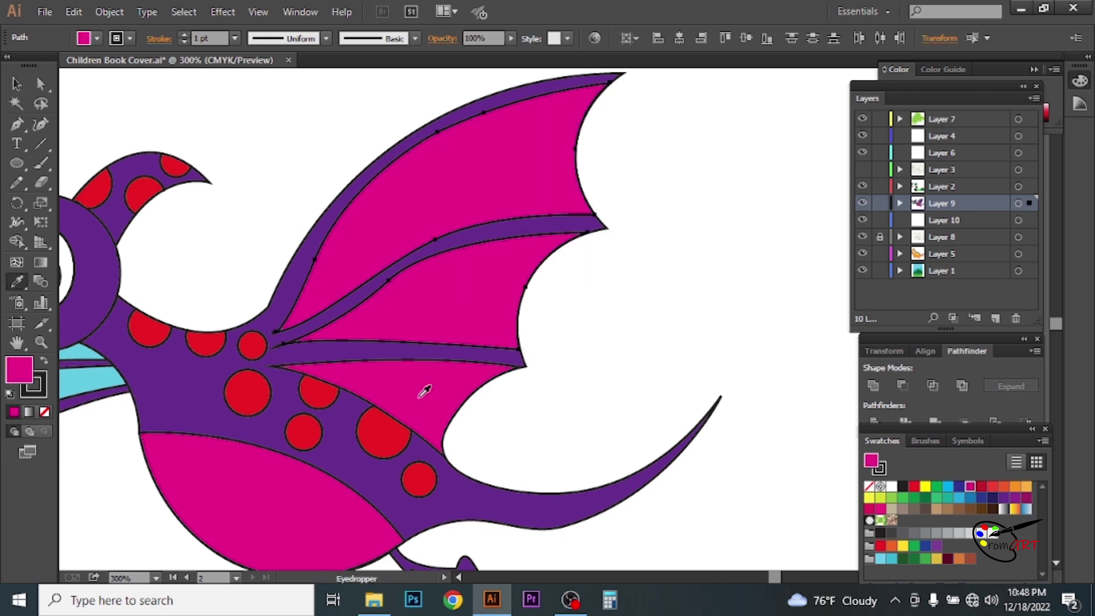
key("ctrl+0")
key("v")
left_click(528, 326)
key("ctrl+1")
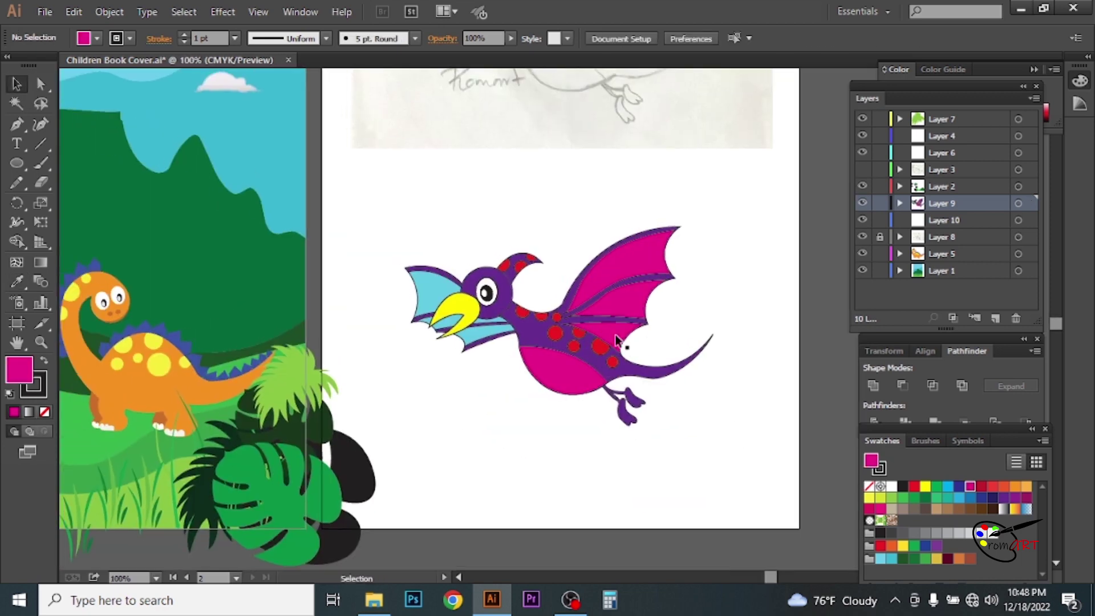
left_click(616, 273)
key("i")
left_click(434, 291)
- Marquee-select every part of the pterodactyl and group them with Ctrl+G
key("v")
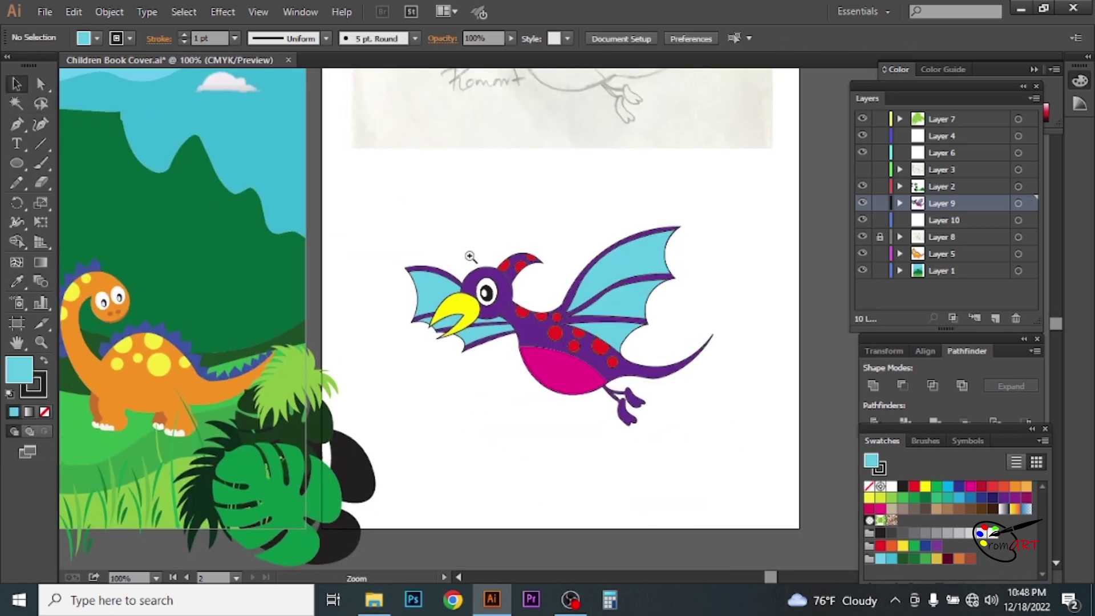
key("ctrl+minus")
left_click_drag(456, 234, 670, 390)
key("ctrl+g")
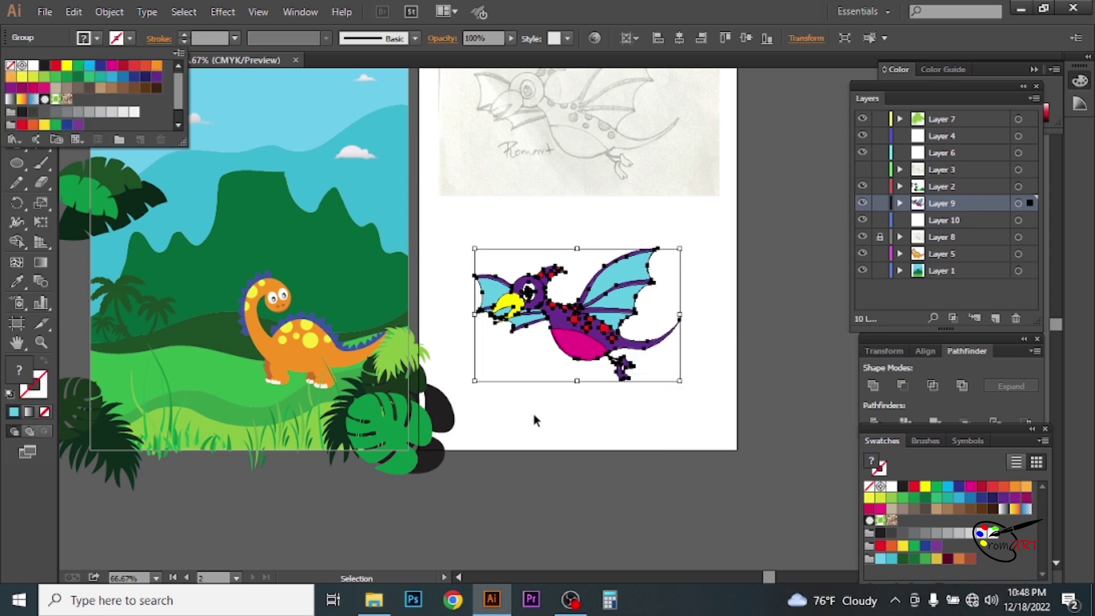
- Move the grouped pterodactyl into the cover's sky above a cloud
left_click(616, 406)
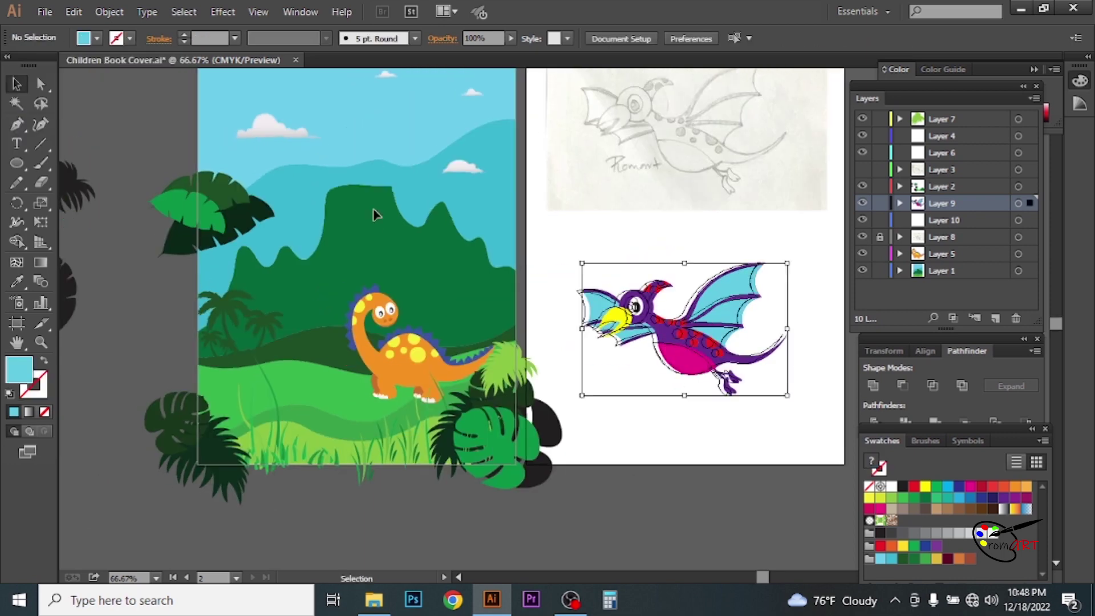
left_click_drag(701, 320, 388, 114)
key("ctrl+1")
left_click(810, 381)
key("ctrl+minus")
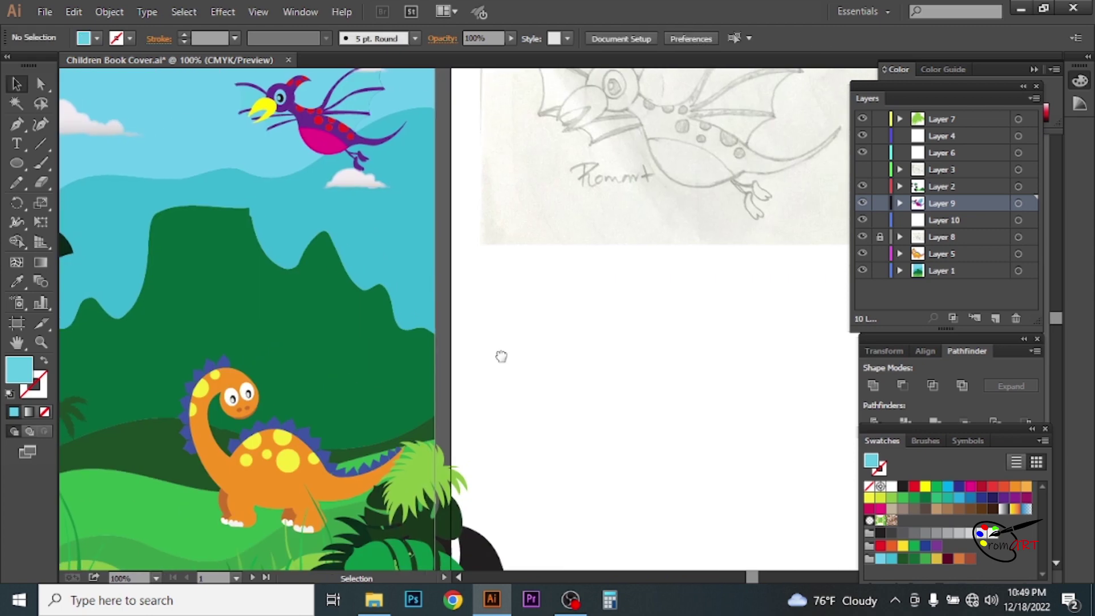
key("z")
left_click(501, 354)
left_click(518, 225)
- Ungroup the pterodactyl and open the fill colour picker for both wing membranes
left_click(459, 232)
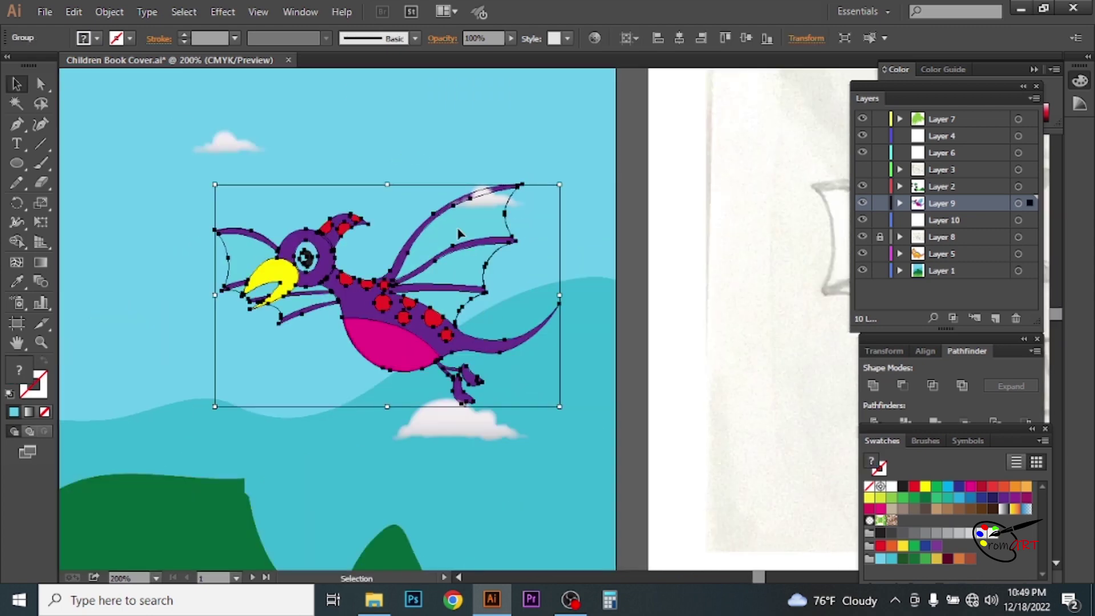
right_click(459, 233)
left_click(485, 320)
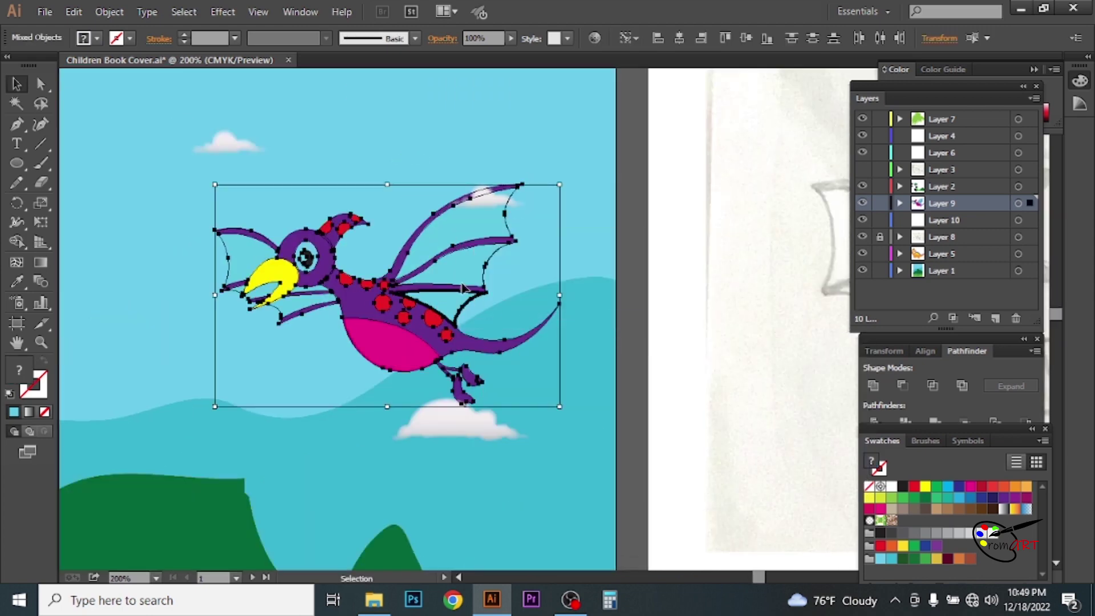
left_click(455, 285)
left_click(497, 248)
left_click(295, 308, "shift")
double_click(24, 371)
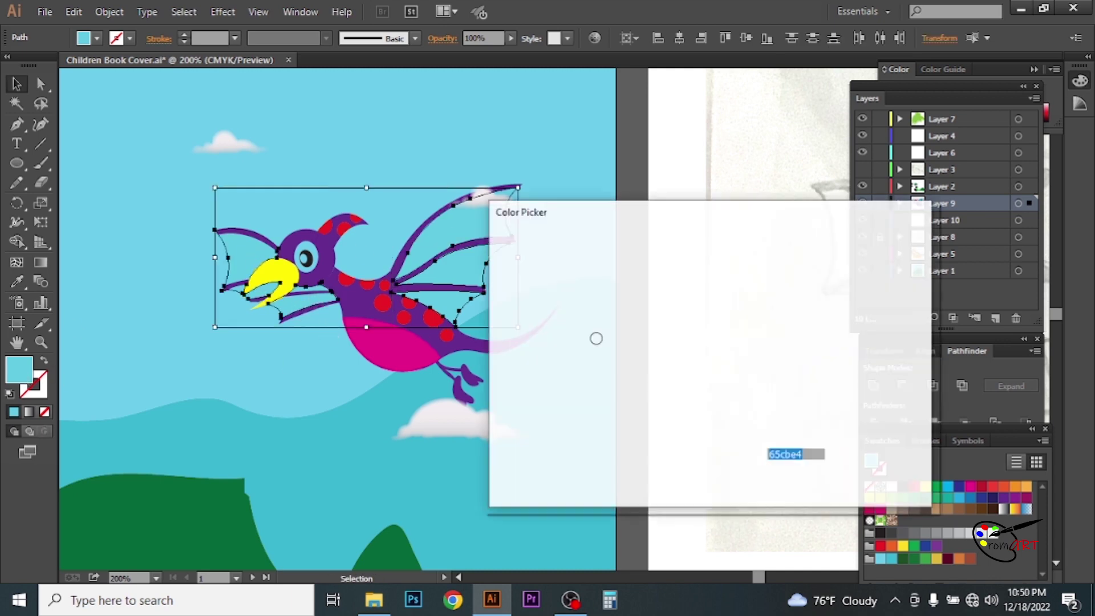
- Recolour both wing membranes a light pinkish purple, after trying teal first
left_click(684, 359)
left_click(881, 263)
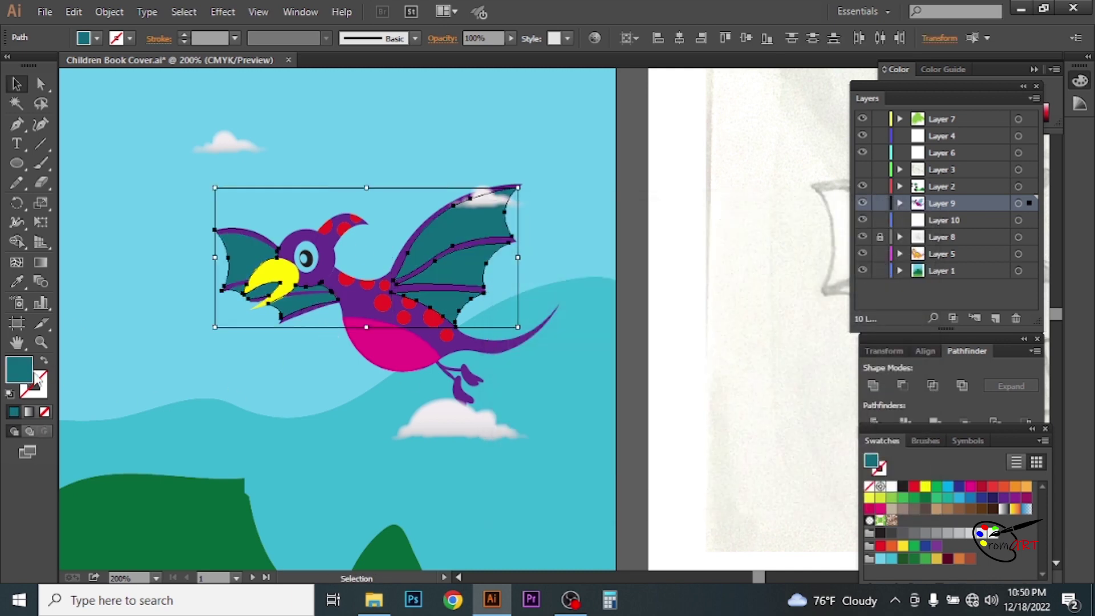
double_click(30, 374)
mouse_move(736, 337)
left_mouse_down()
mouse_move(731, 295)
mouse_move(647, 279)
left_mouse_up()
left_click(879, 262)
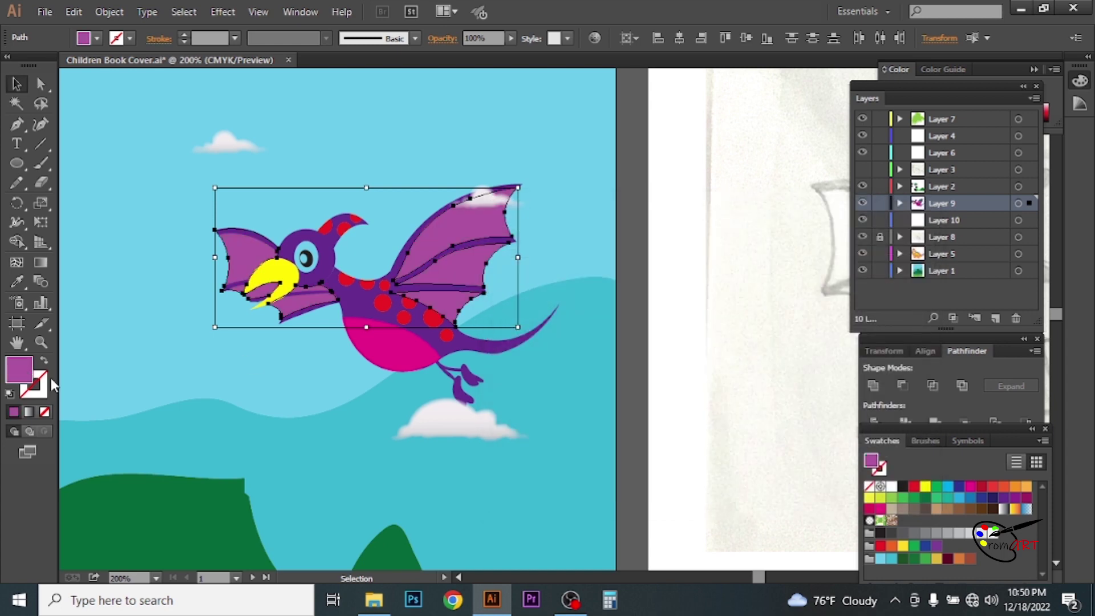
double_click(24, 372)
left_click(607, 262)
left_click(880, 262)
- Eyedrop the wings' pinkish purple onto the pterodactyl's eye
left_click(661, 340)
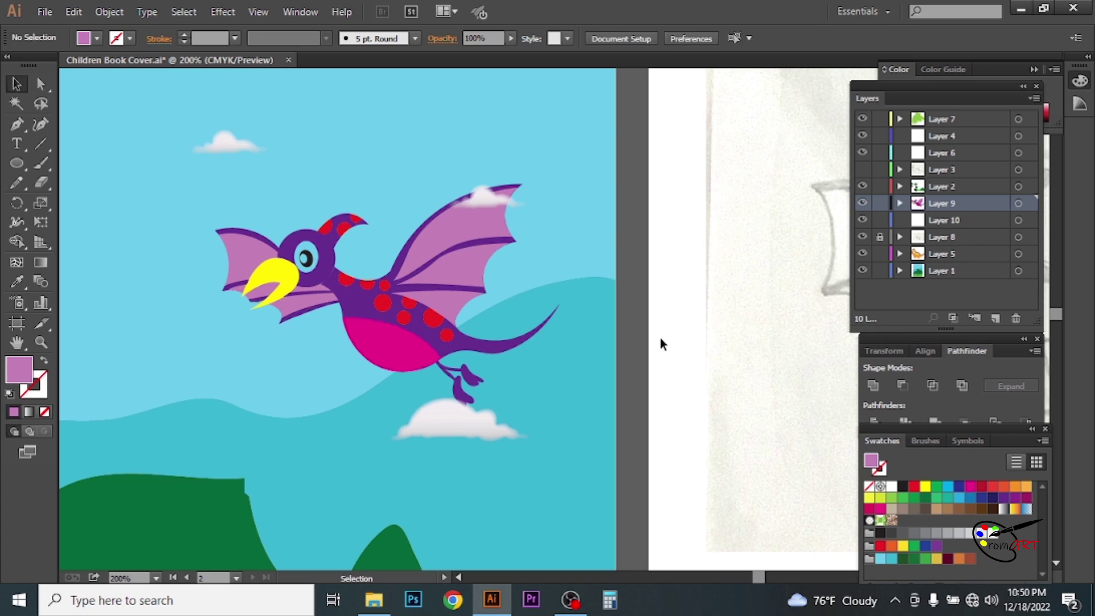
left_click(307, 258)
key("ctrl+plus")
key("ctrl+plus")
key("i")
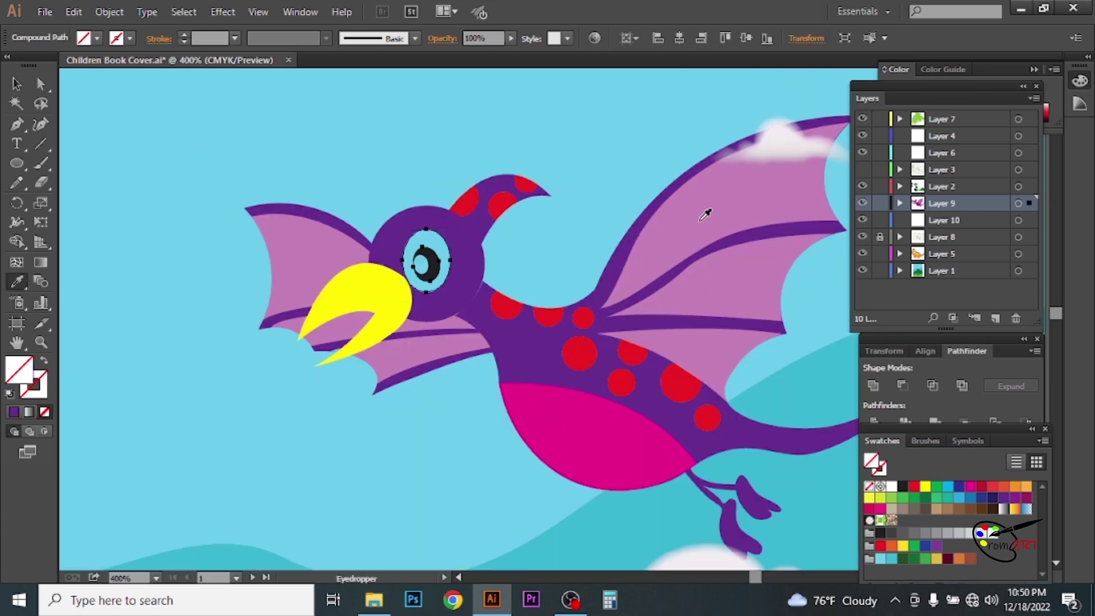
left_click(701, 219)
left_click(17, 83)
key("ctrl+0")
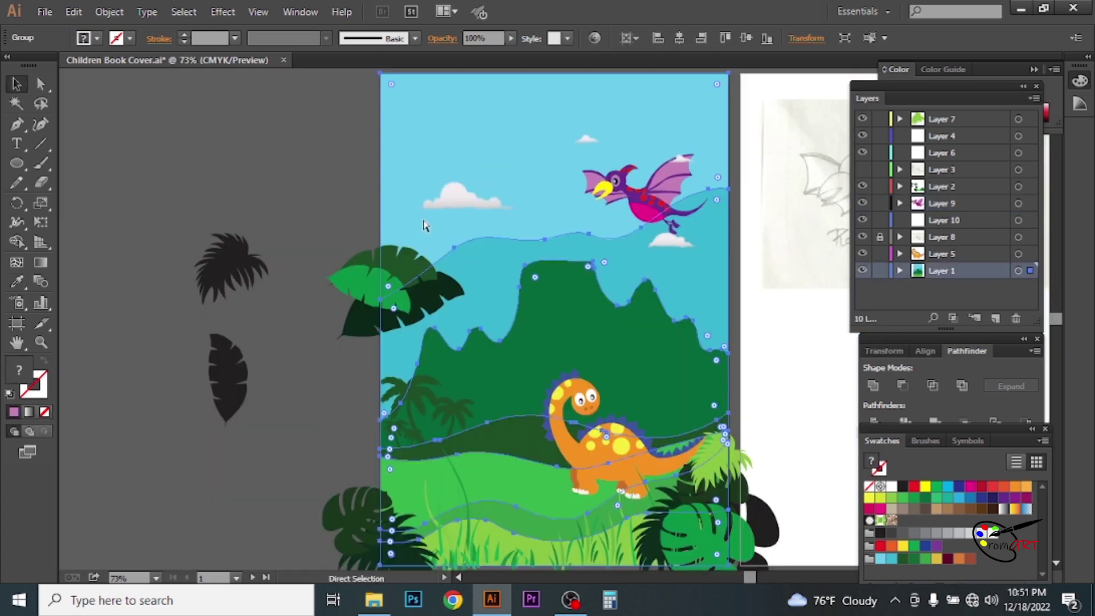
- Mirror the orange dinosaur so it faces right
left_click(682, 159)
key("Tab")
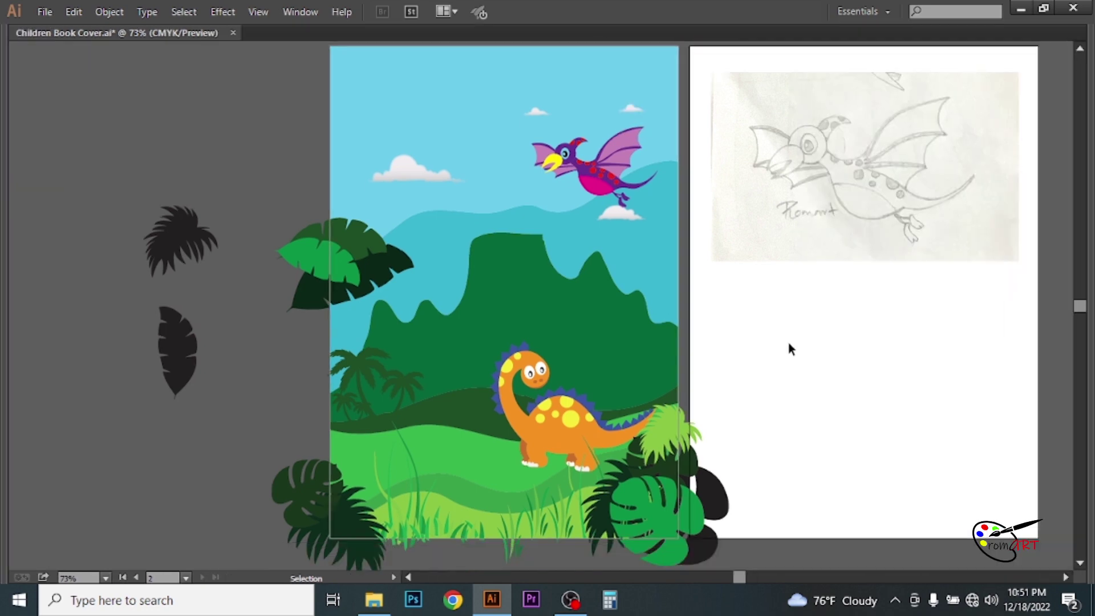
right_click(615, 422)
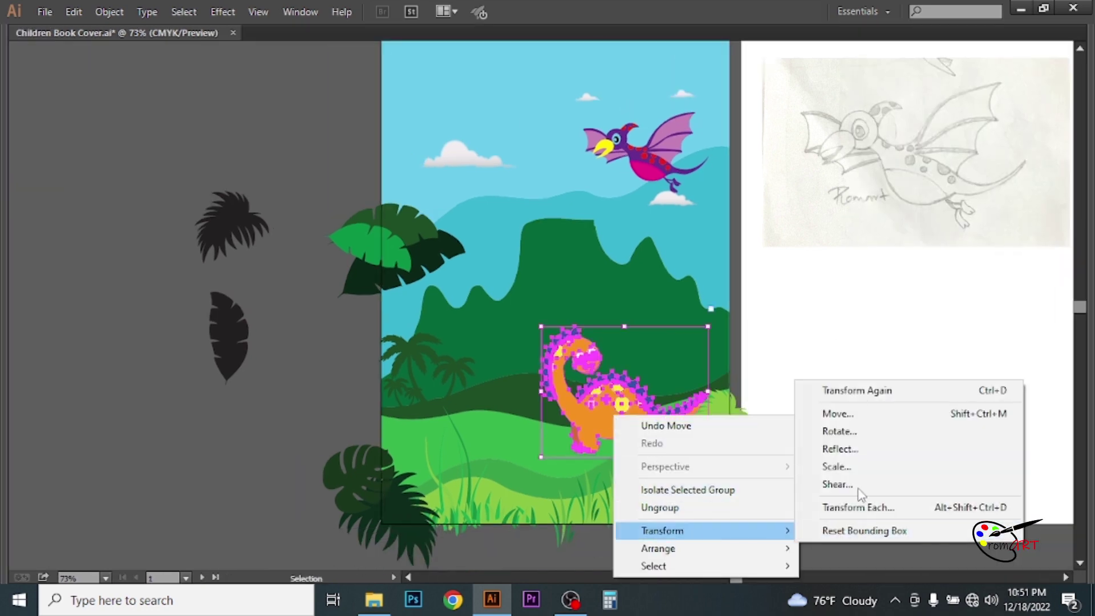
mouse_move(662, 530)
left_click(864, 447)
left_click(812, 410)
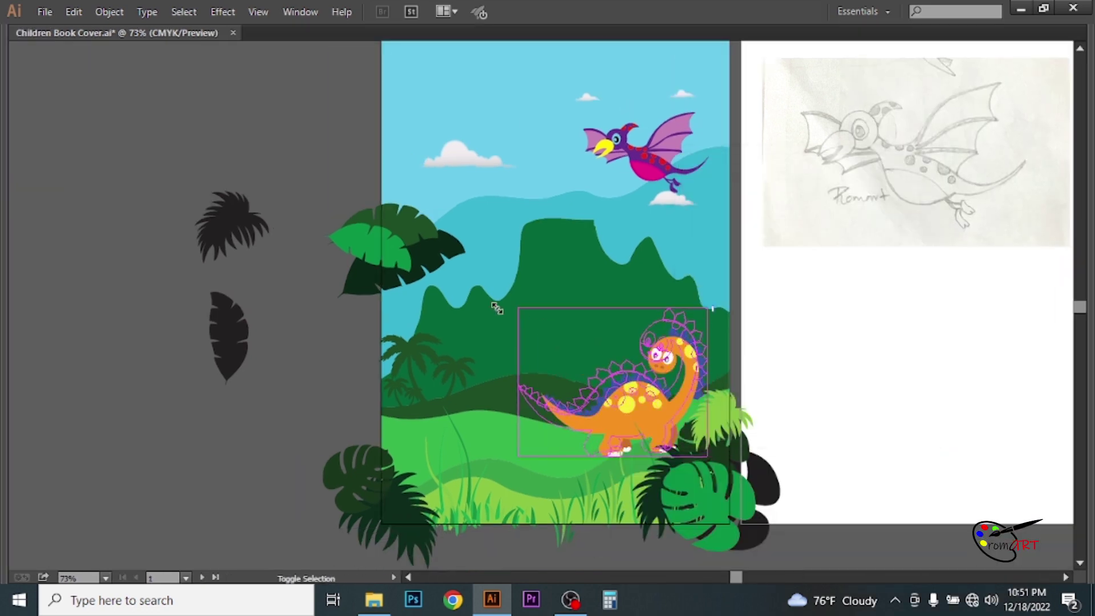
- Move the orange dinosaur down into the cover's lower-left foreground
left_click_drag(630, 425, 507, 454)
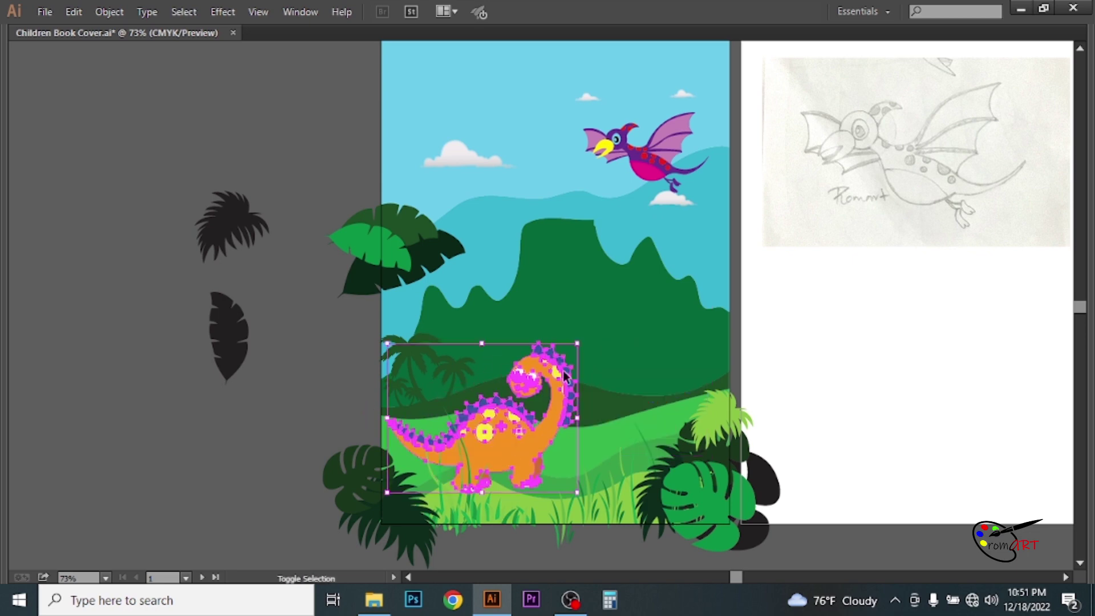
left_click_drag(577, 342, 583, 337)
left_click(619, 348)
scroll(713, 318, "down", 1)
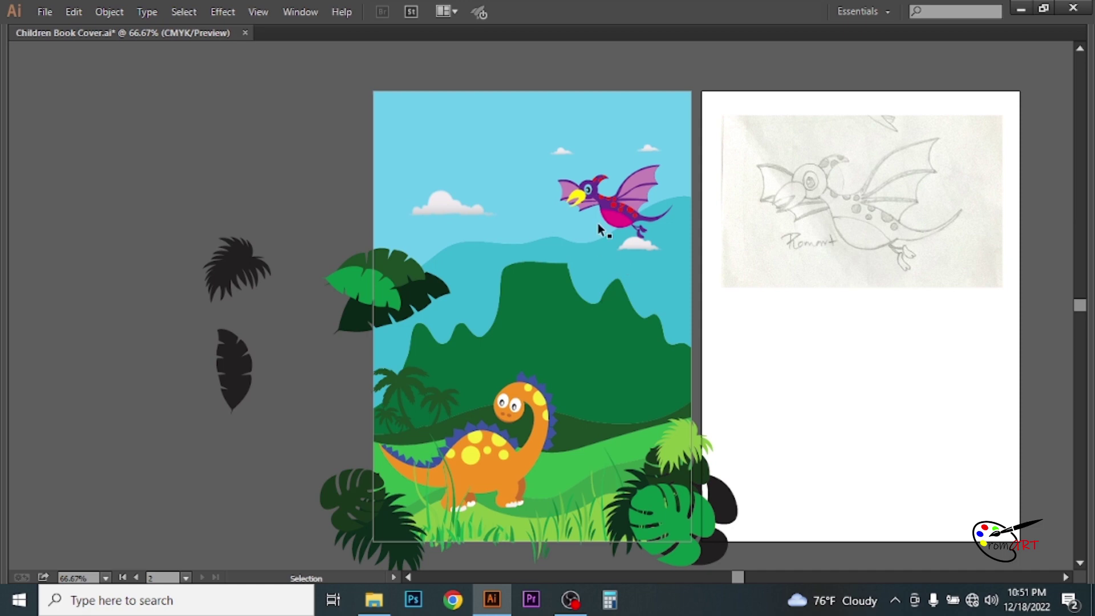
- Show the Layers panel and nudge the pterodactyl slightly into place
key("F7")
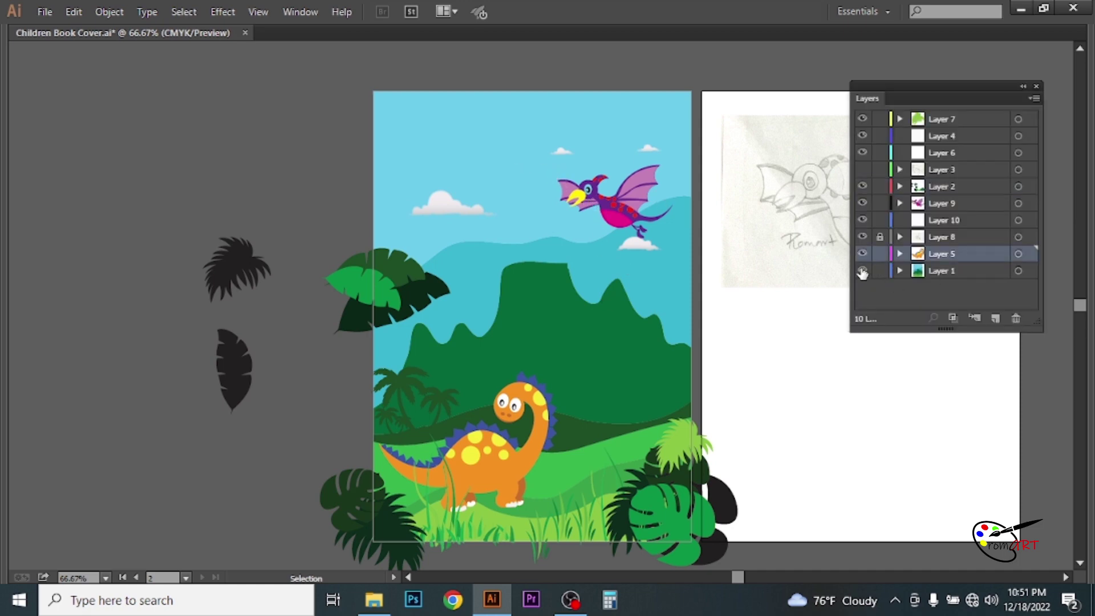
left_click(609, 215)
right_click(609, 216)
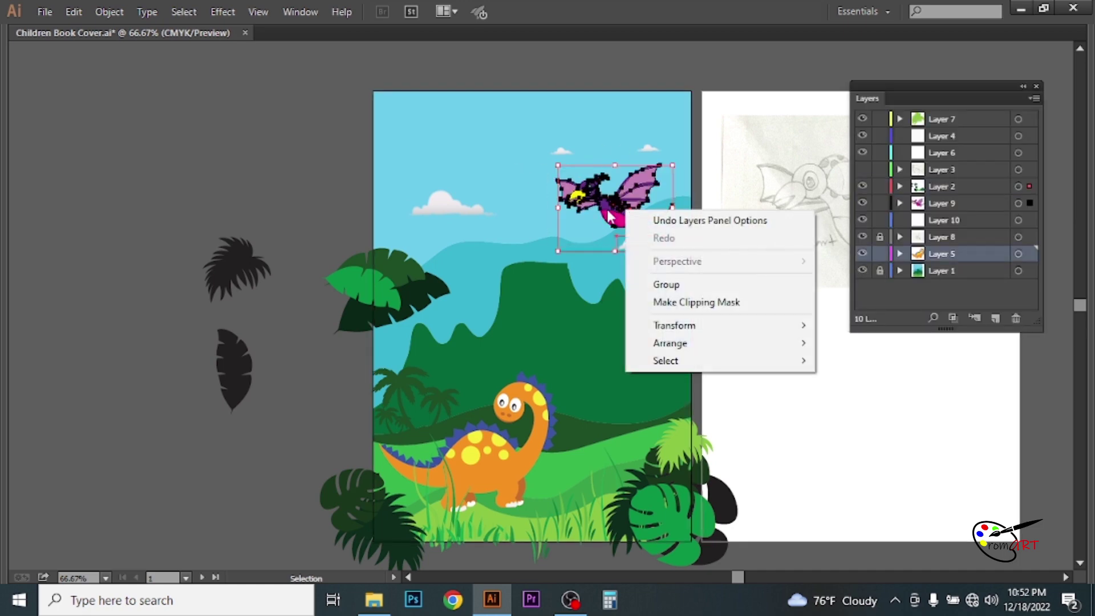
left_click(623, 251)
right_click(629, 195)
left_click(729, 276)
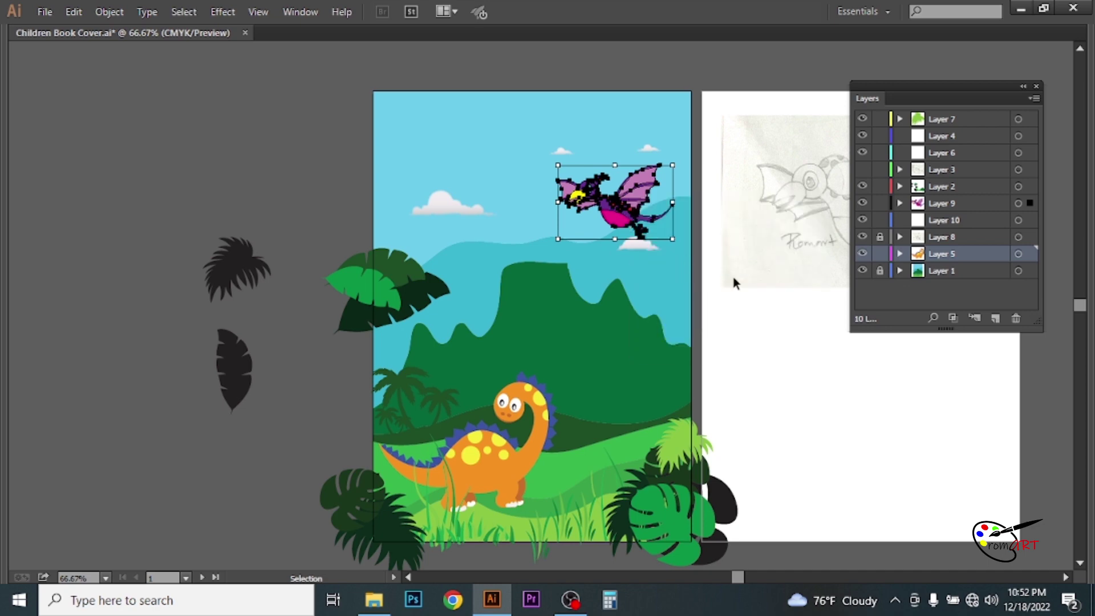
mouse_move(620, 221)
left_mouse_down()
mouse_move(591, 227)
mouse_move(618, 226)
left_mouse_up()
key("ctrl+shift+a")
left_click(777, 367)
- Stretch the orange dinosaur a little taller by dragging its corner handles
key("Tab")
key("Tab")
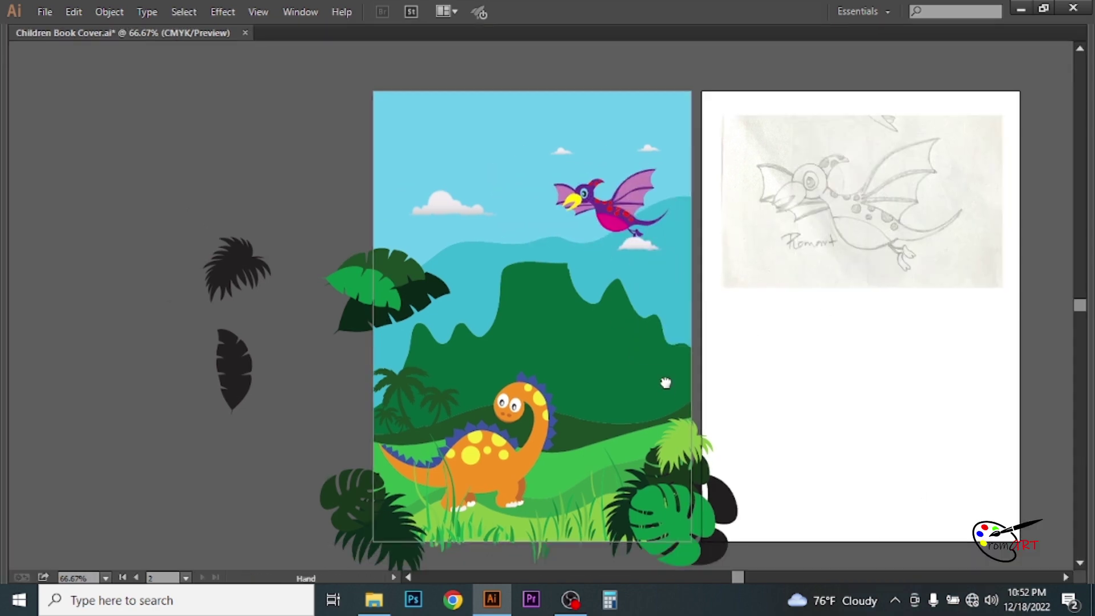
left_click_drag(666, 389, 667, 363)
left_click(516, 442)
mouse_move(563, 491)
left_mouse_down()
mouse_move(577, 503)
mouse_move(559, 482)
left_mouse_up()
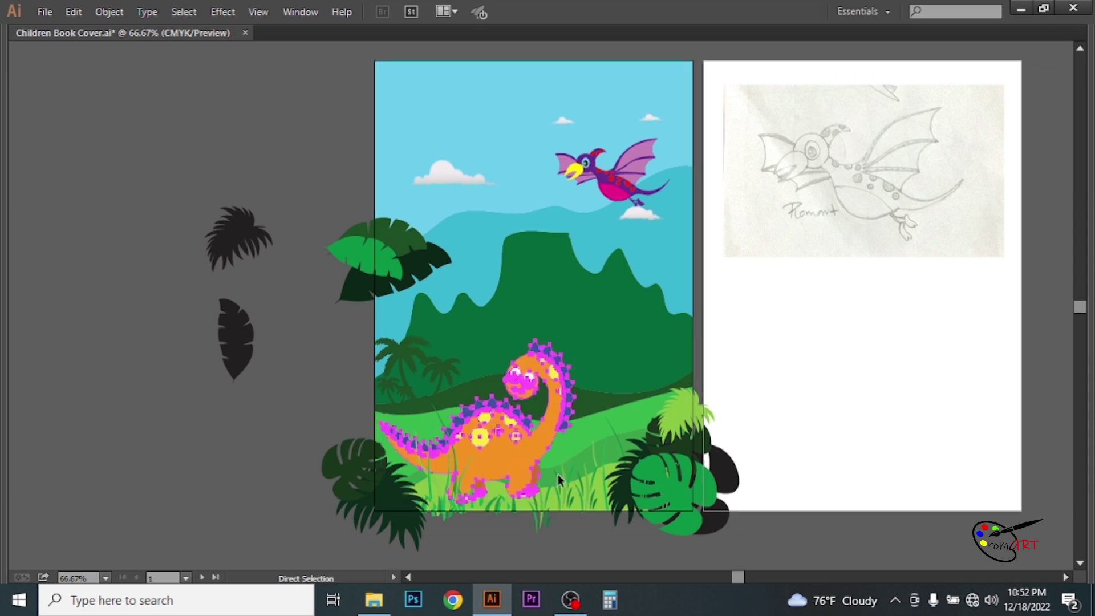
left_click_drag(471, 485, 472, 495)
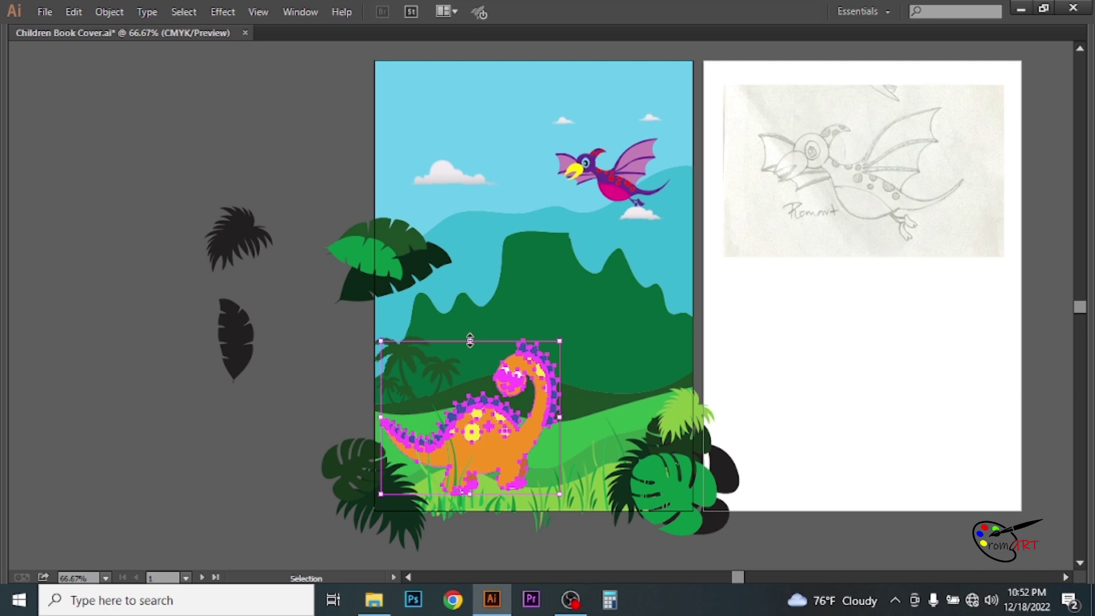
left_click(797, 376)
- Hide the pencil sketch layer and Alt-drag a copy of the small palm trees rightward
left_click_drag(601, 314, 593, 294)
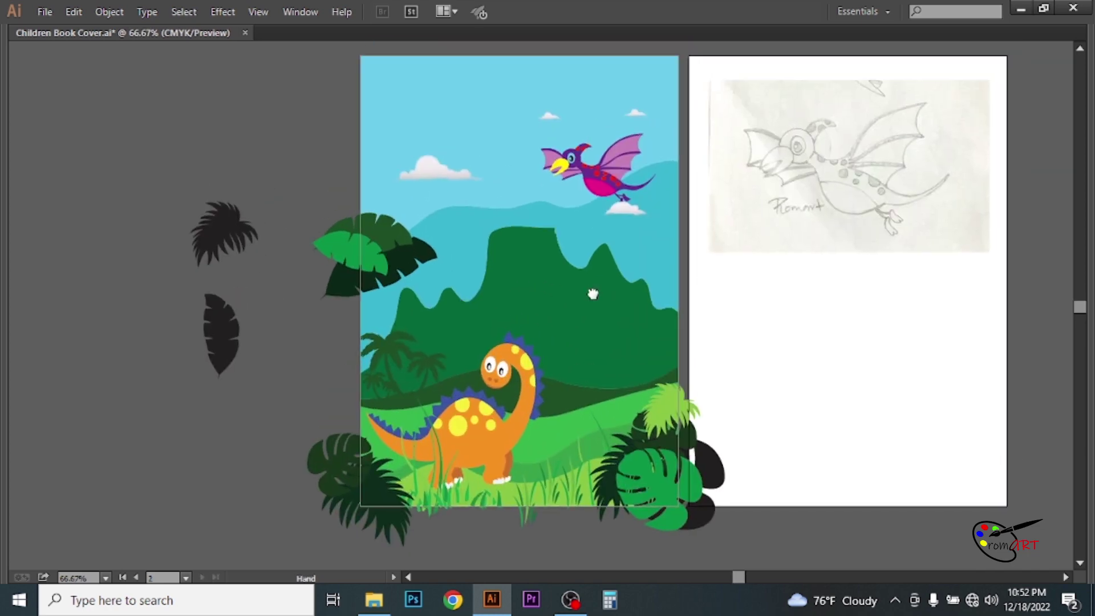
key("Tab")
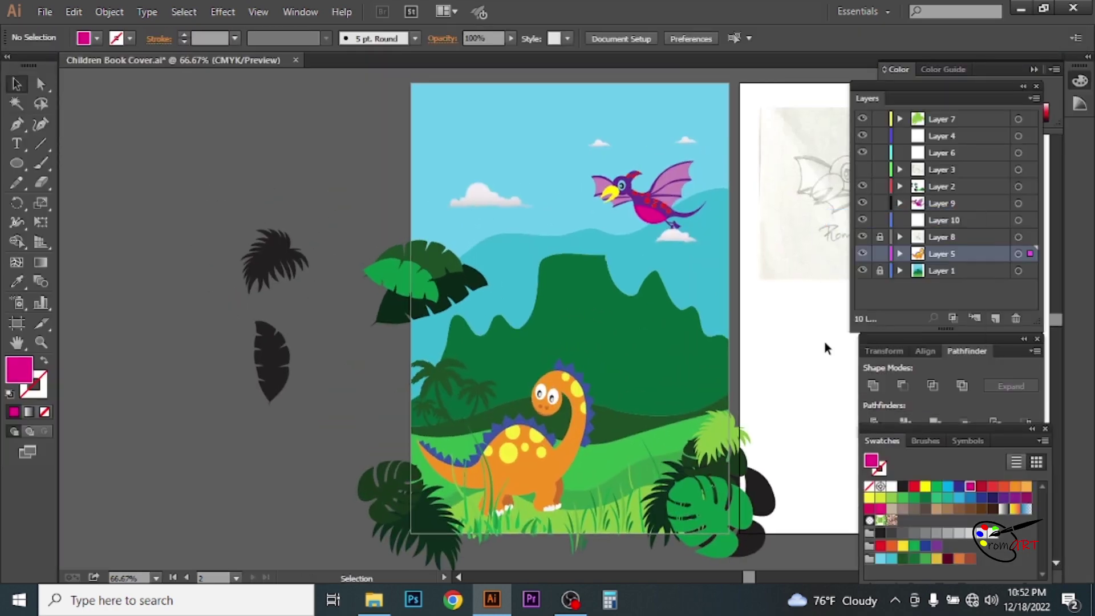
left_click(862, 236)
key("Tab")
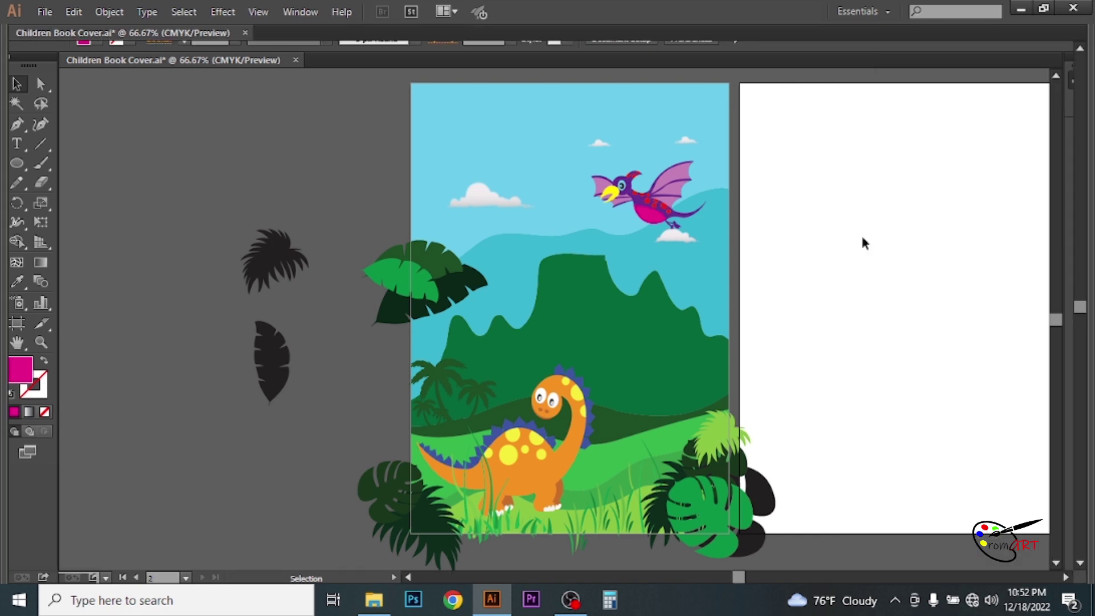
mouse_move(365, 393)
left_mouse_down()
mouse_move(593, 382)
mouse_move(568, 381)
mouse_move(619, 400)
mouse_move(626, 381)
left_mouse_up()
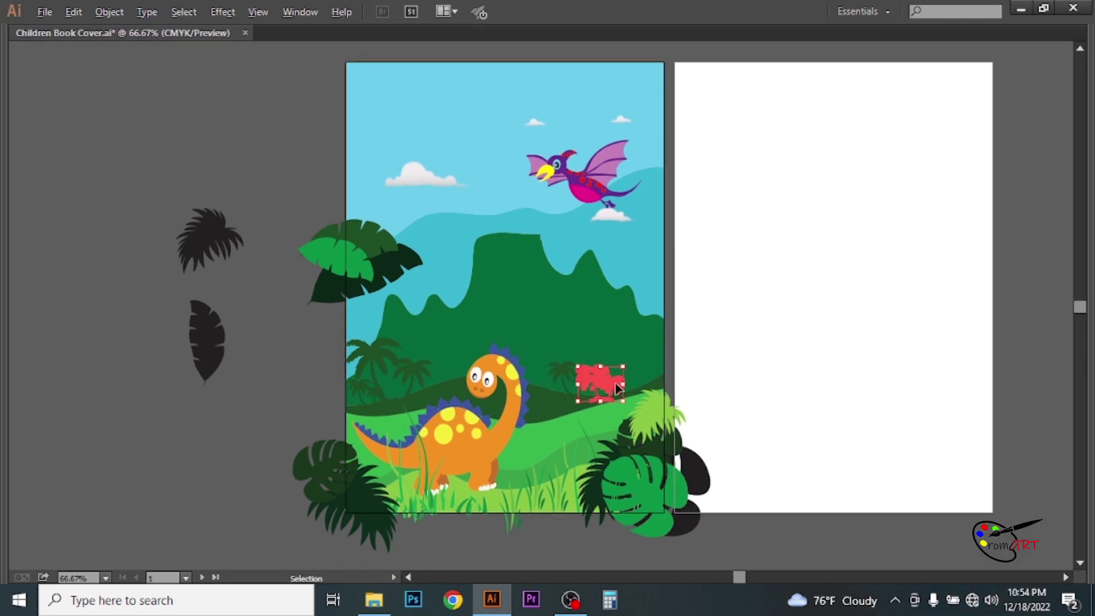
- Reflect the palm tree copy horizontally and move it beside the right mountain
right_click(632, 378)
left_click(859, 412)
left_click(814, 405)
mouse_move(625, 376)
left_mouse_down()
mouse_move(661, 364)
mouse_move(617, 381)
left_mouse_up()
- Colour the palm trees dark green
key("shift+Tab")
key("Tab")
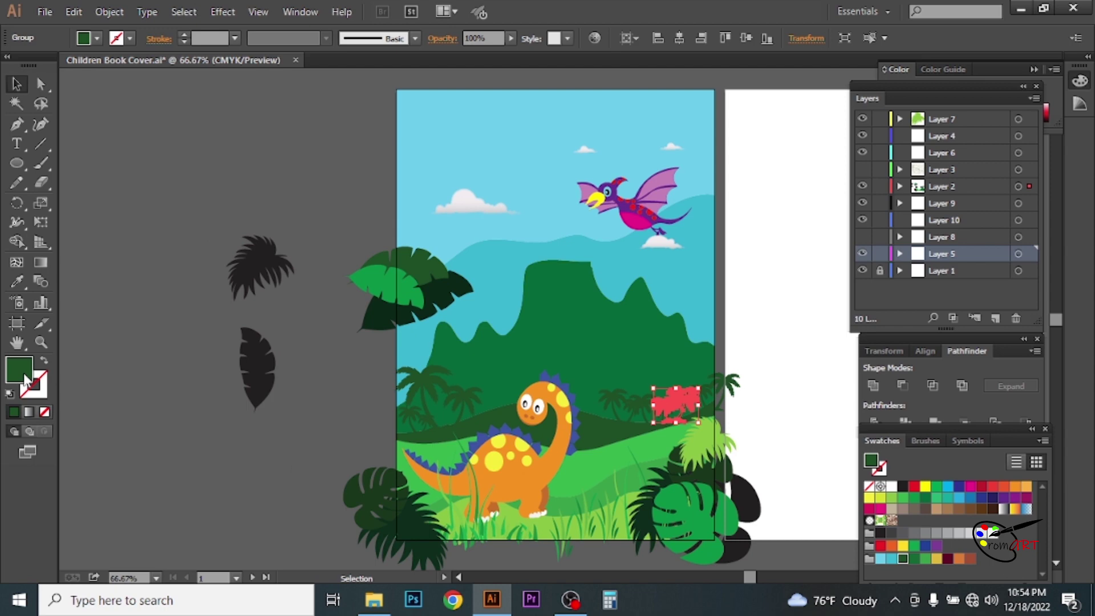
double_click(19, 370)
left_click(869, 264)
left_click(806, 274)
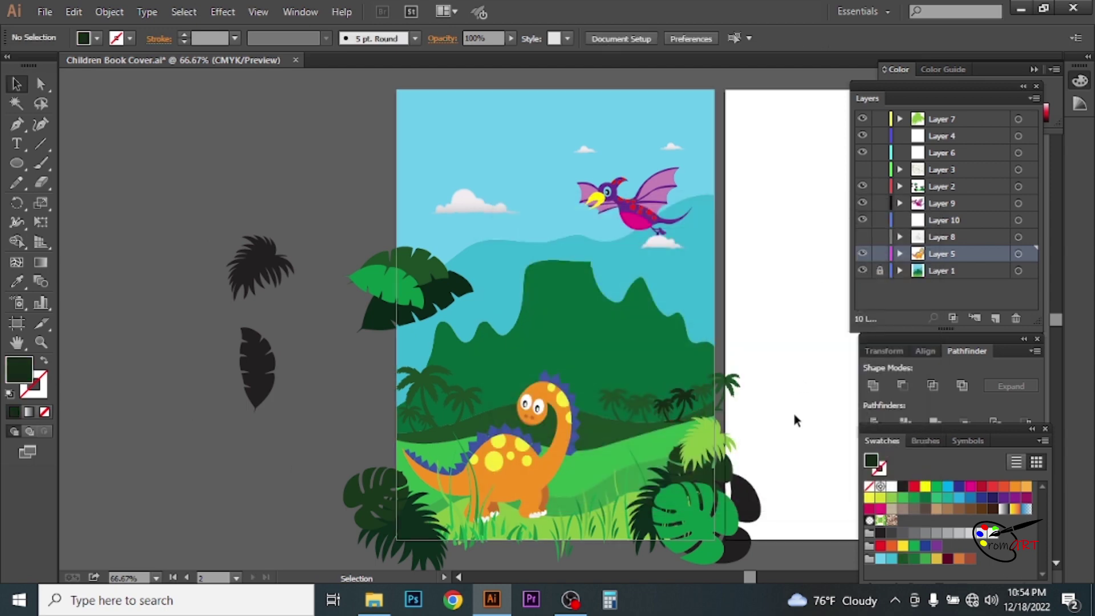
key("ctrl+z")
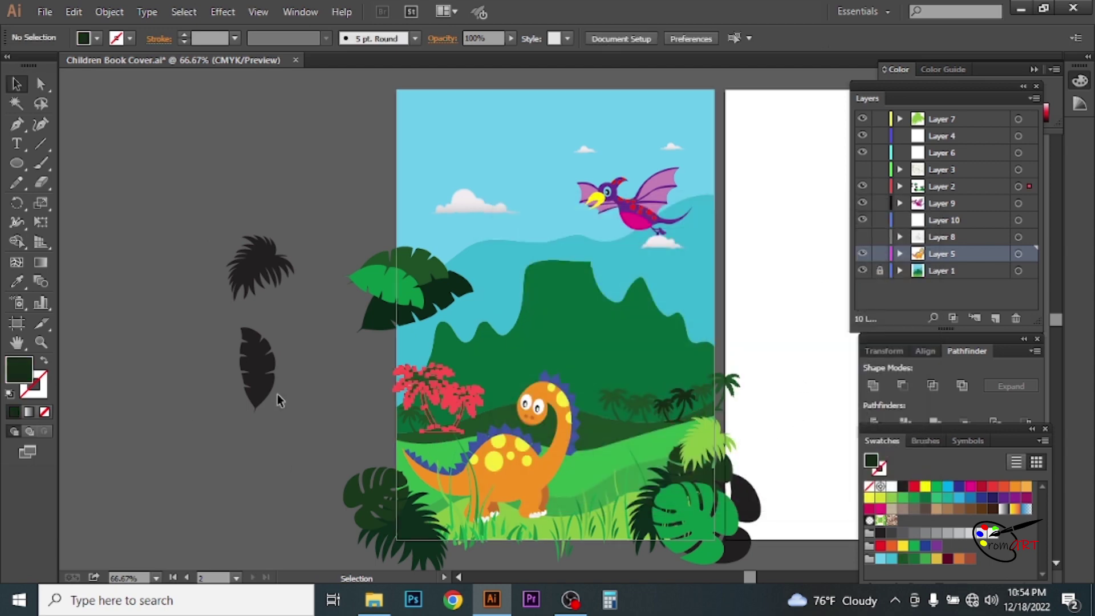
left_click(410, 399)
double_click(19, 369)
key("Escape")
left_click(787, 274)
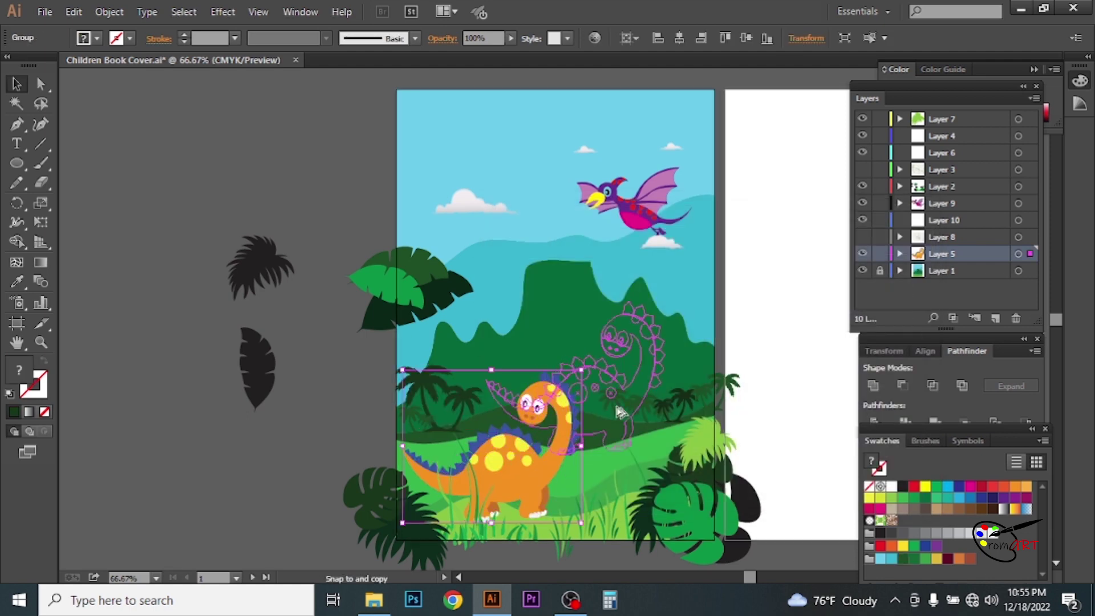
- Duplicate the orange dinosaur as a smaller, reflected copy standing on the hills
left_click_drag(531, 476, 639, 379)
mouse_move(691, 273)
left_mouse_down()
mouse_move(630, 322)
mouse_move(616, 419)
left_mouse_up()
right_click(610, 417)
mouse_move(652, 549)
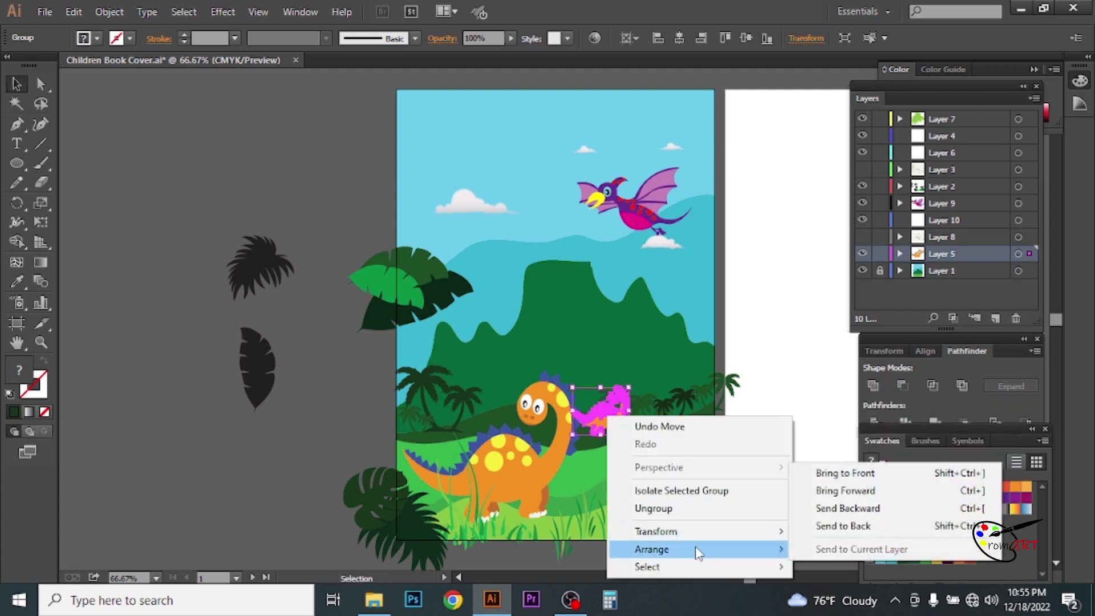
left_click(860, 452)
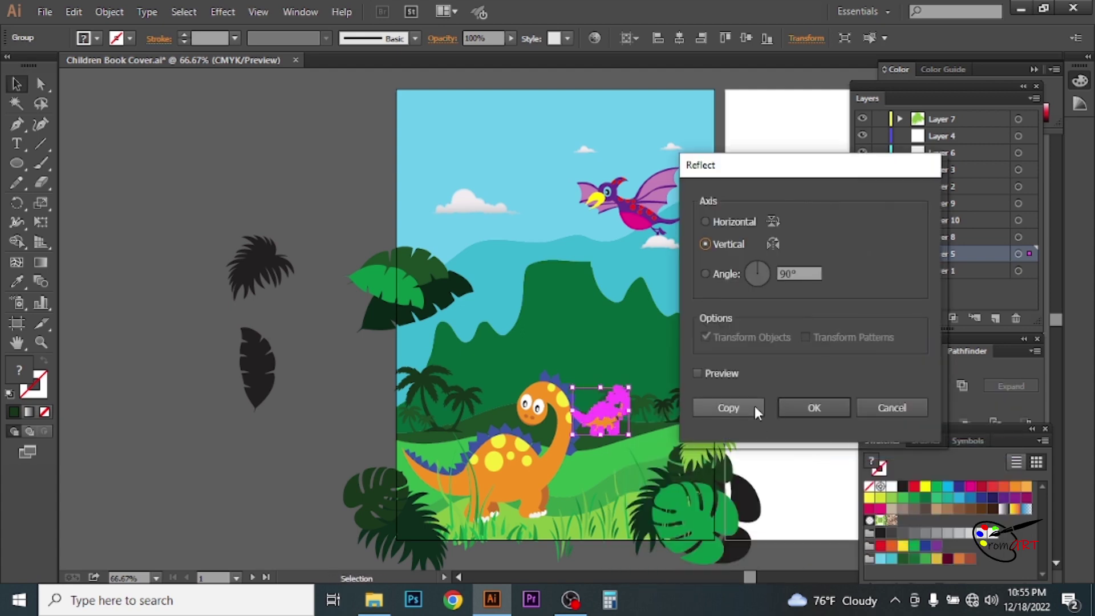
left_click(801, 415)
left_click_drag(600, 410, 639, 424)
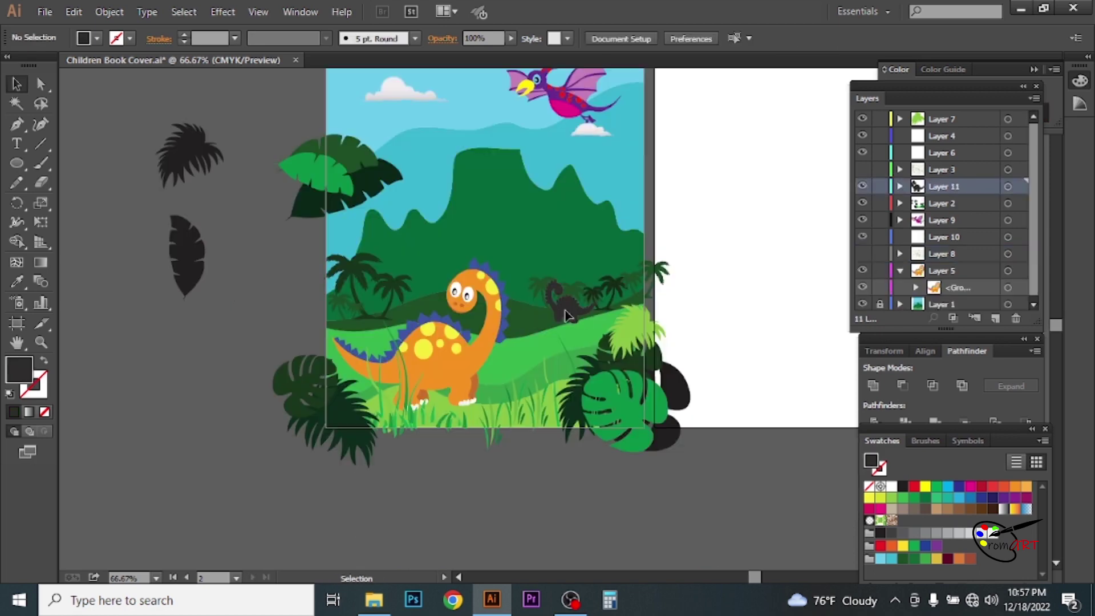
left_click_drag(505, 281, 522, 284)
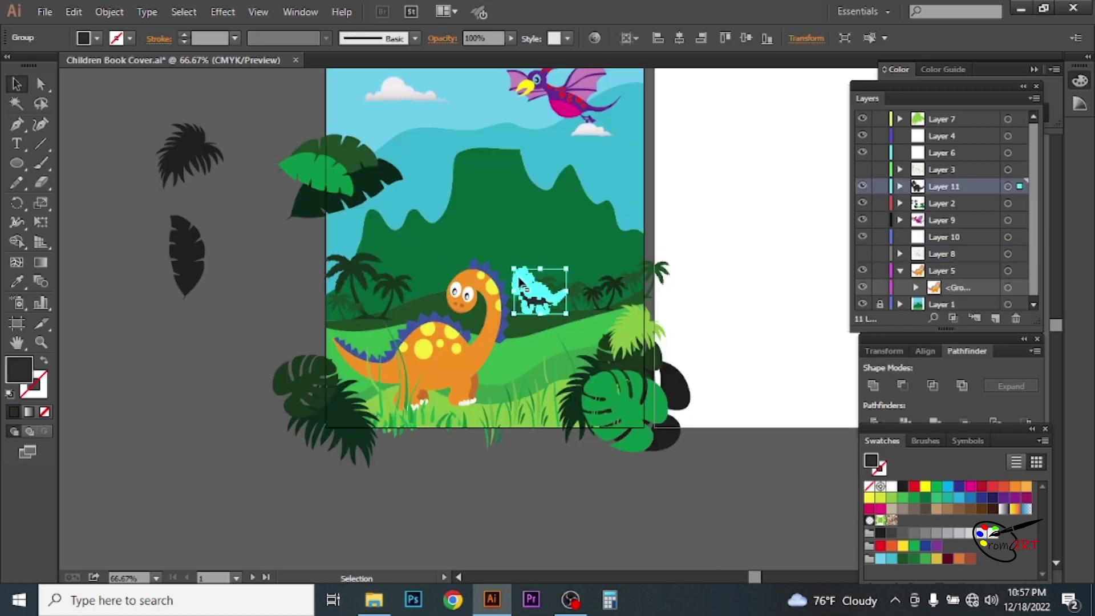
left_click(789, 305)
- Move the small dinosaur beside the orange dinosaur's head, shrink it further and flip it
key("ctrl+plus")
left_click_drag(680, 334, 737, 348)
left_click_drag(493, 283, 472, 284)
left_click_drag(503, 244, 487, 256)
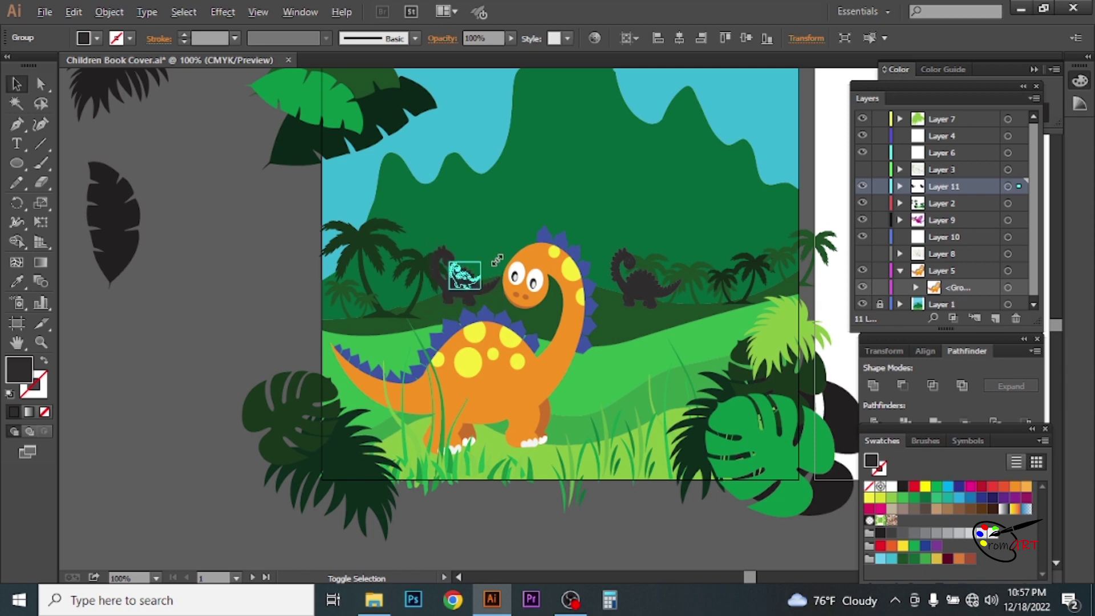
right_click(476, 277)
left_click(700, 450)
left_click(816, 407)
left_click(805, 137)
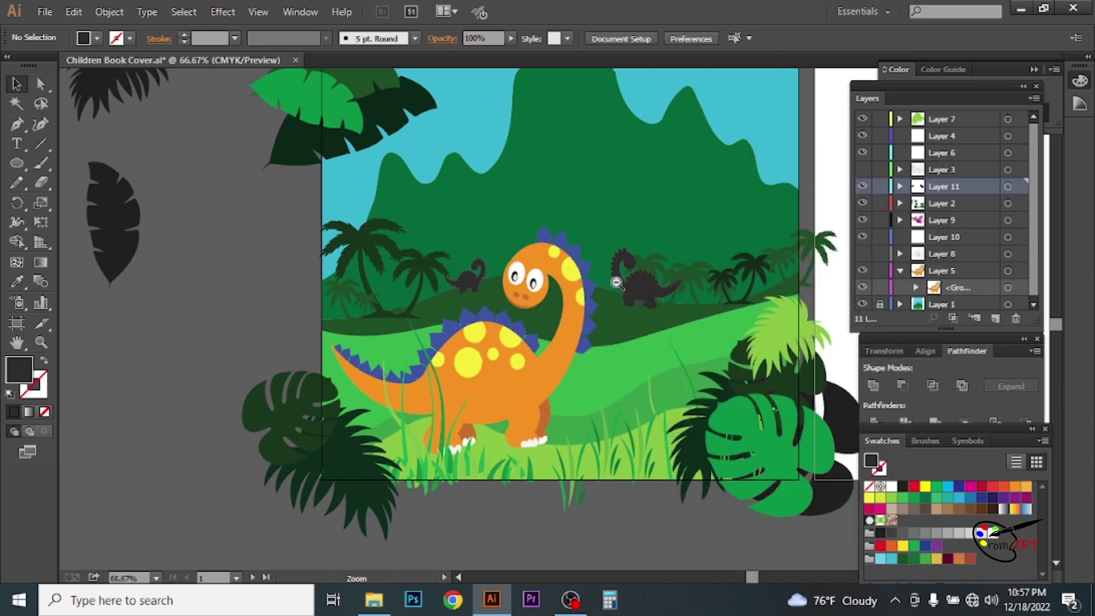
key("ctrl+minus")
- Delete the extra silhouette, flip the small dinosaur again, and copy the pterodactyl top-left
scroll(452, 306, "down", 1)
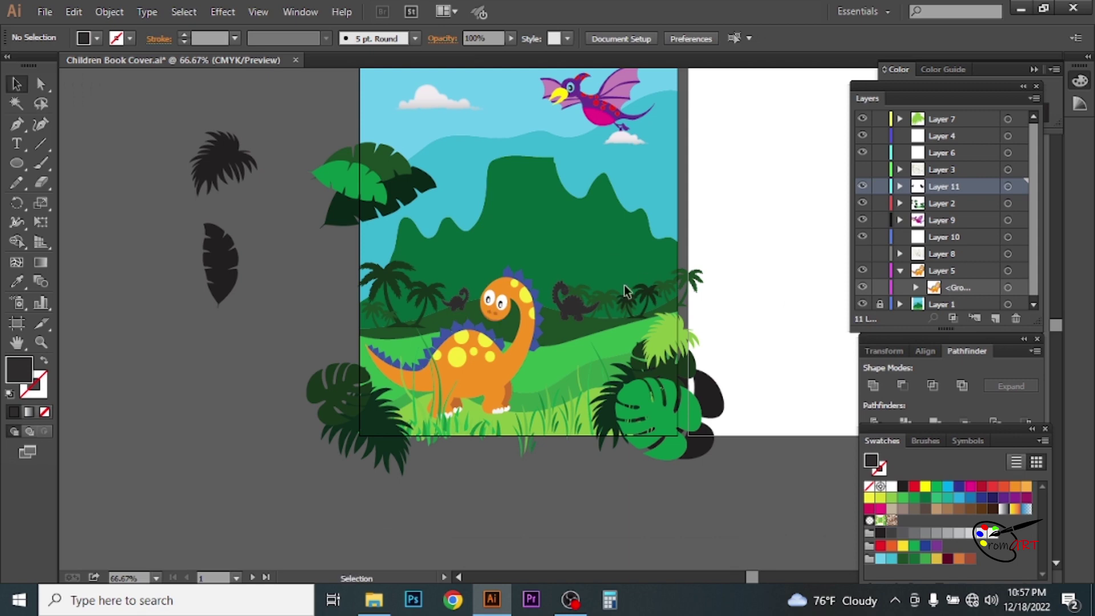
key("Delete")
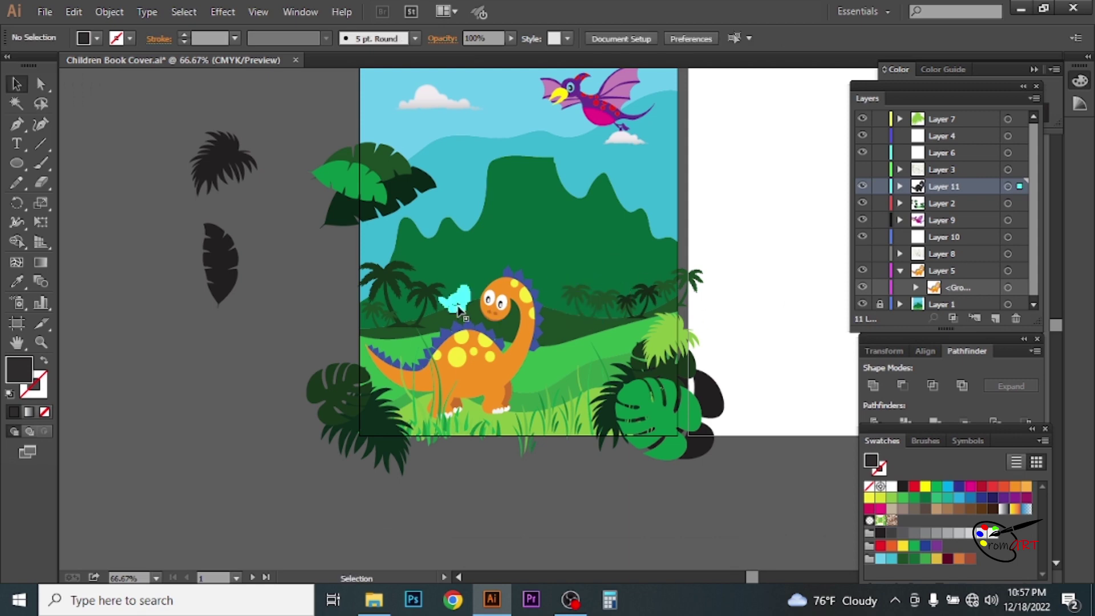
right_click(459, 308)
left_click(731, 481)
left_click(824, 408)
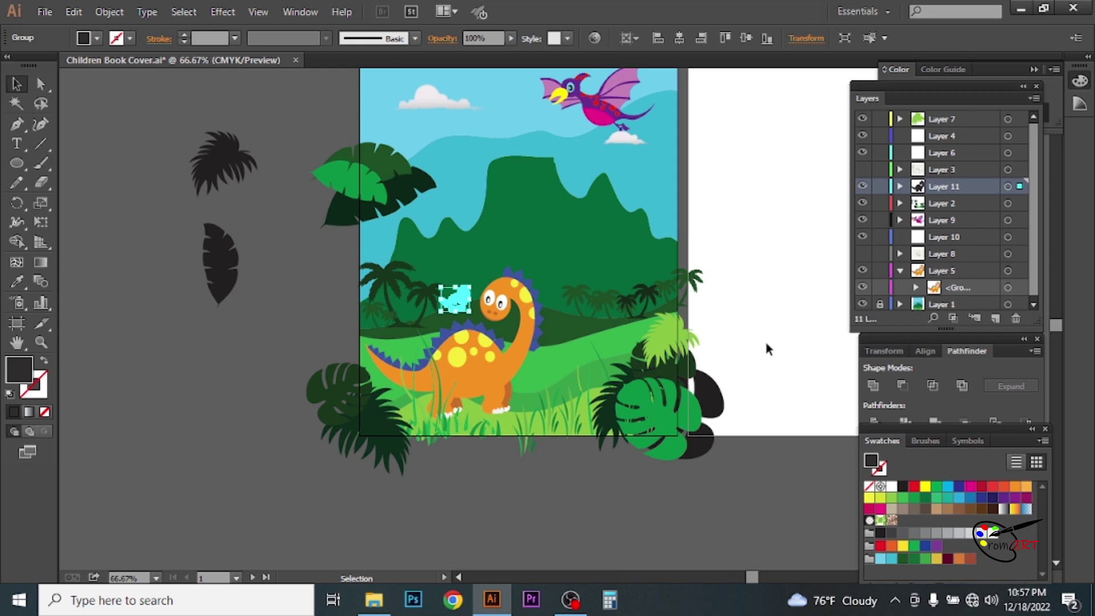
left_click(764, 339)
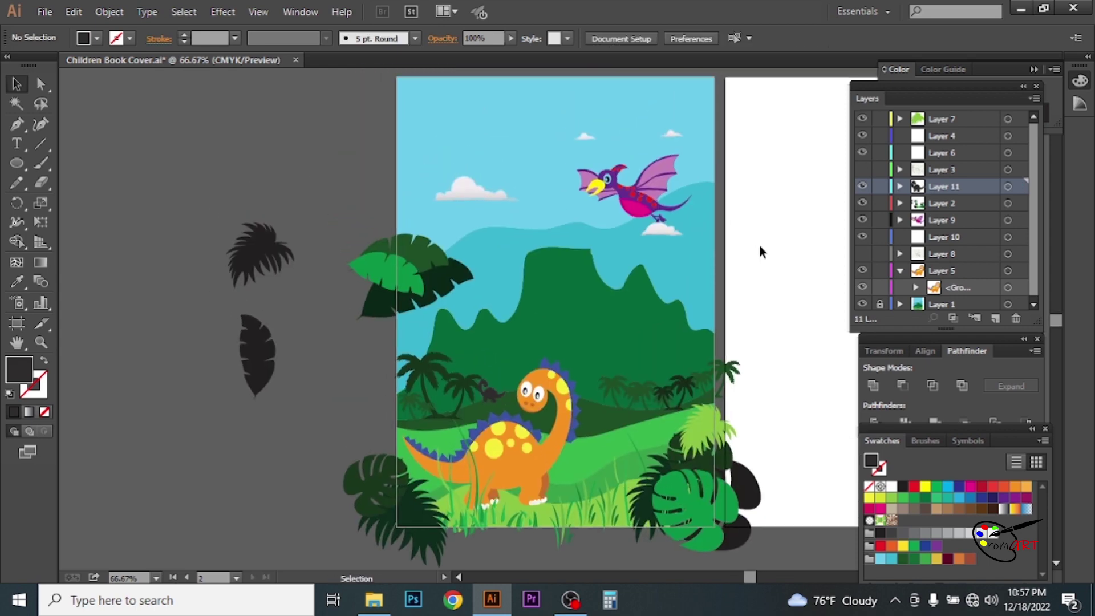
left_click_drag(628, 186, 492, 124)
- Reflect the pterodactyl copy, fill it near-black and shrink it
right_click(496, 146)
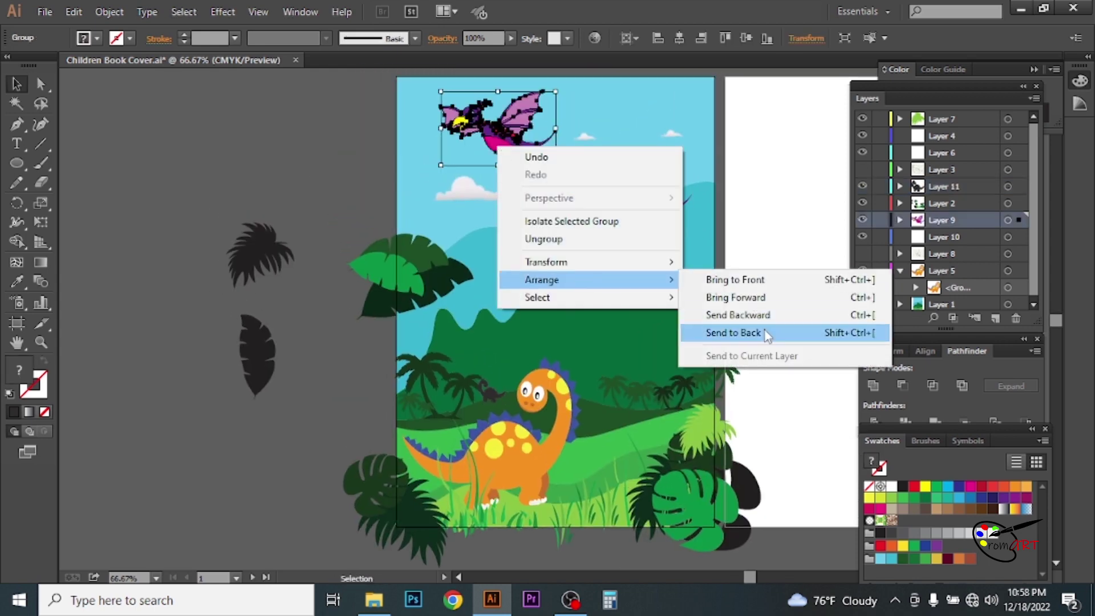
left_click(712, 321)
left_click(812, 405)
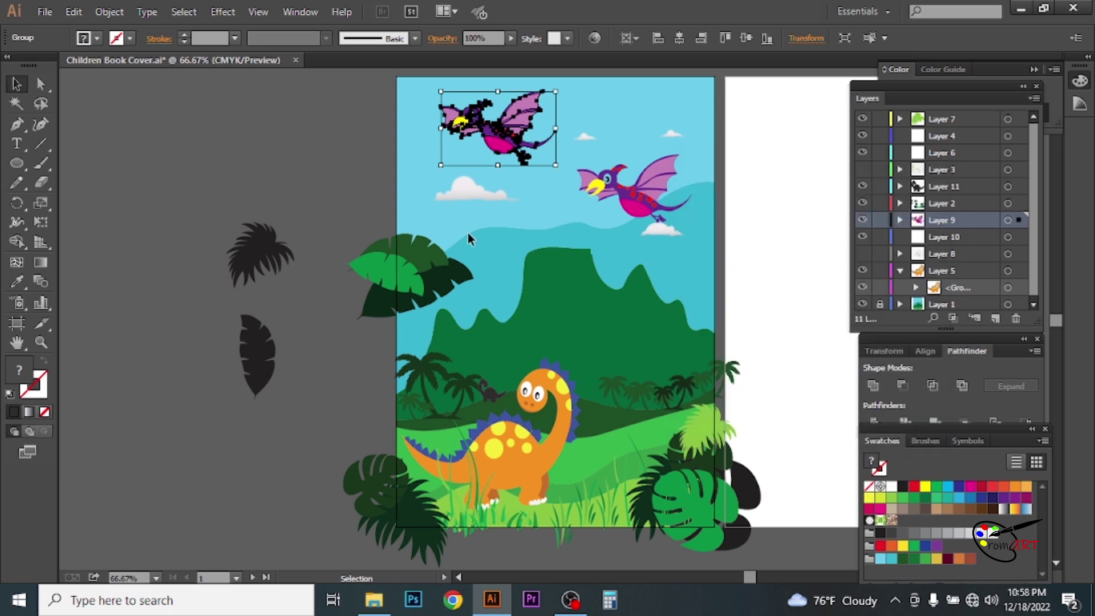
double_click(20, 370)
left_click(737, 332)
left_click(876, 261)
mouse_move(559, 170)
left_mouse_down()
mouse_move(519, 140)
mouse_move(449, 156)
left_mouse_up()
left_click(538, 171)
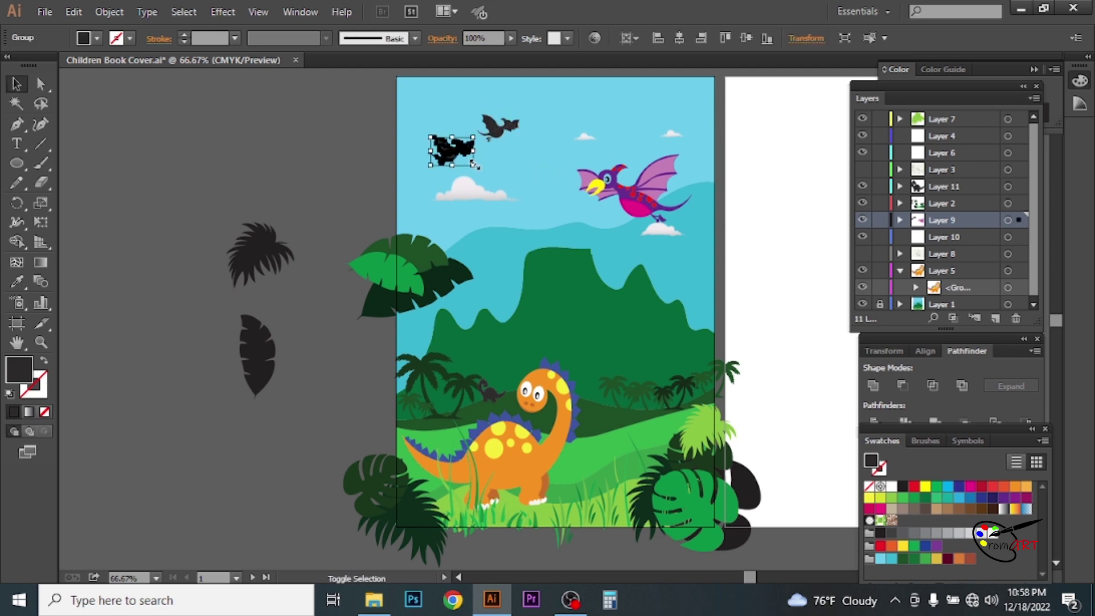
- Copy the small black bird into the upper-right sky and add a new layer
left_click(751, 155)
key("ctrl+plus")
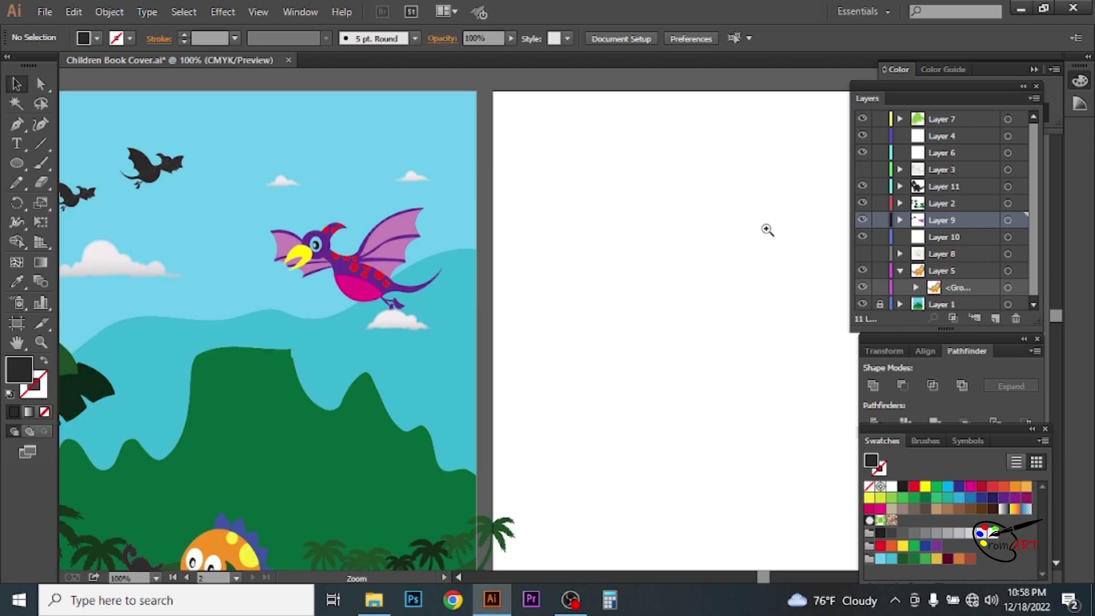
key("ctrl+minus")
left_click_drag(404, 269, 650, 262)
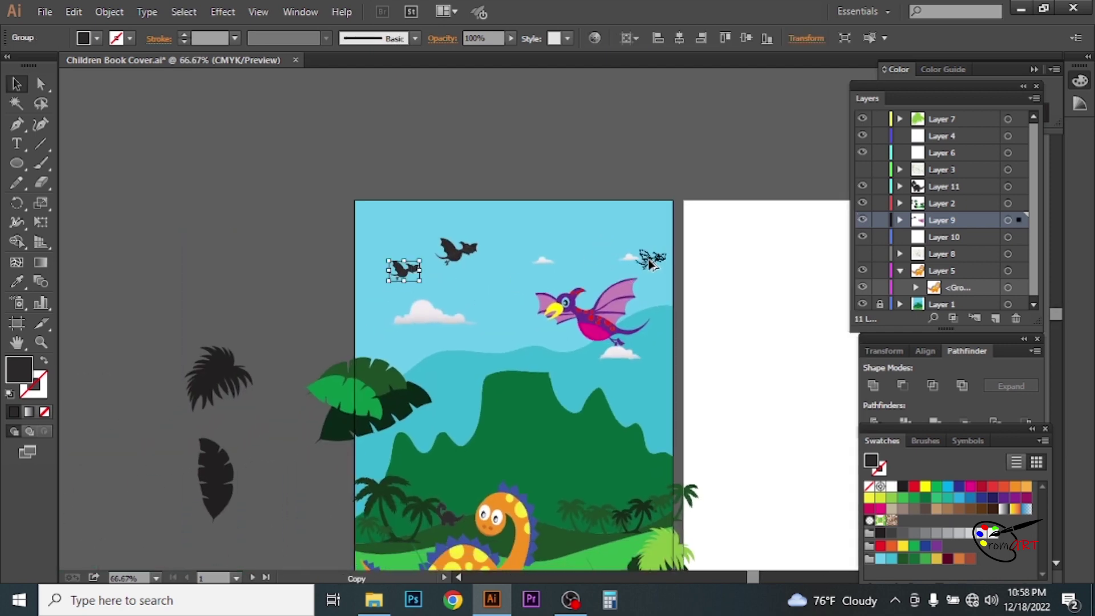
left_click(748, 282)
left_click_drag(748, 281, 741, 193)
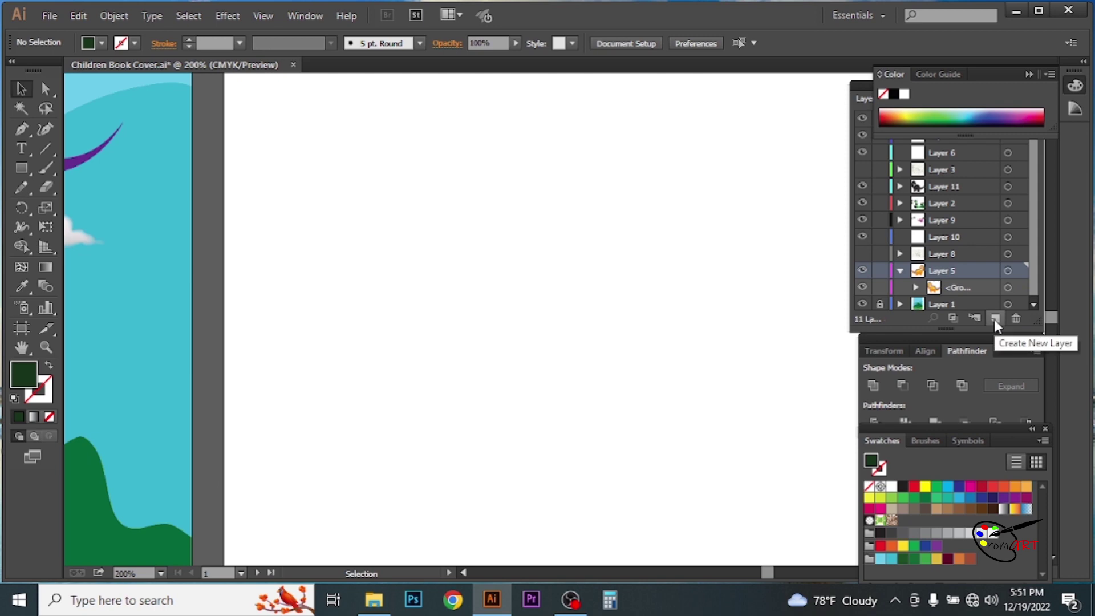
left_click(994, 319)
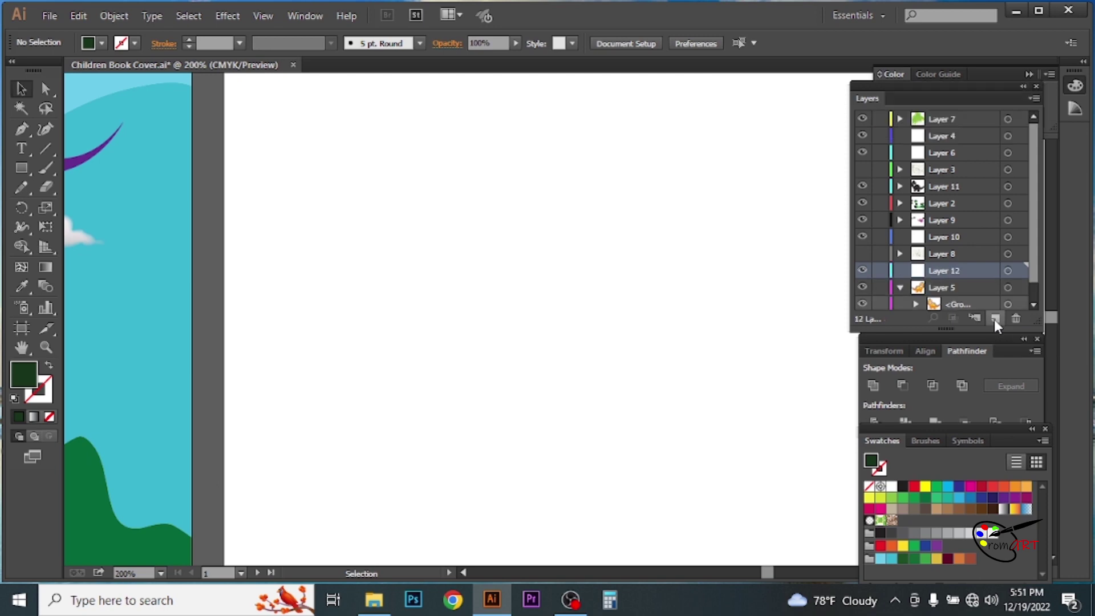
- Place the dinosaur sketch photo, fade it to about 49% opacity, and lock its layer
left_click(50, 16)
left_click(135, 289)
double_click(411, 269)
left_click_drag(350, 143, 641, 533)
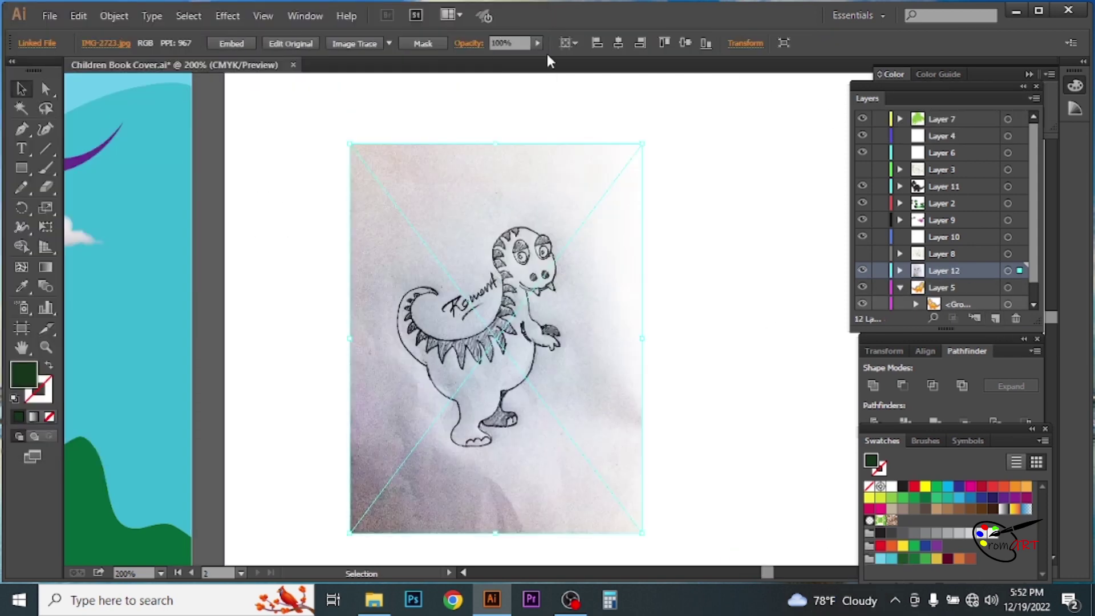
left_click(538, 43)
left_click_drag(540, 57, 504, 57)
left_click(879, 270)
- Set fill to None and stroke to black, then zoom in on the dinosaur's head
left_click(102, 43)
left_click(8, 59)
left_click(135, 43)
left_click(43, 59)
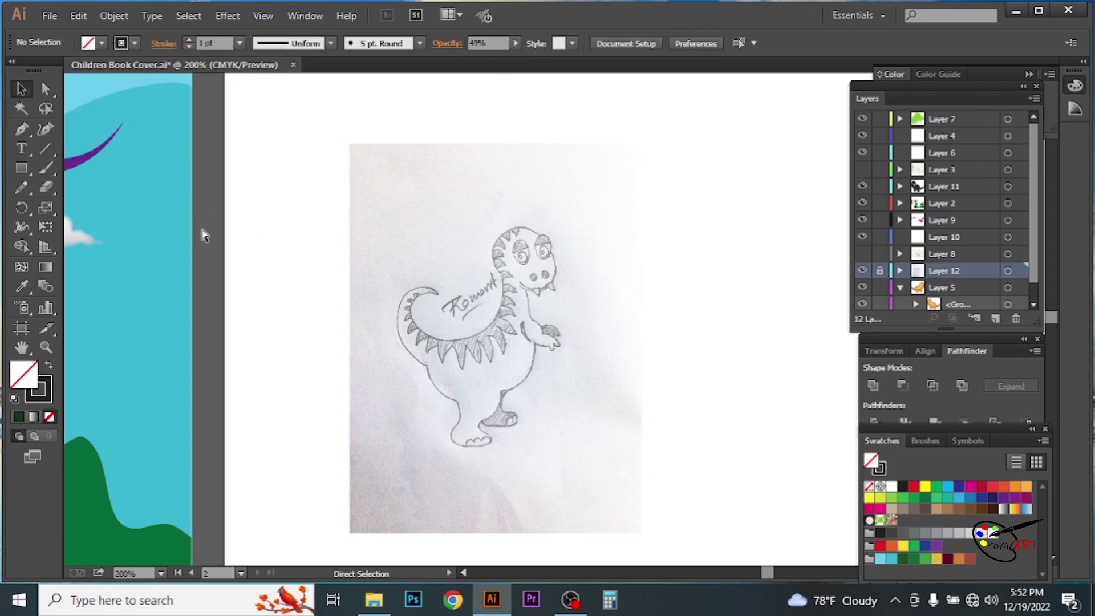
key("ctrl+plus")
left_click_drag(573, 337, 515, 237)
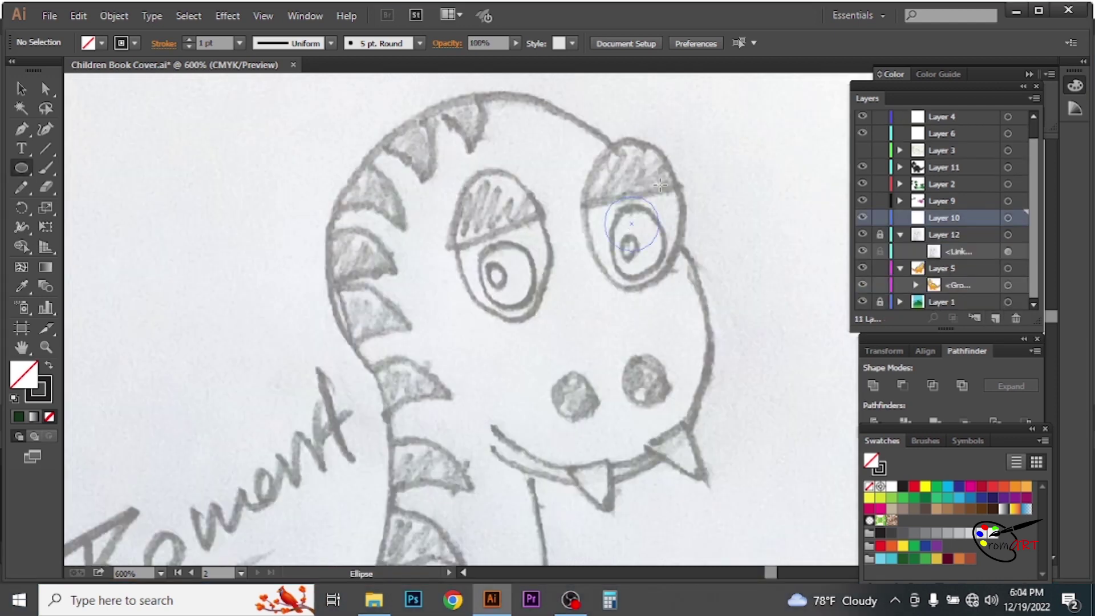
- Trace the right eye with nested ellipses: eye outline, inner iris and tiny pupil
left_click_drag(660, 184, 684, 275)
key("v")
left_click_drag(631, 161, 632, 142)
left_click_drag(631, 275, 638, 289)
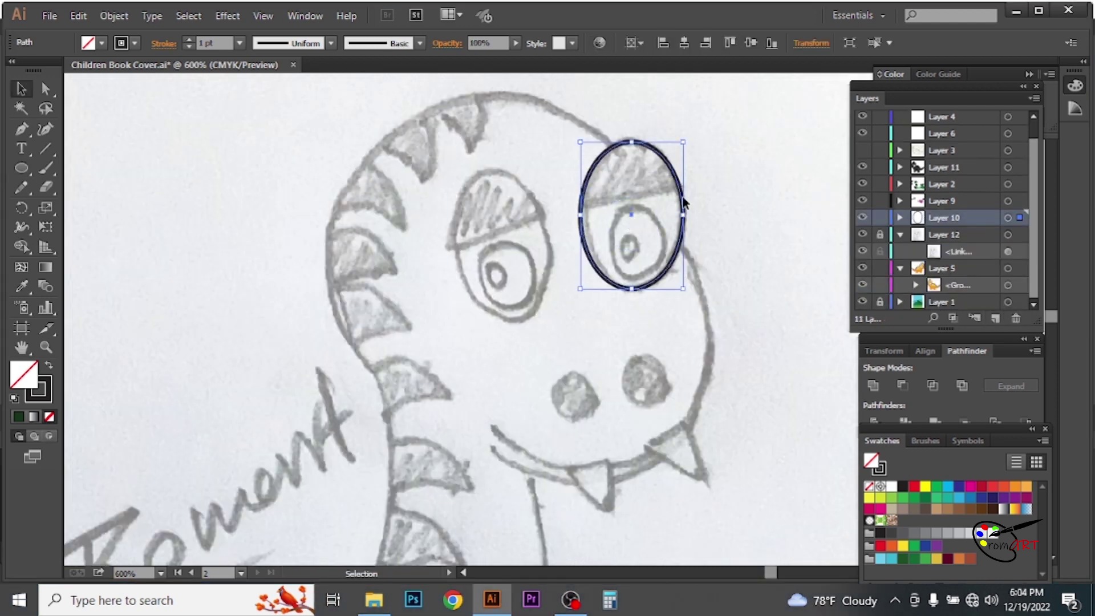
left_click_drag(683, 143, 659, 176)
left_click_drag(610, 228, 612, 230)
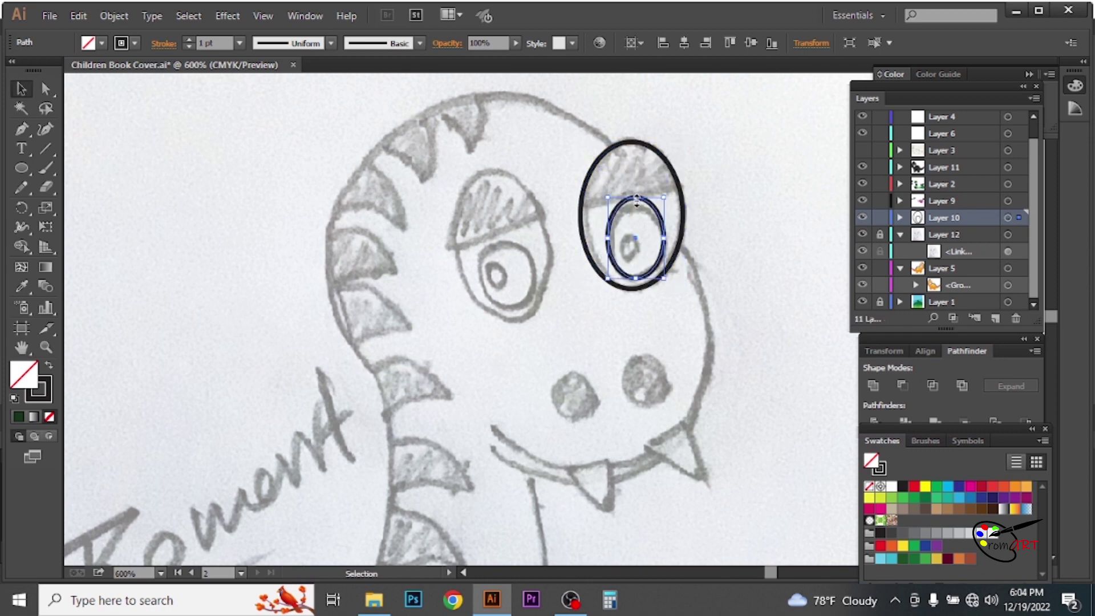
key("a")
left_click_drag(662, 202, 646, 220)
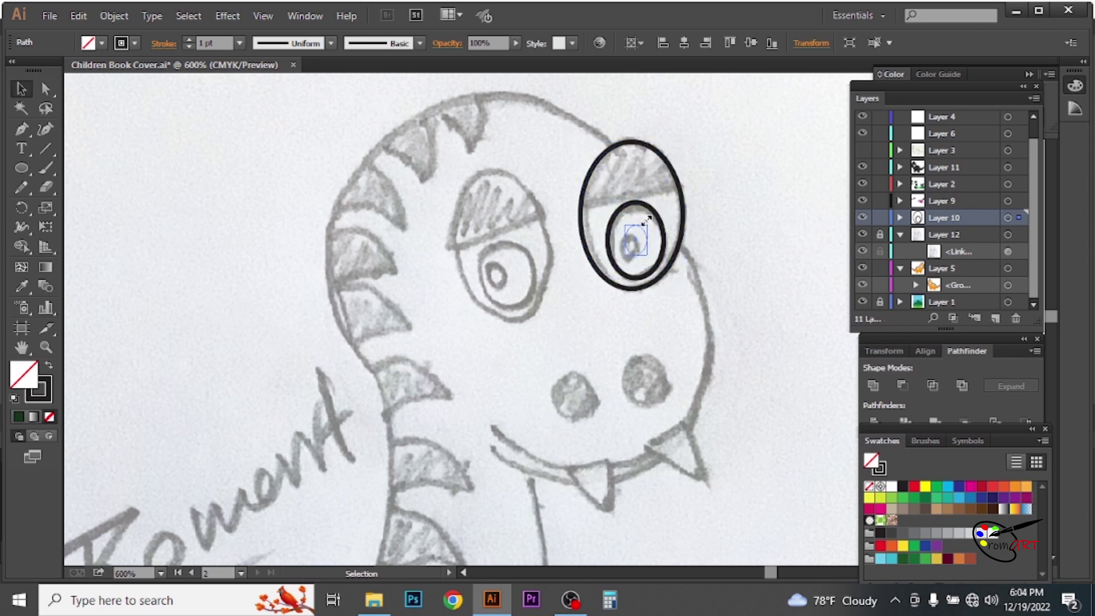
left_click(707, 221)
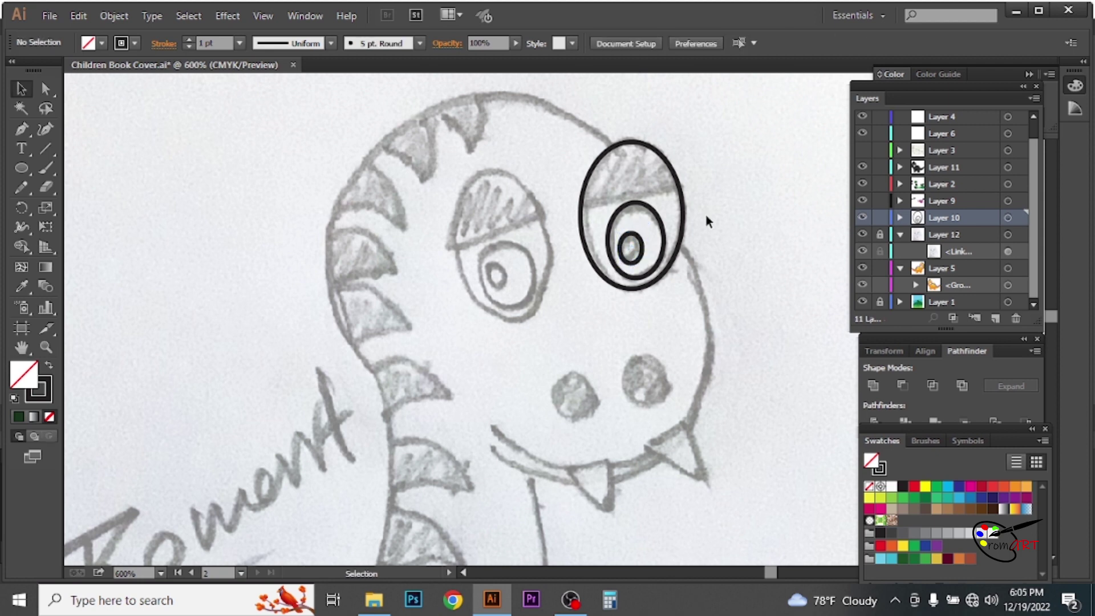
- Draw a Pen shape over the eye's top and remove that region with Shape Builder
left_click(703, 188)
left_click(710, 144)
left_click(650, 110)
left_click(603, 108)
left_click(558, 128)
left_click(555, 207)
key("v")
left_click_drag(713, 277, 536, 91)
key("shift+m")
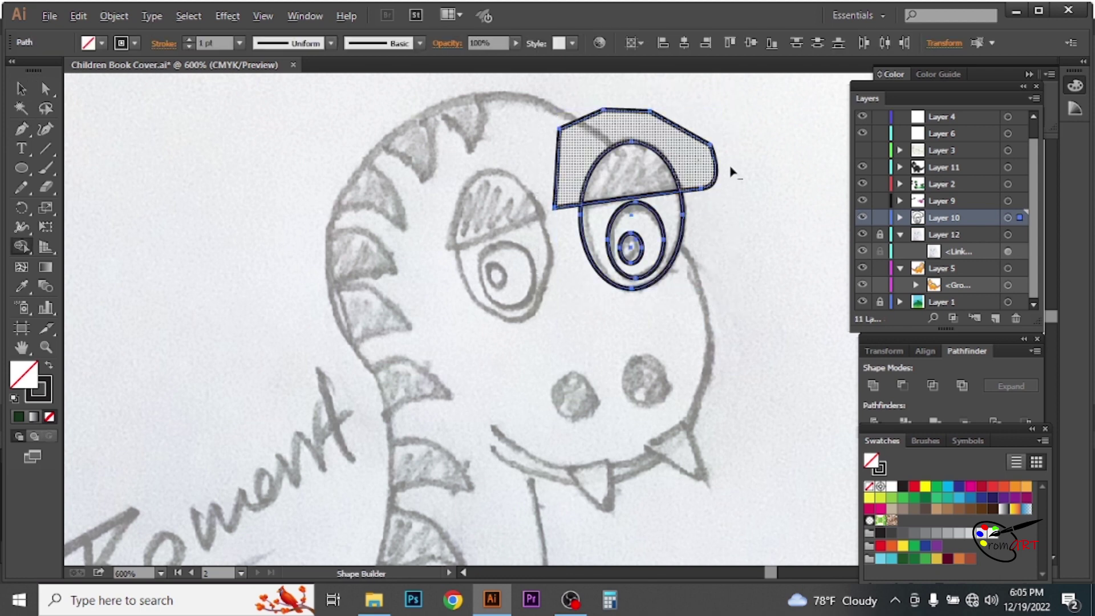
key("Delete")
left_click(21, 89)
- Ungroup the eye parts and fill the pupil solid black, leaving the eyelid unfilled
right_click(593, 171)
left_click(649, 251)
right_click(644, 252)
left_click(684, 337)
left_click(630, 248)
left_click(902, 486)
left_click(572, 157)
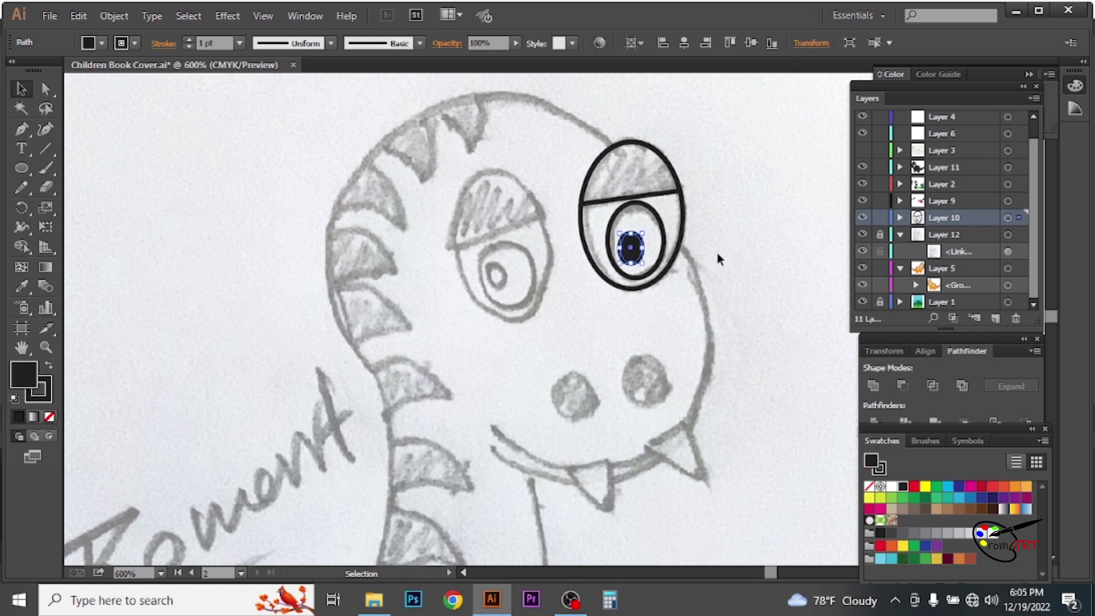
left_click(651, 153)
left_click(902, 487)
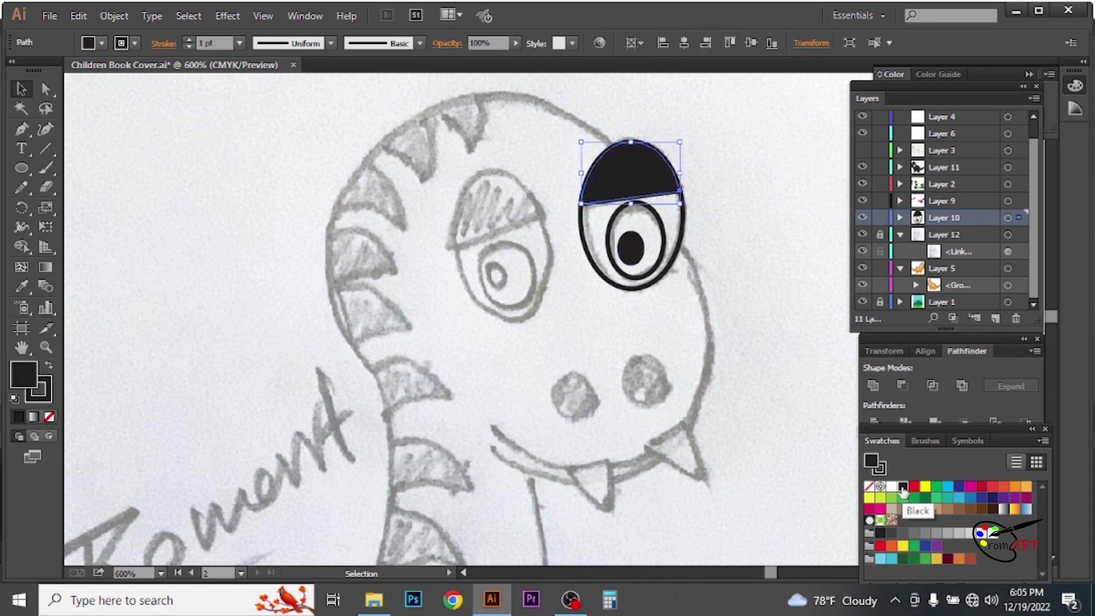
left_click(869, 486)
- Group the right eye, Alt-drag a copy onto the left eye, and begin the mouth line
mouse_move(556, 118)
left_mouse_down()
mouse_move(670, 245)
mouse_move(509, 287)
left_mouse_up()
right_click(670, 246)
left_click(654, 278)
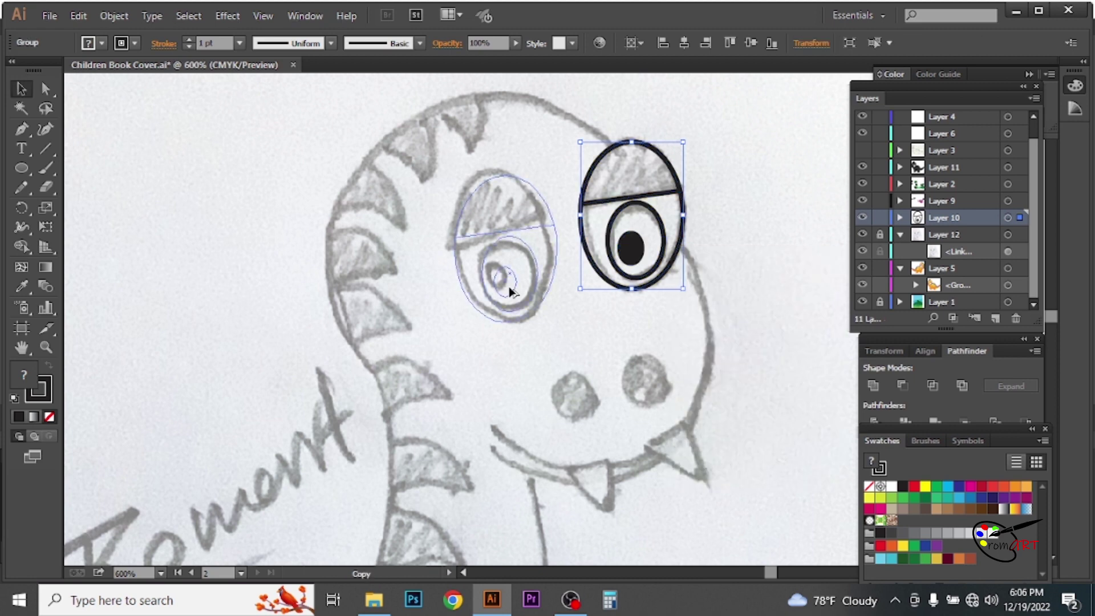
left_click_drag(562, 169, 553, 160)
key("p")
left_click(541, 473)
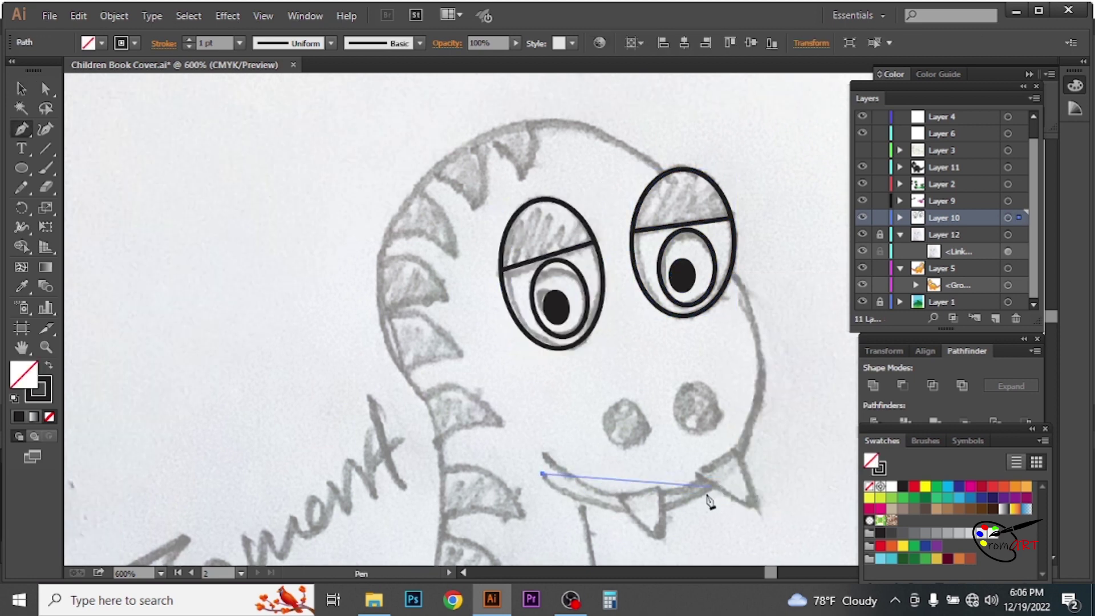
- Trace the dinosaur's head outline, curving along the smile, the side and the top
key("shift+asciitilde")
left_click(650, 159)
left_click(379, 309)
left_click(425, 401)
left_click_drag(656, 434, 681, 504)
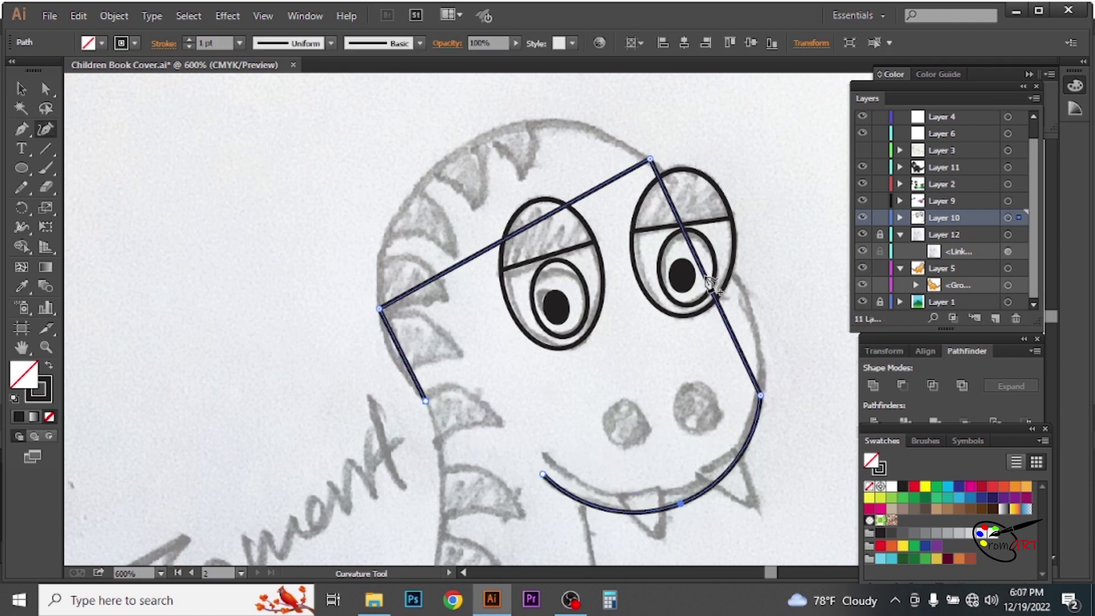
left_click(756, 331)
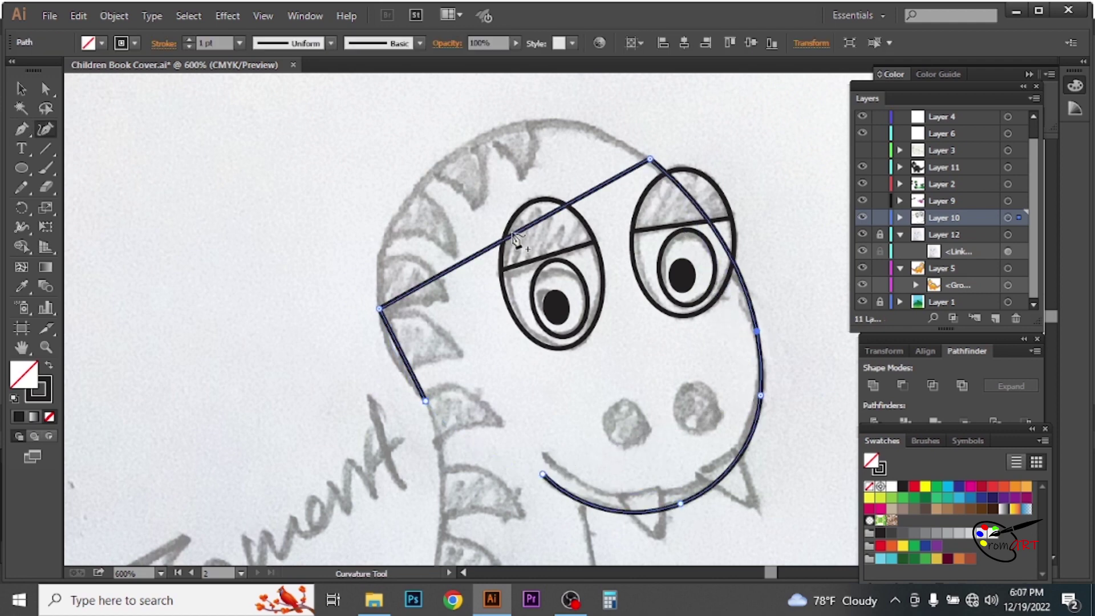
left_click(451, 149)
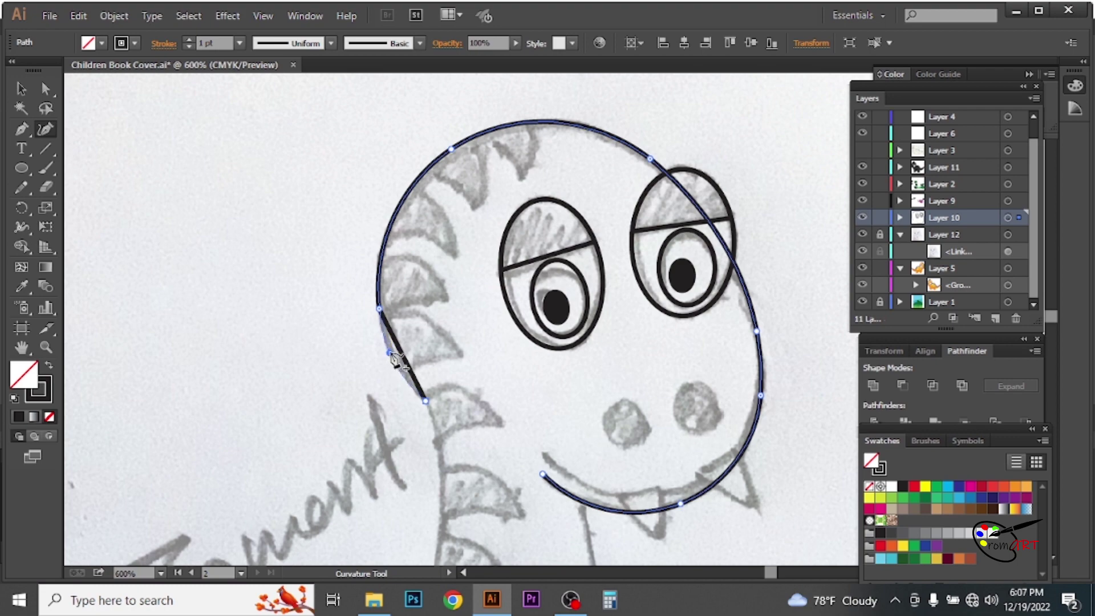
- Pen-trace the tail's inner edge up to a sharp point at the tail tip
scroll(399, 285, "down", 5)
key("p")
scroll(436, 215, "left", 2)
scroll(489, 350, "down", 1)
left_click_drag(451, 439, 334, 562)
scroll(543, 403, "left", 4)
scroll(543, 403, "down", 1)
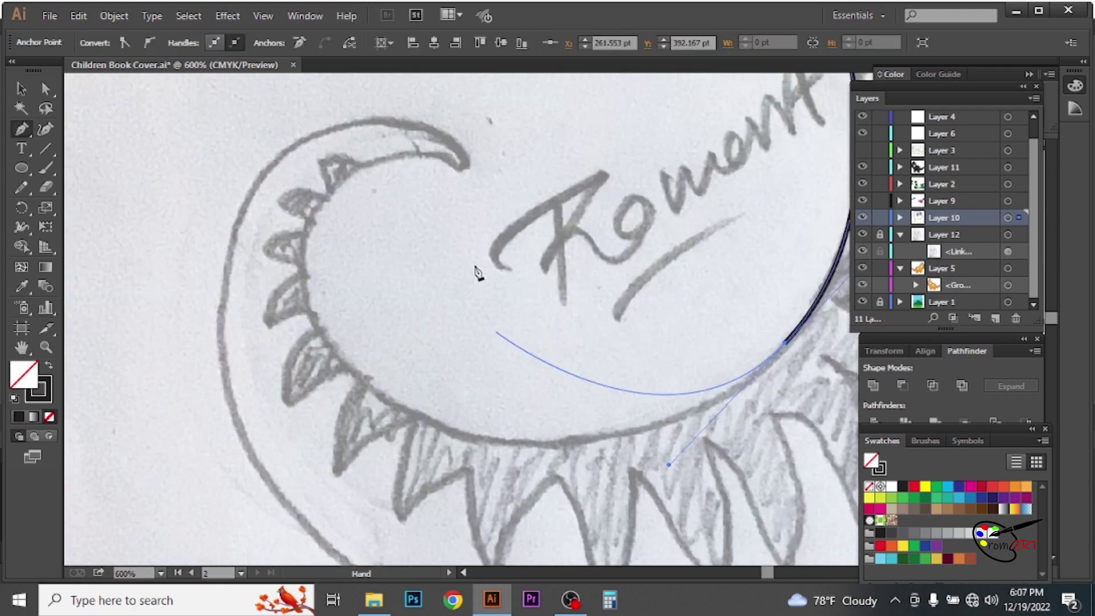
left_click_drag(307, 308, 313, 246)
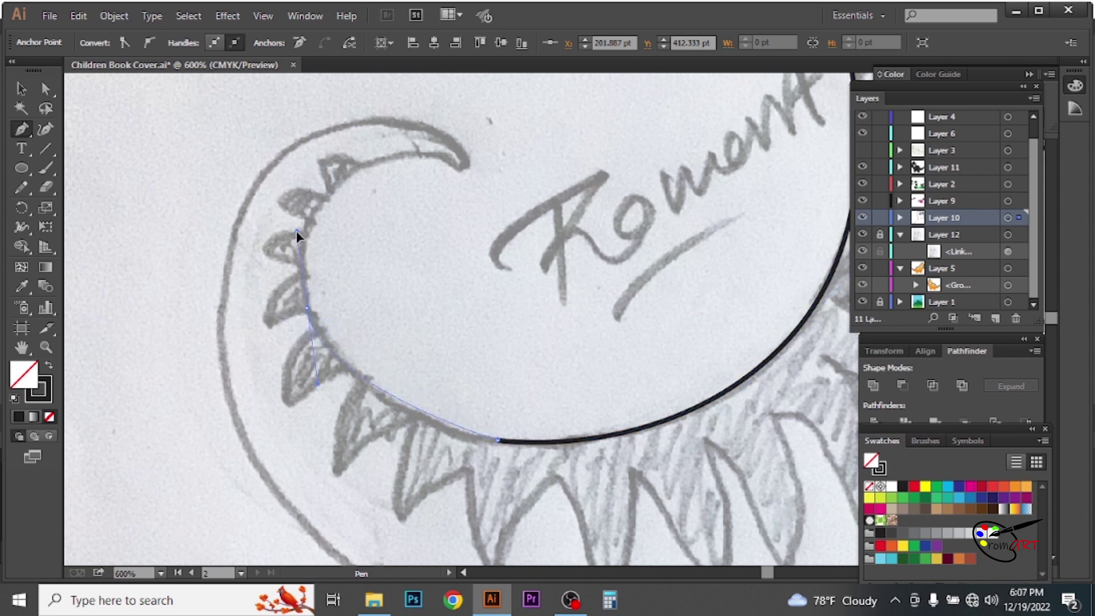
left_click_drag(363, 166, 394, 156)
left_click_drag(467, 168, 518, 199)
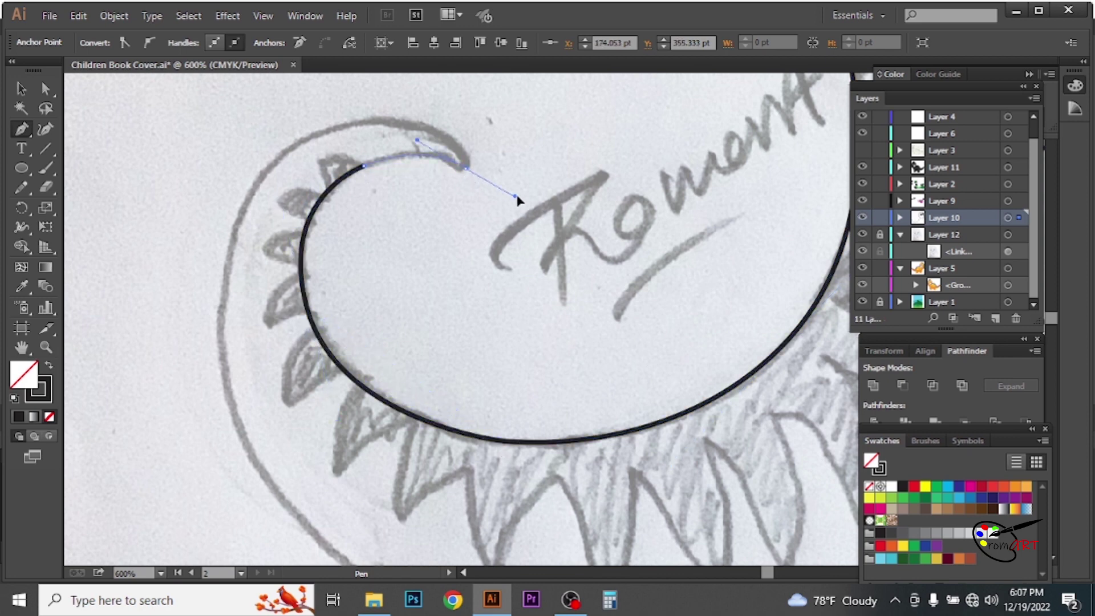
left_click(467, 168)
- Continue the outline back along the outer tail and down the back leg
left_click_drag(381, 120, 286, 103)
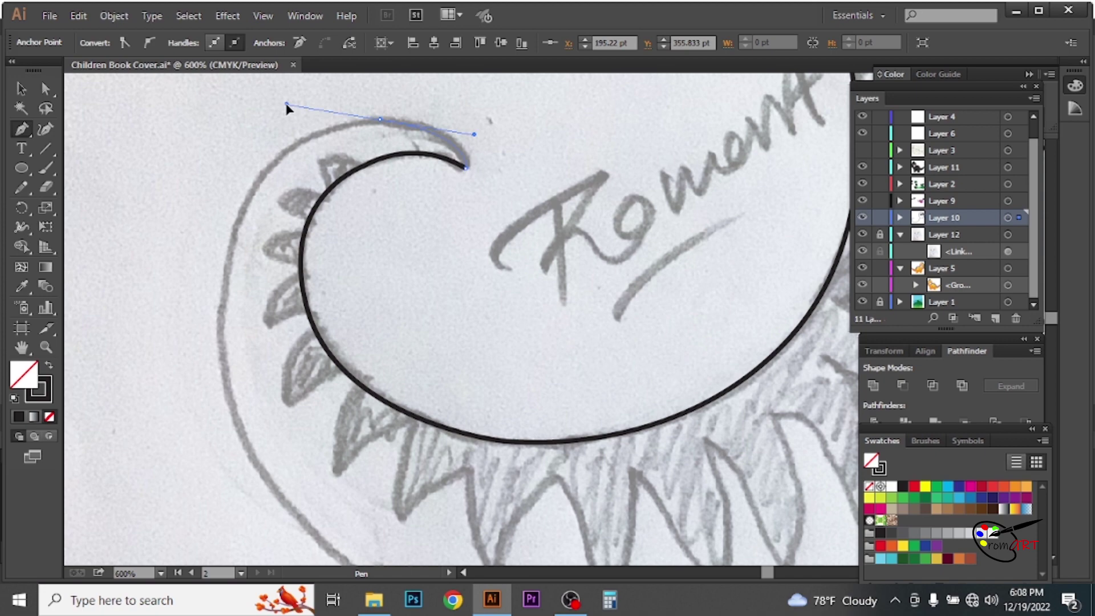
left_click(240, 219)
scroll(243, 282, "down", 3)
left_click_drag(302, 409, 406, 522)
scroll(406, 521, "down", 5)
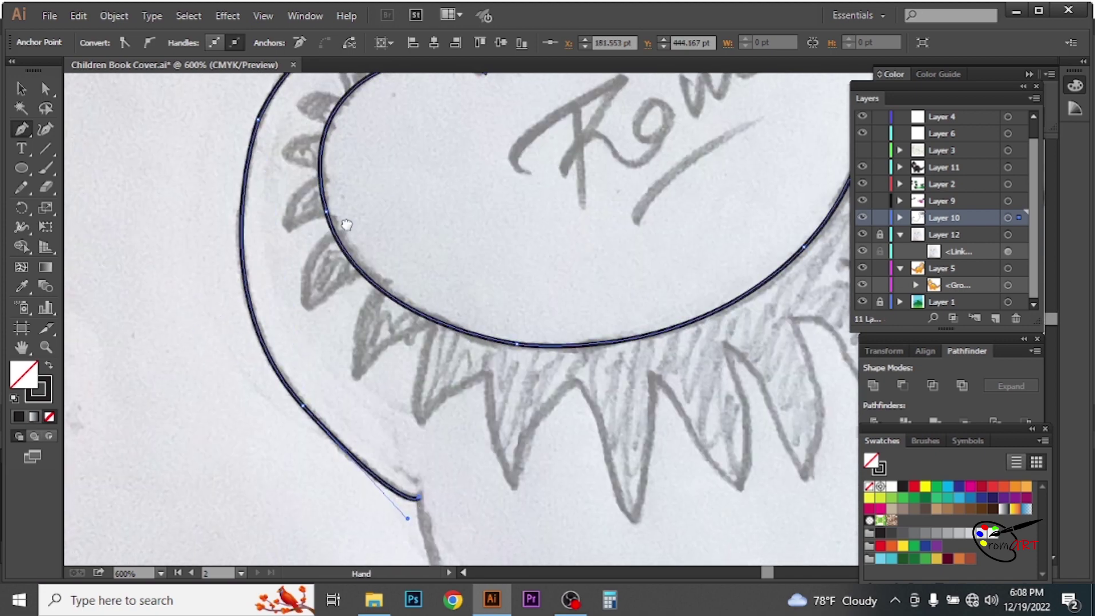
mouse_move(523, 435)
left_mouse_down()
mouse_move(678, 483)
mouse_move(701, 505)
mouse_move(484, 251)
left_mouse_up()
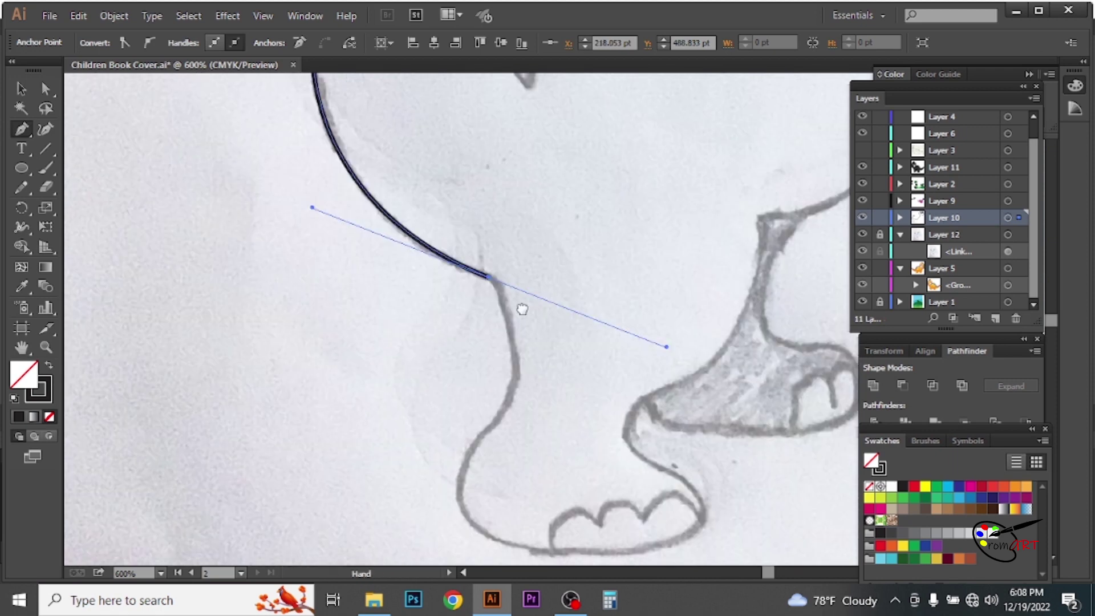
left_click_drag(495, 383, 457, 456)
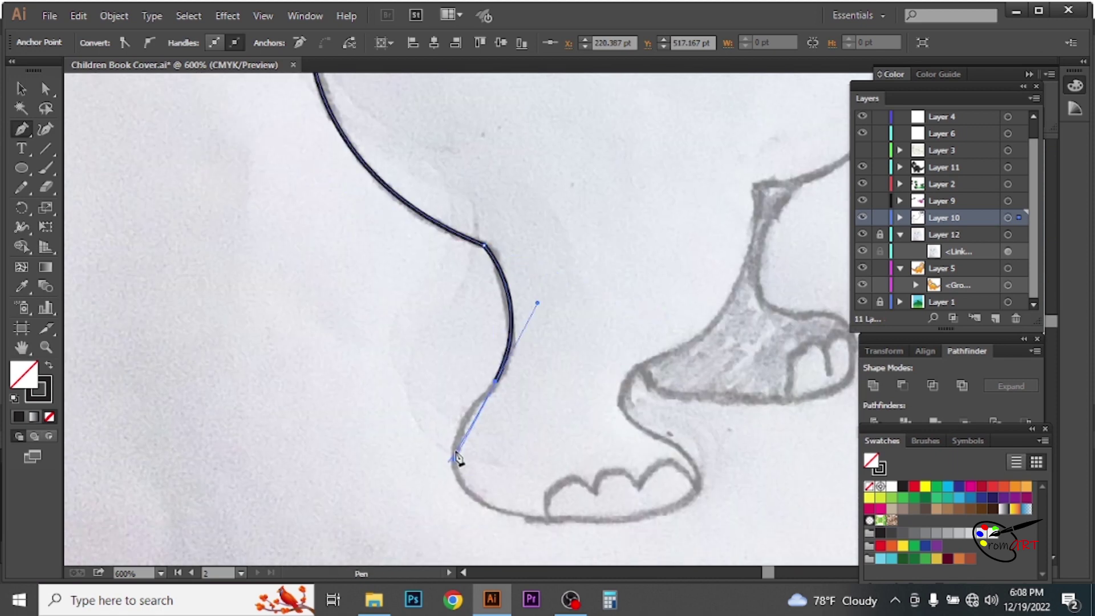
- Curve the outline around the heel, along the foot and up along the belly
left_click_drag(467, 489, 506, 532)
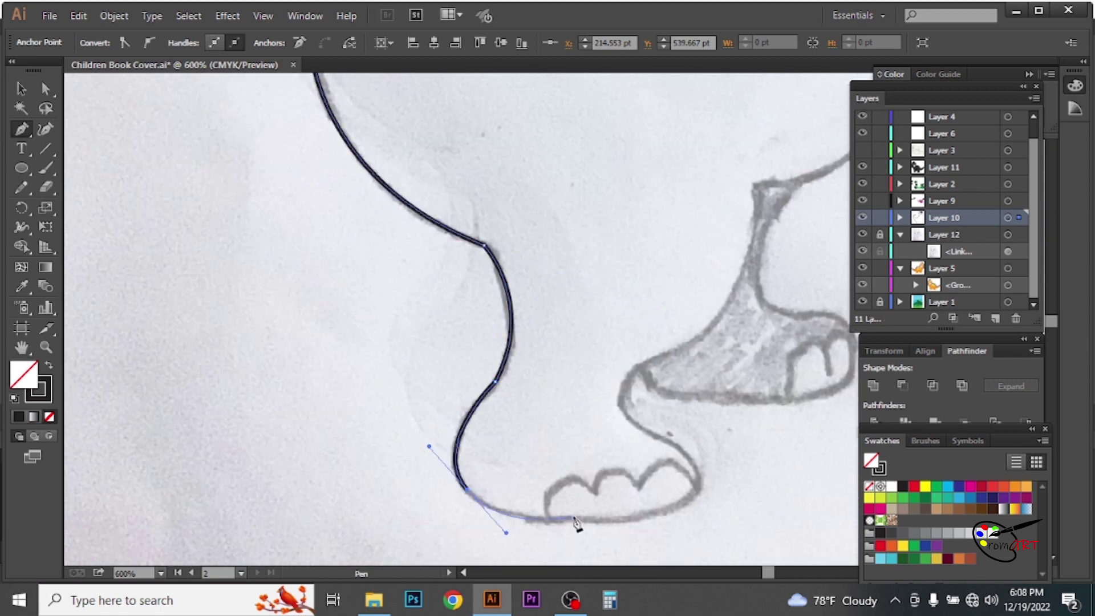
left_click_drag(698, 489, 722, 451)
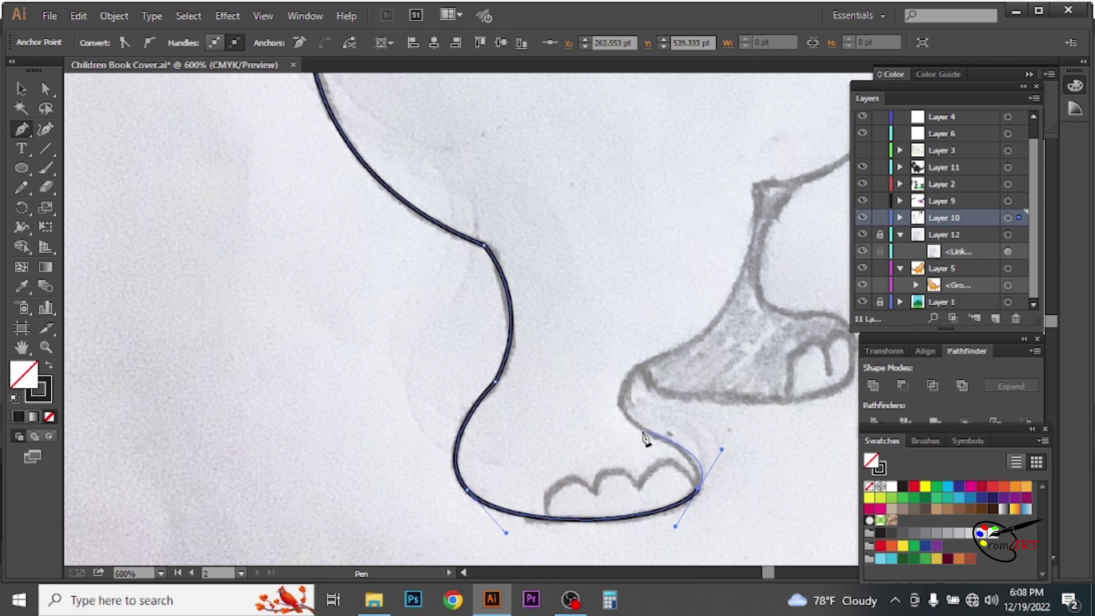
scroll(686, 332, "up", 3)
scroll(686, 332, "right", 5)
left_click_drag(686, 333, 525, 347)
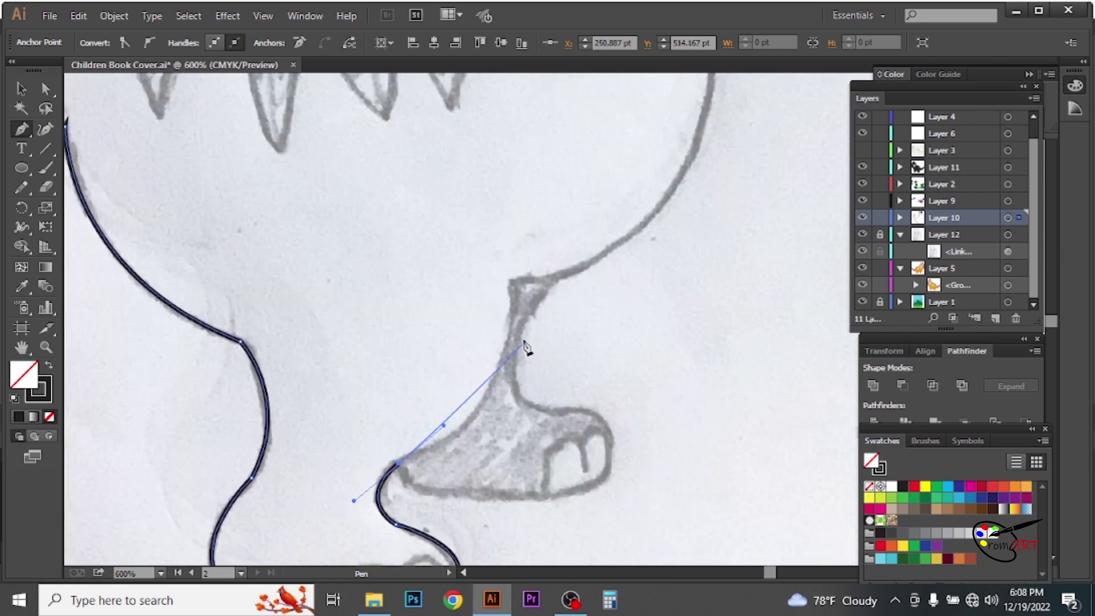
left_click_drag(509, 282, 497, 245)
scroll(624, 244, "up", 3)
scroll(623, 245, "right", 3)
left_click_drag(622, 234, 679, 127)
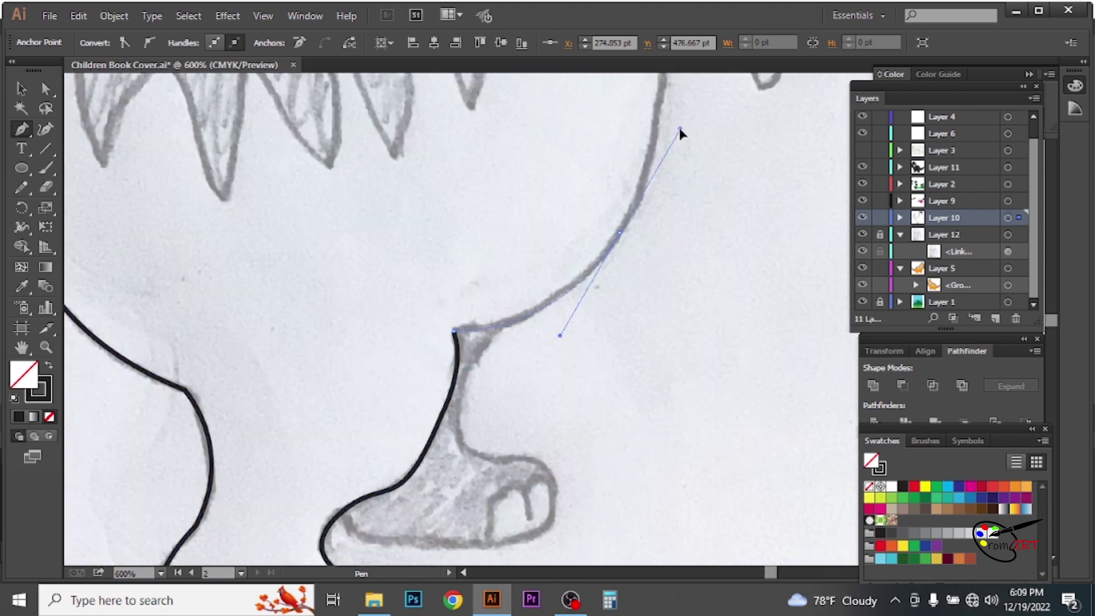
left_click_drag(585, 404, 567, 488)
- Trace around the clawed arm, then up the chest and neck toward the mouth
scroll(595, 240, "up", 3)
scroll(595, 240, "right", 3)
left_click(560, 219)
mouse_move(649, 243)
left_mouse_down()
mouse_move(723, 235)
mouse_move(680, 204)
left_mouse_up()
left_click(664, 274)
left_click_drag(735, 244, 739, 243)
left_click_drag(611, 168, 559, 201)
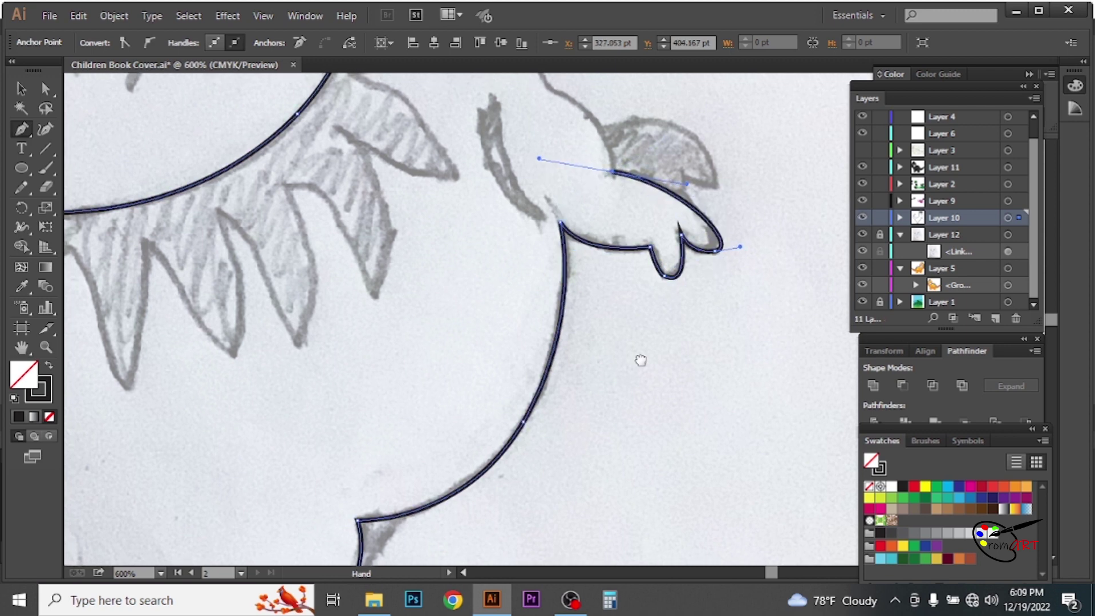
scroll(639, 365, "up", 5)
left_click_drag(576, 288, 503, 253)
left_click_drag(564, 236, 535, 123)
scroll(559, 229, "up", 3)
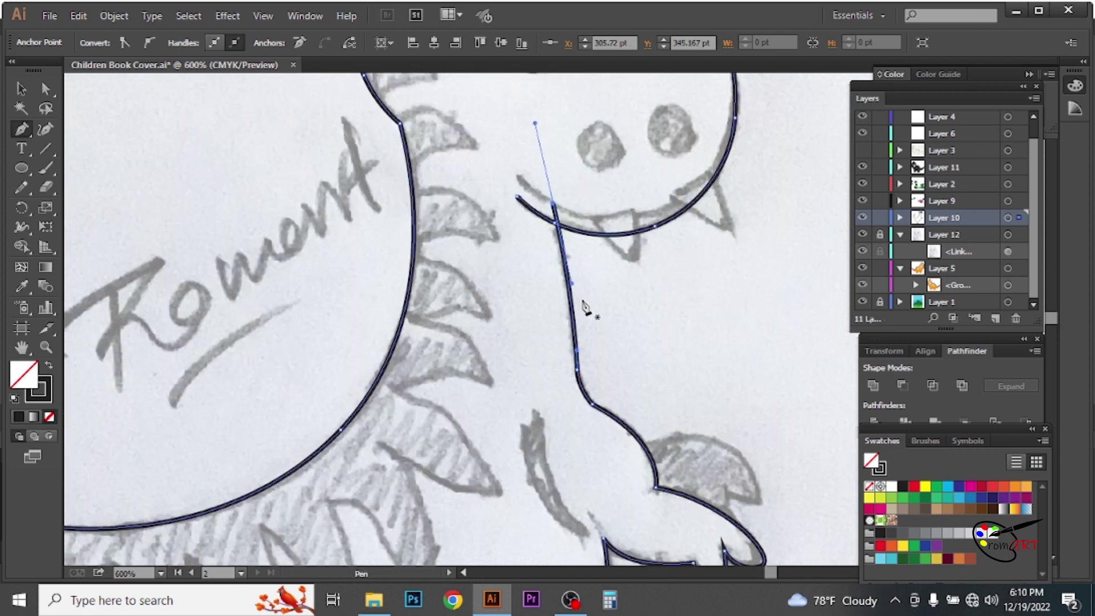
- Finish the body path and trace a closed outline around the held leaf
left_click(585, 308, "ctrl")
scroll(513, 319, "down", 3)
left_click_drag(581, 346, 604, 454)
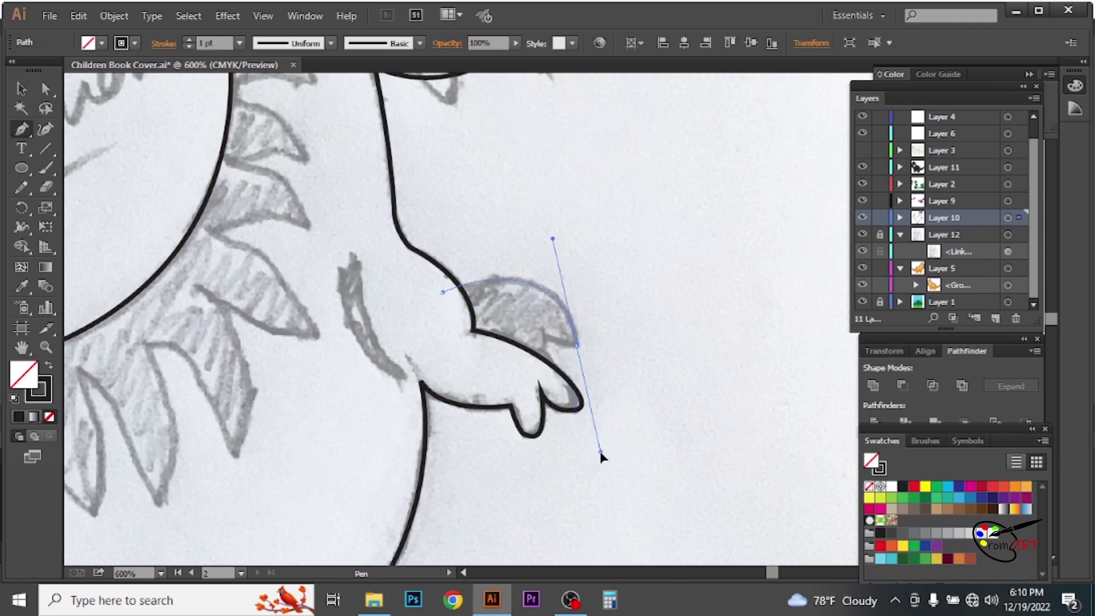
left_click(554, 369)
left_click(476, 362)
left_click(432, 319)
left_click(443, 292)
left_click_drag(576, 344, 552, 238)
- Remove the leaf piece overlapping the arm and adjust the trimmed leaf's anchor points
key("v")
left_click(500, 349)
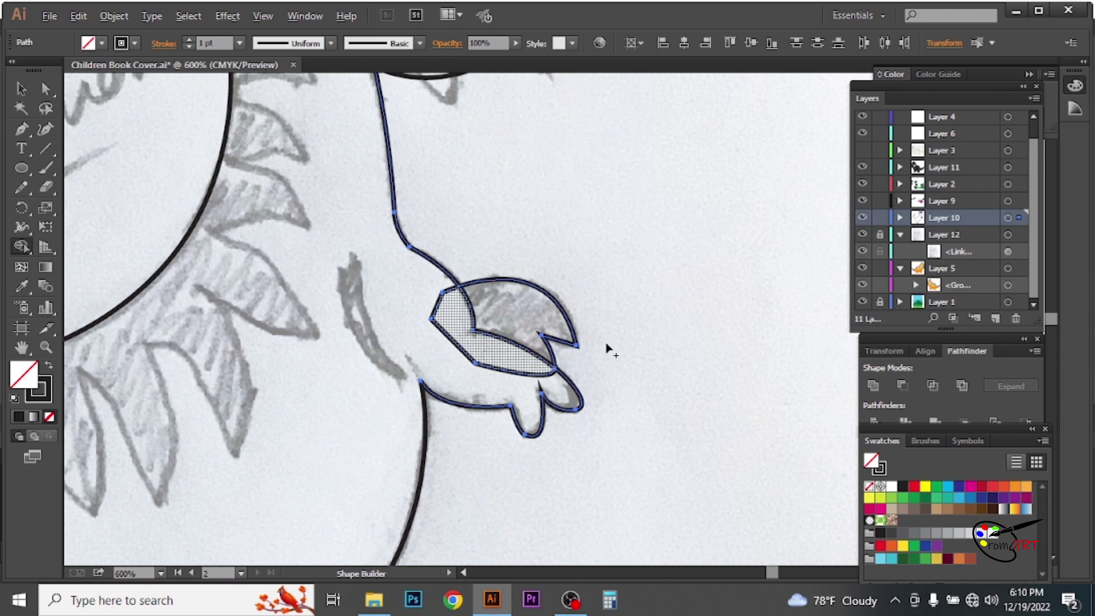
key("space")
left_click_drag(567, 170, 614, 232)
left_click(616, 388)
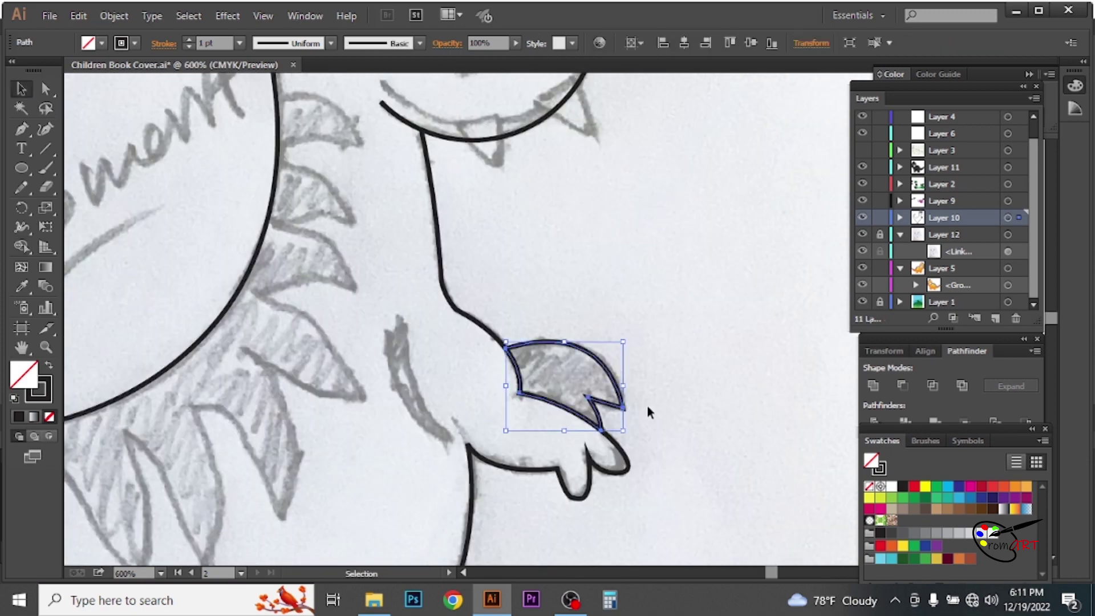
key("a")
left_click(643, 313)
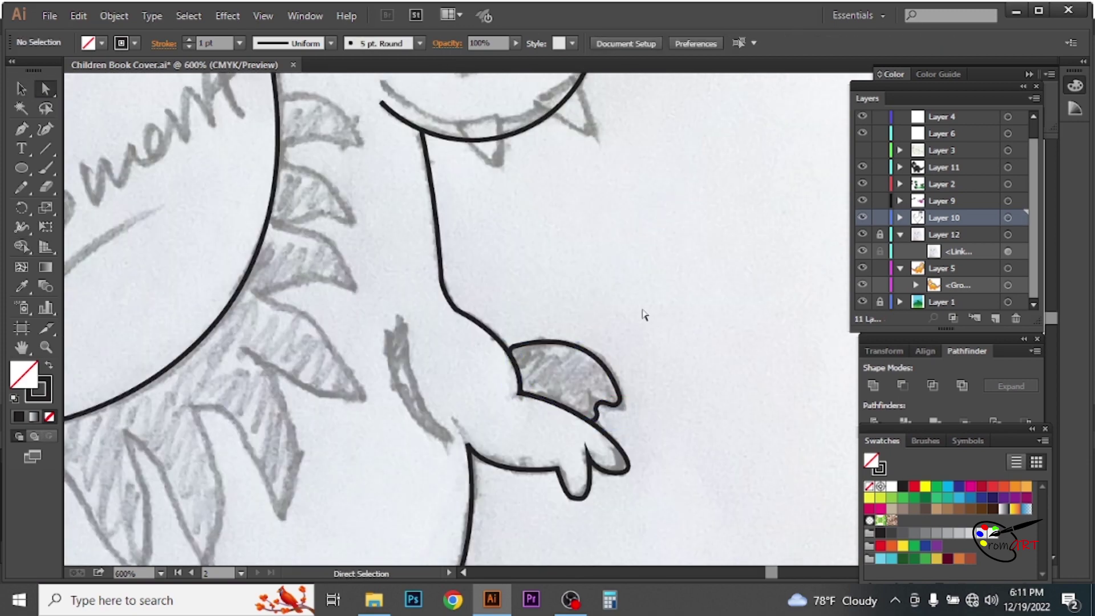
left_click_drag(642, 313, 643, 362)
- Start the smile line at the mouth corner, curving it under the face
key("p")
left_click(455, 304)
left_click_drag(671, 223, 689, 100)
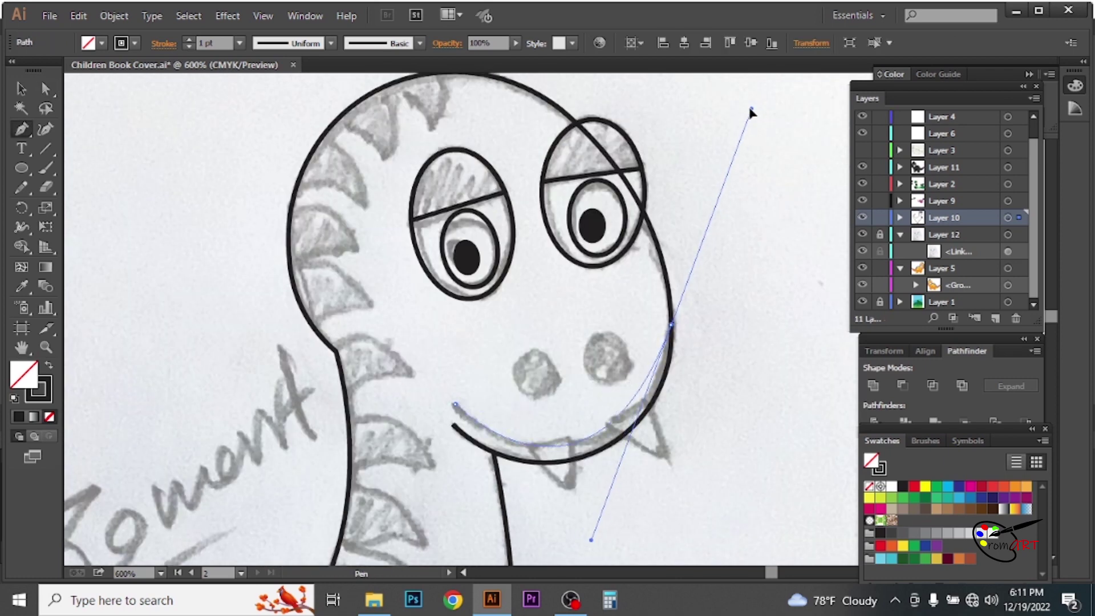
- Extend the smile curve along the chin and reshape it with an added curve point
left_click_drag(706, 93, 751, 108)
key("Tab")
key("shift+asciitilde")
left_click(643, 403)
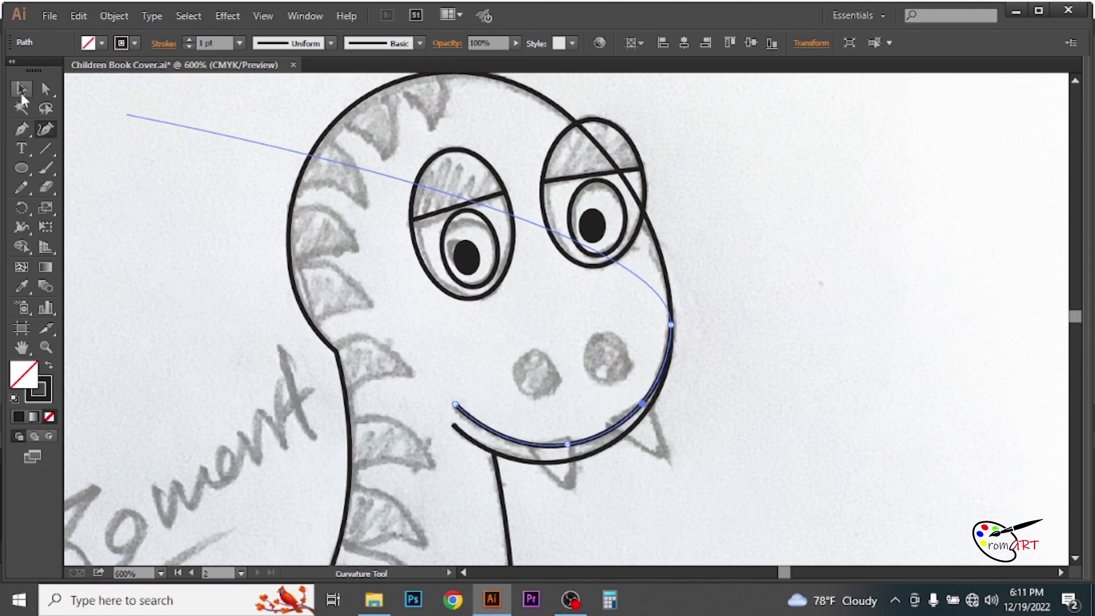
key("Escape")
scroll(610, 354, "down", 2)
key("p")
left_click(609, 352)
- Draw two triangular fangs, right and left, hanging below the mouth
left_click(484, 301)
left_click(539, 269)
left_click(571, 355)
left_click(483, 302)
left_click(439, 319)
left_click(443, 402)
left_click(378, 339)
- Trim away both fangs' parts above the mouth line with Shape Builder
key("v")
key("ctrl+a")
key("shift+m")
left_click(425, 328, "alt")
left_click(502, 294, "alt")
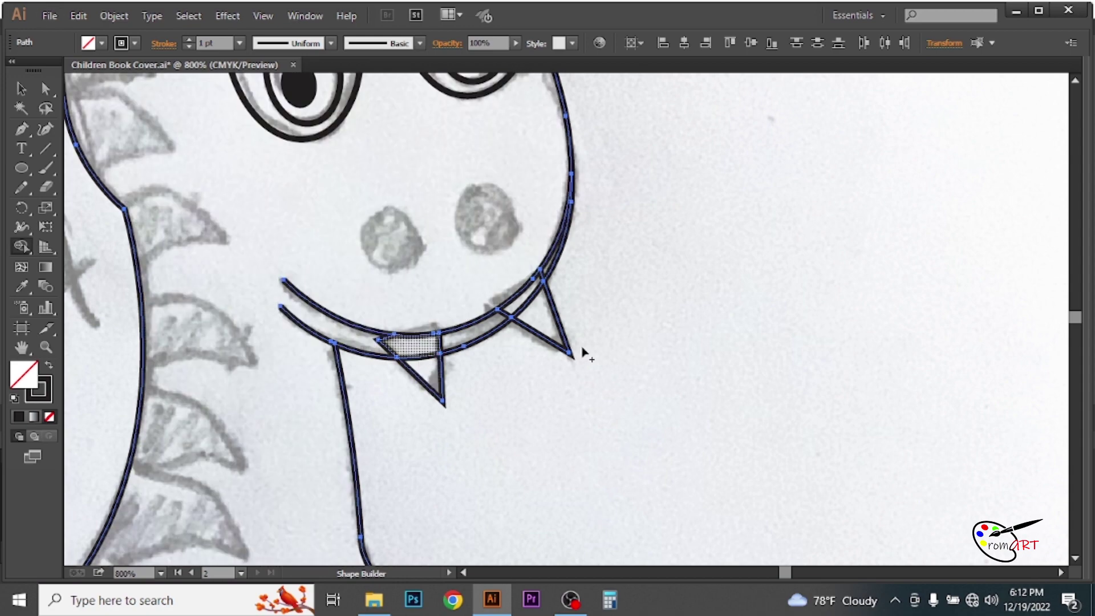
- Select the right eye together with the head outline and apply Shape Builder
left_click_drag(412, 397, 557, 310)
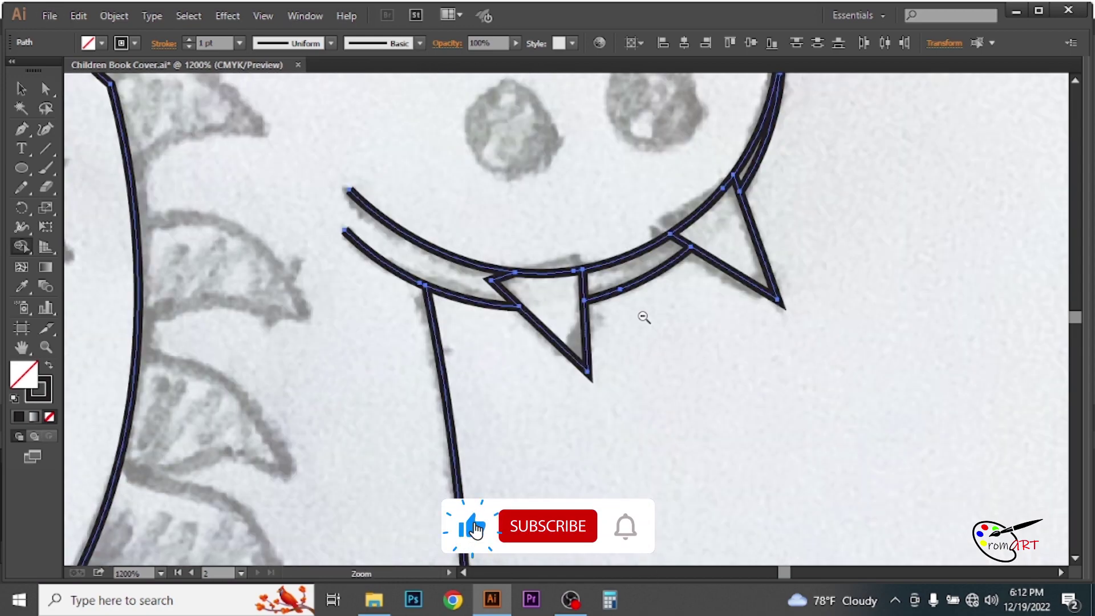
key("ctrl+minus")
left_click_drag(643, 317, 623, 401)
key("v")
left_click(628, 232)
left_click(552, 219, "shift")
key("shift+m")
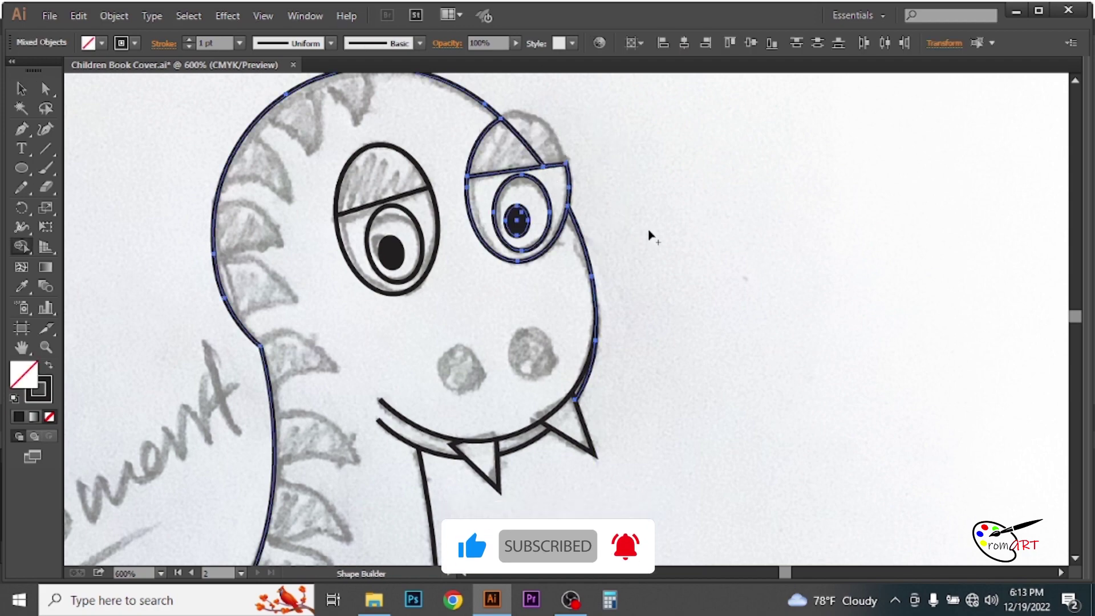
key("v")
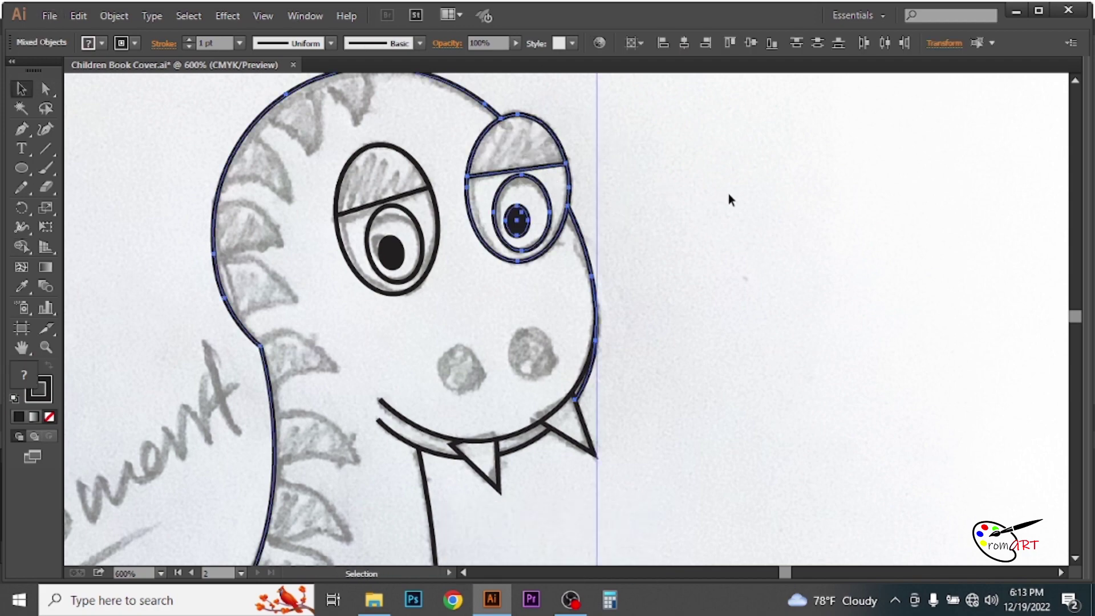
left_click(726, 196)
- Draw a circle over the right nostril and copy it onto the left nostril
key("ctrl+minus")
left_click(576, 300)
key("l")
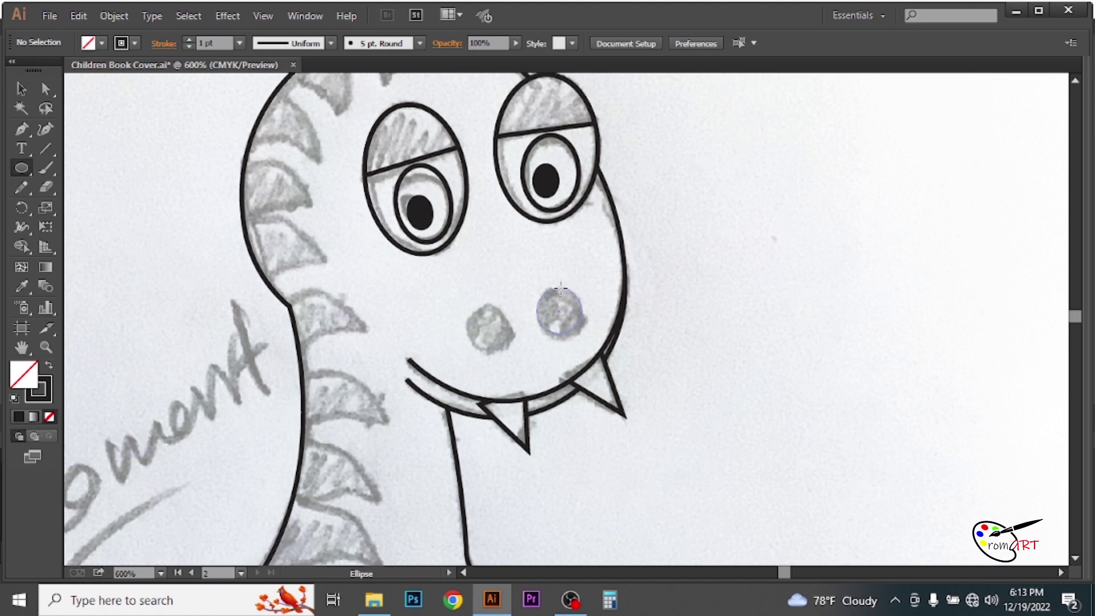
left_click_drag(560, 289, 585, 336)
left_click(22, 94)
left_click_drag(548, 304, 477, 319)
left_click(662, 330)
key("ctrl+minus")
- Pen-trace the first pointed spikes starting at the tail curl
key("p")
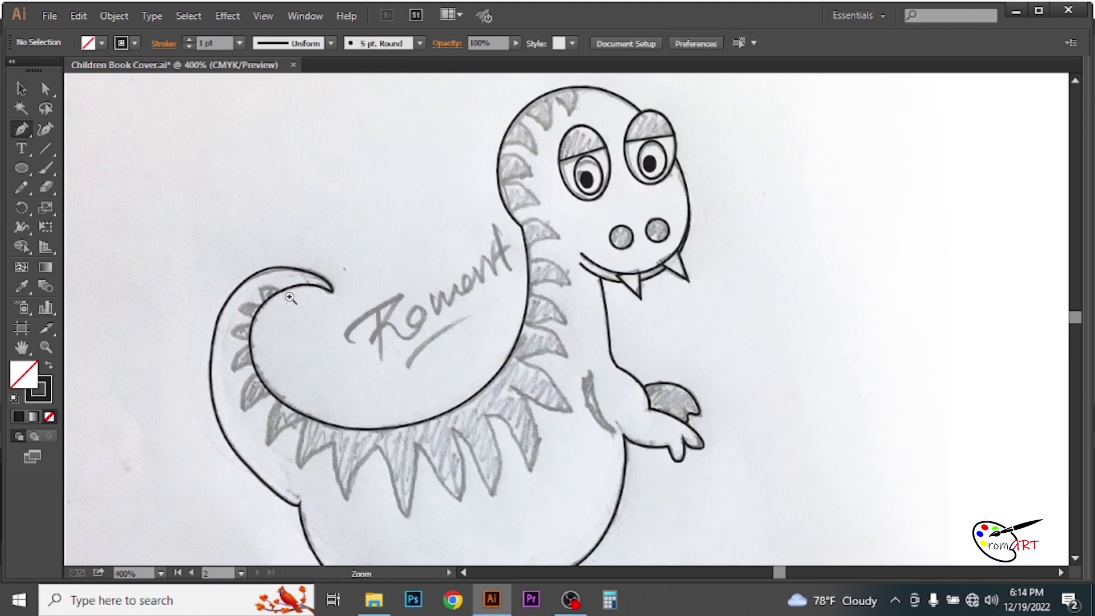
left_click(290, 297)
left_click_drag(432, 262, 381, 251)
left_click(382, 242)
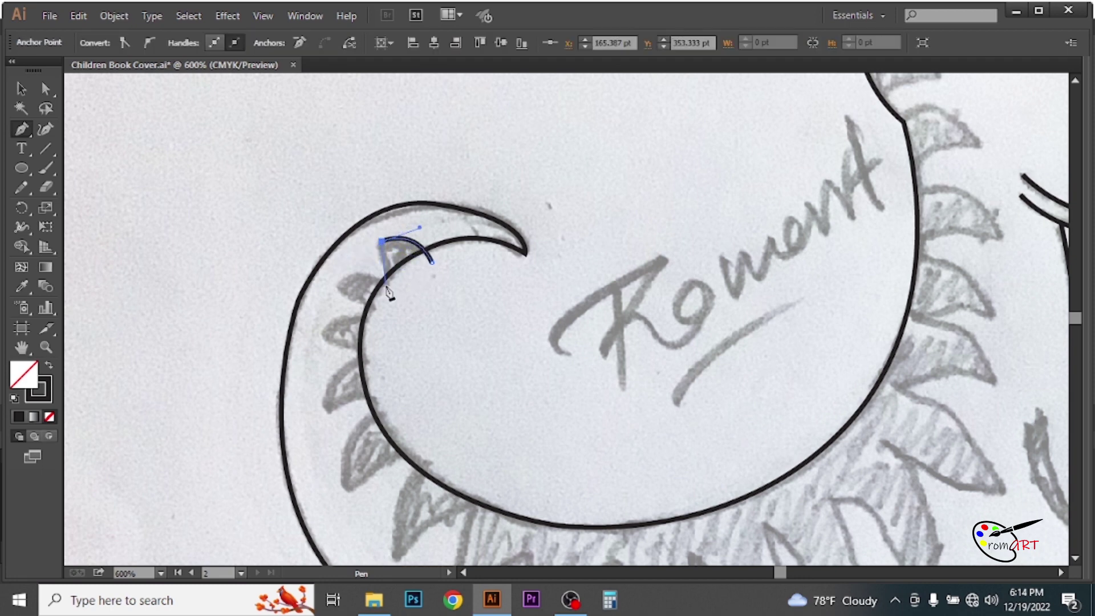
left_click(391, 280)
left_click_drag(341, 279, 325, 296)
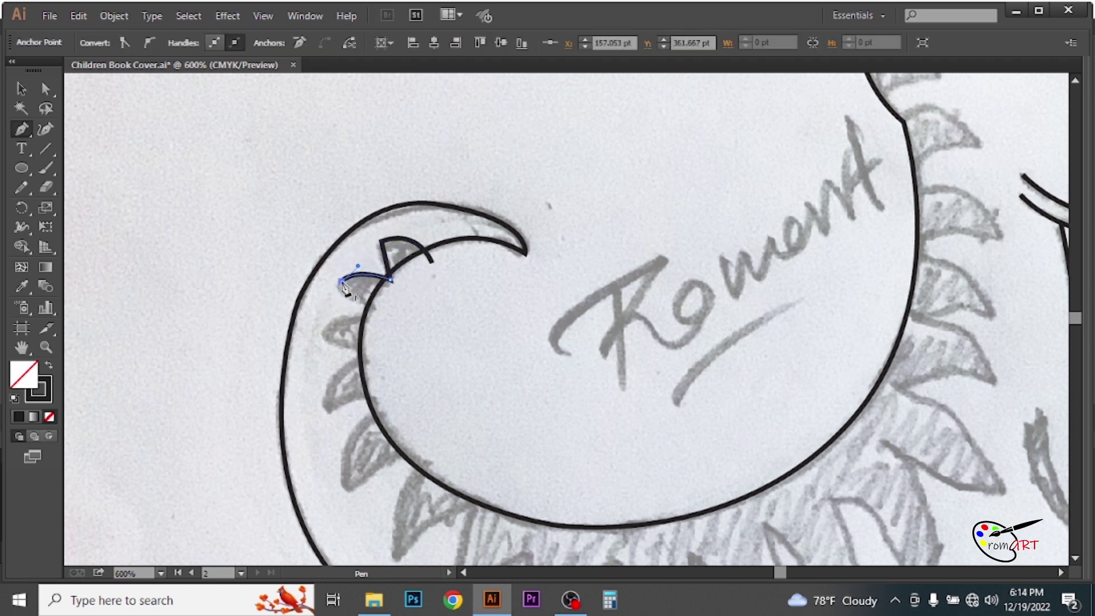
left_click(361, 321)
left_click(365, 321)
left_click(321, 331)
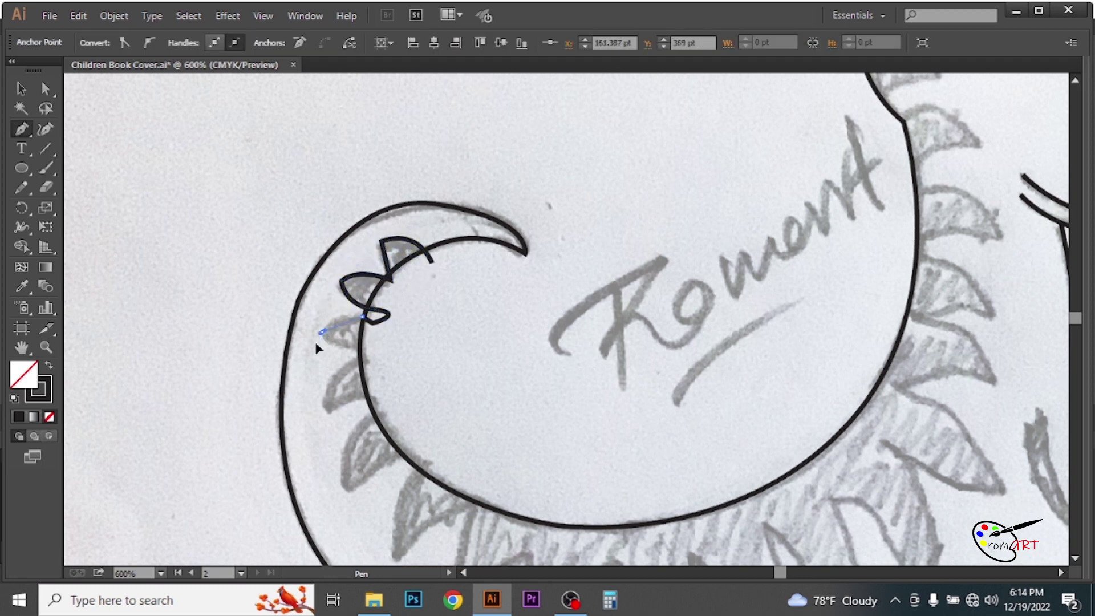
mouse_move(366, 348)
left_mouse_down()
mouse_move(408, 348)
mouse_move(408, 416)
left_mouse_up()
- Zoom in closer and trace the next curved spikes along the tail outline
key("ctrl+=")
left_click(497, 268)
mouse_move(489, 324)
left_mouse_down()
mouse_move(521, 338)
mouse_move(515, 232)
left_mouse_up()
left_click(496, 345)
left_click_drag(456, 330, 482, 408)
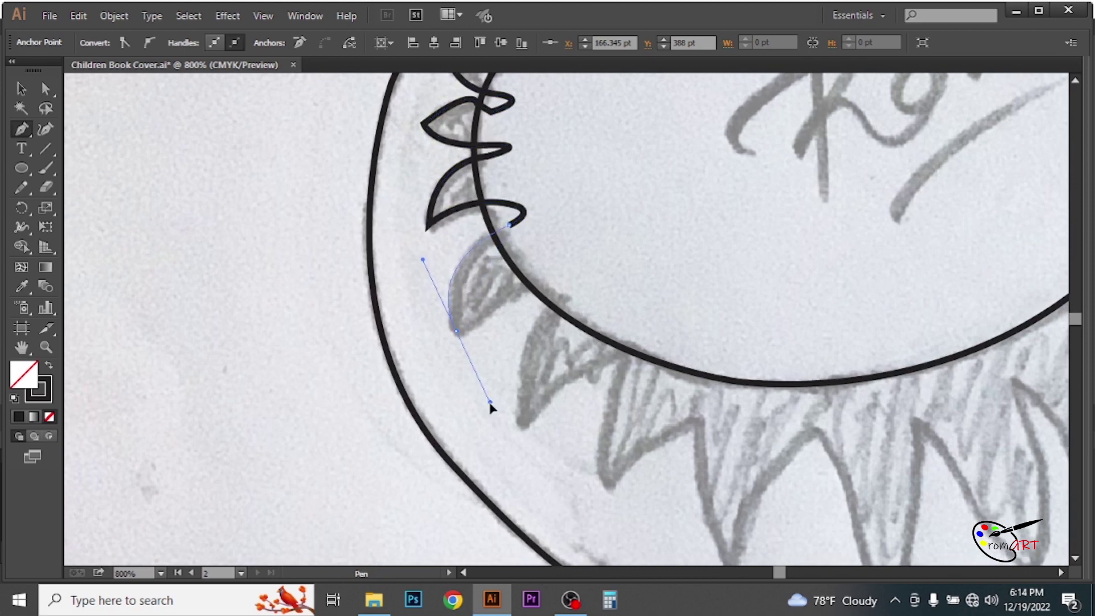
left_click(456, 331)
left_click_drag(568, 269, 600, 275)
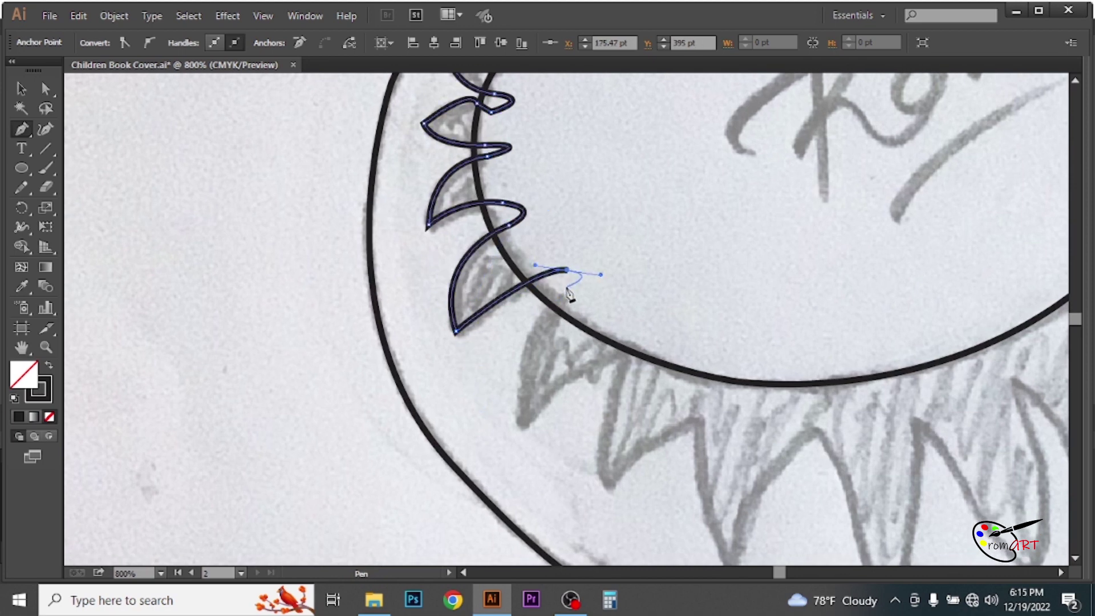
left_click(551, 304)
mouse_move(523, 425)
left_mouse_down()
mouse_move(634, 342)
mouse_move(762, 287)
left_mouse_up()
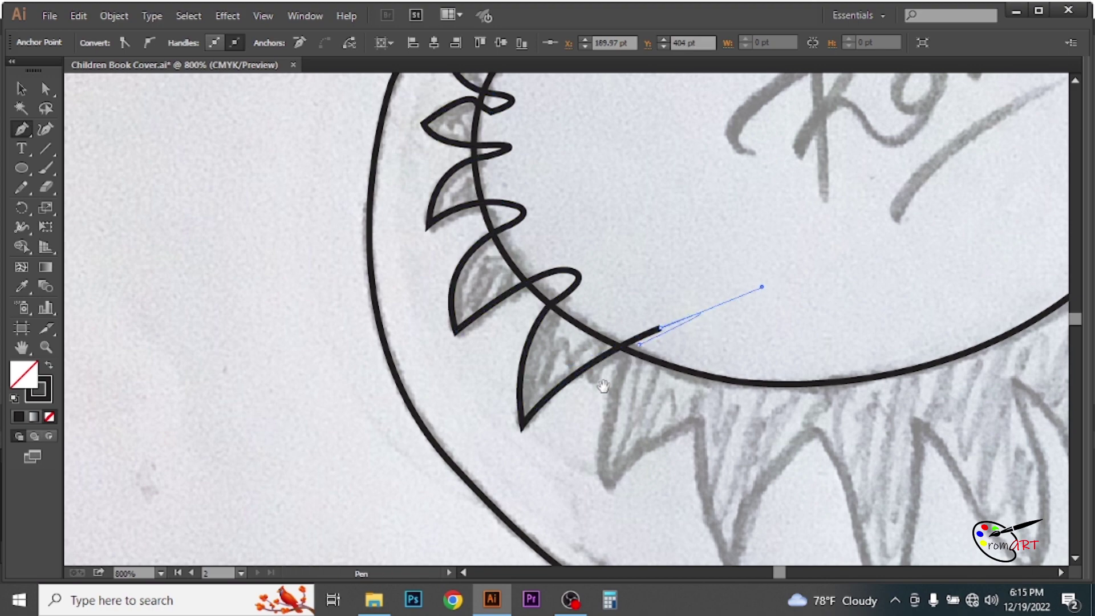
left_click_drag(602, 387, 610, 309)
- Continue tracing curved spikes with sharp bases down along the belly
left_click(636, 274)
left_click_drag(614, 406, 640, 460)
left_click(707, 342)
left_click_drag(736, 492, 765, 508)
mouse_move(821, 352)
left_mouse_down()
mouse_move(865, 363)
mouse_move(589, 278)
left_mouse_up()
left_click_drag(619, 453, 639, 539)
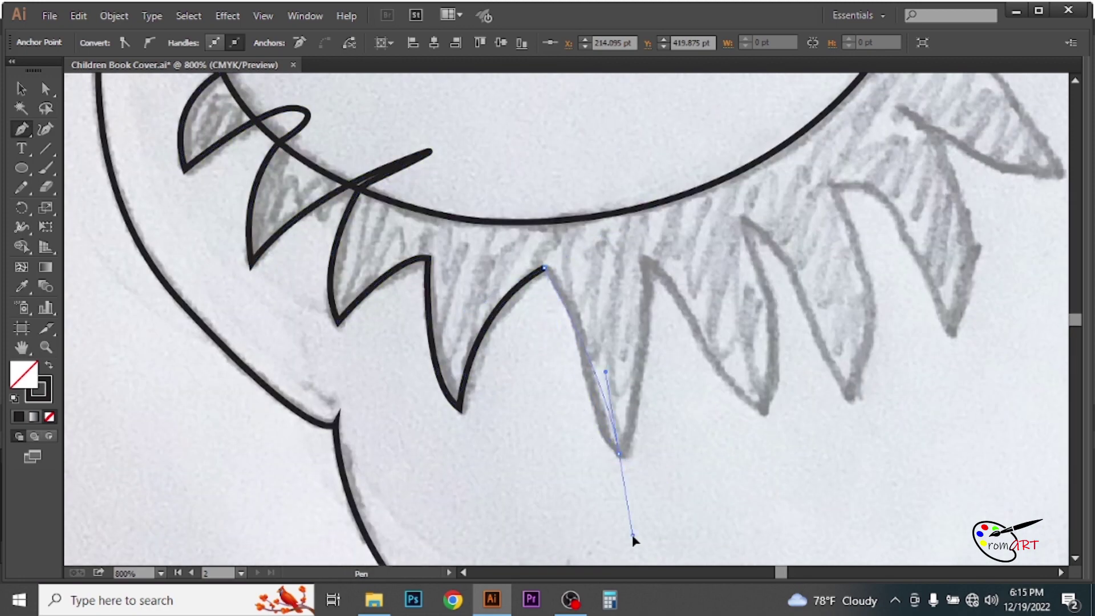
left_click_drag(650, 260, 639, 164)
left_click_drag(762, 406, 818, 447)
left_click_drag(793, 334, 594, 391)
mouse_move(545, 273)
left_mouse_down()
mouse_move(488, 197)
mouse_move(494, 114)
left_mouse_up()
- Trace the last belly spikes and extend the outline toward the body
left_click(544, 273)
mouse_move(646, 450)
left_mouse_down()
mouse_move(654, 525)
mouse_move(676, 562)
left_mouse_up()
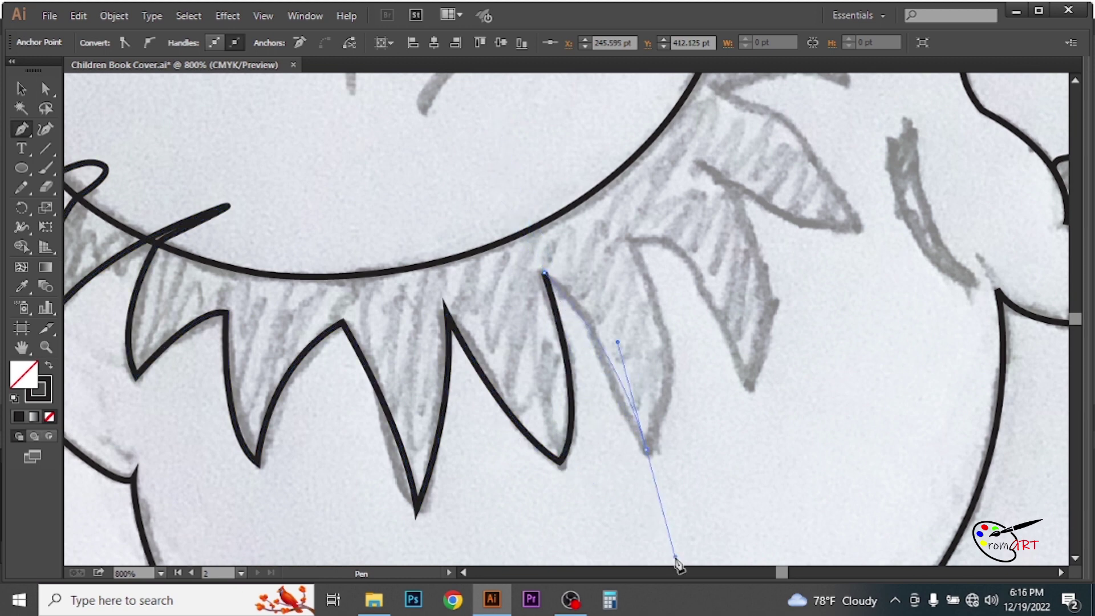
left_click(646, 450)
left_click_drag(634, 241, 757, 410)
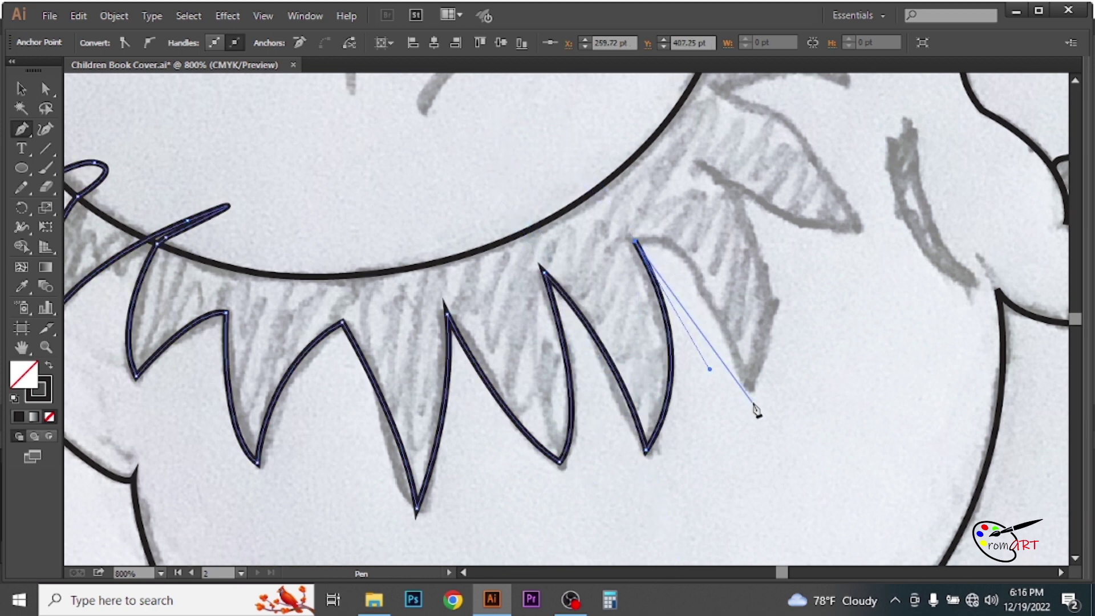
left_click(705, 294)
left_click(749, 392)
scroll(750, 395, "down", 3, "alt")
left_click_drag(545, 363, 594, 451)
scroll(547, 374, "up", 3, "alt")
- Finish the spike outline, bringing it back onto the body circle's edge
mouse_move(663, 407)
left_mouse_down()
mouse_move(724, 401)
mouse_move(595, 301)
left_mouse_up()
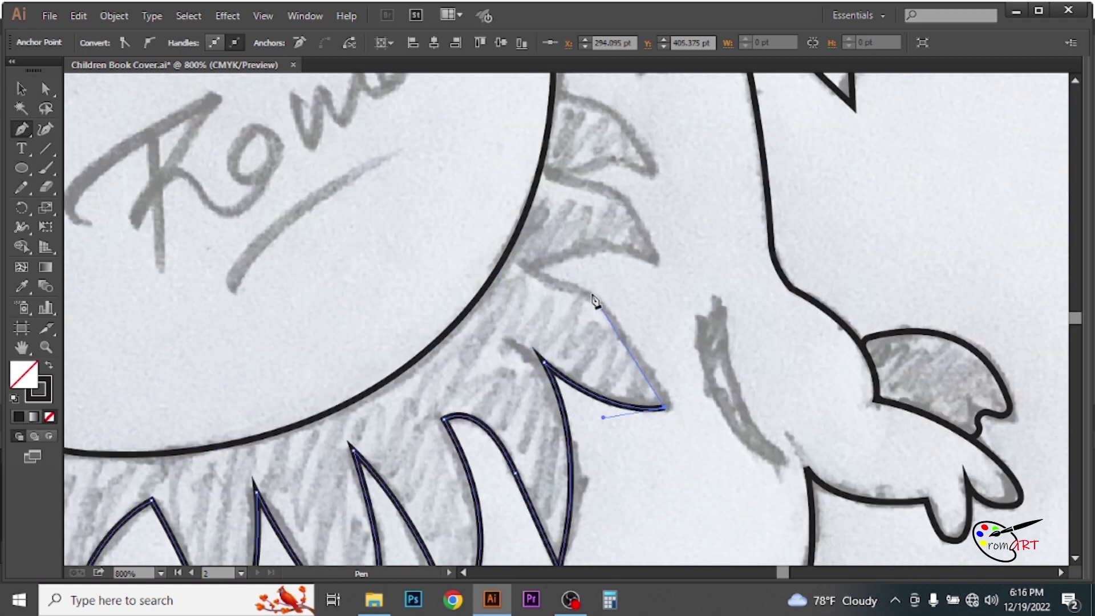
left_click(524, 264)
left_click_drag(656, 261, 744, 295)
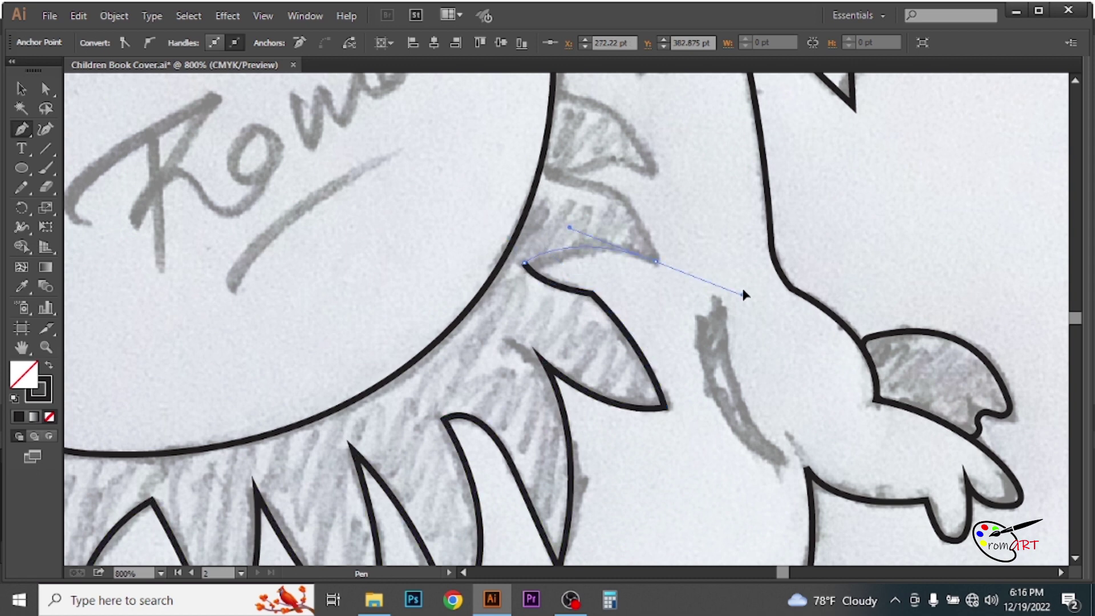
left_click_drag(558, 171, 460, 150)
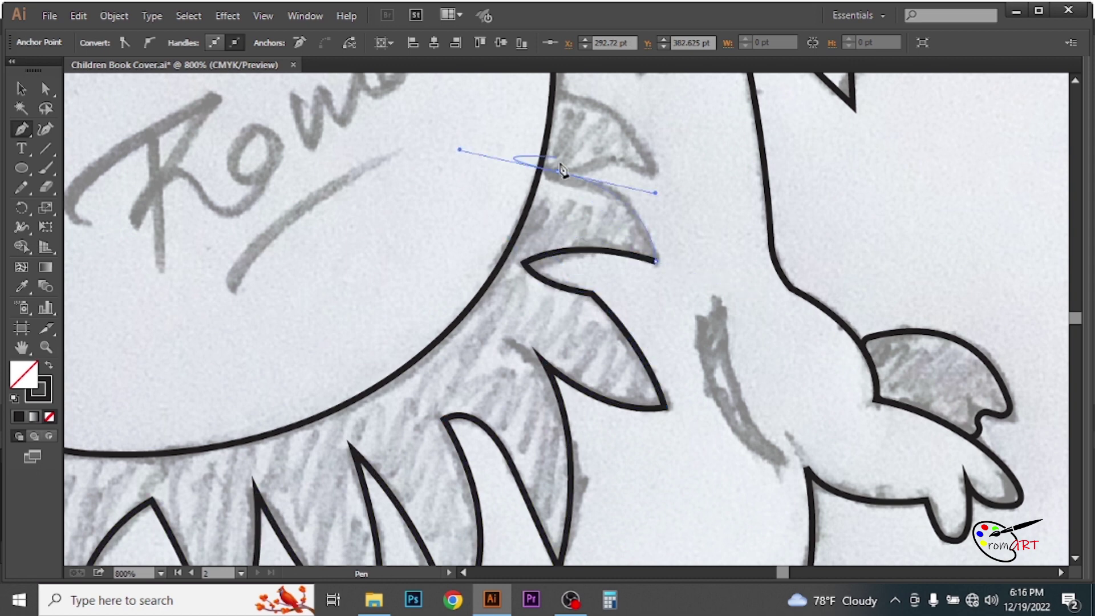
left_click_drag(653, 167, 609, 227)
left_click(593, 215)
left_click_drag(608, 218, 532, 212)
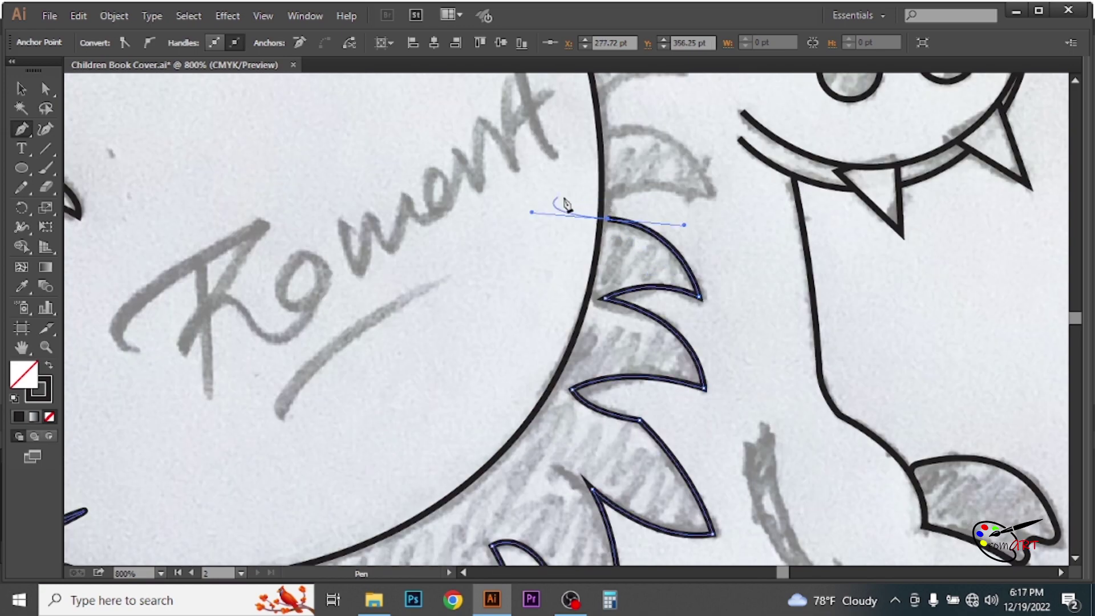
- Trace the two curved spikes along the dinosaur's neck
left_click(580, 269)
left_click_drag(684, 273, 706, 297)
left_click_drag(580, 270, 508, 290)
scroll(600, 358, "up", 3)
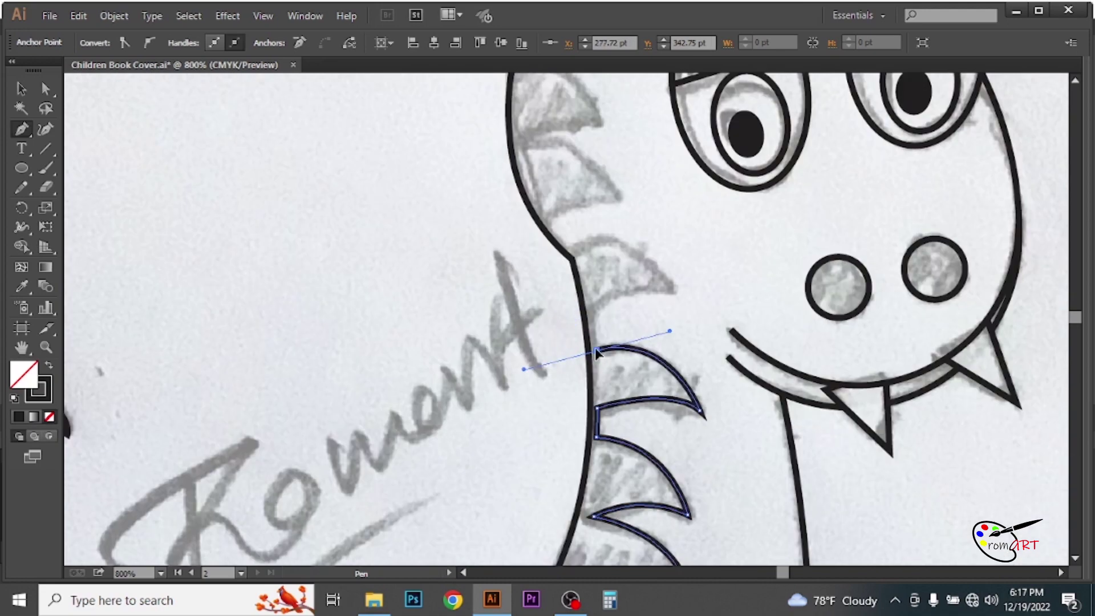
left_click(592, 309)
left_click_drag(673, 289, 732, 293)
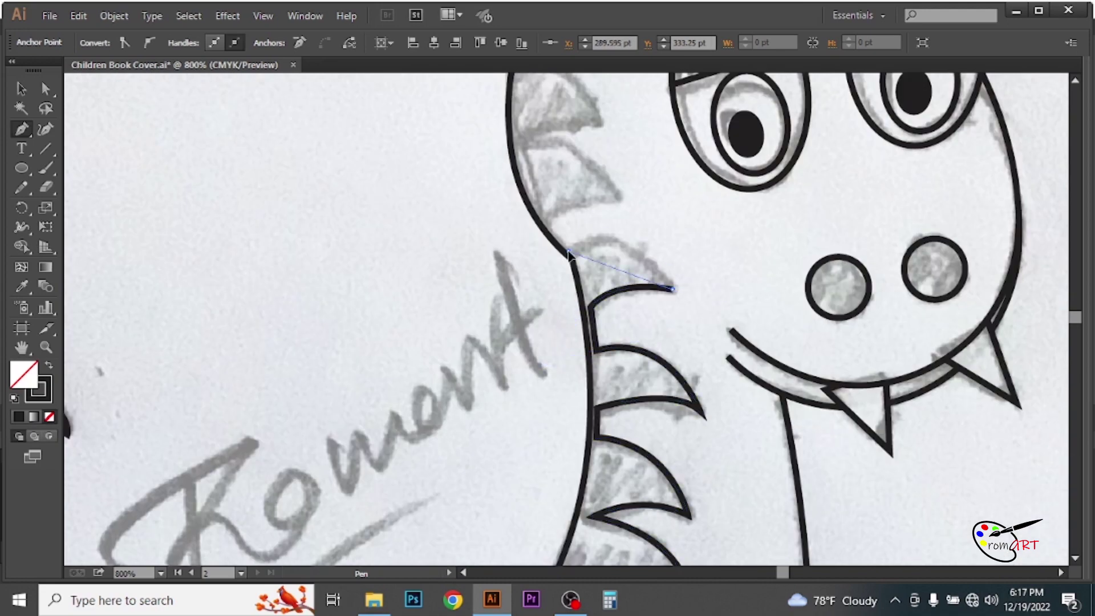
left_click(673, 289)
mouse_move(569, 251)
left_mouse_down()
mouse_move(491, 292)
mouse_move(497, 282)
left_mouse_up()
- Trace the row of curved spikes up the back of the head
scroll(574, 369, "up", 5)
left_click(570, 363)
left_click_drag(647, 339, 683, 355)
left_click_drag(547, 284, 499, 326)
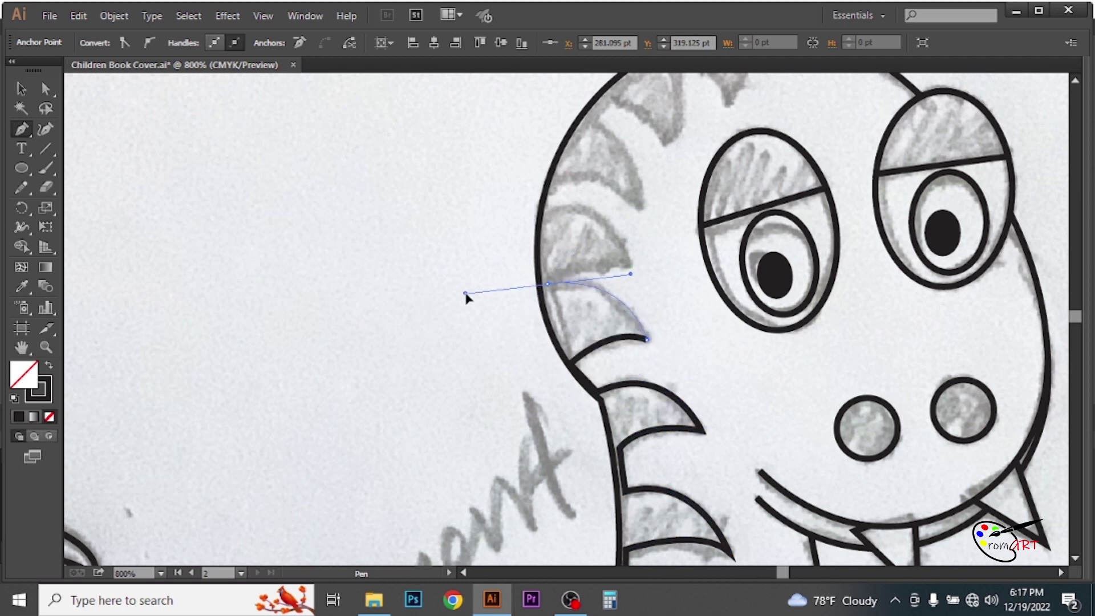
left_click_drag(629, 263, 677, 269)
mouse_move(553, 209)
left_mouse_down()
mouse_move(491, 241)
mouse_move(518, 359)
left_mouse_up()
left_click(603, 356)
left_click_drag(559, 265, 491, 206)
left_click(577, 247)
left_click_drag(630, 290, 643, 325)
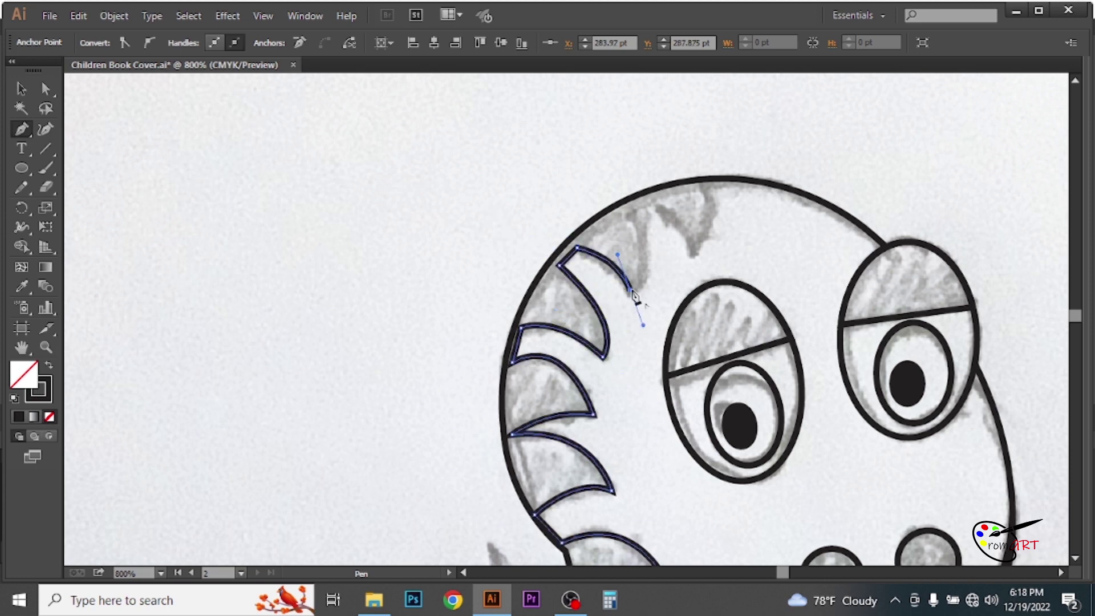
- Trace the crown outline to a corner where the head meets the eye, then zoom out
left_click(638, 212)
left_click(653, 200)
left_click_drag(693, 249, 697, 290)
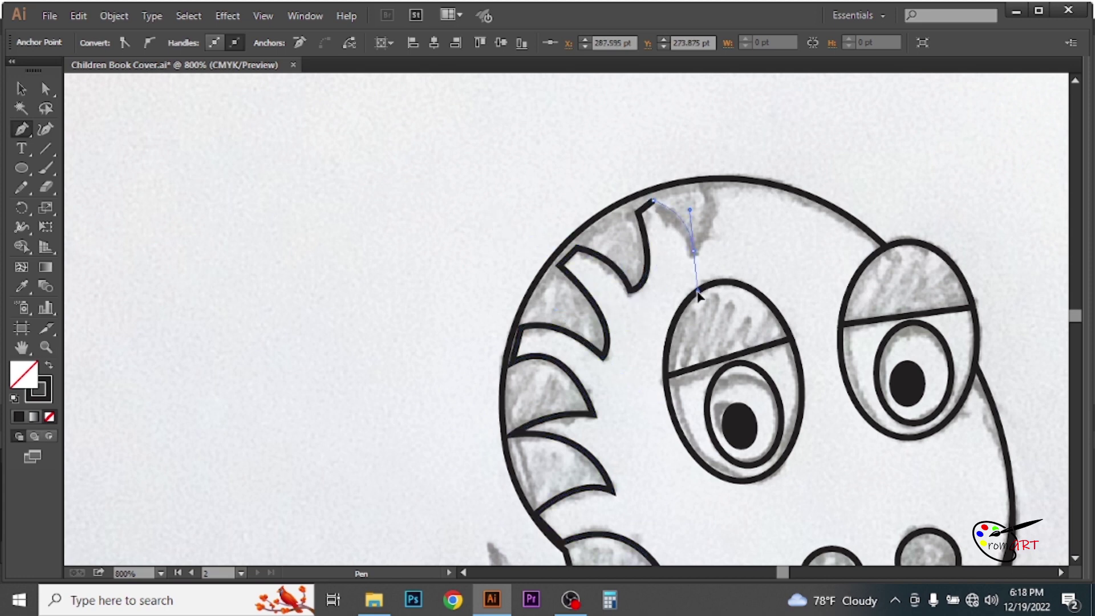
left_click(703, 188)
left_click_drag(713, 242, 774, 295)
key("ctrl+z")
left_click(715, 244)
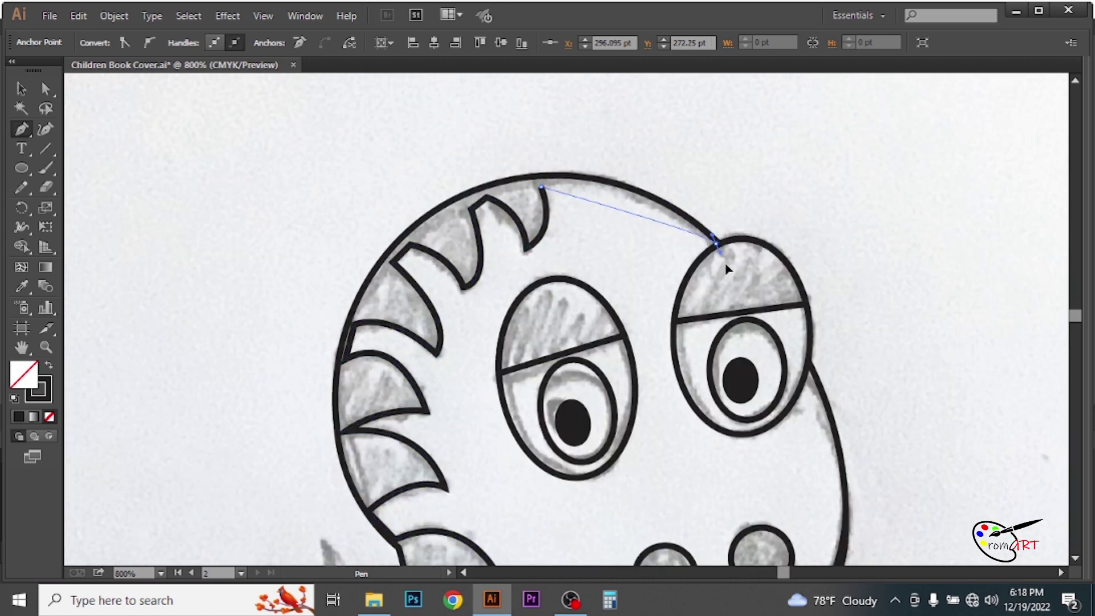
key("ctrl+minus")
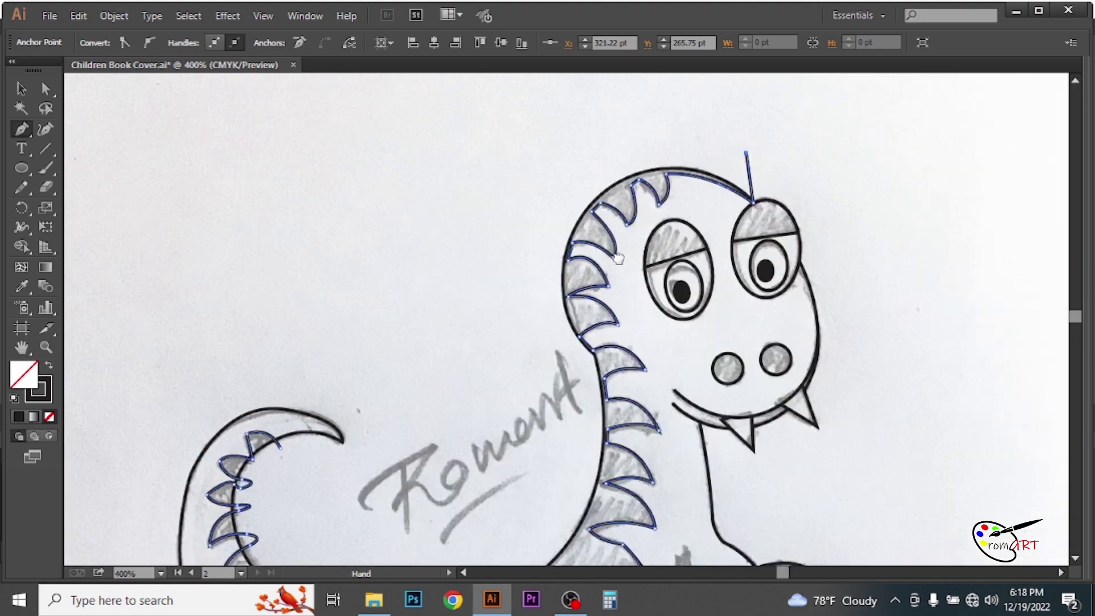
- Outline the raised foot and the back of the leg with the Pen tool
key("v")
left_click_drag(150, 244, 434, 470)
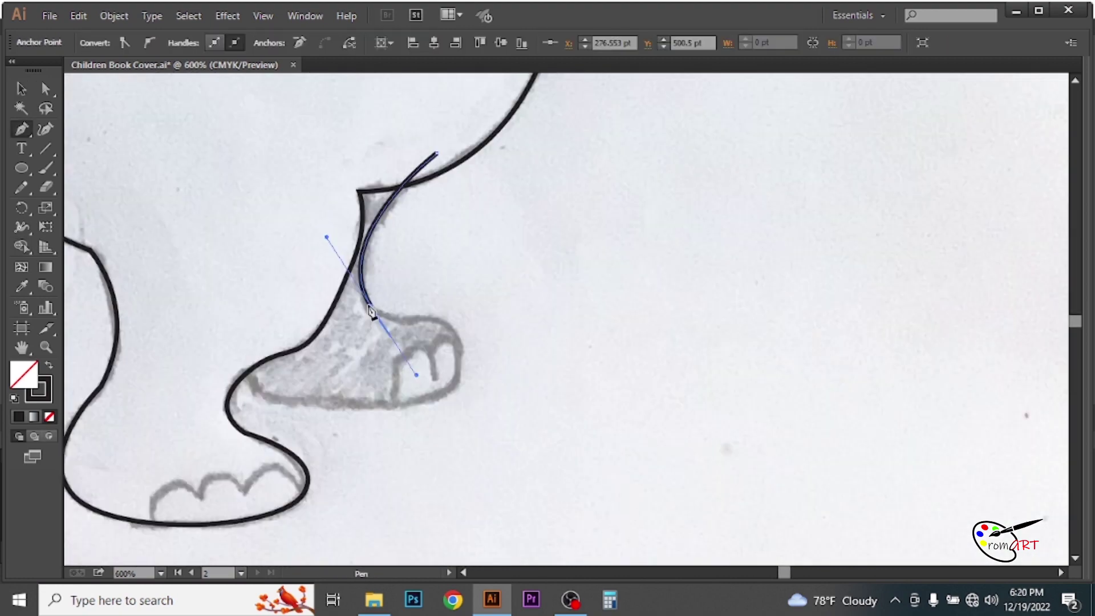
left_click(417, 318)
left_click(457, 341)
left_click_drag(460, 376, 452, 390)
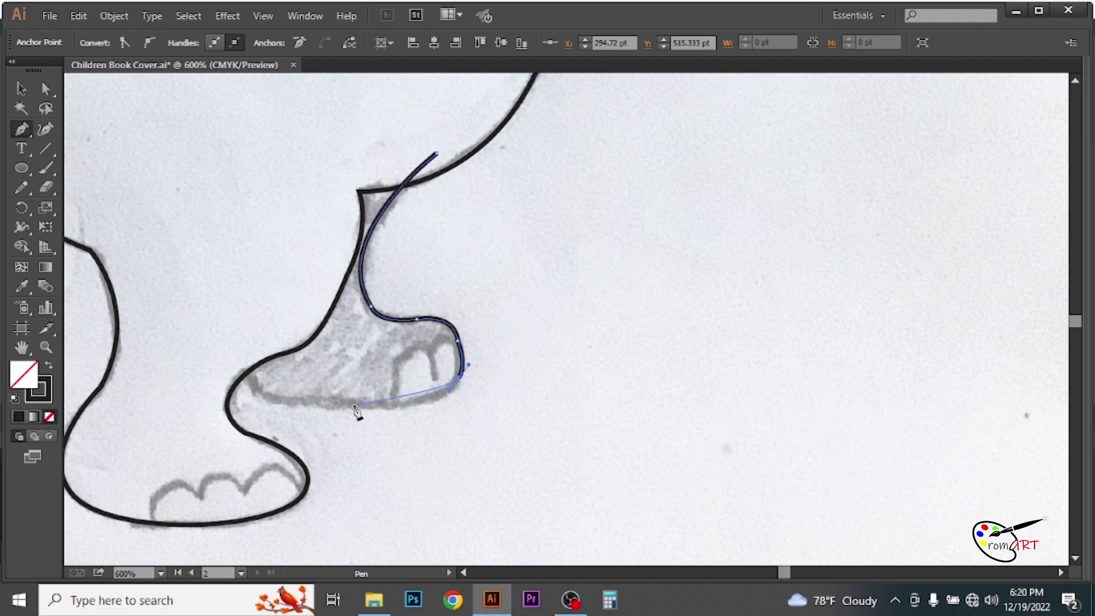
left_click(257, 393)
left_click_drag(243, 343, 279, 249)
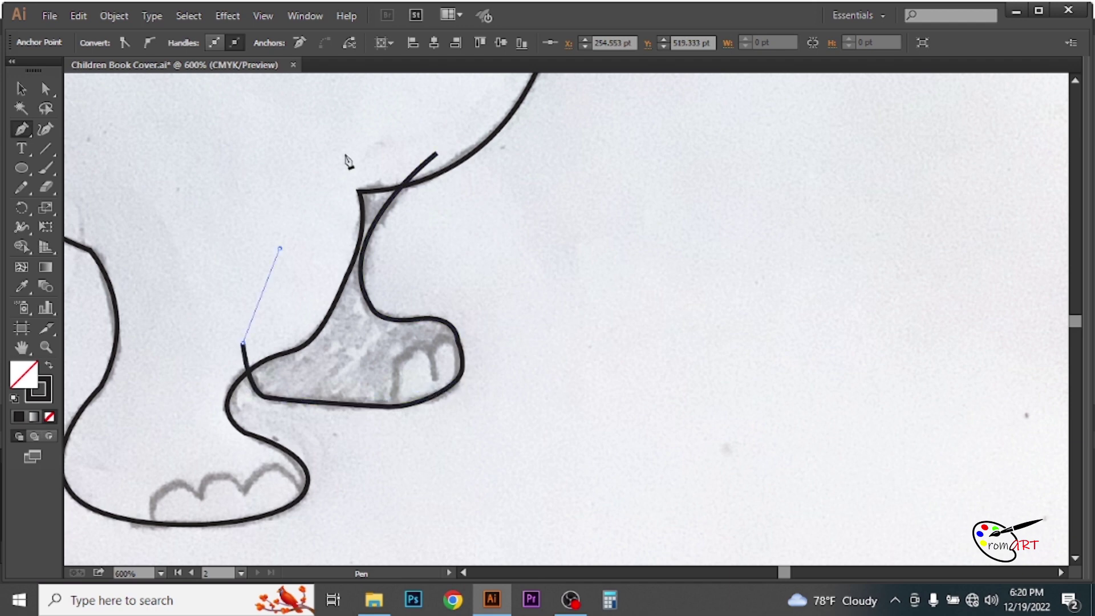
left_click(344, 154)
left_click(437, 153)
- Delete the extra region outside the leg with Shape Builder
key("ctrl+a")
key("shift+m")
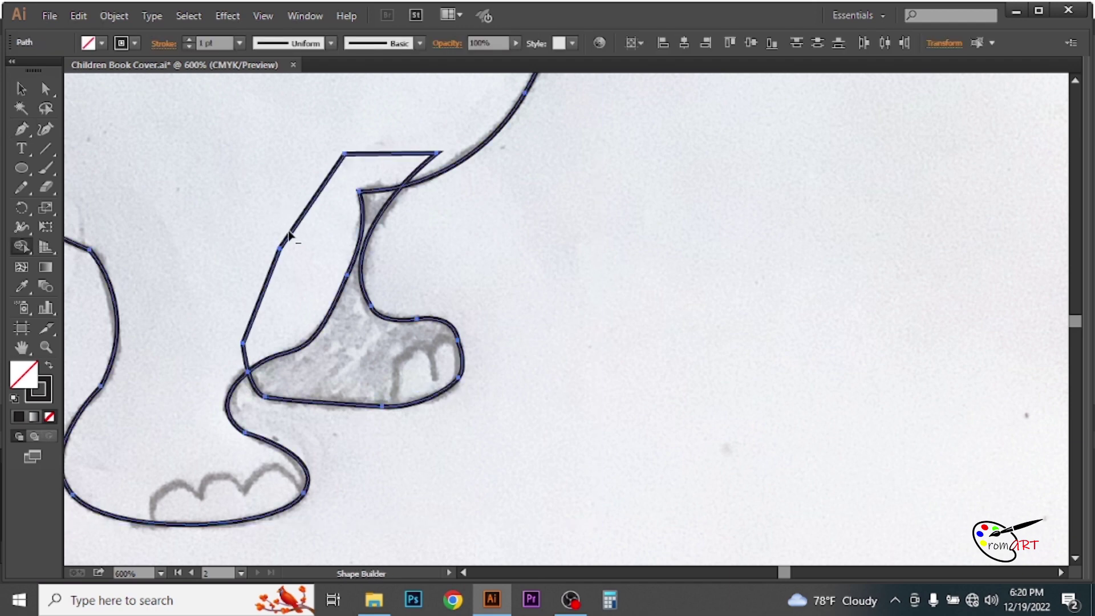
left_click(289, 235, "alt")
key("ctrl+shift+a")
- Trace the toes on the raised foot and reshape the left toe's curve
key("p")
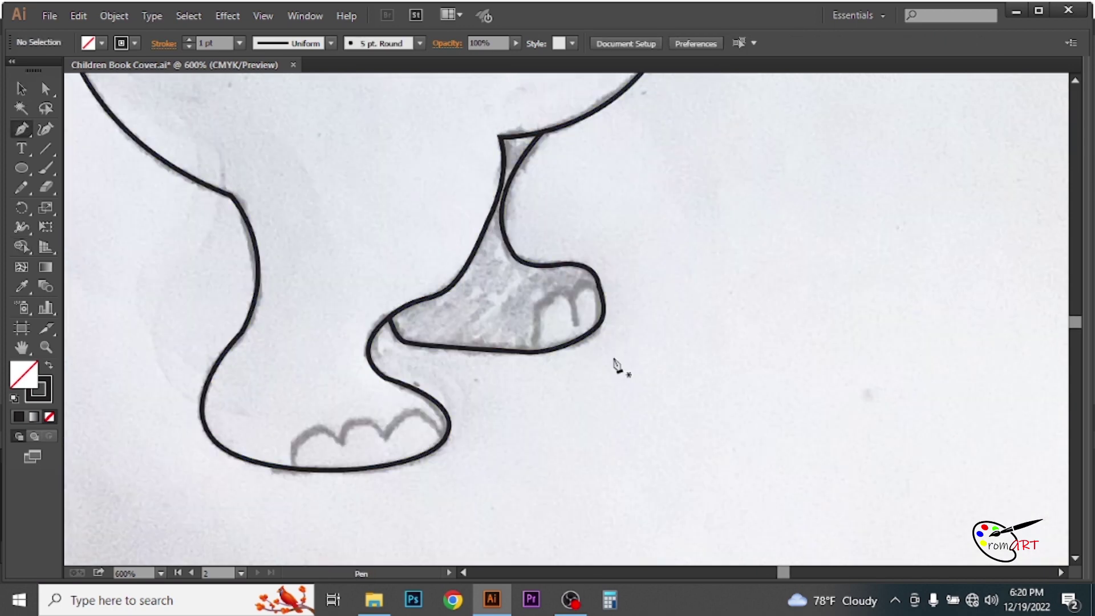
left_click(539, 367)
left_click(536, 347)
left_click_drag(575, 323, 607, 401)
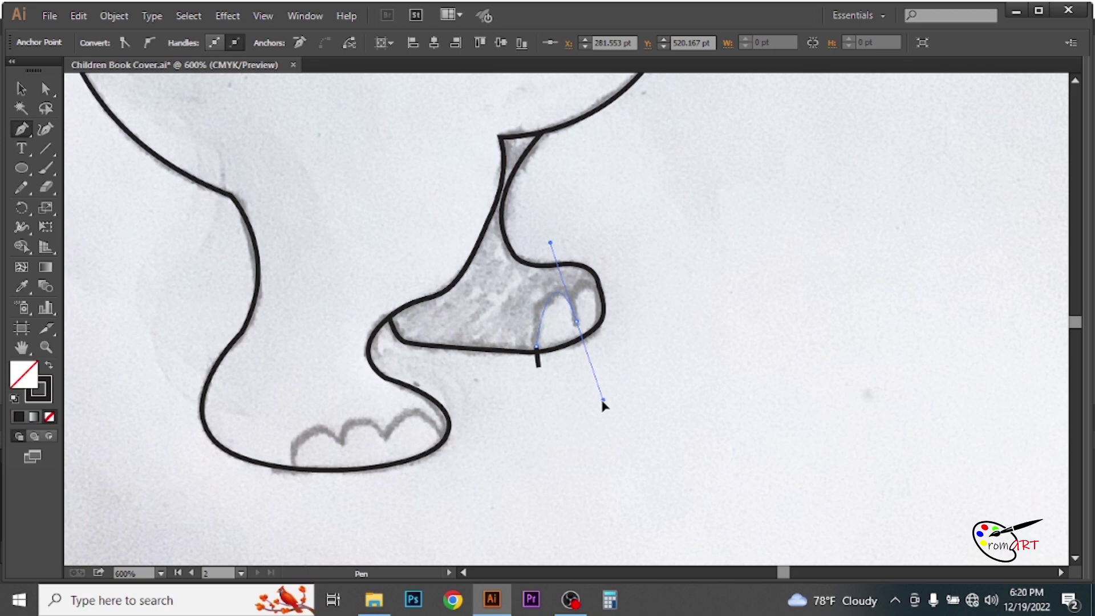
left_click_drag(600, 324, 611, 409)
left_click(538, 367)
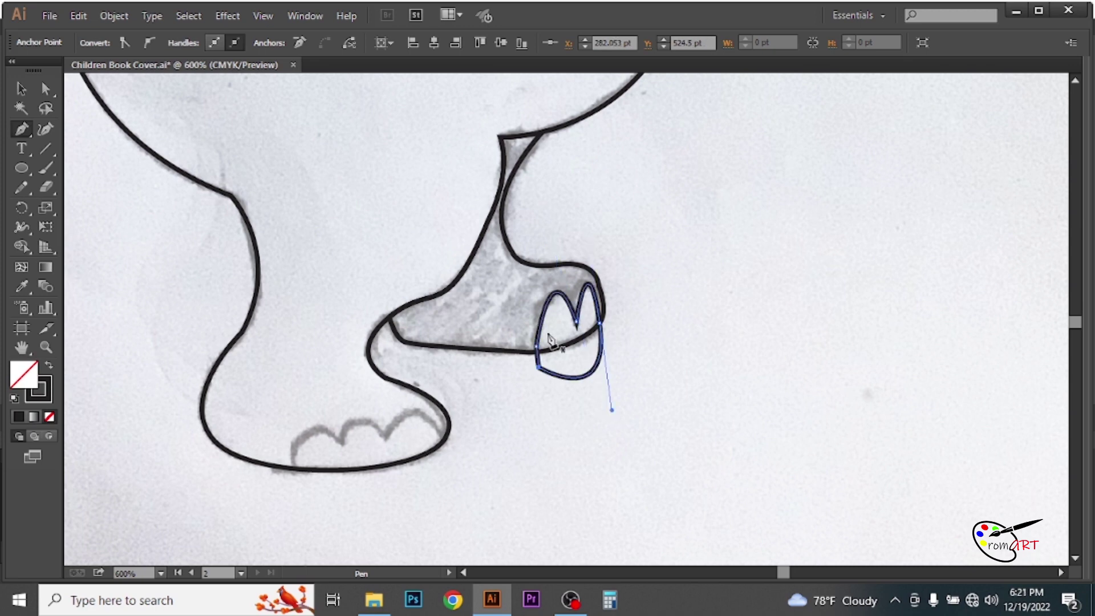
key("a")
left_click(539, 322)
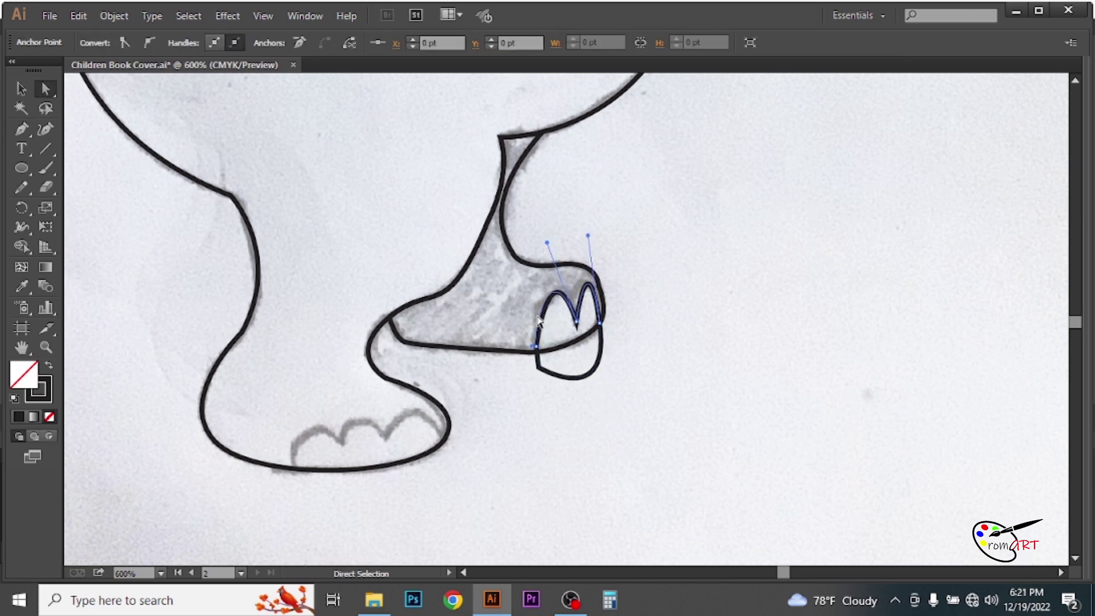
left_click_drag(539, 322, 536, 319)
left_click(602, 323)
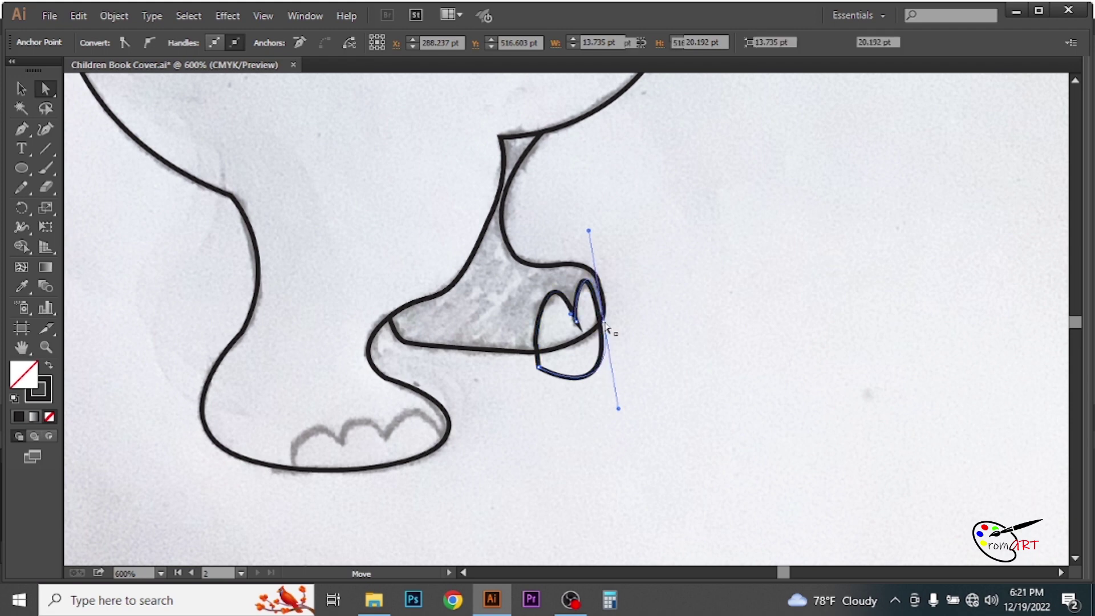
left_click(715, 500)
- Trace three toe humps on the standing foot and trim the excess below it
key("p")
left_click_drag(300, 500, 454, 432)
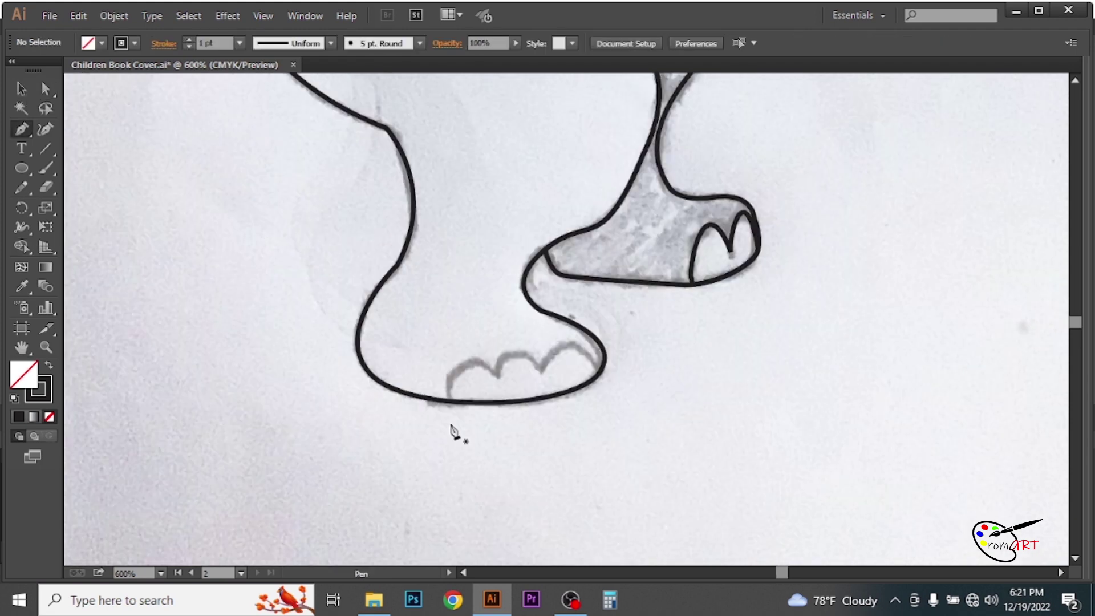
left_click(450, 417)
left_click_drag(541, 366, 612, 416)
left_click(583, 464)
left_click(454, 463)
left_click(450, 416)
key("ctrl+a")
key("shift+m")
left_click(456, 434, "alt")
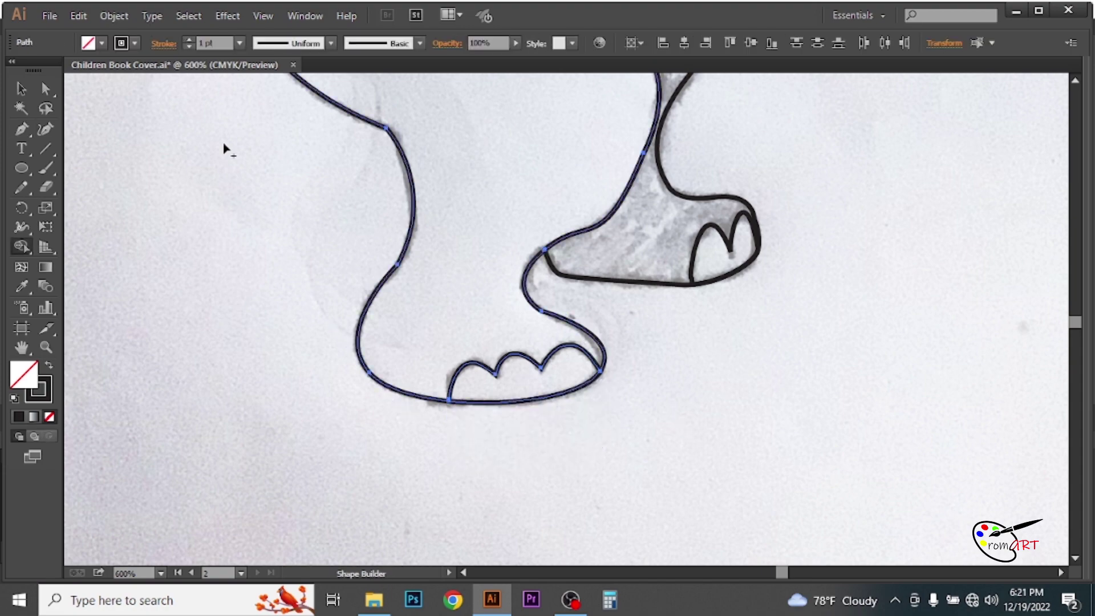
- Group all the dinosaur paths and hide the pencil sketch layer
key("ctrl+0")
key("ctrl+1")
right_click(598, 293)
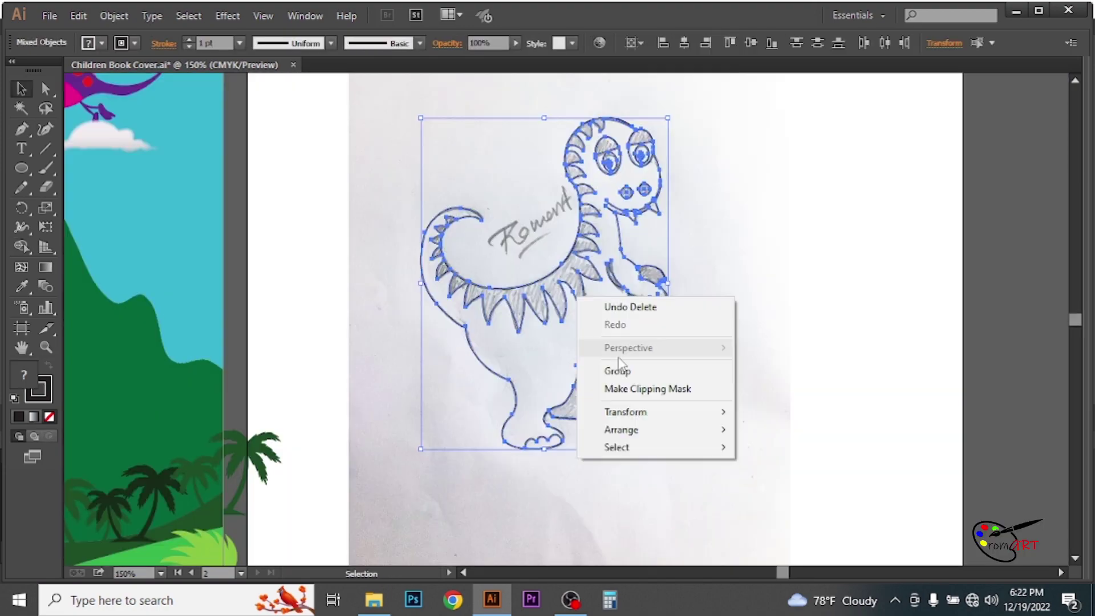
left_click(611, 368)
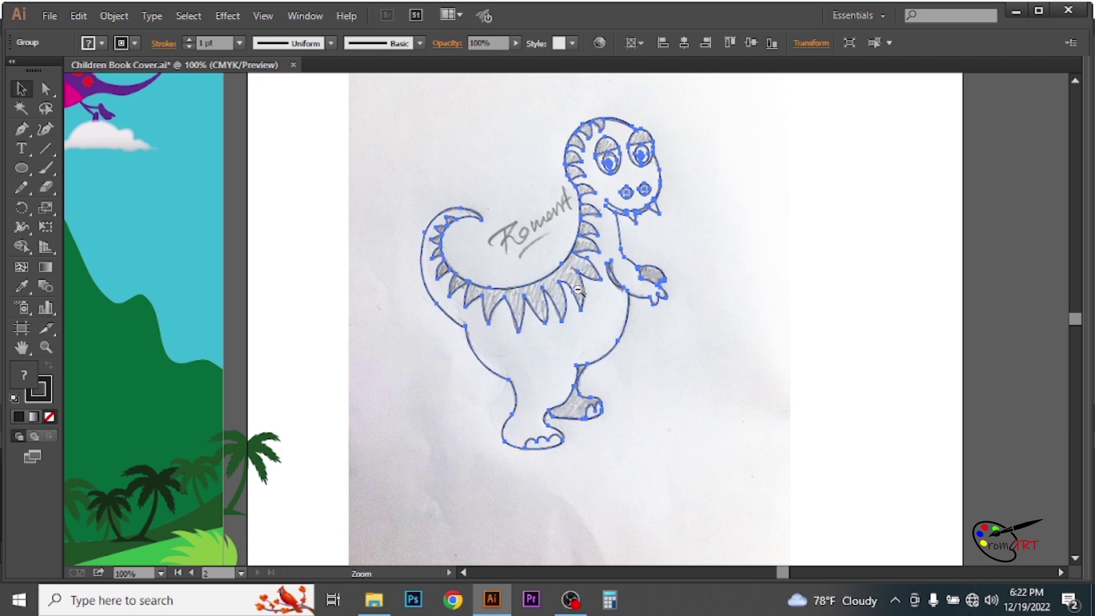
left_click(578, 289, "alt")
key("F7")
left_click(862, 254)
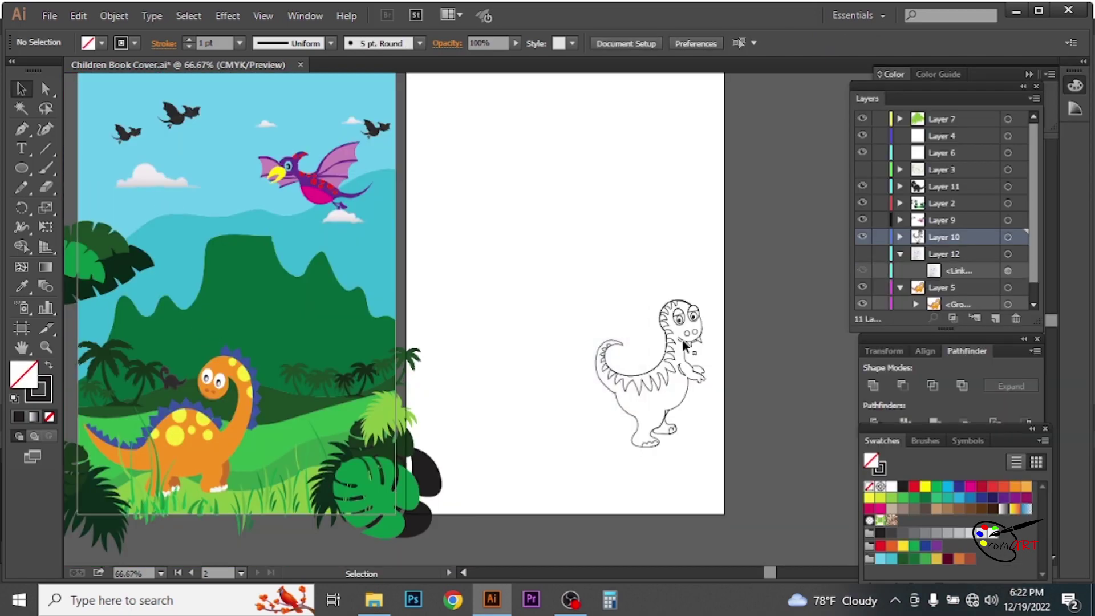
- Enlarge the dinosaur group and move it up, then zoom in for Shape Builder colouring
mouse_move(679, 317)
left_mouse_down()
mouse_move(582, 238)
mouse_move(631, 196)
left_mouse_up()
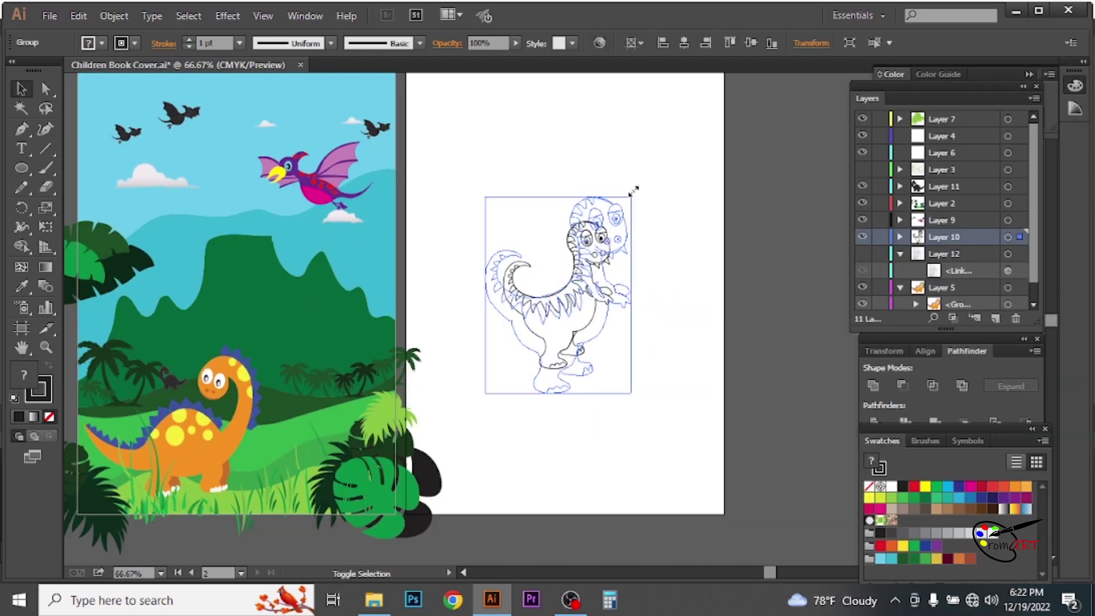
left_click(679, 228)
key("ctrl+1")
left_click(628, 408)
left_click(22, 248)
- Fill the dinosaur's body with cyan
left_click(959, 497)
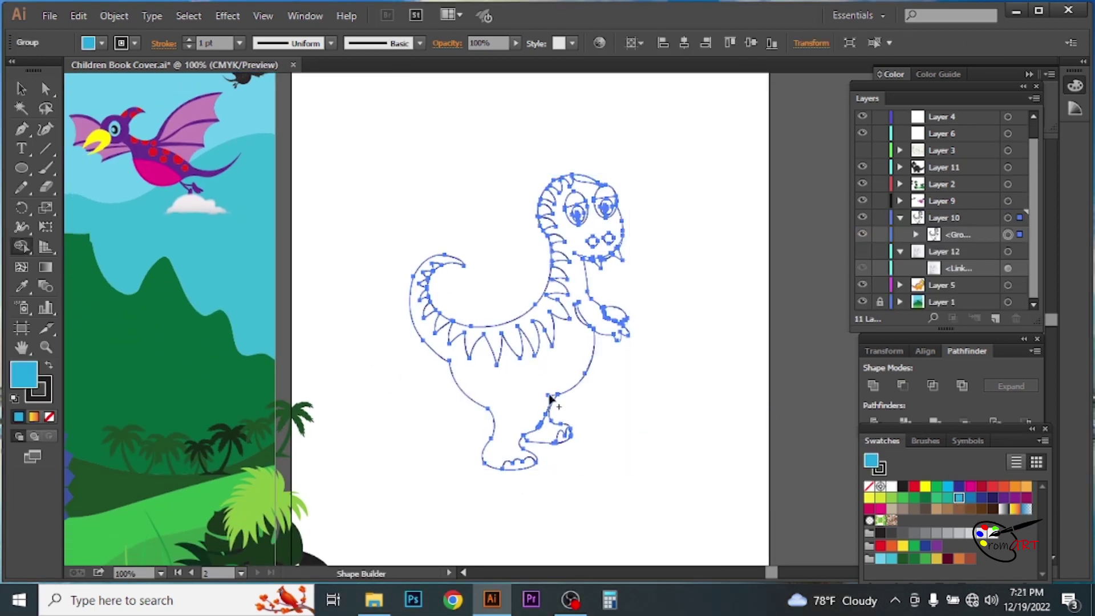
left_click(558, 374)
scroll(615, 254, "up", 3)
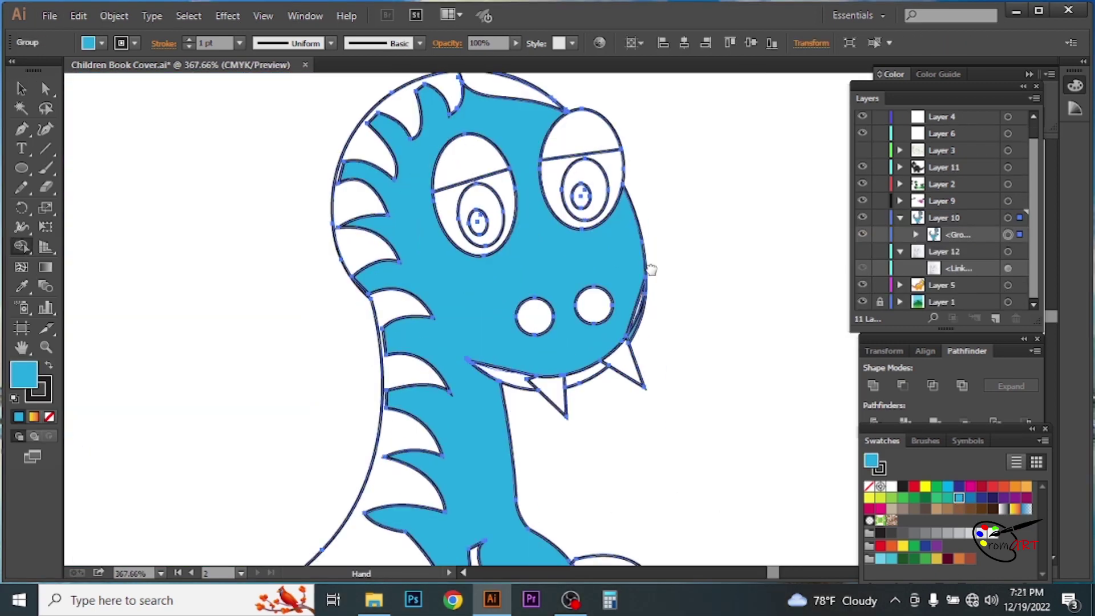
scroll(615, 254, "up", 2)
- Fill the gum strip, head edge, lip strip and both eyelids dark blue
left_click(970, 497)
left_click(561, 277)
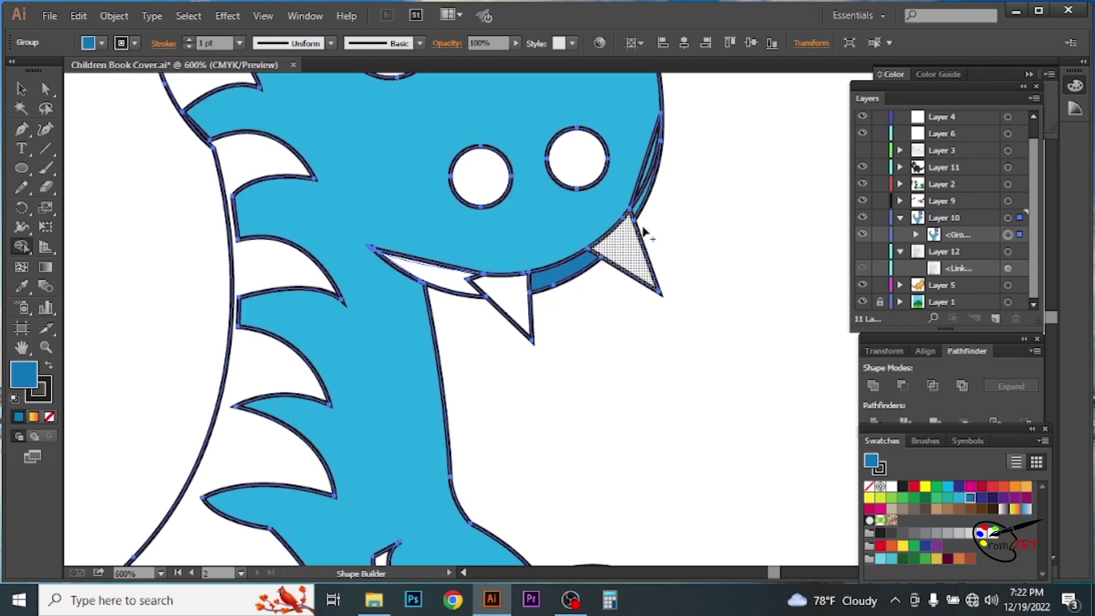
left_click(650, 171)
left_click(433, 270)
left_click(484, 177)
left_click(488, 186, "alt")
left_click(500, 222)
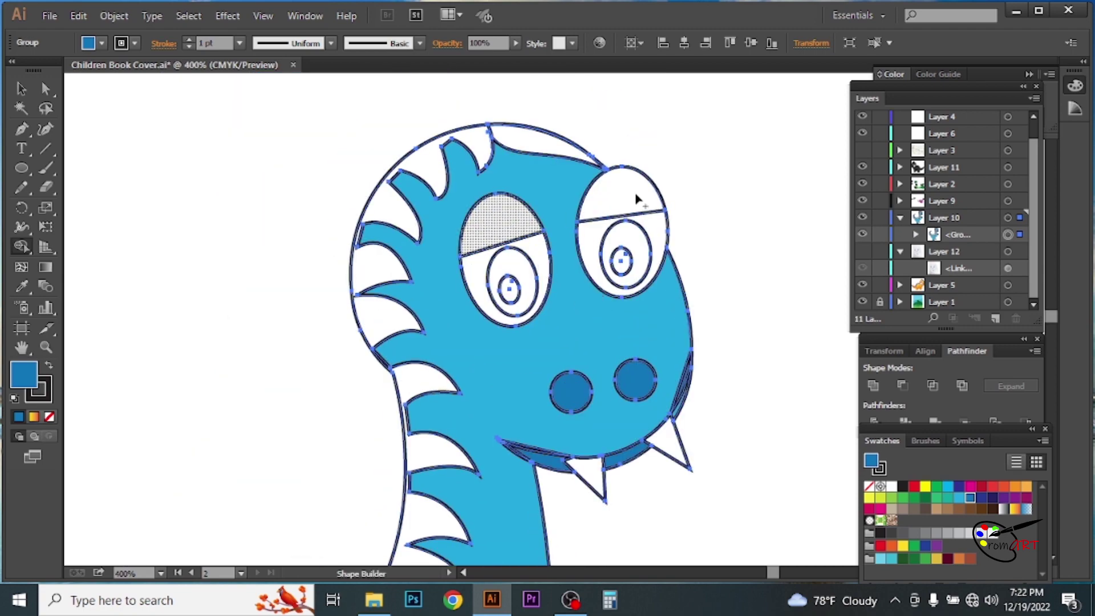
left_click(637, 200)
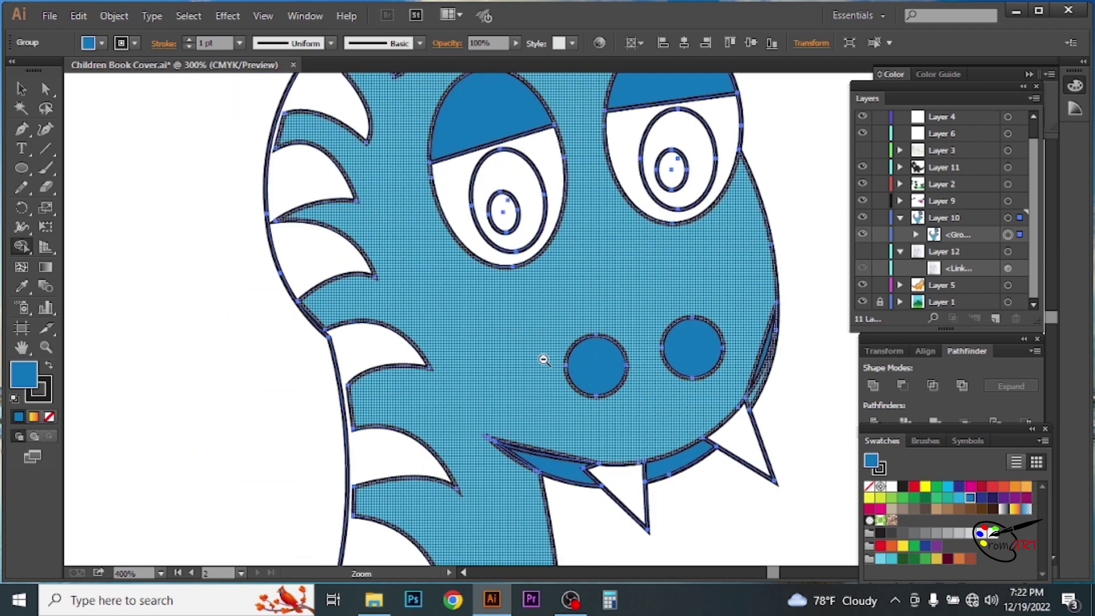
- Fill the hand patch and raised foot dark blue
key("ctrl+minus")
key("ctrl+minus")
scroll(579, 293, "down", 3)
left_click(583, 264)
left_click(442, 502)
scroll(827, 469, "left", 2)
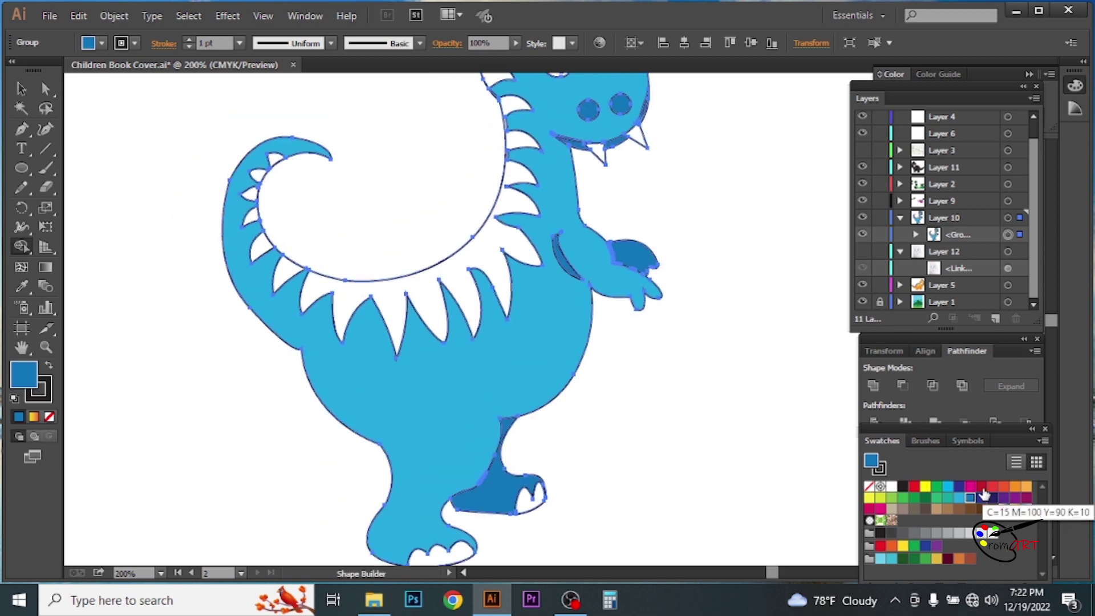
- Fill the back spikes red and both pupils black
left_click(914, 486)
left_click(487, 259)
scroll(382, 379, "up", 3)
scroll(383, 379, "left", 3)
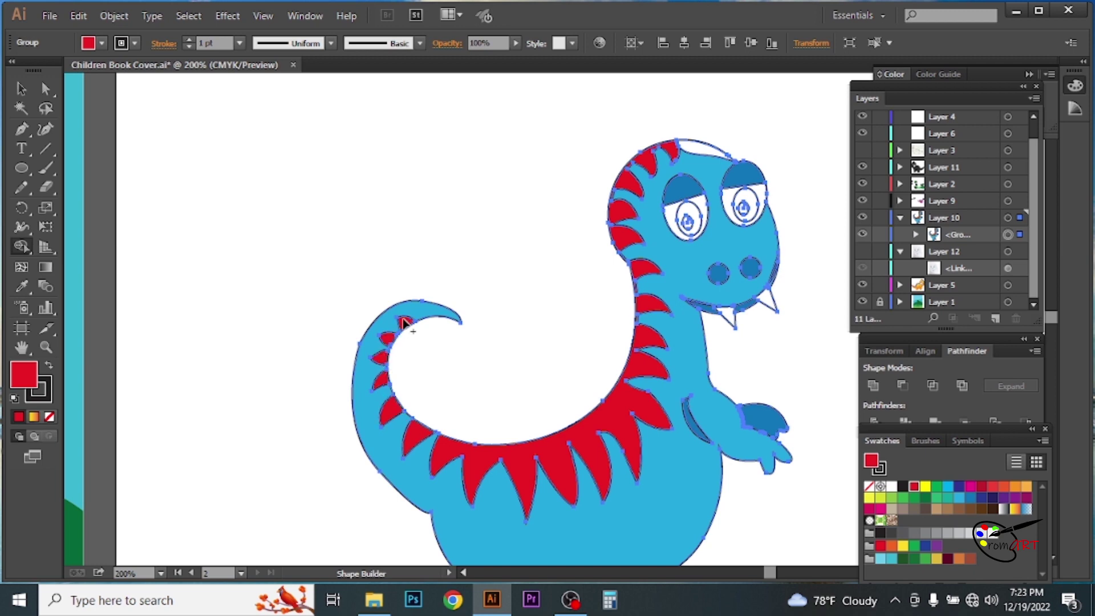
left_click(980, 488)
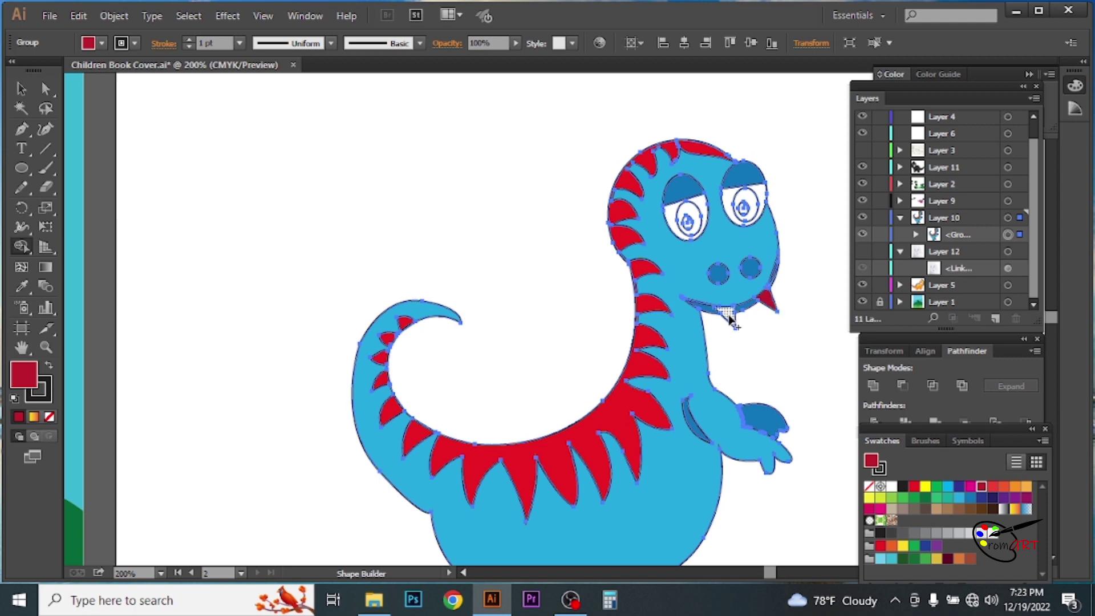
left_click(688, 218)
left_click(744, 209)
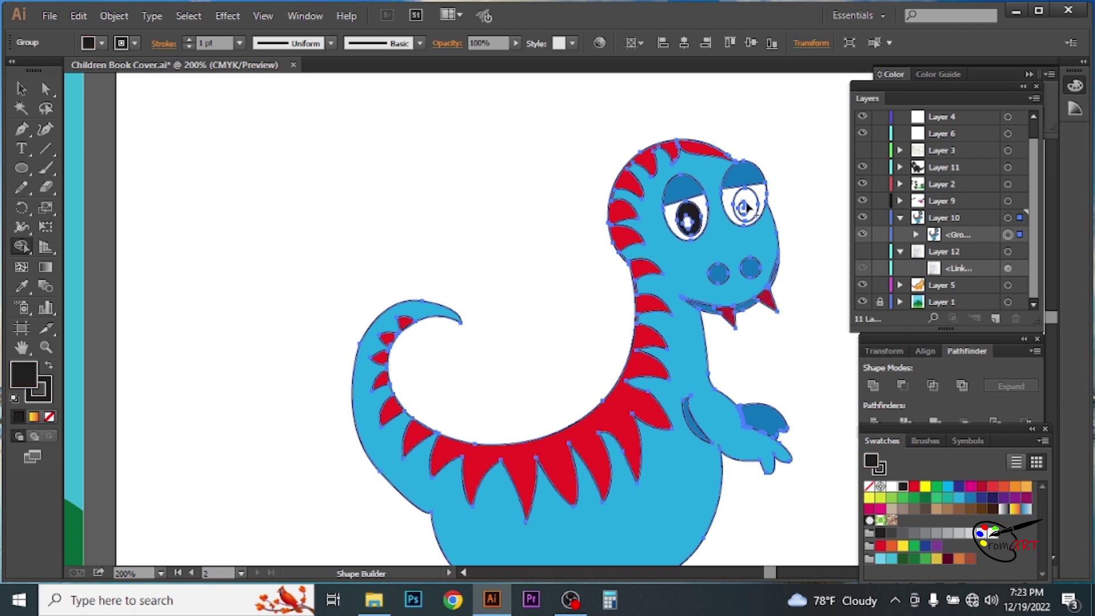
- Choose white as the fill, then select the whole dinosaur group
left_click(892, 486)
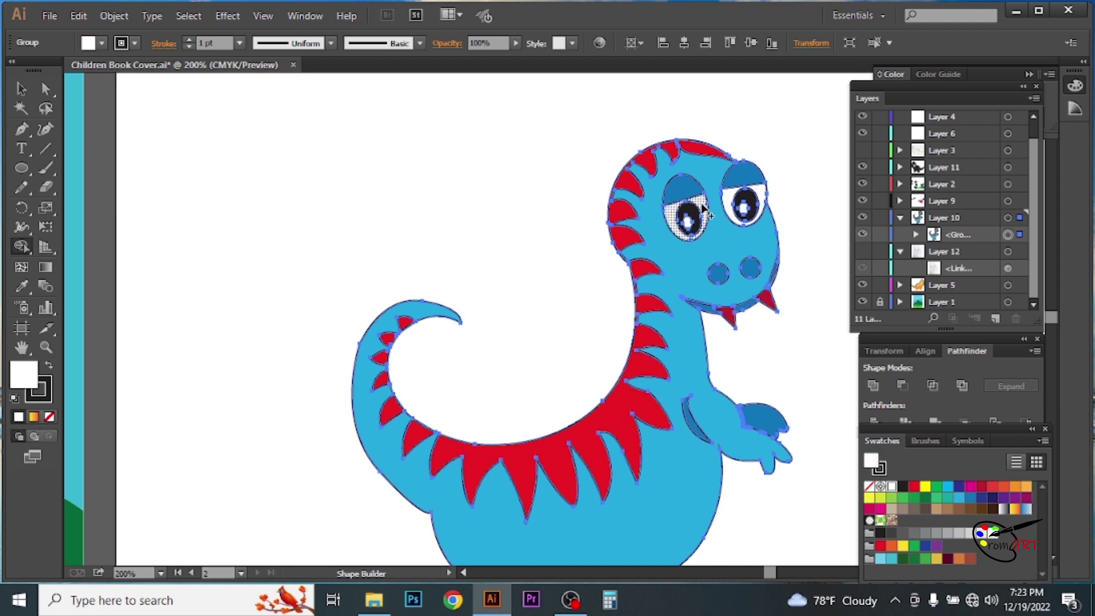
scroll(691, 228, "down", 2)
scroll(652, 443, "down", 3)
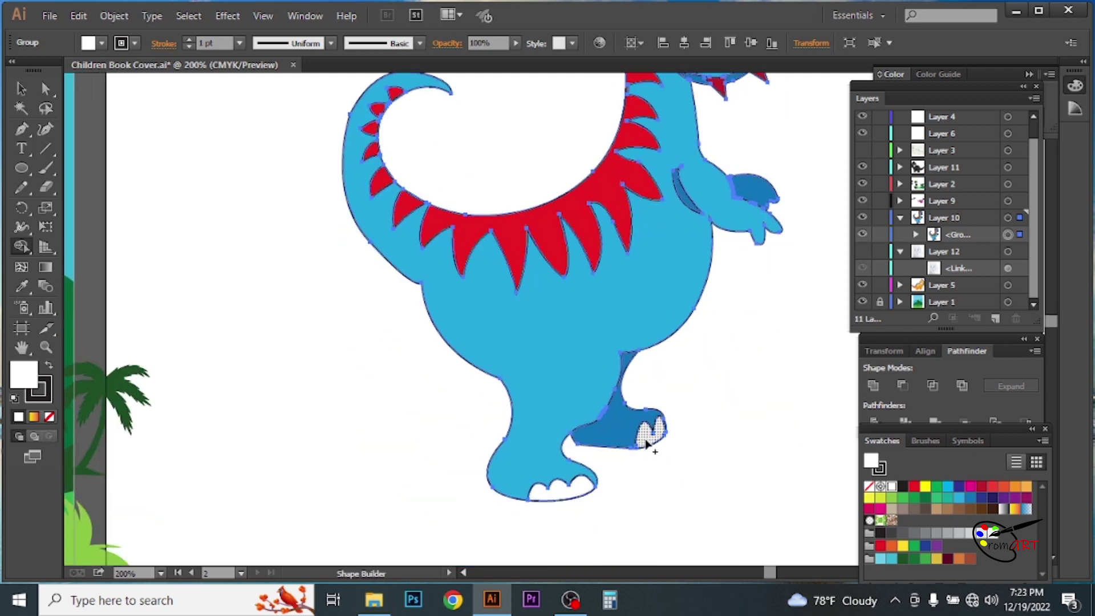
key("ctrl+1")
left_click(535, 345)
right_click(535, 345)
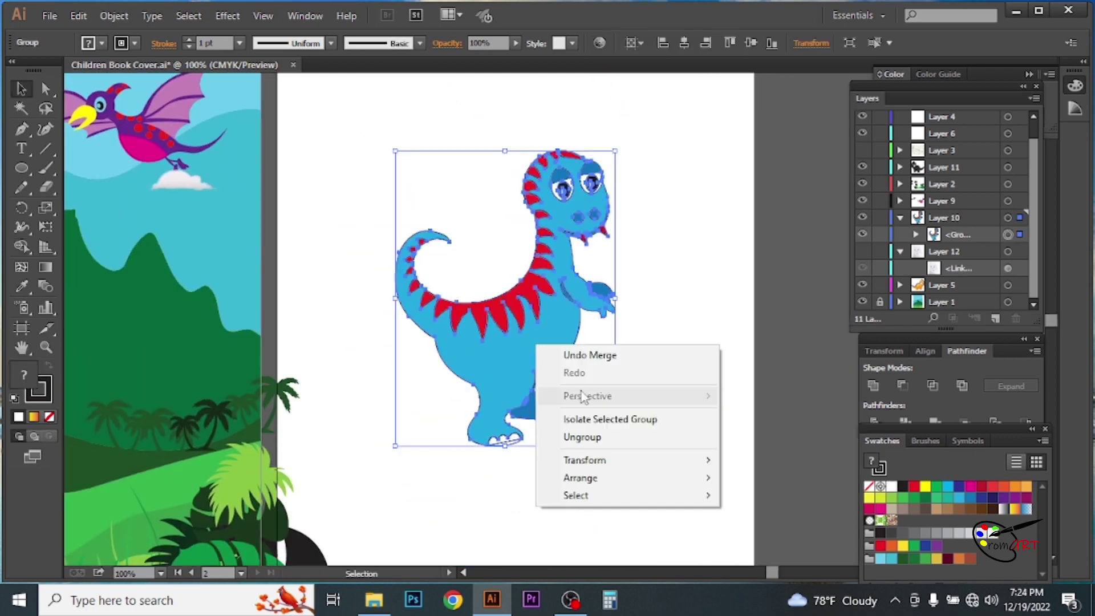
- Move the blue dinosaur beside the orange one and raise its layer above the palm trees
left_click(102, 43)
left_click(12, 70)
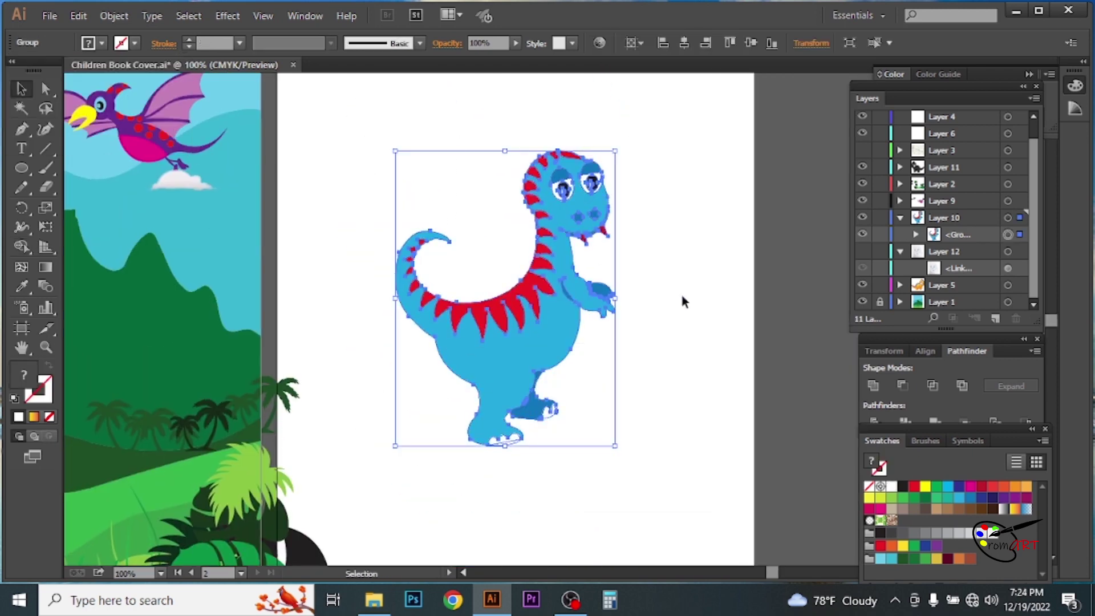
left_click(695, 310)
mouse_move(659, 301)
left_mouse_down()
mouse_move(556, 280)
mouse_move(593, 257)
mouse_move(567, 268)
left_mouse_up()
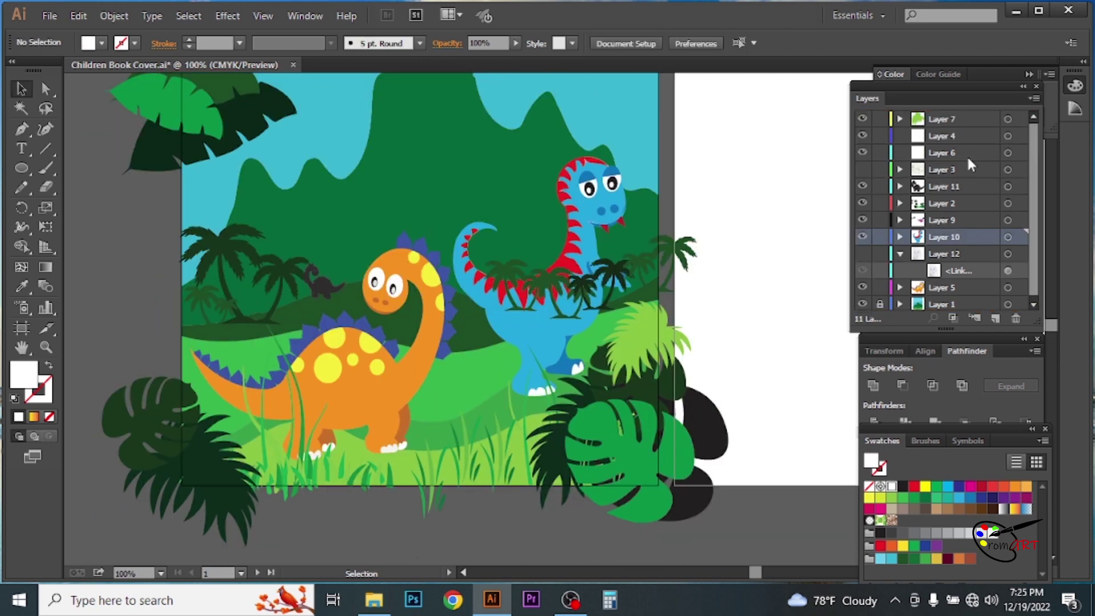
left_click_drag(968, 167, 967, 169)
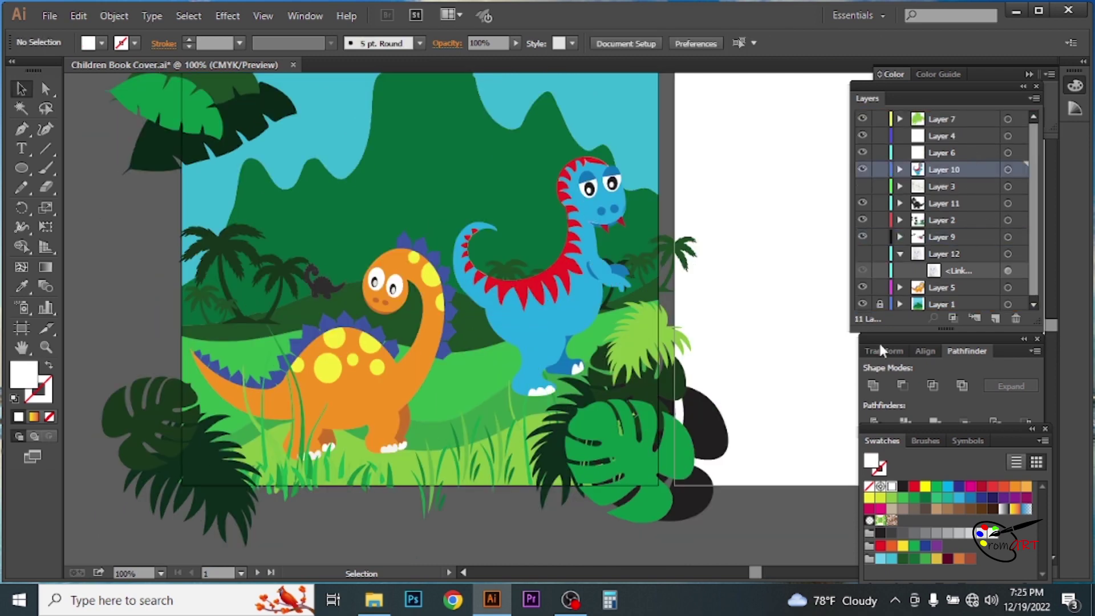
left_click_drag(576, 337, 590, 346)
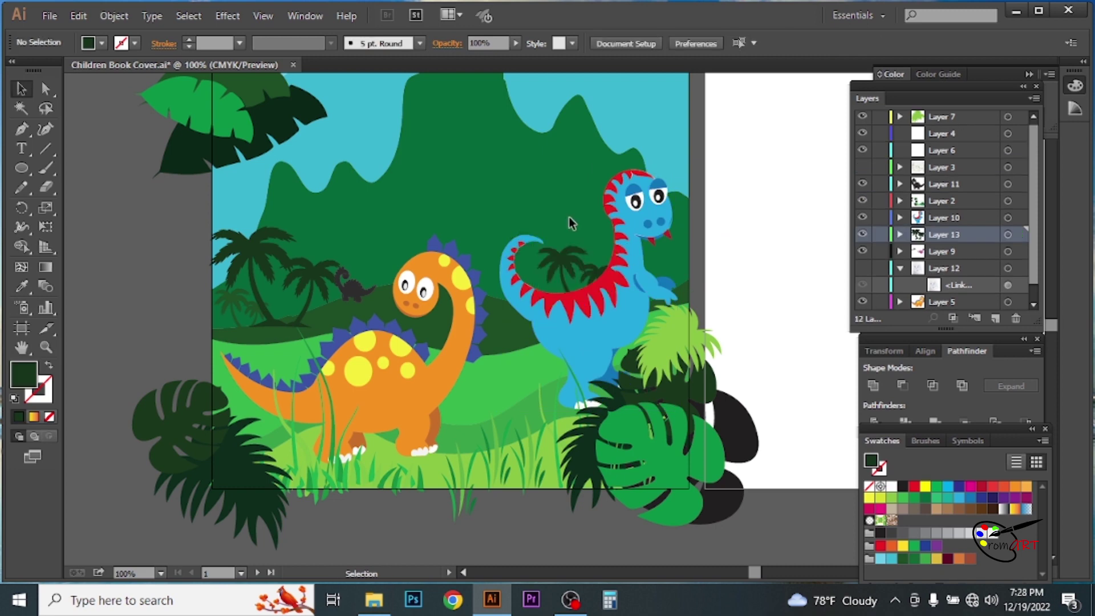
left_click_drag(564, 269, 656, 265)
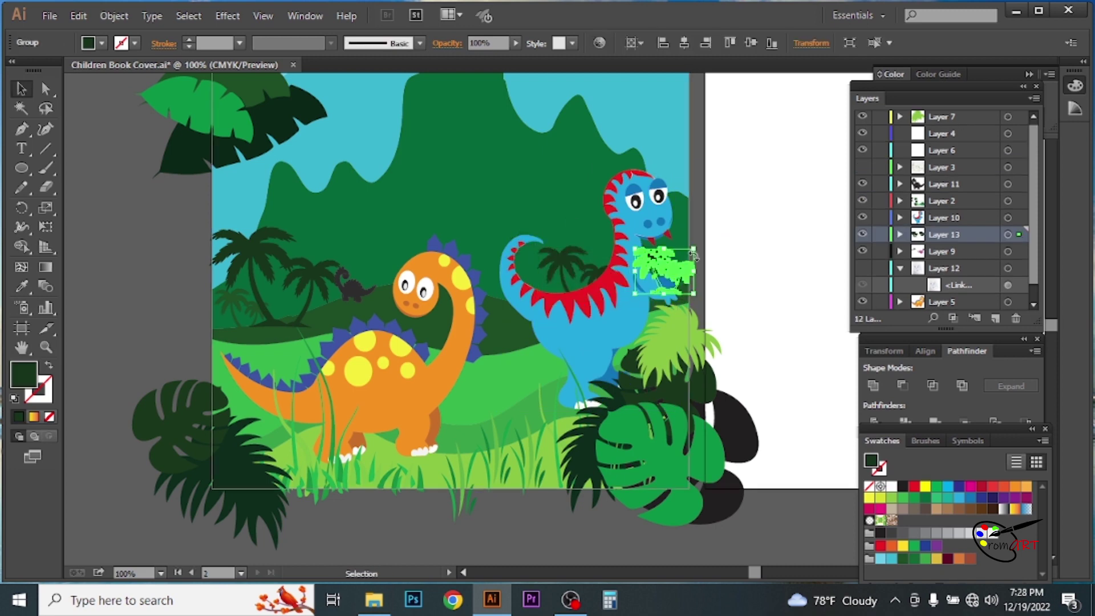
- Delete the stray plant piece and reflect the orange dinosaur horizontally
key("Delete")
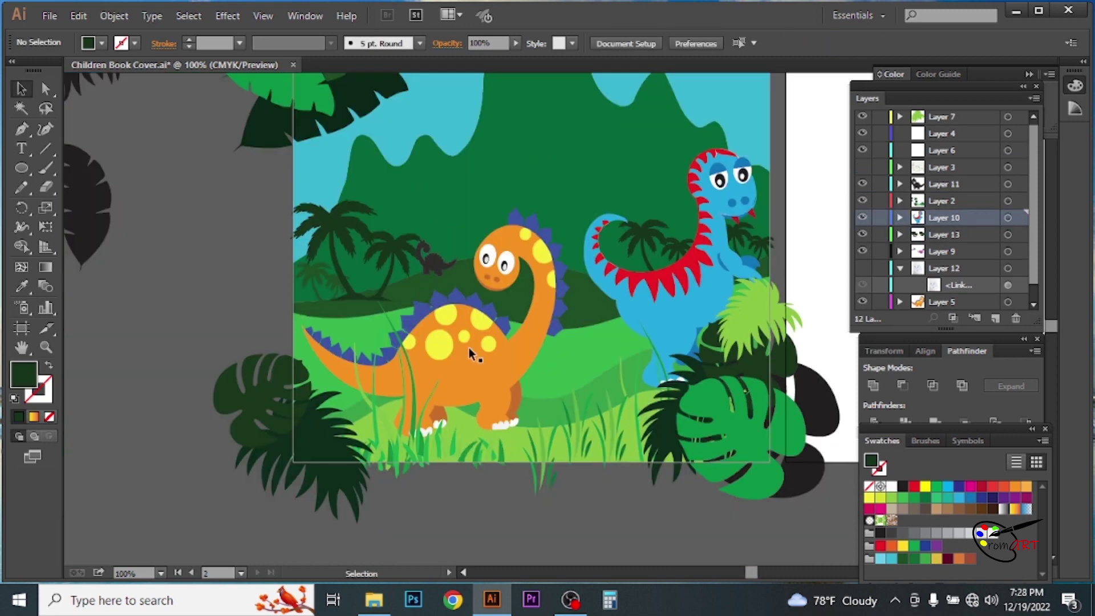
left_click(471, 346)
right_click(470, 347)
left_click(673, 505)
left_click(710, 524)
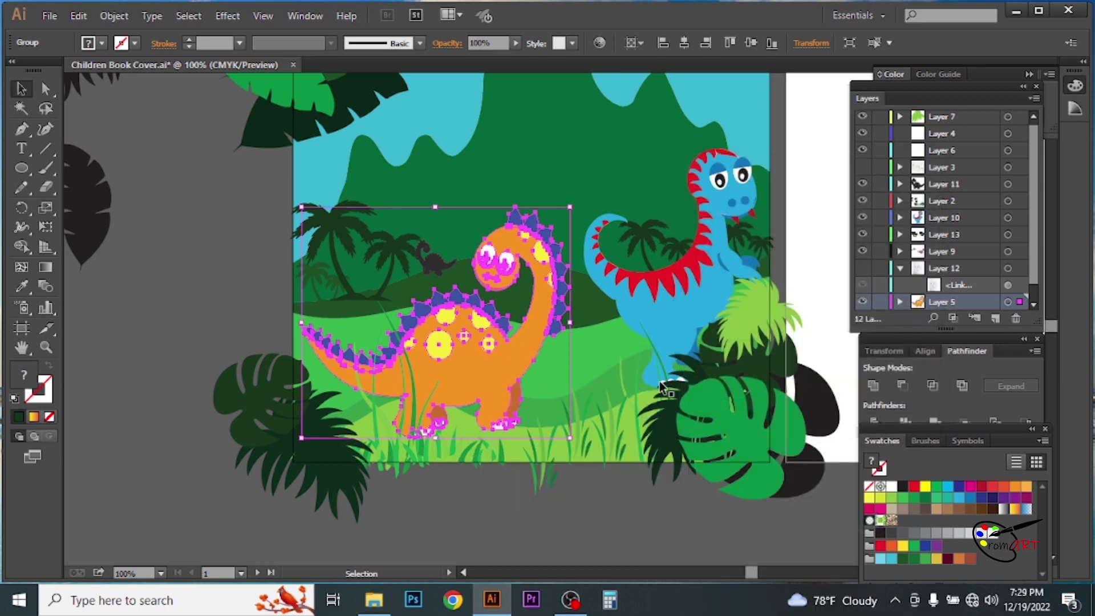
left_click_drag(459, 355, 476, 353)
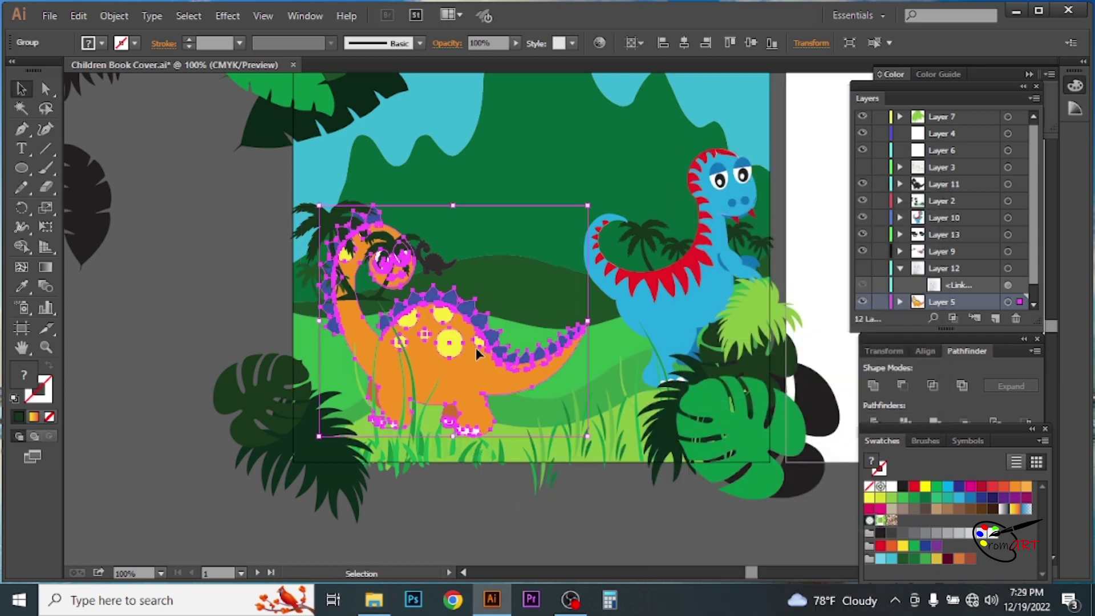
- Move the orange dinosaur's layer above Layer 2 so it sits before the palms
left_click(244, 284)
left_click(900, 268)
left_click(862, 285)
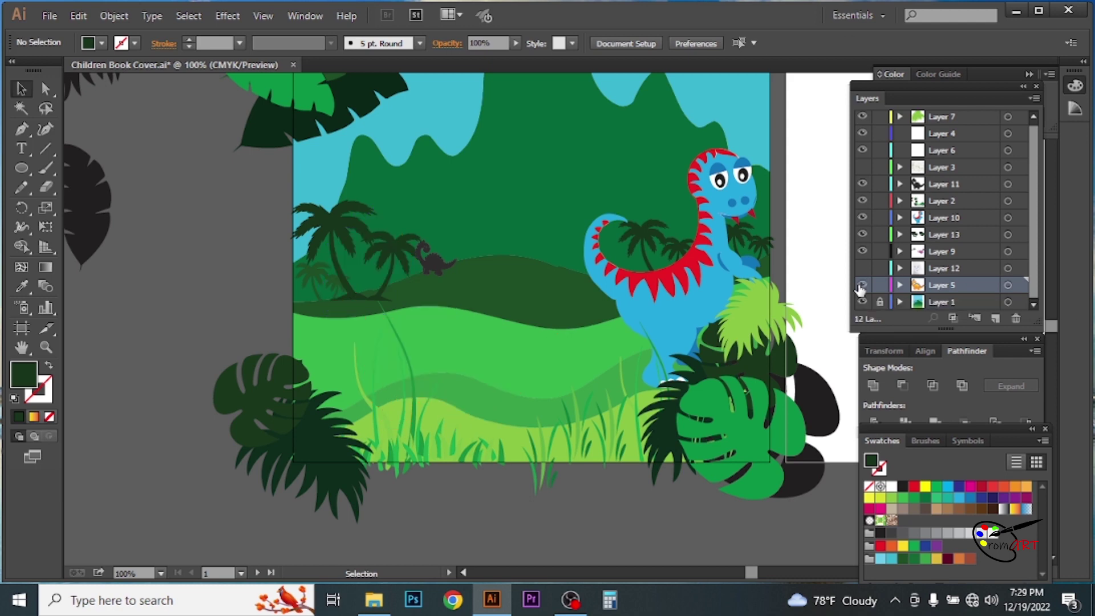
left_click_drag(974, 285, 964, 193)
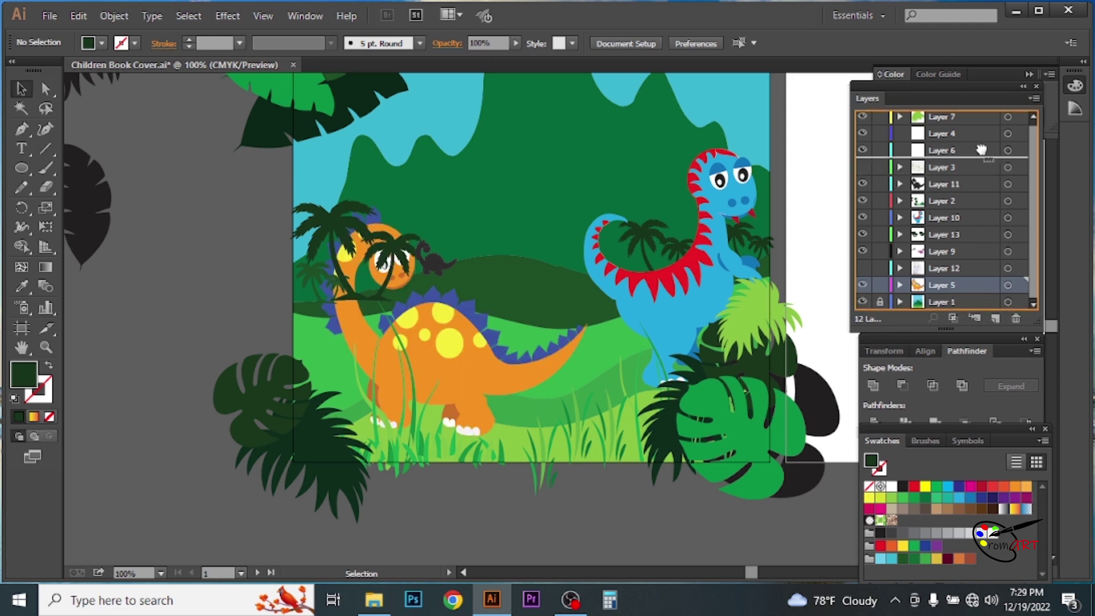
- Cut Grass 3 onto a new layer and place it over the orange dinosaur's legs
left_click(415, 430)
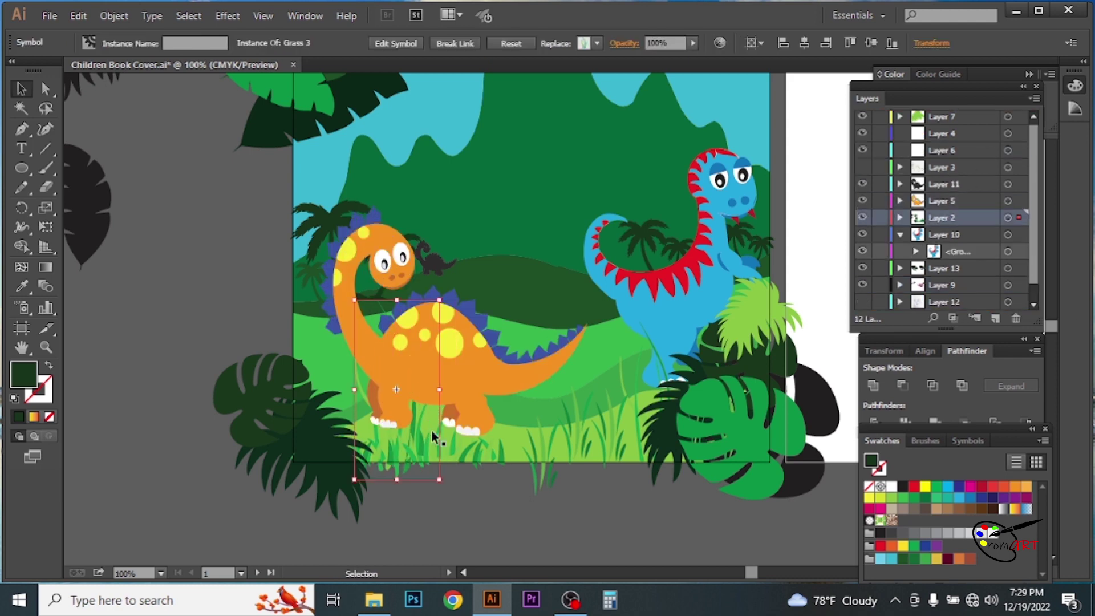
left_click(995, 318)
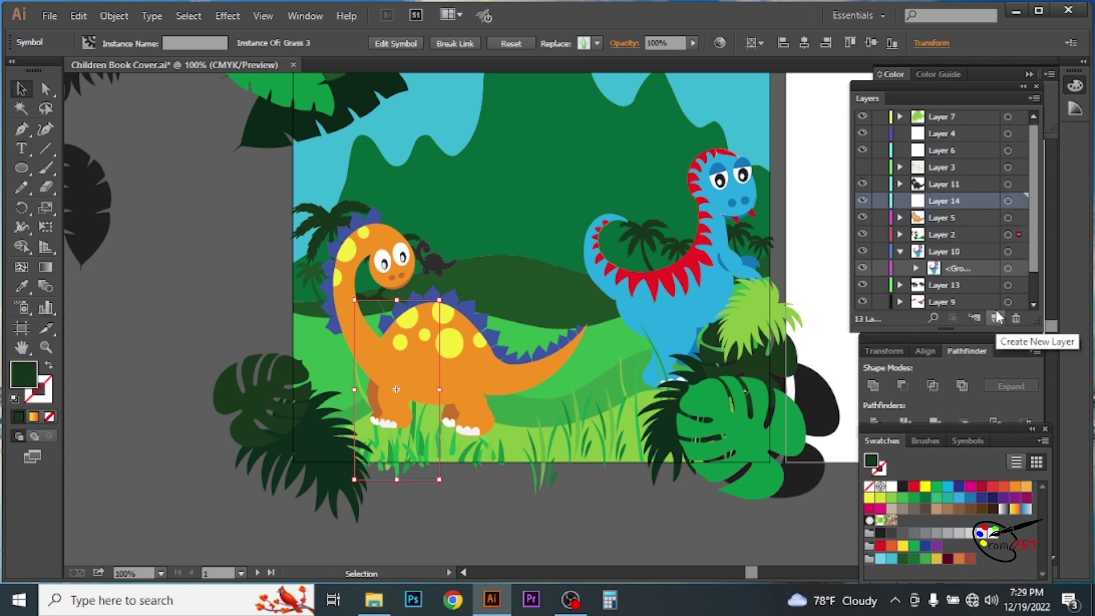
key("ctrl+x")
key("ctrl+v")
mouse_move(553, 362)
left_mouse_down()
mouse_move(389, 430)
mouse_move(393, 443)
left_mouse_up()
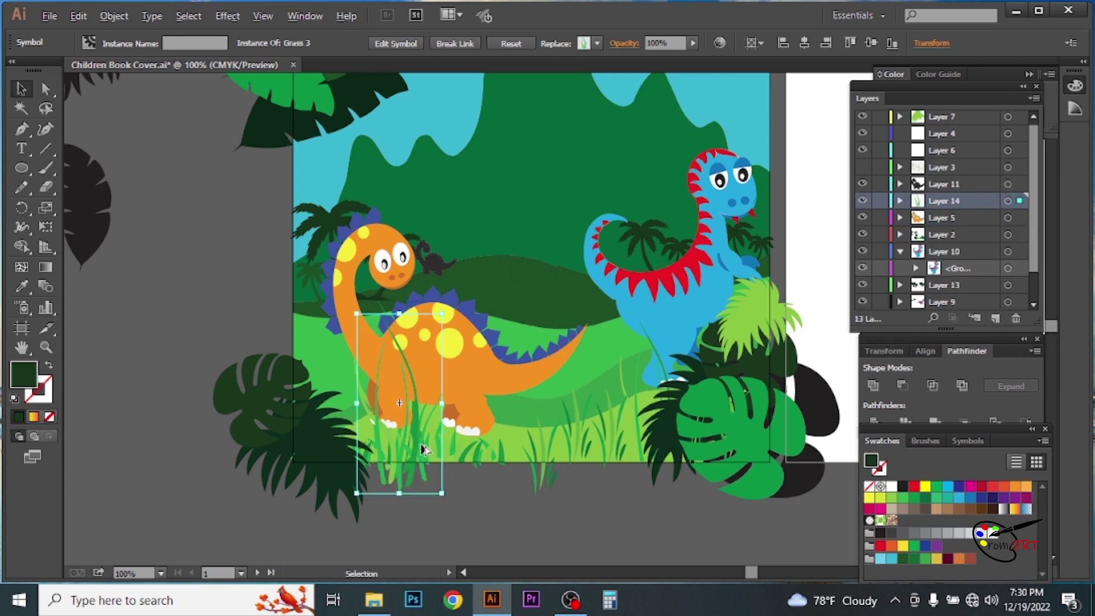
left_click_drag(423, 449, 539, 520)
left_click(594, 520)
scroll(668, 474, "down", 1)
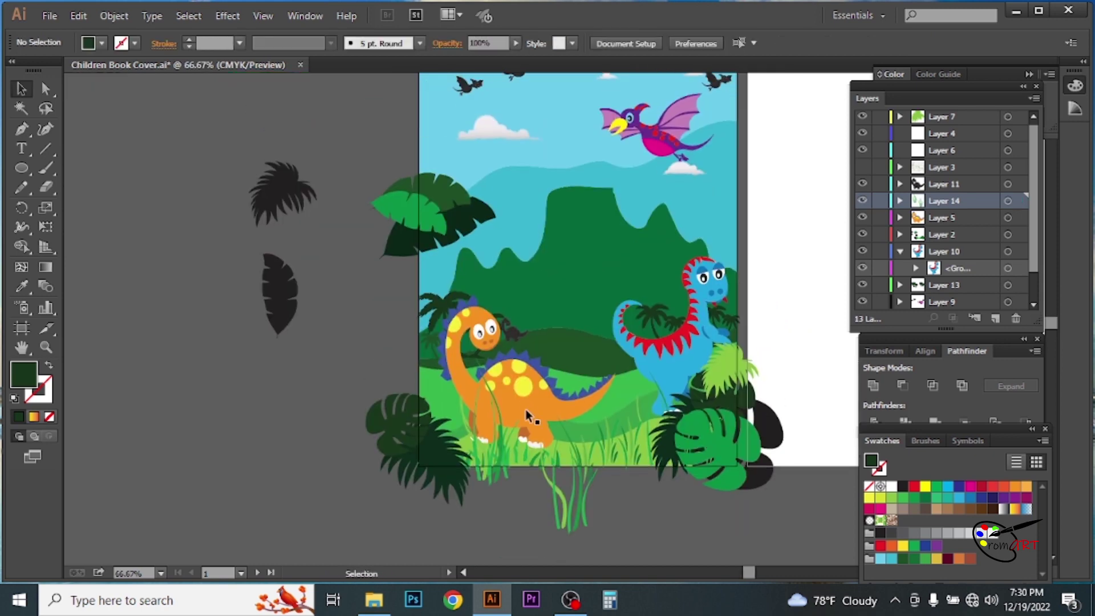
- Nudge the blue dinosaur left and enlarge both the blue and orange dinosaurs slightly
left_click(530, 416)
left_click(721, 379)
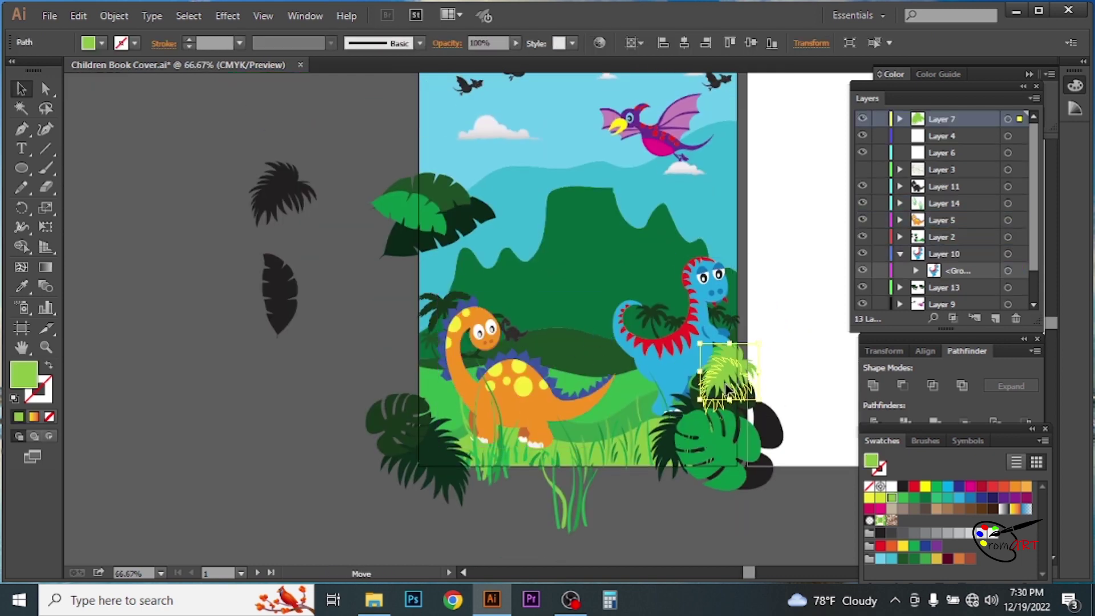
left_click(790, 347)
mouse_move(709, 265)
left_mouse_down()
mouse_move(609, 251)
mouse_move(606, 282)
left_mouse_up()
left_click(576, 381)
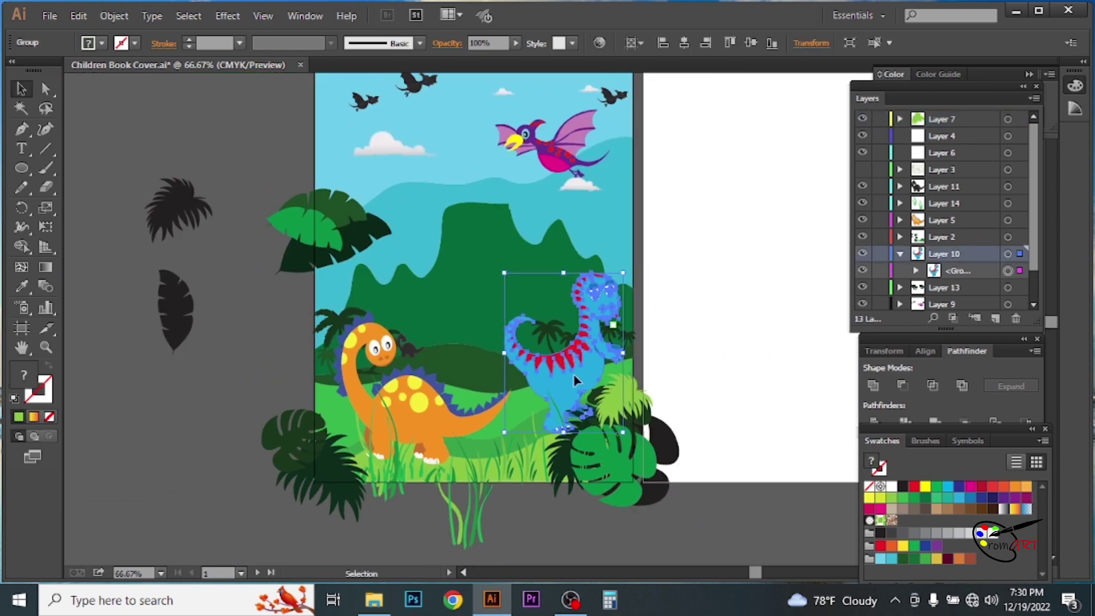
left_click(736, 334)
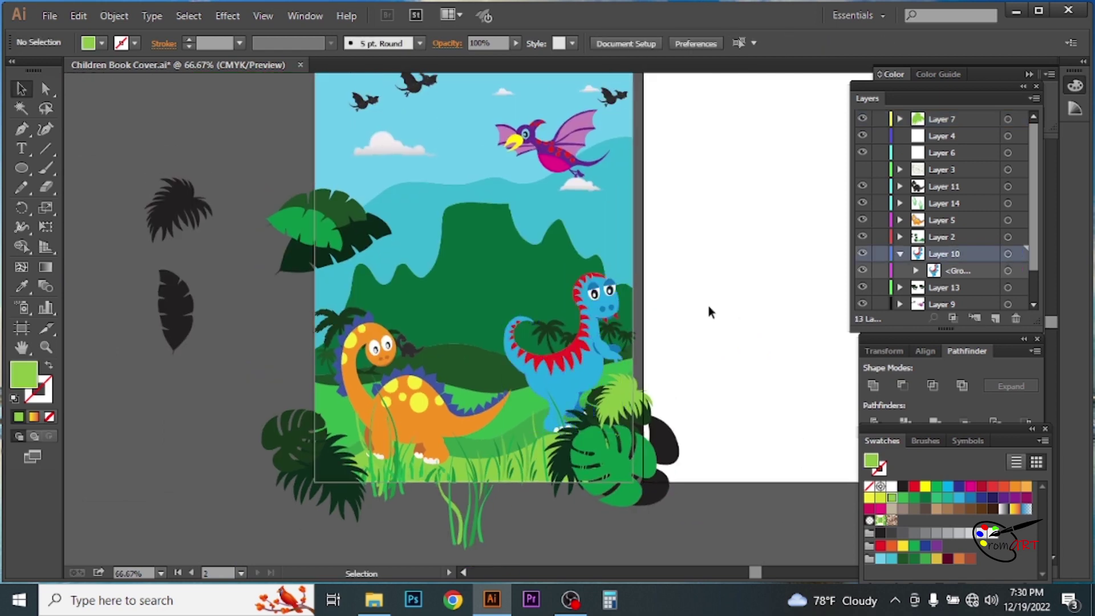
left_click_drag(706, 286, 714, 313)
left_click(563, 391)
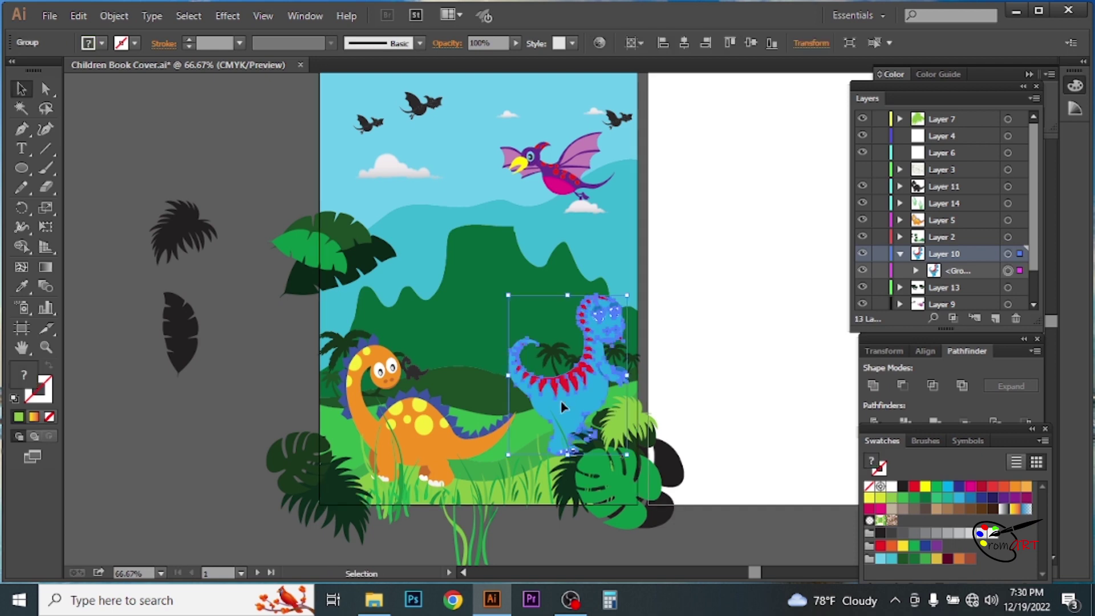
left_click_drag(562, 407, 542, 404)
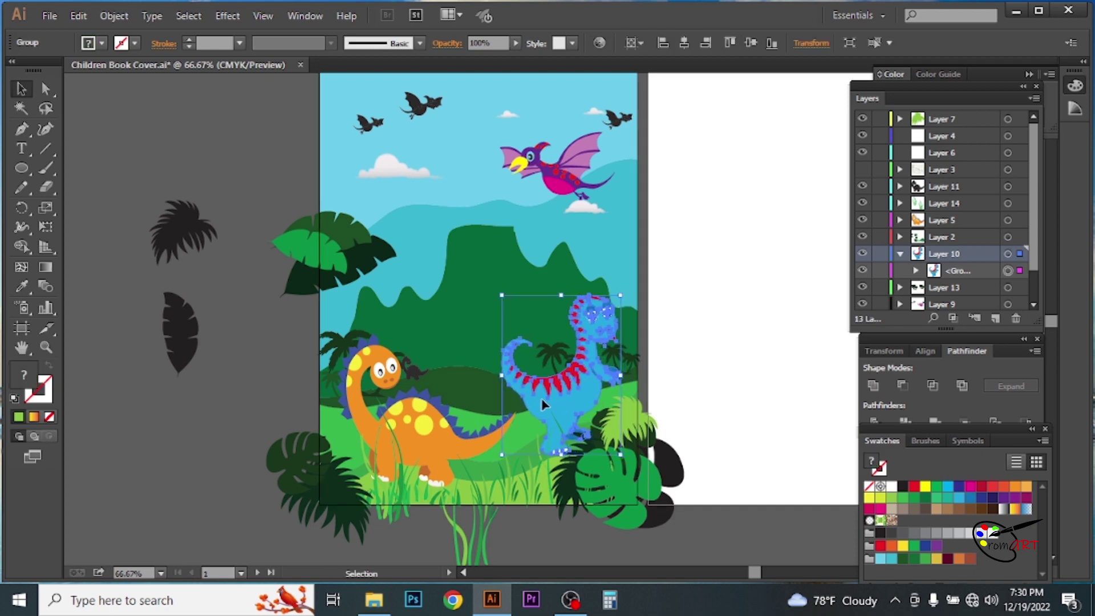
left_click_drag(623, 296, 631, 284)
left_click(420, 421)
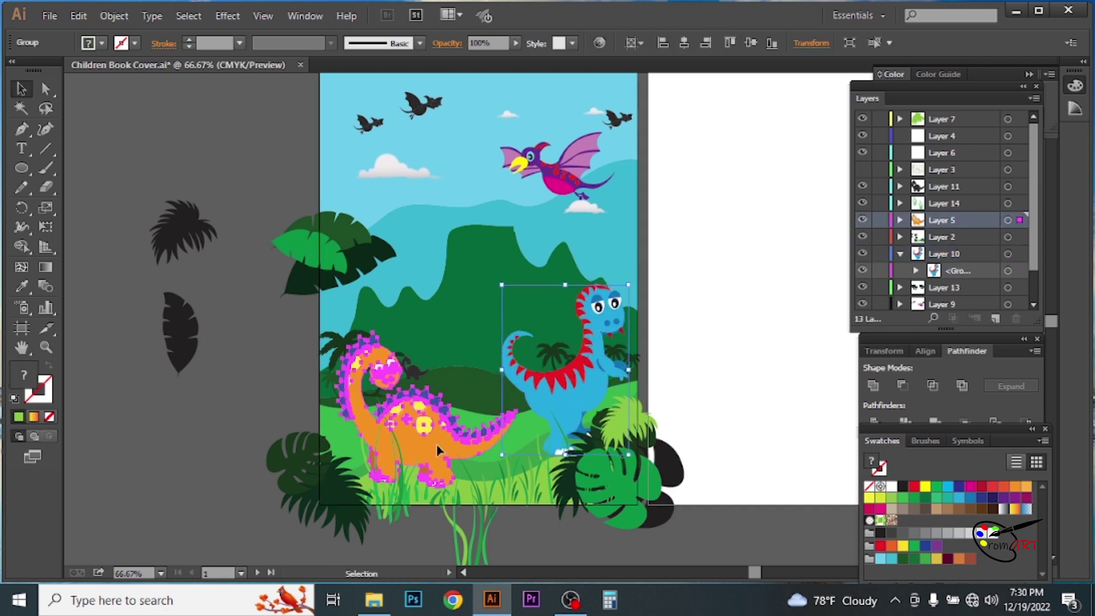
left_click_drag(516, 333, 539, 312)
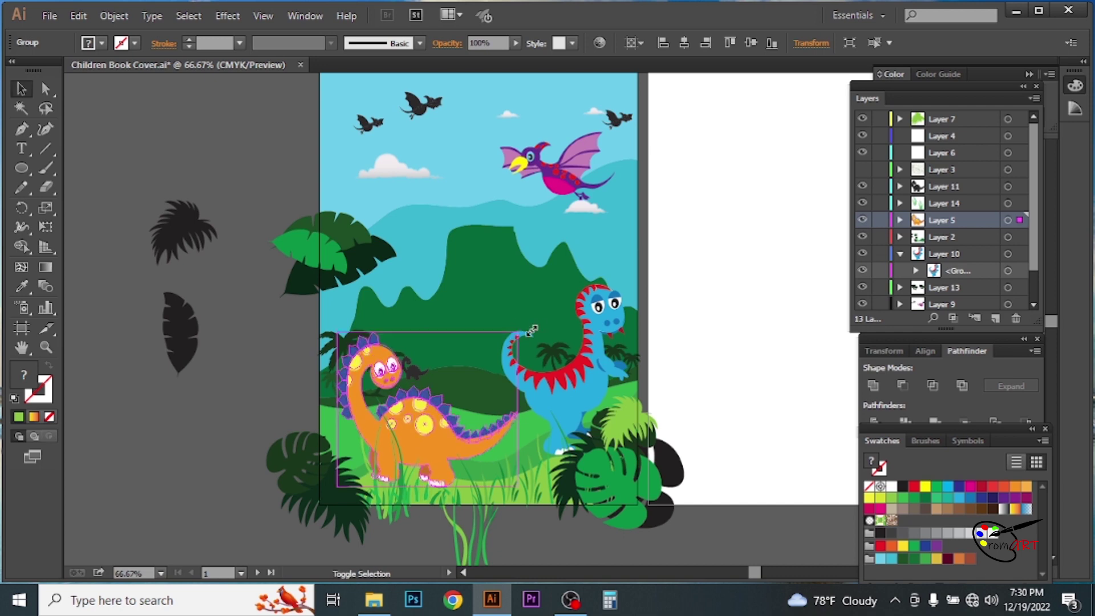
left_click(748, 349)
- Reposition the small dark dinosaur silhouette and Alt-drag a duplicate beside it
key("ctrl+plus")
left_click_drag(442, 257, 519, 261)
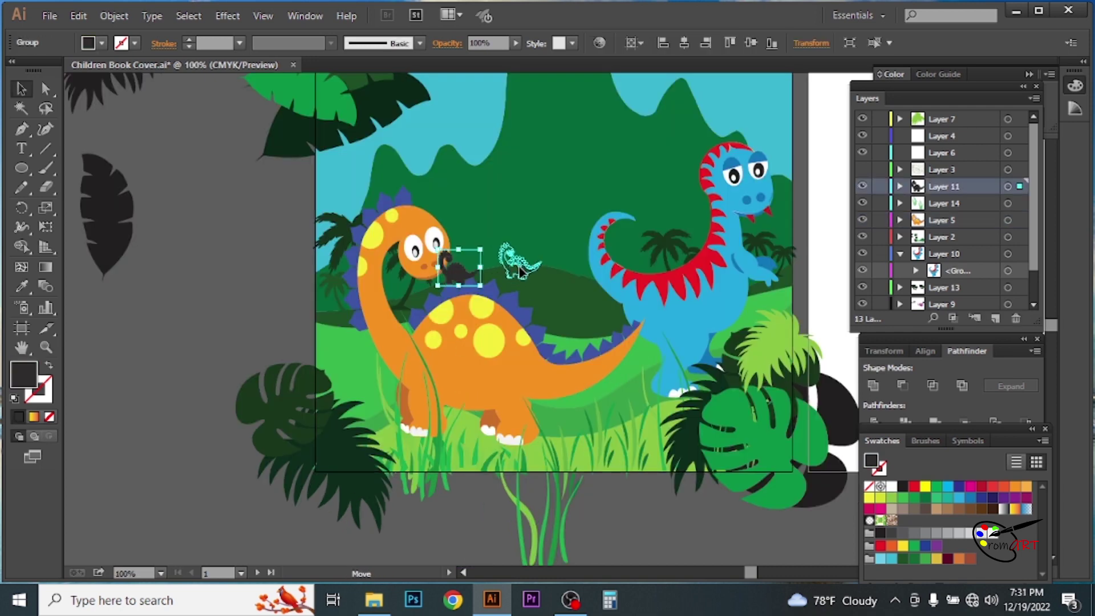
left_click(829, 275)
scroll(574, 240, "up", 1)
left_click_drag(459, 280, 520, 292)
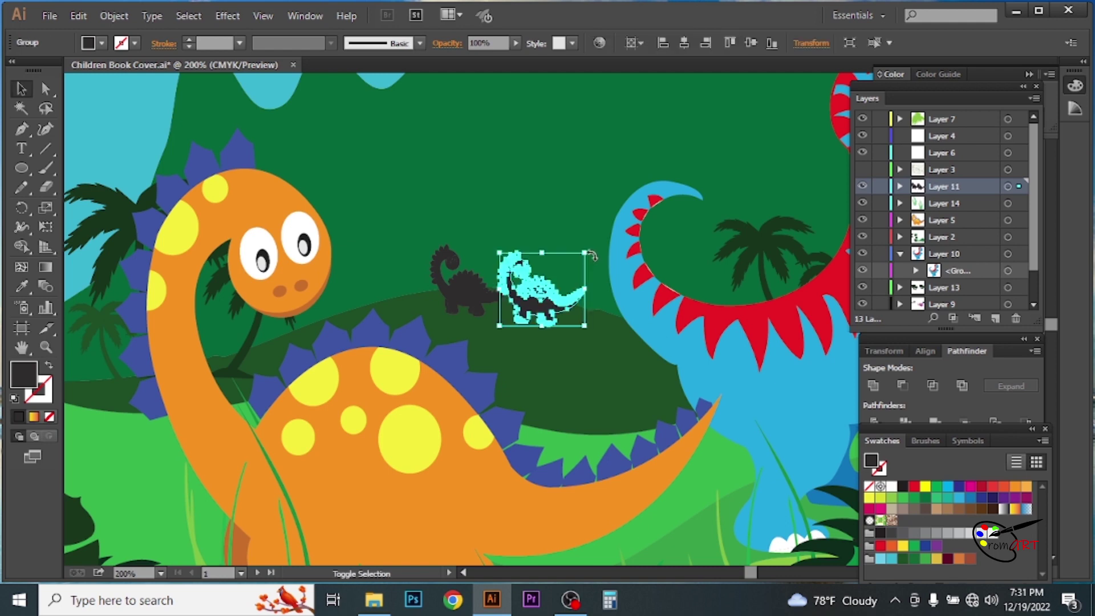
left_click(554, 234)
key("ctrl+0")
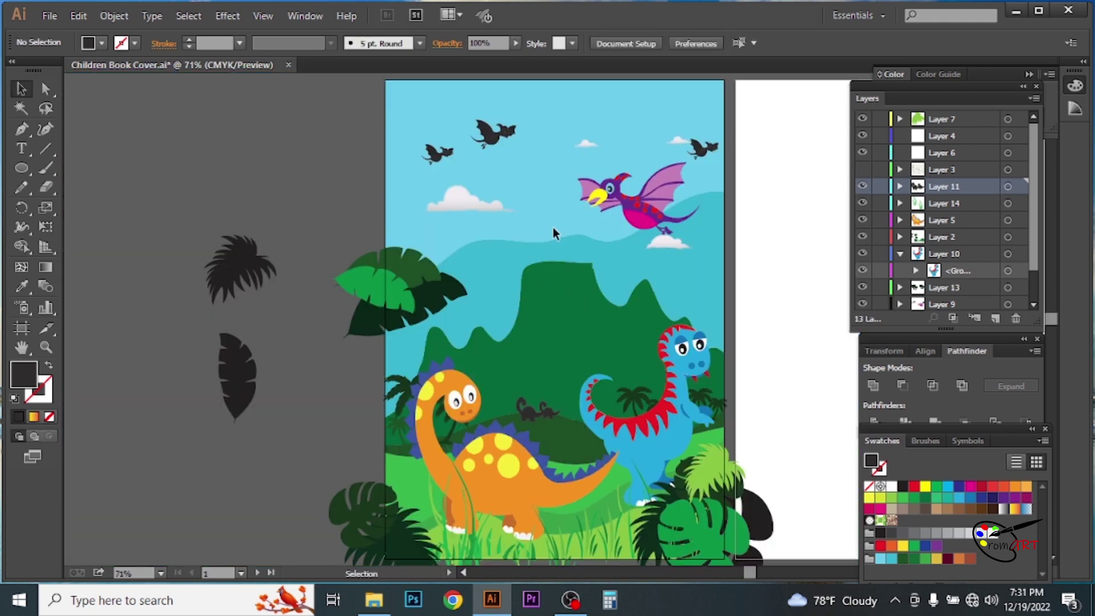
left_click_drag(551, 234, 520, 239)
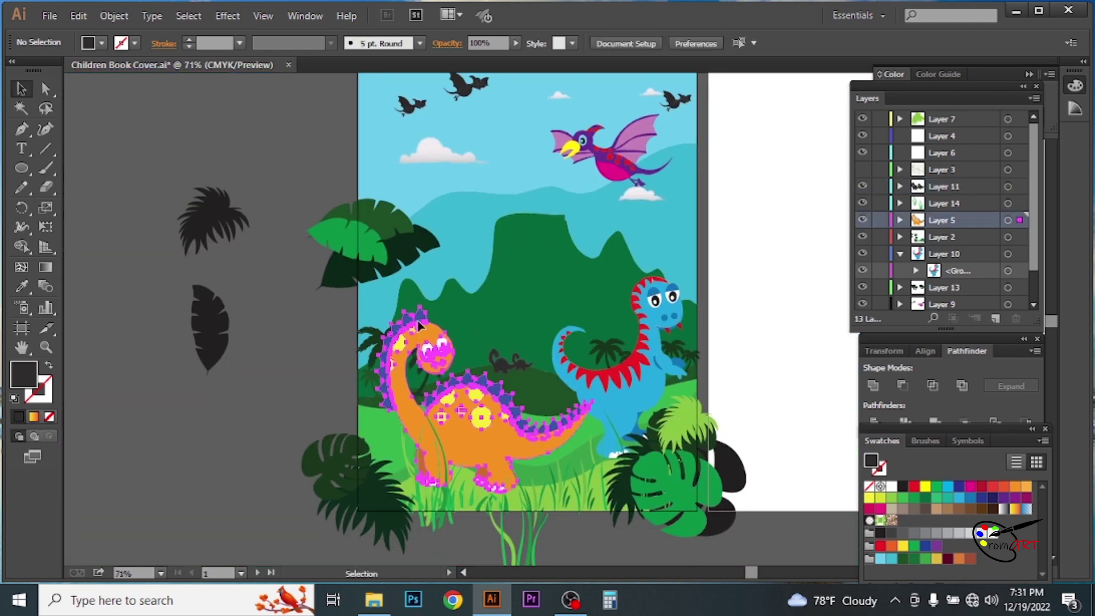
left_click(450, 359)
left_click(771, 336)
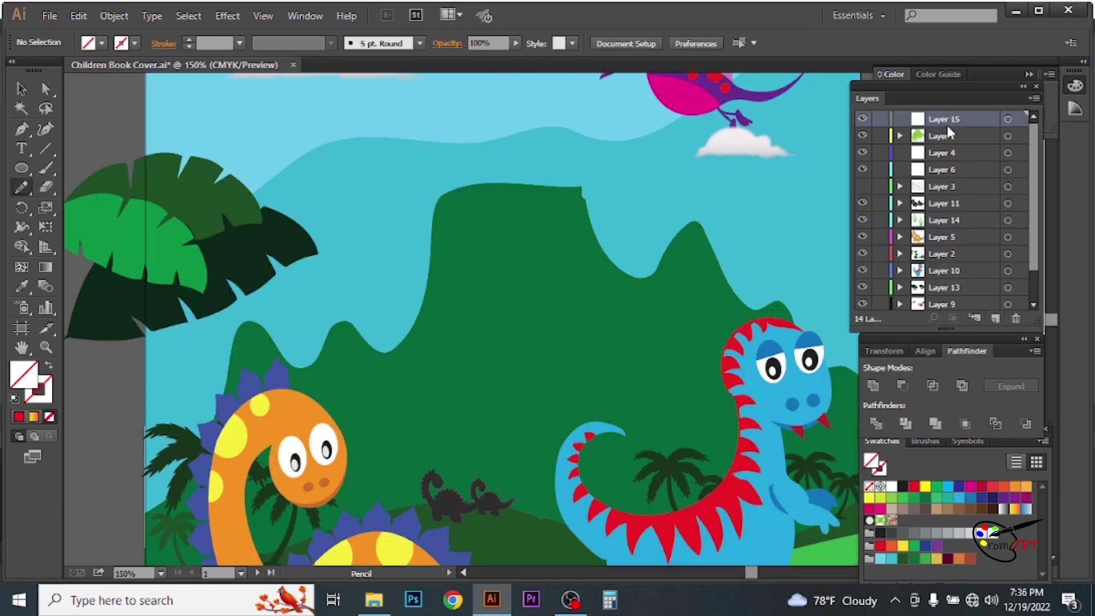
- Set and confirm the Pencil tool options for freehand drawing
double_click(21, 187)
key("Return")
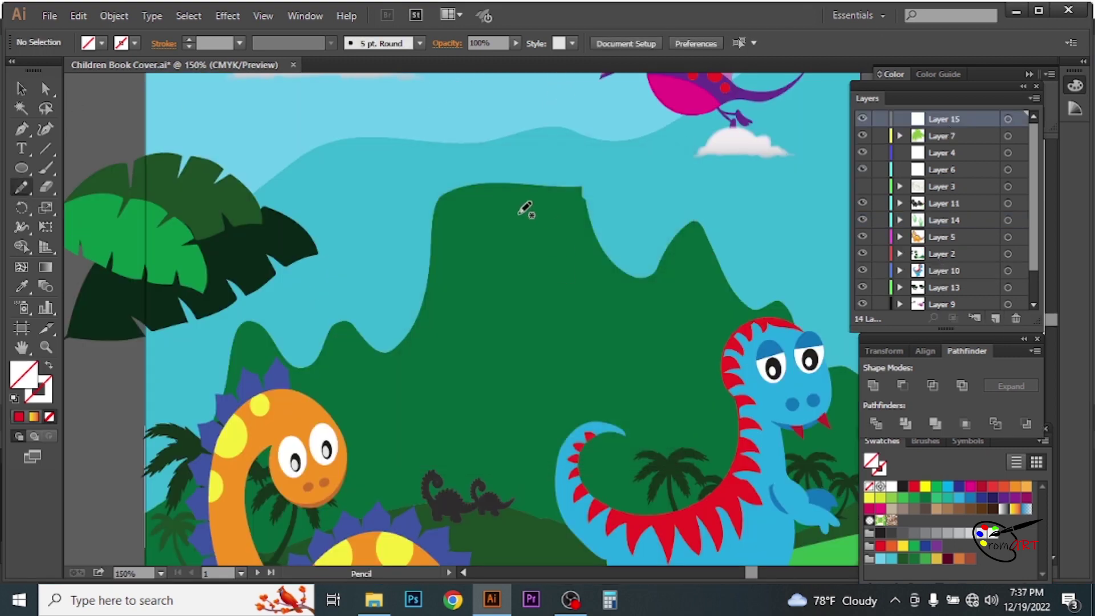
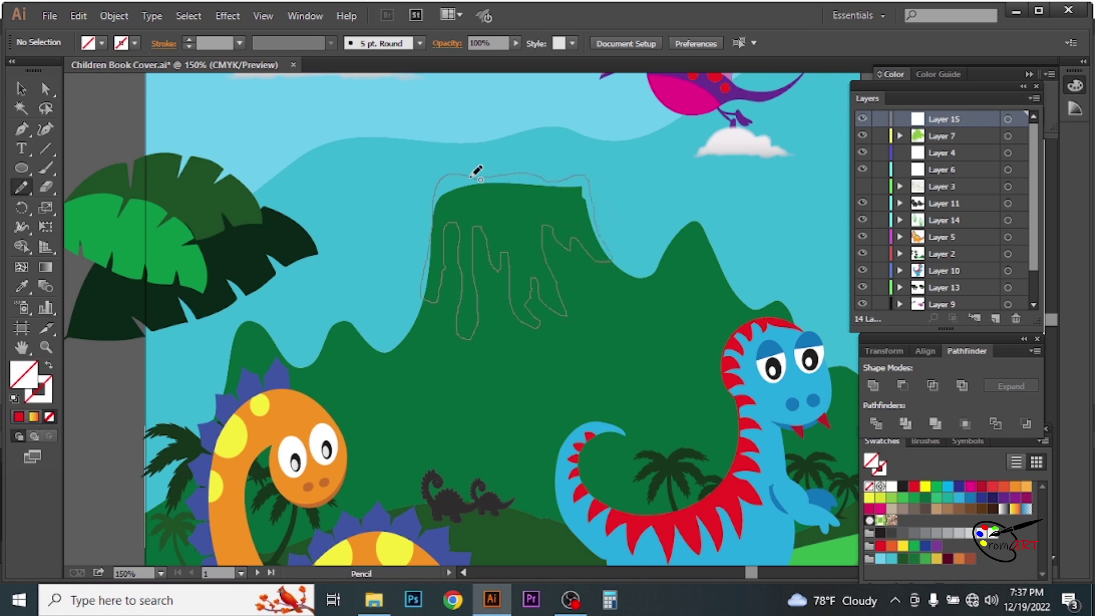
- Draw a dripping lava shape over the volcano top and fill it mustard yellow
left_click_drag(476, 170, 567, 171)
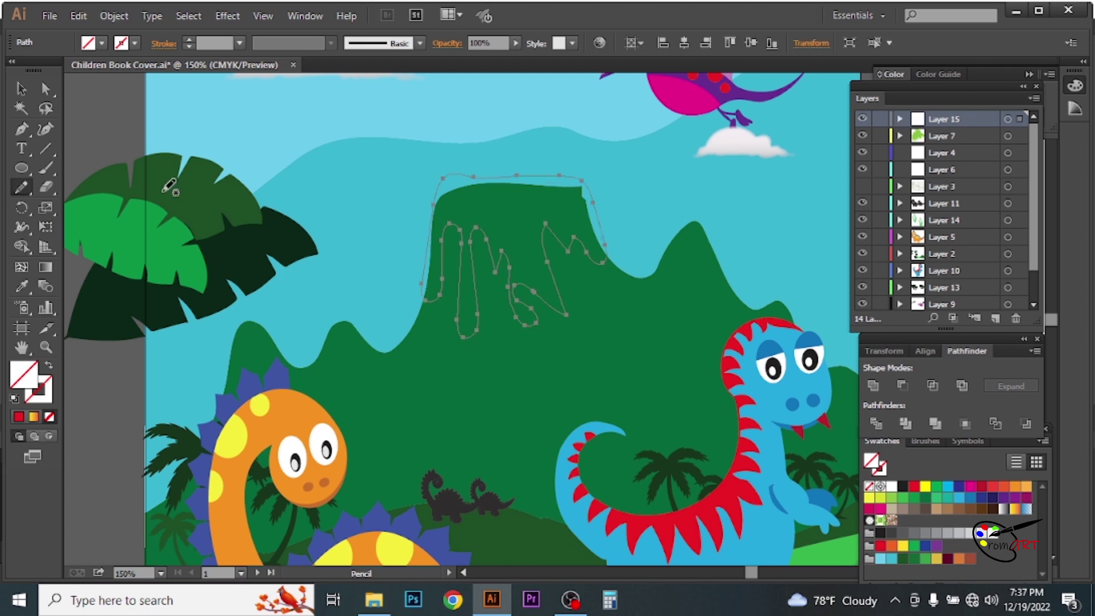
left_click(101, 43)
left_click(10, 81)
left_click(68, 71)
double_click(25, 376)
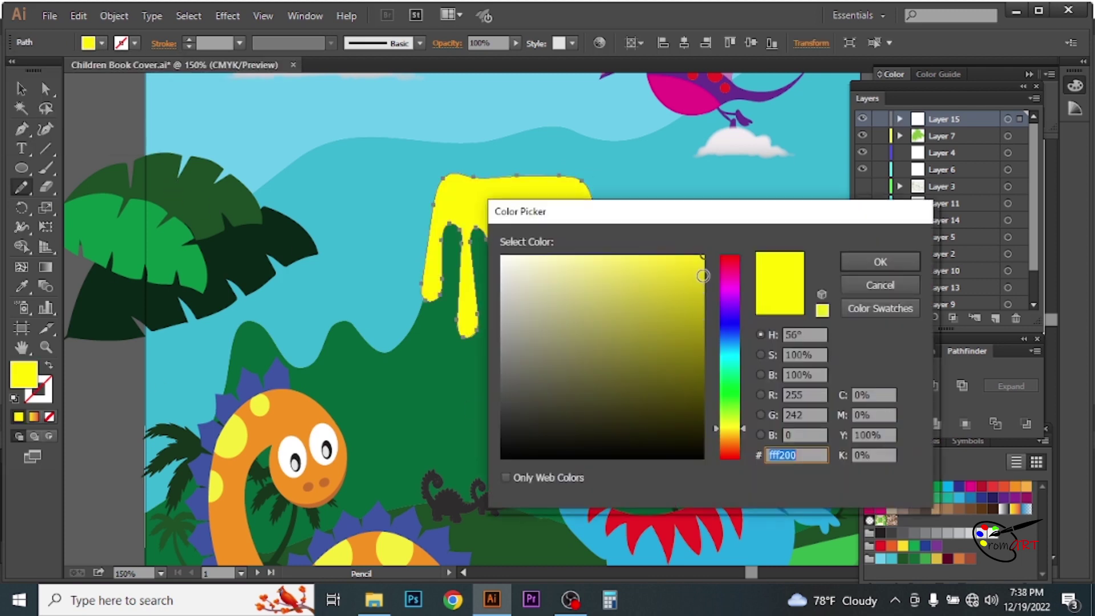
left_click_drag(730, 428, 729, 433)
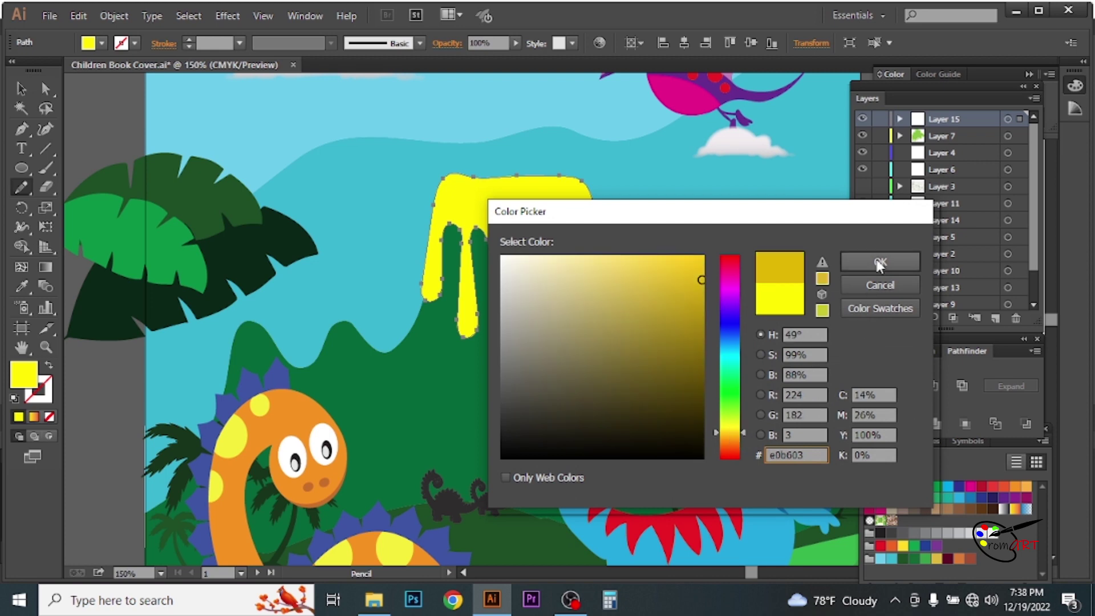
left_click(880, 262)
double_click(26, 376)
left_click(699, 268)
left_click(885, 261)
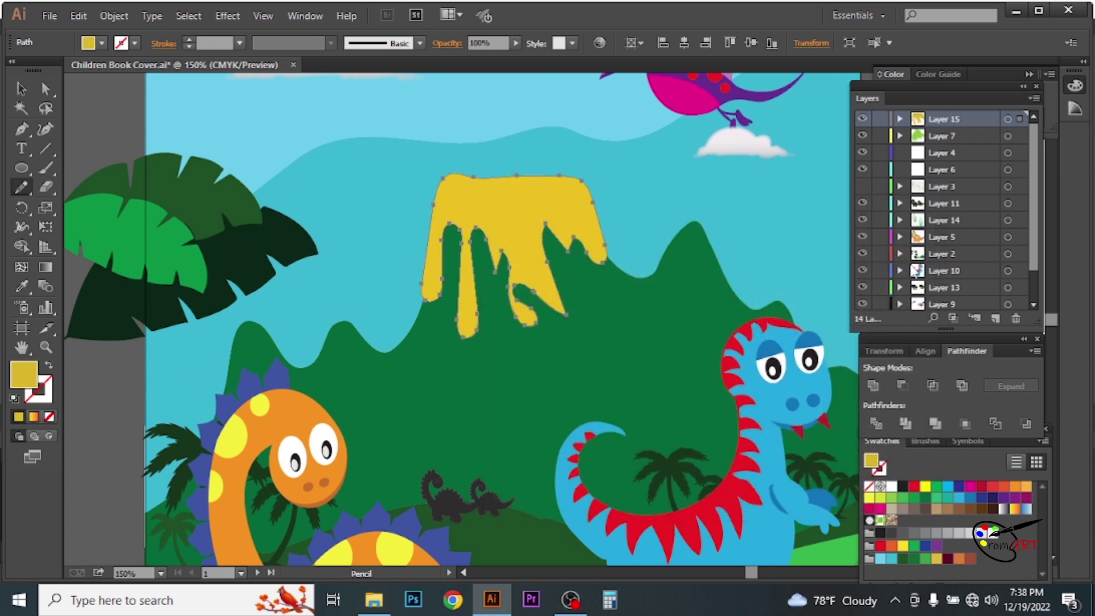
- Draw a crater shape across the lava top and fill it with a brown swatch
key("a")
key("ctrl+plus")
key("ctrl+plus")
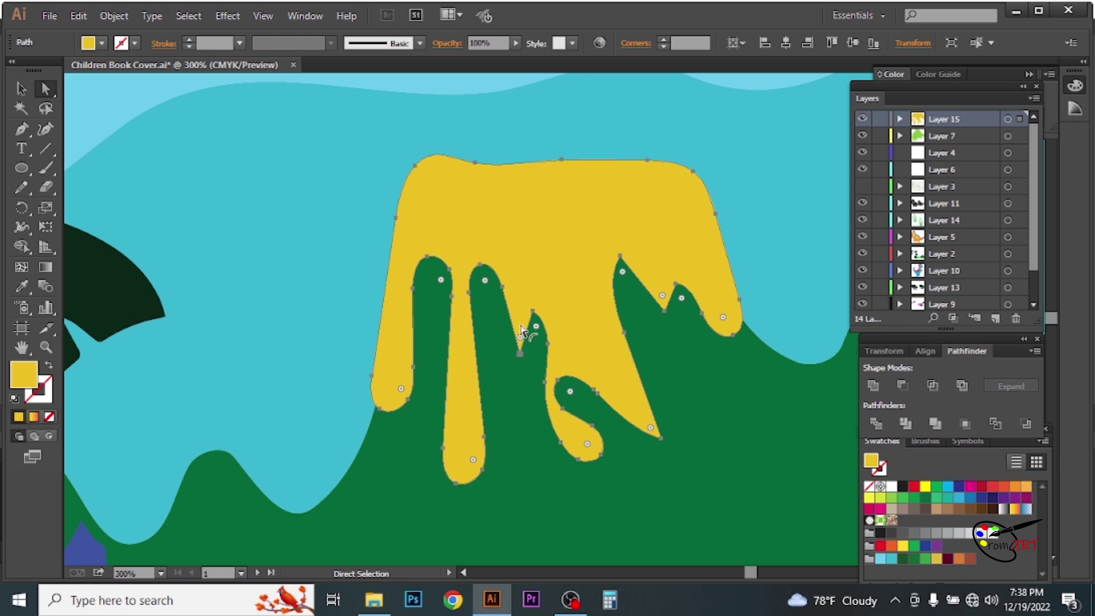
key("v")
key("ctrl+shift+a")
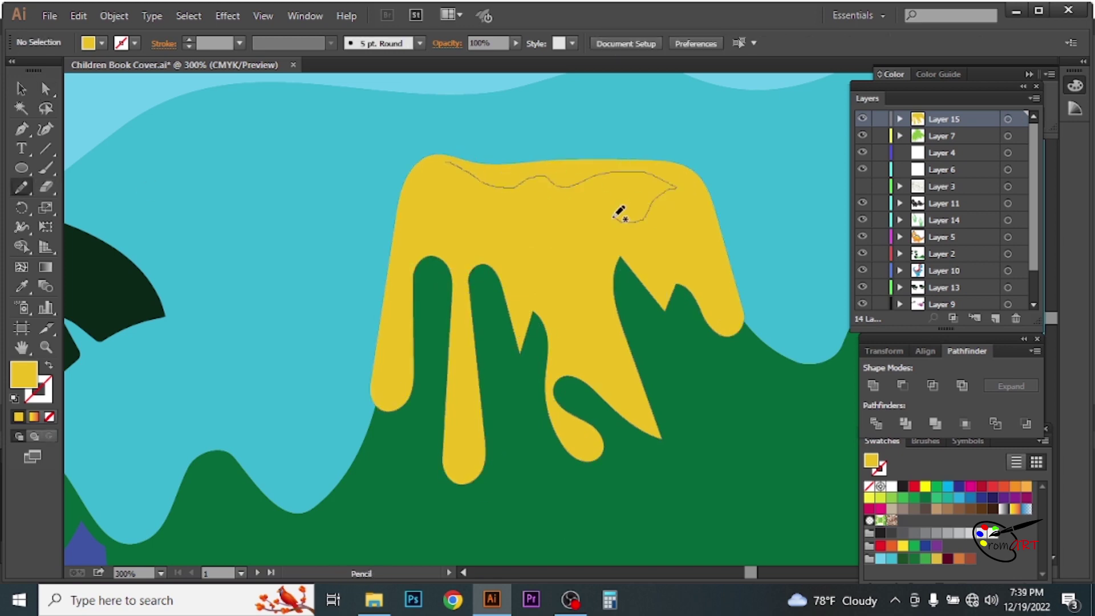
left_click_drag(493, 209, 450, 162)
key("a")
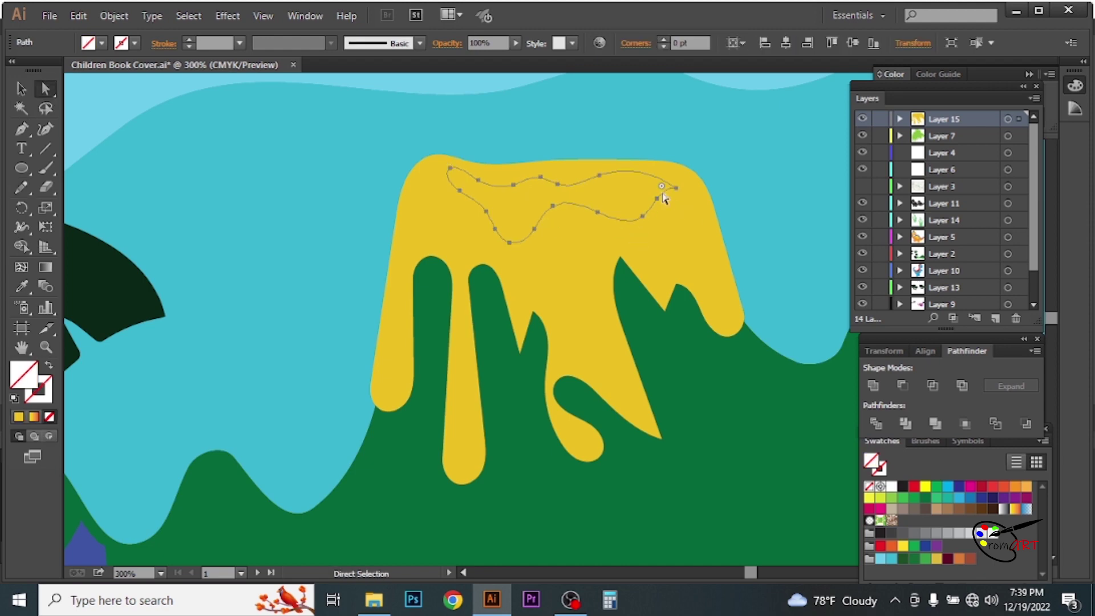
key("v")
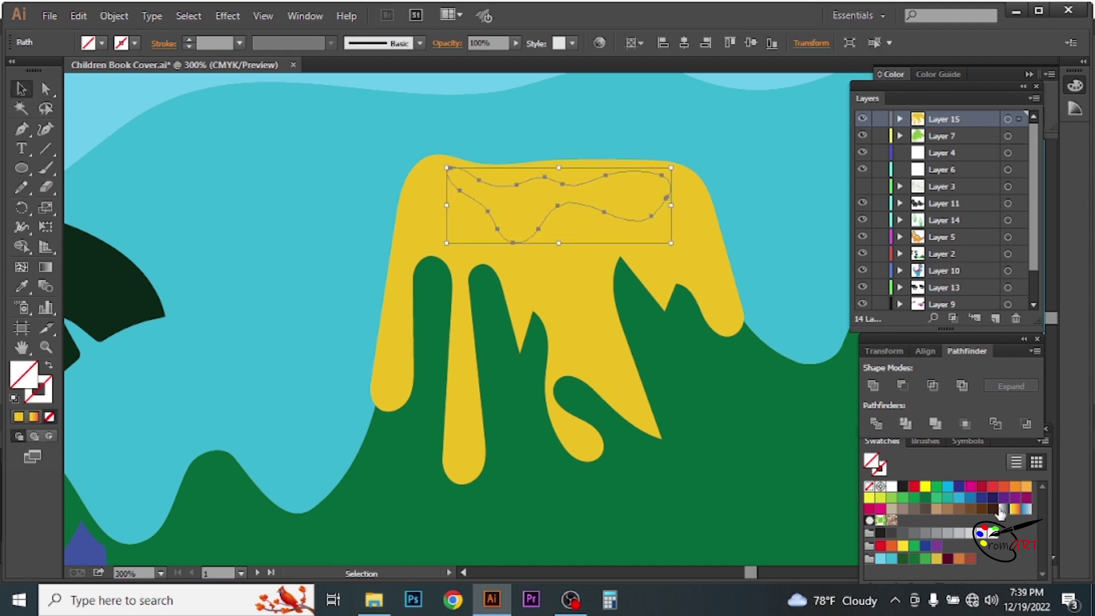
left_click(981, 509)
left_click(267, 174)
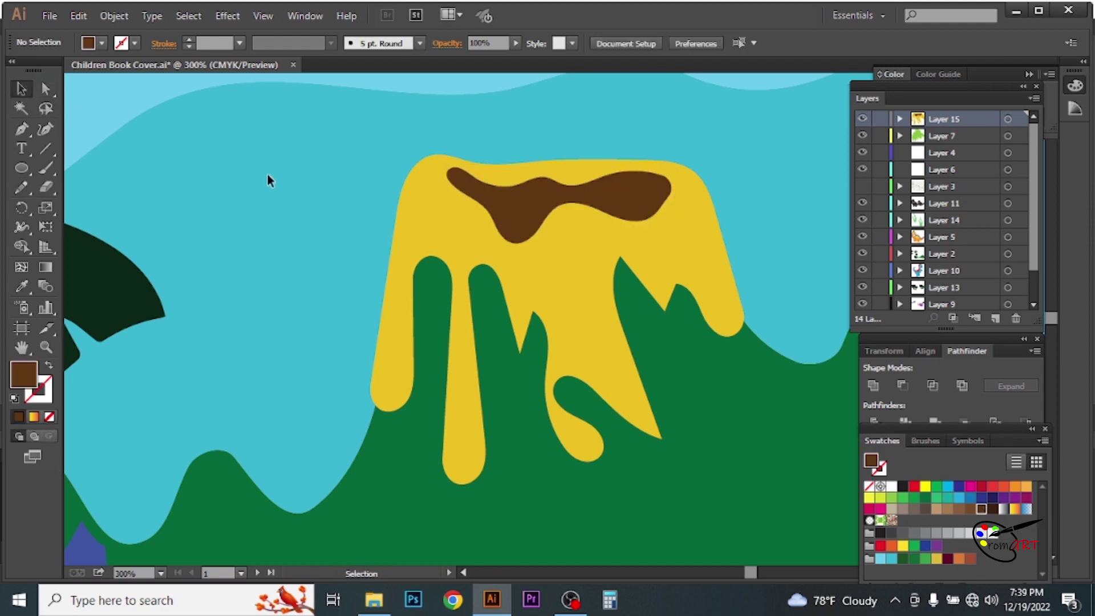
left_click(566, 243, "alt")
scroll(599, 271, "up", 3)
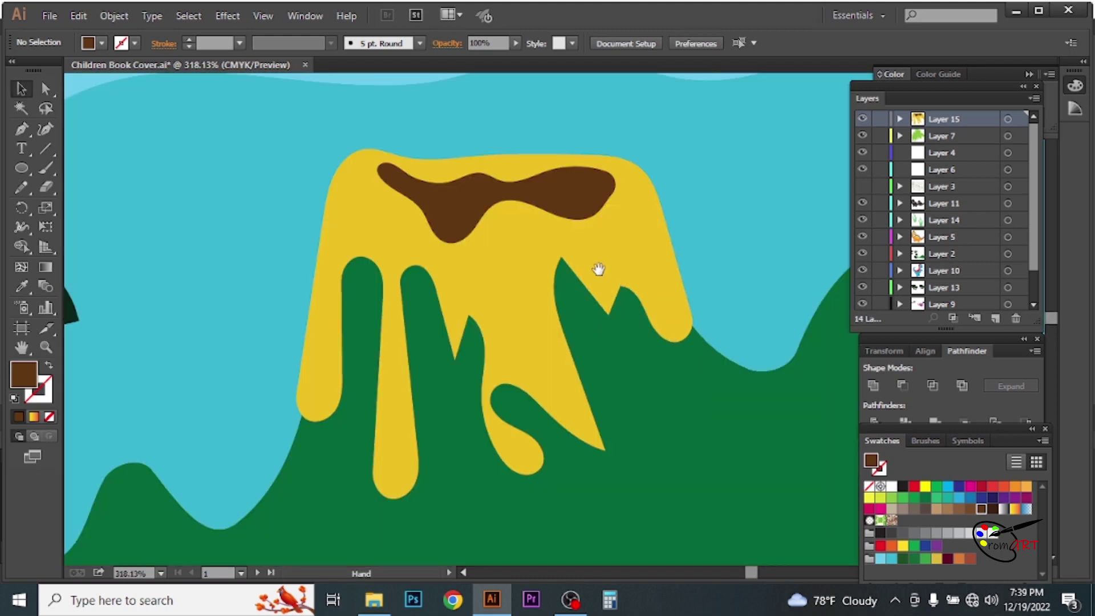
- Drag the lava's sharp tip and notch points along its lower edge into rounded curves
key("v")
left_click(625, 308)
key("a")
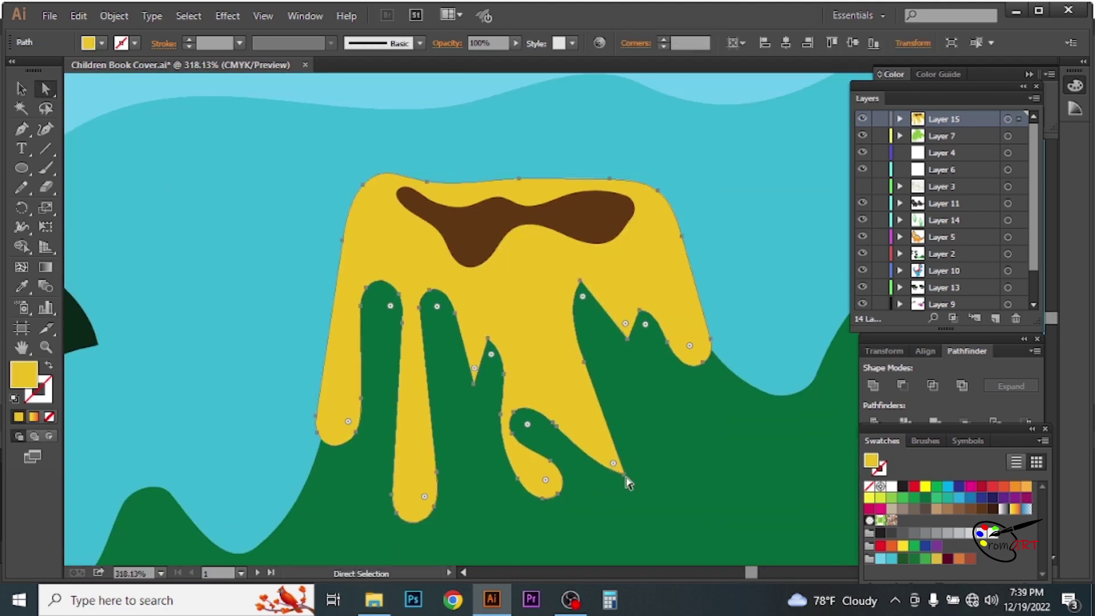
key("ctrl+shift+a")
left_click(643, 490)
left_click_drag(557, 337, 623, 403)
left_click(611, 392)
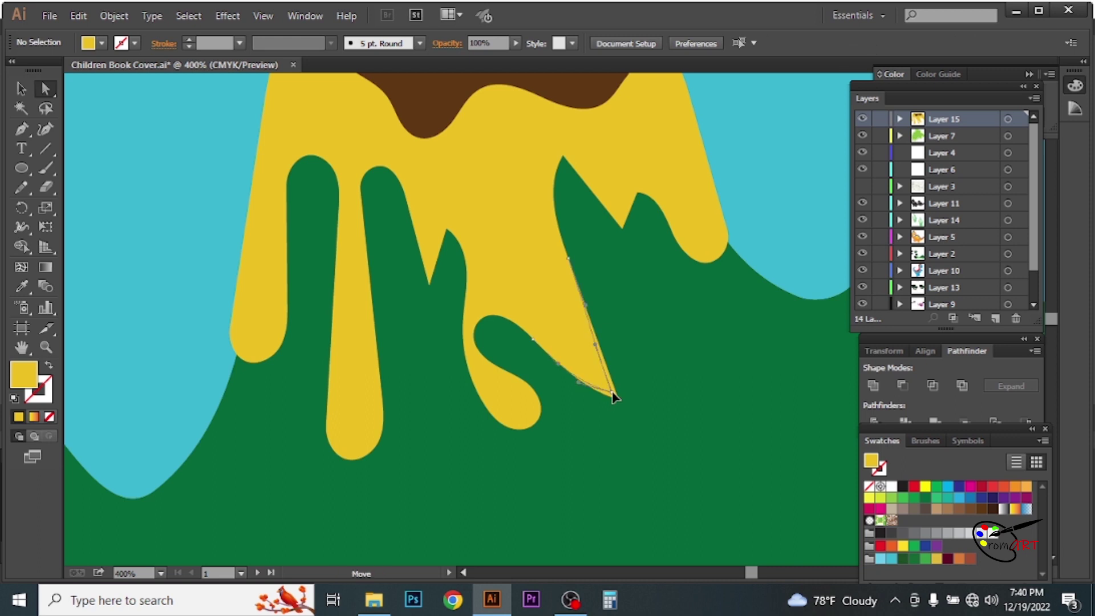
left_click_drag(562, 157, 576, 184)
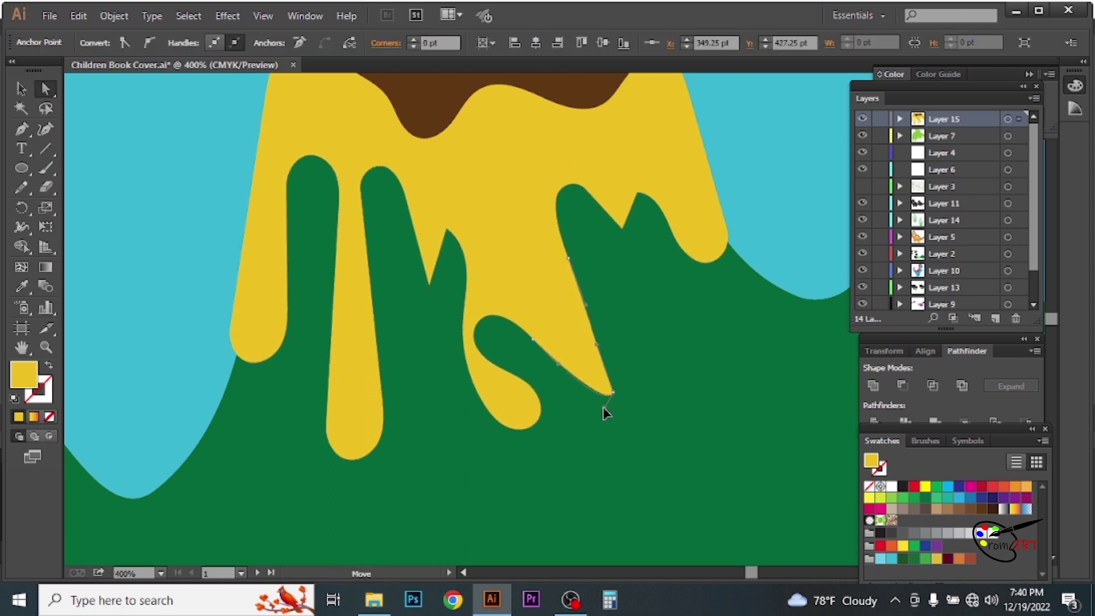
left_click_drag(620, 228, 623, 215)
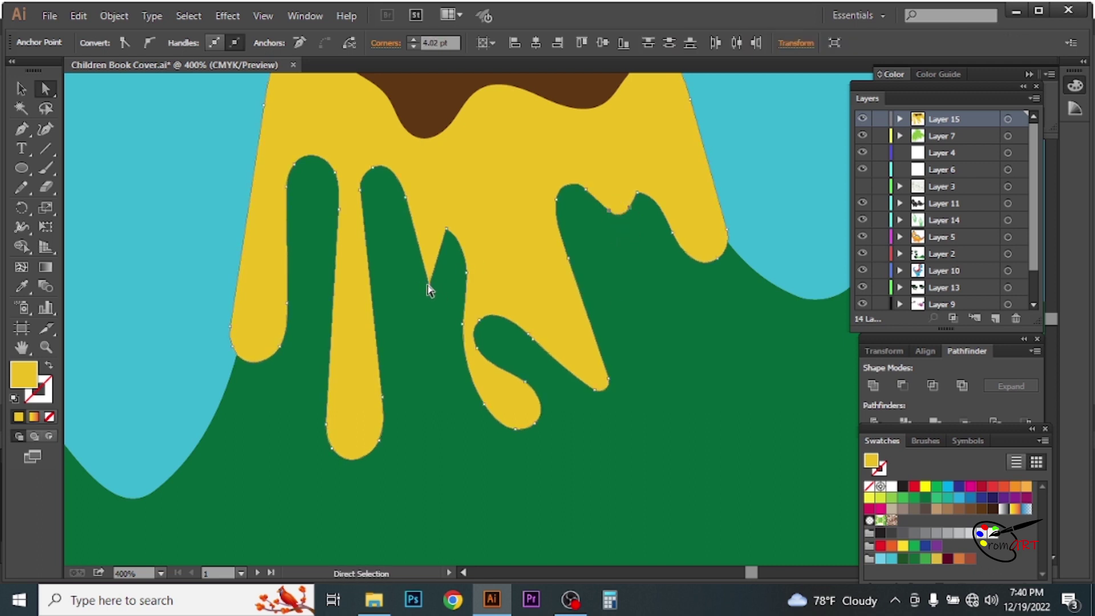
left_click_drag(429, 288, 431, 252)
left_click_drag(610, 262, 663, 397)
key("ctrl+shift+a")
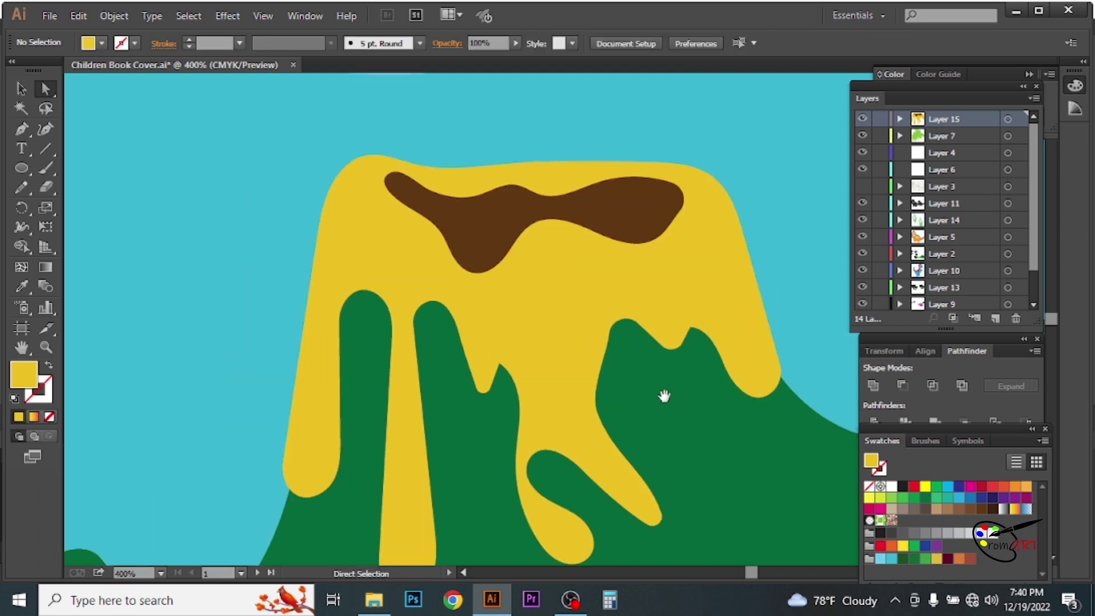
left_click_drag(555, 148, 548, 273)
- Draw three splash drops above the crater, each filled with the crater's brown via Eyedropper
key("i")
left_click(464, 349)
key("a")
key("n")
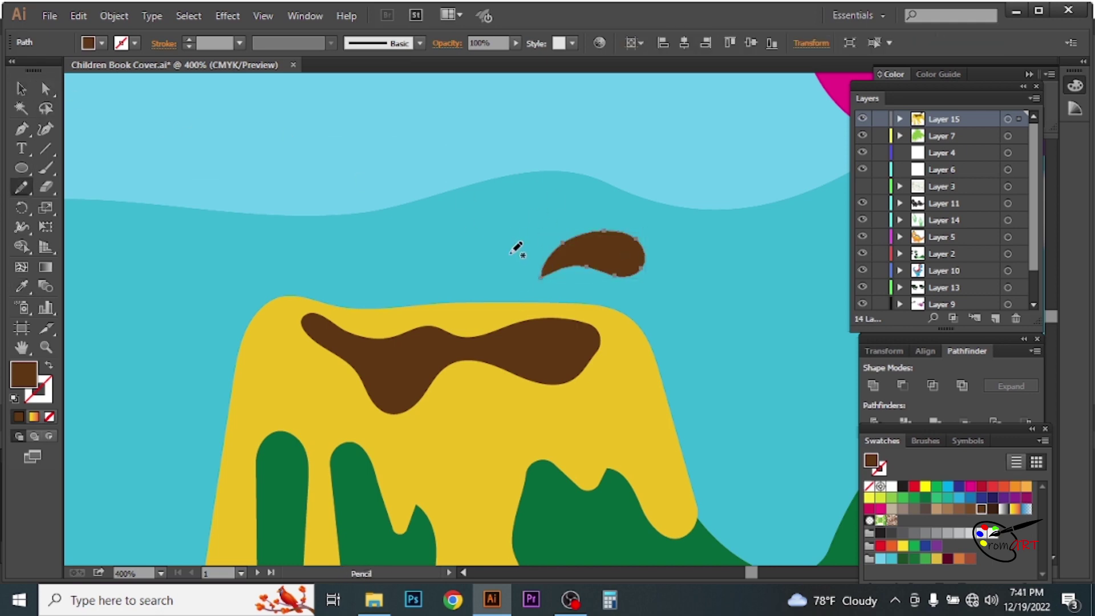
left_click_drag(550, 120, 508, 262)
key("i")
left_click(624, 259)
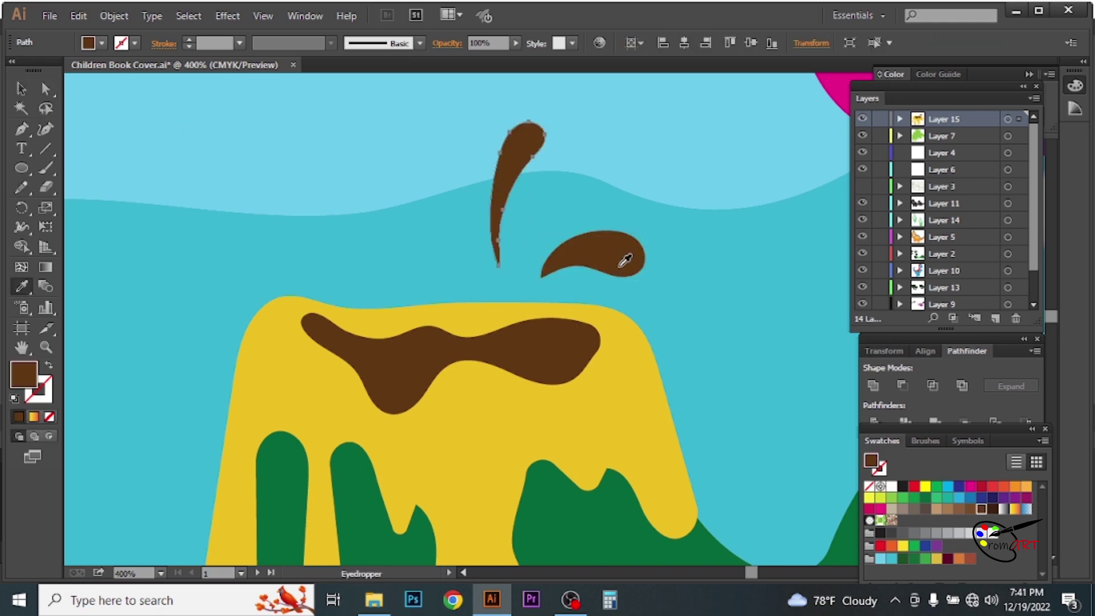
key("n")
left_click_drag(399, 264, 393, 273)
key("i")
left_click(516, 217)
- Move and rotate the splashes to fan around the crater, then view the whole page
key("v")
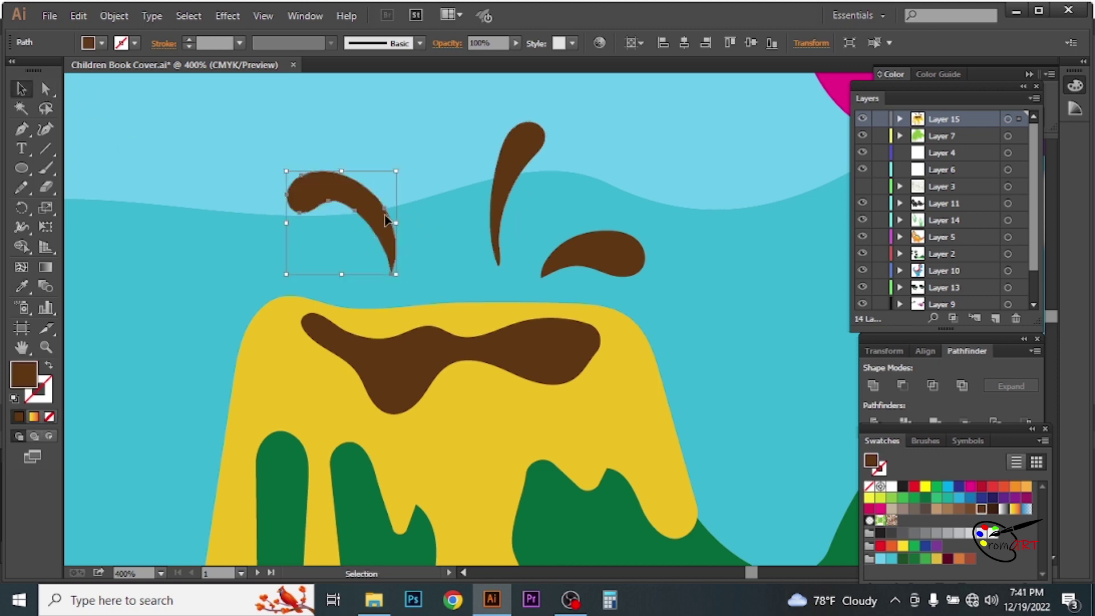
left_click_drag(386, 220, 394, 240)
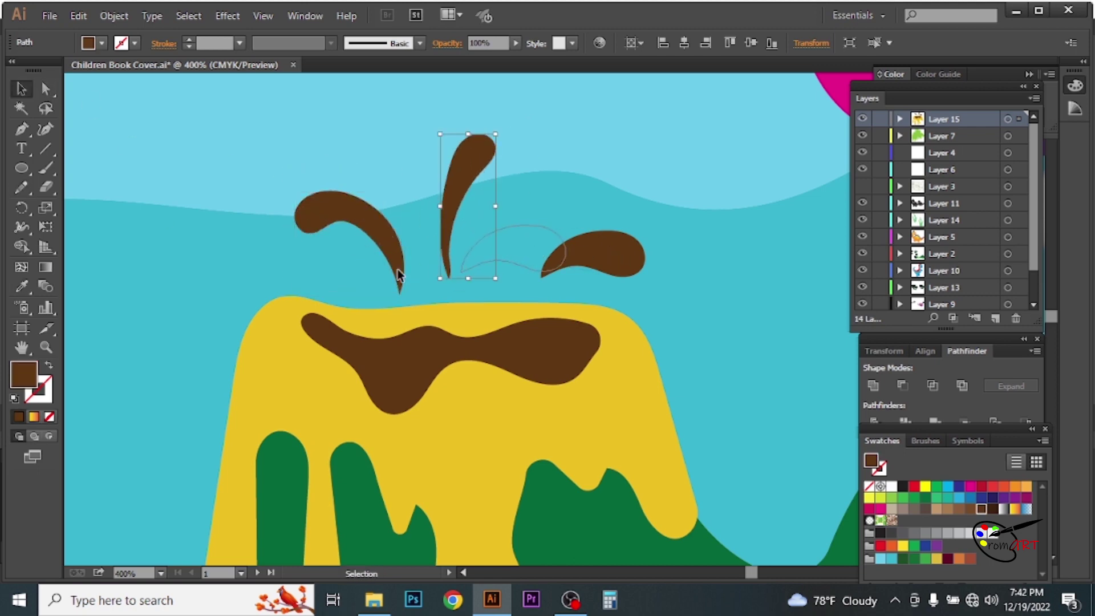
left_click_drag(619, 259, 539, 253)
left_click(342, 217)
mouse_move(407, 221)
left_mouse_down()
mouse_move(392, 214)
mouse_move(394, 186)
left_mouse_up()
left_click_drag(467, 171, 479, 165)
left_click(618, 215)
key("ctrl+0")
key("ctrl+1")
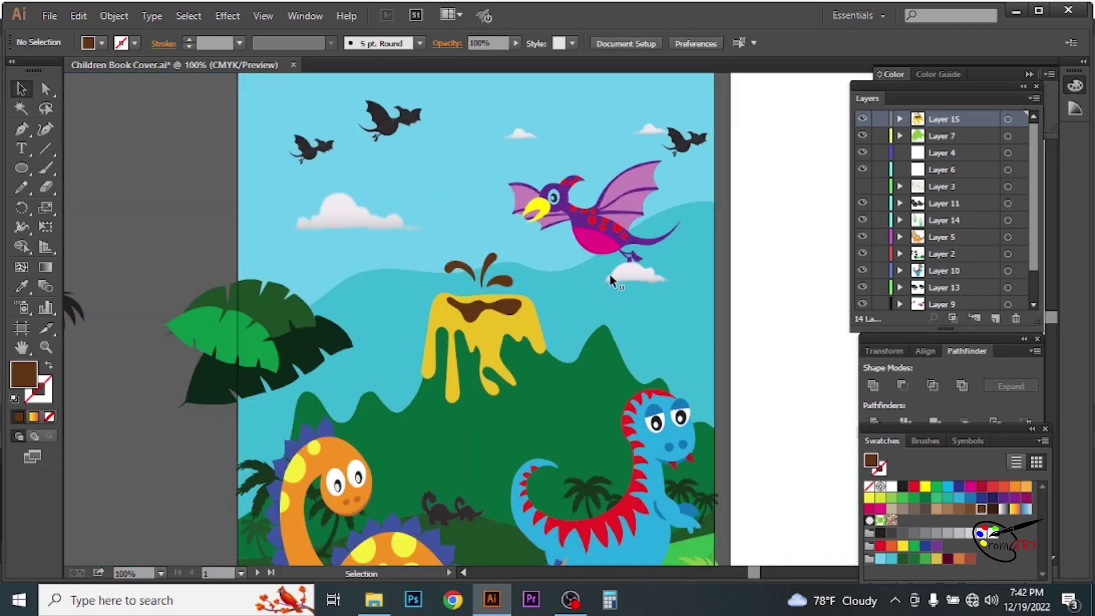
left_click(479, 285)
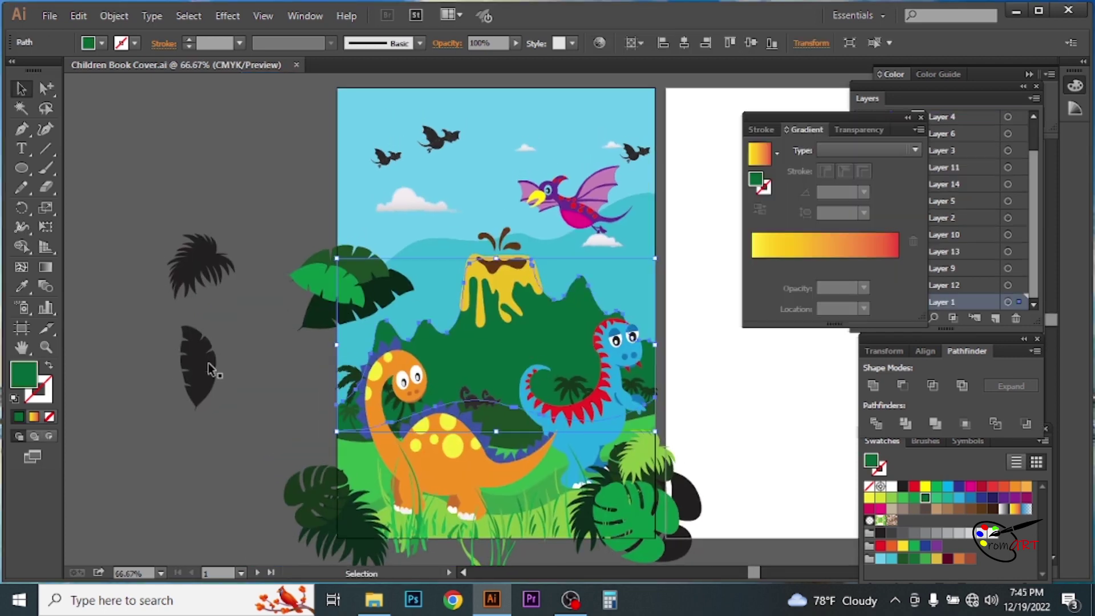
- Give the hill a vertical linear gradient running from yellow at the bottom to green at the top
left_click(35, 416)
mouse_move(793, 265)
left_mouse_down()
mouse_move(873, 265)
mouse_move(862, 269)
left_mouse_up()
left_click(46, 267)
left_click_drag(494, 300, 497, 393)
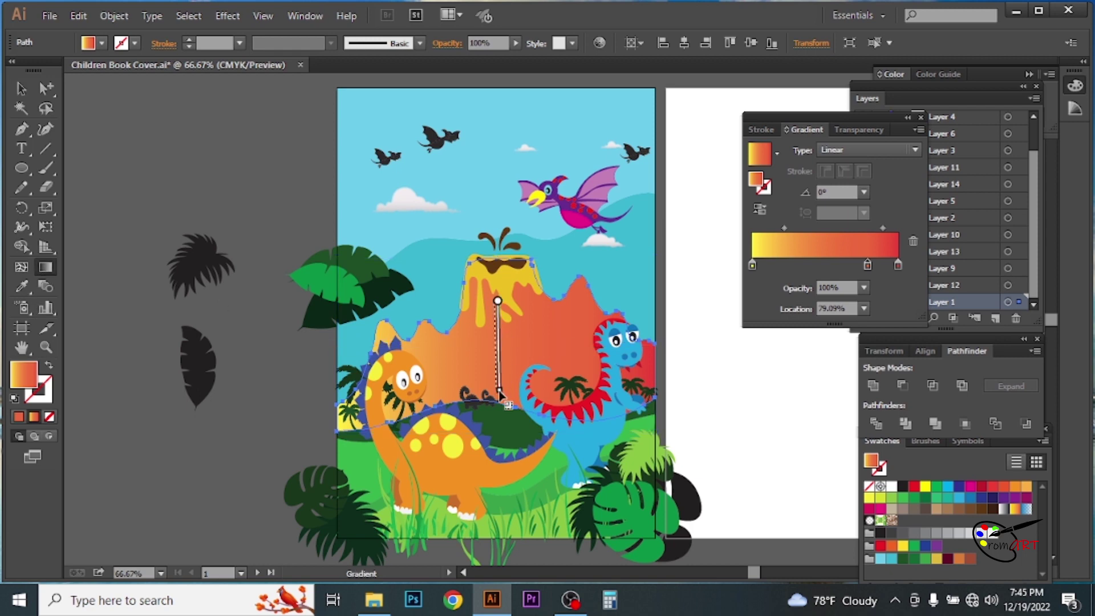
left_click_drag(867, 265, 878, 296)
double_click(898, 264)
left_click(946, 461)
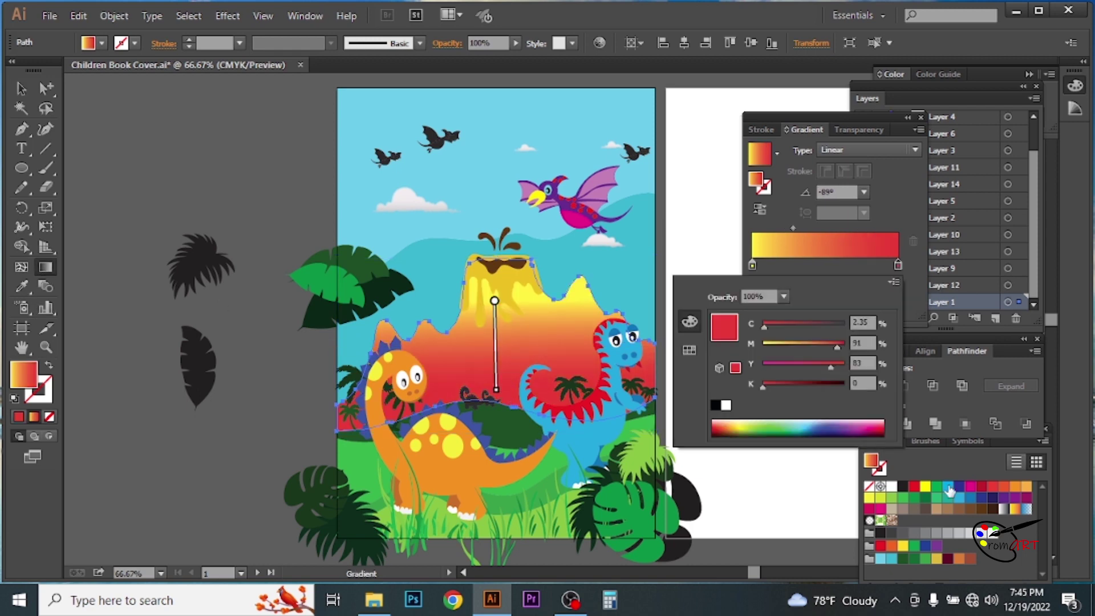
left_click_drag(925, 502, 897, 266)
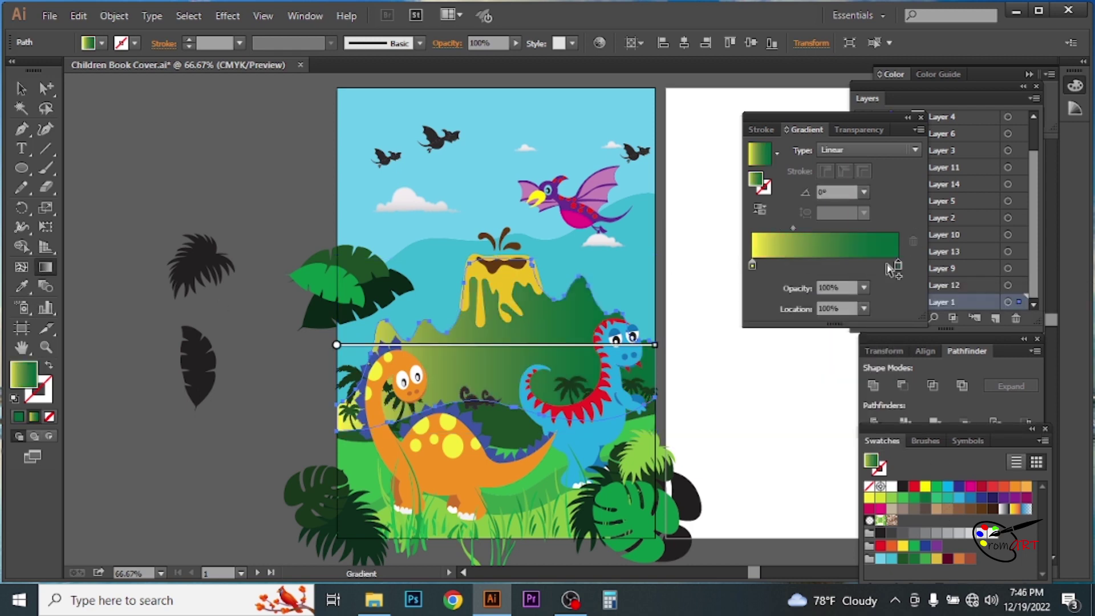
mouse_move(495, 304)
left_mouse_down()
mouse_move(496, 393)
mouse_move(494, 298)
left_mouse_up()
- Make the left stop green, move the right stop to 86.02% and darken it to deep green
left_click(752, 265)
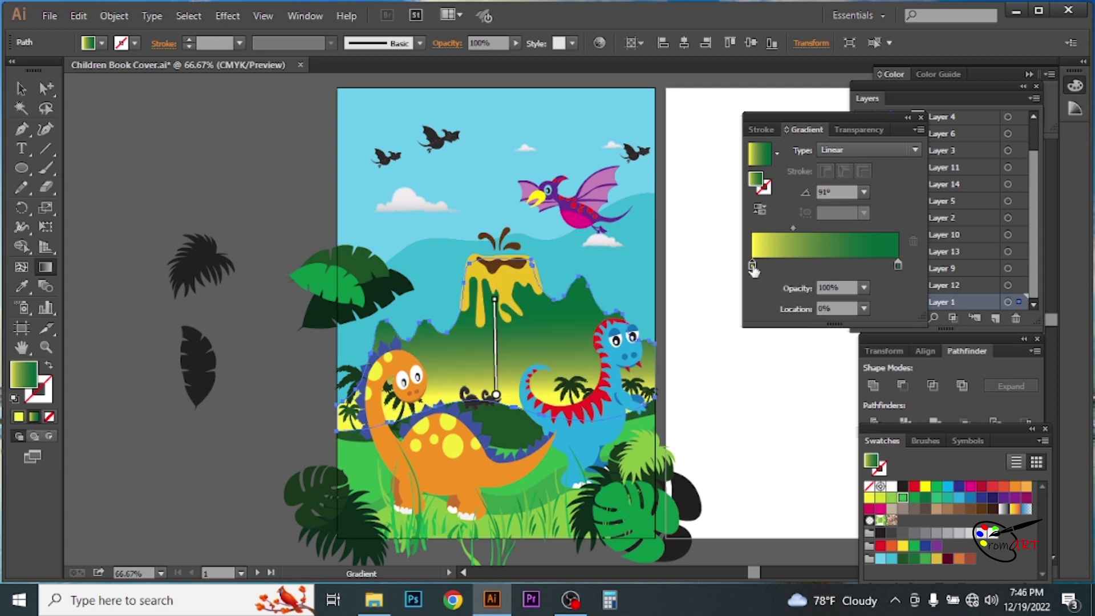
left_click_drag(753, 271, 753, 266)
left_click_drag(793, 228, 806, 228)
left_click_drag(897, 265, 878, 265)
double_click(896, 264)
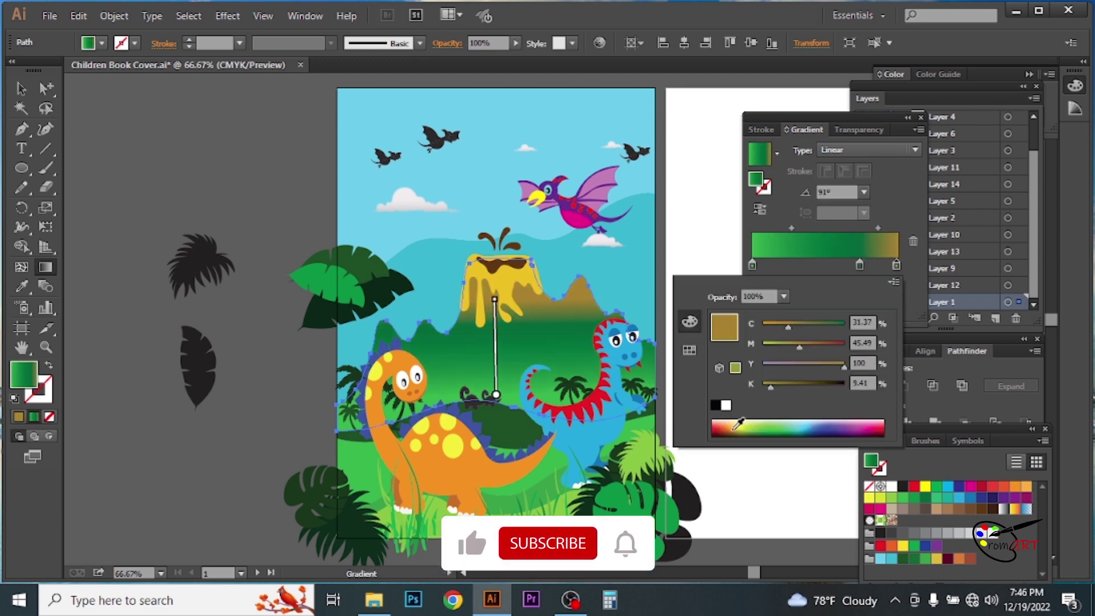
left_click_drag(799, 347, 807, 348)
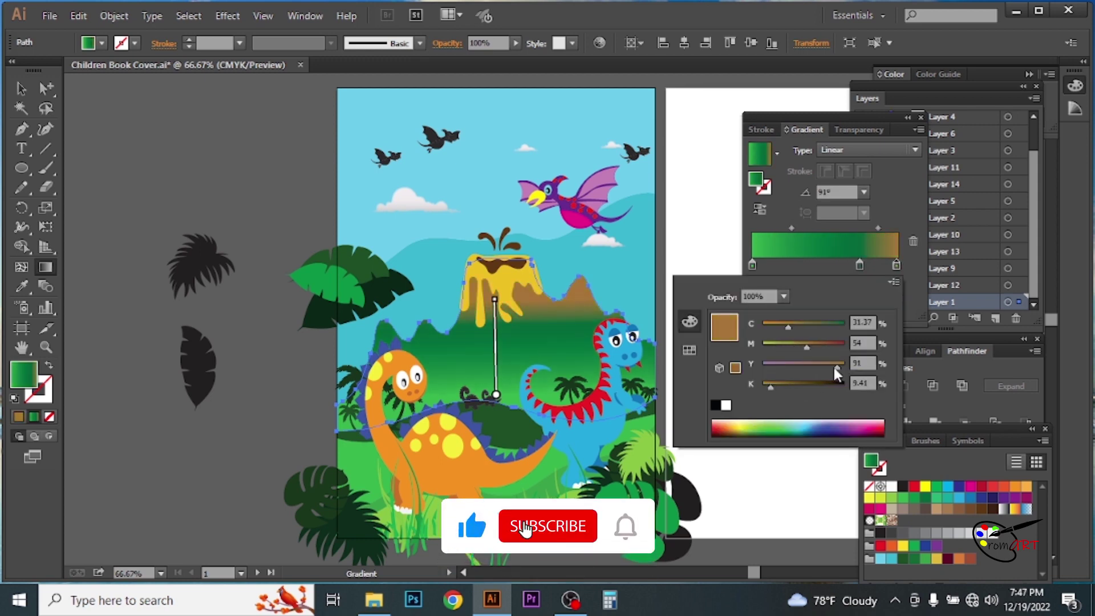
left_click_drag(859, 266, 850, 265)
left_click(896, 265)
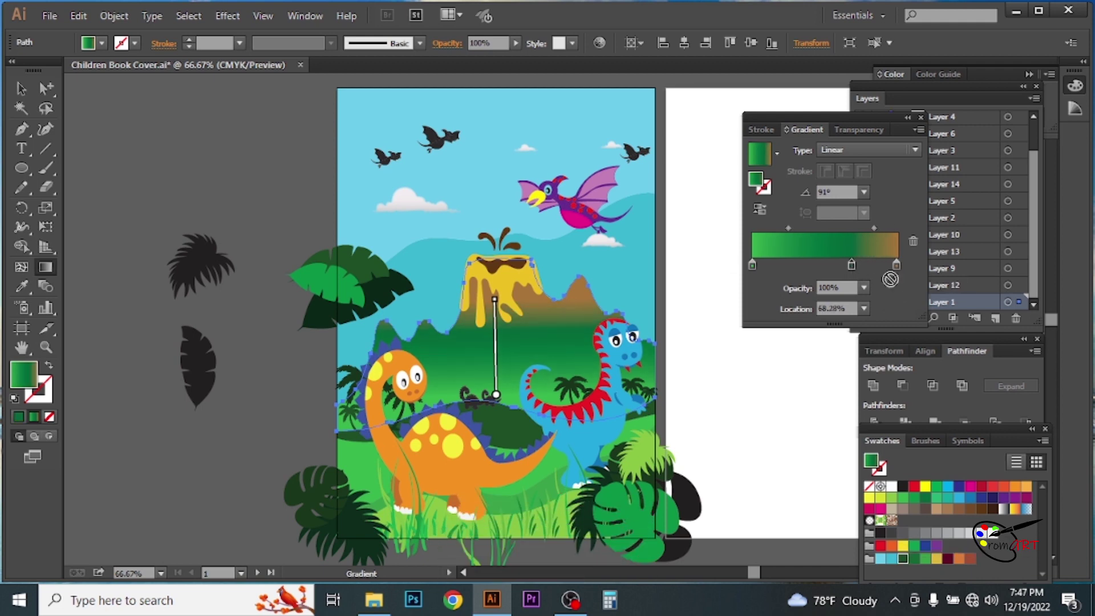
double_click(896, 264)
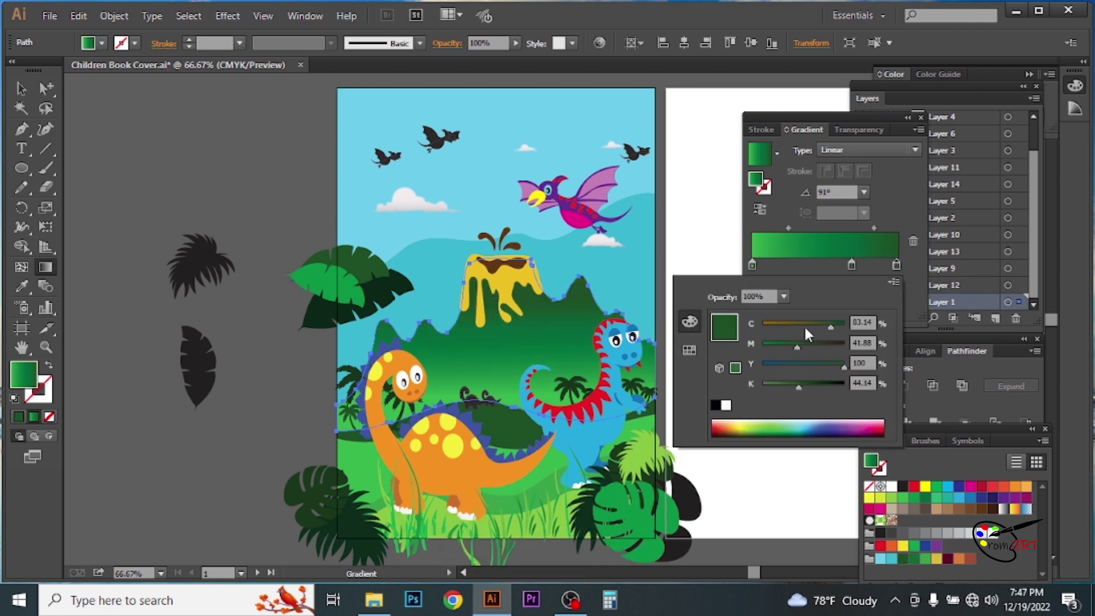
left_click_drag(803, 324, 812, 324)
key("Escape")
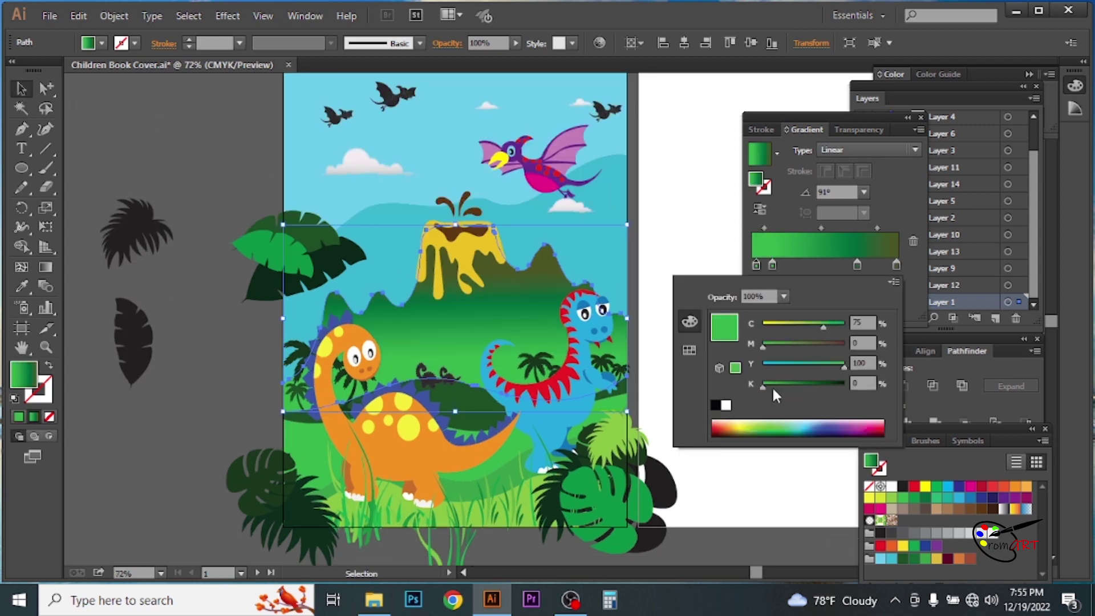
- Darken the stop colour slightly and tilt the hill's gradient to 82.1°
left_click(771, 386)
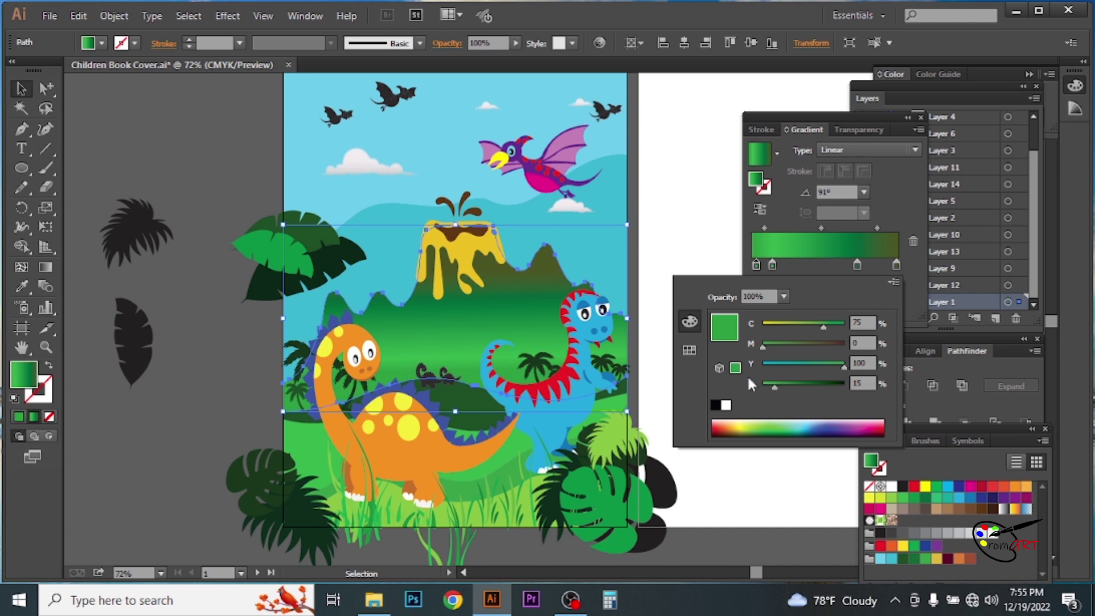
key("Escape")
key("g")
left_click_drag(456, 372, 471, 260)
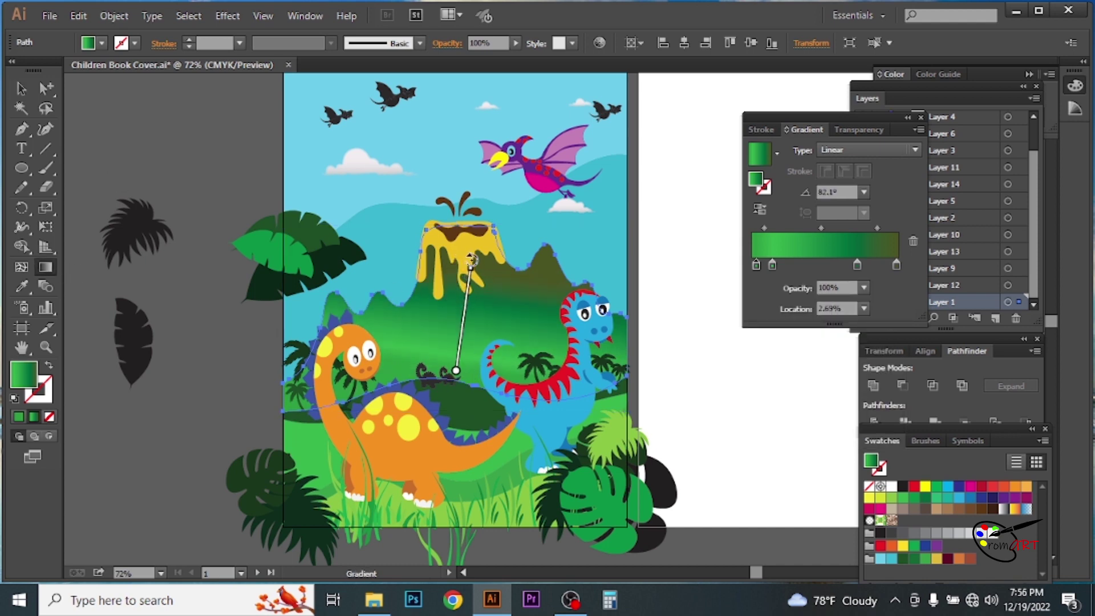
- Draw a flat ellipse under the orange dinosaur's foot
key("v")
key("ctrl+1")
key("l")
left_click_drag(367, 421, 434, 439)
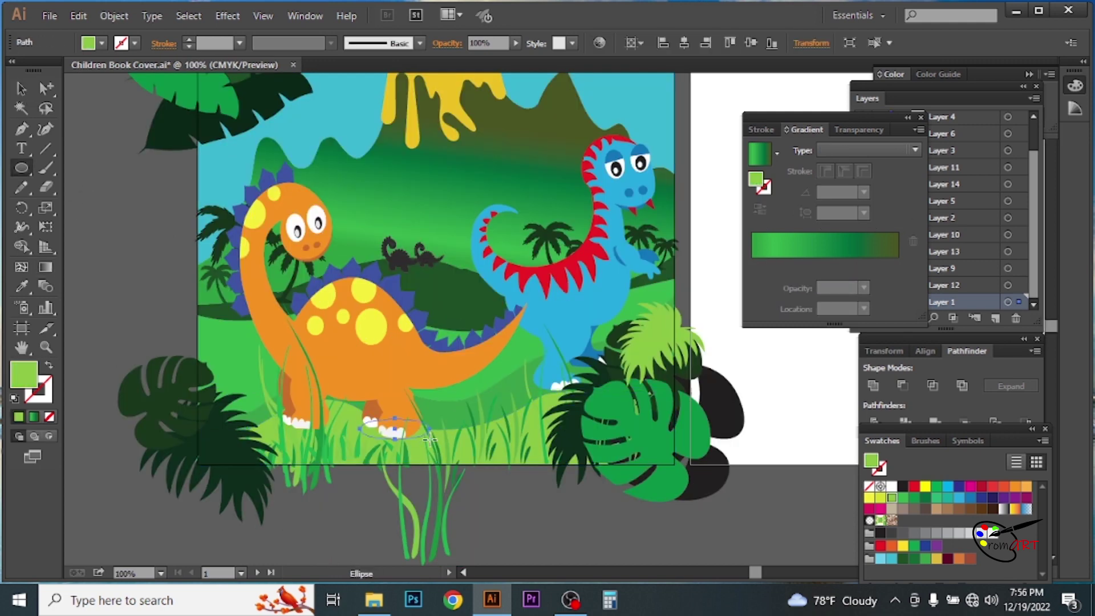
- Fill the ellipse dark green and lower its opacity to 37%
double_click(23, 375)
left_click(656, 398)
left_click(880, 260)
left_click(516, 43)
mouse_move(520, 57)
left_mouse_down()
mouse_move(462, 57)
mouse_move(473, 55)
left_mouse_up()
key("v")
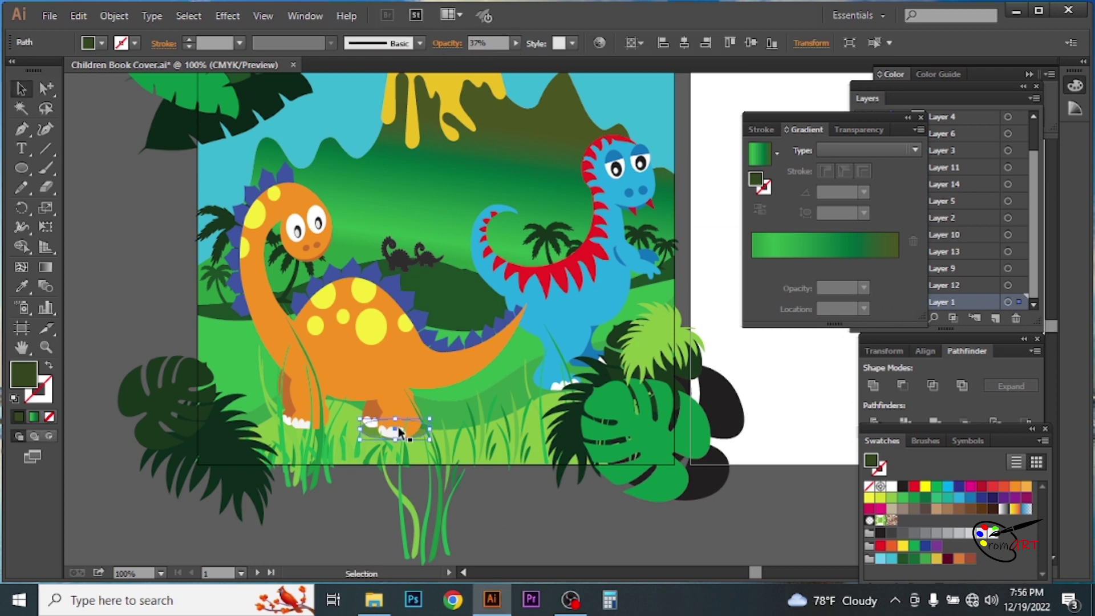
left_click(501, 481)
- Drop the shadow ellipse to 20% opacity and Alt-drag a copy under the other foot
left_click_drag(427, 118, 459, 190)
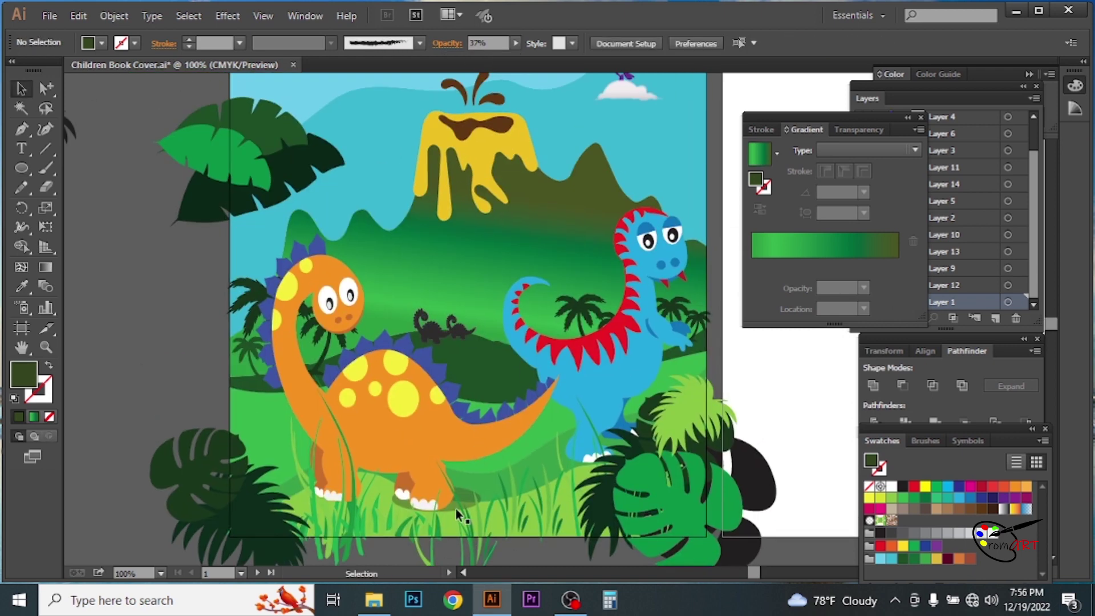
left_click(458, 510)
left_click(516, 43)
left_click_drag(473, 57, 461, 58)
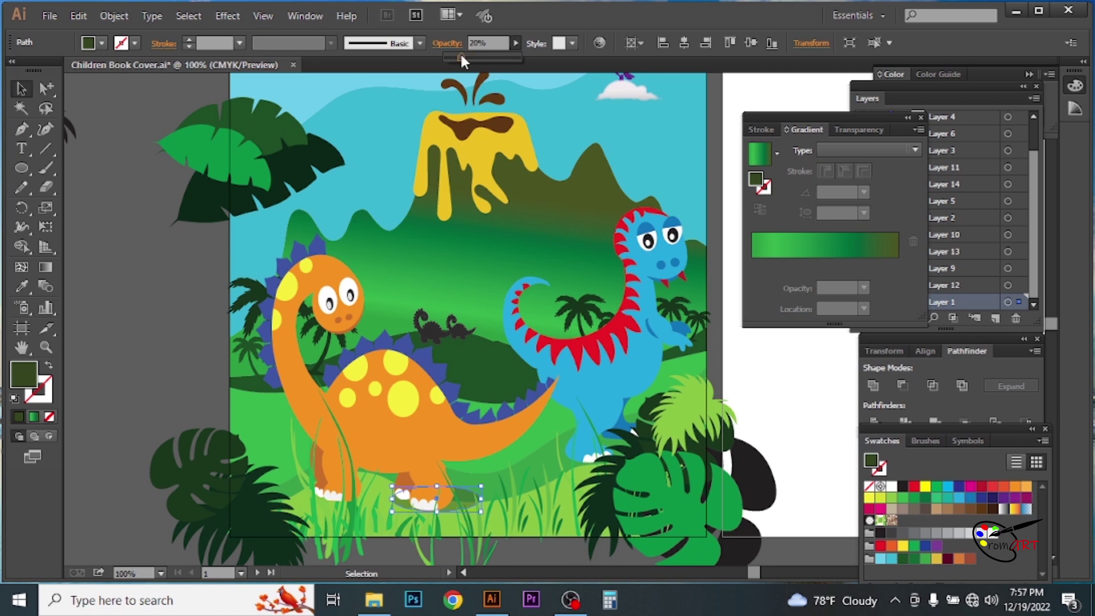
left_click(378, 496)
mouse_move(378, 496)
left_mouse_down()
mouse_move(611, 459)
mouse_move(614, 435)
left_mouse_up()
left_click(114, 240)
key("ctrl+minus")
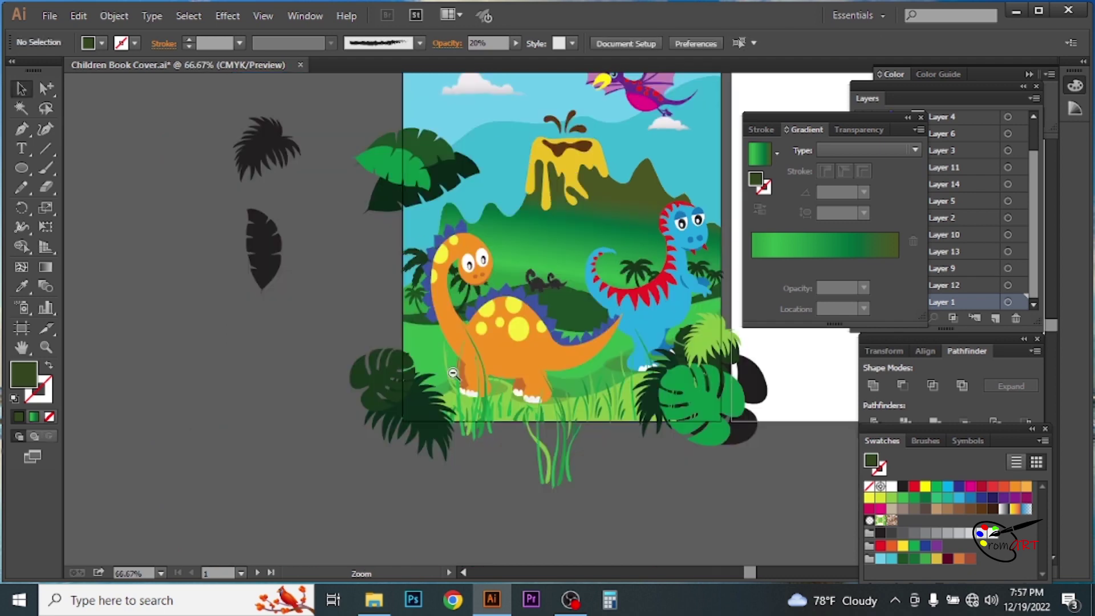
- Move the palm-tree group up and left behind the orange dinosaur and enlarge it slightly
left_click(308, 376)
mouse_move(277, 371)
left_mouse_down()
mouse_move(253, 353)
mouse_move(266, 373)
left_mouse_up()
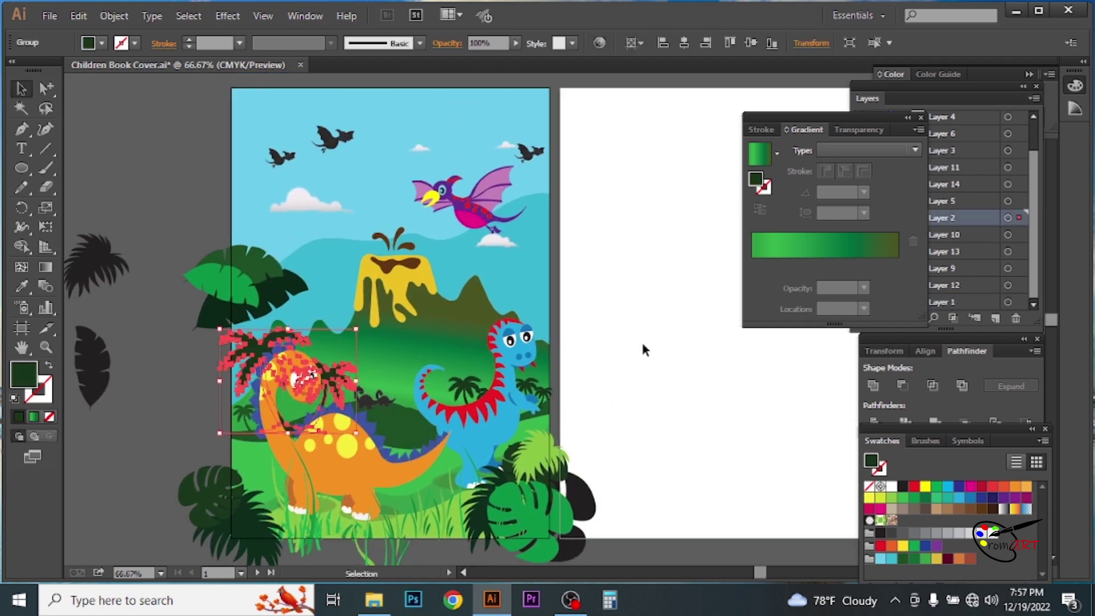
left_click(640, 339)
left_click(319, 353)
left_click_drag(356, 330, 358, 328)
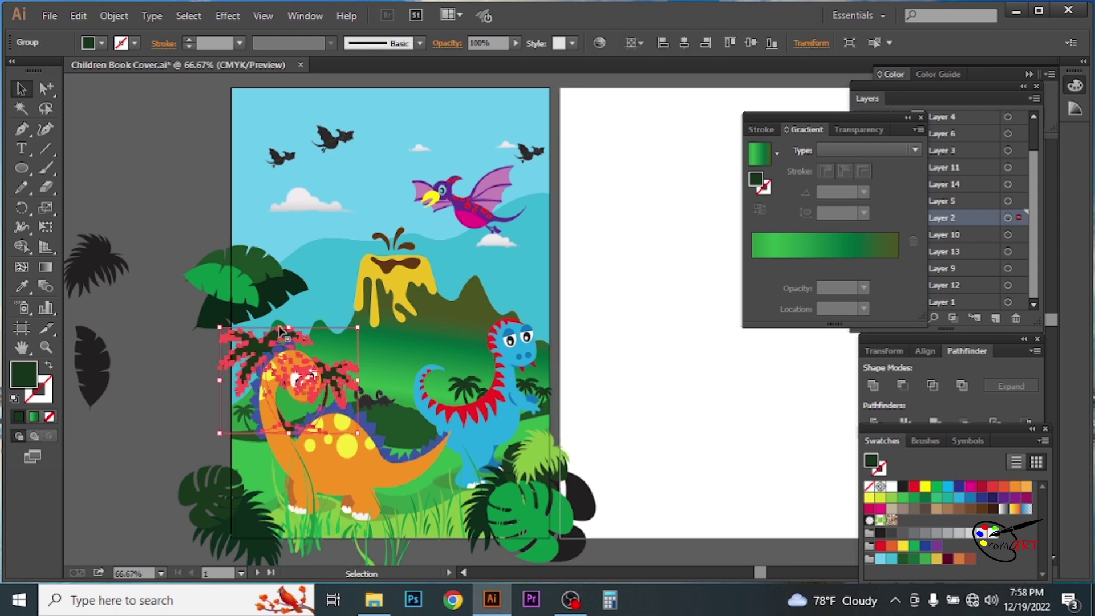
- Delete the black leaf silhouettes beside the page and nudge the upper-left leaf cluster up
key("Delete")
scroll(665, 378, "left", 3)
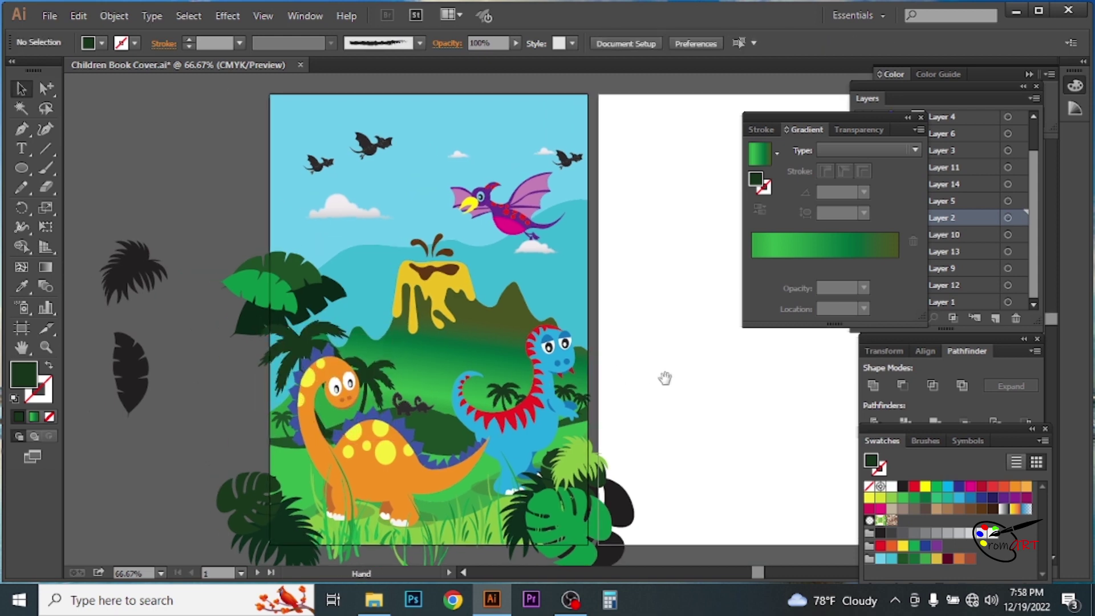
scroll(665, 379, "down", 2)
left_click(339, 238)
left_click_drag(339, 239, 339, 224)
mouse_move(715, 361)
left_mouse_down()
mouse_move(640, 362)
mouse_move(581, 400)
left_mouse_up()
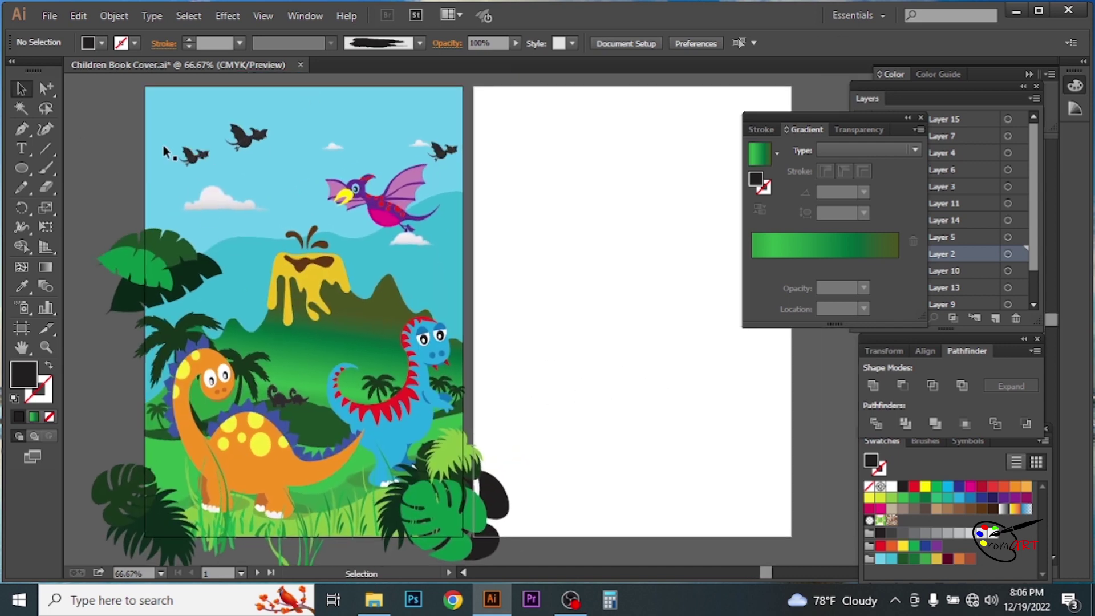
left_click(46, 167)
- Place a rough Artistic_Paintbrush brush stroke across the blank second page
left_click(418, 59)
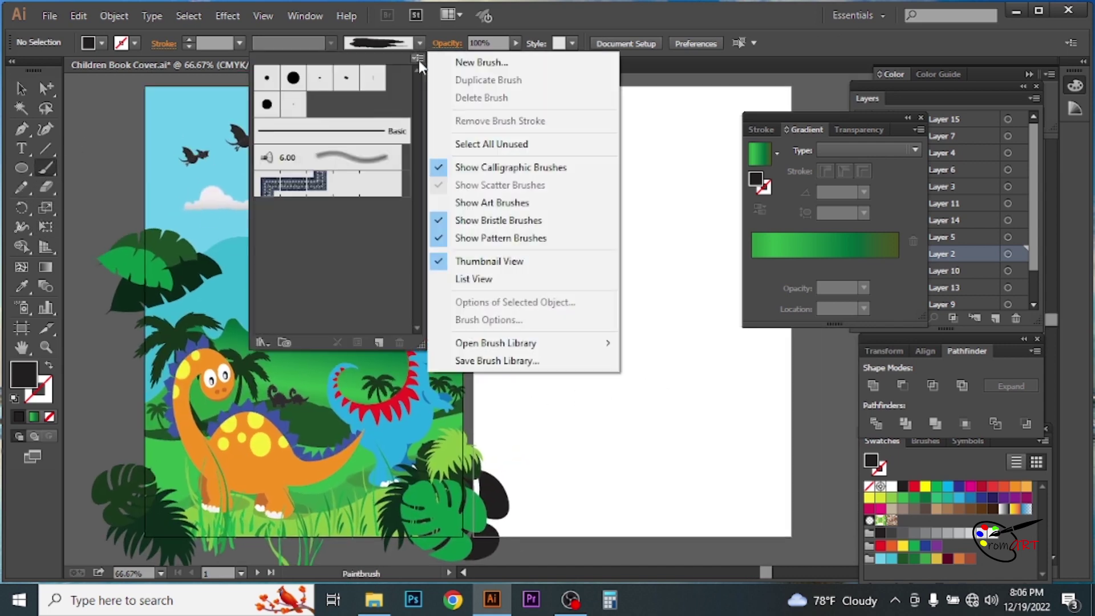
left_click(867, 414)
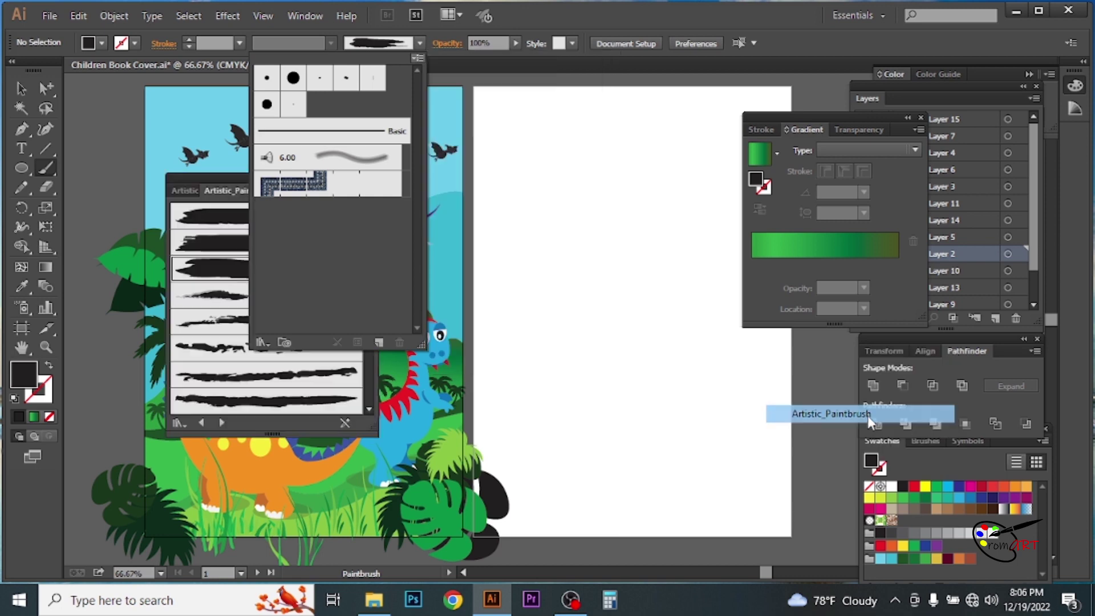
left_click(203, 178)
mouse_move(268, 268)
left_mouse_down()
mouse_move(570, 279)
mouse_move(673, 268)
left_mouse_up()
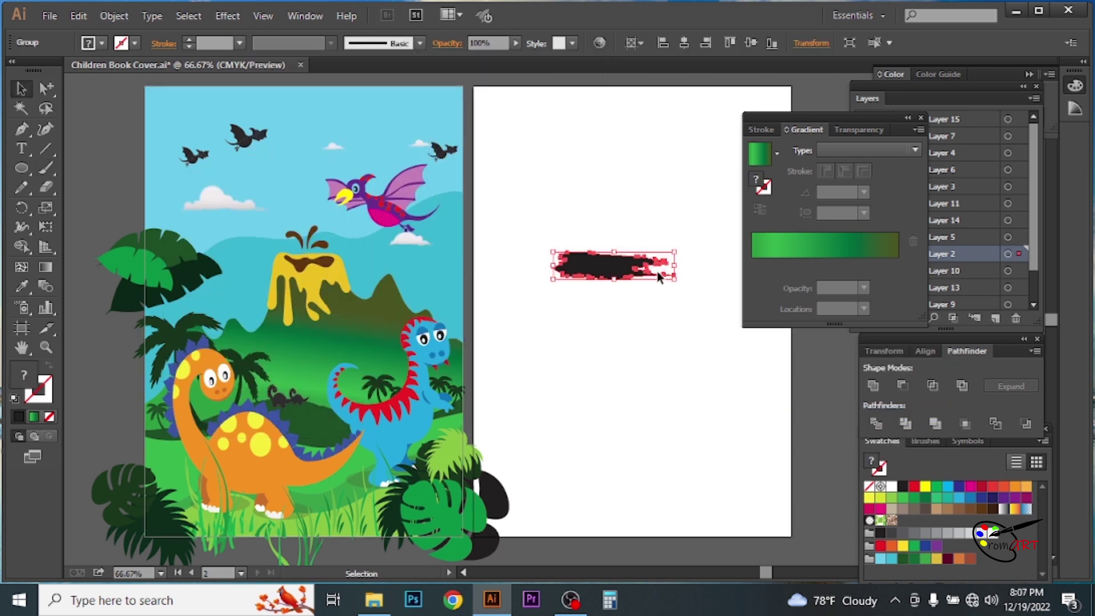
left_click(548, 306, "ctrl+space")
- Reflect the stroke shape left-to-right and zoom in on its blunt right end
right_click(430, 311)
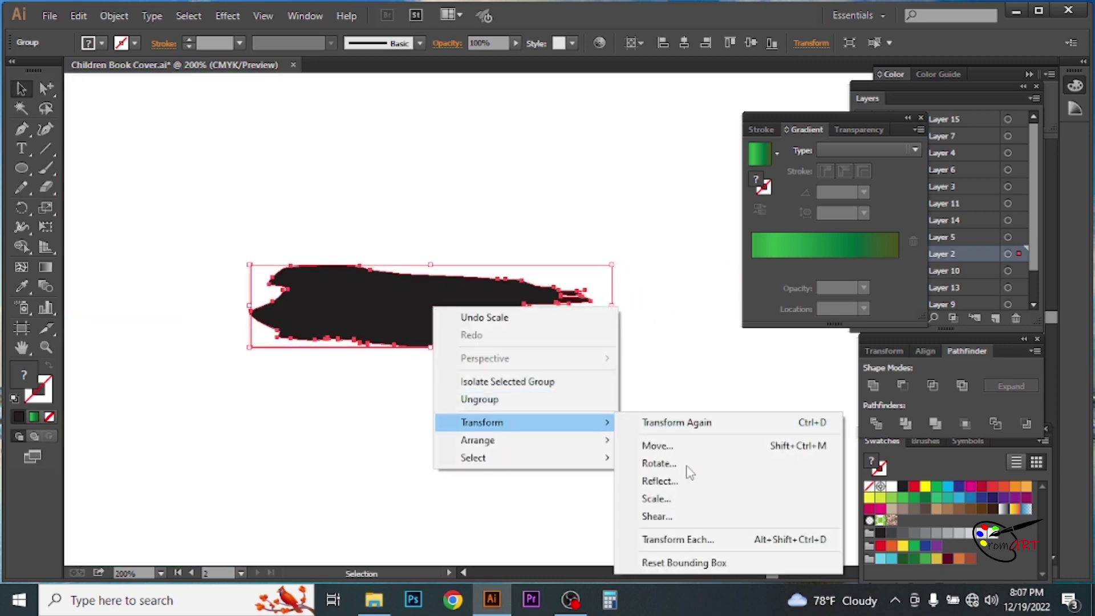
left_click(655, 420)
left_click(814, 407)
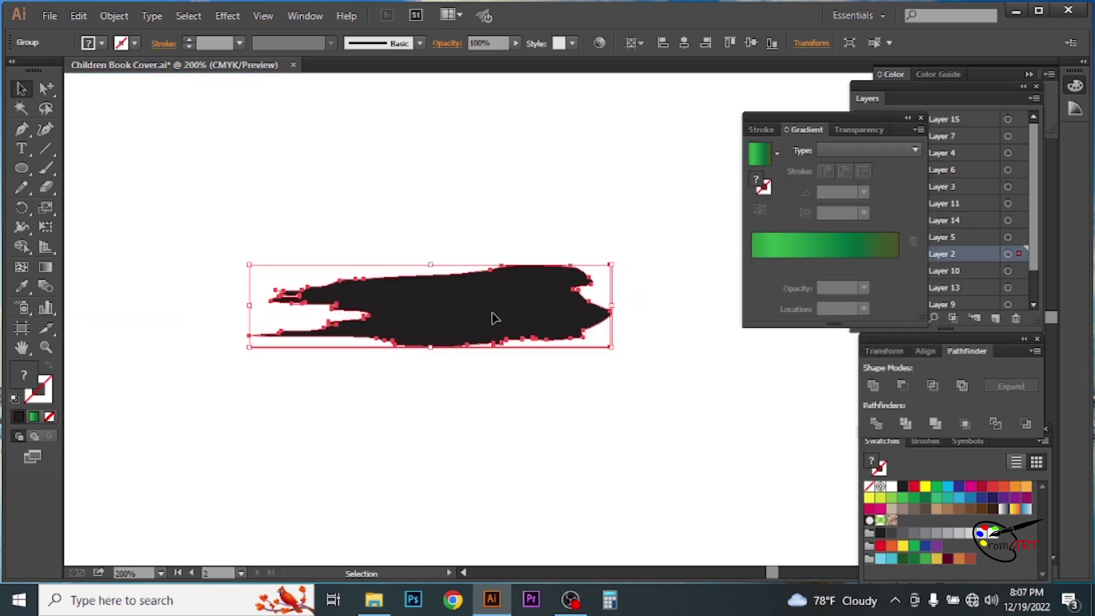
left_click(45, 90)
left_click(454, 288)
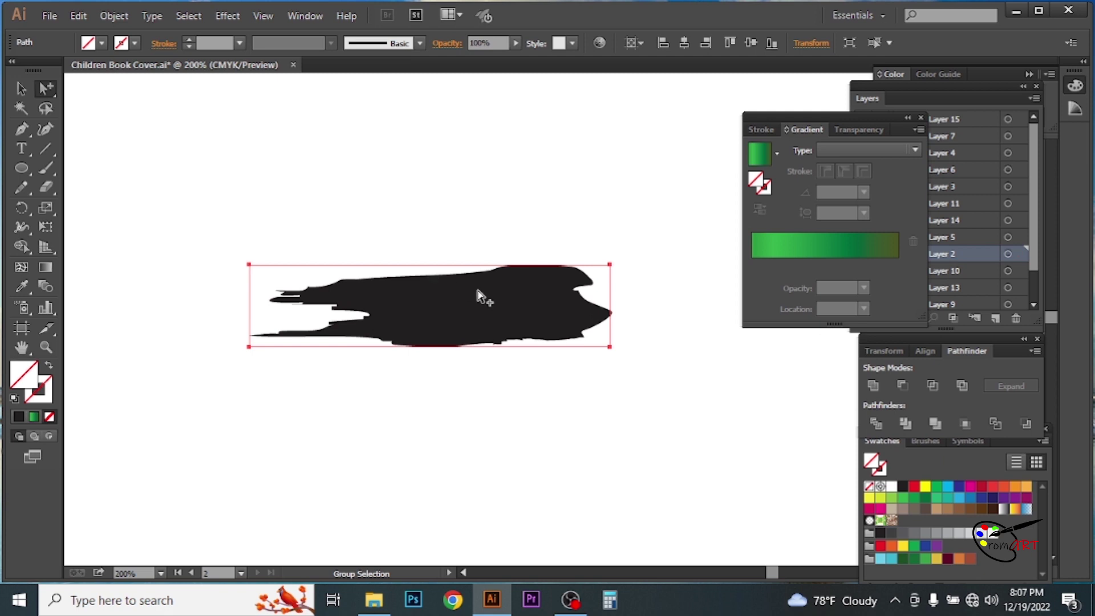
left_click(512, 309, "ctrl+space")
left_click_drag(512, 308, 478, 308)
- Draw a circle at the blunt end, fill it black, and merge it into the stroke
key("ctrl+shift+a")
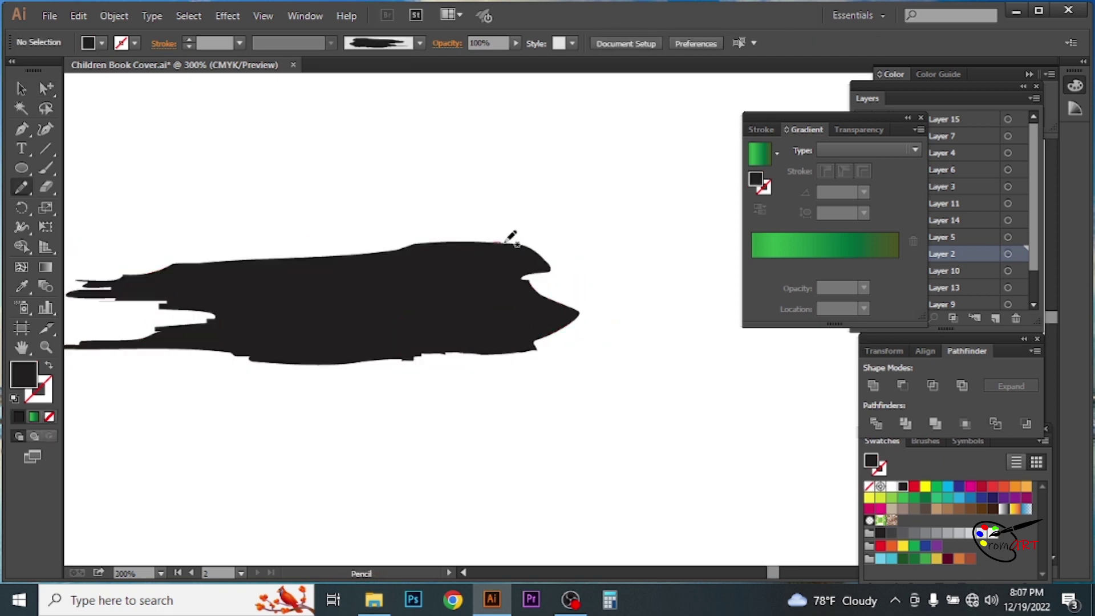
key("v")
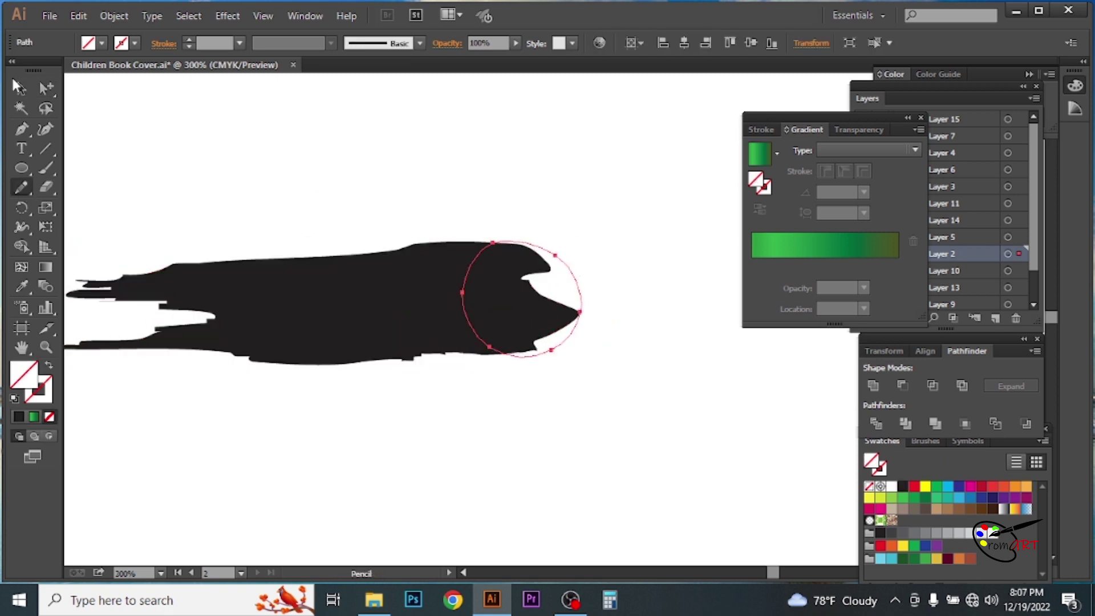
key("ctrl+a")
key("ctrl+8")
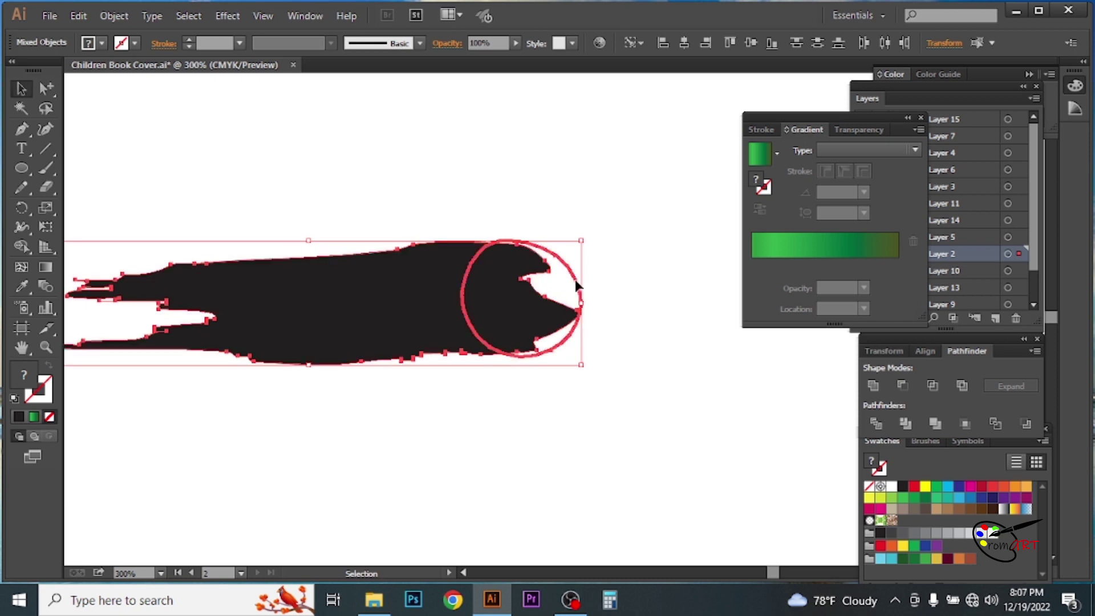
left_click(873, 386)
- Fill the merged comet shape with a gradient running from a white left stop at 45°
left_click(653, 352)
left_click(511, 326)
scroll(552, 278, "down", 1)
left_click(34, 416)
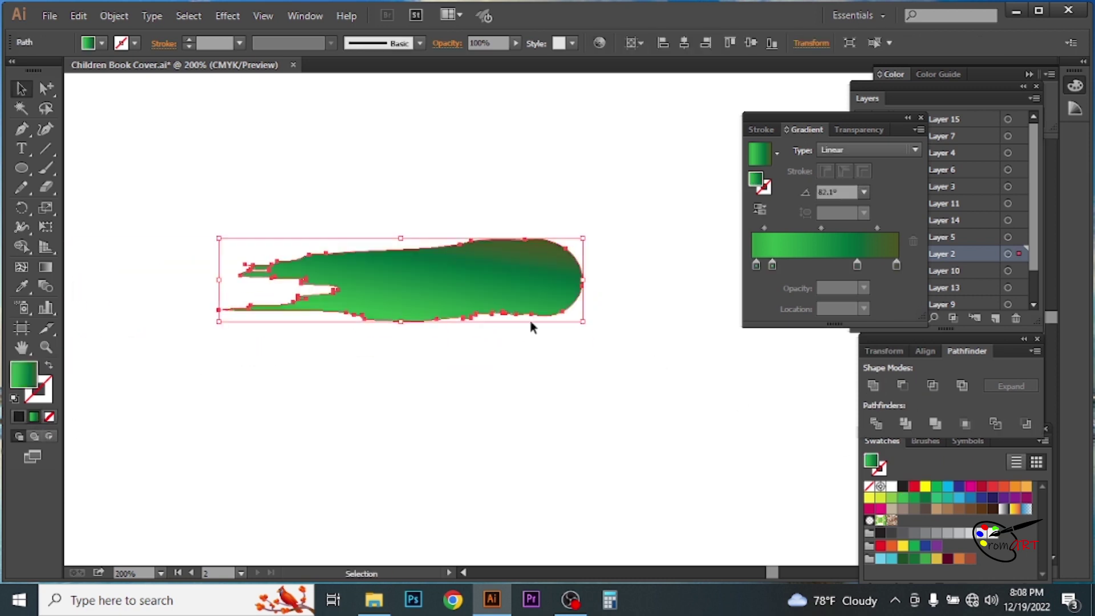
double_click(756, 265)
left_click(726, 406)
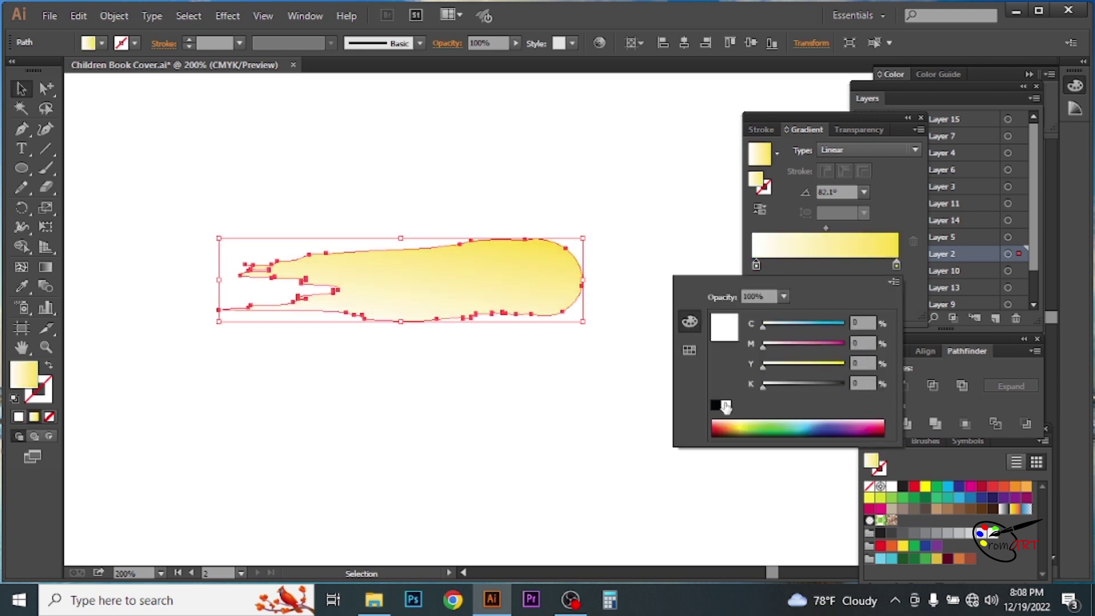
left_click(840, 276)
left_click(864, 193)
left_click(888, 310)
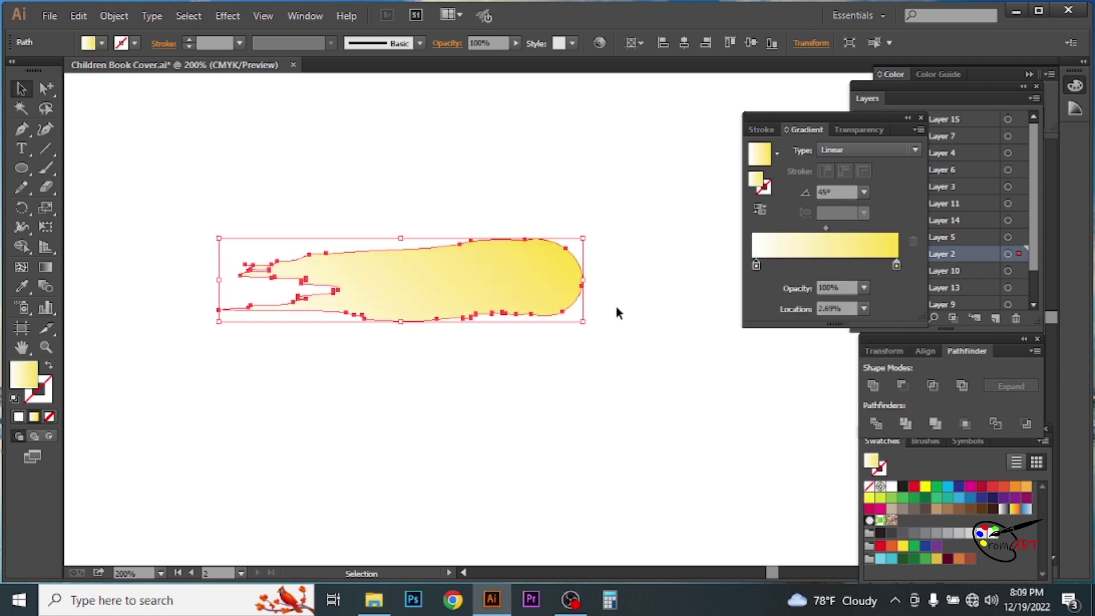
- Draw a small freehand pencil blob inside the comet's round head
scroll(560, 305, "up", 1)
key("n")
left_click(390, 175)
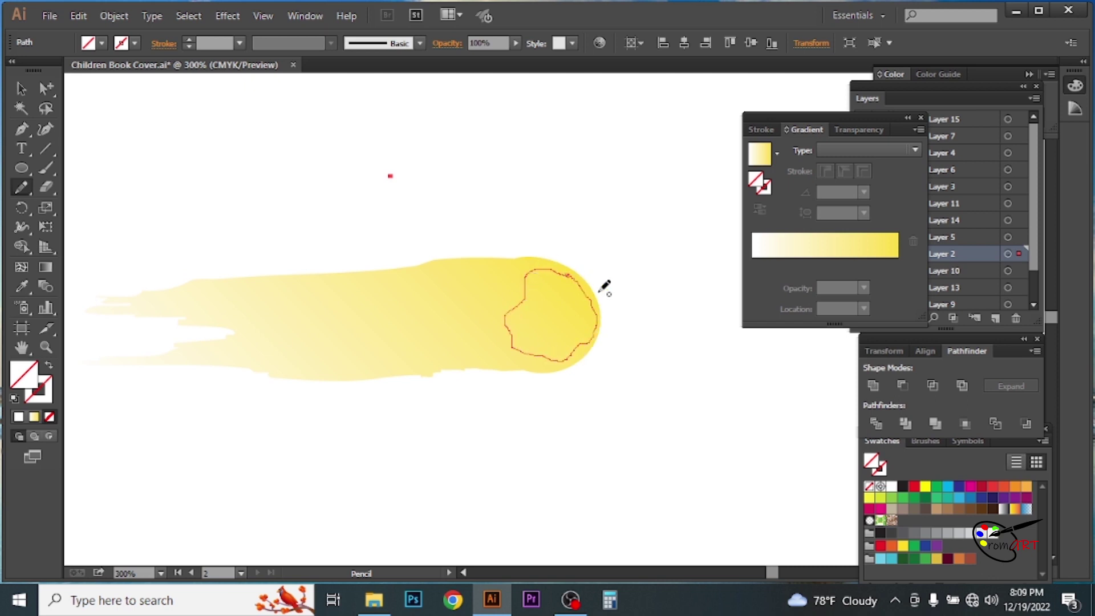
left_click(101, 43)
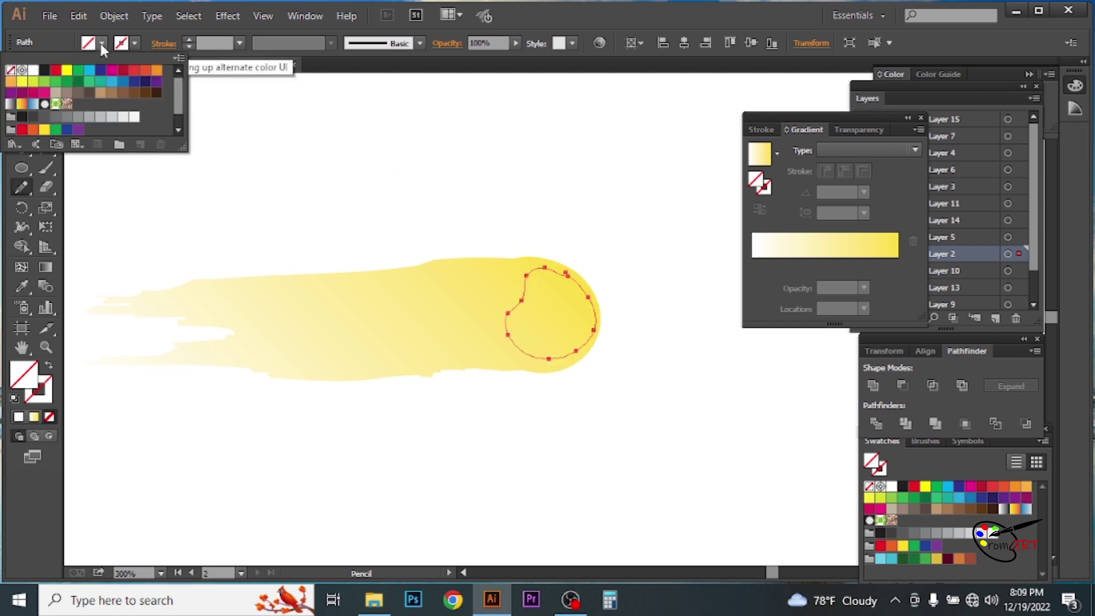
- Fill the inner blob orange and lower its opacity to 61%
left_click(155, 71)
left_click(515, 43)
left_click_drag(502, 58, 491, 57)
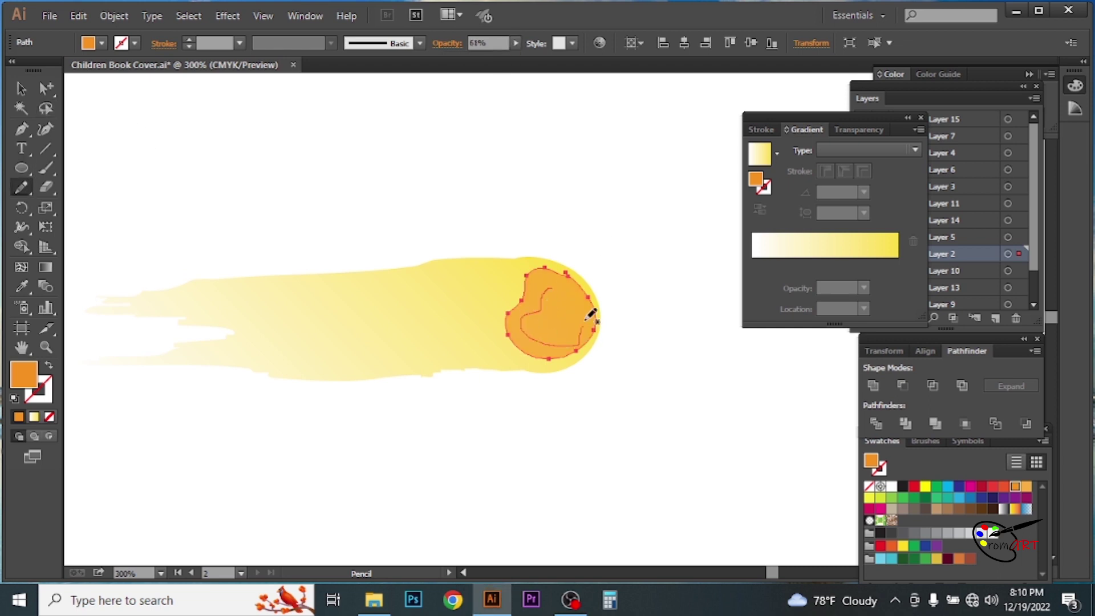
- Pencil a smaller core inside the blob and fill it red-orange at 83% opacity
left_click_drag(562, 281, 552, 278)
left_click(1003, 489)
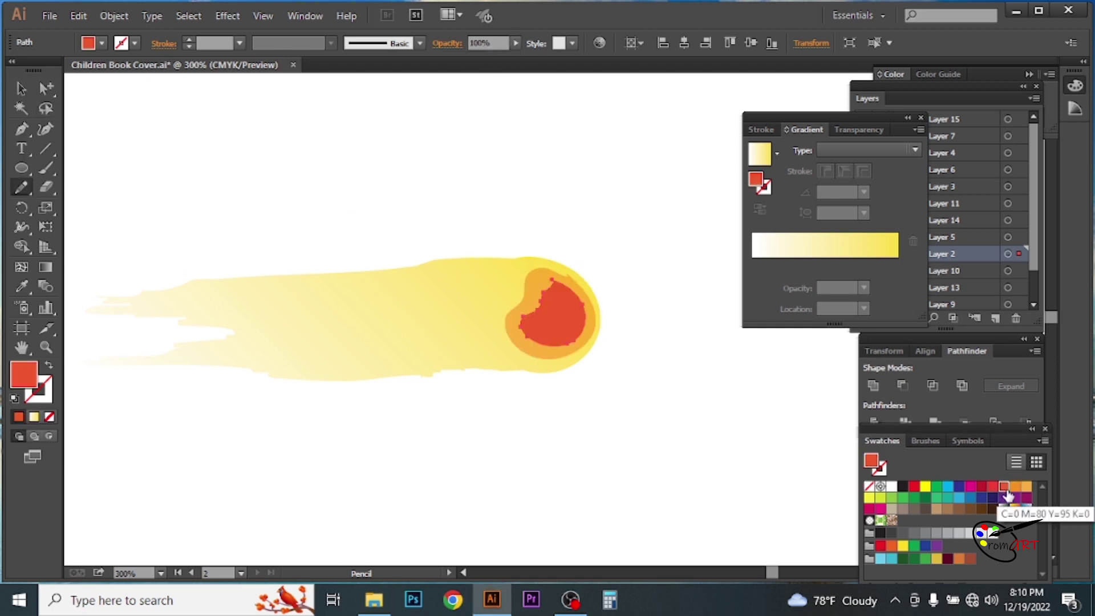
left_click(515, 43)
left_click_drag(515, 60, 504, 60)
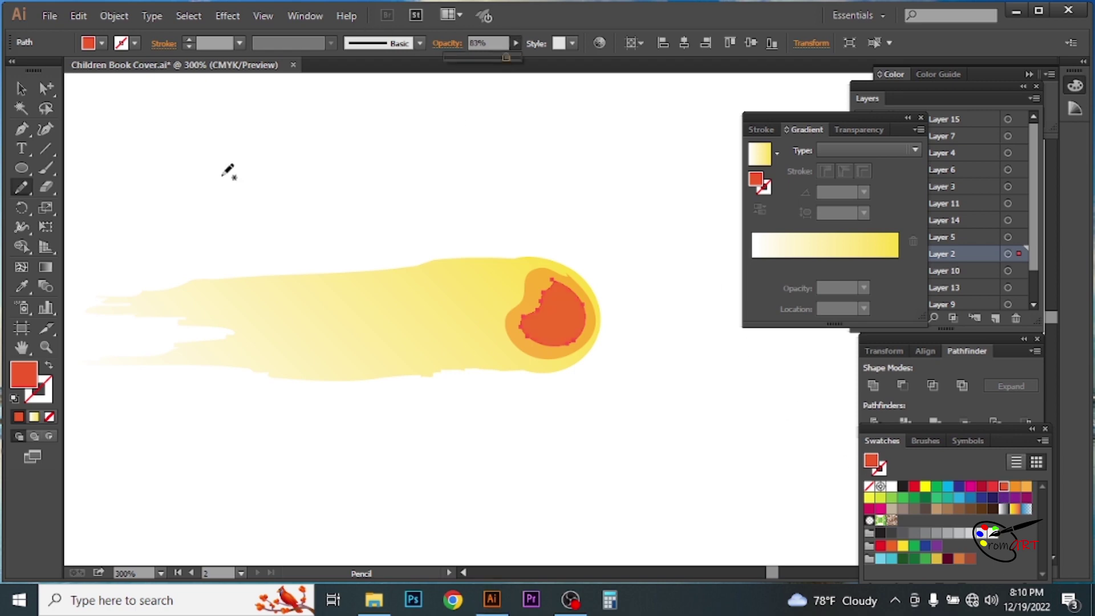
- Pencil a small spot on the red core
key("v")
left_click(21, 187)
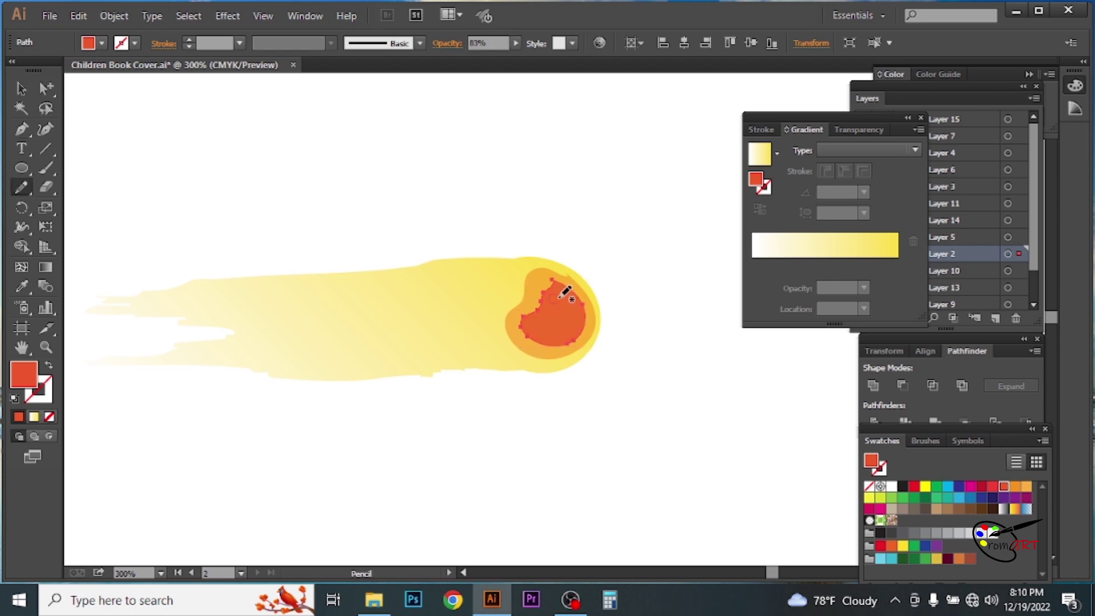
left_click_drag(564, 295, 566, 289)
left_click(102, 43)
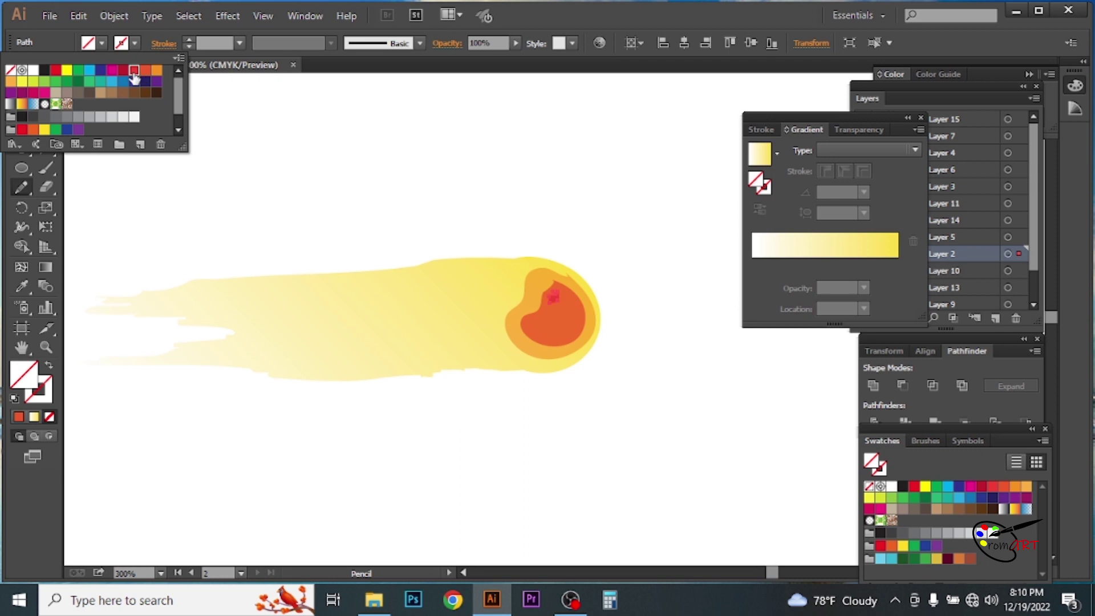
- Make the first spot dark crimson and add a second dark crimson spot on the core
left_click(134, 70)
left_click(133, 94)
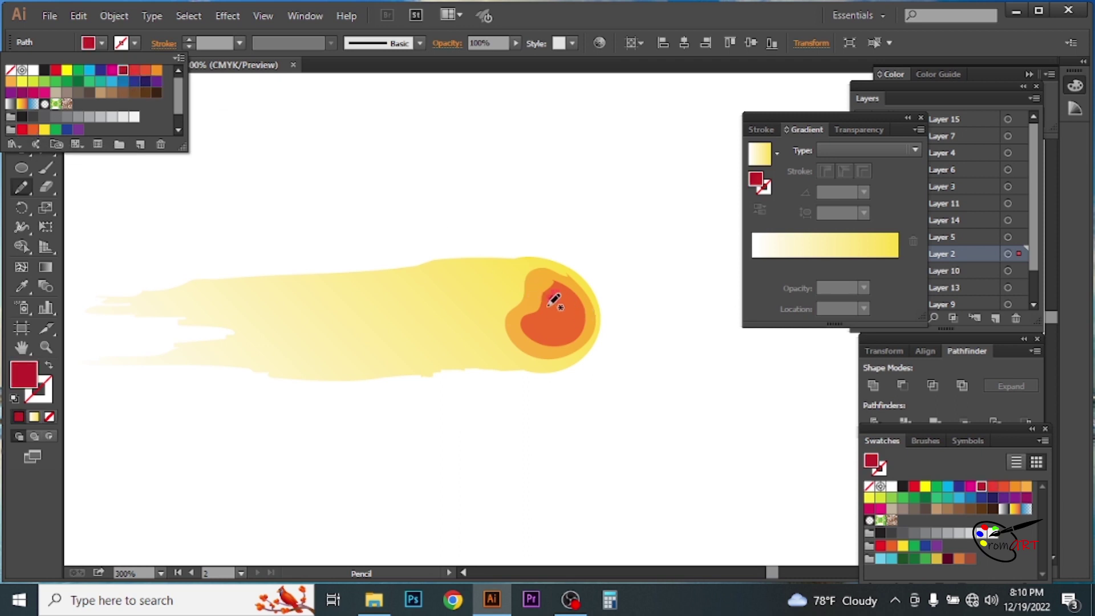
left_click_drag(544, 290, 551, 297)
scroll(547, 308, "up", 2)
key("ctrl+shift+a")
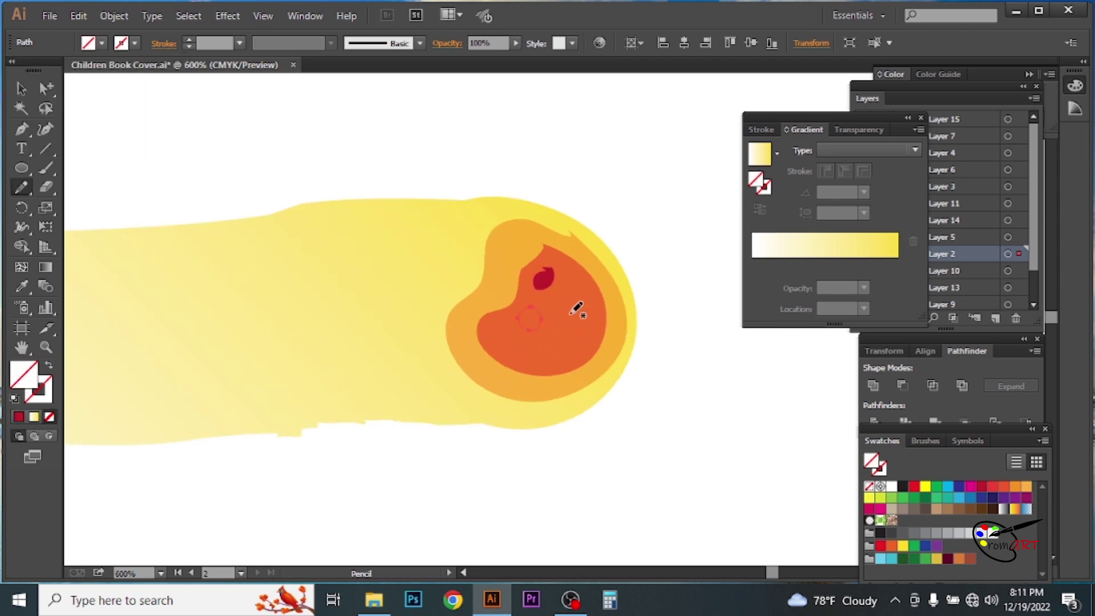
left_click(102, 44)
left_click(133, 94)
left_click_drag(526, 315, 531, 322)
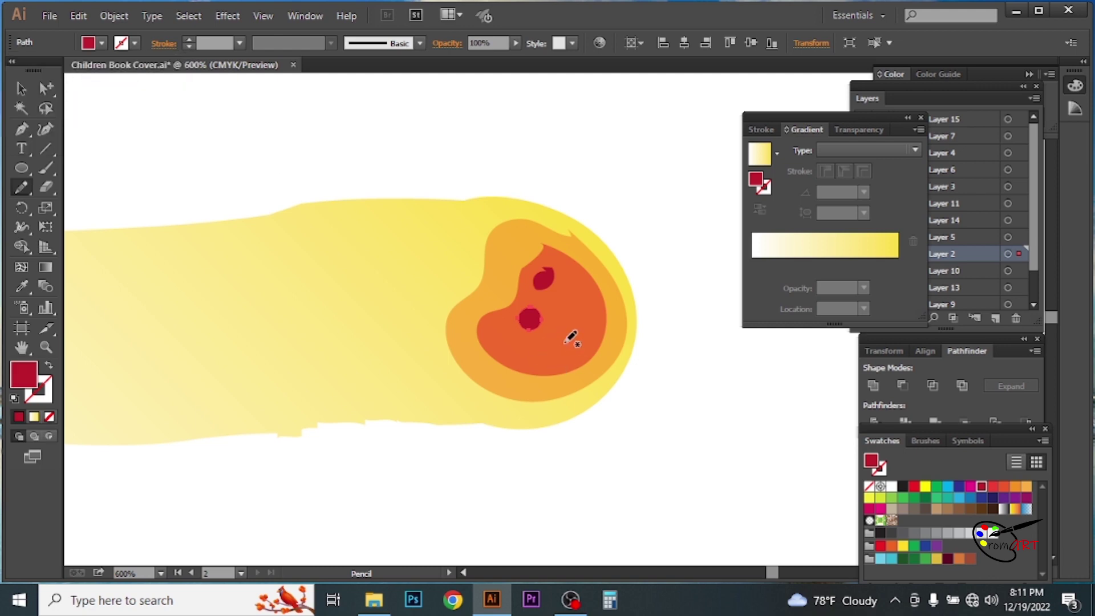
scroll(580, 318, "up", 1)
key("ctrl+shift+a")
- Add two more crimson spots, near the core's bottom and on its left side
left_click(102, 43)
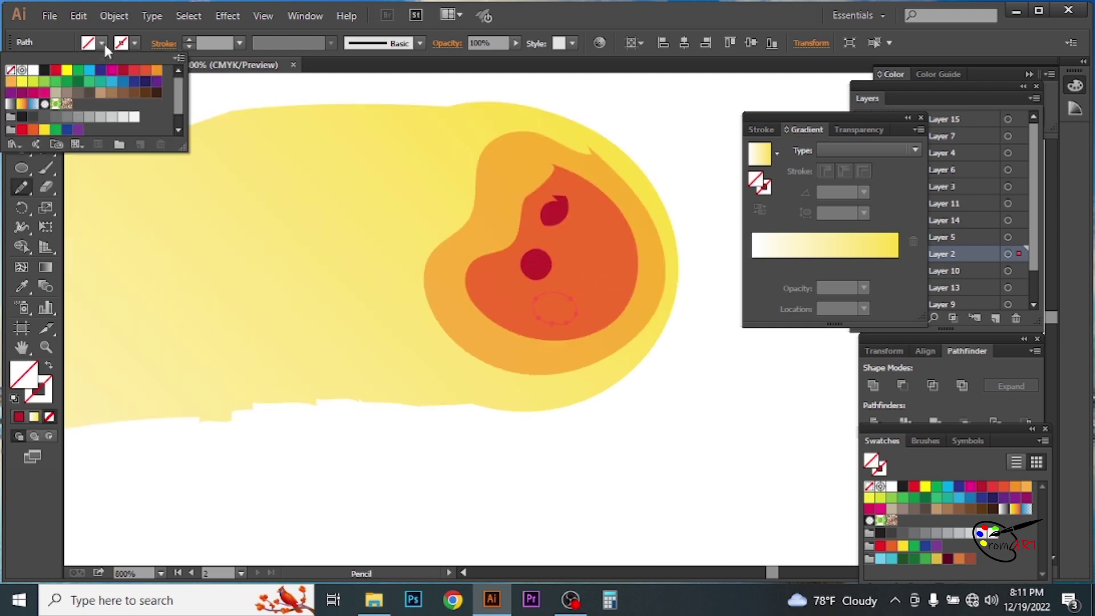
left_click(123, 70)
left_click_drag(547, 302, 561, 316)
left_click(600, 236)
left_click(102, 44)
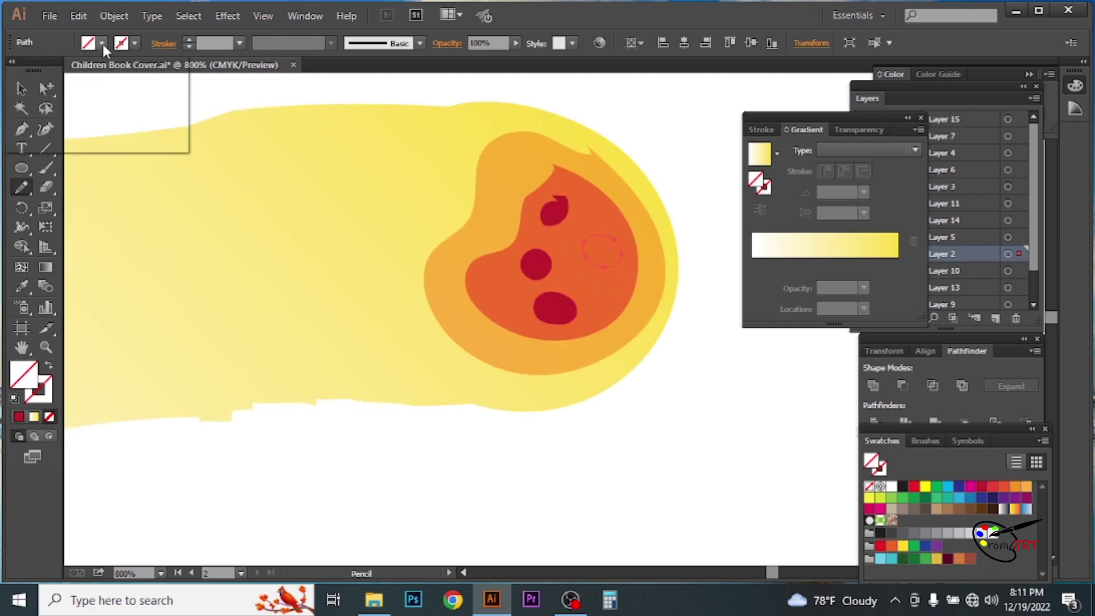
left_click(123, 80)
left_click_drag(500, 272, 502, 274)
left_click(102, 43)
left_click(122, 70)
key("Escape")
key("v")
key("ctrl+shift+a")
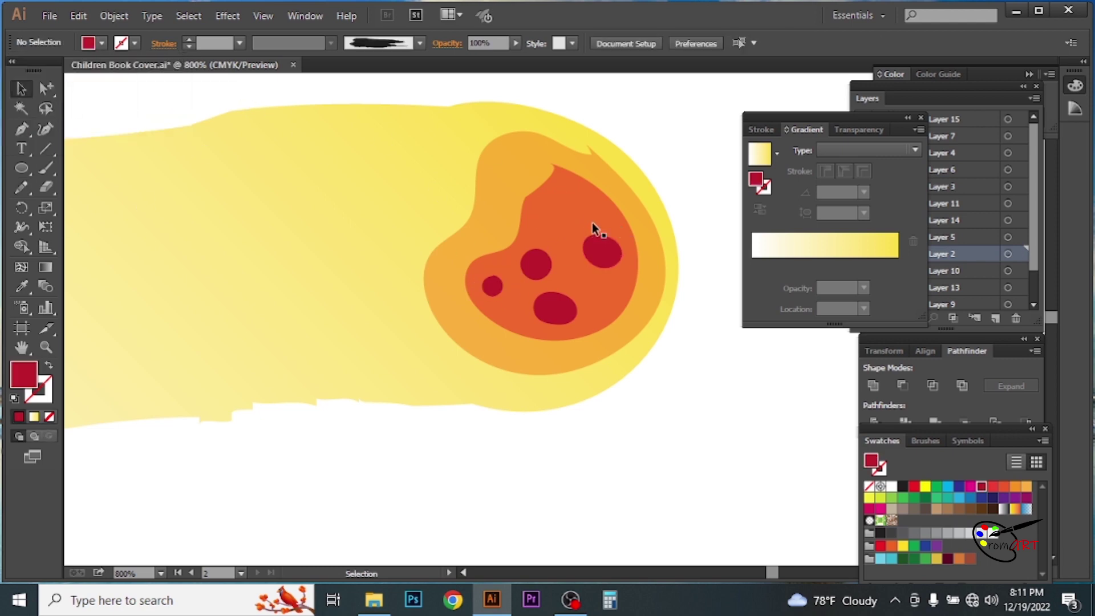
- Add a final crimson spot near the core's upper right
left_click_drag(588, 197, 581, 200)
left_click(102, 43)
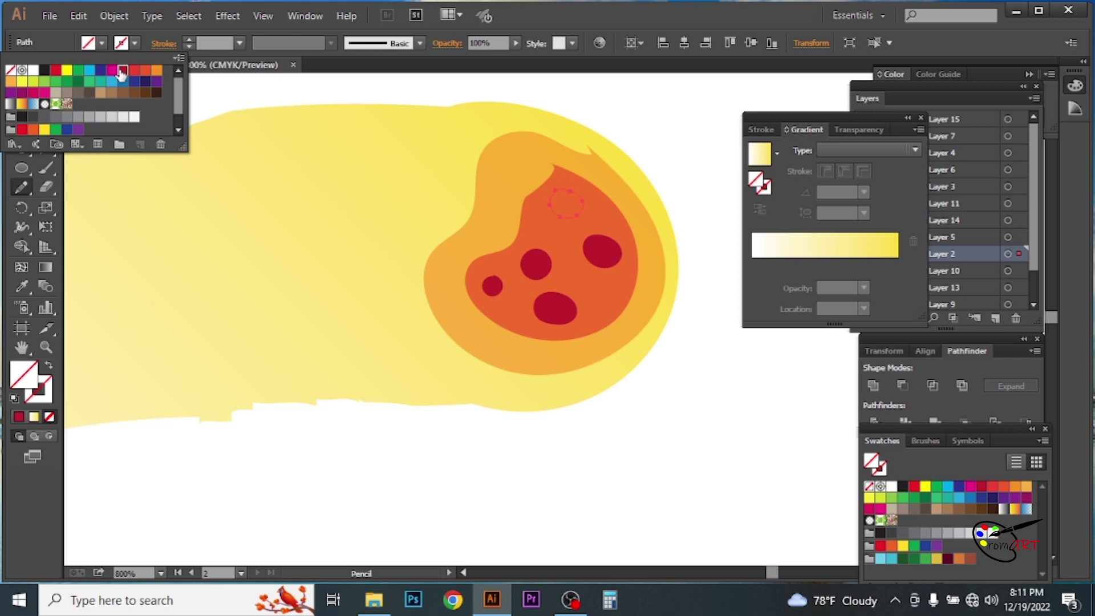
left_click(122, 70)
key("Escape")
key("v")
- Group all the comet's parts, then move and rotate it diagonally into the sky
left_click(364, 230, "ctrl+alt")
left_click(363, 230, "ctrl+alt")
left_click(363, 230, "ctrl+alt")
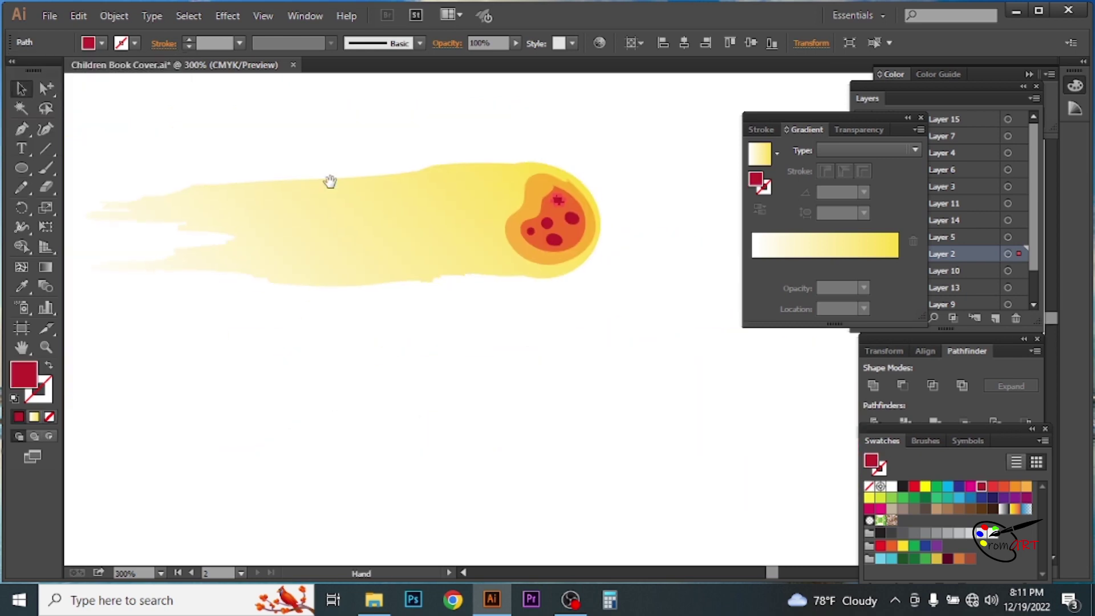
left_click(620, 299)
key("ctrl+minus")
key("ctrl+minus")
left_click_drag(357, 212, 557, 325)
right_click(486, 288)
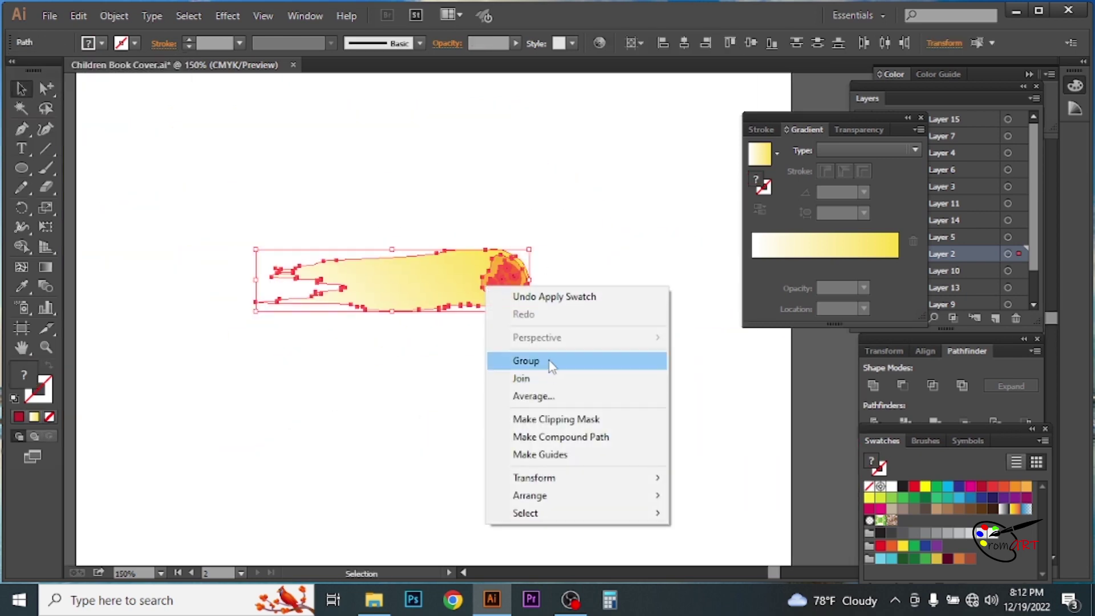
left_click(551, 361)
scroll(521, 335, "down", 2)
left_click_drag(530, 268, 240, 177)
mouse_move(490, 214)
left_mouse_down()
mouse_move(479, 231)
mouse_move(343, 189)
left_mouse_up()
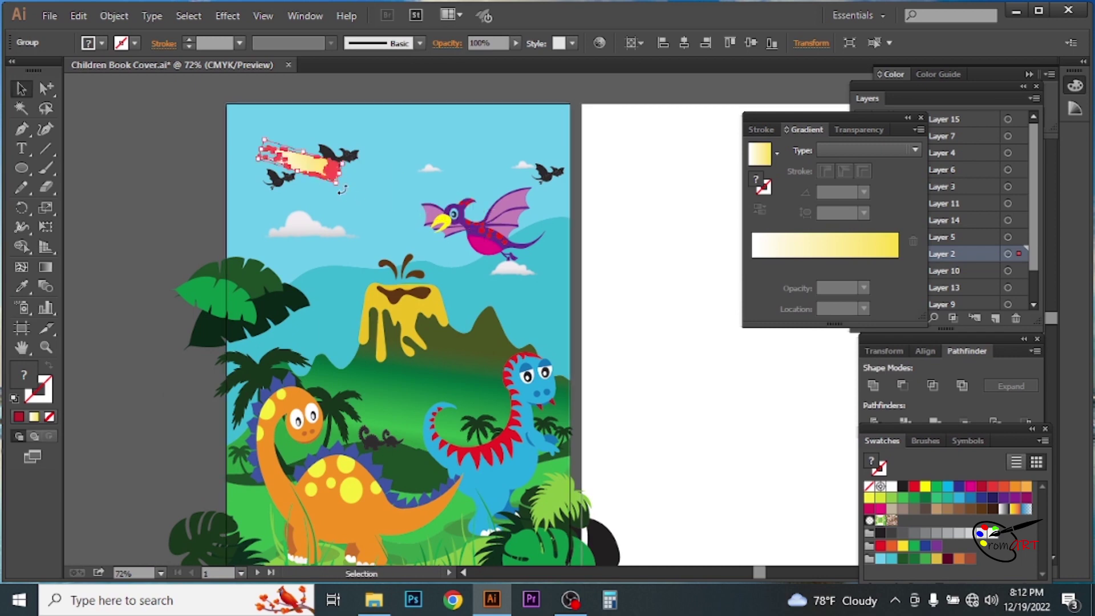
- Move the bat beside the comet away from it
left_click(338, 154)
key("ctrl+1")
right_click(439, 230)
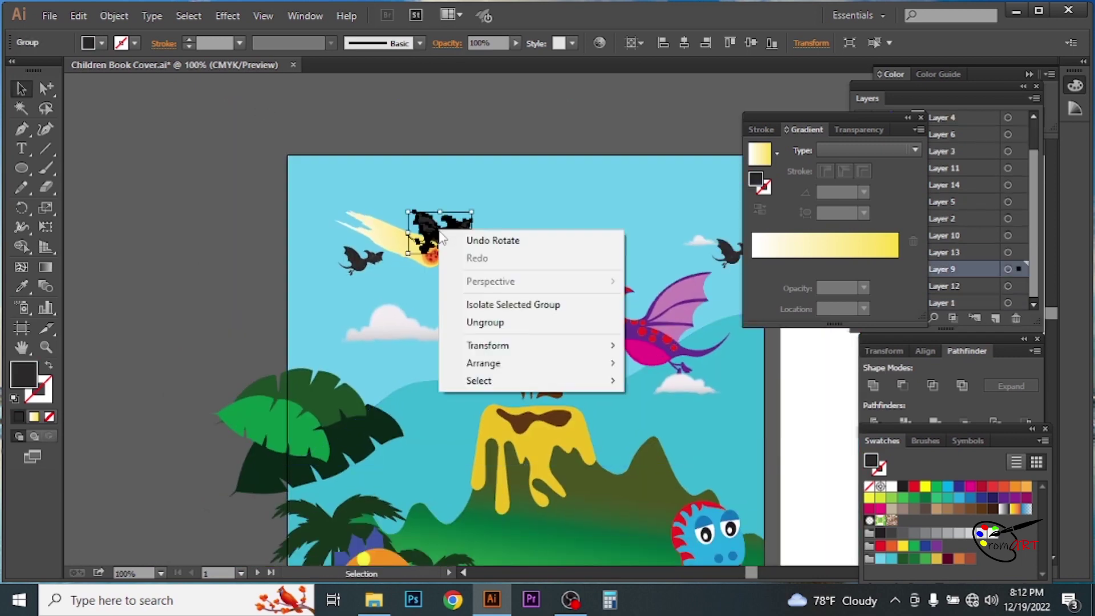
left_click_drag(440, 228, 456, 216)
- Place the comet top-left, with a copy to the right and a smaller copy near the left cloud
left_click_drag(399, 248, 371, 223)
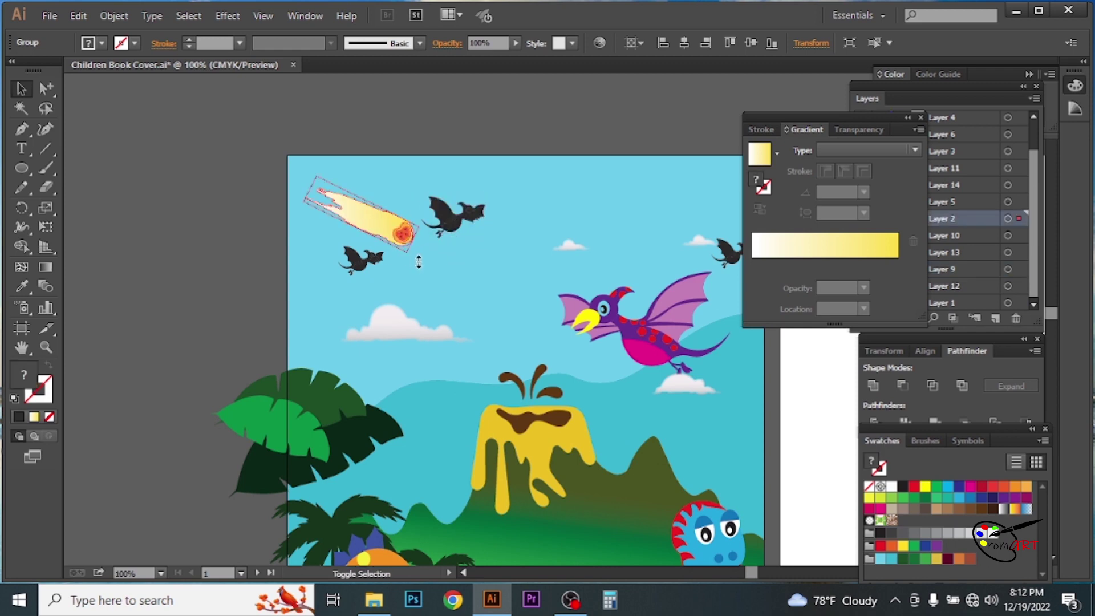
mouse_move(418, 262)
left_mouse_down()
mouse_move(622, 243)
mouse_move(656, 227)
left_mouse_up()
key("ctrl+minus")
key("ctrl+minus")
mouse_move(497, 154)
left_mouse_down()
mouse_move(408, 220)
mouse_move(413, 230)
left_mouse_up()
left_click(419, 231)
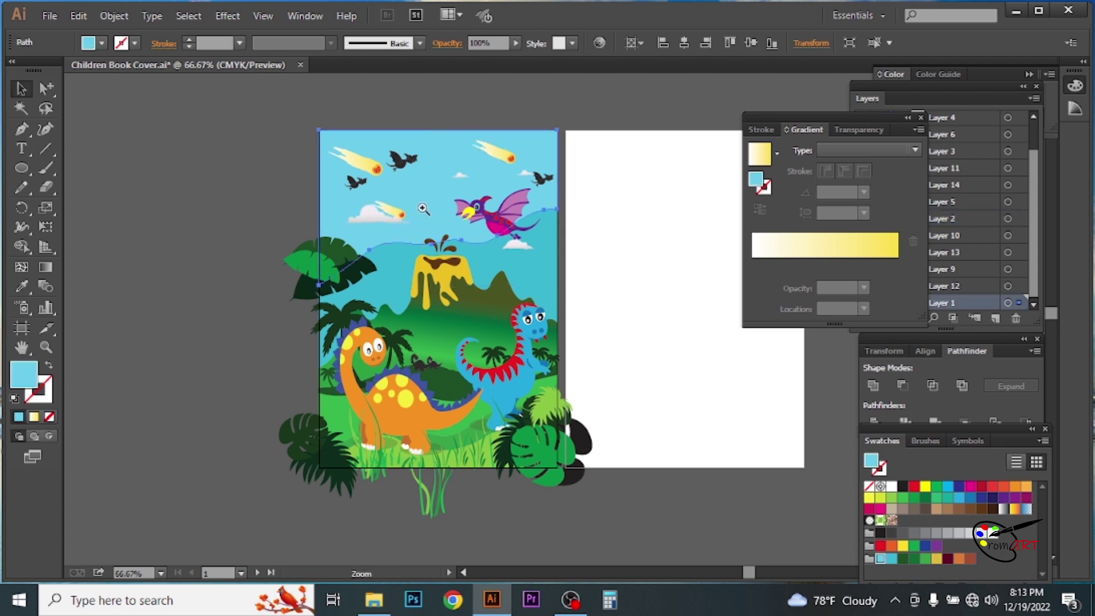
key("ctrl+plus")
- Add a copy of a bat below the left bat in the upper sky
left_click(469, 329)
left_click_drag(591, 293, 442, 231)
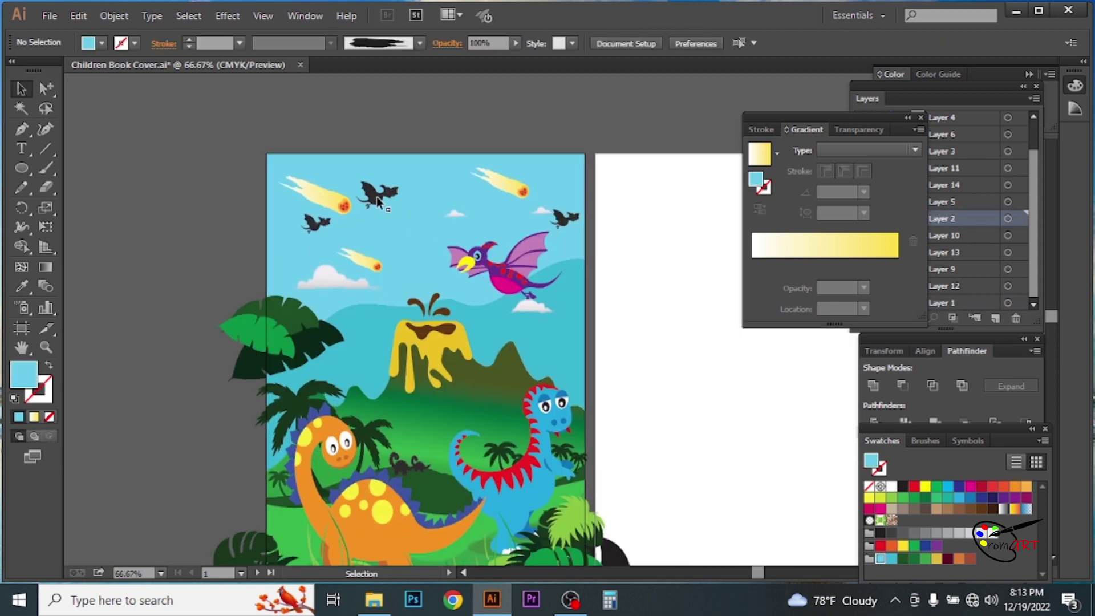
left_click_drag(354, 236, 308, 254)
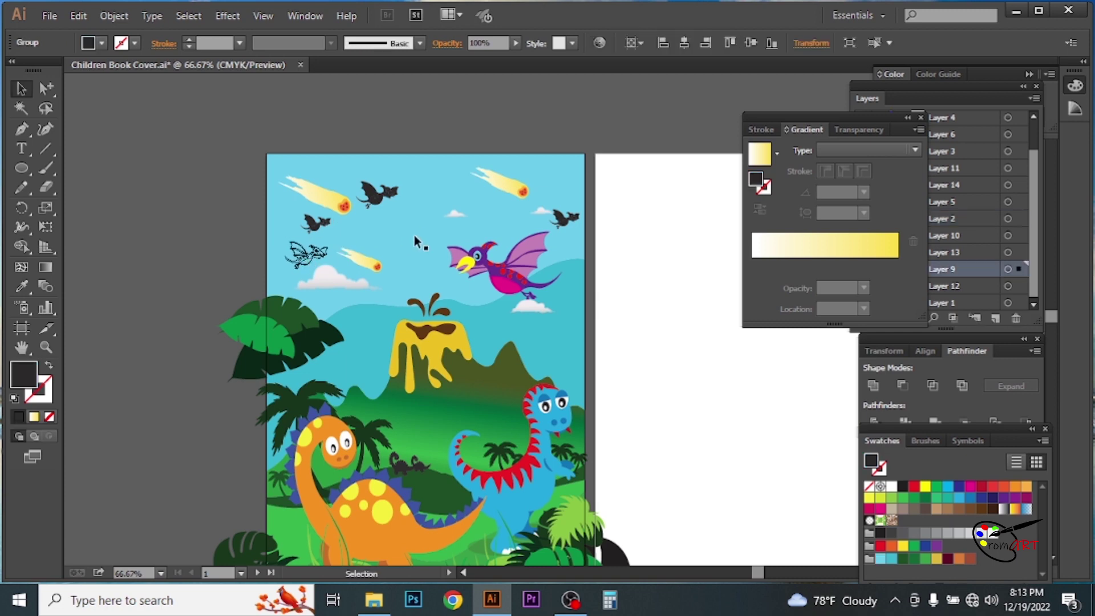
key("ctrl+plus")
left_click(288, 288)
scroll(369, 245, "right", 3)
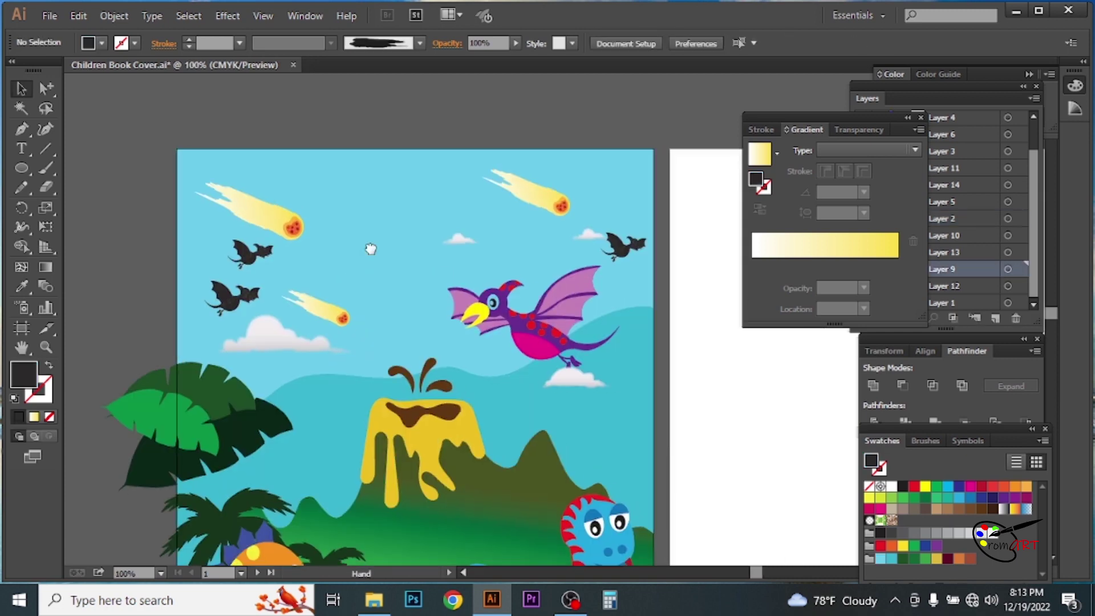
- Add the DINOSAURS title at the top of the sky and enlarge it
key("t")
key("Return")
type("DINOSAURS")
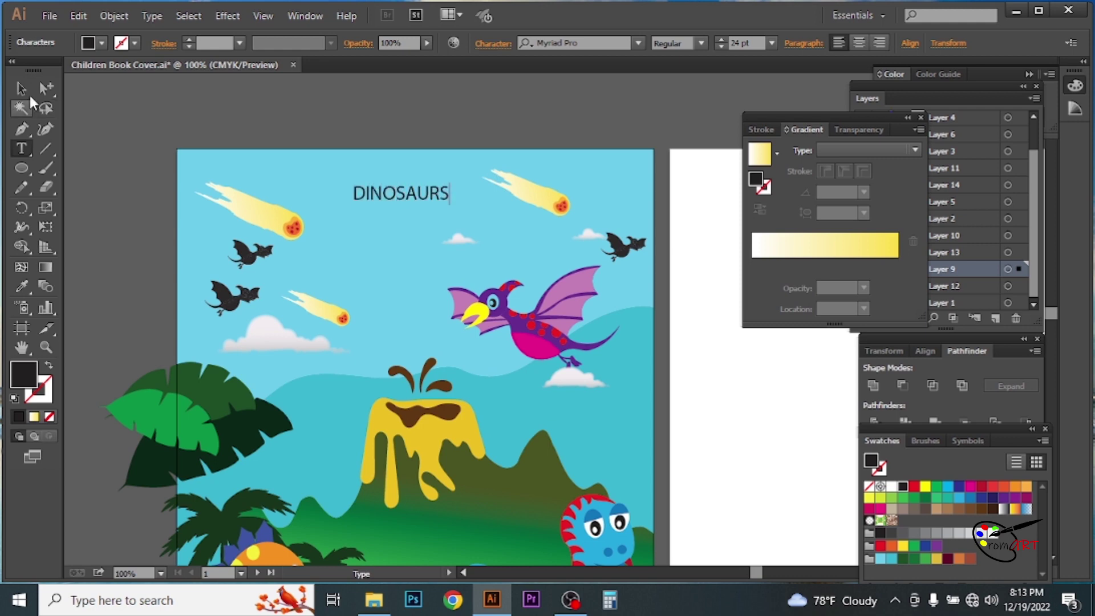
left_click(21, 89)
mouse_move(451, 204)
left_mouse_down()
mouse_move(525, 221)
mouse_move(456, 214)
mouse_move(462, 259)
left_mouse_up()
- Duplicate the title as COLORING BOOK, shrink it and centre it under DINOSAURS
key("t")
double_click(516, 241)
type("COLORING BOOK")
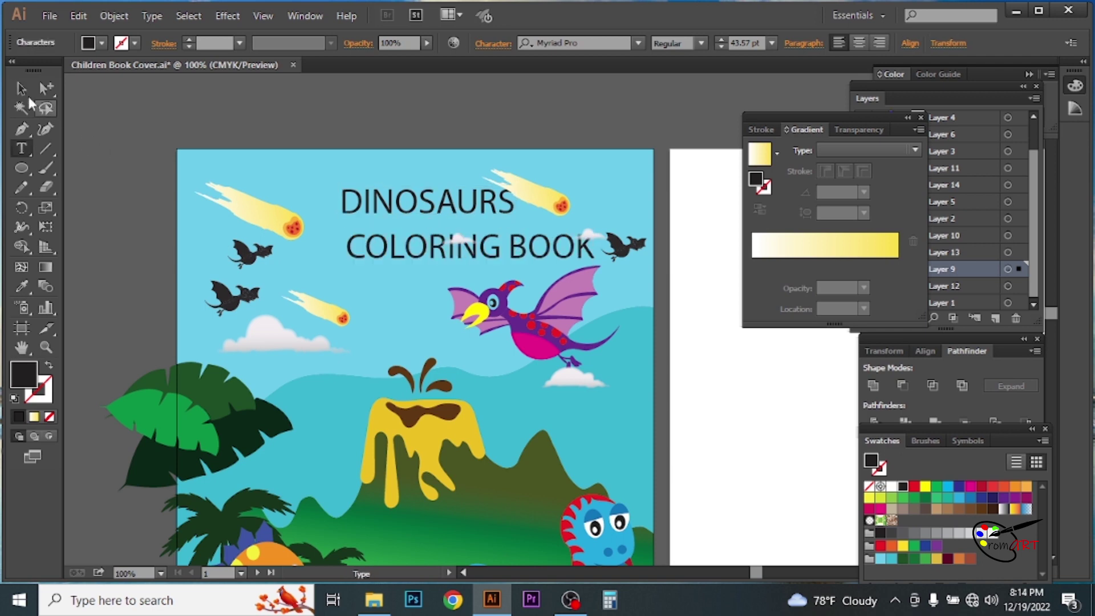
left_click(21, 89)
left_click_drag(595, 267, 512, 253)
left_click_drag(420, 240, 428, 238)
right_click(428, 237)
mouse_move(476, 369)
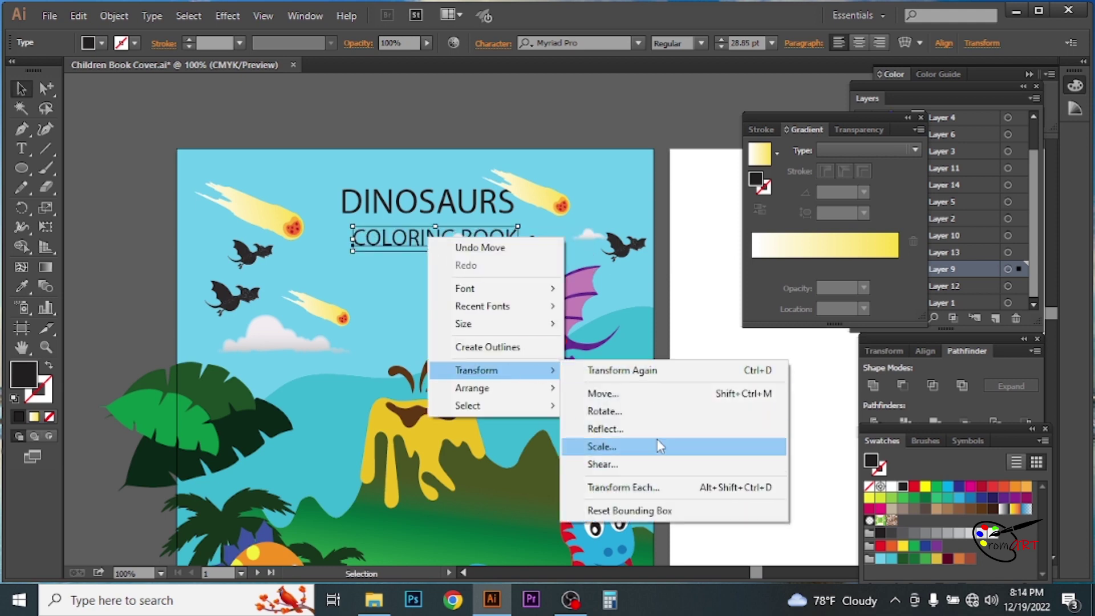
left_click(376, 282)
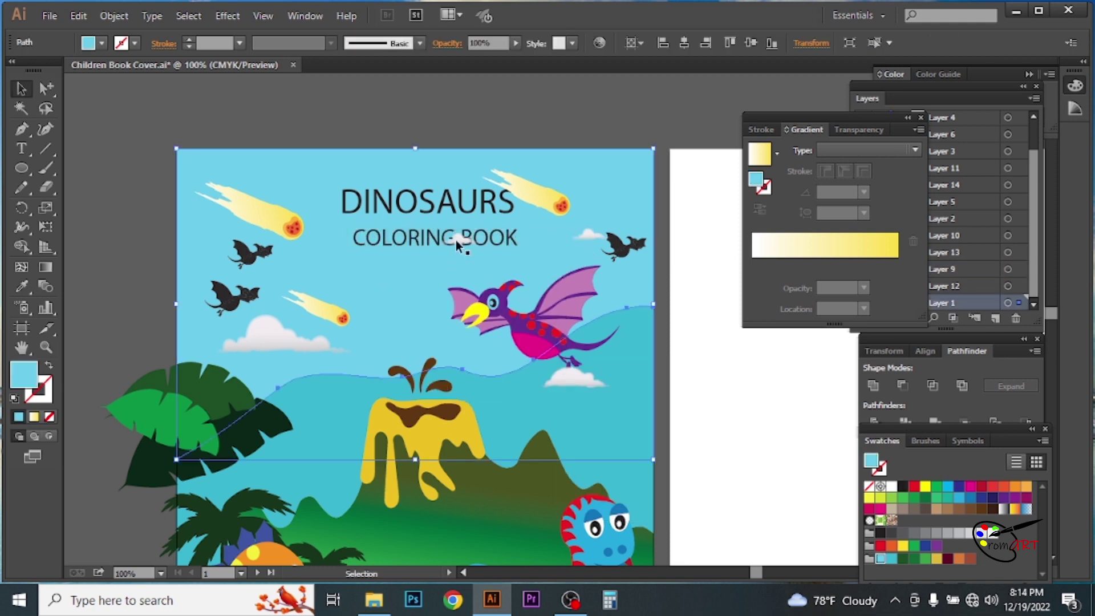
left_click(520, 258)
- Set DINOSAURS in the Dinosaur font, enlarge it and colour it bright red
left_click(536, 198)
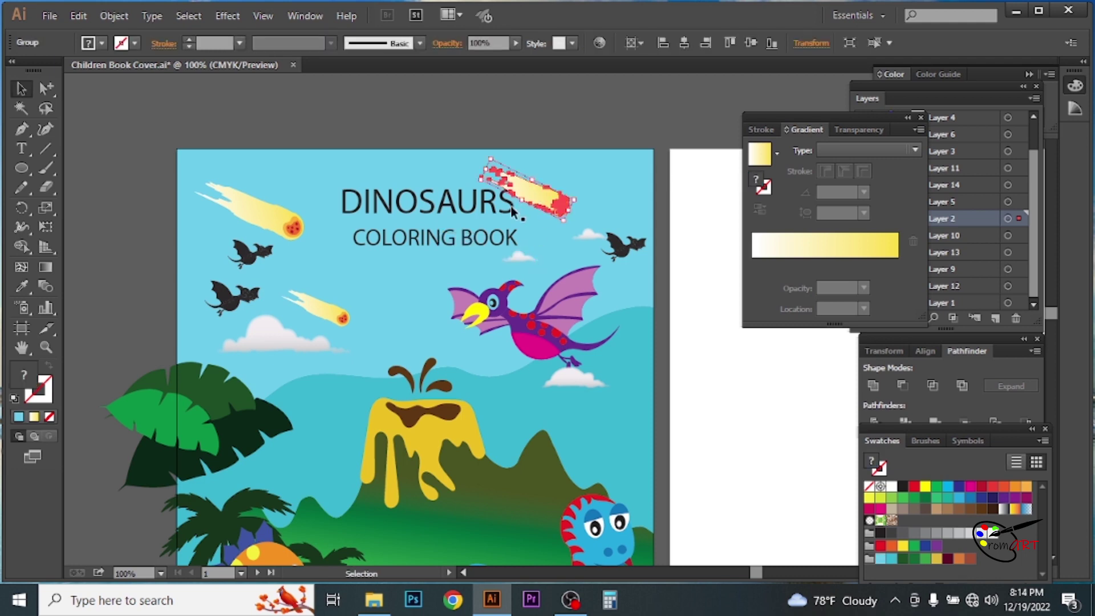
left_click(466, 221)
scroll(445, 213, "left", 2)
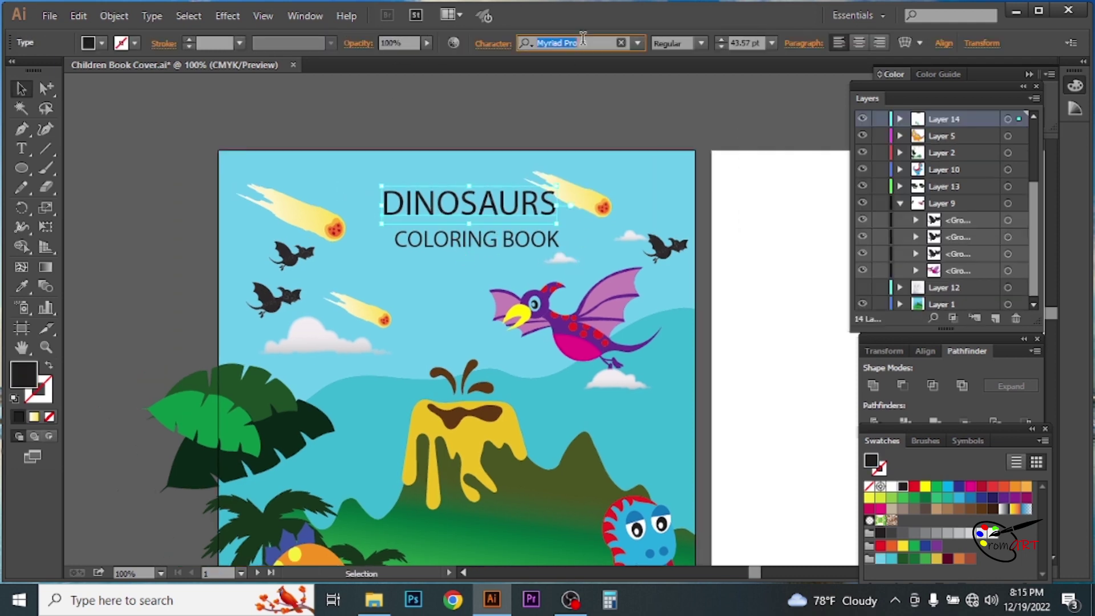
type("Di")
left_click(566, 90)
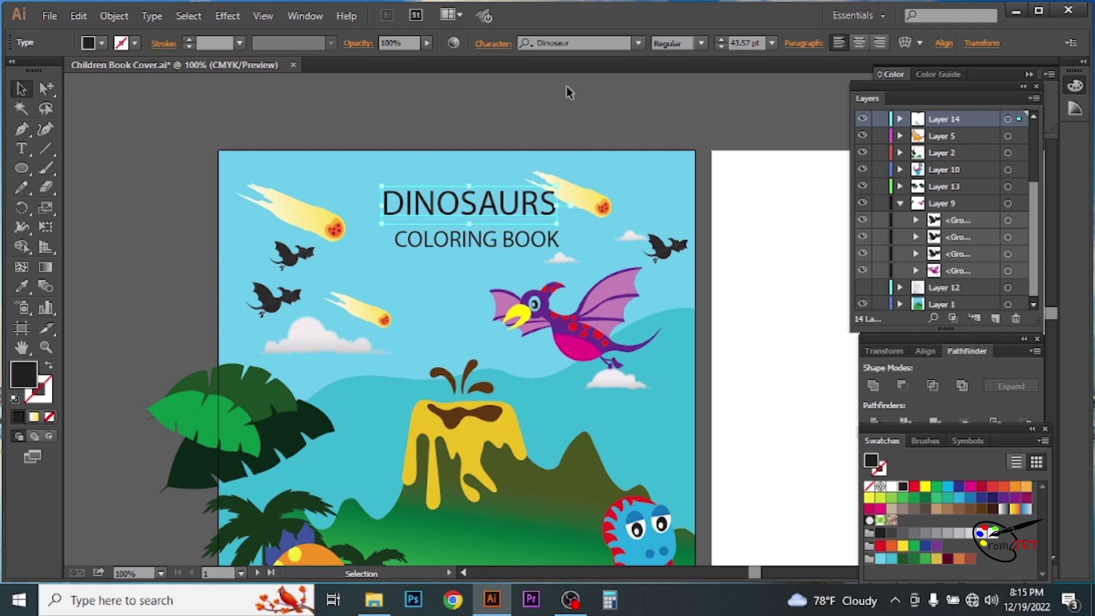
left_click_drag(588, 228, 601, 230)
left_click(915, 490)
left_click(981, 487)
left_click(915, 488)
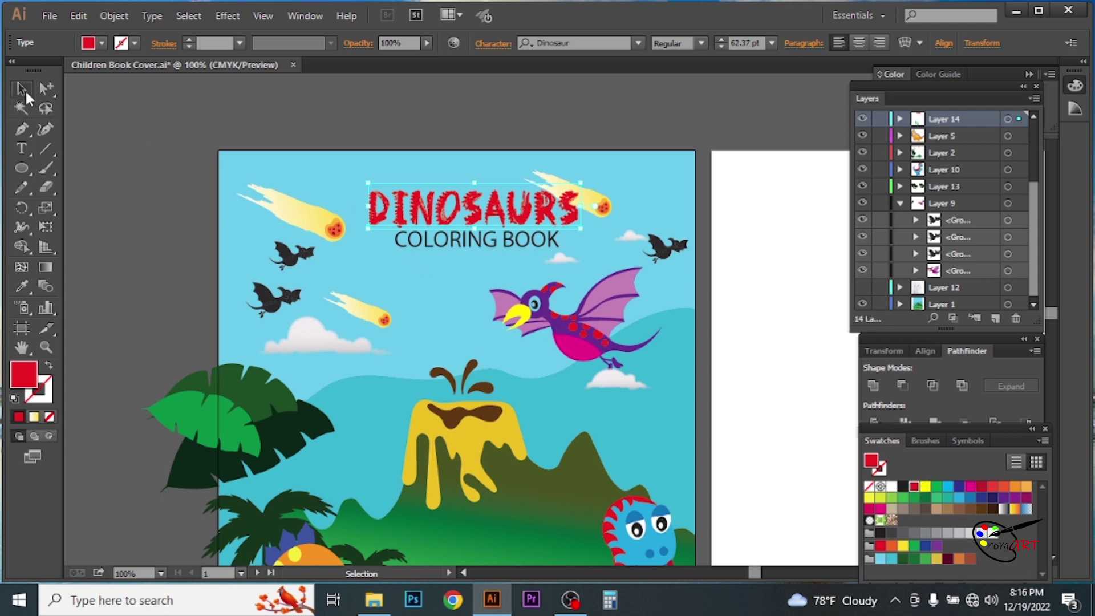
- Set COLORING BOOK to Bold Condensed and nudge it slightly right
left_click(454, 241)
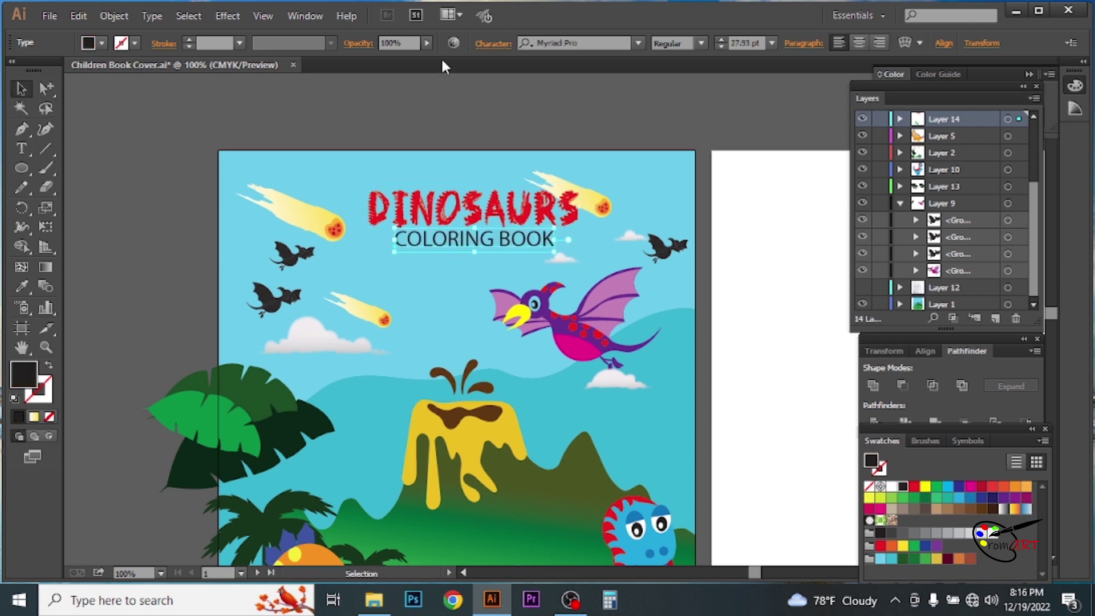
left_click(701, 43)
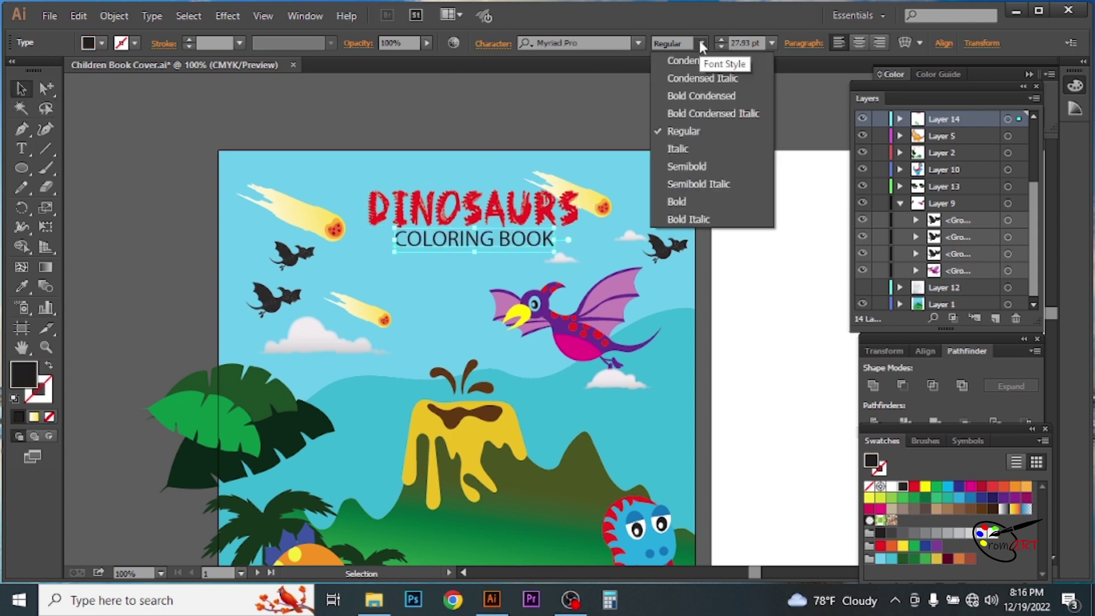
left_click(706, 99)
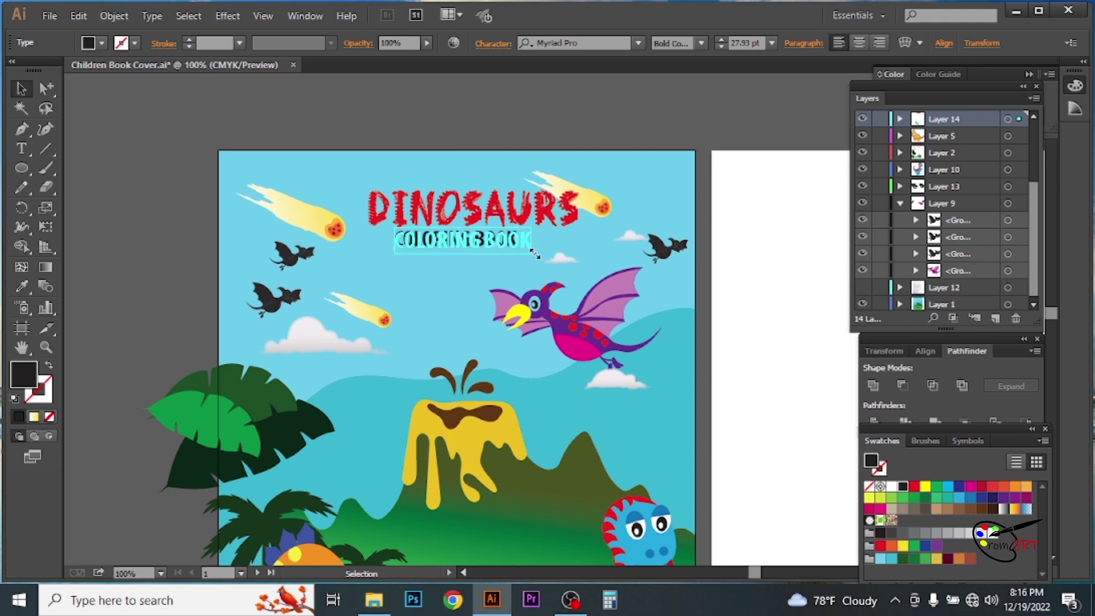
left_click_drag(463, 238, 466, 239)
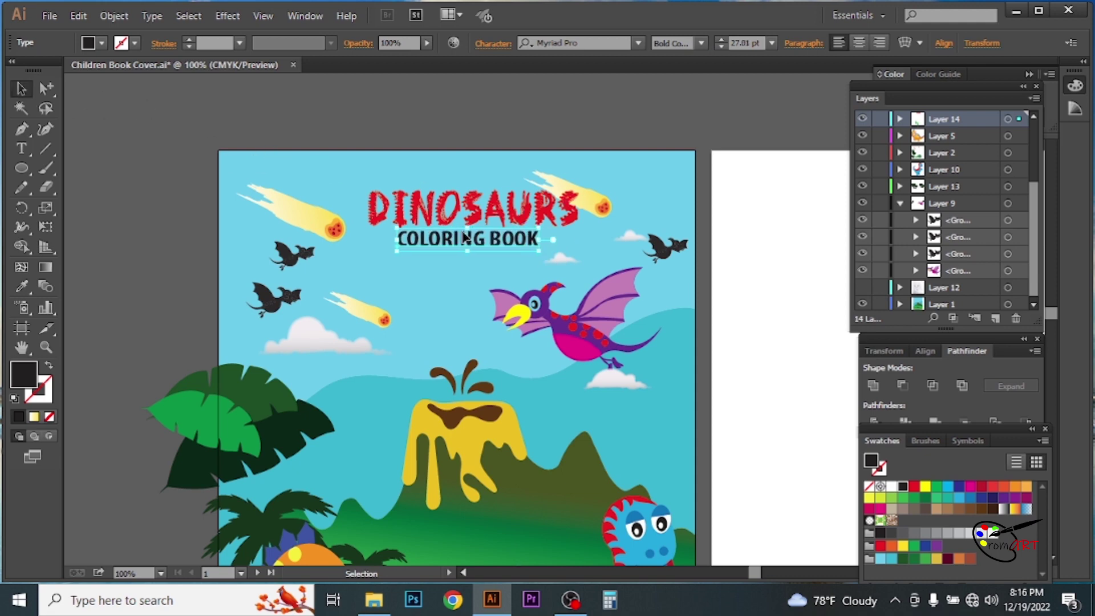
- Centre both title lines horizontally on the page
left_click(439, 217, "shift")
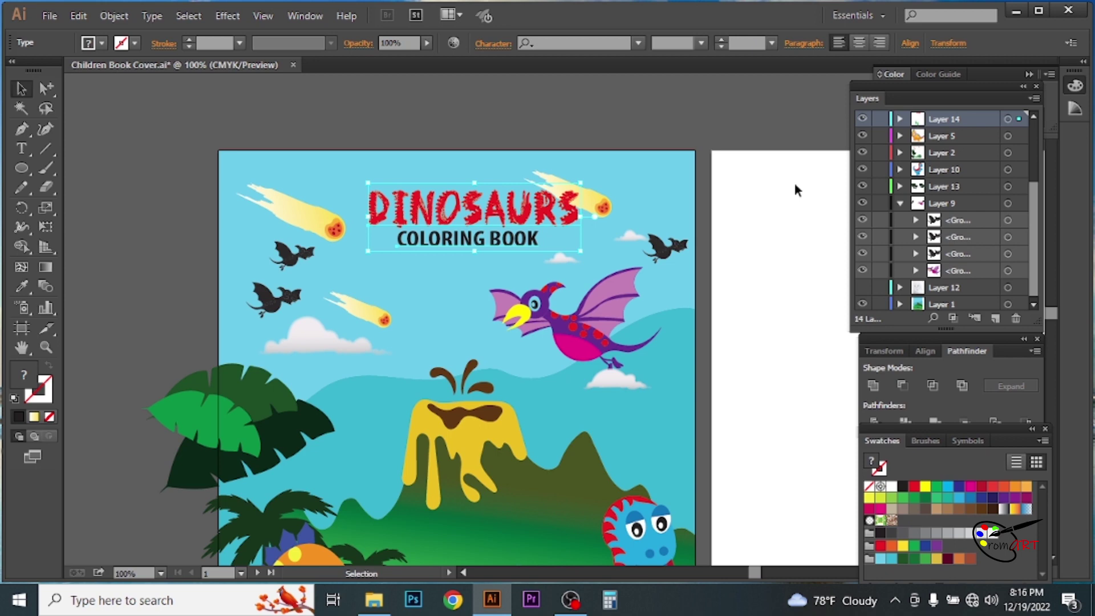
left_click(910, 44)
left_click(777, 85)
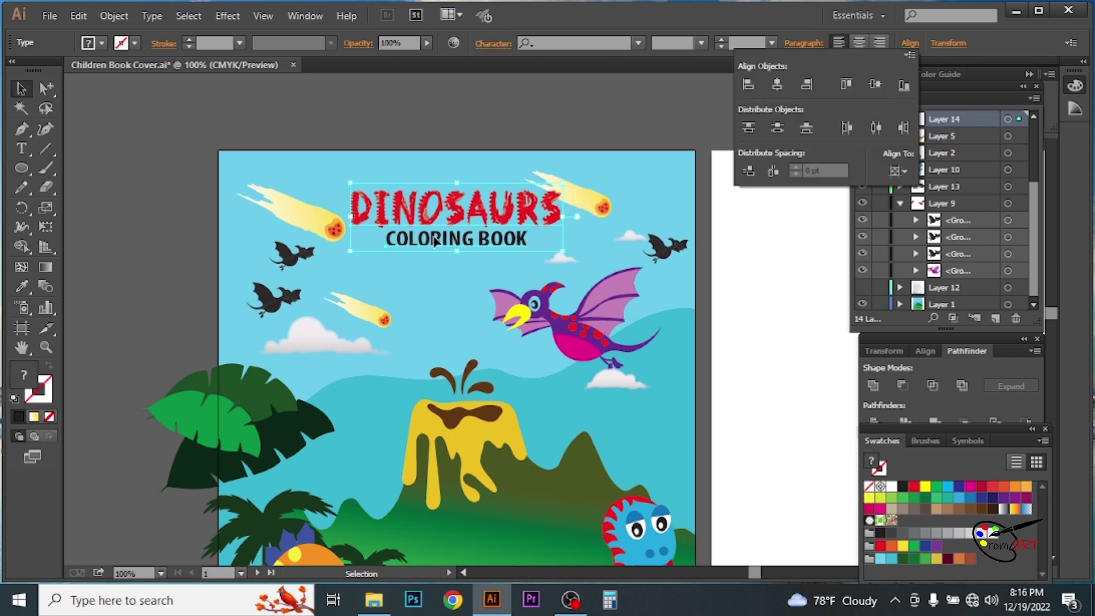
key("ctrl+shift+a")
key("ctrl+minus")
key("ctrl+minus")
key("ctrl+plus")
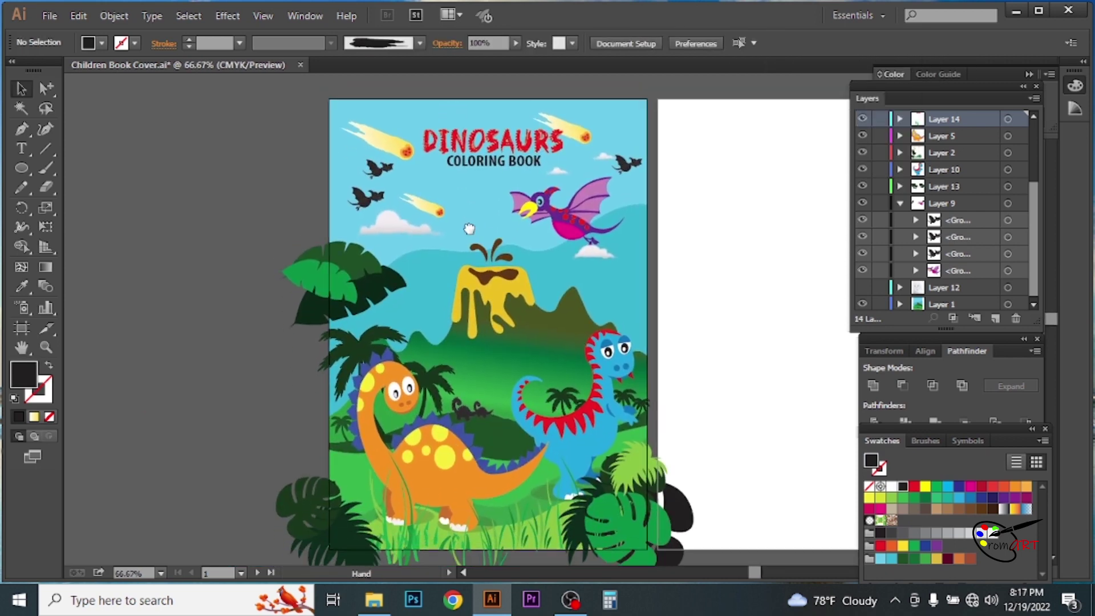
- Move the upper small bat slightly to the right
left_click_drag(378, 167, 401, 172)
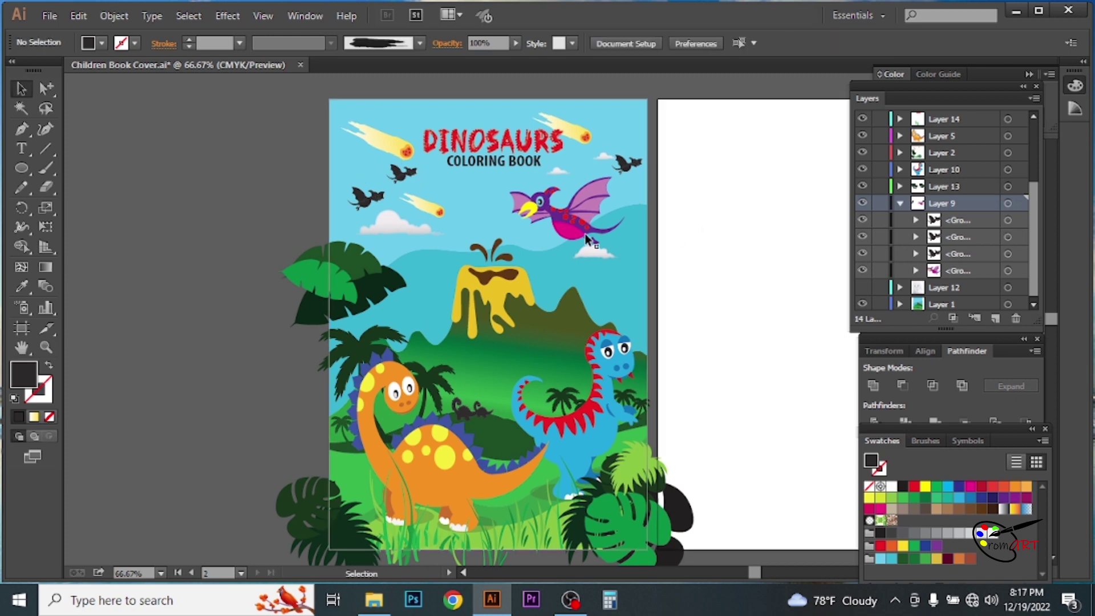
left_click(584, 234)
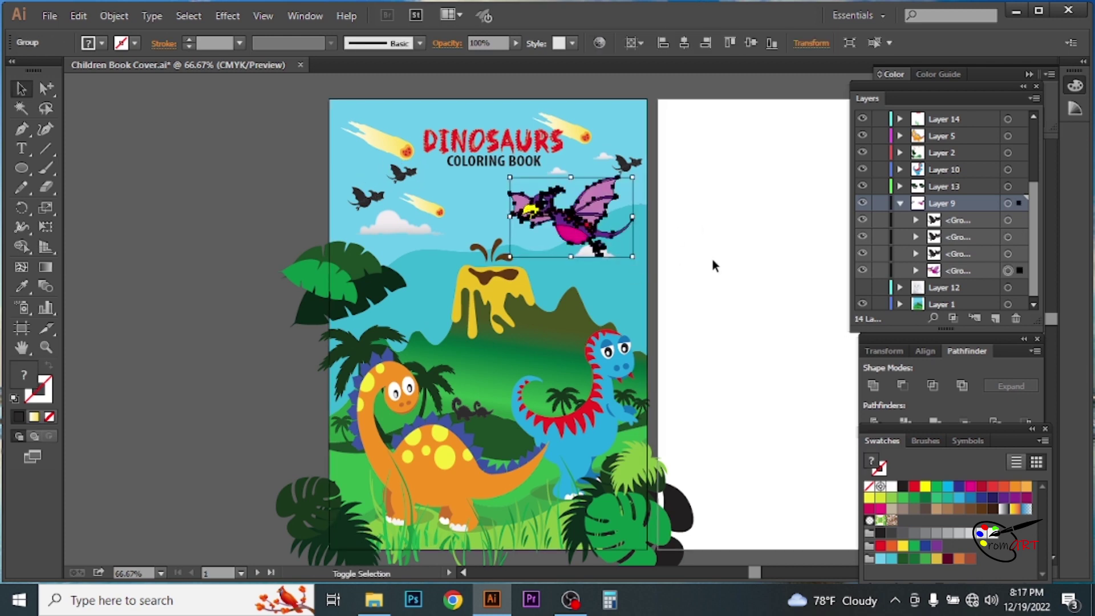
left_click(713, 259)
left_click_drag(706, 283, 700, 267)
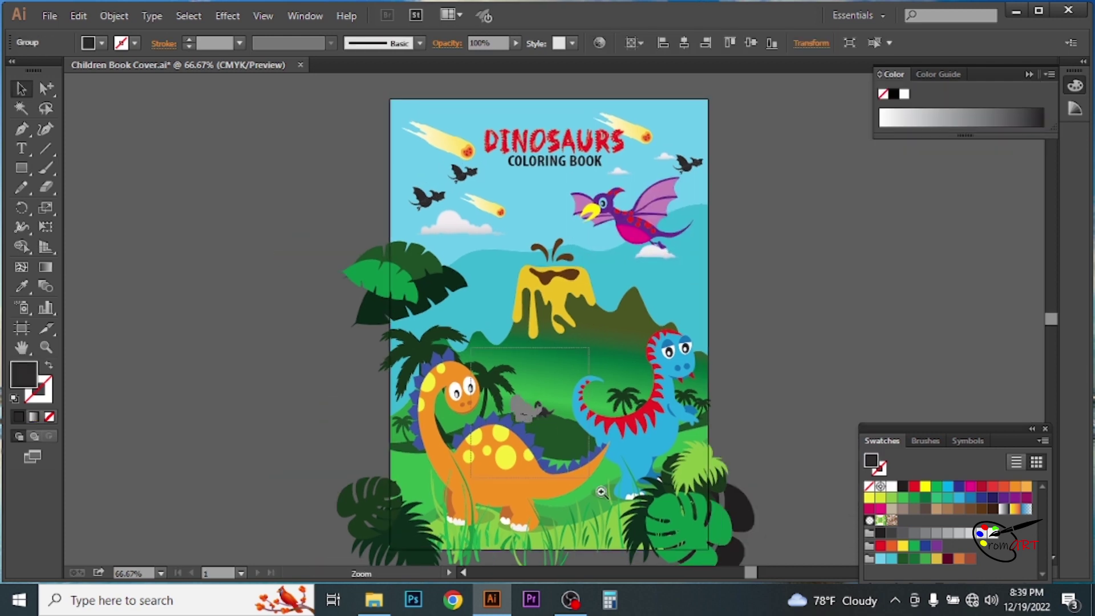
- Copy the small grey dinosaur beside itself and eyedropper a dark green onto both
left_click_drag(471, 347, 602, 492)
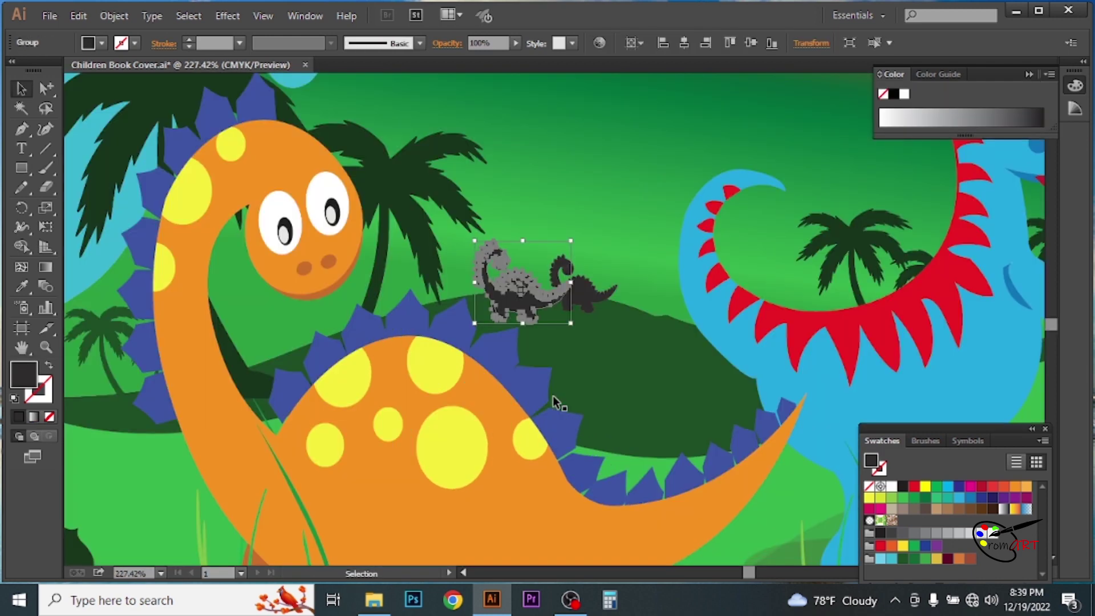
left_click_drag(513, 274, 584, 277)
key("i")
left_click(389, 178)
key("ctrl+minus")
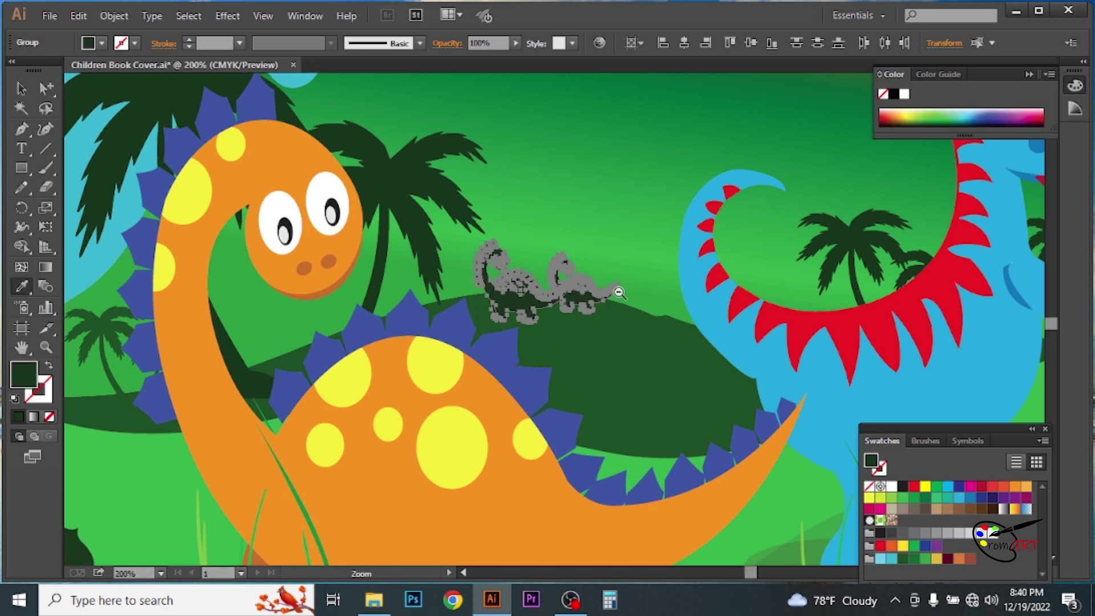
key("ctrl+minus")
key("ctrl+minus")
left_click(223, 314)
left_click(418, 297)
- Select the two left bats and the right bat, then deselect them
key("v")
left_click(142, 232)
scroll(285, 223, "up", 5)
left_click(387, 219)
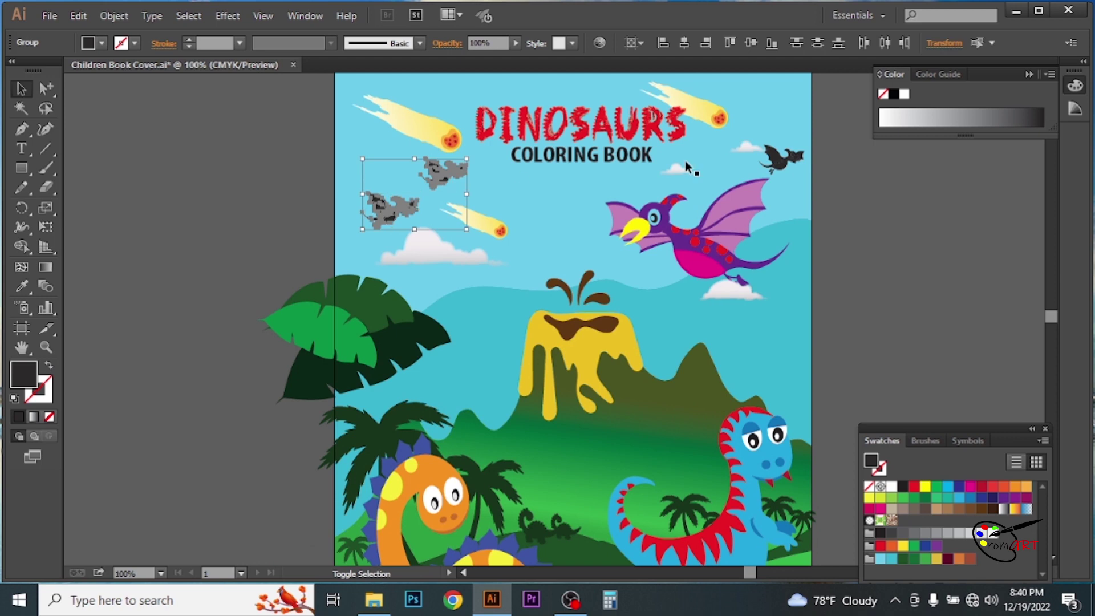
left_click(777, 166, "shift")
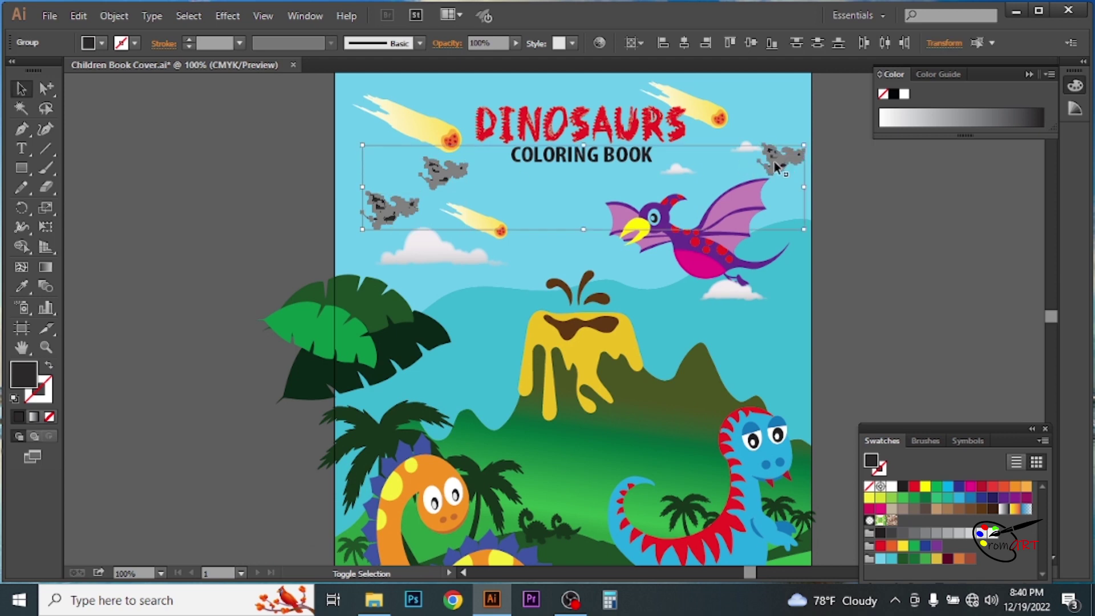
left_click(251, 151)
key("ctrl+minus")
mouse_move(256, 171)
left_mouse_down()
mouse_move(645, 275)
mouse_move(416, 103)
left_mouse_up()
key("ctrl+minus")
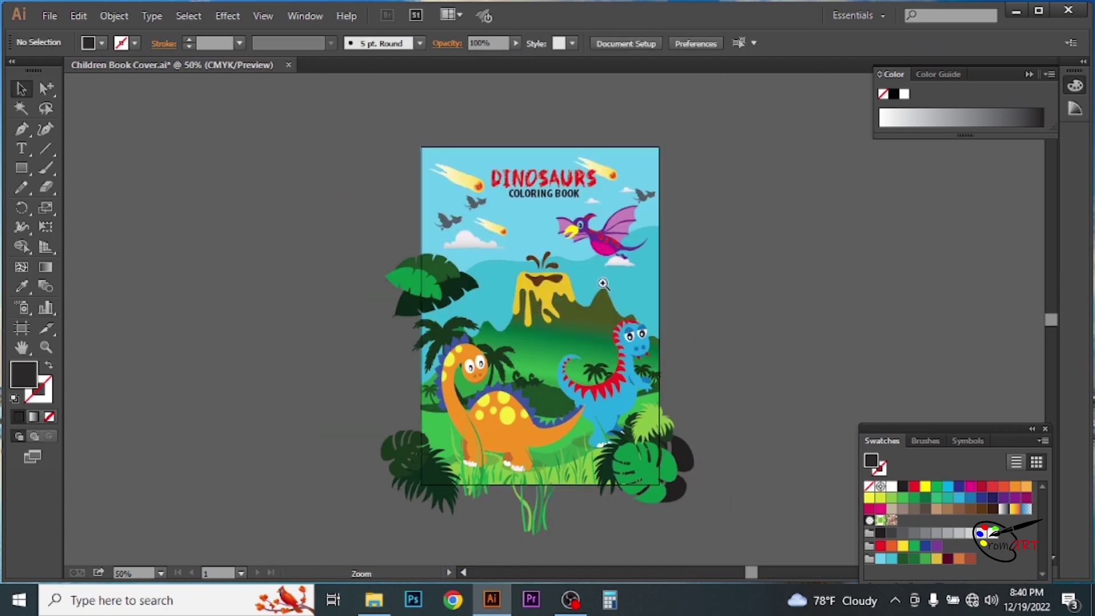
- Group all the cover artwork and draw a rectangle covering the whole page
key("ctrl+a")
right_click(580, 344)
left_click(634, 422)
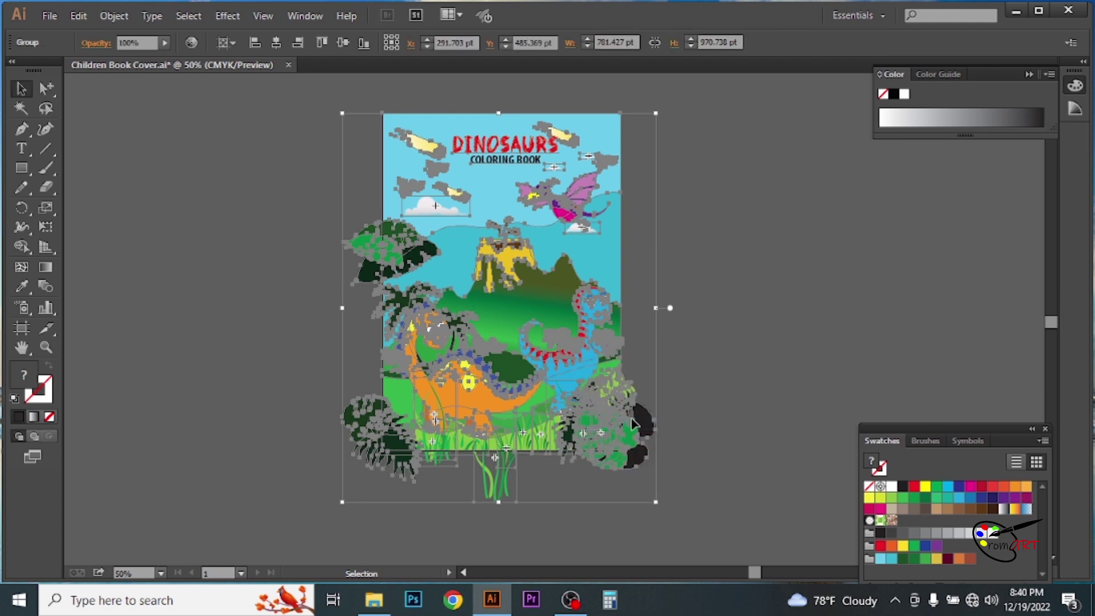
left_click(764, 355)
left_click(400, 135)
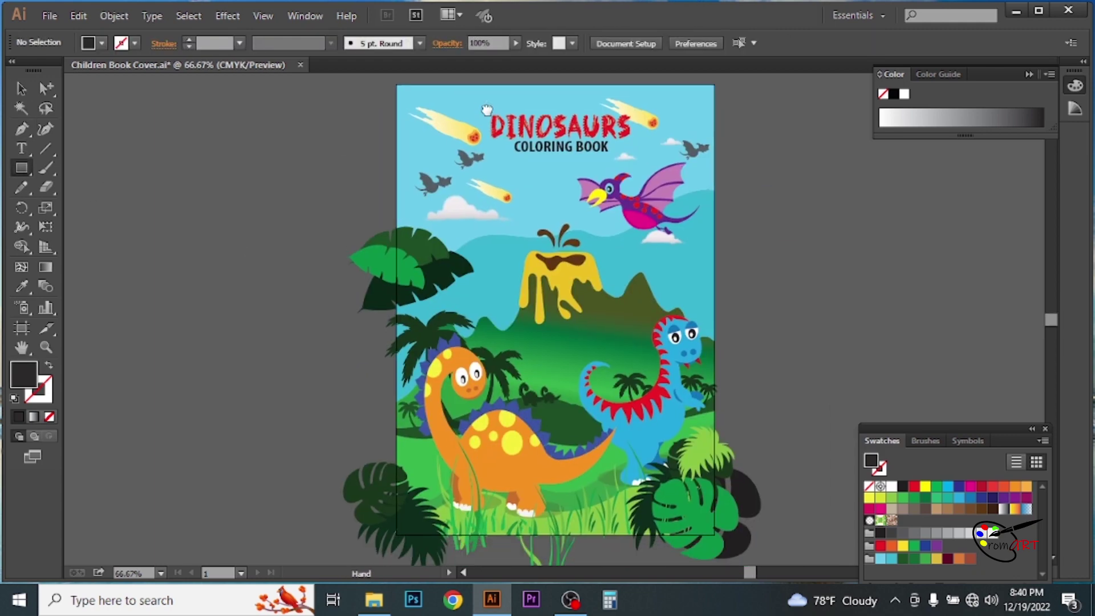
left_click_drag(395, 85, 715, 535)
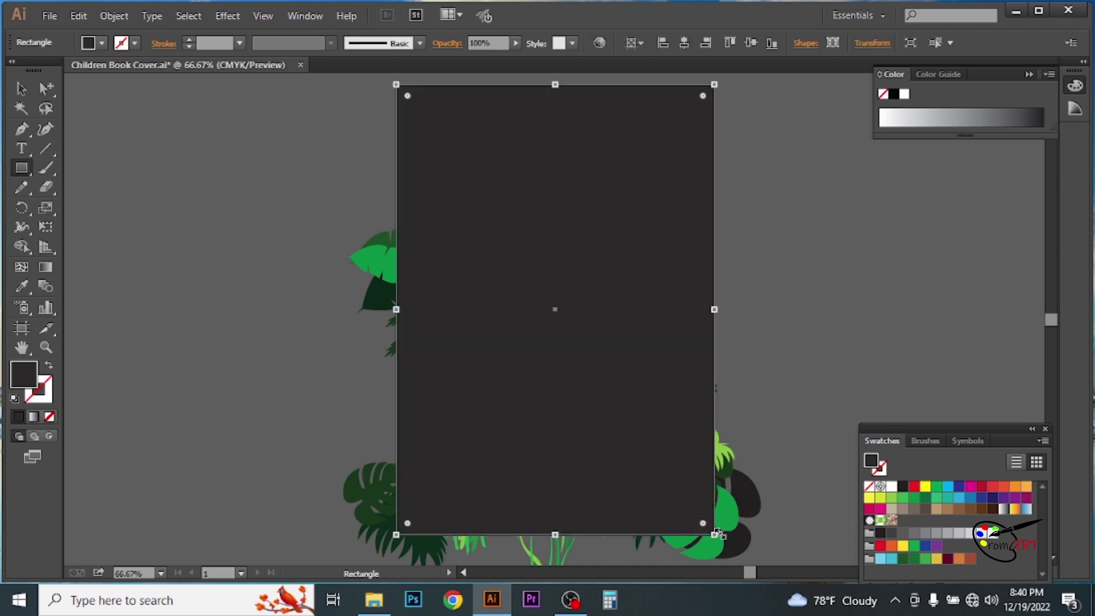
- Clip all artwork to the page rectangle with a clipping mask, then view it full screen
left_click(21, 88)
left_click_drag(758, 225, 674, 317)
right_click(674, 317)
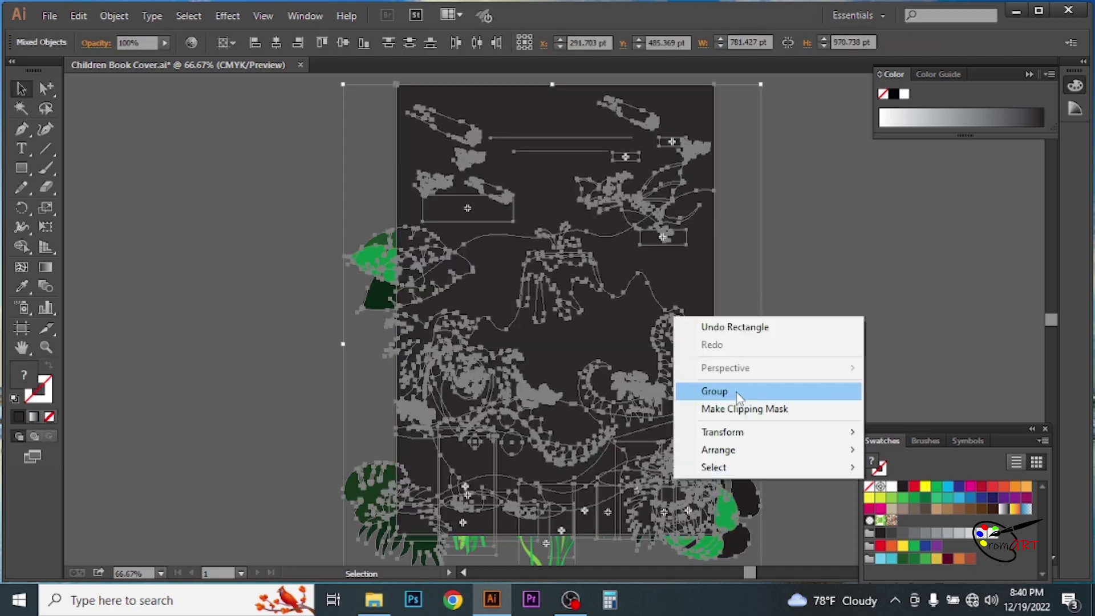
left_click(739, 407)
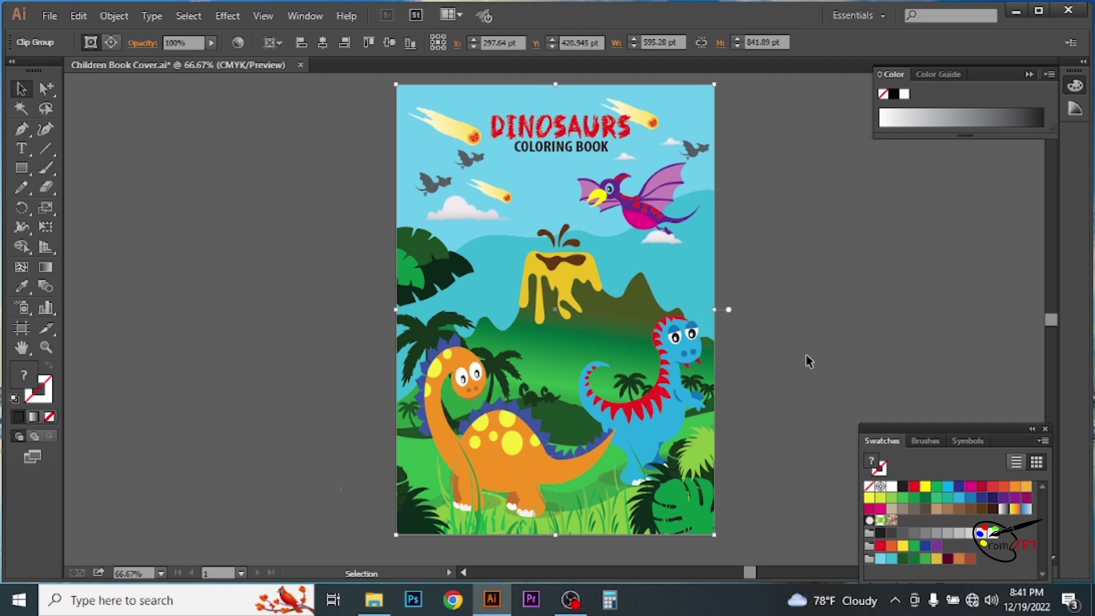
left_click(203, 191)
key("f")
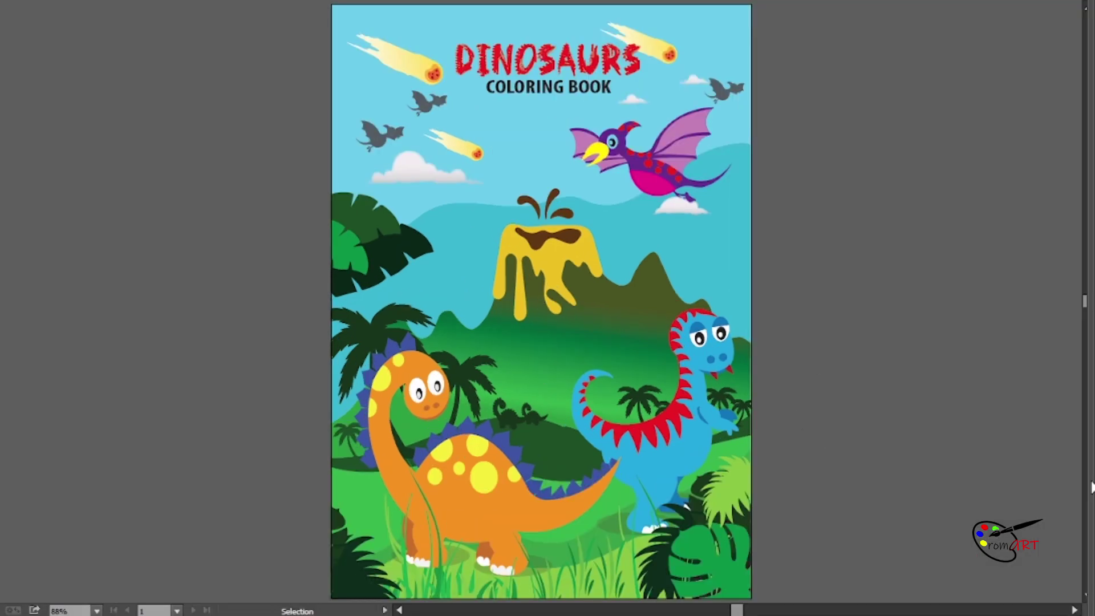